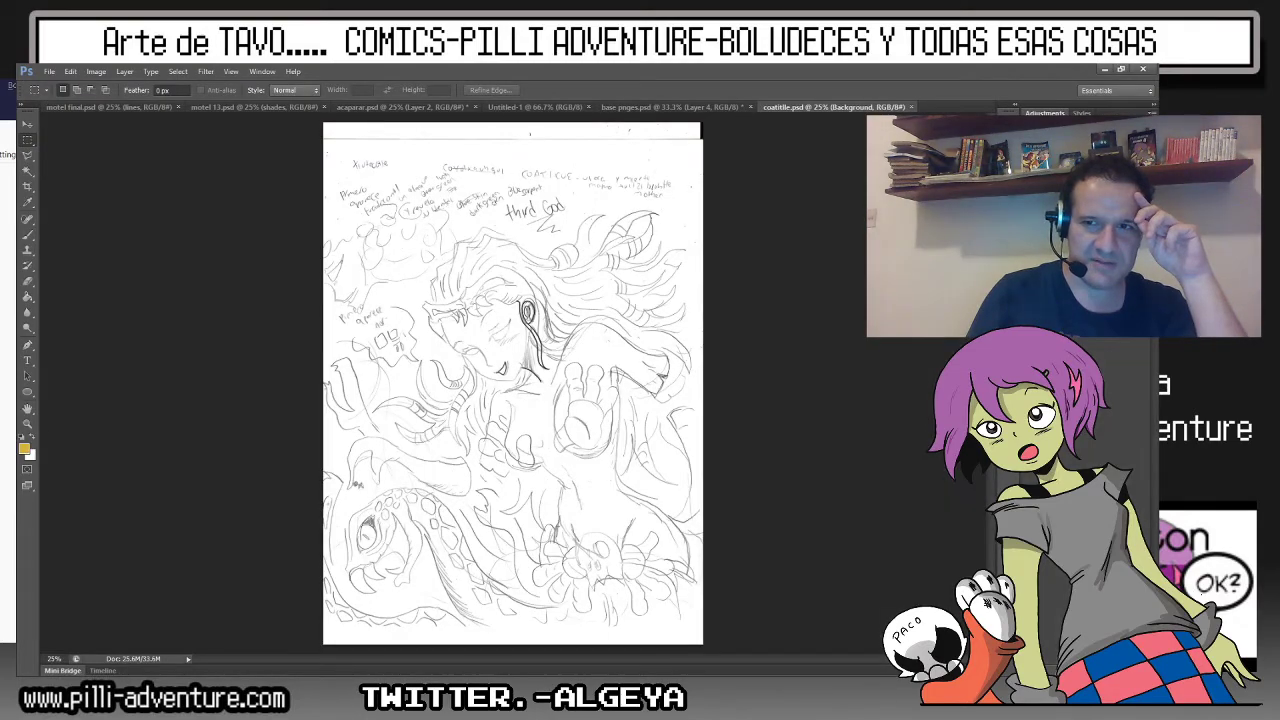
# Pan the sketch across the ear, face and fingers, then zoom out to the whole drawing.
pyautogui.scroll(2, 508, 385)
pyautogui.scroll(2, 508, 385)
pyautogui.scroll(2, 508, 385)
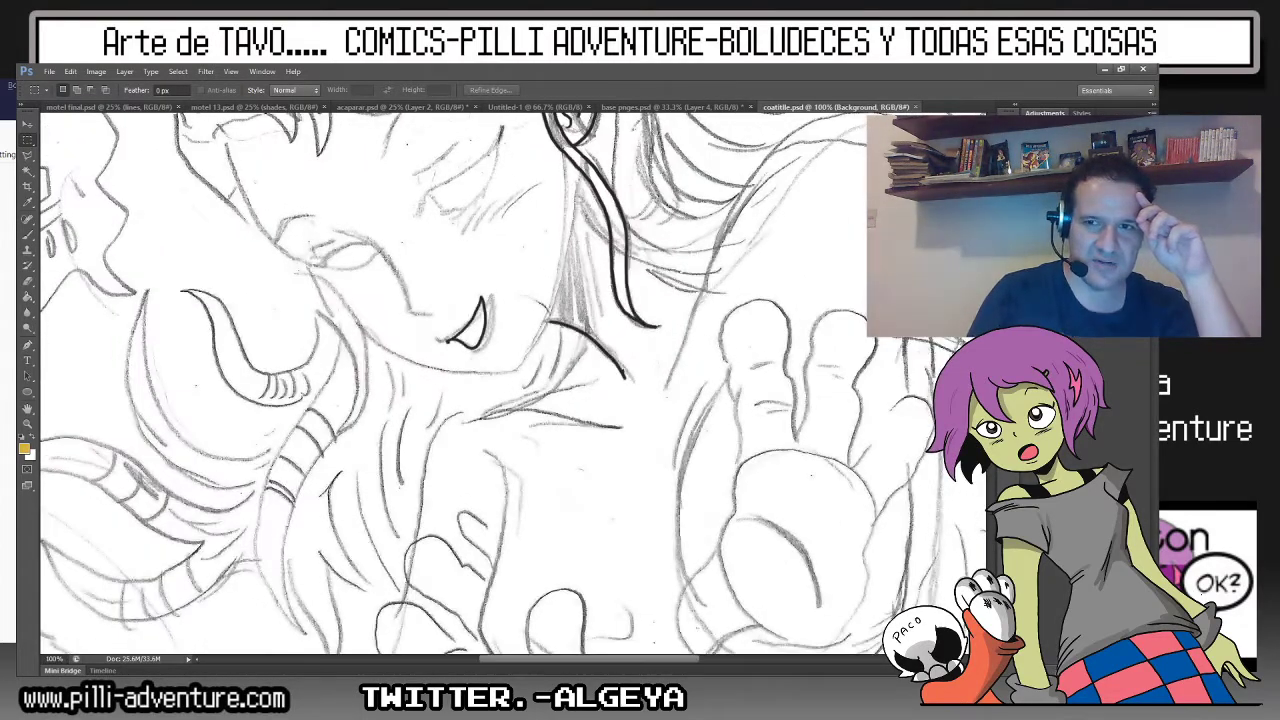
pyautogui.moveTo(500, 380); pyautogui.dragTo(565, 580)
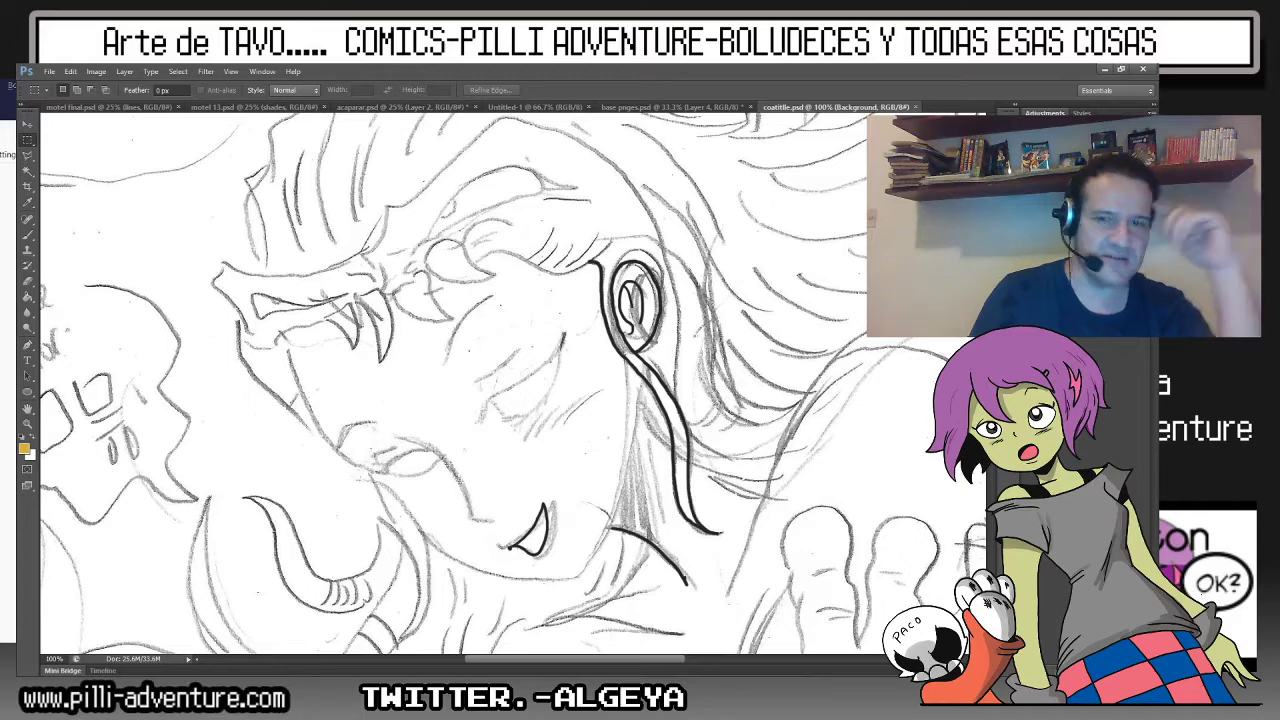
pyautogui.moveTo(450, 400)
pyautogui.mouseDown()
pyautogui.moveTo(550, 250)
pyautogui.moveTo(450, 350)
pyautogui.moveTo(400, 300)
pyautogui.moveTo(400, 340)
pyautogui.mouseUp()
pyautogui.moveTo(450, 300); pyautogui.dragTo(400, 445)
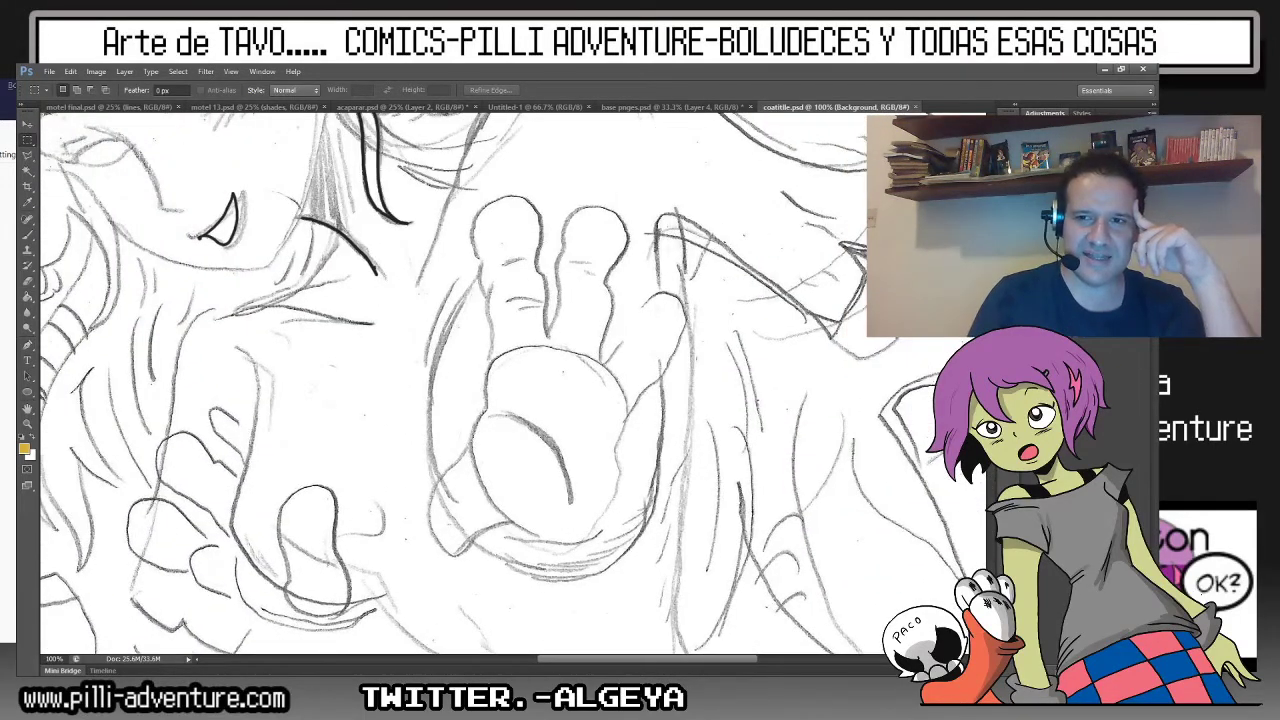
pyautogui.hotkey('ctrl', '-')
pyautogui.hotkey('ctrl', '-')
pyautogui.hotkey('ctrl', '-')
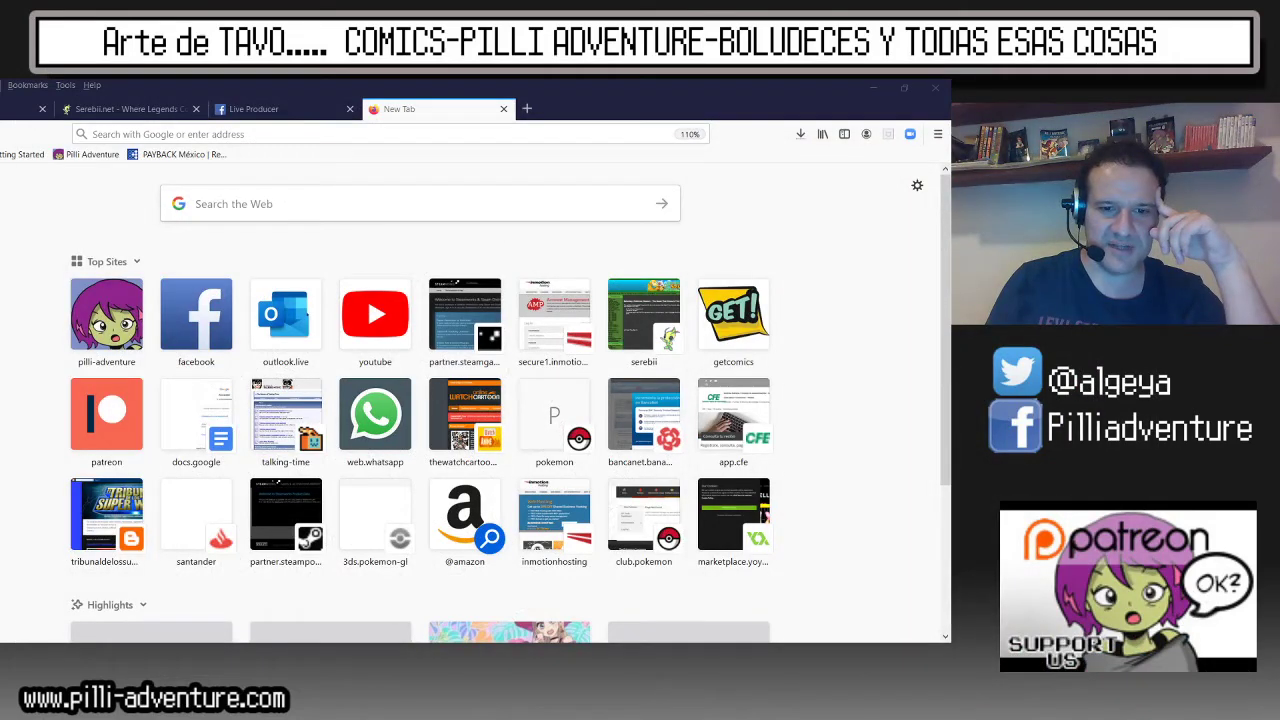
# Search Google for the suggested 'coatlicue' and enlarge the first statue image result.
pyautogui.click(320, 197)
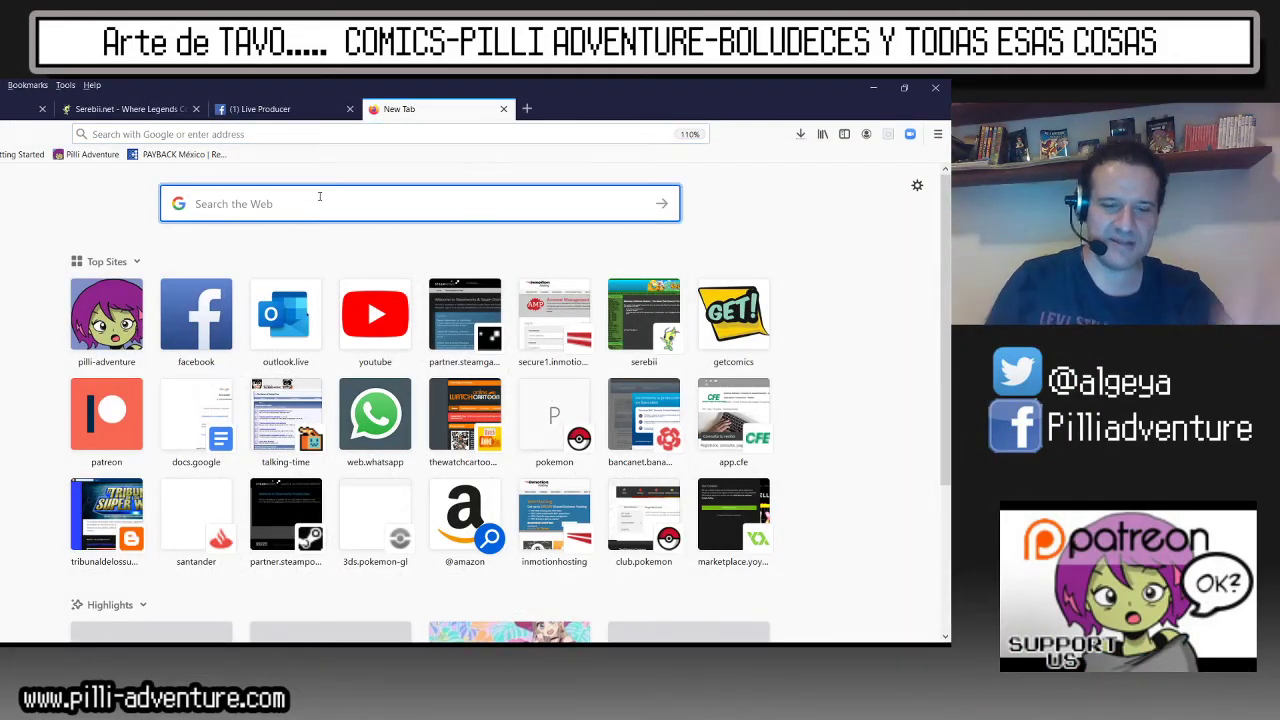
pyautogui.write('cua')
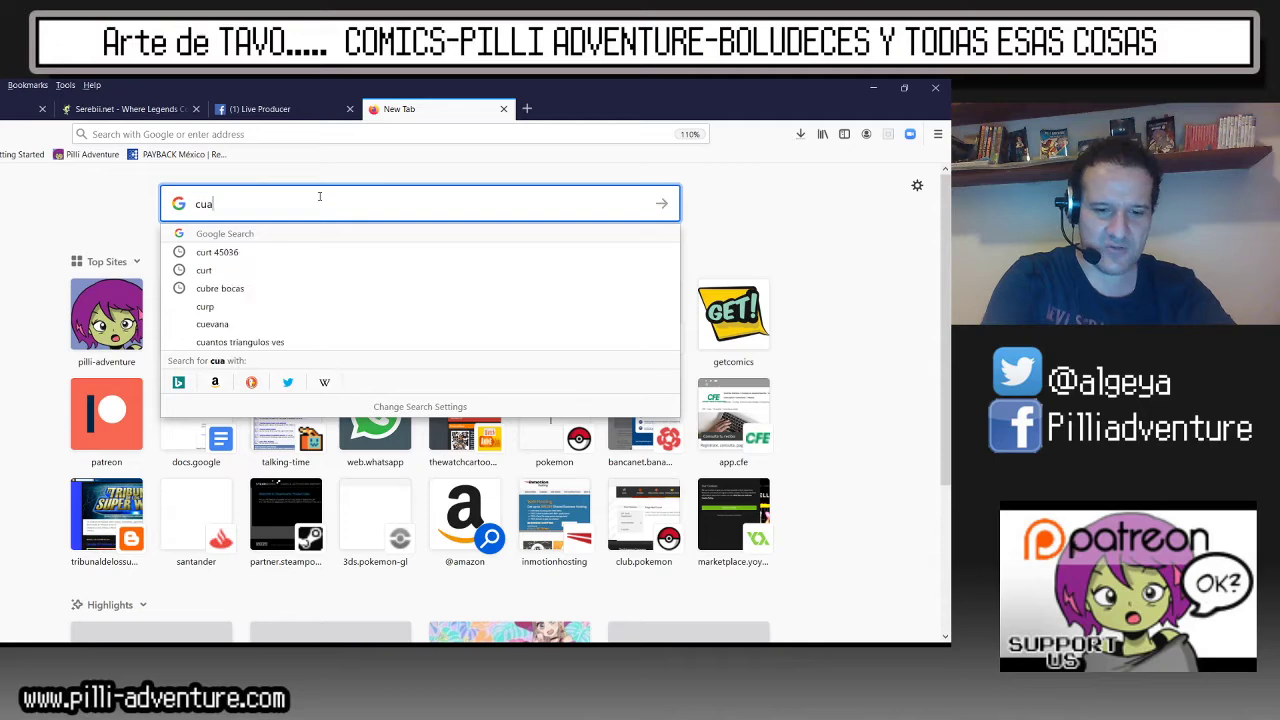
pyautogui.write('title')
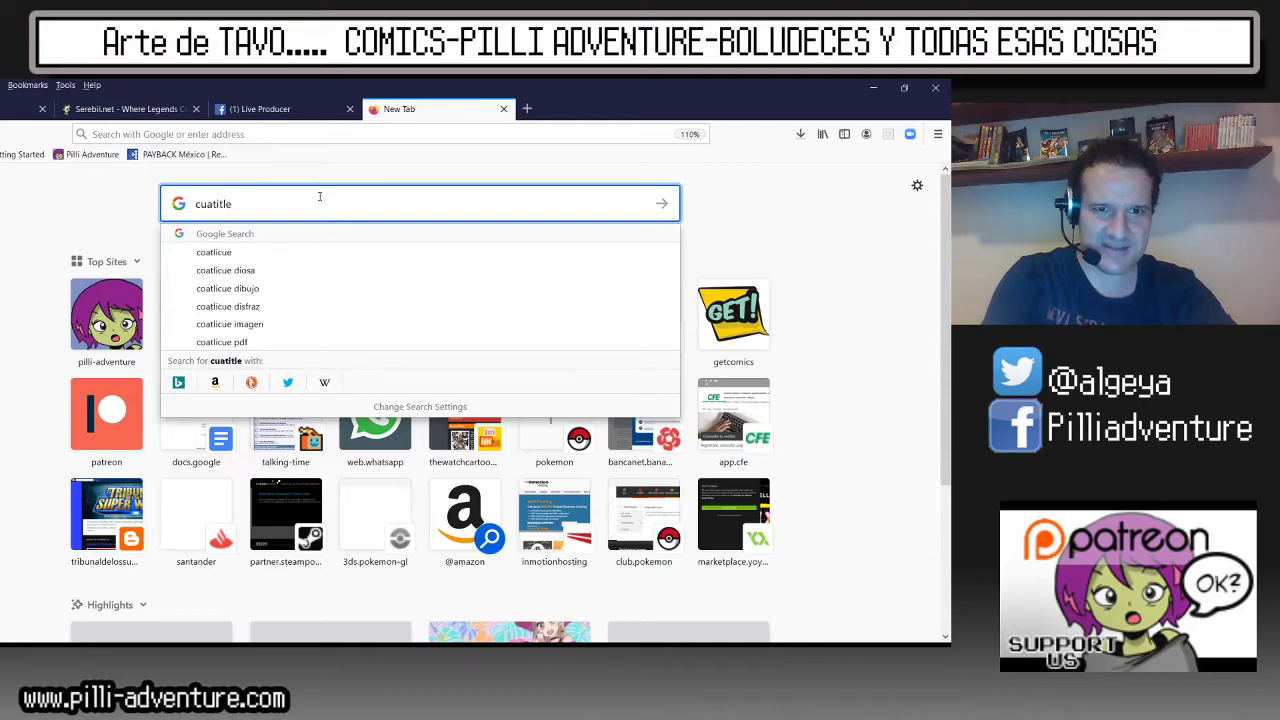
pyautogui.click(273, 254)
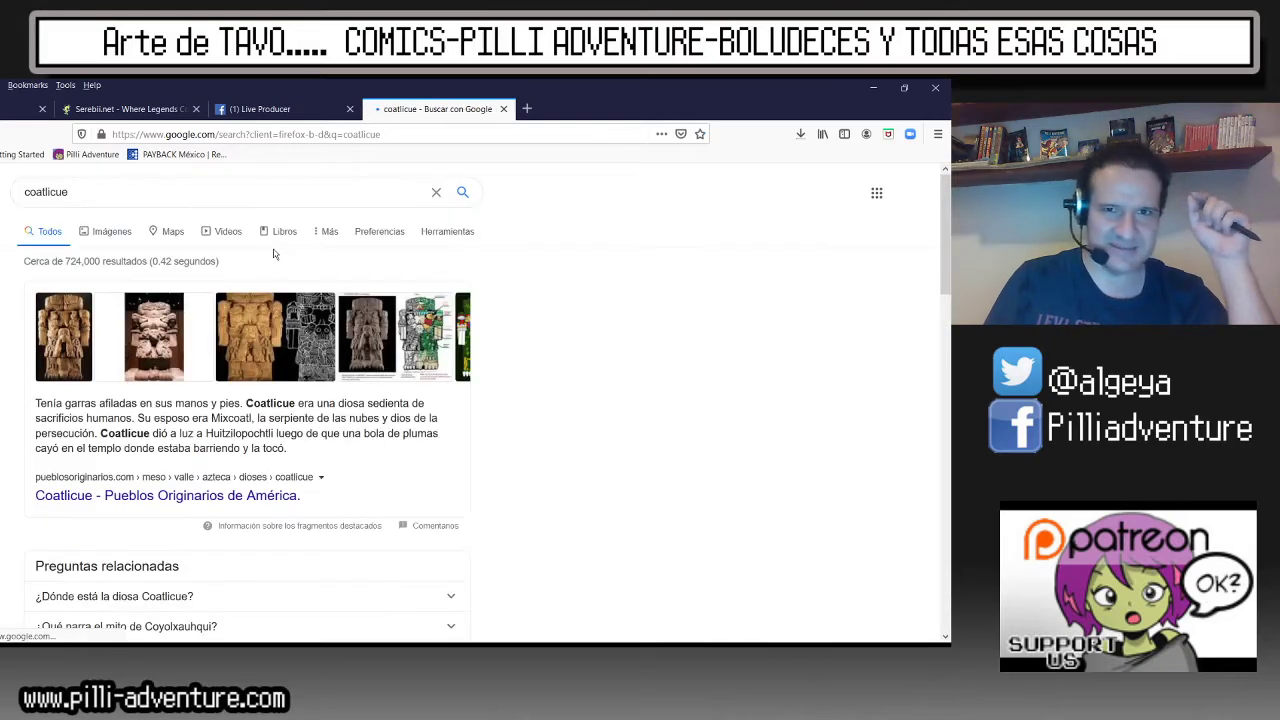
pyautogui.click(56, 336)
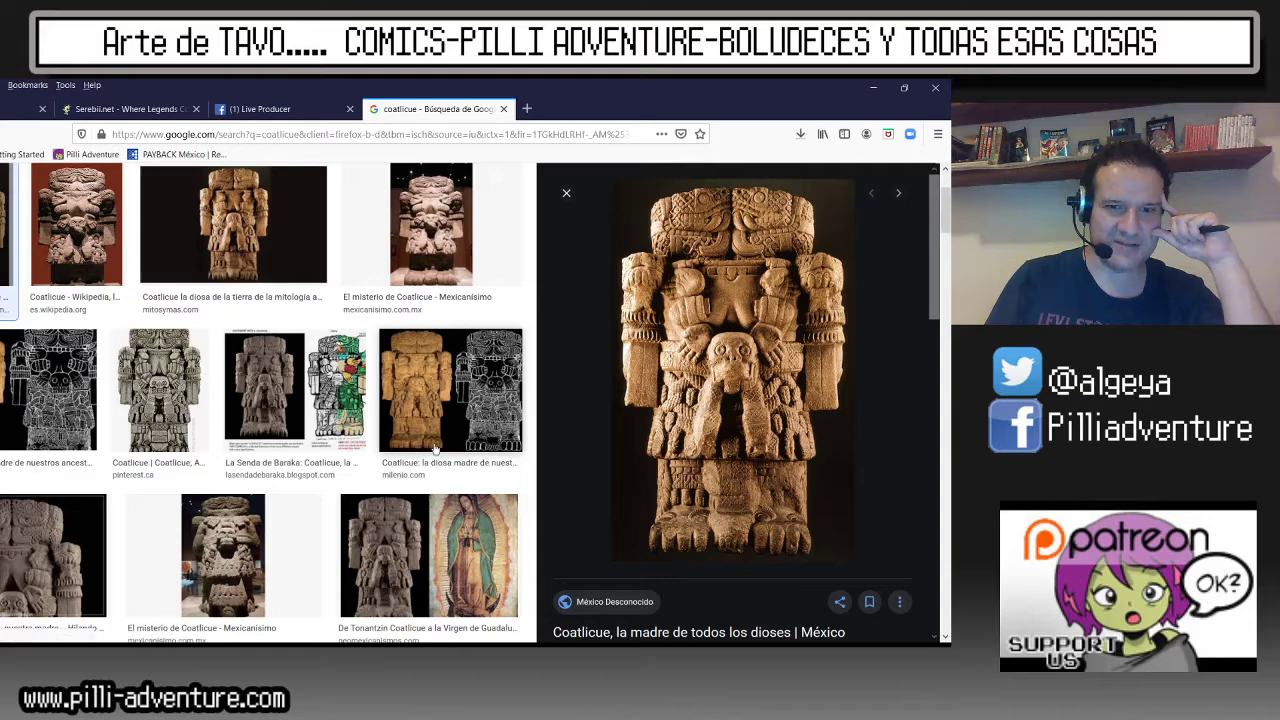
pyautogui.scroll(-3, 435, 442)
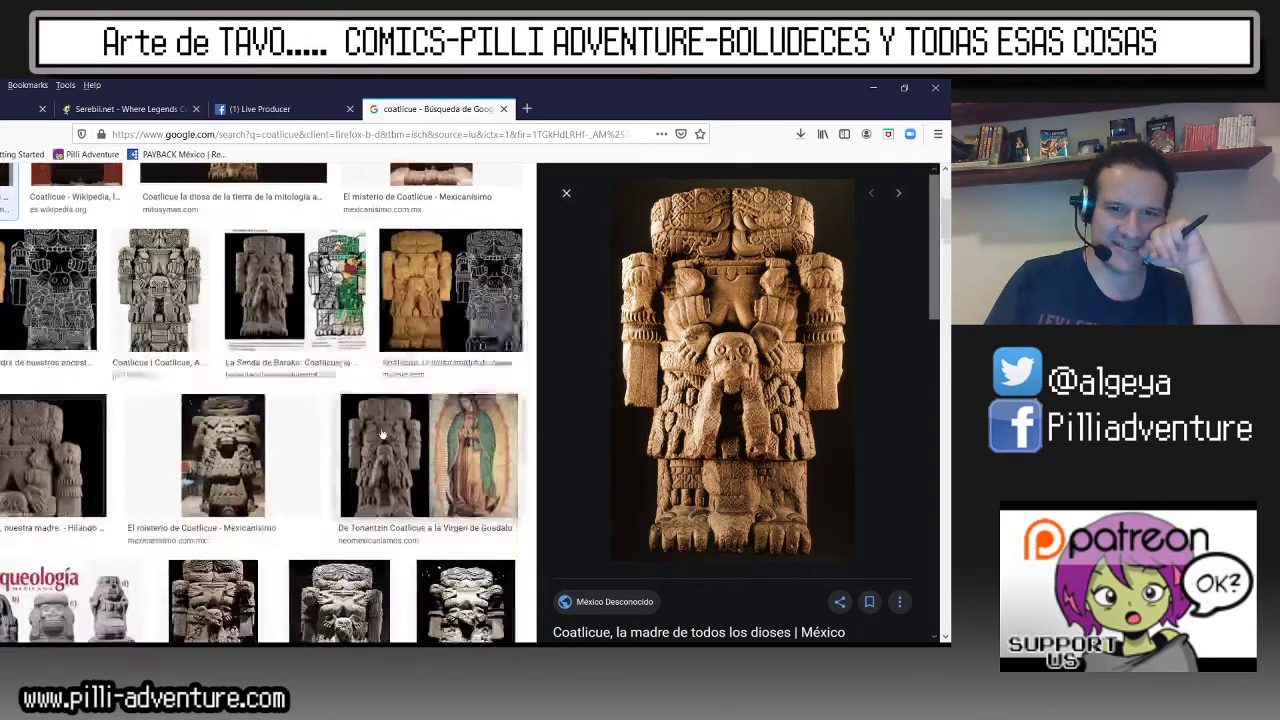
# Page the Pilli Adventure comic back from Motel 9 to Motel 7.
pyautogui.click(18, 108)
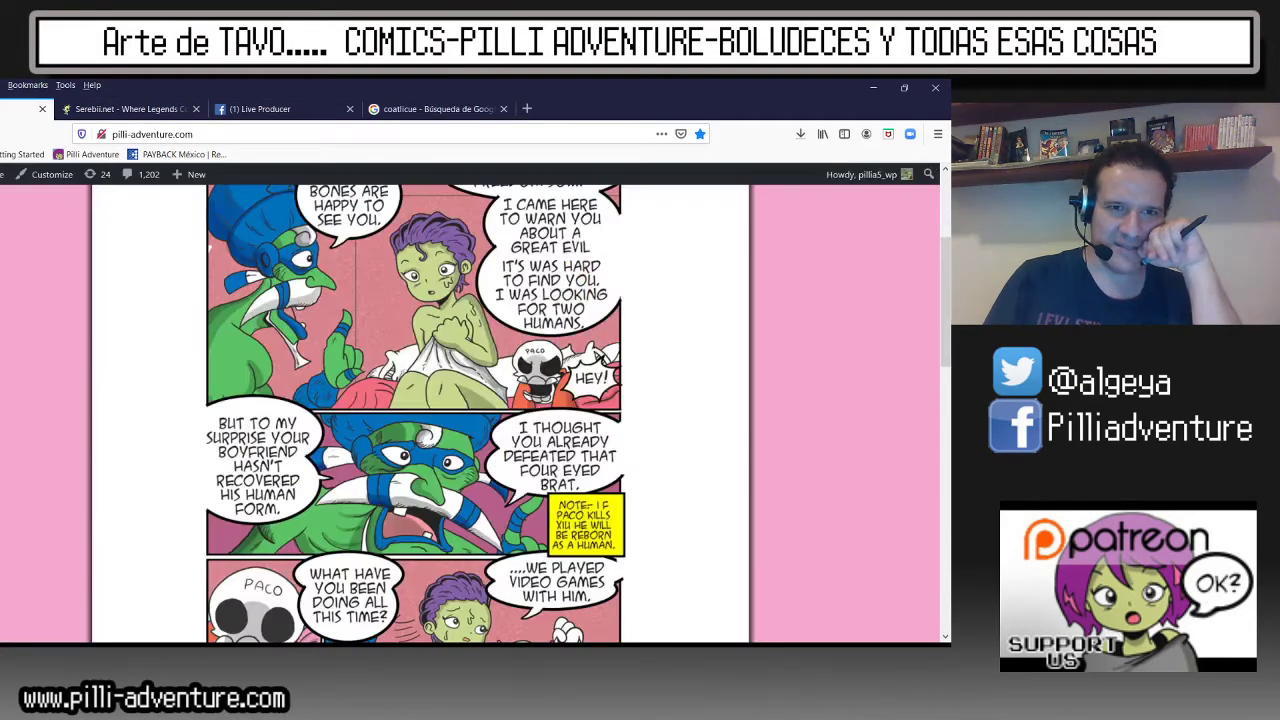
pyautogui.scroll(-3, 194, 349)
pyautogui.scroll(2, 191, 351)
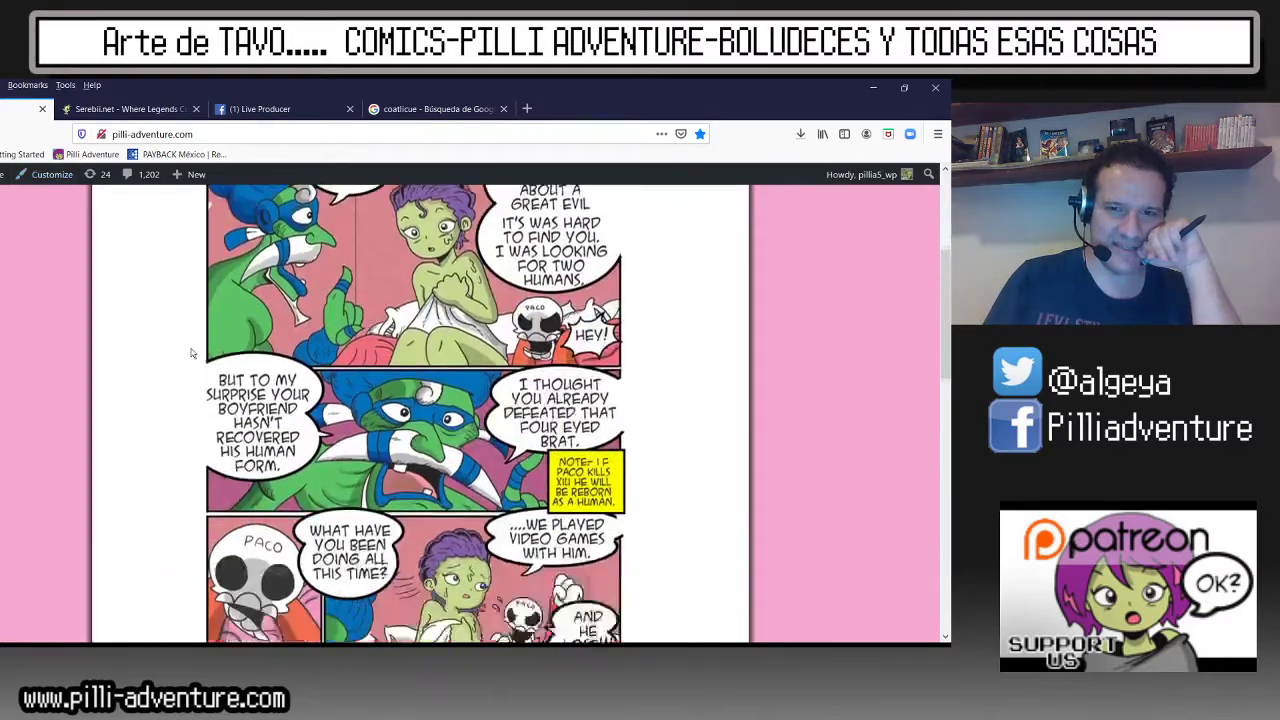
pyautogui.scroll(2, 191, 351)
pyautogui.scroll(-2, 191, 351)
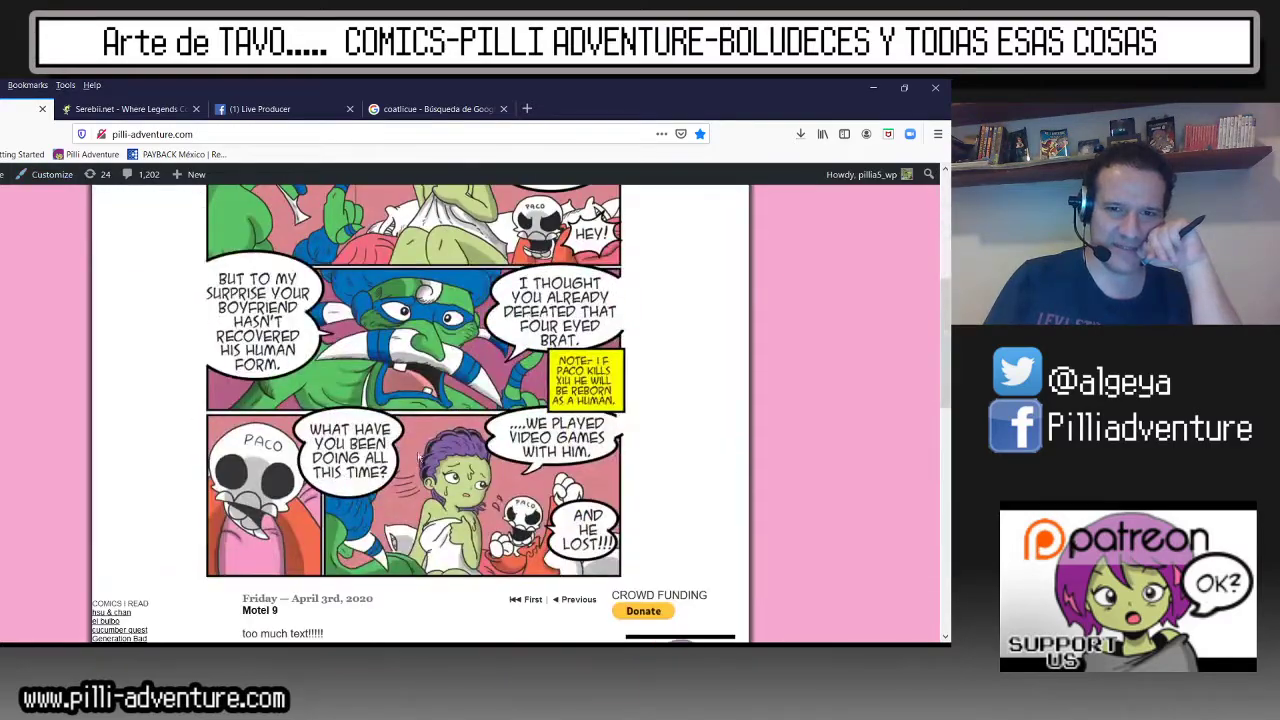
pyautogui.click(577, 600)
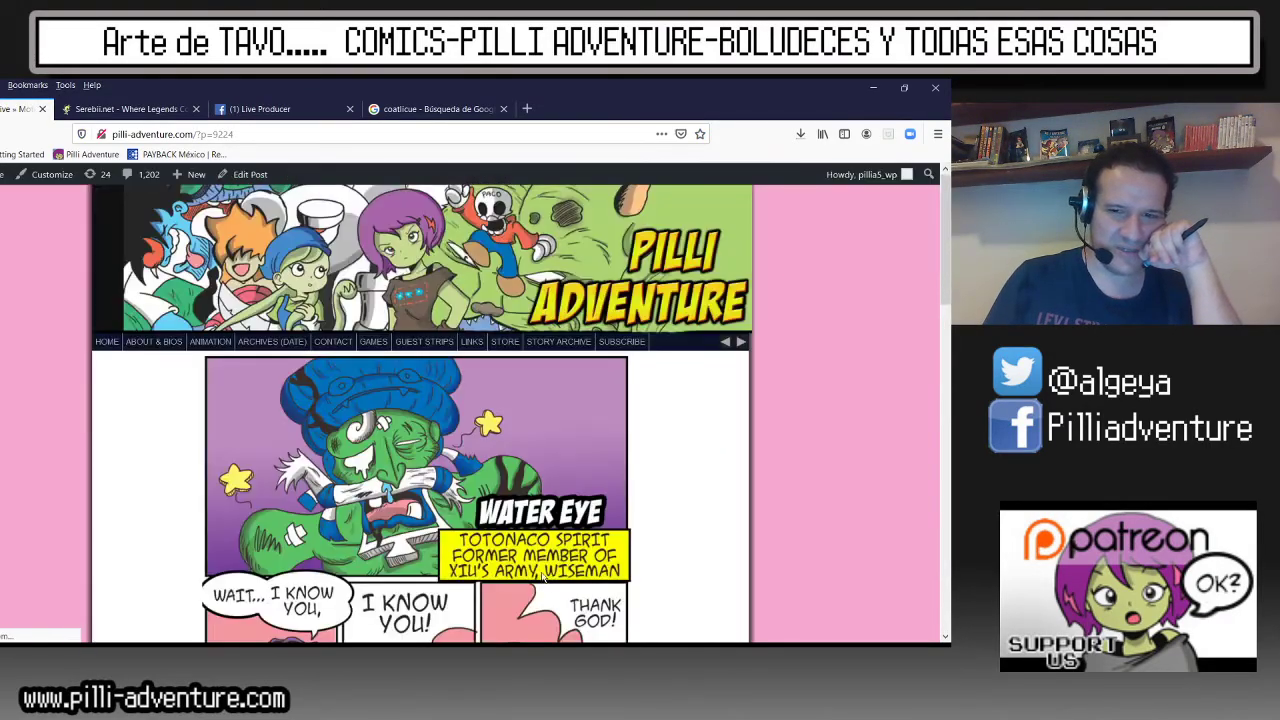
pyautogui.scroll(-4, 530, 571)
pyautogui.scroll(-1, 530, 571)
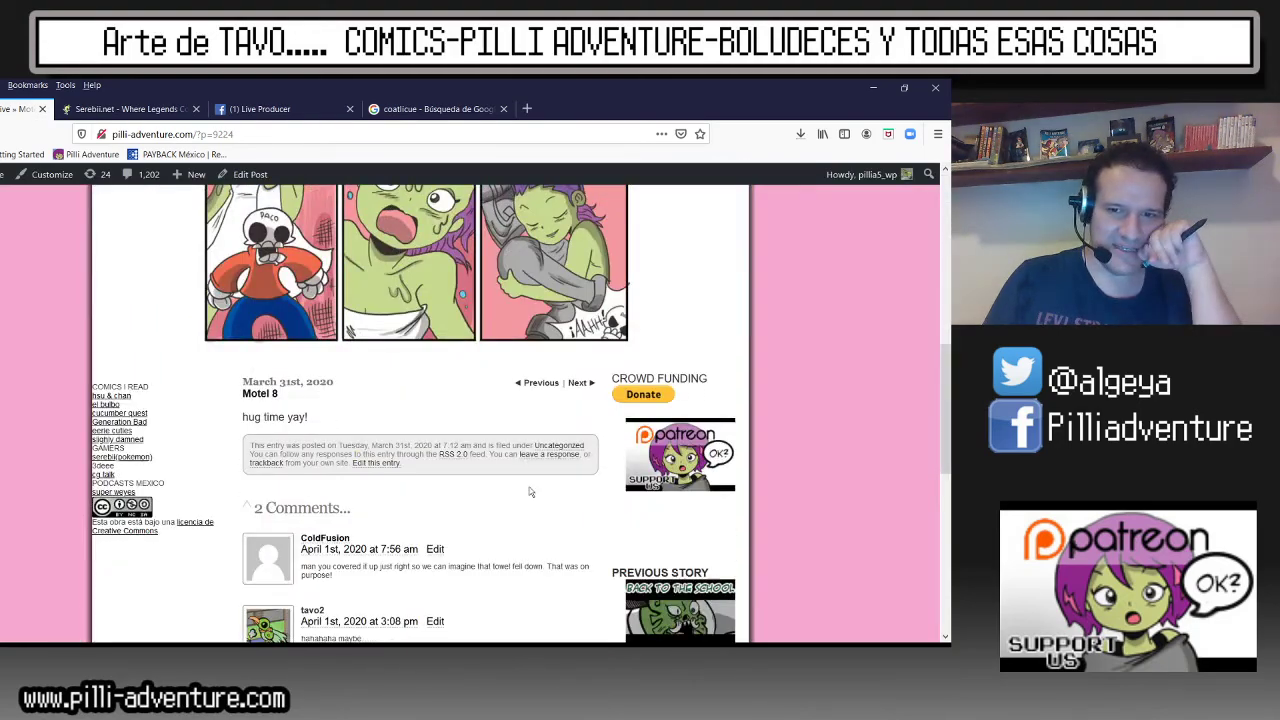
pyautogui.click(530, 385)
# Scroll through the Motel 7 page, then bring up Facebook Live Producer.
pyautogui.scroll(-3, 475, 412)
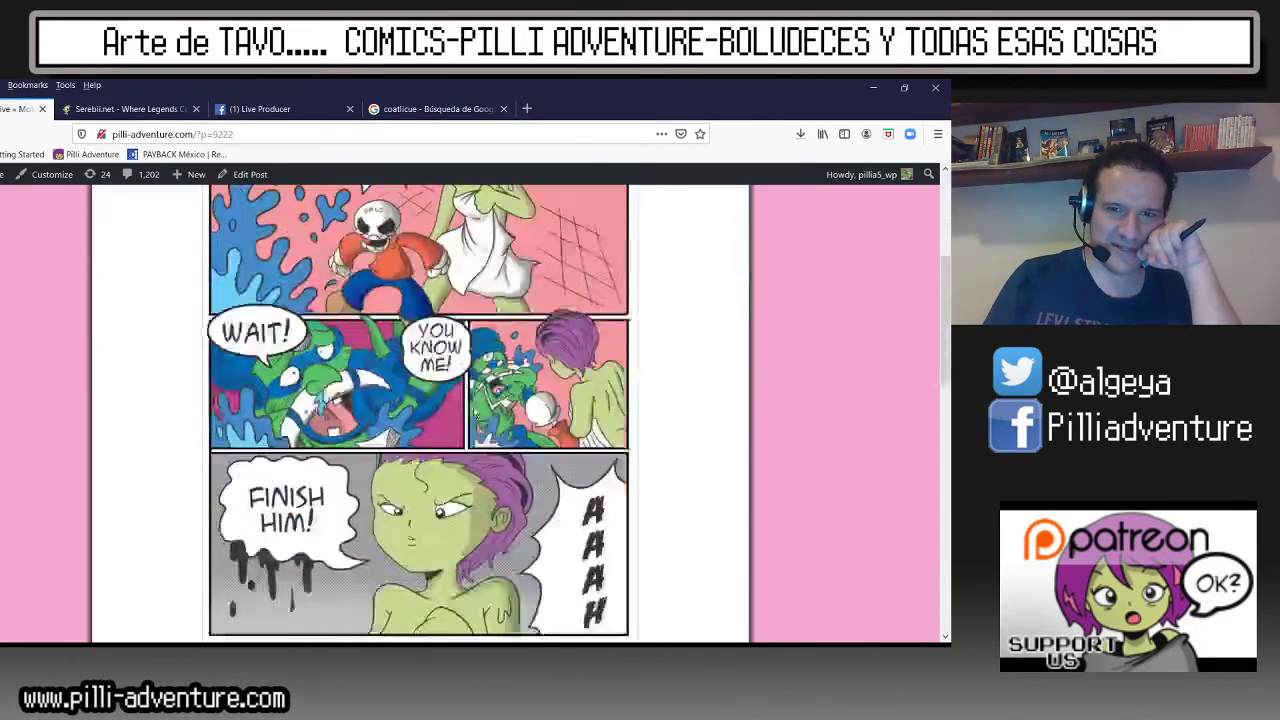
pyautogui.scroll(-1, 475, 412)
pyautogui.scroll(1, 473, 411)
pyautogui.scroll(1, 480, 425)
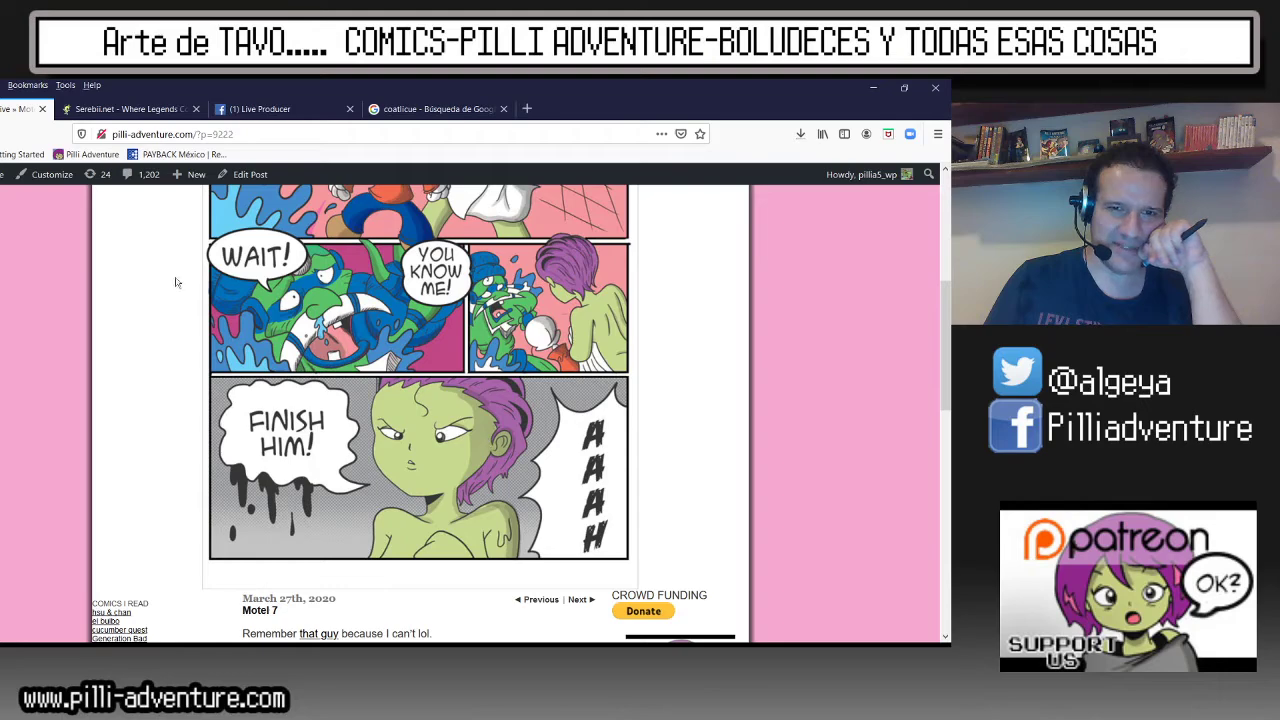
pyautogui.click(260, 108)
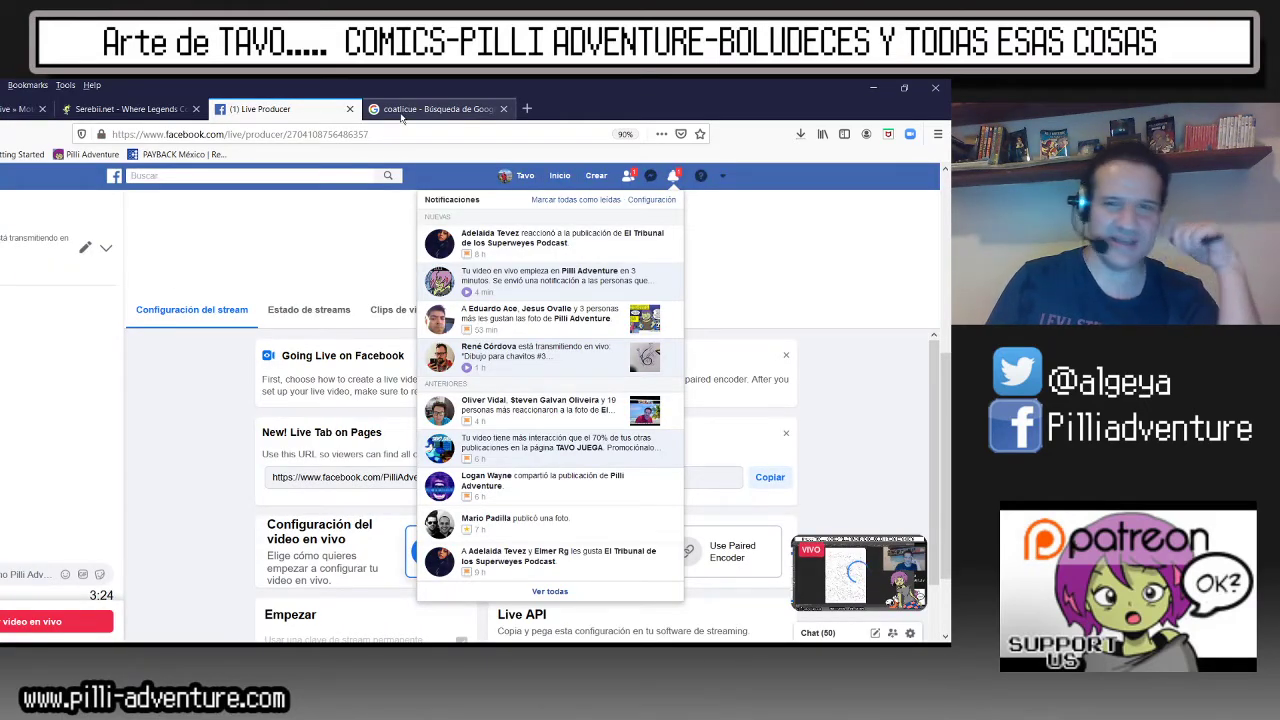
# Return to the coatlicue image results, then open a new empty tab.
pyautogui.click(410, 109)
pyautogui.hotkey('alt', 'Tab')
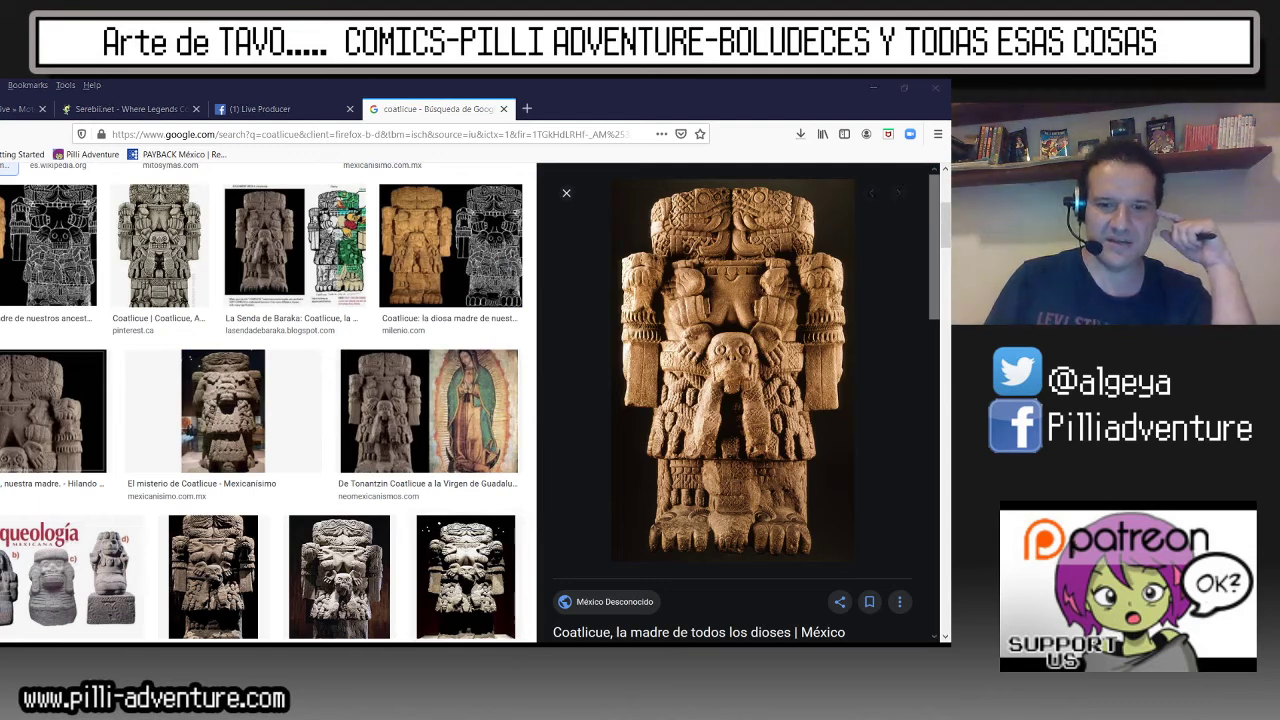
pyautogui.hotkey('alt', 'Tab')
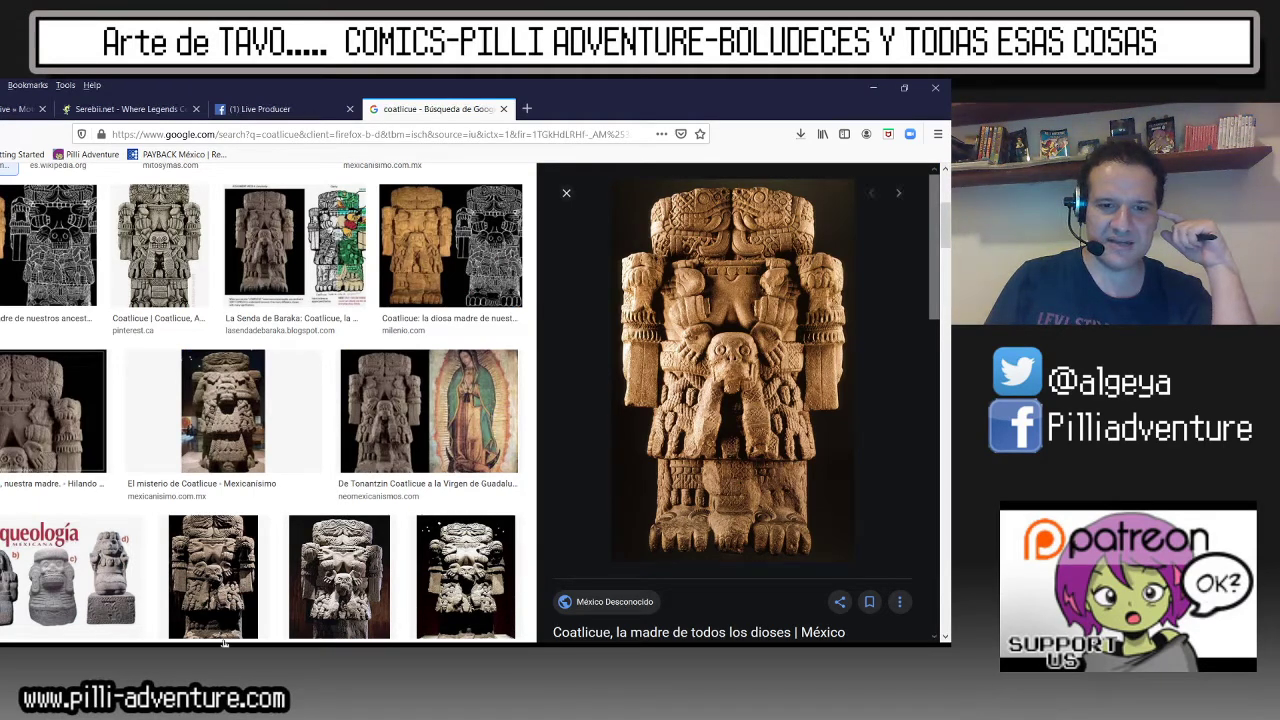
pyautogui.click(527, 108)
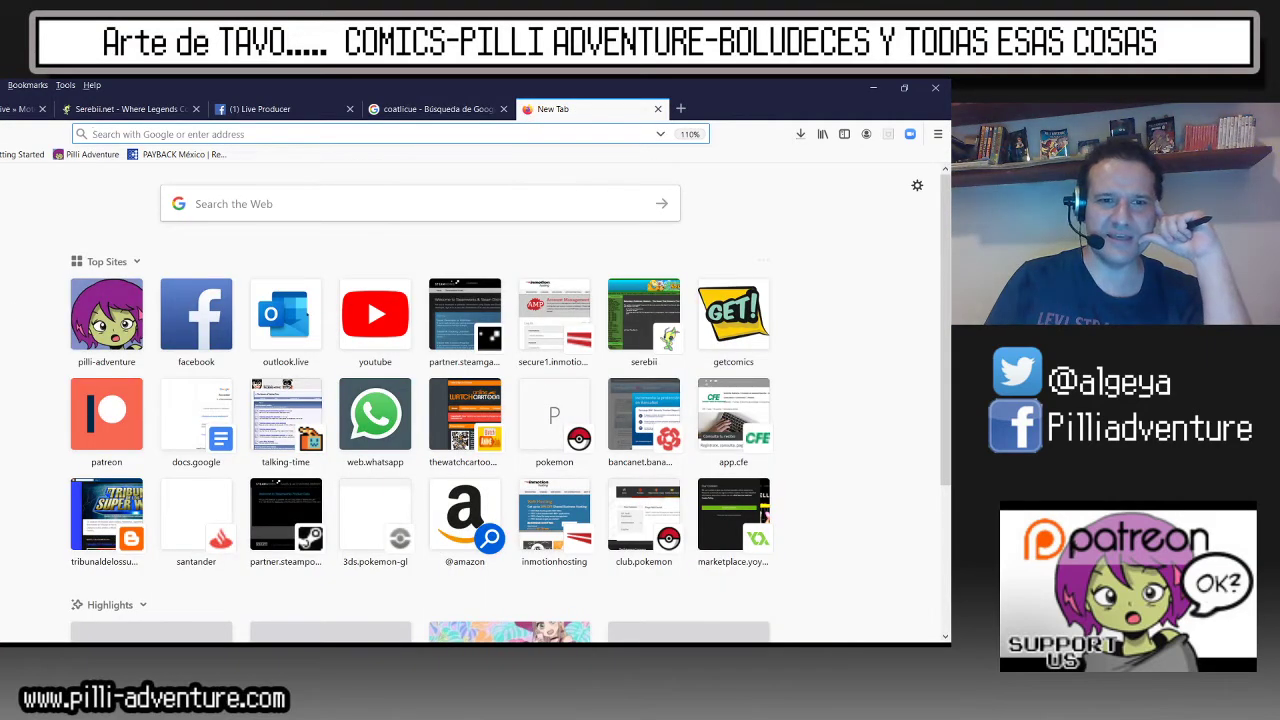
# Follow the Motel 7 comic page's Patreon banner to the Pilli Adventure Patreon page.
pyautogui.click(22, 108)
pyautogui.scroll(-5, 516, 507)
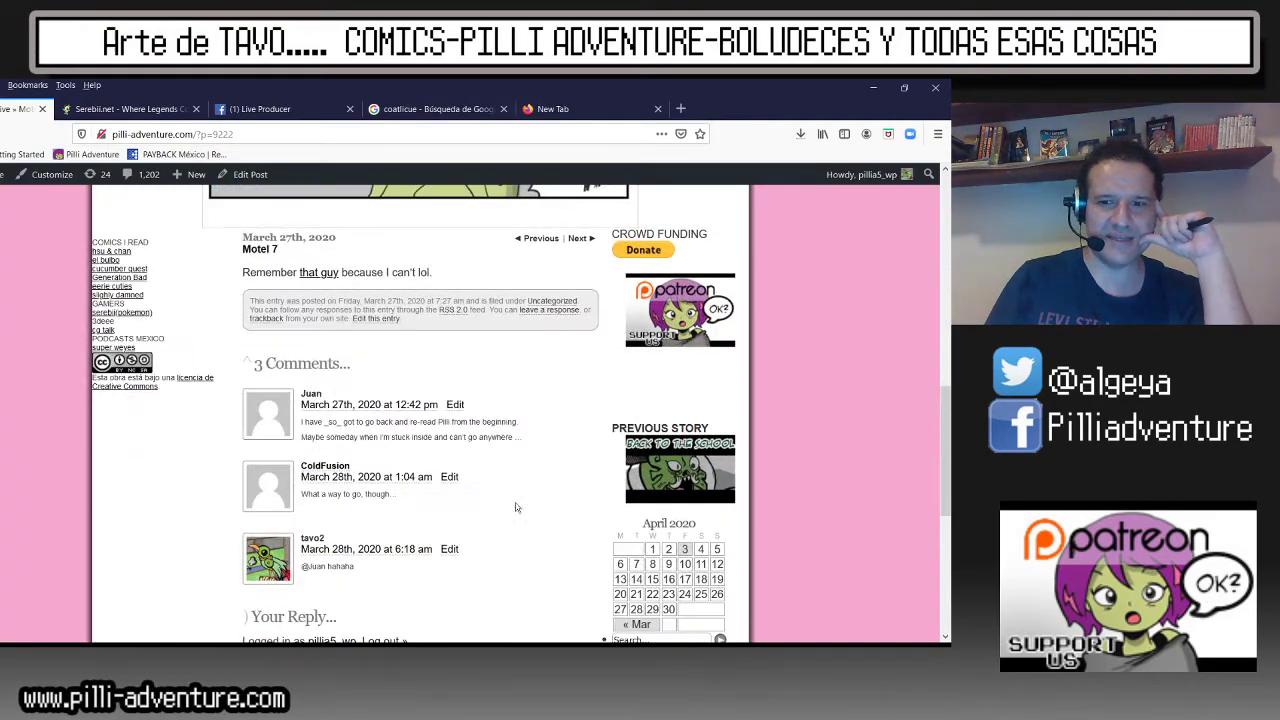
pyautogui.click(644, 373)
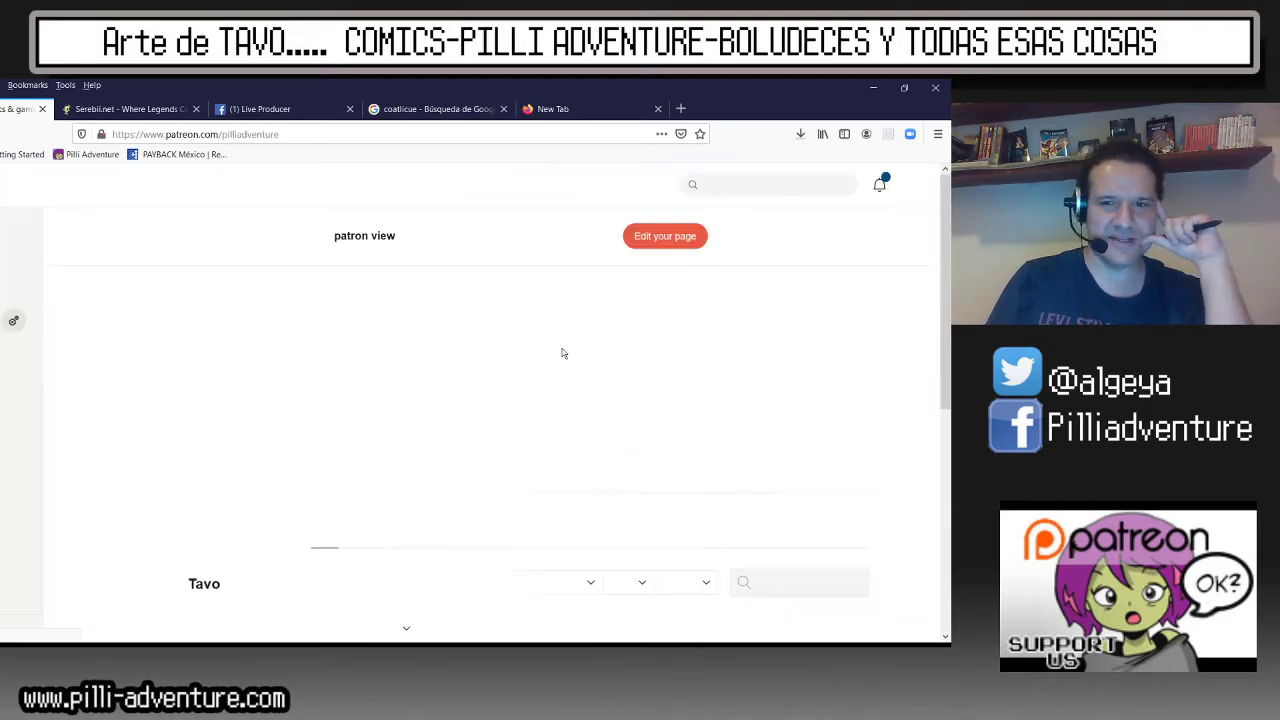
# Scroll down through the Pilli Adventure Patreon feed's comic and sketch posts.
pyautogui.scroll(-2, 545, 382)
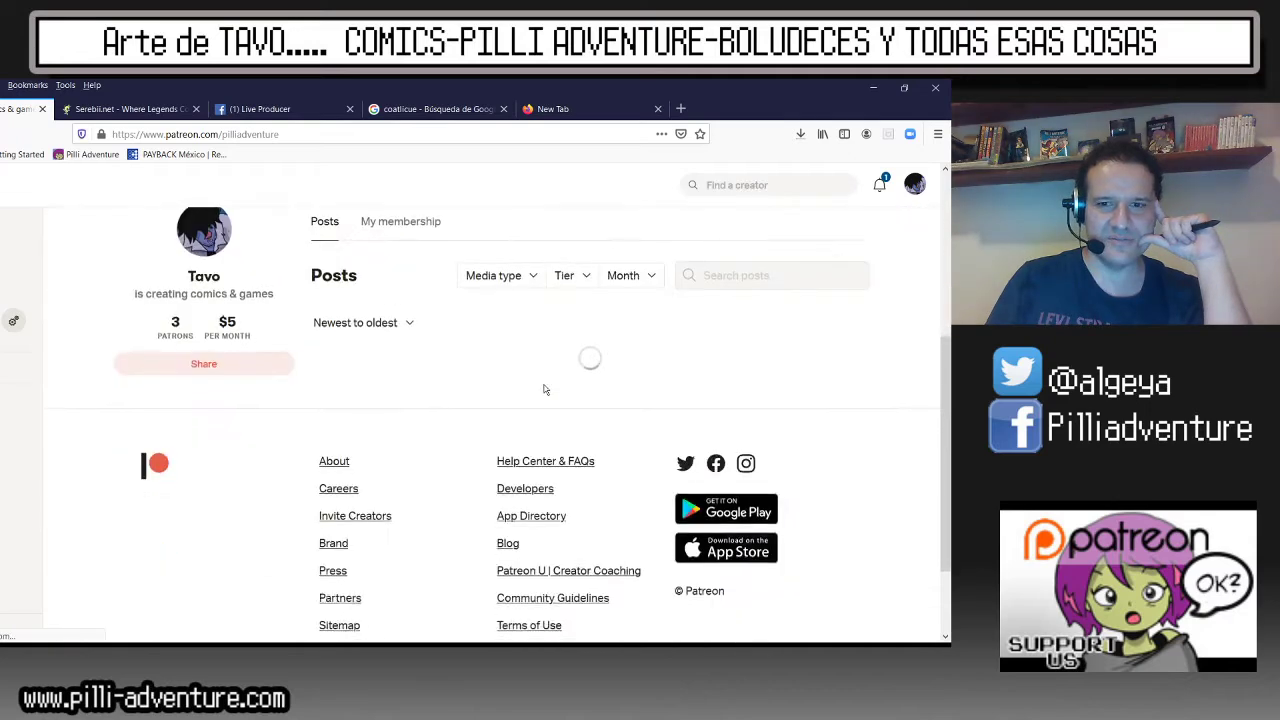
pyautogui.scroll(-2, 545, 388)
pyautogui.scroll(1, 545, 388)
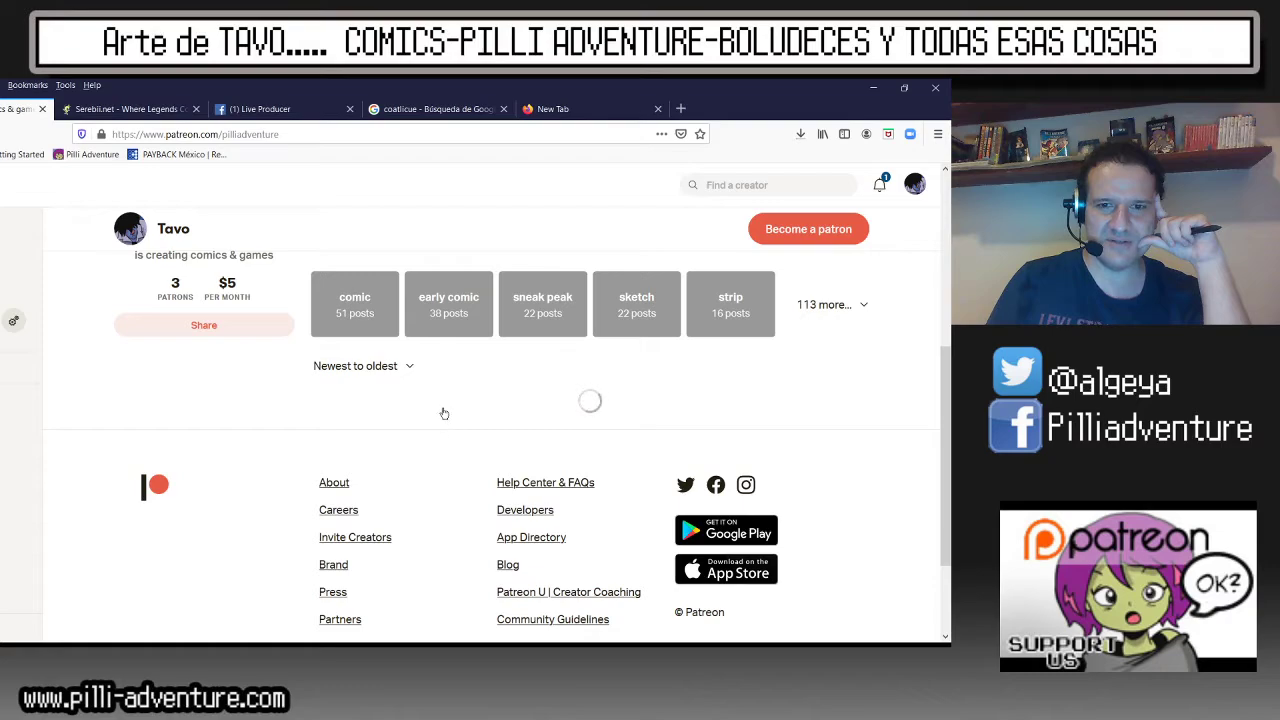
pyautogui.scroll(-3, 432, 400)
pyautogui.scroll(-3, 380, 425)
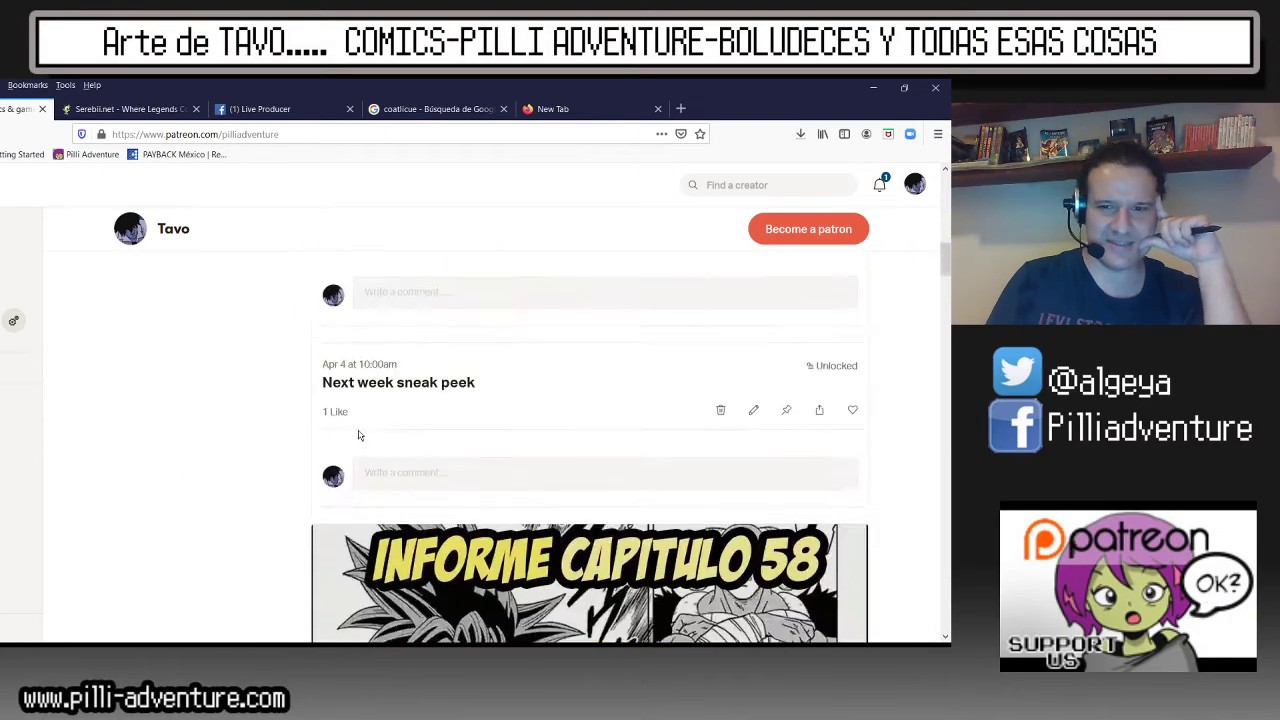
pyautogui.scroll(-3, 340, 430)
pyautogui.scroll(-3, 300, 425)
pyautogui.scroll(-2, 288, 428)
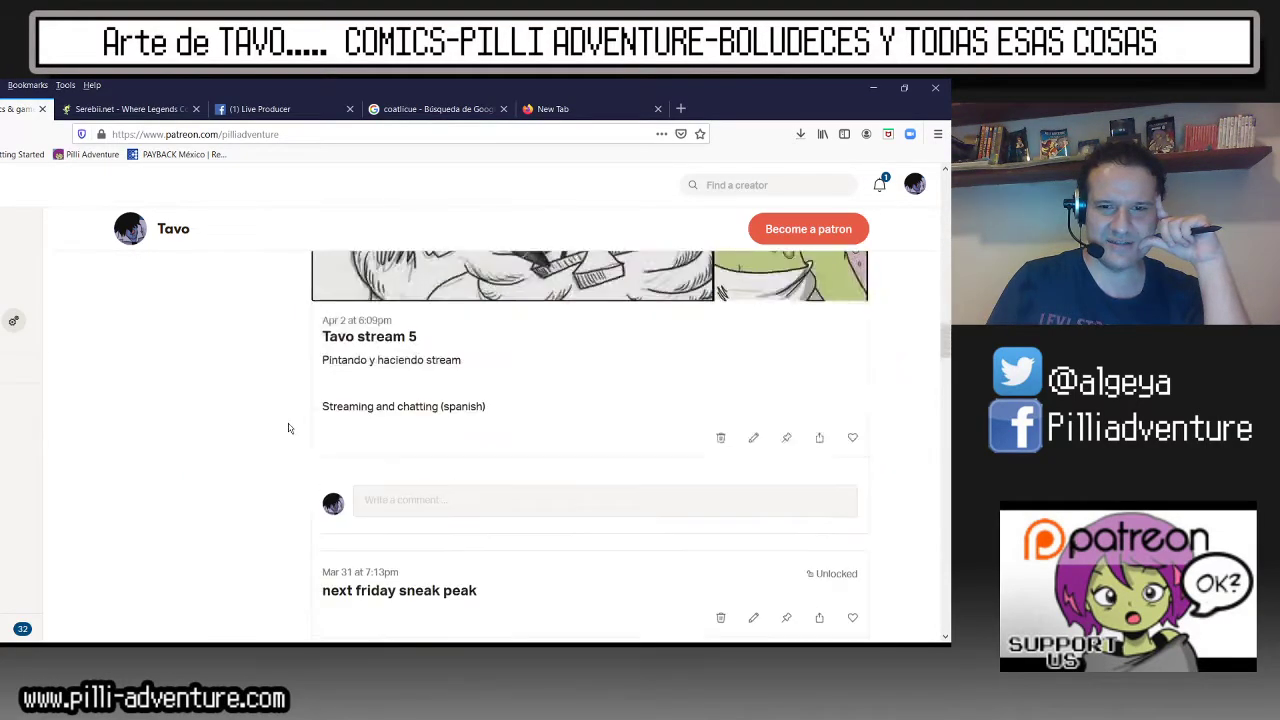
pyautogui.scroll(-3, 287, 420)
pyautogui.scroll(-3, 287, 420)
pyautogui.scroll(-3, 287, 420)
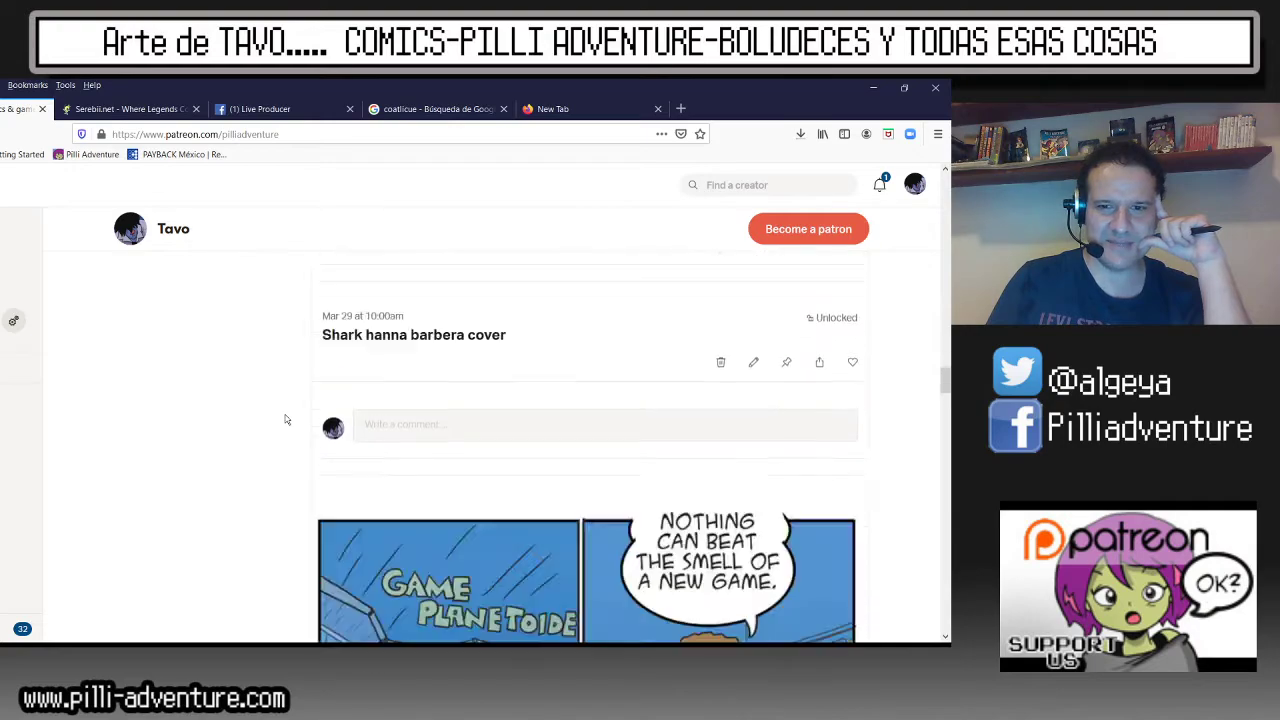
pyautogui.scroll(2, 285, 420)
pyautogui.scroll(-5, 285, 420)
pyautogui.scroll(-3, 285, 418)
pyautogui.scroll(-3, 285, 416)
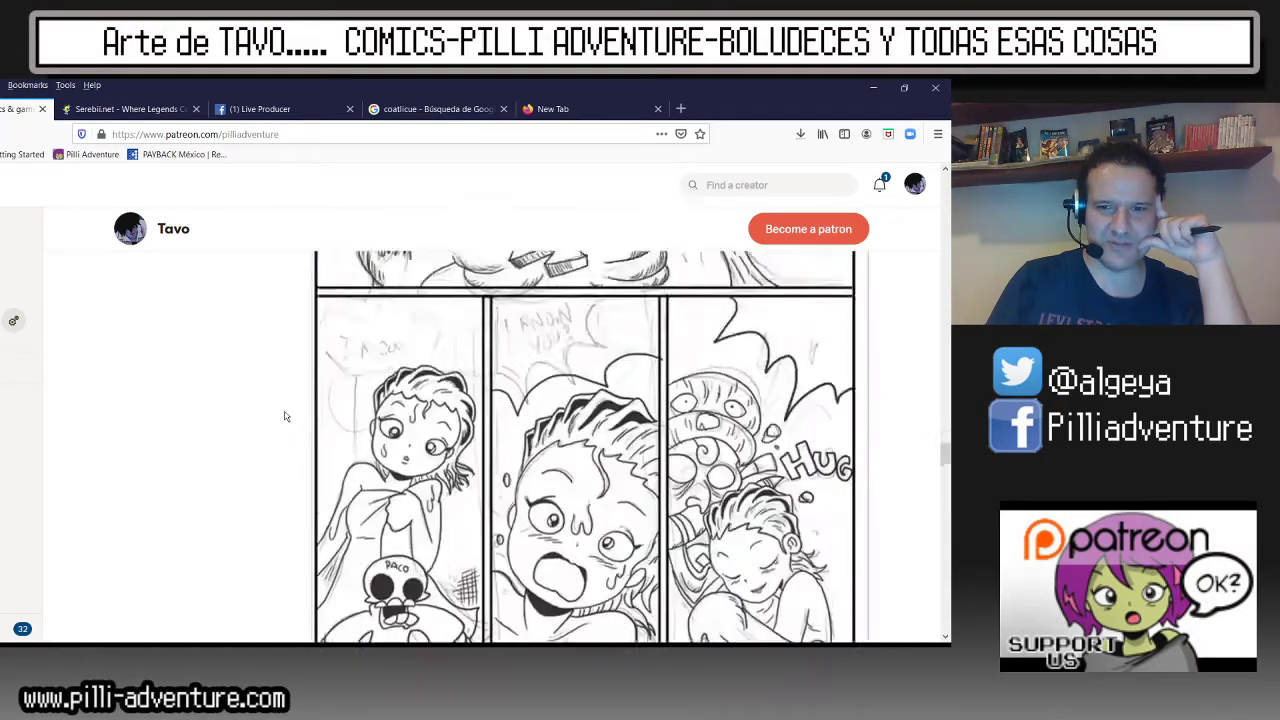
pyautogui.scroll(-3, 285, 416)
pyautogui.scroll(-3, 285, 416)
pyautogui.scroll(-1, 285, 417)
pyautogui.scroll(-3, 285, 418)
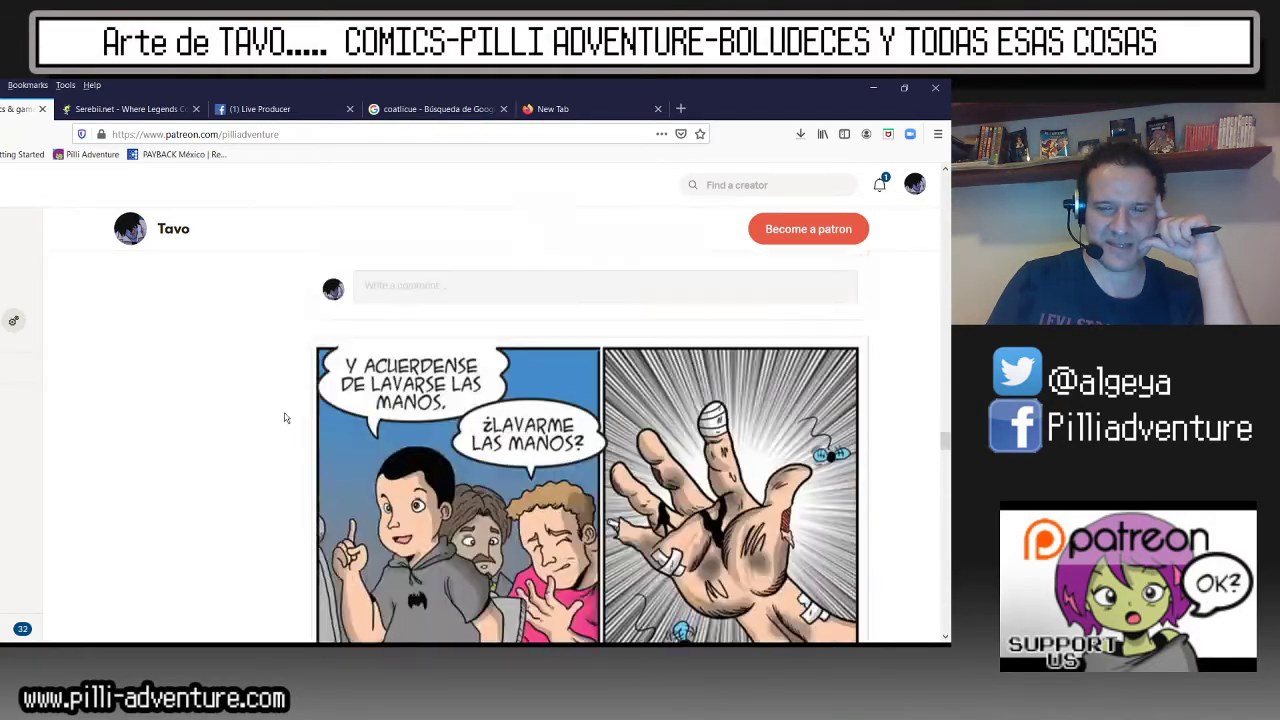
# Scroll back up the Patreon feed and return to Facebook Live Producer.
pyautogui.scroll(5, 285, 417)
pyautogui.scroll(5, 285, 416)
pyautogui.scroll(5, 285, 415)
pyautogui.scroll(3, 284, 413)
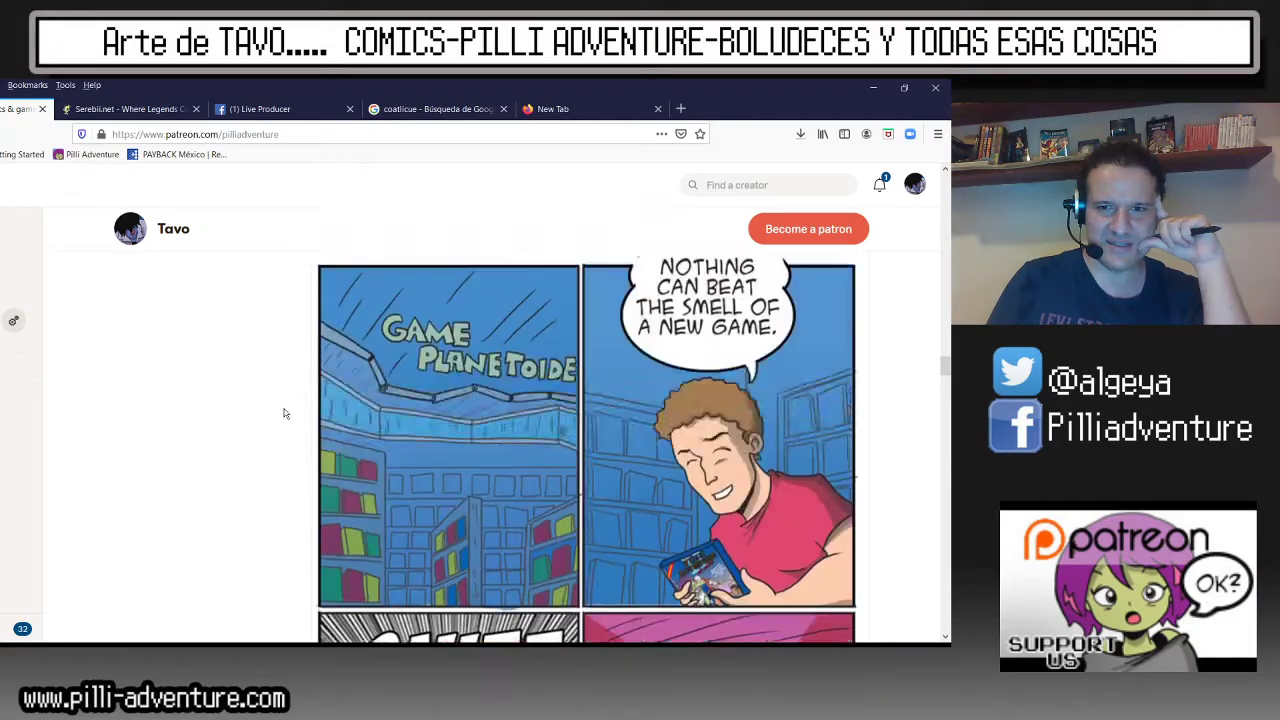
pyautogui.scroll(3, 284, 413)
pyautogui.scroll(3, 284, 413)
pyautogui.scroll(-10, 285, 415)
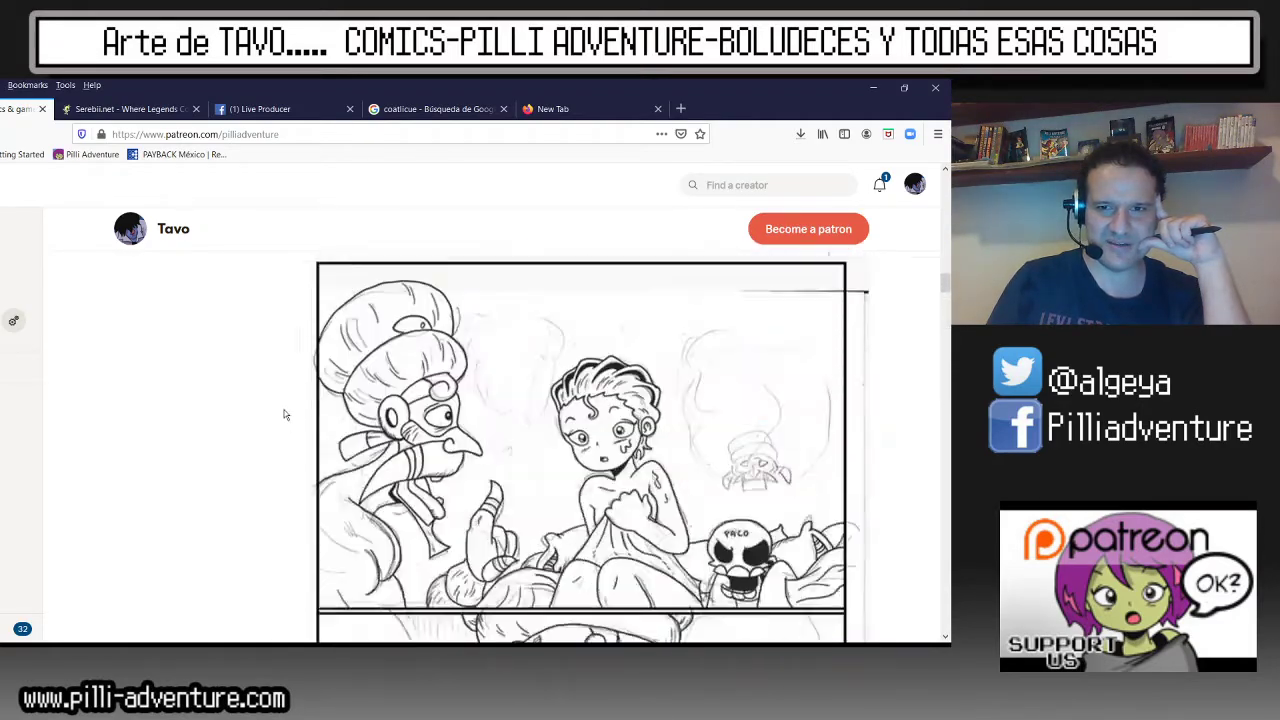
pyautogui.scroll(2, 284, 414)
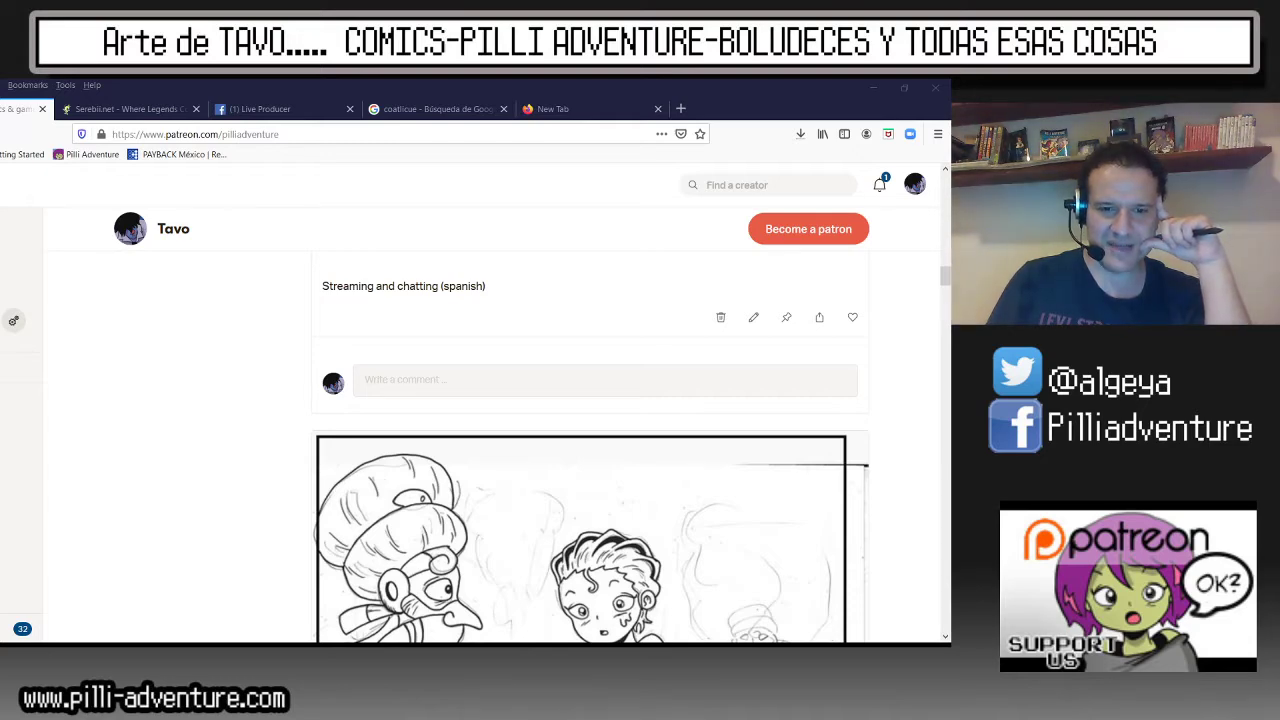
pyautogui.click(158, 302)
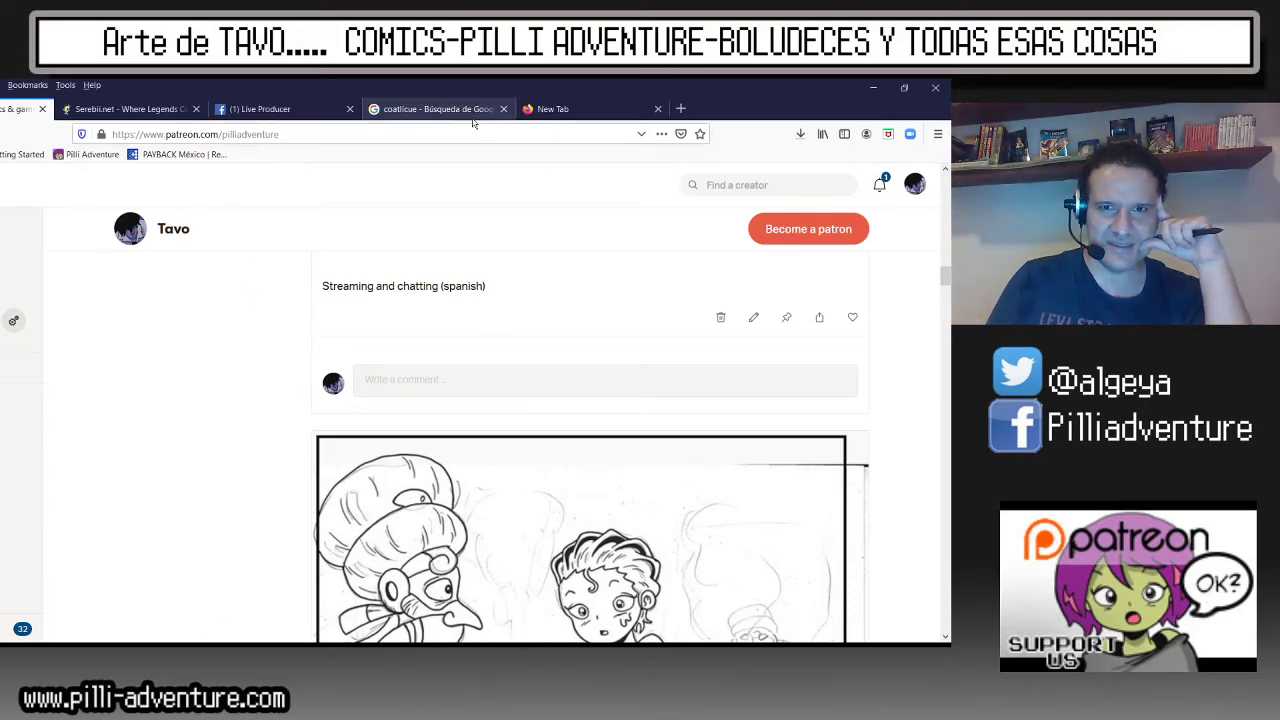
pyautogui.click(310, 110)
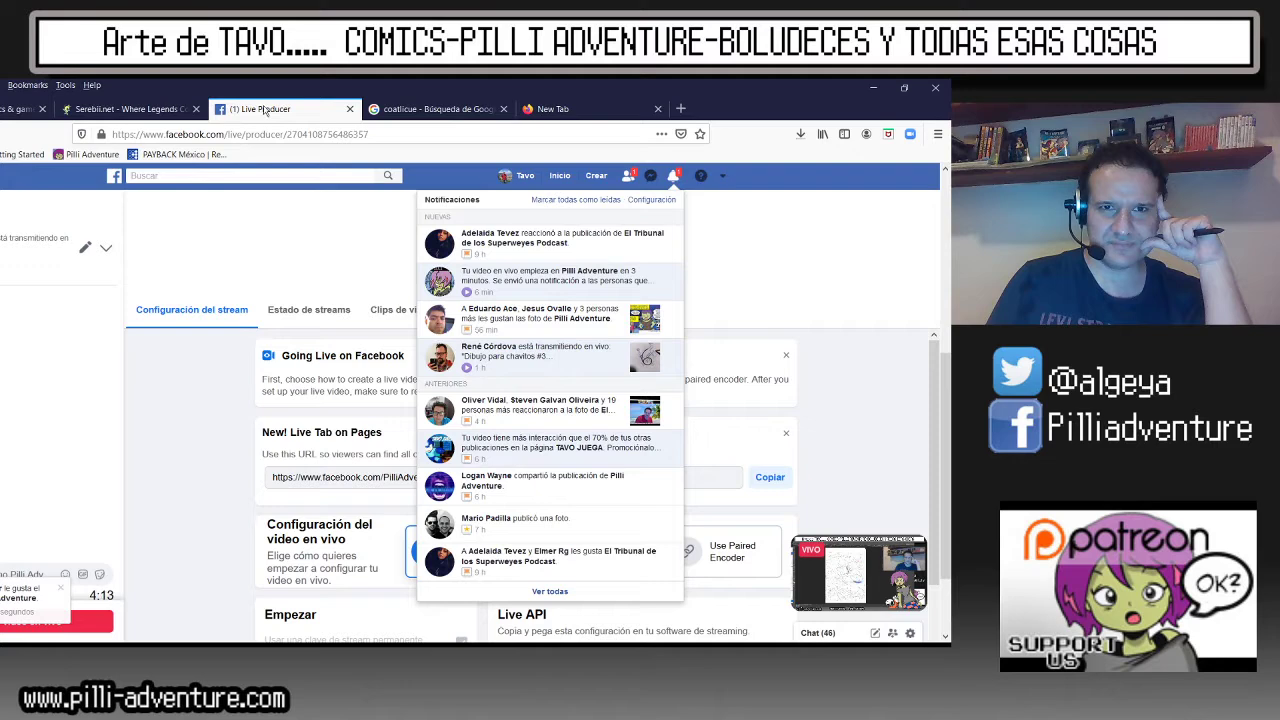
# Close Live Producer, load pilli-adventure.com from Top Sites, and switch over to Photoshop.
pyautogui.click(350, 109)
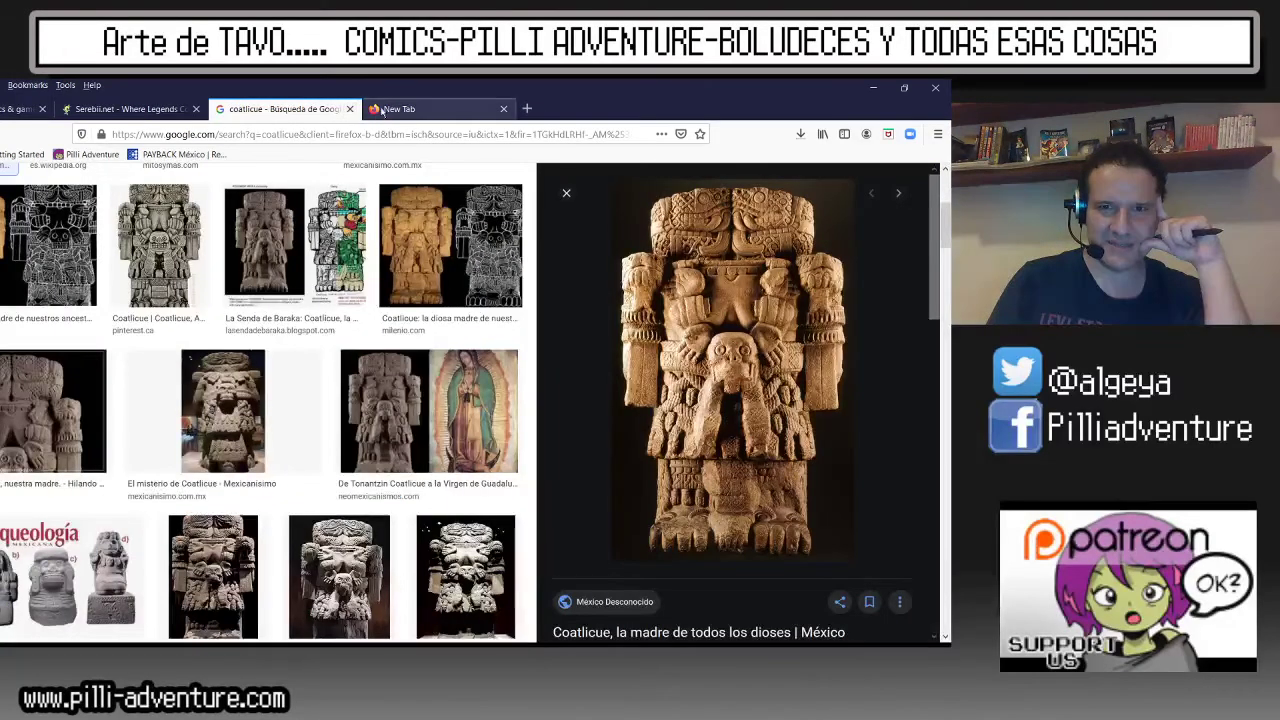
pyautogui.click(420, 109)
pyautogui.click(95, 300)
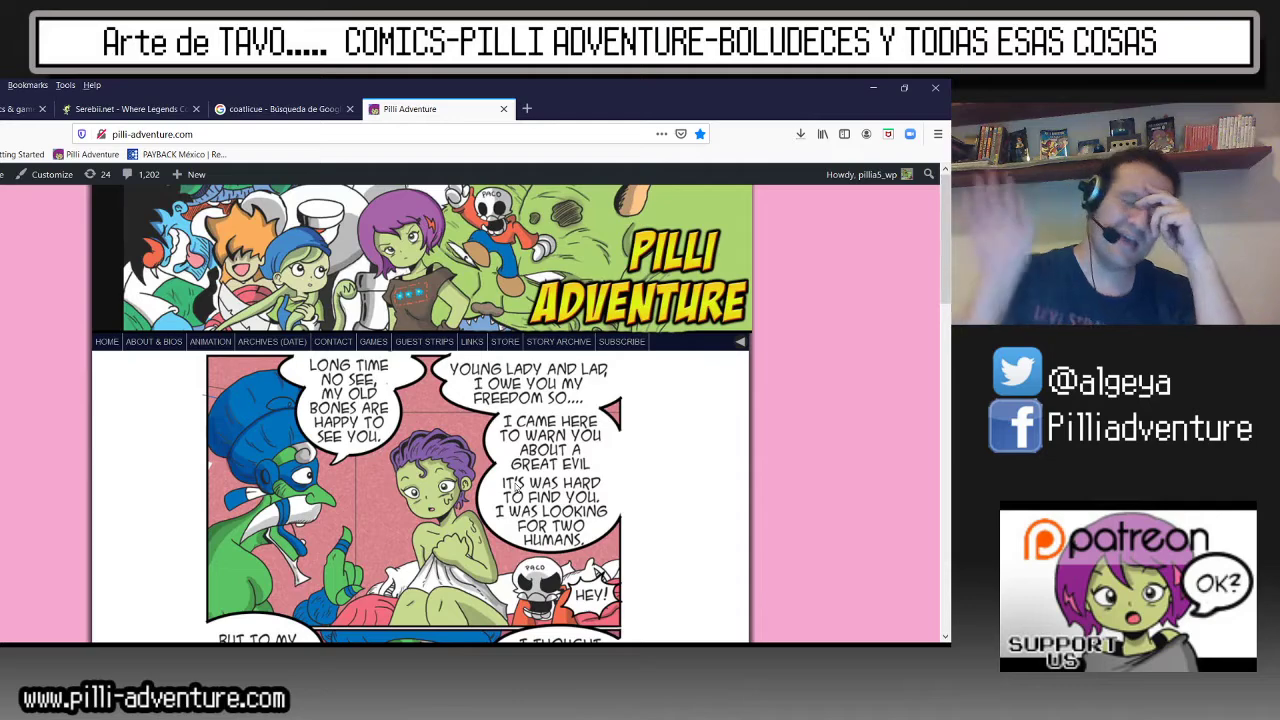
pyautogui.hotkey('alt', 'Tab')
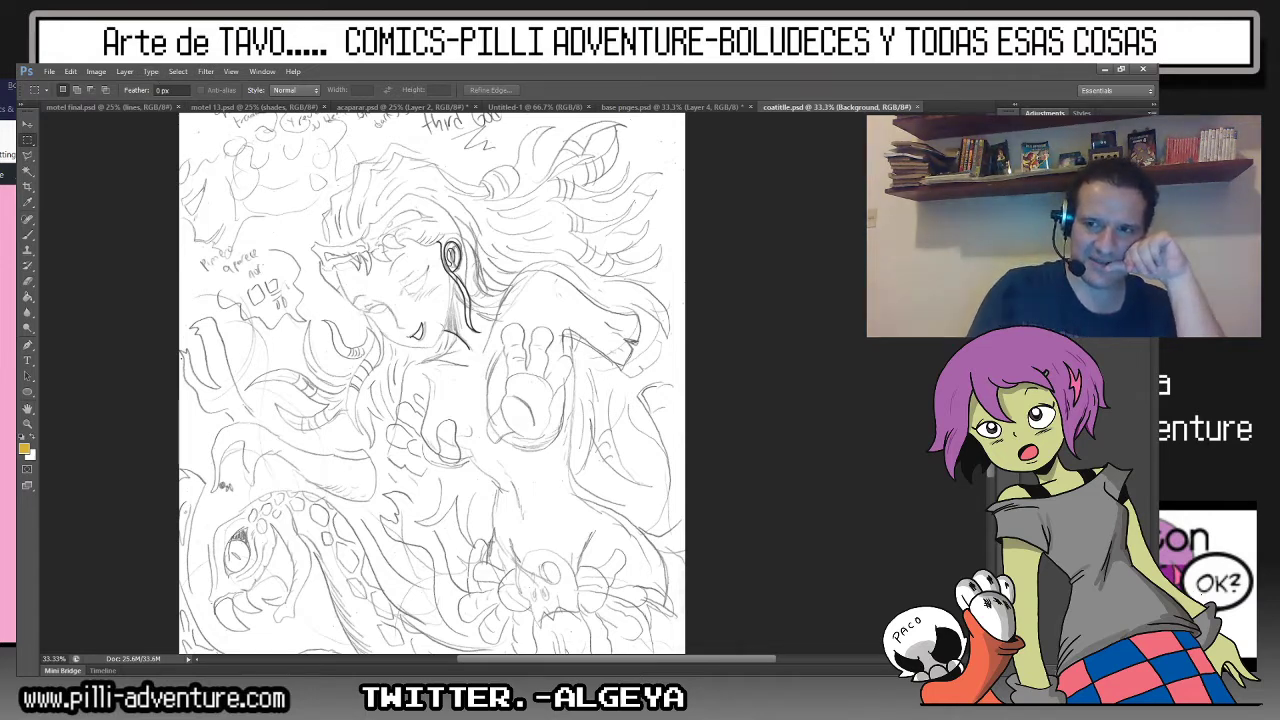
# On the lines layer, zoom to about 300–400% on Coatlicue's face with the Brush tool active.
pyautogui.hotkey('ctrl', 'shift', 'alt', 'n')
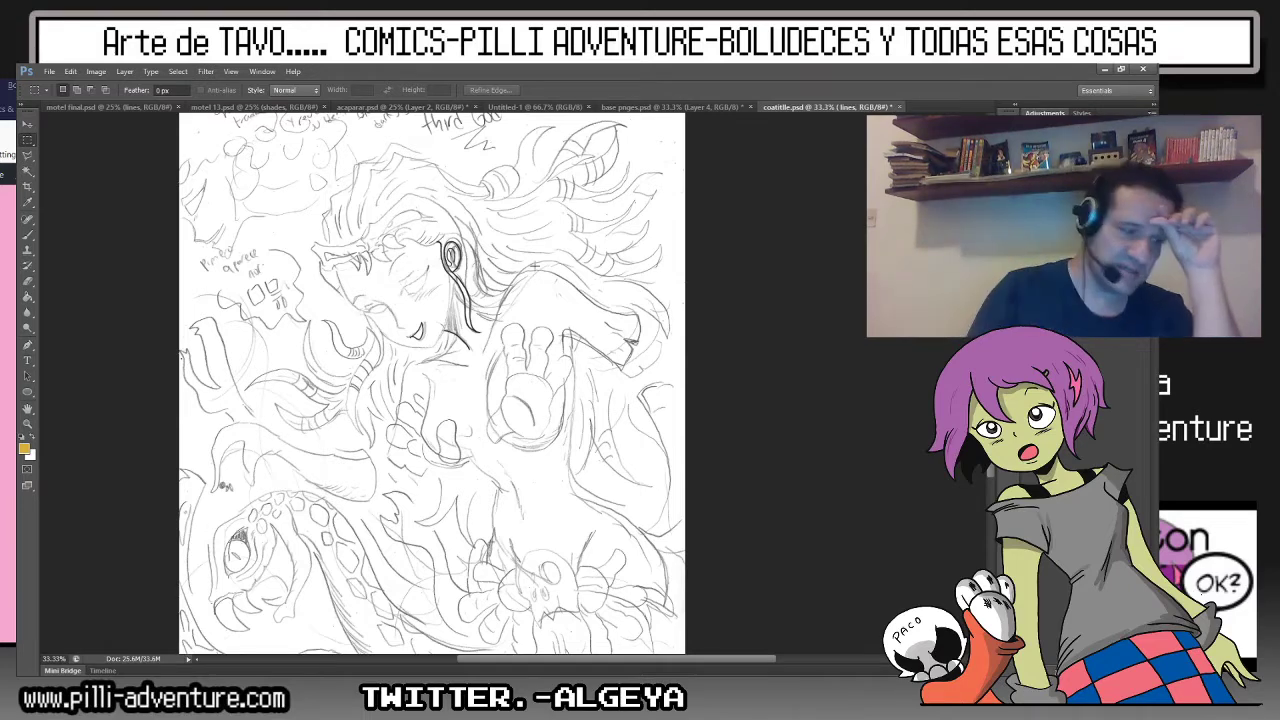
pyautogui.hotkey('ctrl', '+')
pyautogui.hotkey('ctrl', '+')
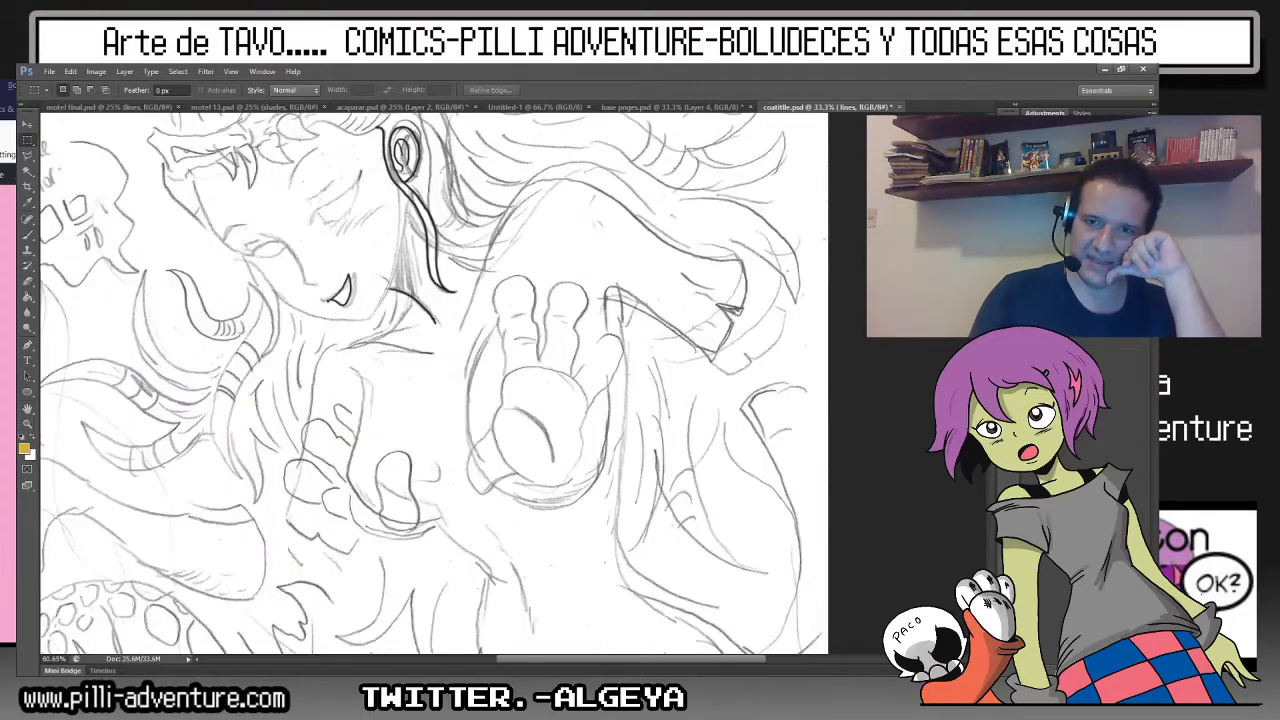
pyautogui.hotkey('ctrl', '+')
pyautogui.hotkey('ctrl', '+')
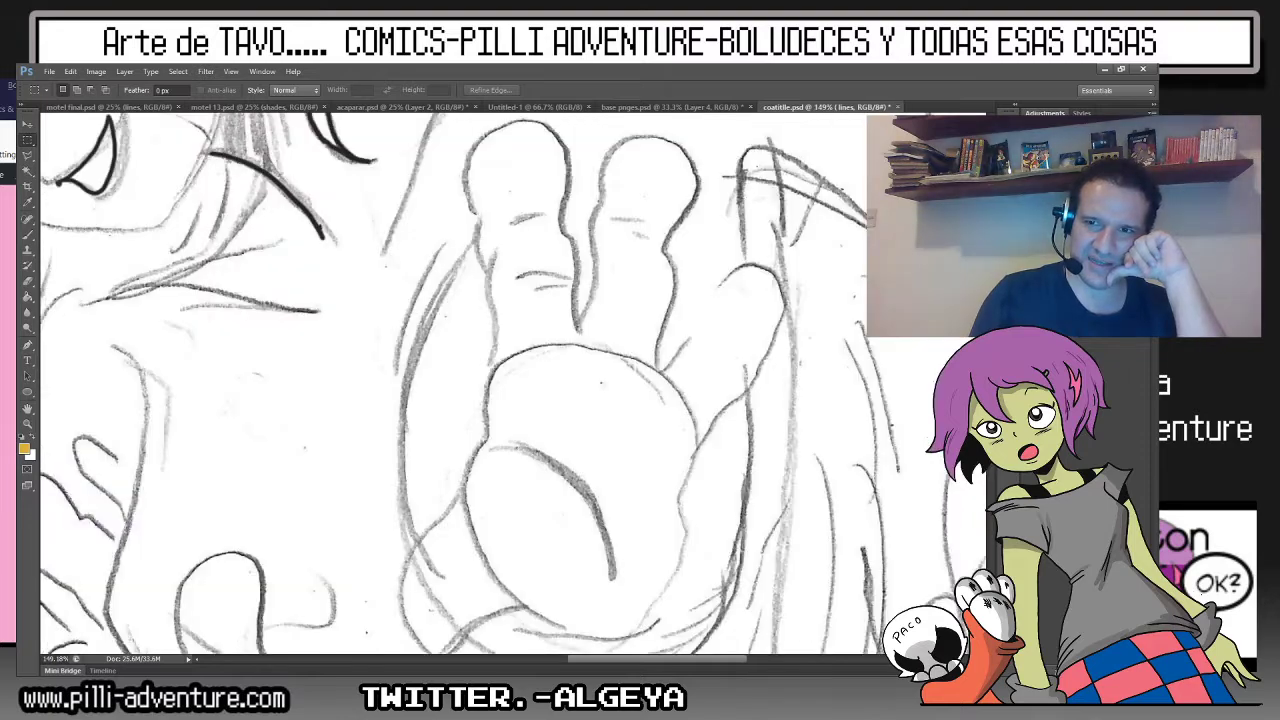
pyautogui.moveTo(300, 150)
pyautogui.mouseDown()
pyautogui.moveTo(530, 500)
pyautogui.moveTo(770, 530)
pyautogui.mouseUp()
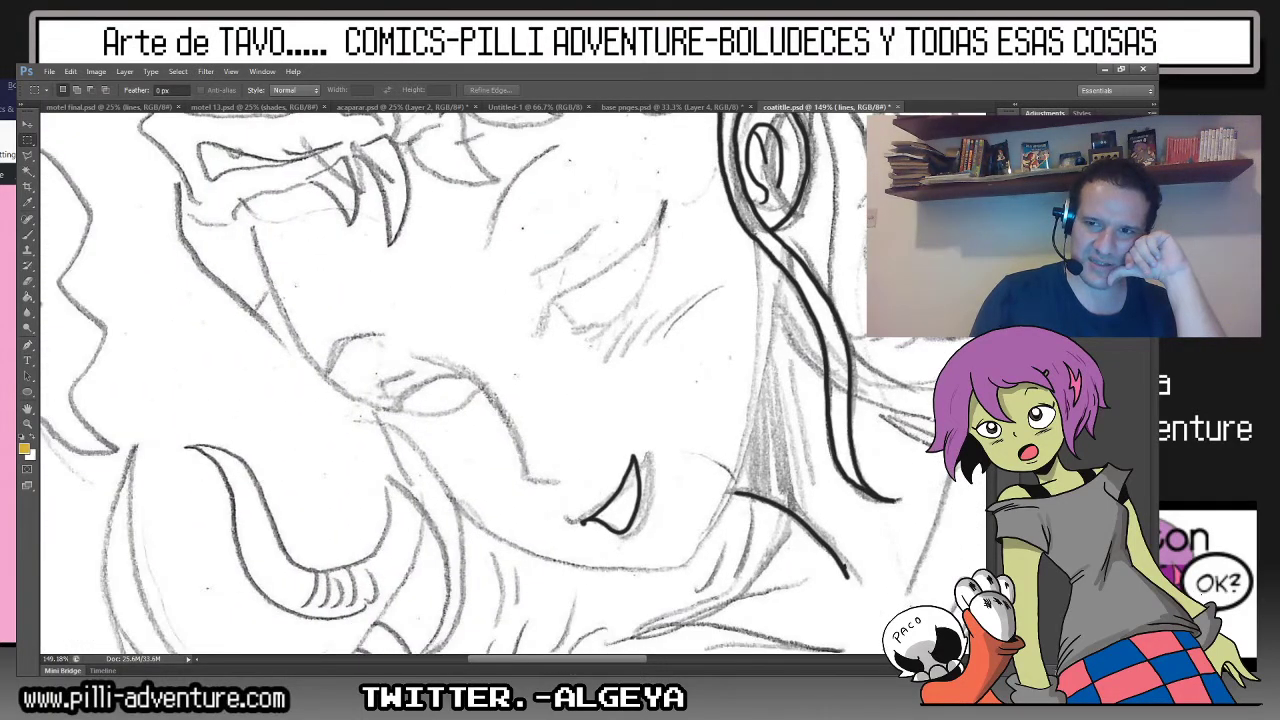
pyautogui.hotkey('ctrl', '+')
pyautogui.hotkey('ctrl', '+')
pyautogui.hotkey('ctrl', '+')
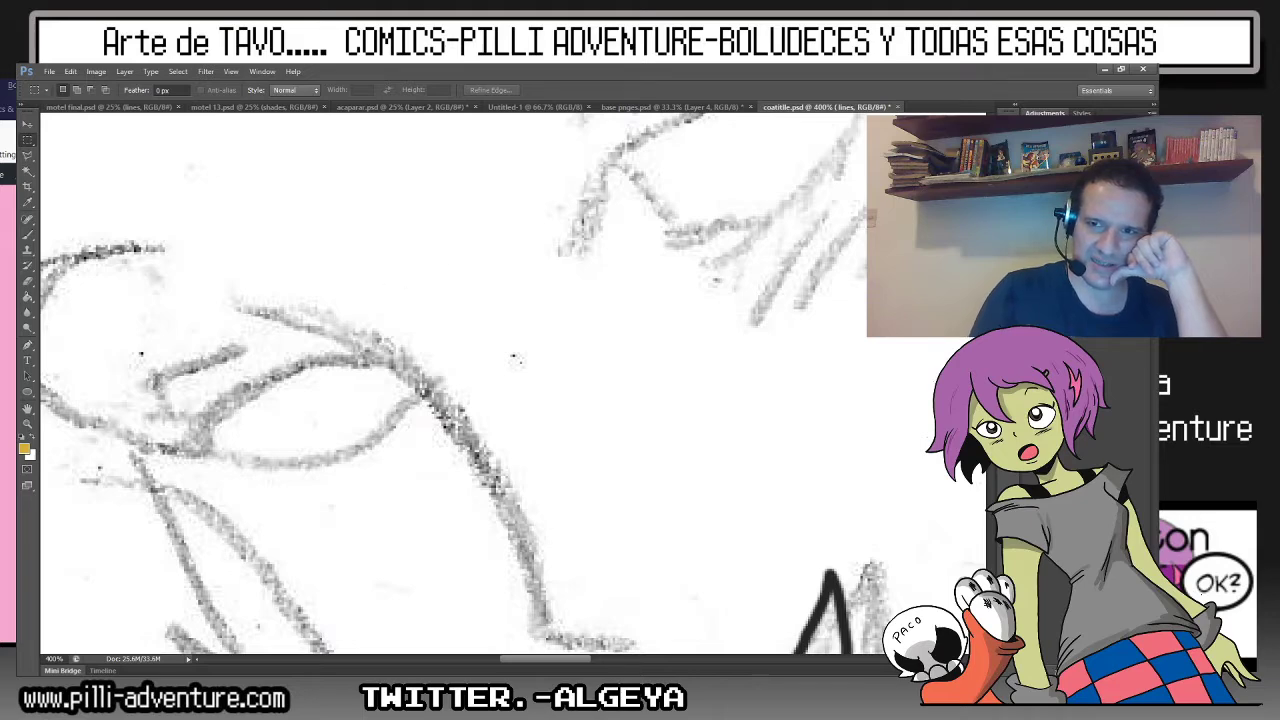
pyautogui.scroll(-1, 514, 357)
pyautogui.press('b')
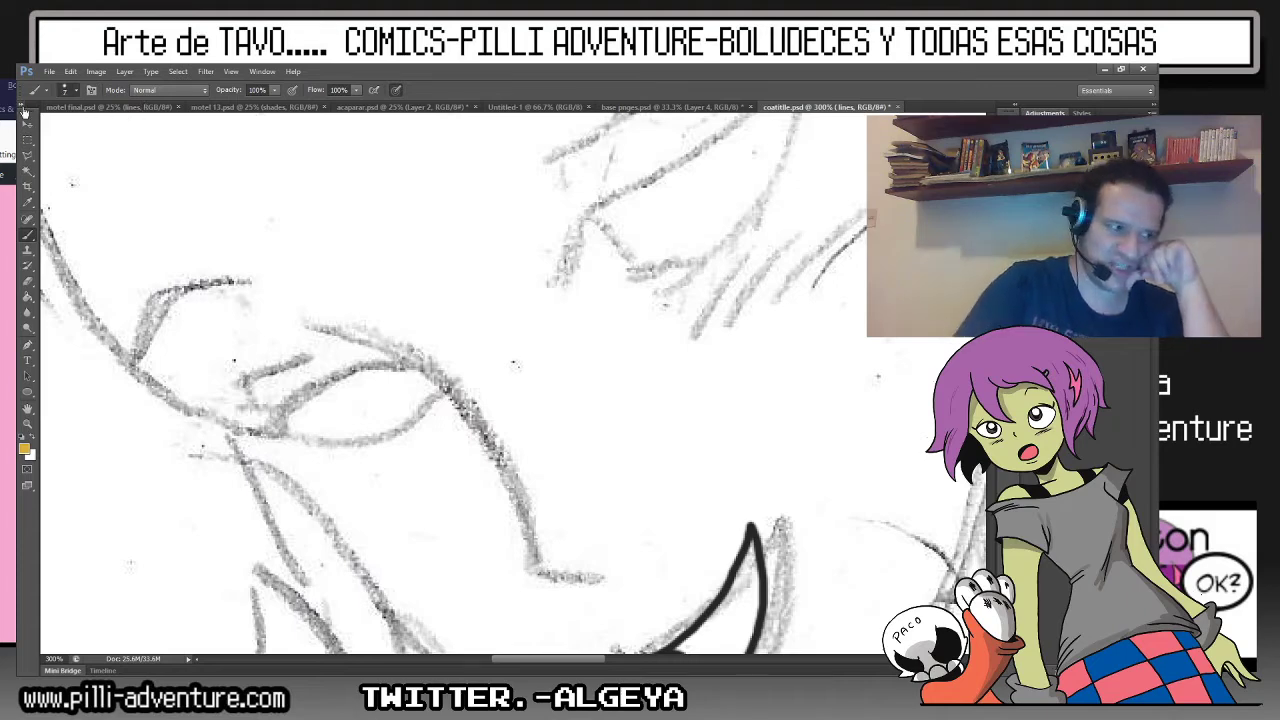
# With a size-7 black brush, ink the eyebrow stroke and the long cheek contour.
pyautogui.press('[')
pyautogui.press('[')
pyautogui.press('[')
pyautogui.press('d')
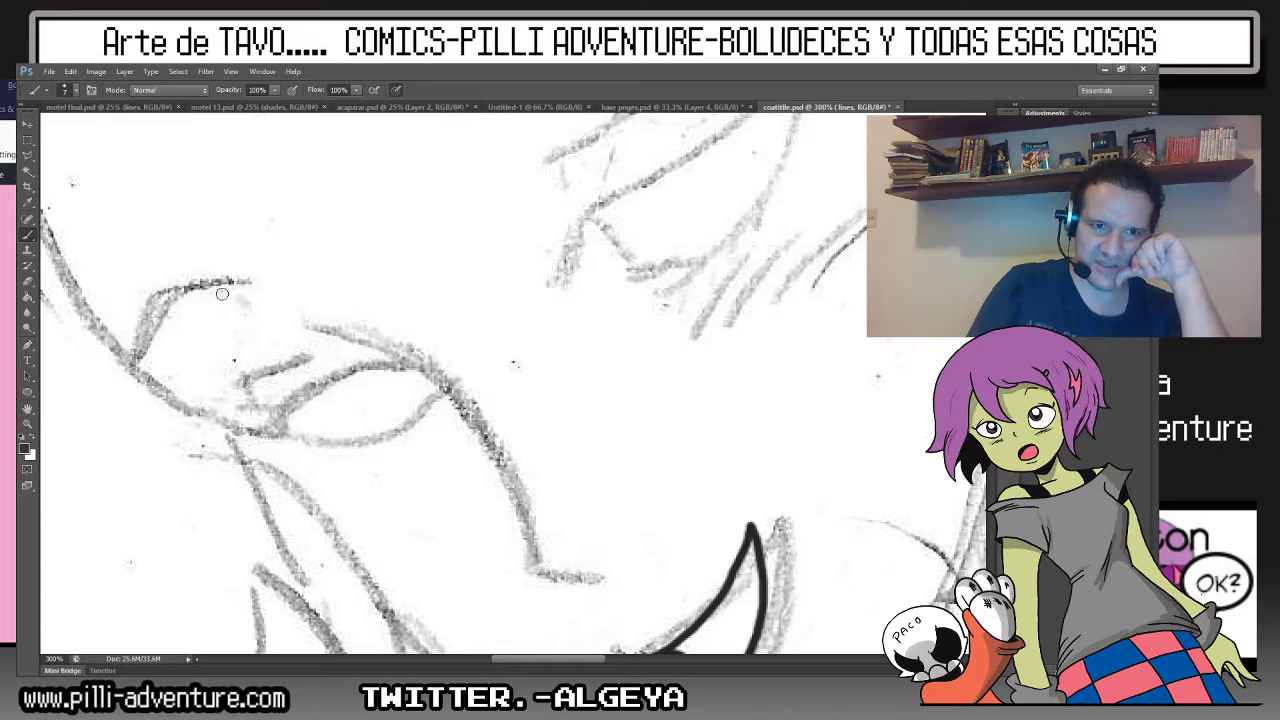
pyautogui.moveTo(147, 350)
pyautogui.mouseDown()
pyautogui.moveTo(200, 289)
pyautogui.moveTo(240, 292)
pyautogui.mouseUp()
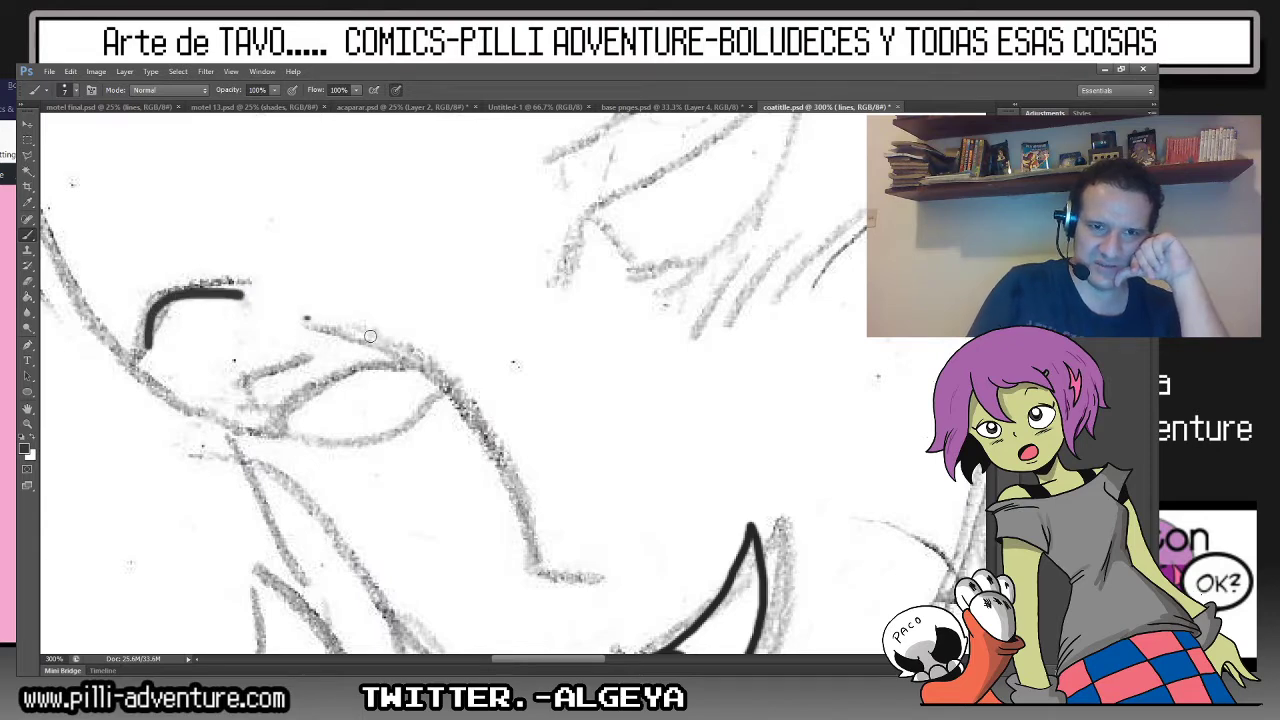
pyautogui.moveTo(306, 318)
pyautogui.mouseDown()
pyautogui.moveTo(412, 358)
pyautogui.moveTo(463, 400)
pyautogui.moveTo(517, 489)
pyautogui.moveTo(541, 568)
pyautogui.moveTo(589, 581)
pyautogui.mouseUp()
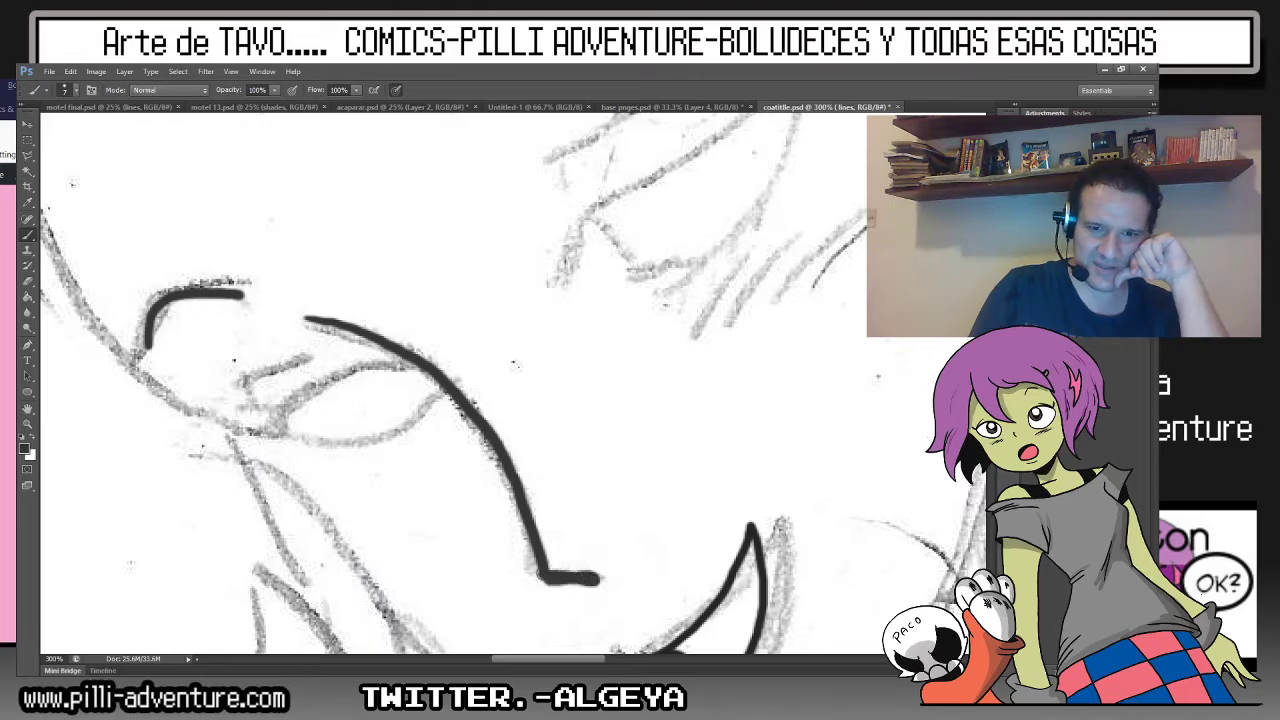
# Close motel 13.psd, save and close acaparar.psd, and bring up the blank Untitled-1 canvas.
pyautogui.click(223, 107)
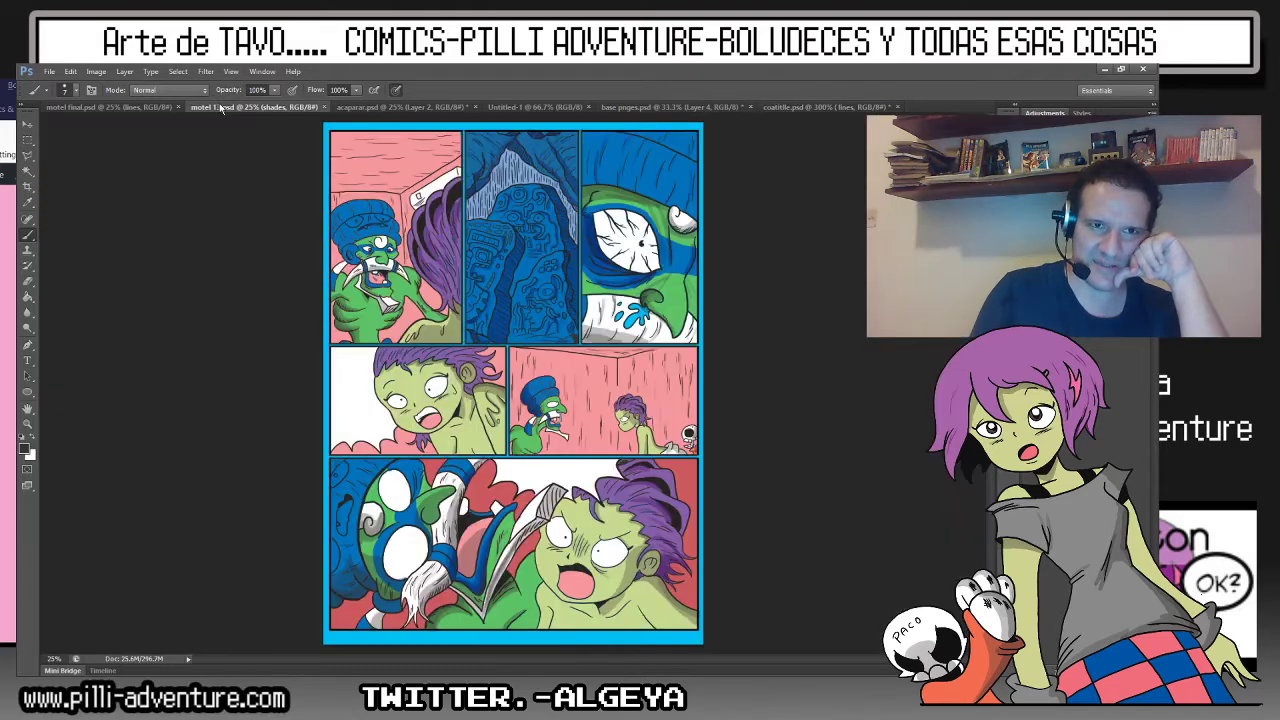
pyautogui.click(323, 107)
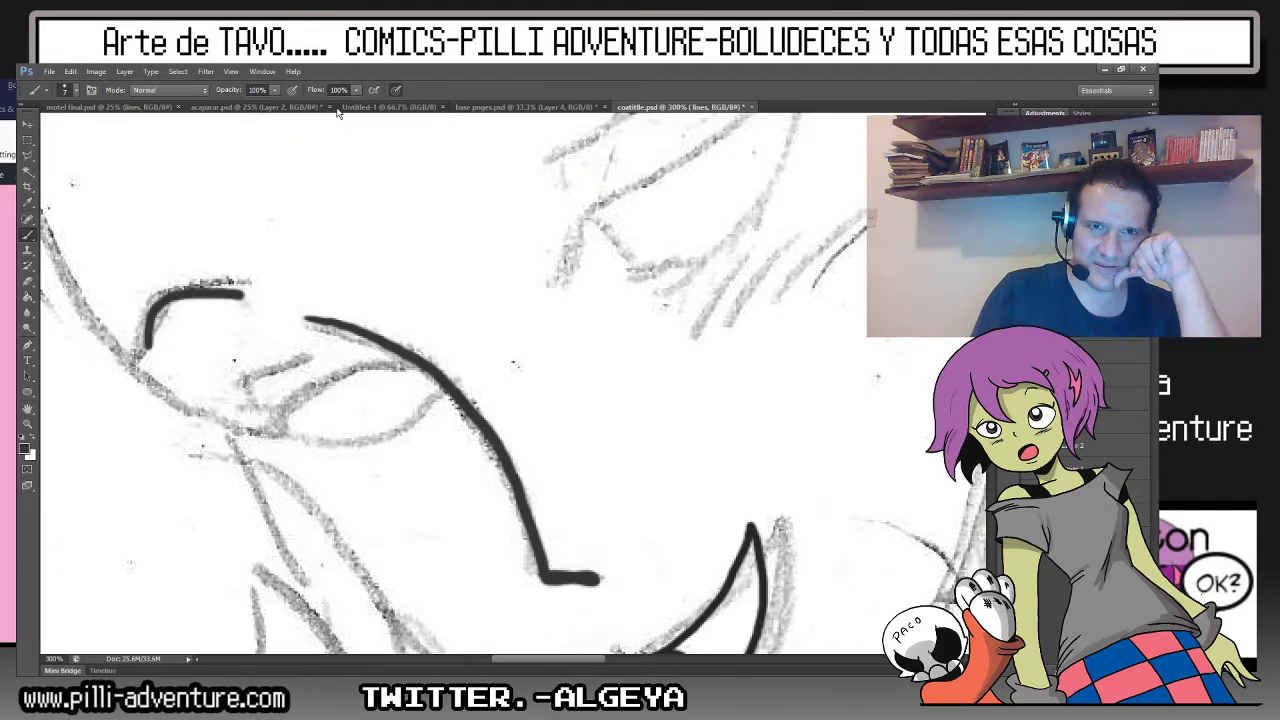
pyautogui.click(257, 107)
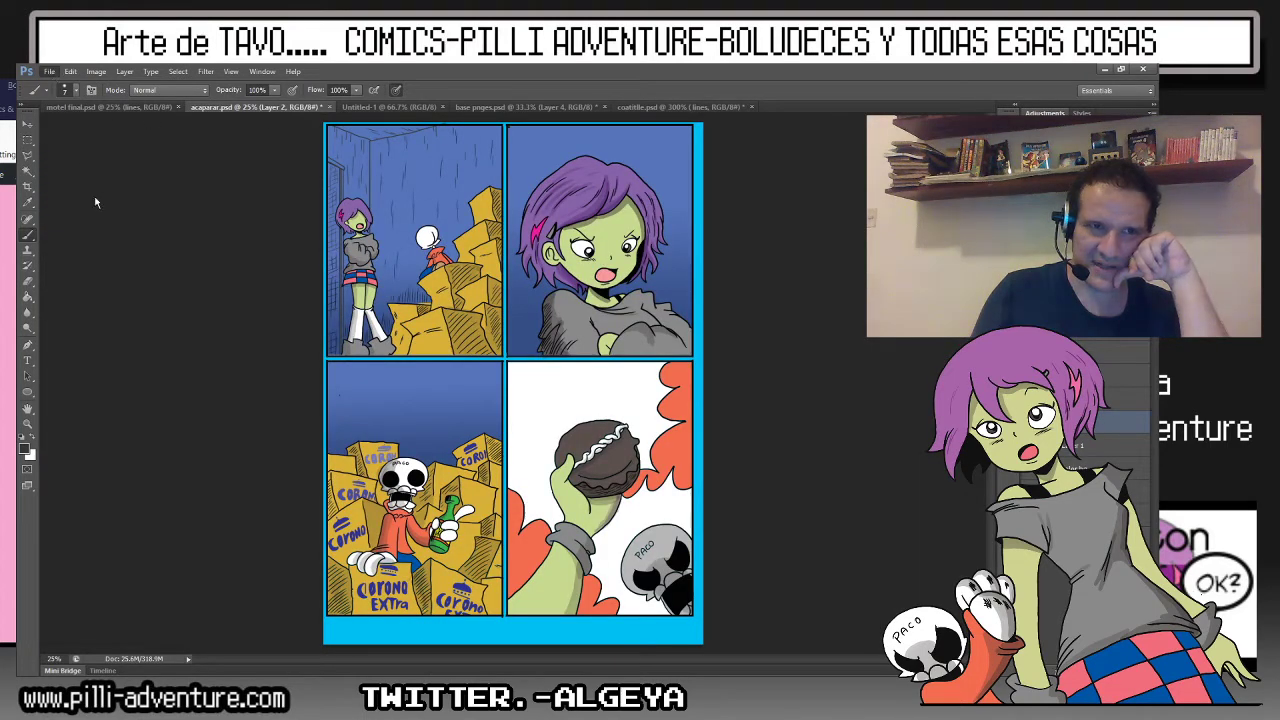
pyautogui.hotkey('ctrl', 's')
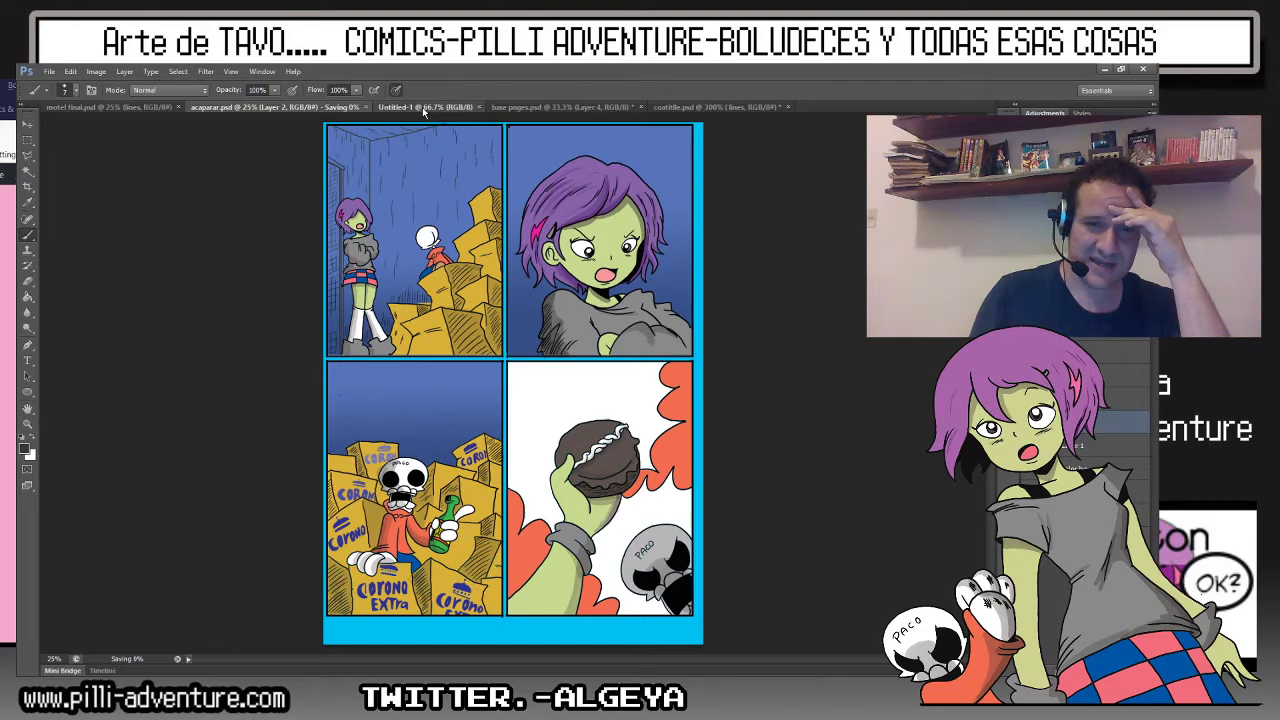
pyautogui.click(423, 108)
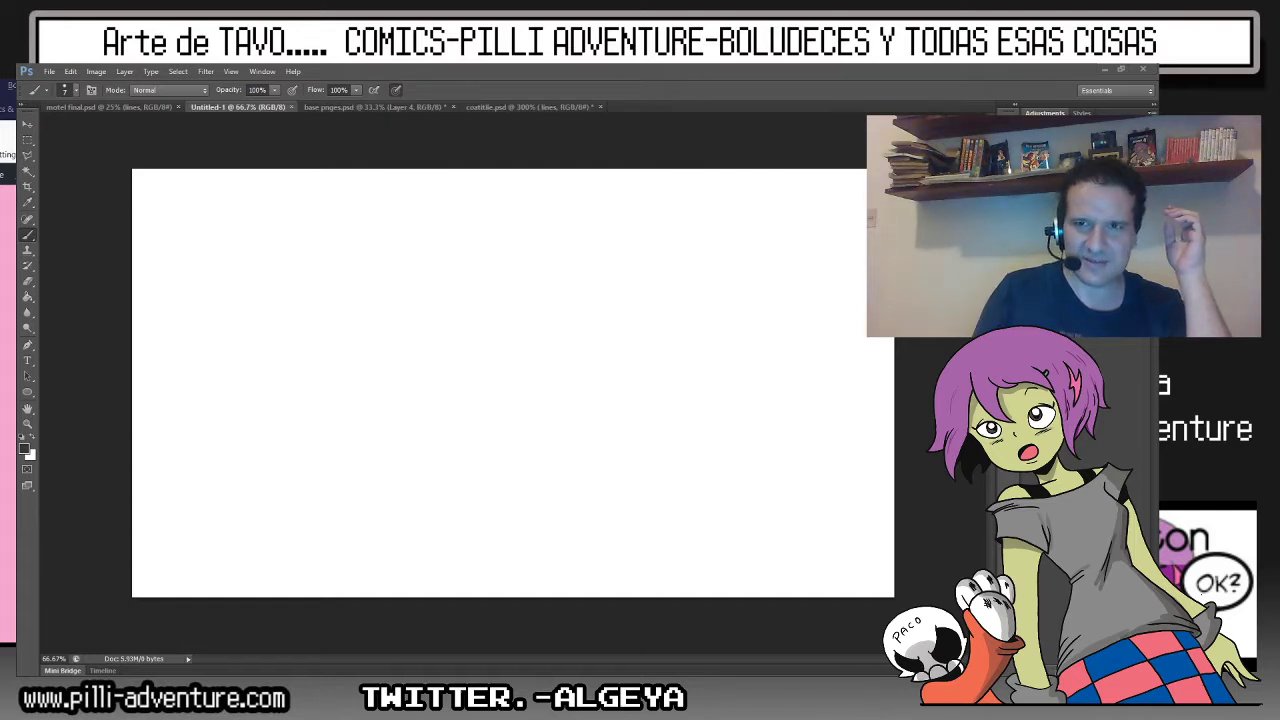
# Switch document tabs, close motel final, and reorder the open documents.
pyautogui.click(327, 107)
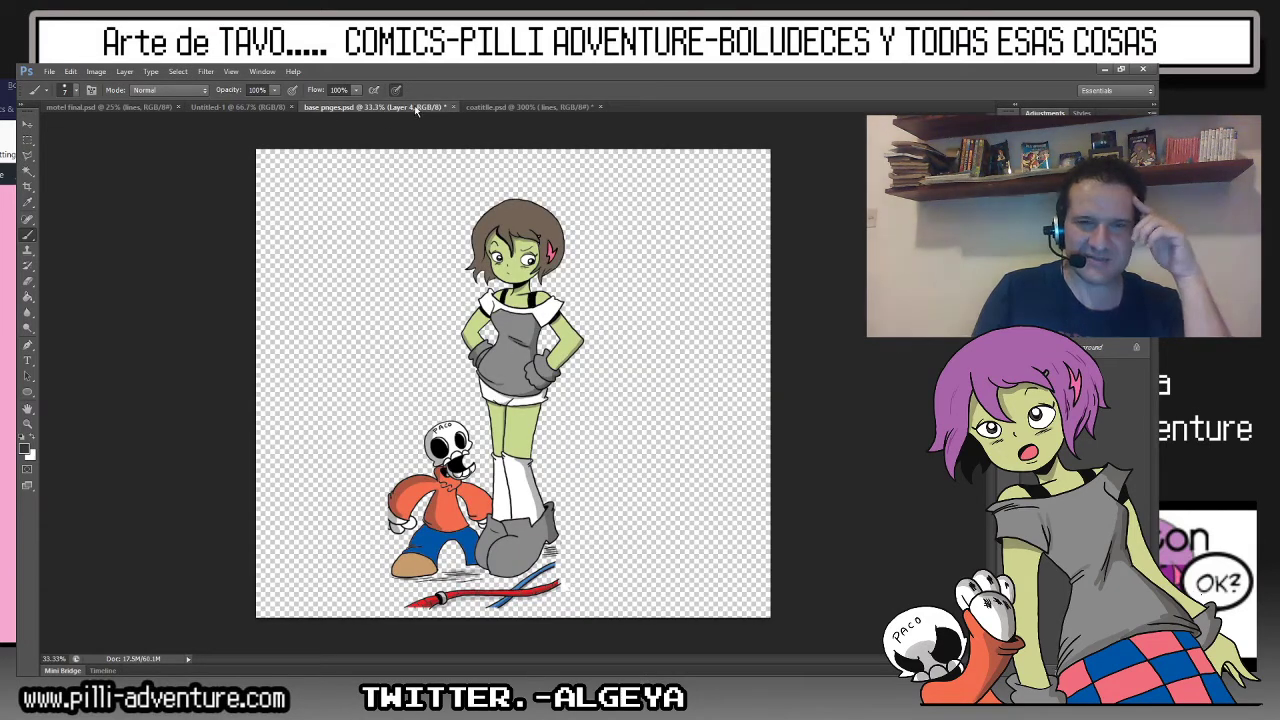
pyautogui.click(178, 106)
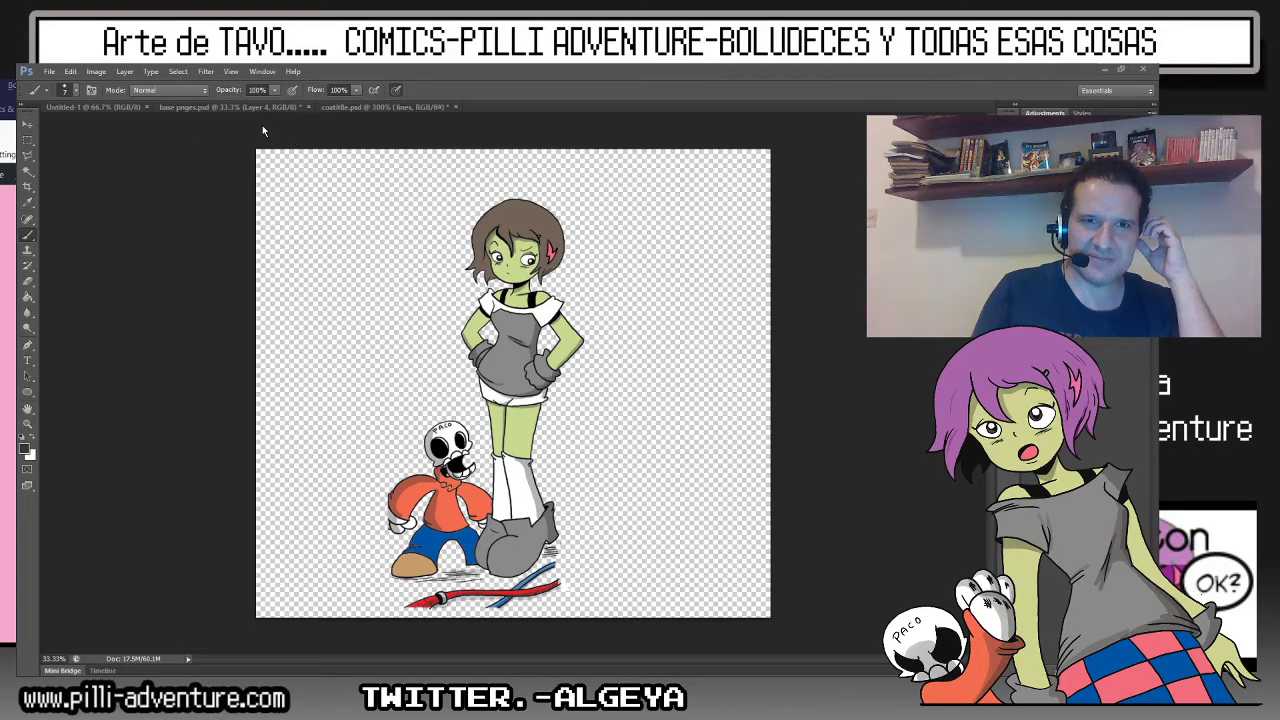
pyautogui.moveTo(385, 107); pyautogui.dragTo(455, 108)
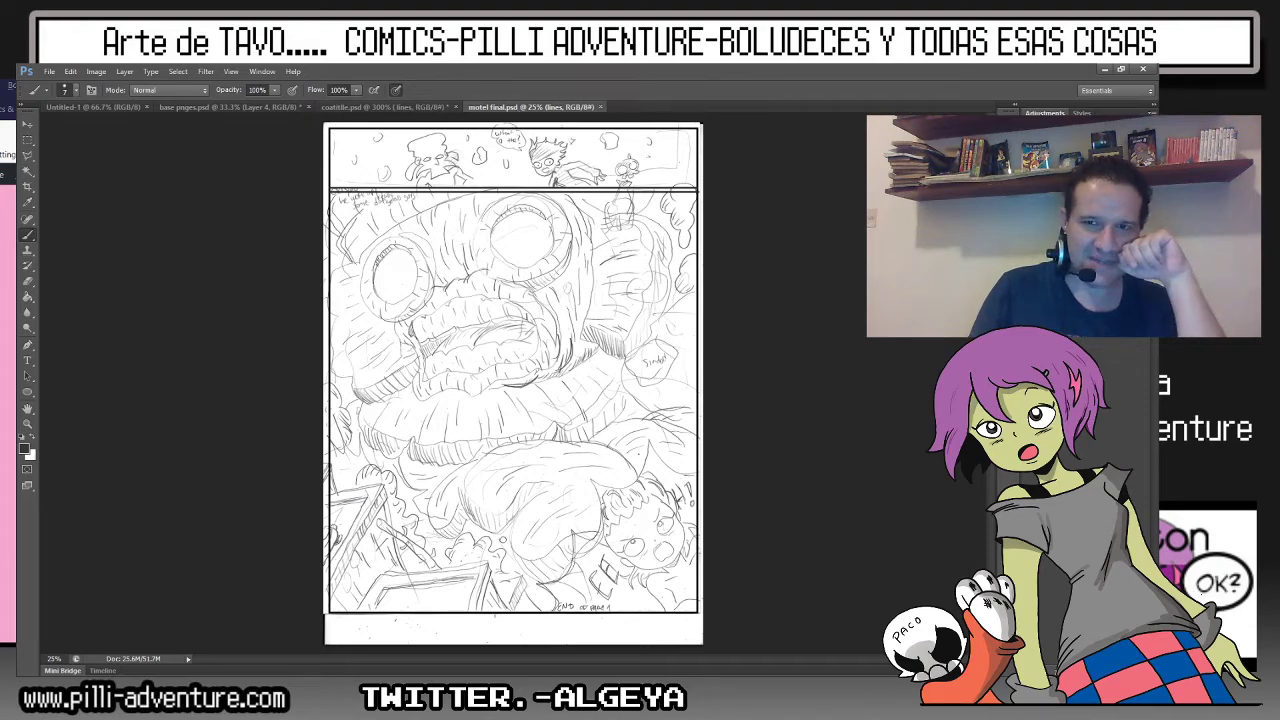
# Zoom the motel final.psd page out to 25% to review it, then return to coattitle.psd.
pyautogui.hotkey('ctrl', '+')
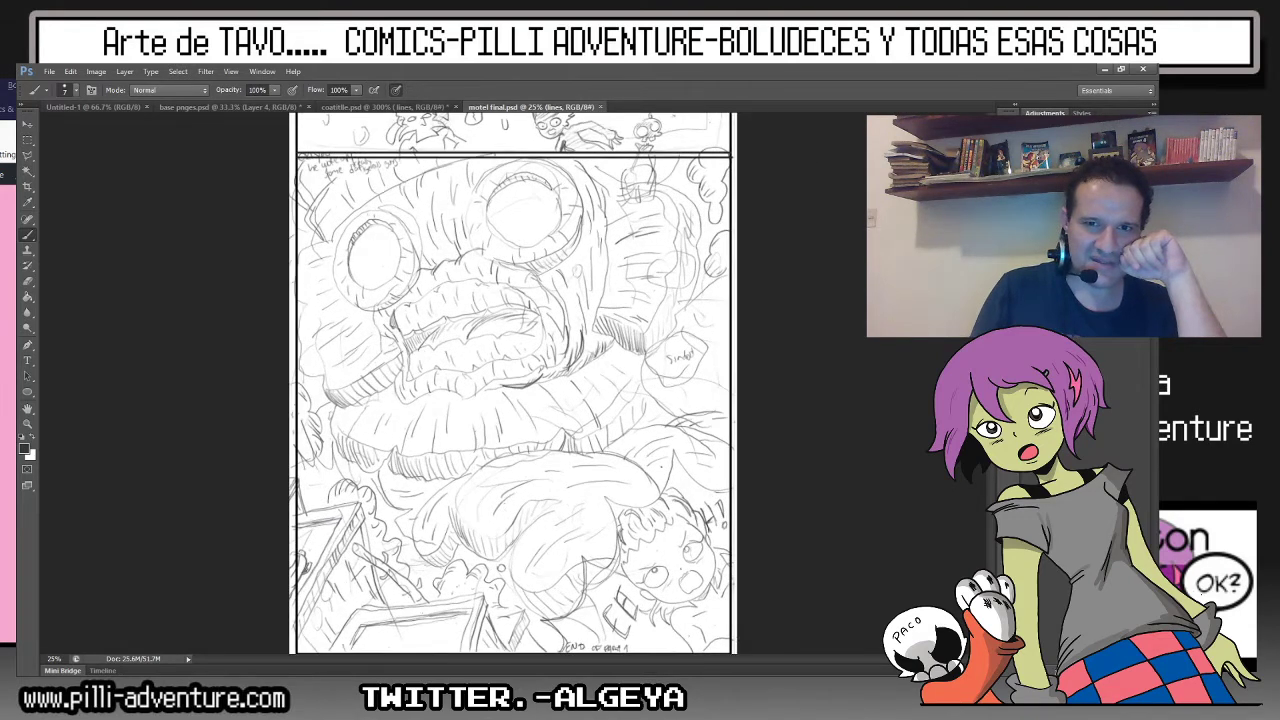
pyautogui.hotkey('ctrl', '+')
pyautogui.hotkey('ctrl', '+')
pyautogui.hotkey('ctrl', '+')
pyautogui.hotkey('ctrl', '-')
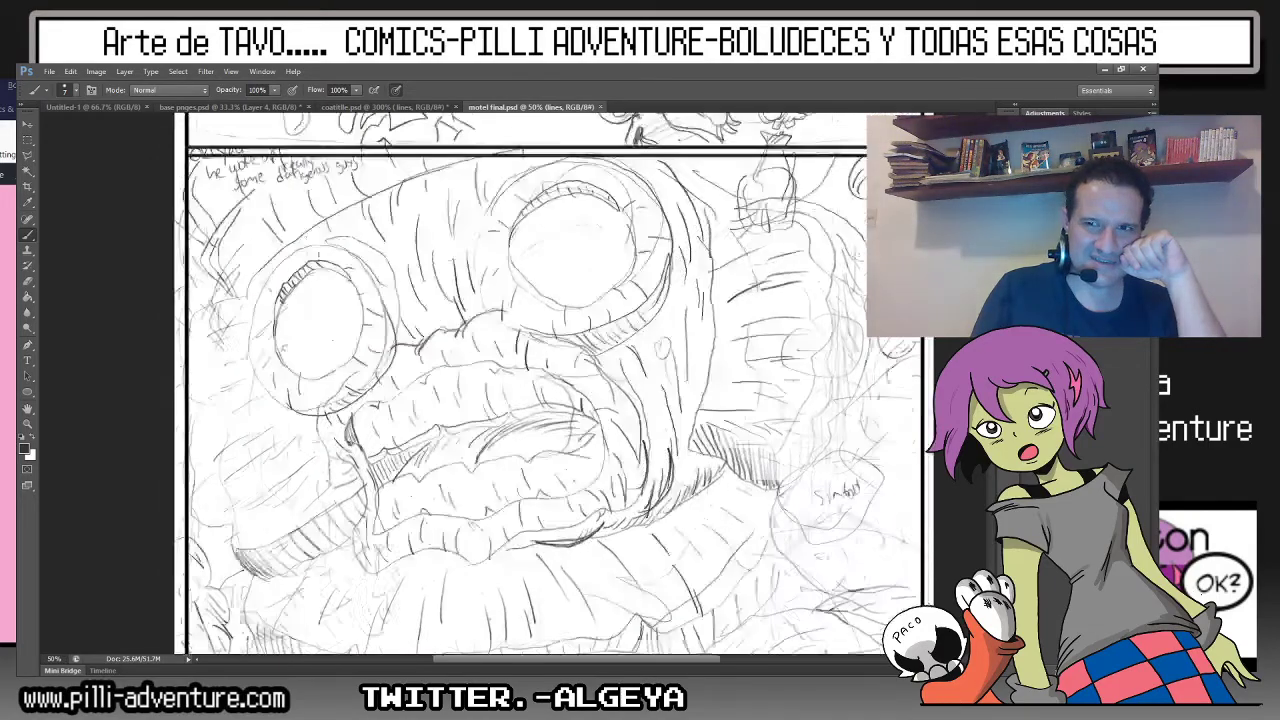
pyautogui.hotkey('ctrl', '-')
pyautogui.scroll(-10, 450, 390)
pyautogui.scroll(5, 450, 390)
pyautogui.scroll(5, 450, 390)
pyautogui.hscroll(-3, 450, 390)
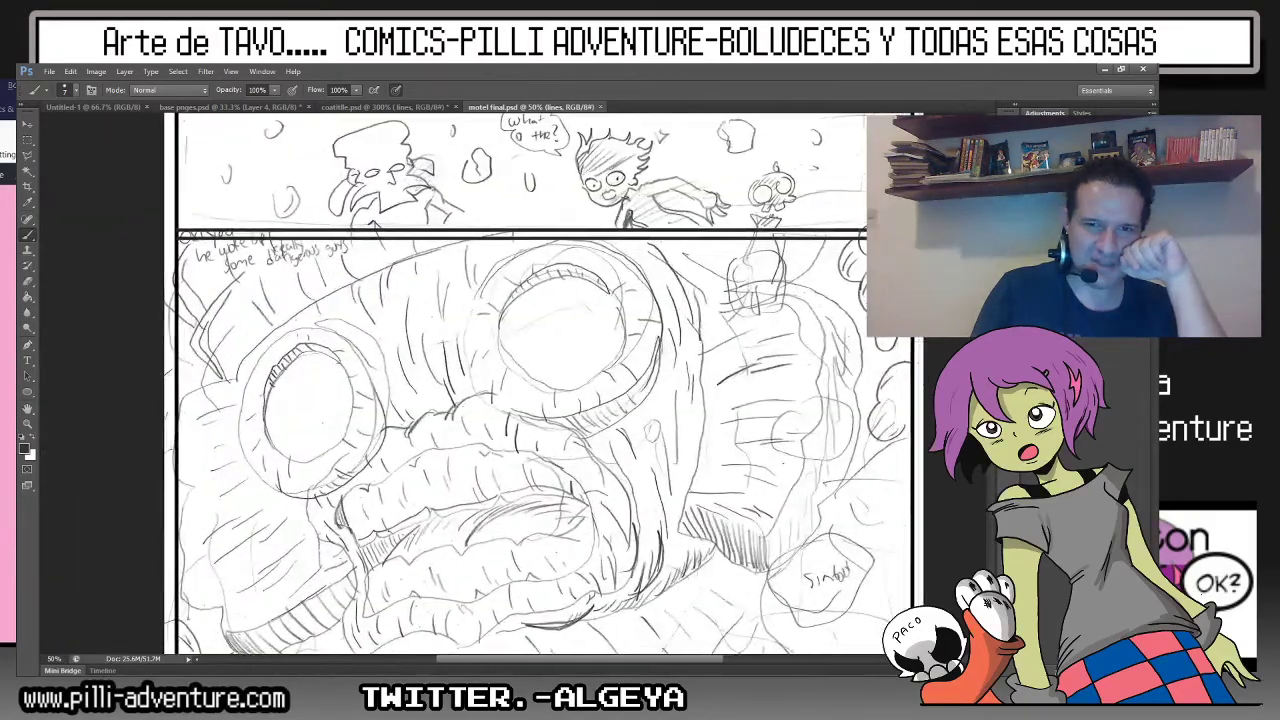
pyautogui.hotkey('ctrl', '-')
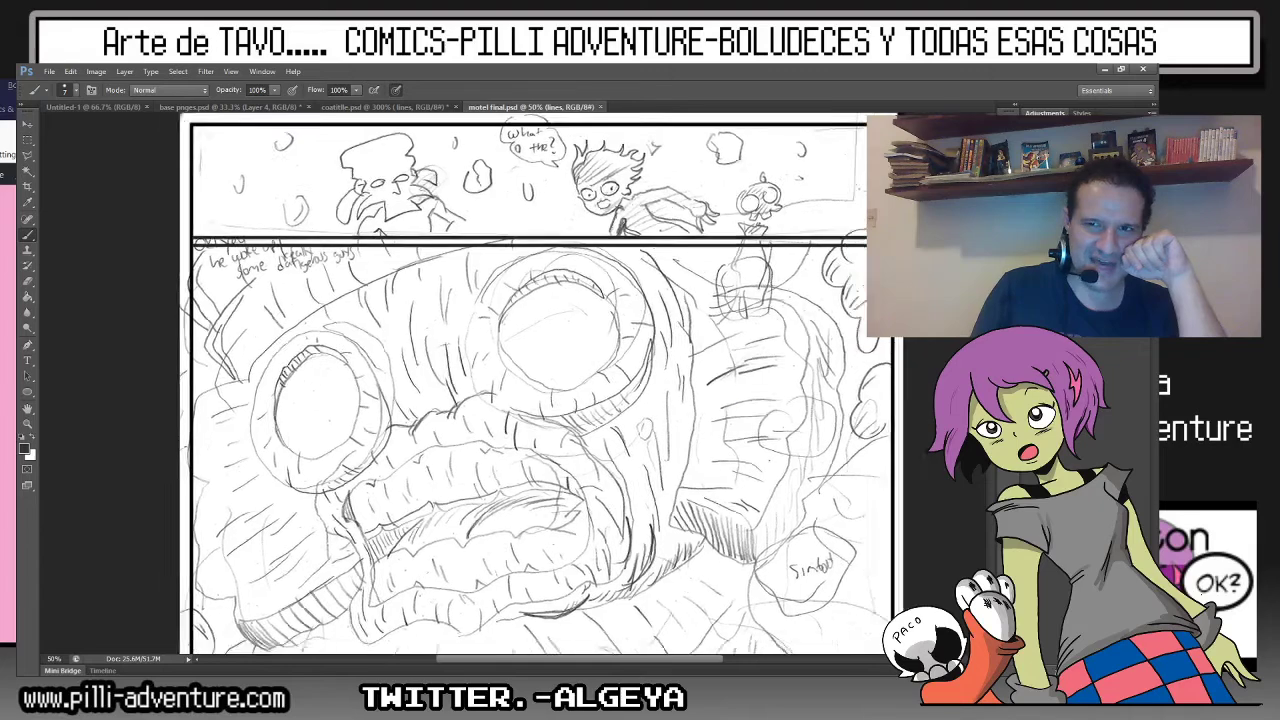
pyautogui.hotkey('ctrl', '-')
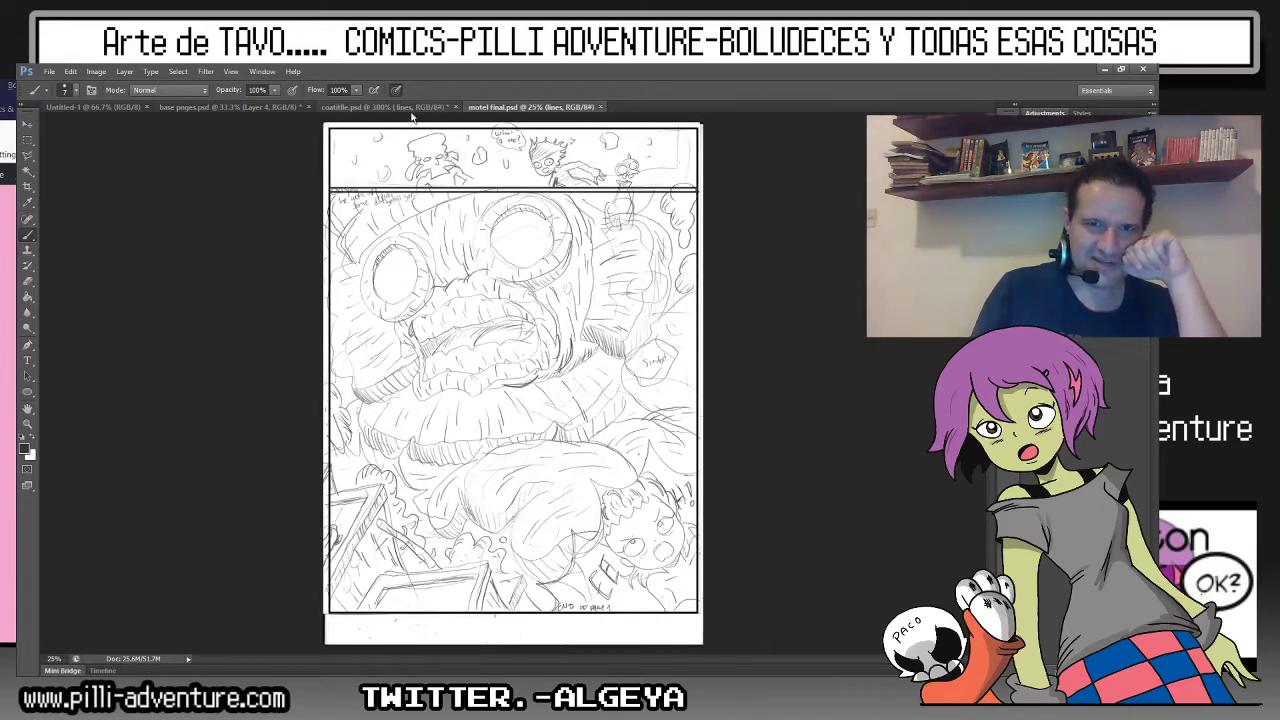
pyautogui.click(409, 110)
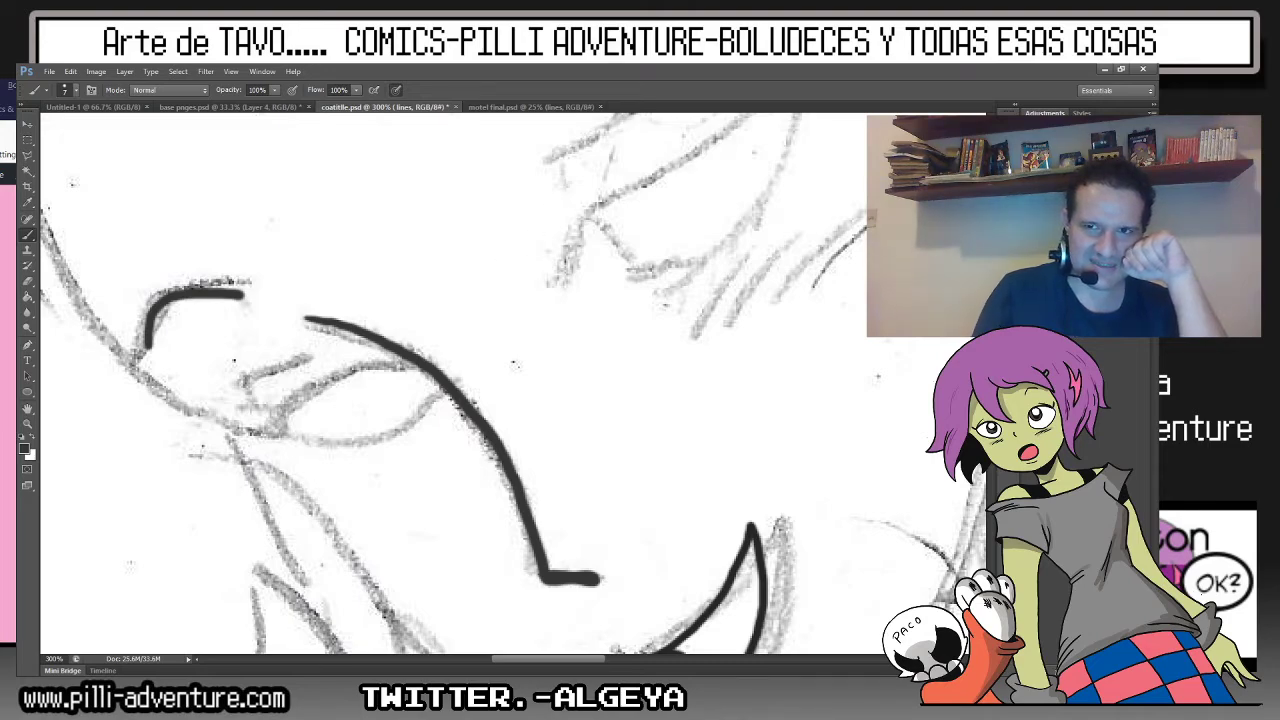
# Ink the first eye's eyelid outline and the lash strokes beneath it.
pyautogui.hscroll(2, 501, 253)
pyautogui.scroll(4, 500, 380)
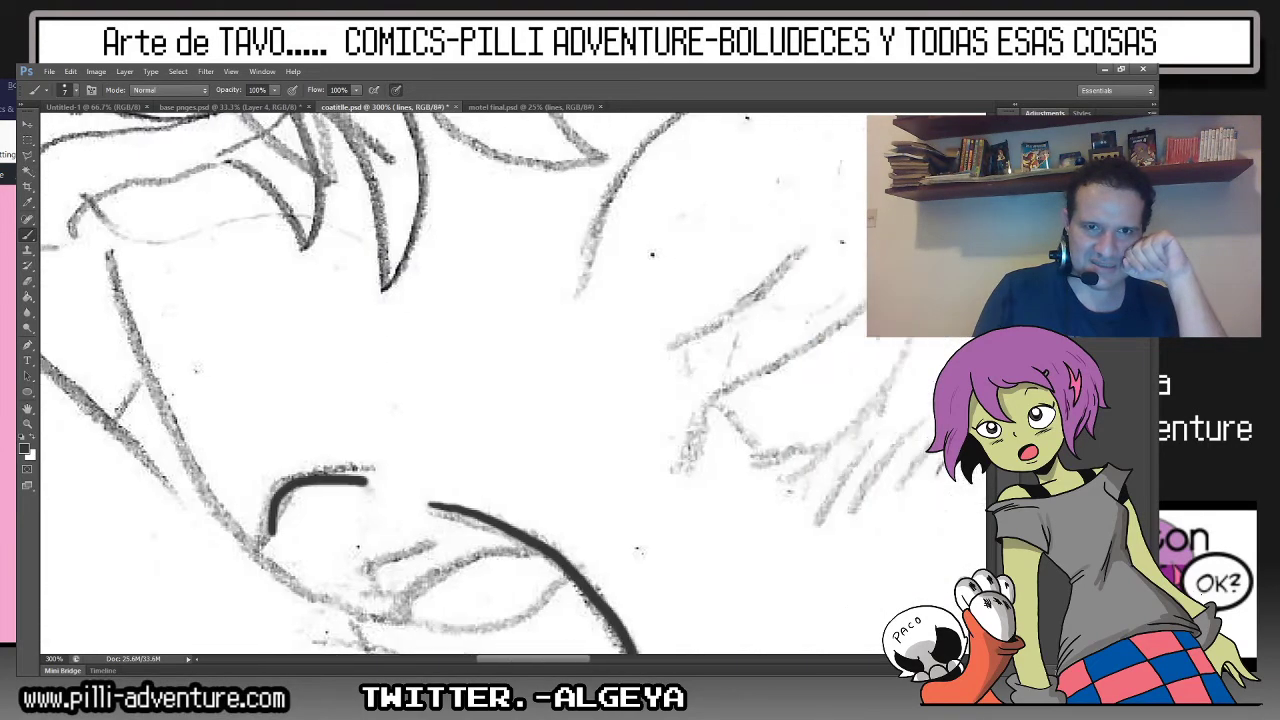
pyautogui.scroll(-2, 520, 390)
pyautogui.scroll(-2, 520, 390)
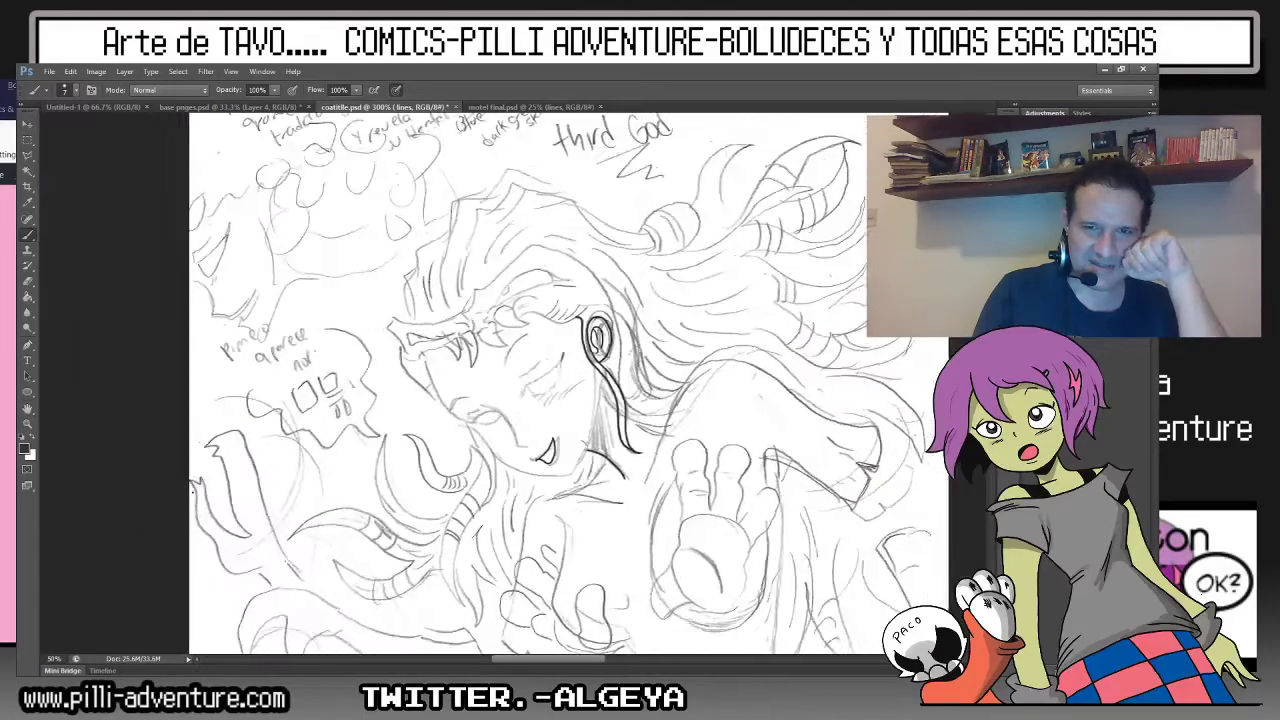
pyautogui.scroll(-2, 520, 390)
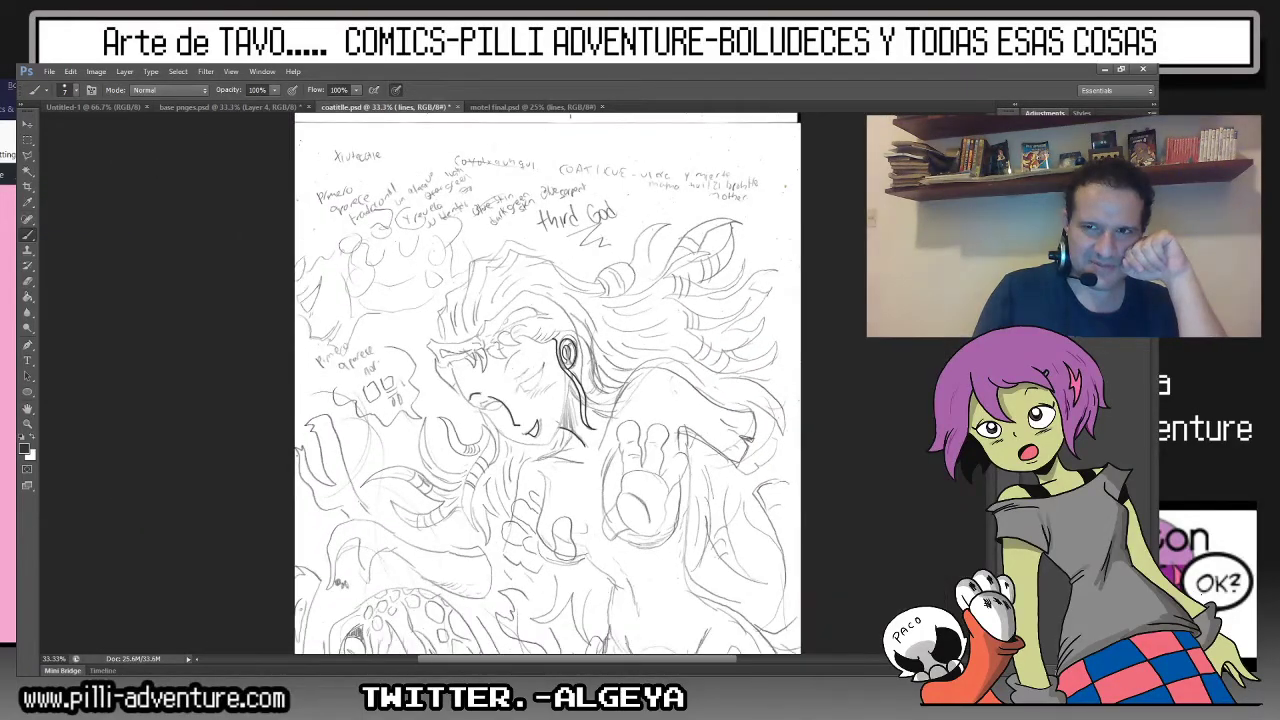
pyautogui.scroll(2, 520, 390)
pyautogui.scroll(2, 520, 390)
pyautogui.scroll(1, 520, 390)
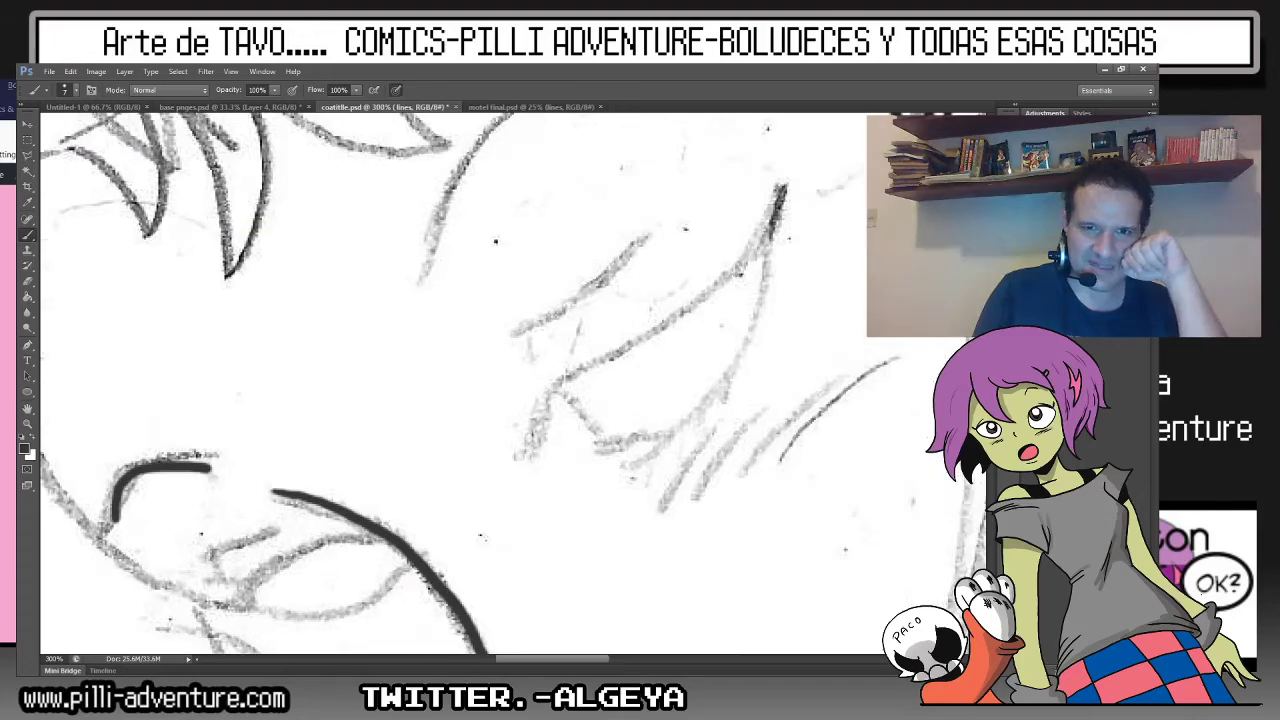
pyautogui.moveTo(539, 452)
pyautogui.mouseDown()
pyautogui.moveTo(547, 411)
pyautogui.moveTo(583, 366)
pyautogui.moveTo(729, 268)
pyautogui.moveTo(779, 205)
pyautogui.moveTo(716, 378)
pyautogui.moveTo(640, 446)
pyautogui.moveTo(595, 438)
pyautogui.moveTo(569, 372)
pyautogui.mouseUp()
pyautogui.moveTo(636, 515); pyautogui.dragTo(697, 428)
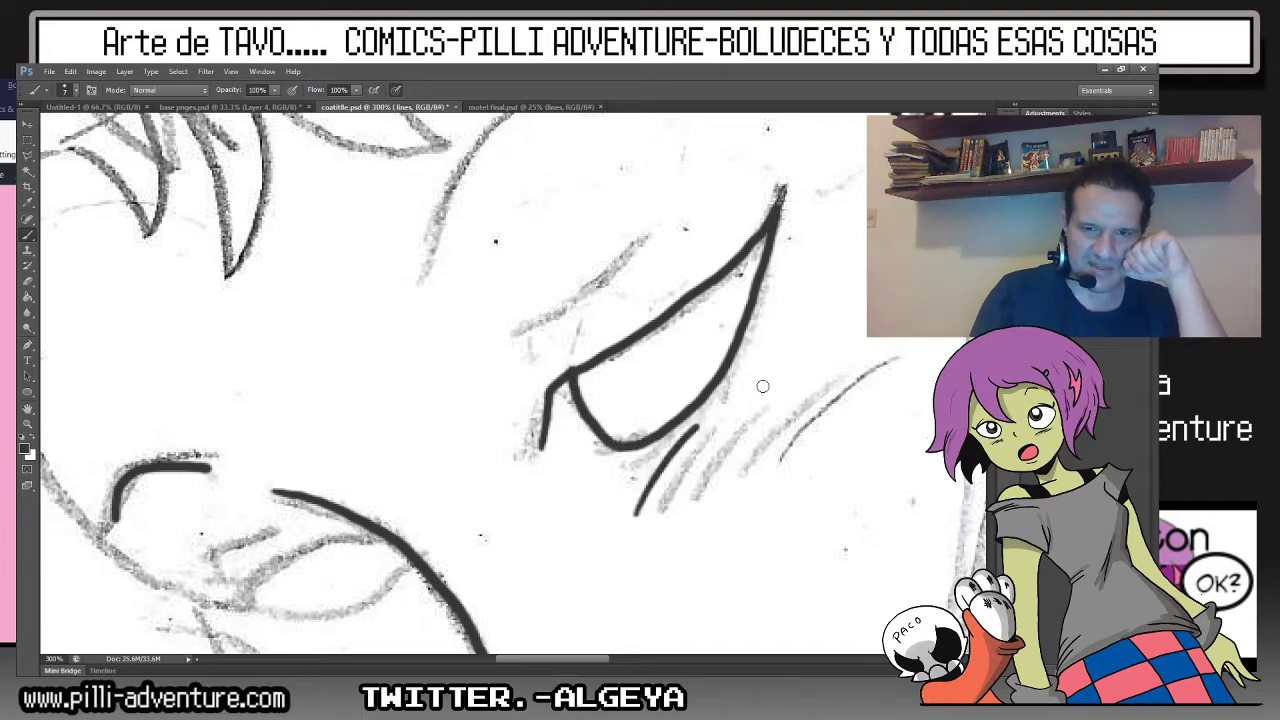
pyautogui.moveTo(678, 482); pyautogui.dragTo(748, 394)
pyautogui.moveTo(732, 440)
pyautogui.mouseDown()
pyautogui.moveTo(852, 350)
pyautogui.moveTo(868, 360)
pyautogui.mouseUp()
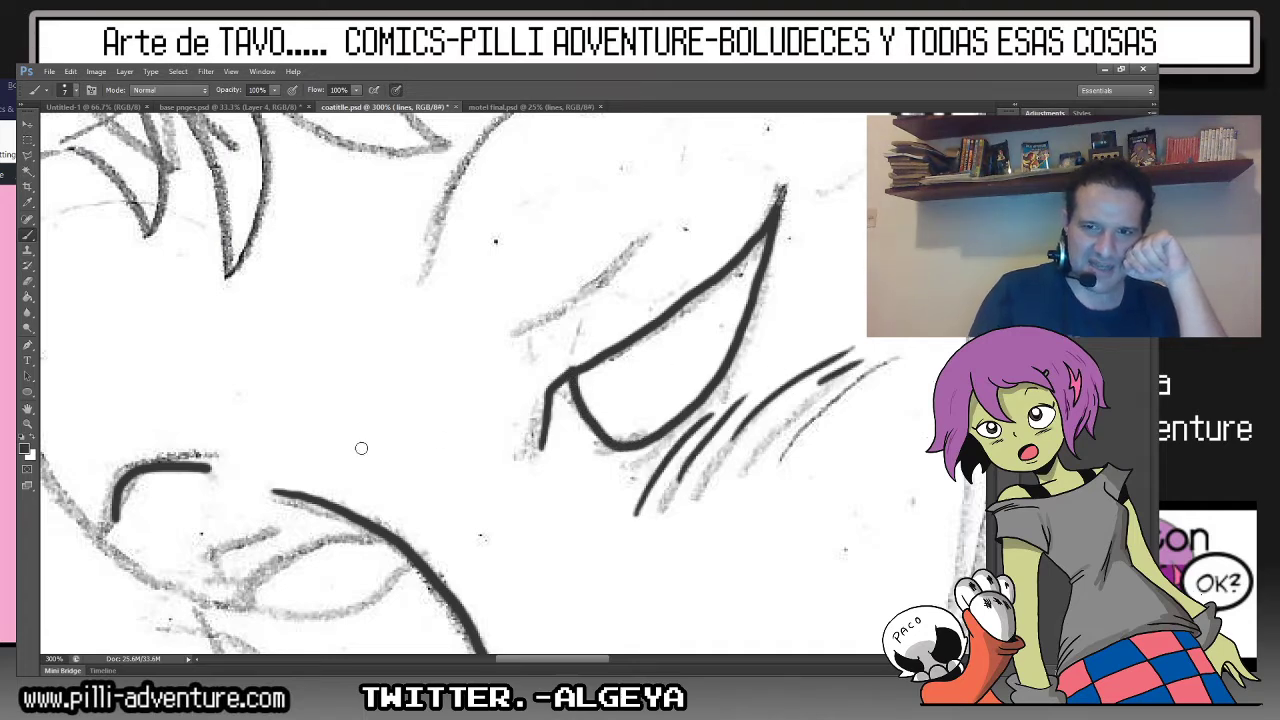
# Trace the second eye's lower edge and the brow curve, then zoom out to 200%.
pyautogui.moveTo(200, 603)
pyautogui.mouseDown()
pyautogui.moveTo(250, 604)
pyautogui.moveTo(316, 544)
pyautogui.moveTo(368, 533)
pyautogui.mouseUp()
pyautogui.moveTo(245, 604)
pyautogui.mouseDown()
pyautogui.moveTo(350, 608)
pyautogui.moveTo(410, 550)
pyautogui.mouseUp()
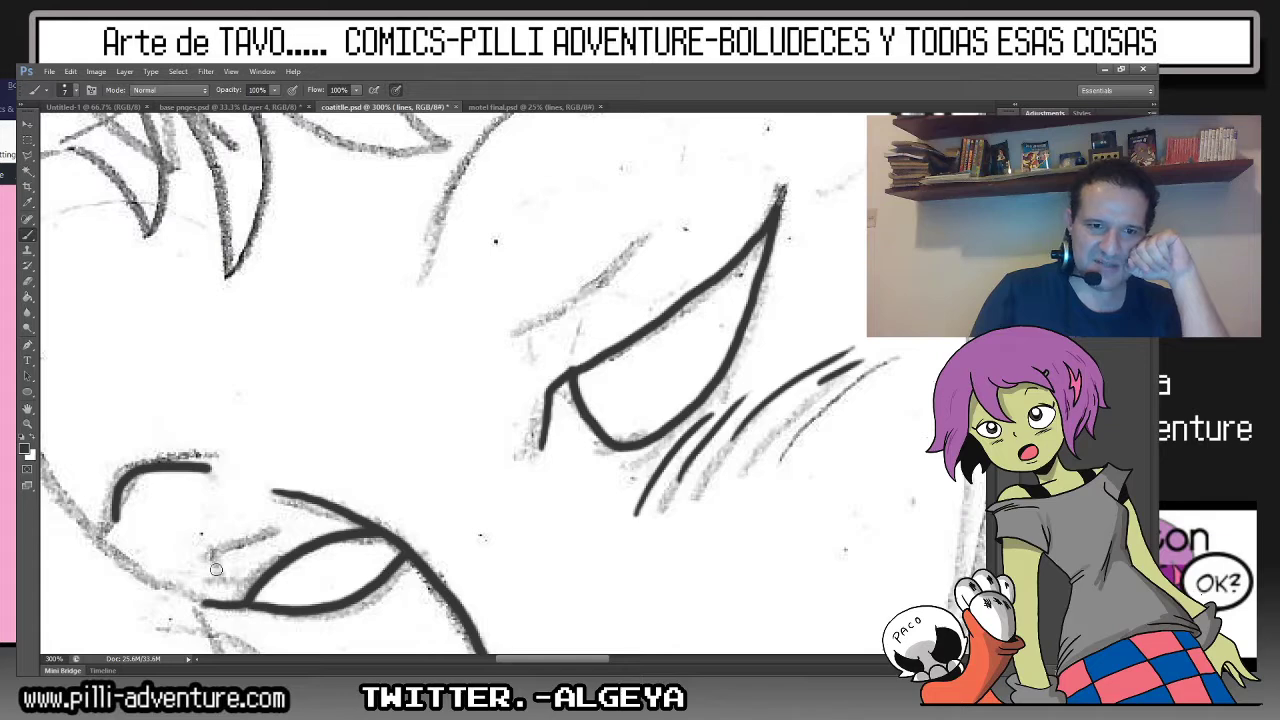
pyautogui.moveTo(222, 576)
pyautogui.mouseDown()
pyautogui.moveTo(245, 545)
pyautogui.moveTo(276, 536)
pyautogui.mouseUp()
pyautogui.moveTo(400, 313)
pyautogui.mouseDown()
pyautogui.moveTo(490, 150)
pyautogui.moveTo(544, 112)
pyautogui.mouseUp()
pyautogui.hotkey('ctrl', '-')
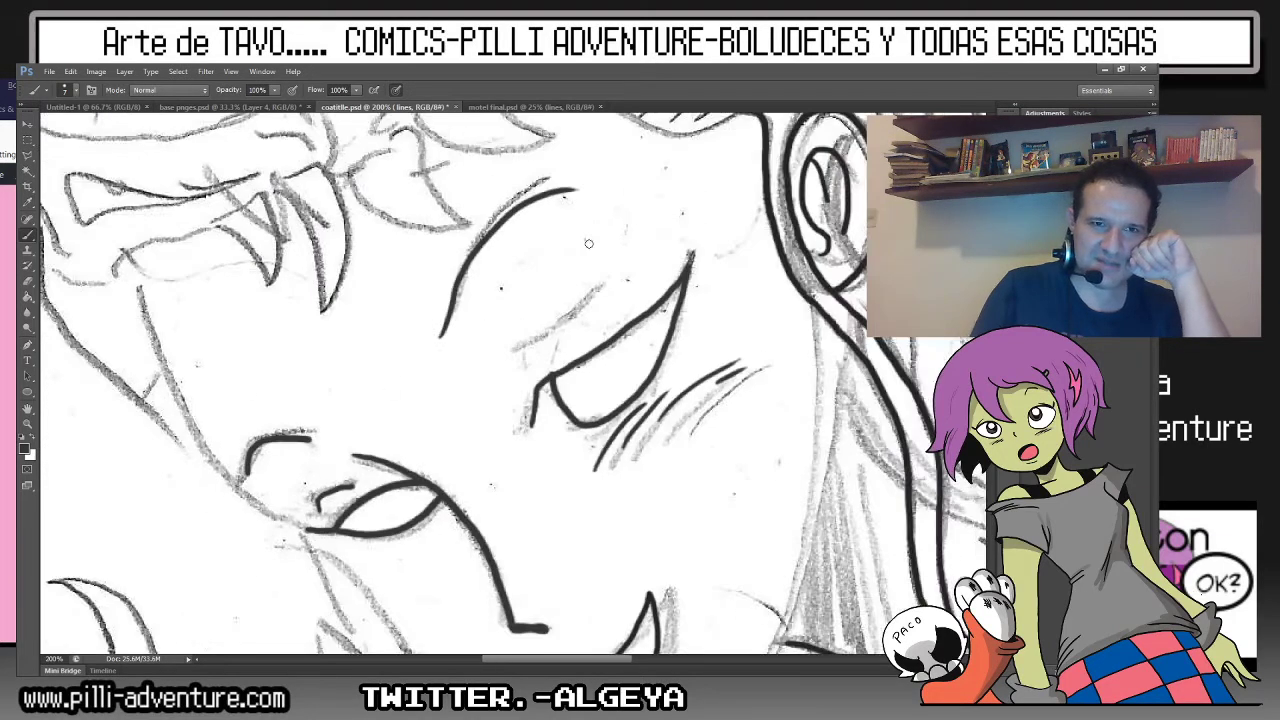
# Ink the outline of the first curved fang at close zoom.
pyautogui.scroll(5, 460, 384)
pyautogui.hscroll(-1, 460, 384)
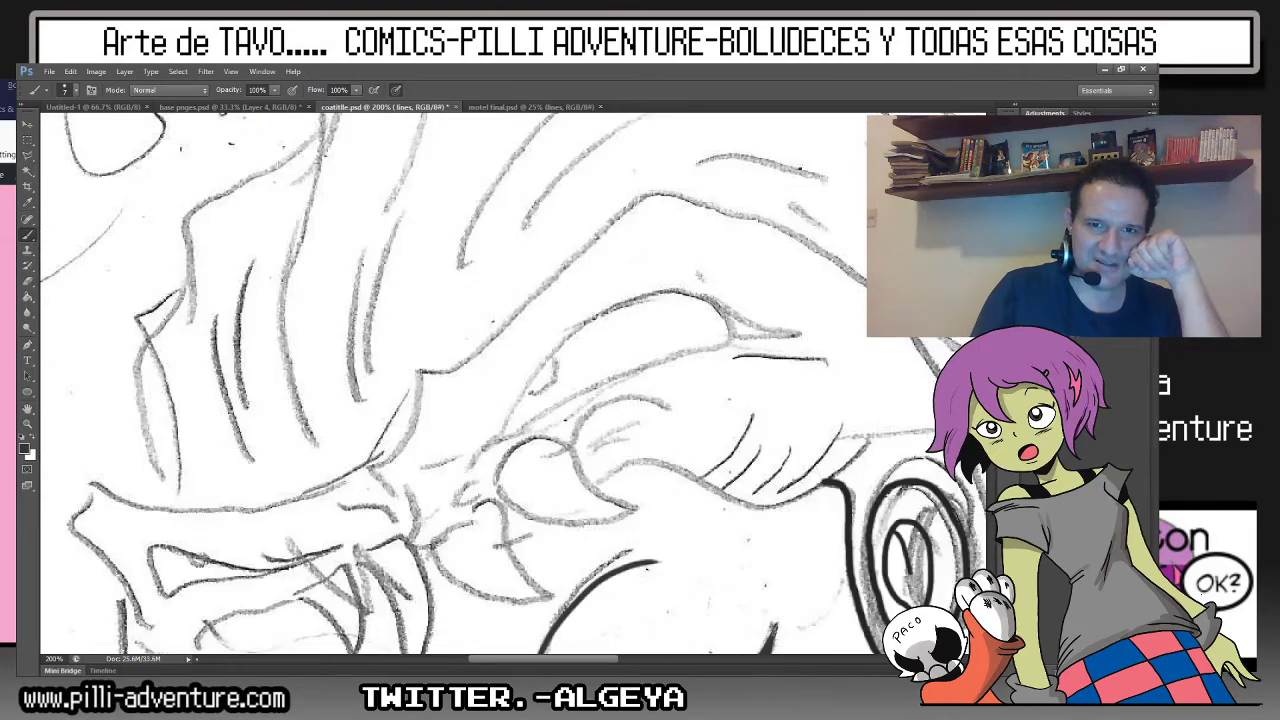
pyautogui.scroll(1, 450, 330)
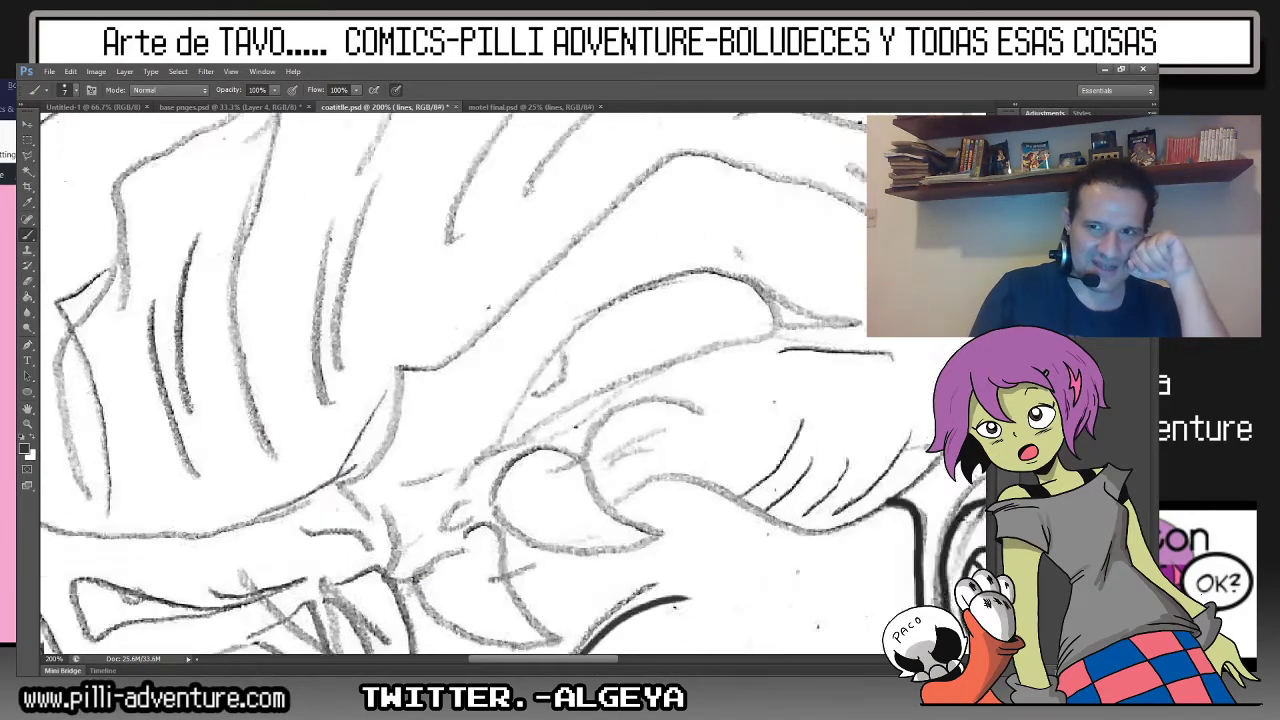
pyautogui.scroll(1, 450, 380)
pyautogui.scroll(1, 450, 380)
pyautogui.scroll(1, 450, 380)
pyautogui.scroll(2, 450, 380)
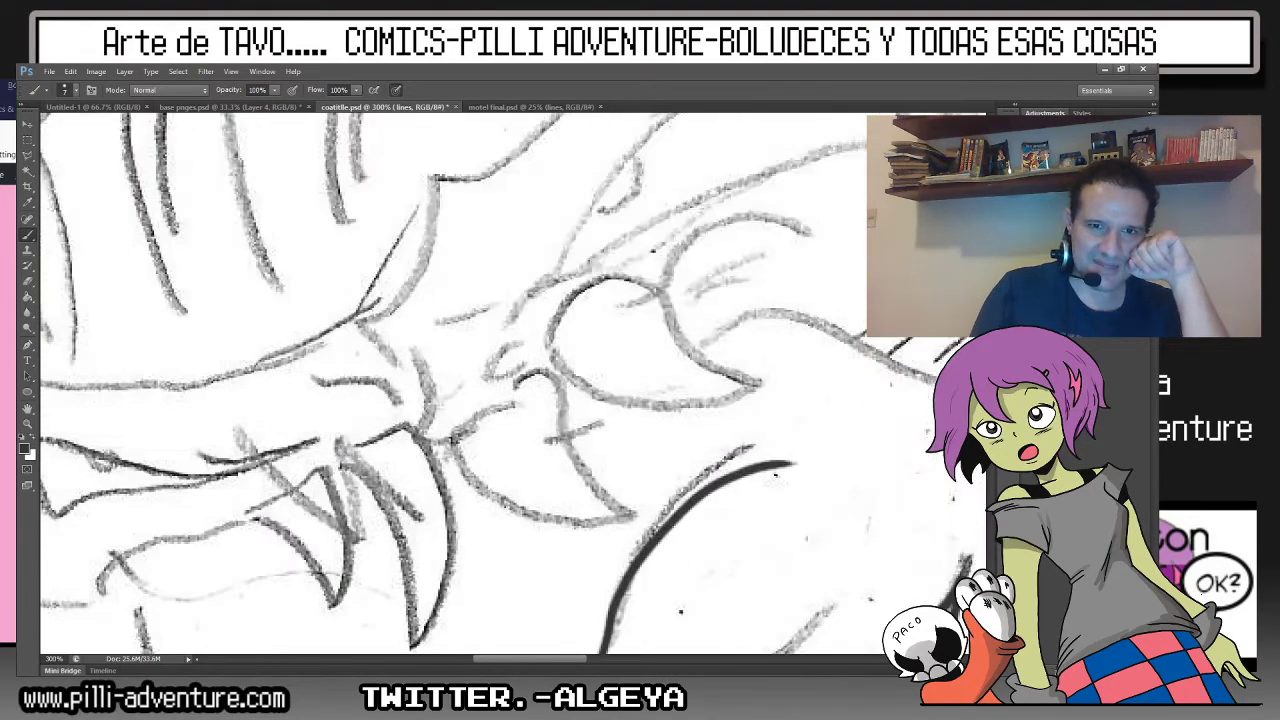
pyautogui.moveTo(445, 420)
pyautogui.mouseDown()
pyautogui.moveTo(605, 515)
pyautogui.moveTo(522, 510)
pyautogui.moveTo(458, 462)
pyautogui.moveTo(441, 430)
pyautogui.moveTo(487, 464)
pyautogui.mouseUp()
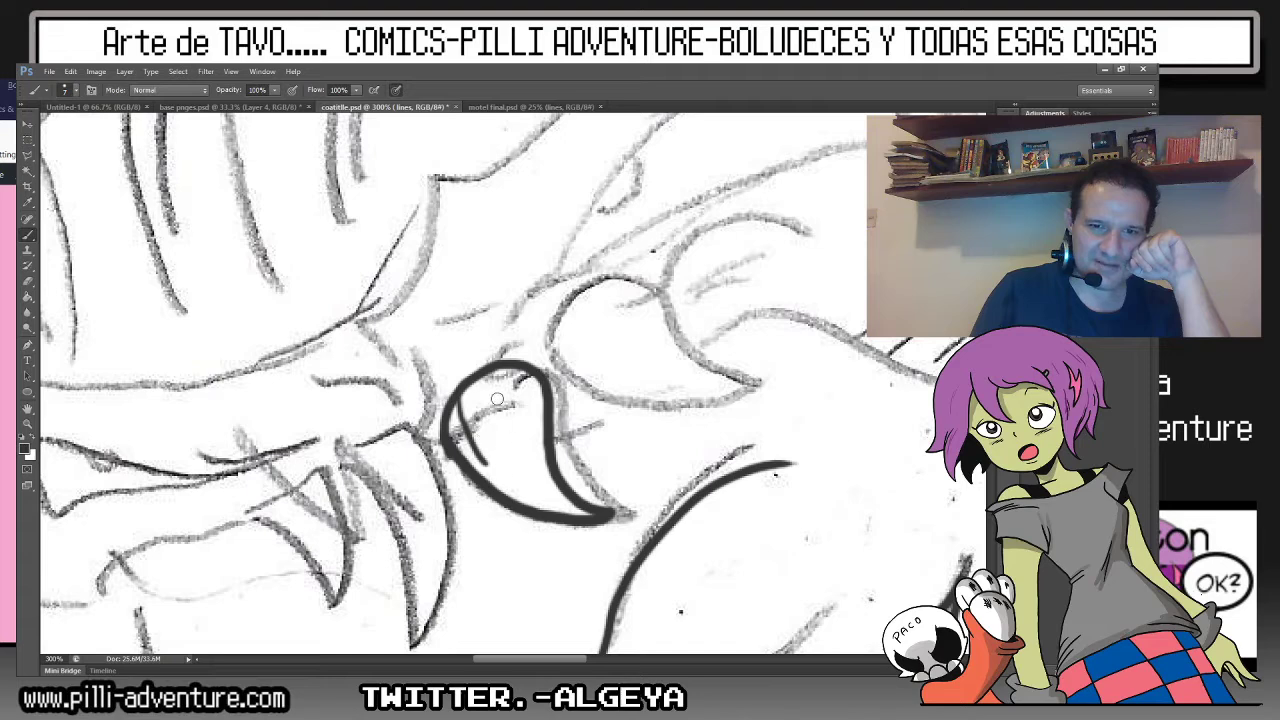
# Hatch inside the first fang, then outline and hatch the upper fang.
pyautogui.moveTo(482, 418); pyautogui.dragTo(490, 468)
pyautogui.moveTo(495, 390)
pyautogui.mouseDown()
pyautogui.moveTo(506, 440)
pyautogui.moveTo(520, 446)
pyautogui.mouseUp()
pyautogui.moveTo(555, 375)
pyautogui.mouseDown()
pyautogui.moveTo(545, 340)
pyautogui.moveTo(607, 284)
pyautogui.moveTo(756, 384)
pyautogui.moveTo(672, 402)
pyautogui.moveTo(575, 391)
pyautogui.moveTo(553, 331)
pyautogui.moveTo(612, 380)
pyautogui.mouseUp()
pyautogui.moveTo(572, 312)
pyautogui.mouseDown()
pyautogui.moveTo(614, 356)
pyautogui.moveTo(632, 344)
pyautogui.mouseUp()
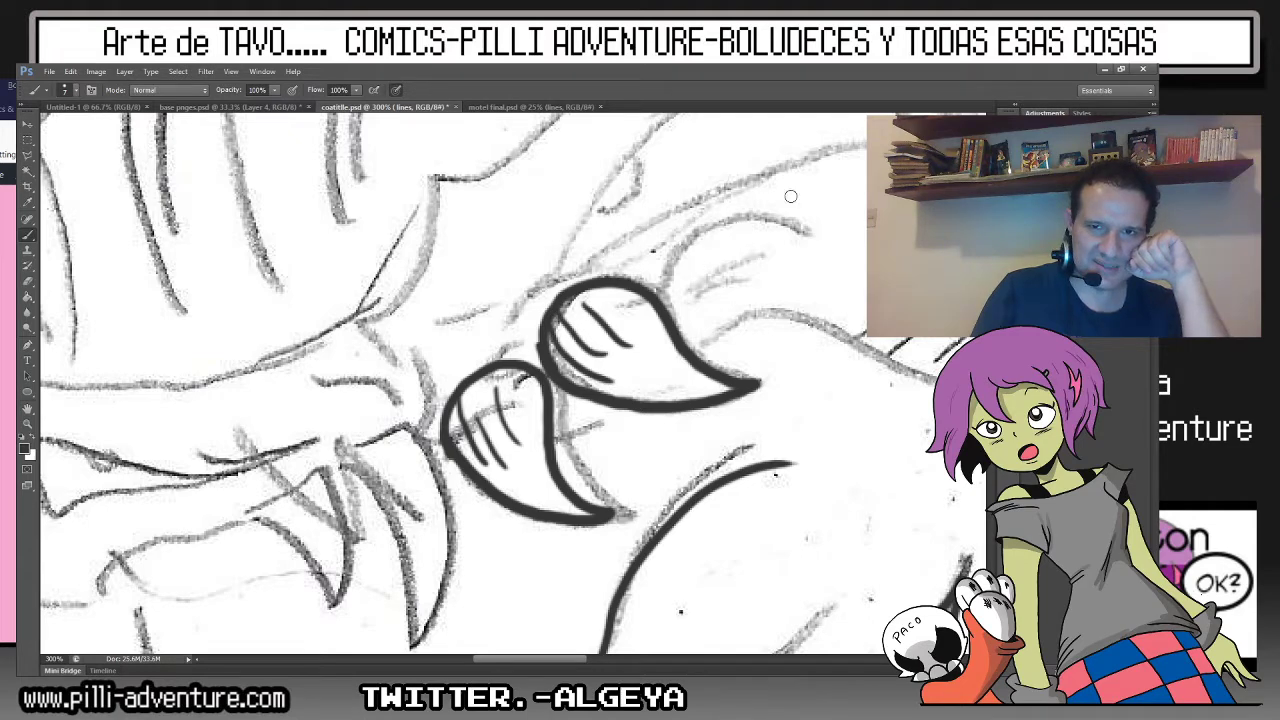
# Check the fangs in context and add two short ink strokes beside them.
pyautogui.hotkey('ctrl', '-')
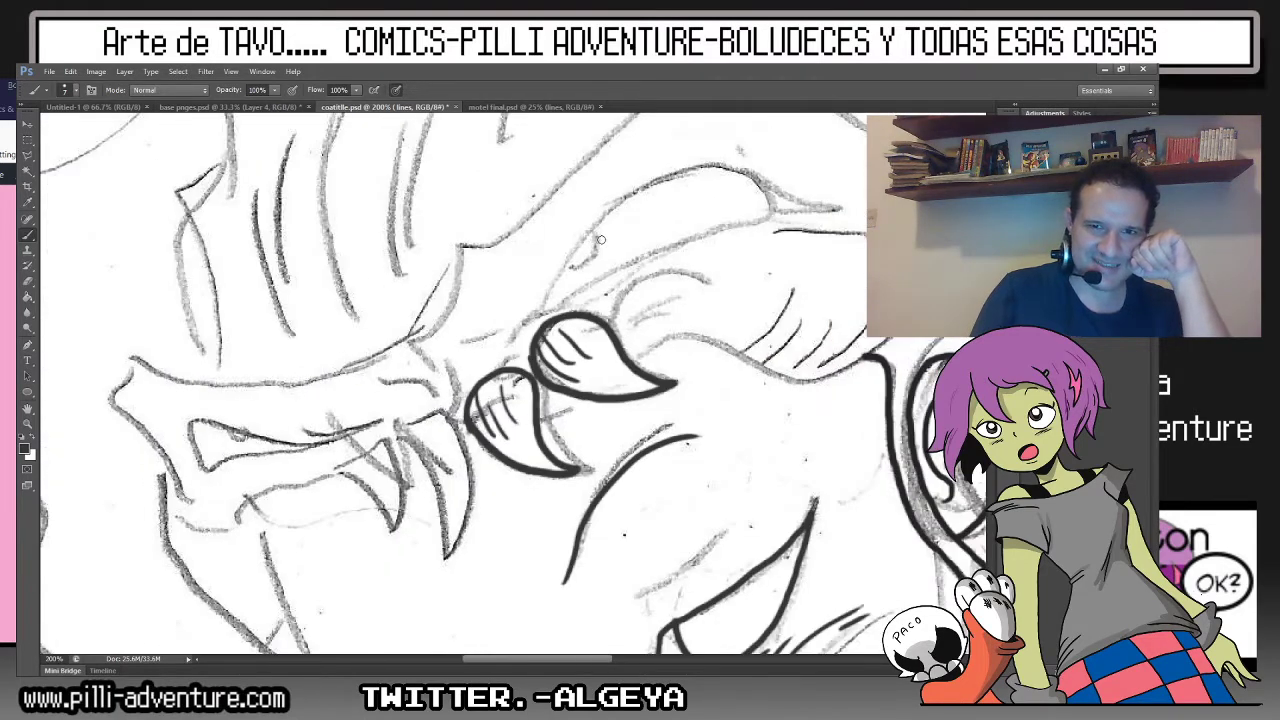
pyautogui.hotkey('ctrl', '+')
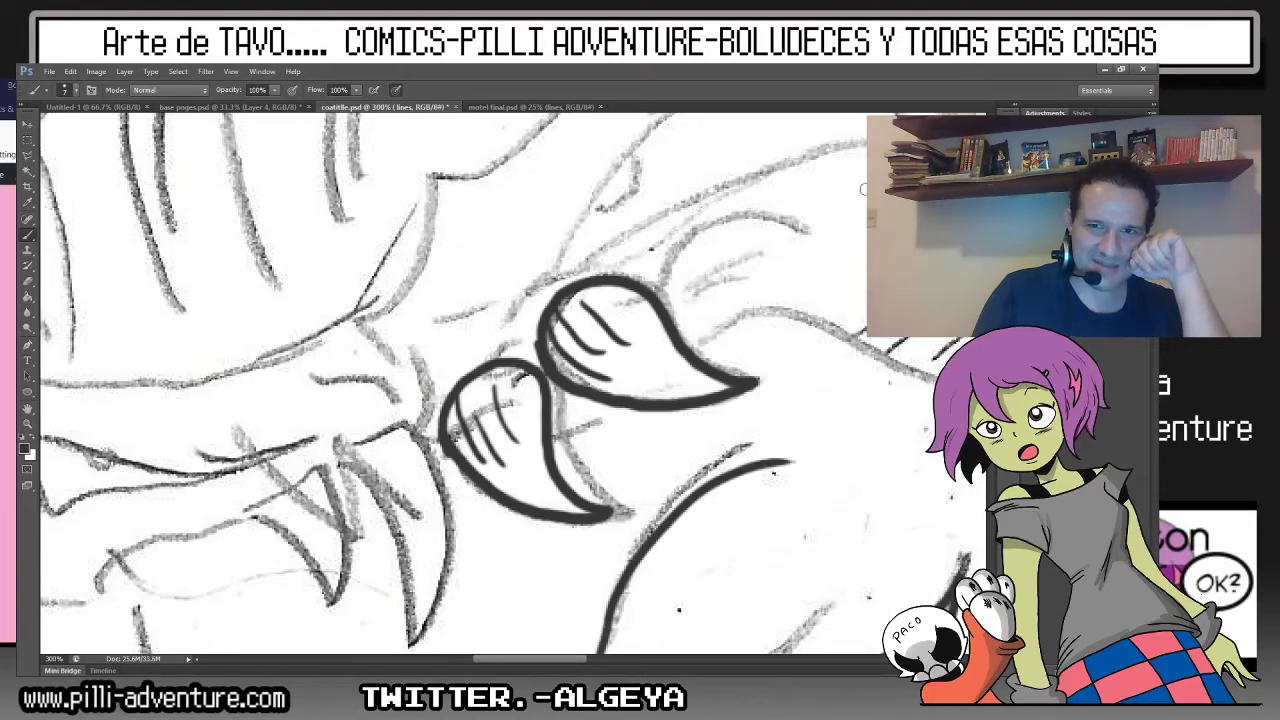
pyautogui.moveTo(700, 250); pyautogui.dragTo(576, 438)
pyautogui.moveTo(415, 476)
pyautogui.mouseDown()
pyautogui.moveTo(569, 293)
pyautogui.moveTo(676, 255)
pyautogui.moveTo(855, 292)
pyautogui.moveTo(790, 302)
pyautogui.moveTo(768, 276)
pyautogui.moveTo(700, 340)
pyautogui.moveTo(562, 378)
pyautogui.moveTo(440, 447)
pyautogui.mouseUp()
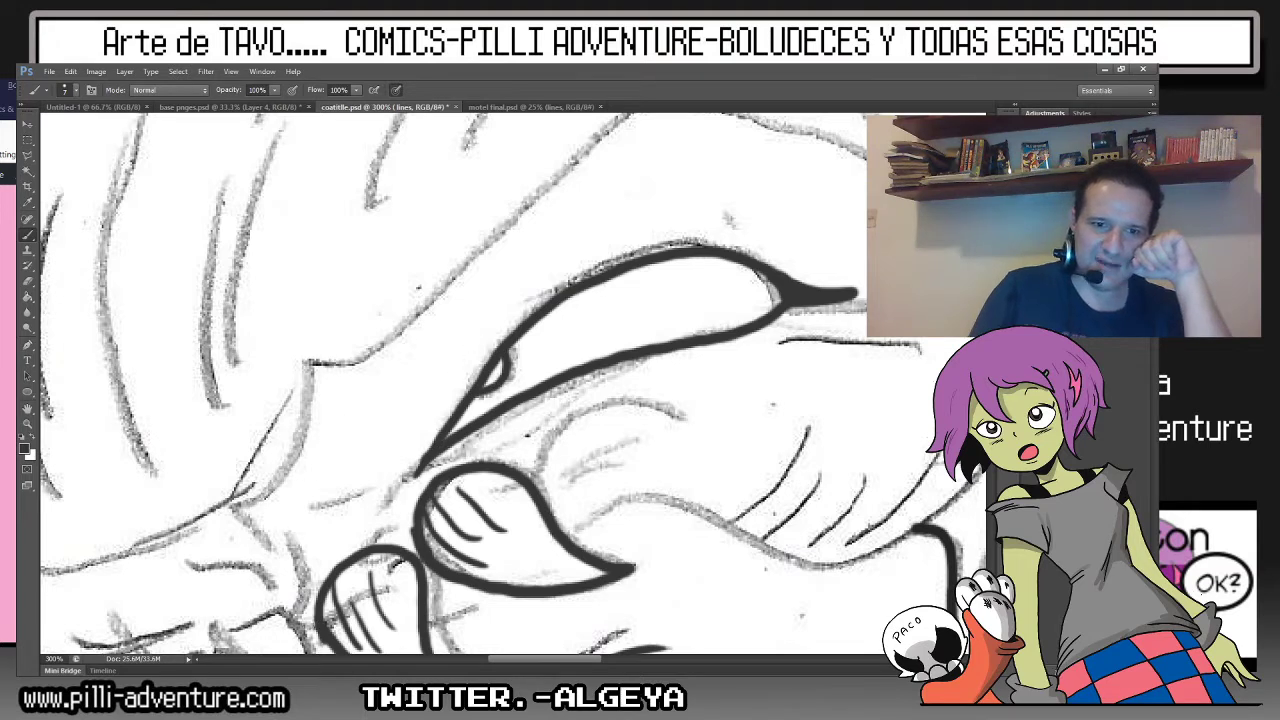
# Ink a vertical line beside the fangs and the brow arc above the eyelid.
pyautogui.moveTo(312, 626)
pyautogui.mouseDown()
pyautogui.moveTo(294, 592)
pyautogui.moveTo(293, 518)
pyautogui.moveTo(298, 560)
pyautogui.moveTo(248, 512)
pyautogui.moveTo(310, 396)
pyautogui.moveTo(304, 358)
pyautogui.moveTo(450, 330)
pyautogui.moveTo(490, 292)
pyautogui.mouseUp()
pyautogui.hotkey('ctrl', '-')
pyautogui.moveTo(605, 203); pyautogui.dragTo(779, 281)
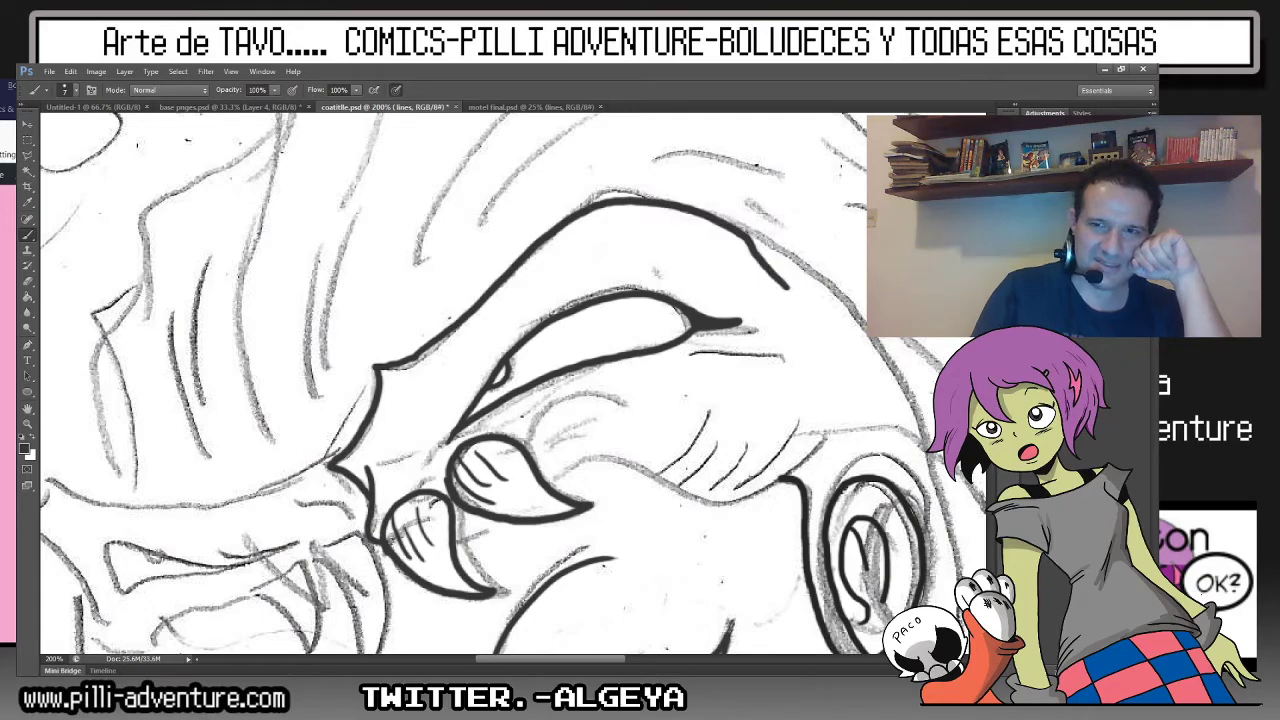
# Ink the upper lip curve, a short stroke near the fangs, and two brow-tip curves.
pyautogui.hotkey('ctrl', '+')
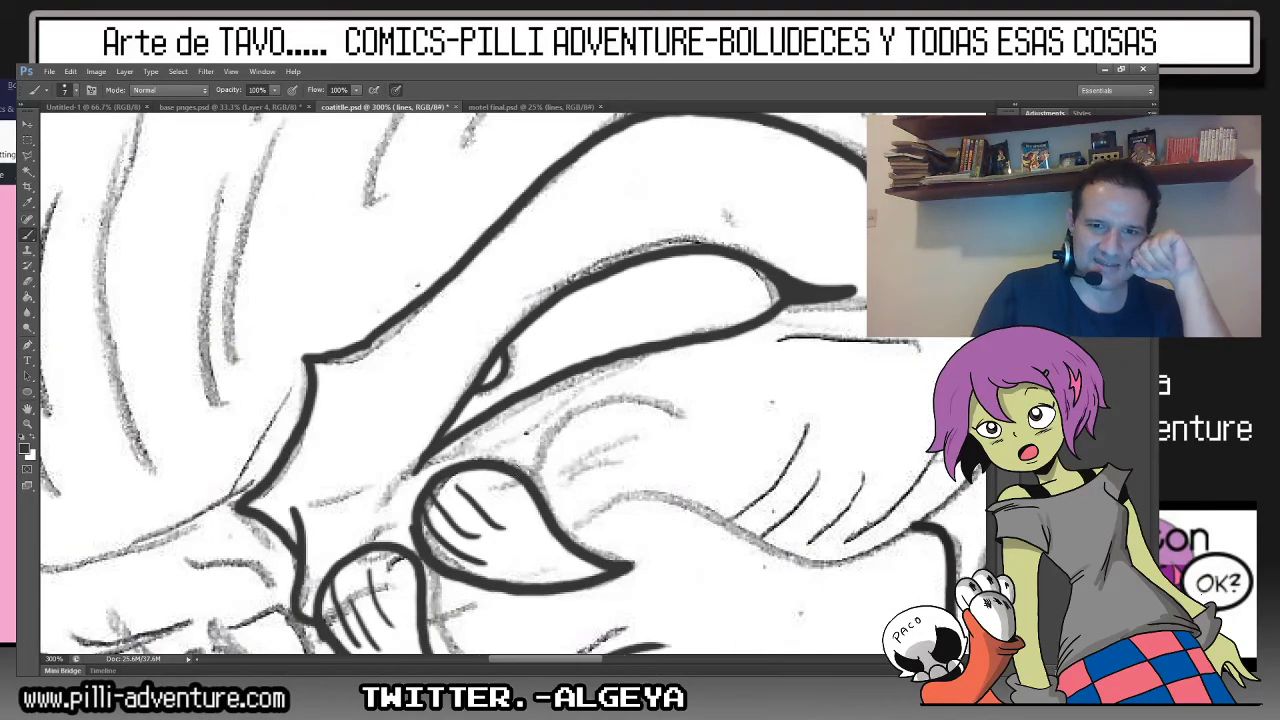
pyautogui.moveTo(530, 465)
pyautogui.mouseDown()
pyautogui.moveTo(590, 400)
pyautogui.moveTo(668, 415)
pyautogui.moveTo(576, 446)
pyautogui.mouseUp()
pyautogui.moveTo(393, 487); pyautogui.dragTo(416, 421)
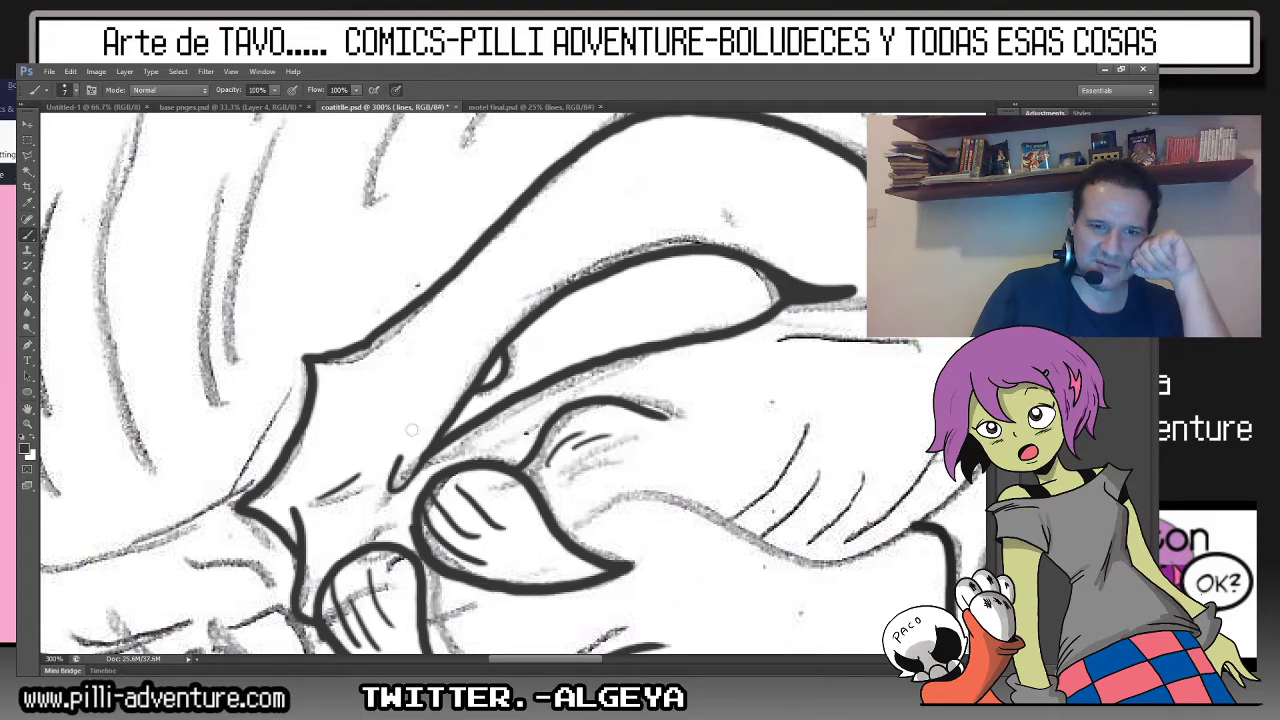
pyautogui.moveTo(751, 233); pyautogui.dragTo(798, 273)
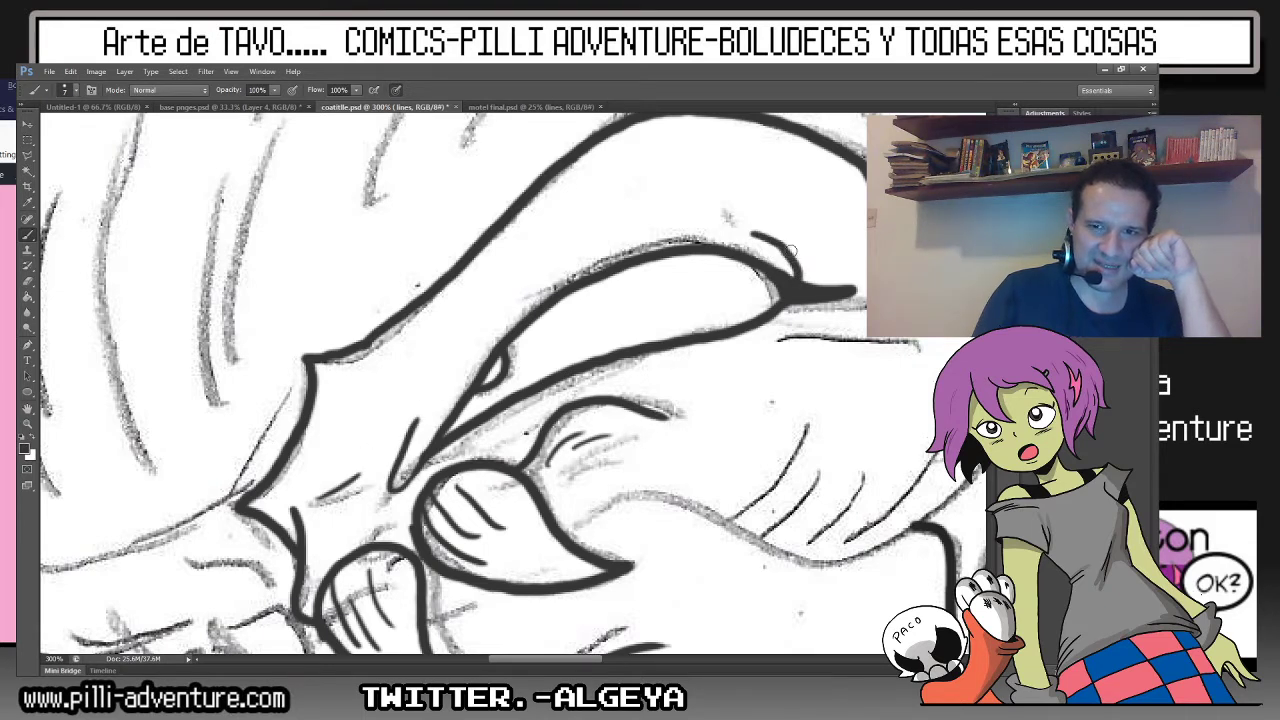
pyautogui.moveTo(767, 206)
pyautogui.mouseDown()
pyautogui.moveTo(796, 272)
pyautogui.moveTo(725, 351)
pyautogui.moveTo(780, 335)
pyautogui.mouseUp()
# Ink the long cheek contour below the fangs with hatching, then fit the page on screen.
pyautogui.hscroll(1, 825, 222)
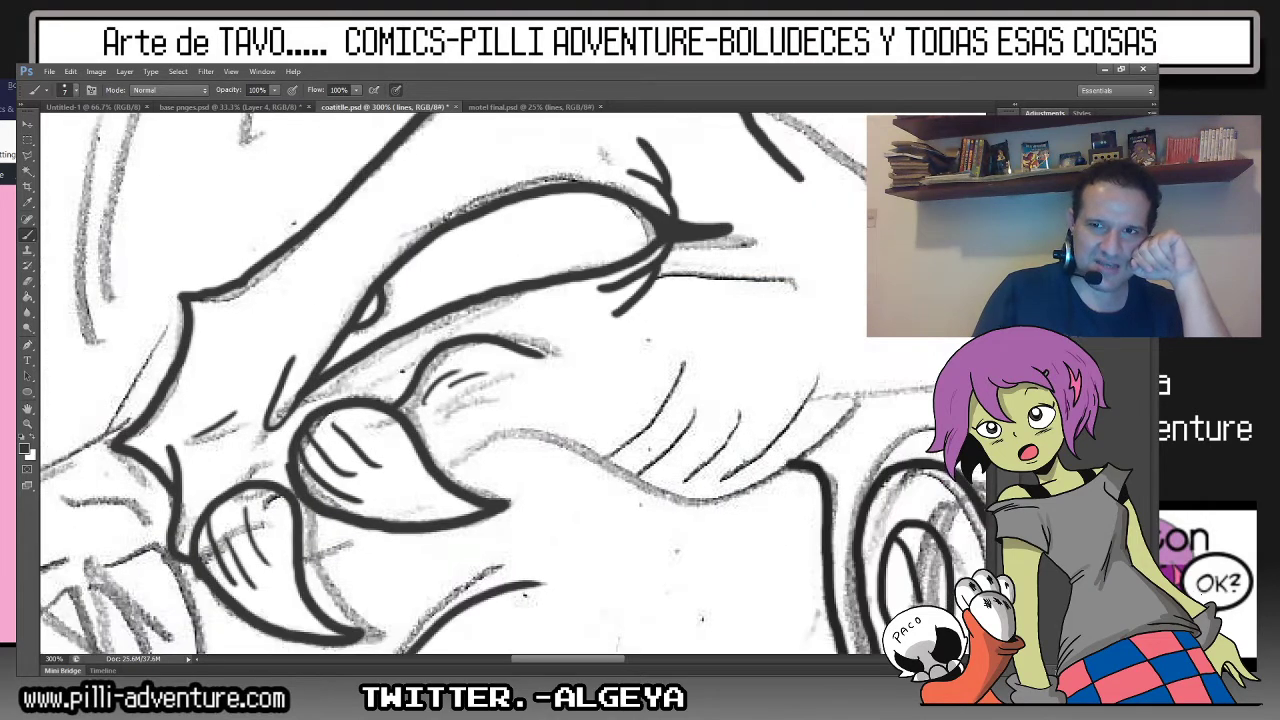
pyautogui.hscroll(1, 825, 222)
pyautogui.scroll(-2, 450, 384)
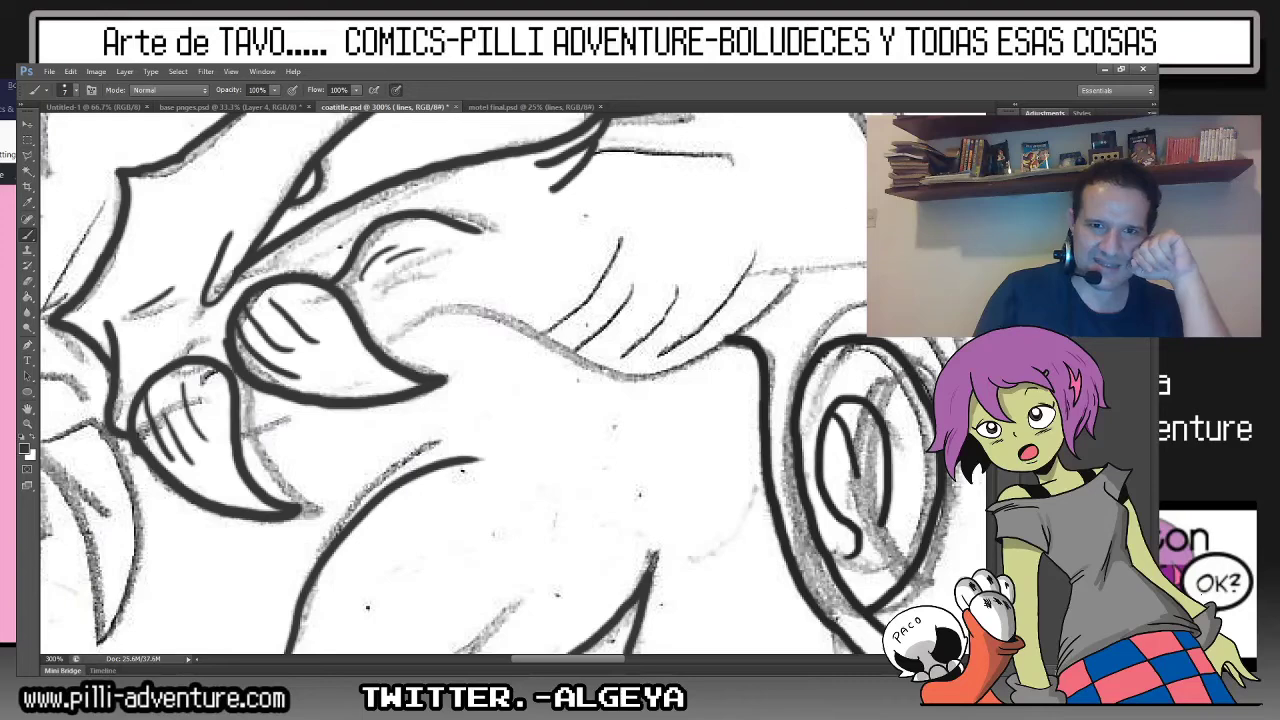
pyautogui.moveTo(376, 342)
pyautogui.mouseDown()
pyautogui.moveTo(666, 372)
pyautogui.moveTo(782, 280)
pyautogui.mouseUp()
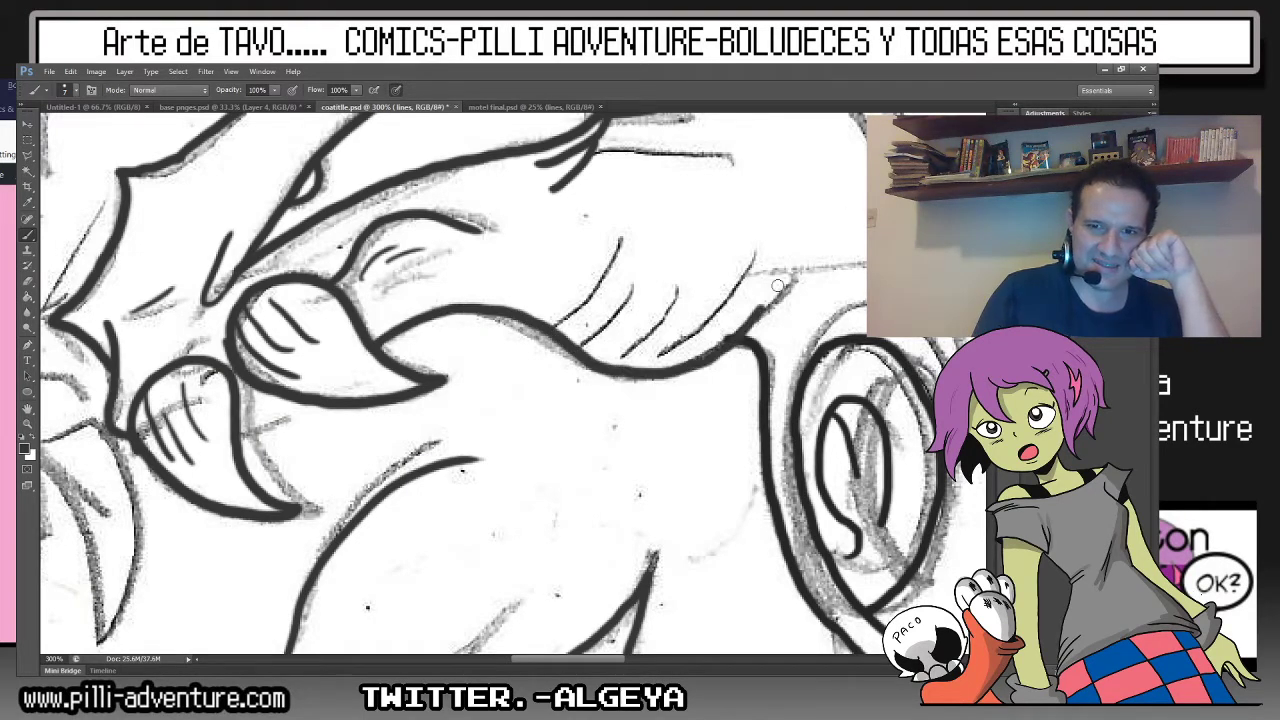
pyautogui.moveTo(594, 302)
pyautogui.mouseDown()
pyautogui.moveTo(556, 330)
pyautogui.moveTo(606, 362)
pyautogui.mouseUp()
pyautogui.moveTo(682, 312)
pyautogui.mouseDown()
pyautogui.moveTo(632, 364)
pyautogui.moveTo(726, 288)
pyautogui.mouseUp()
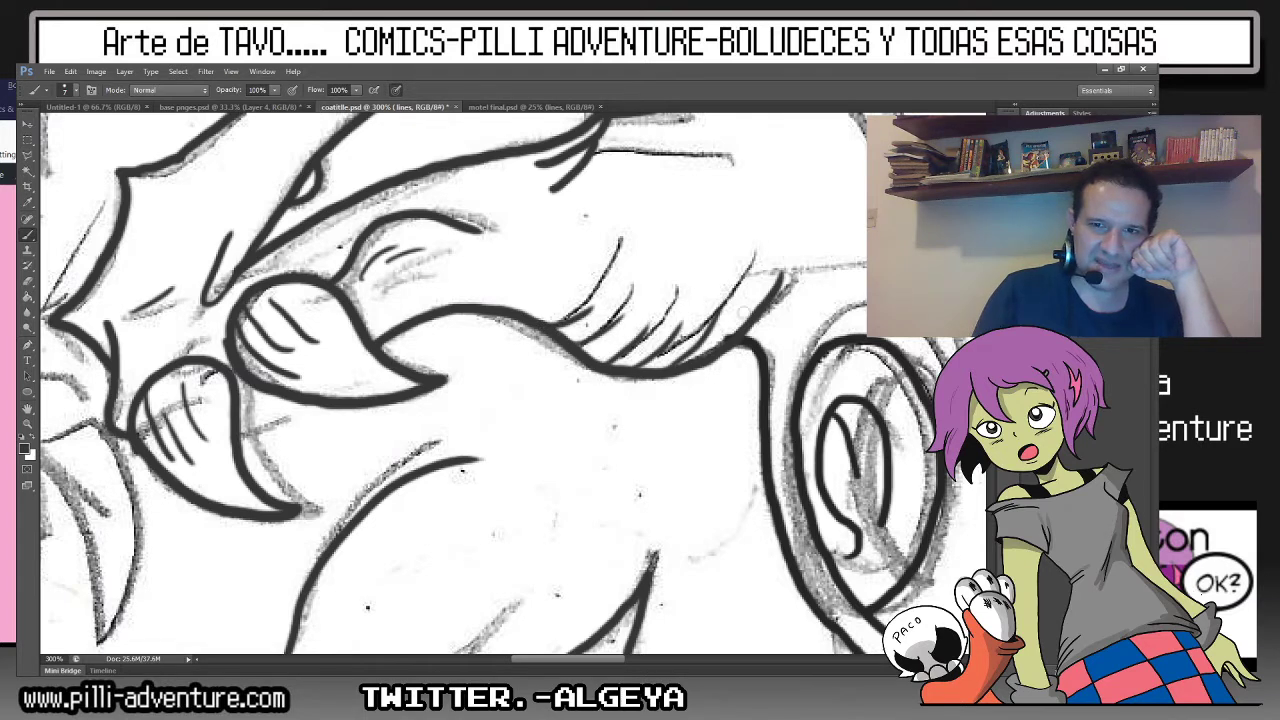
pyautogui.moveTo(712, 346); pyautogui.dragTo(756, 272)
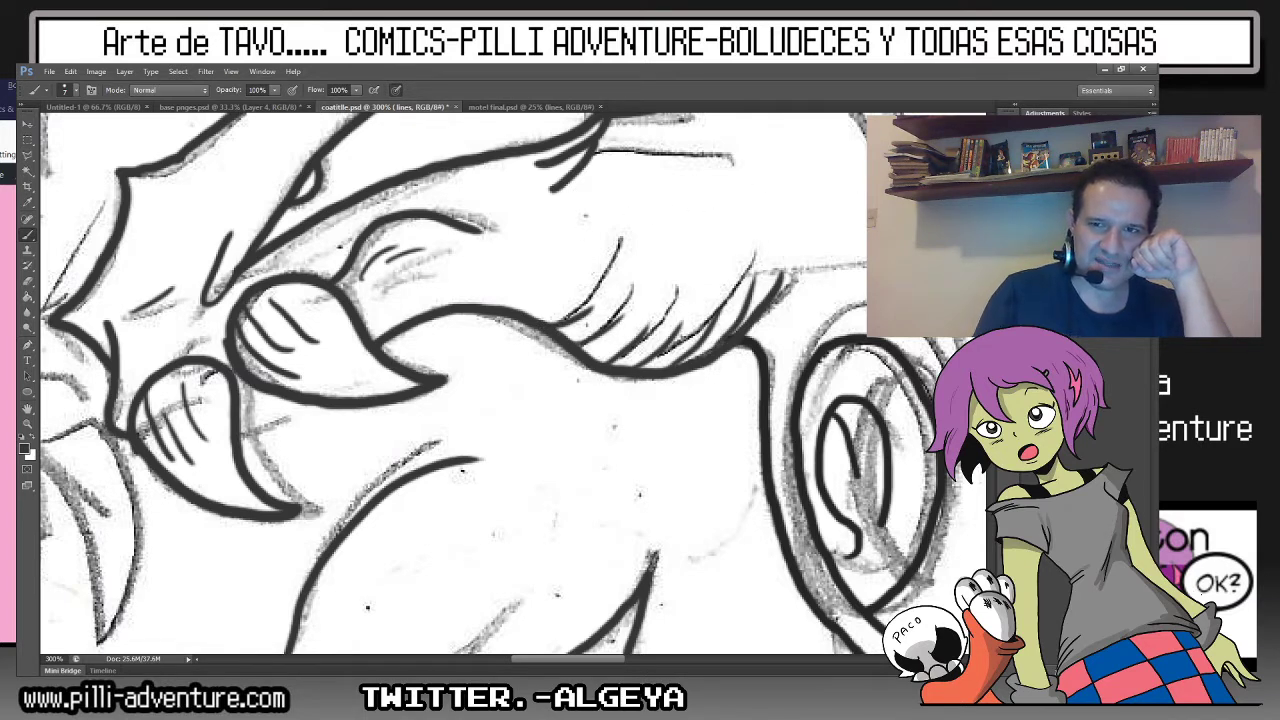
pyautogui.hotkey('ctrl', '-')
pyautogui.hotkey('ctrl', '-')
pyautogui.hotkey('ctrl', '-')
pyautogui.hotkey('ctrl', '0')
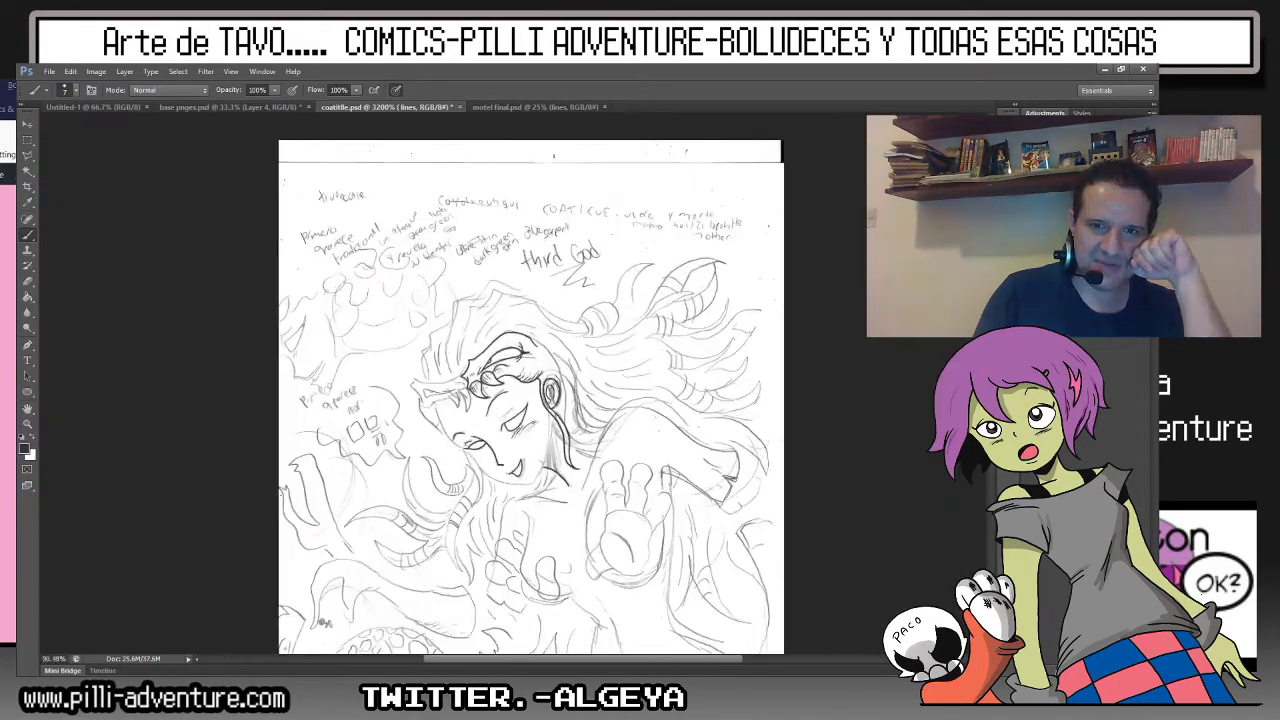
# Outline the large curved fang with interior hatching, plus a second smaller fang.
pyautogui.scroll(5, 500, 380)
pyautogui.scroll(1, 500, 380)
pyautogui.moveTo(350, 520); pyautogui.dragTo(480, 260)
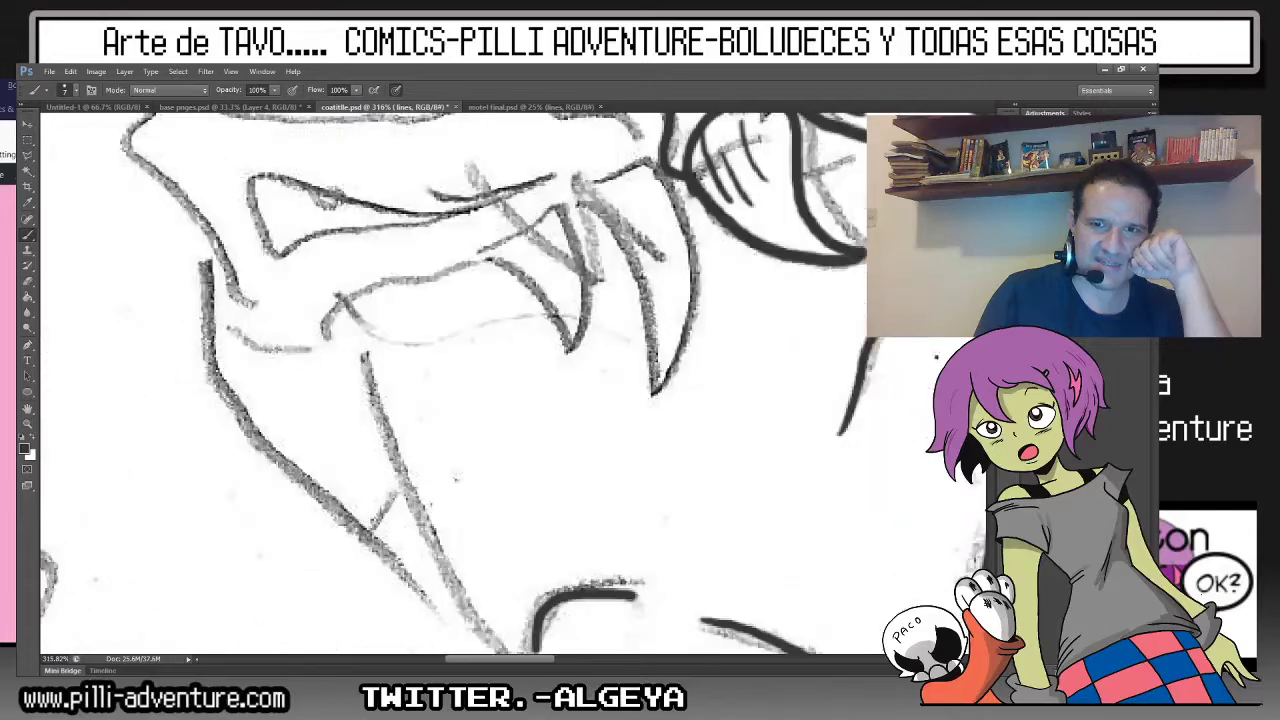
pyautogui.scroll(1, 500, 352)
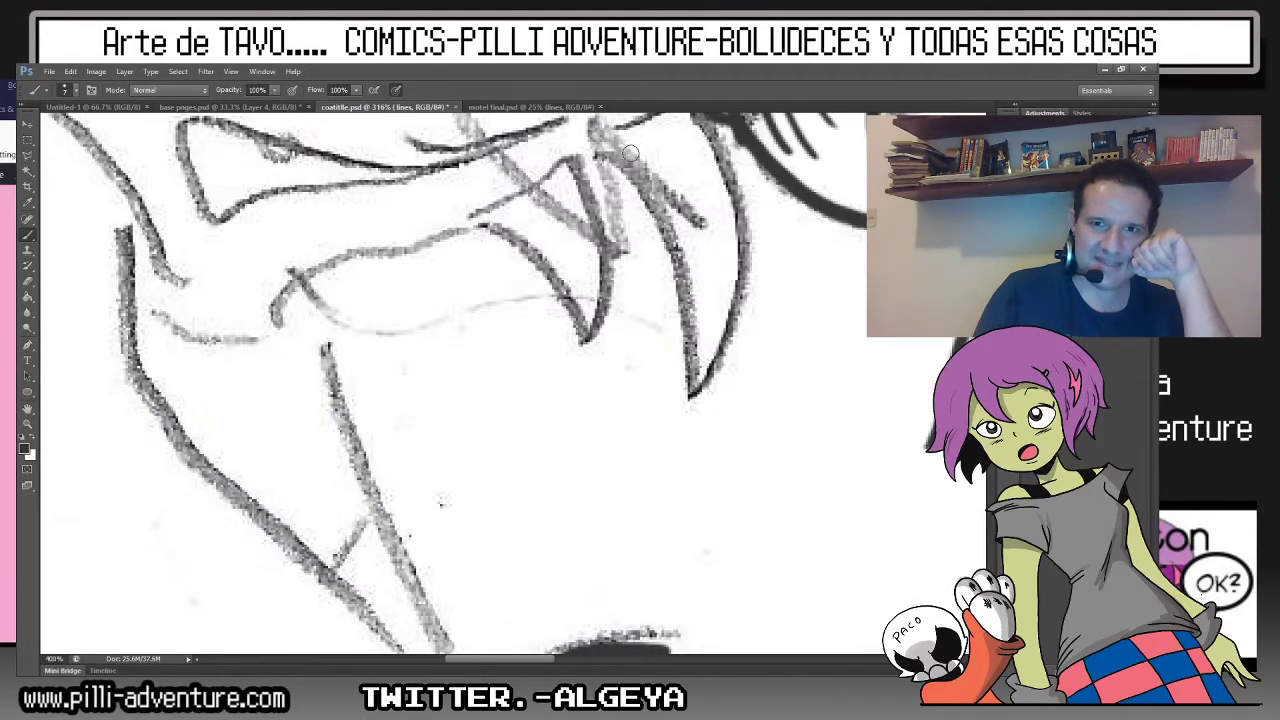
pyautogui.scroll(2, 450, 384)
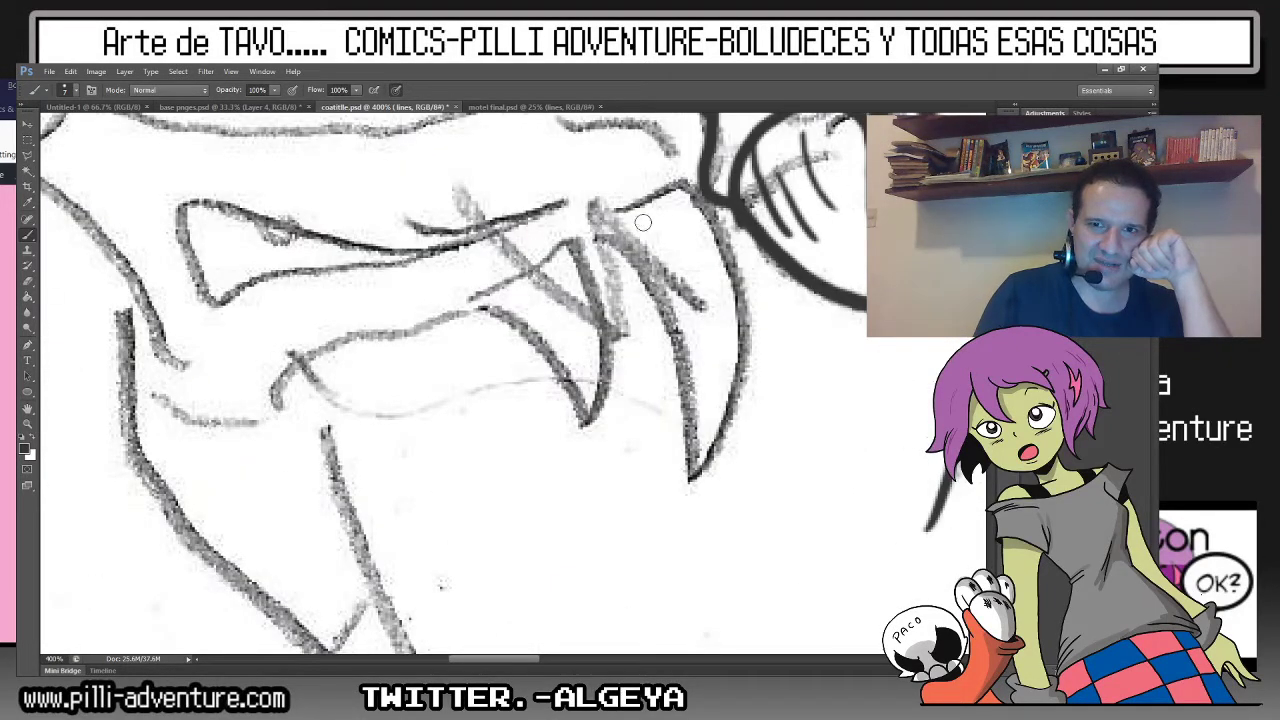
pyautogui.moveTo(598, 240)
pyautogui.mouseDown()
pyautogui.moveTo(655, 186)
pyautogui.moveTo(705, 205)
pyautogui.moveTo(735, 385)
pyautogui.moveTo(697, 457)
pyautogui.moveTo(664, 322)
pyautogui.moveTo(632, 250)
pyautogui.moveTo(606, 228)
pyautogui.moveTo(625, 218)
pyautogui.moveTo(666, 282)
pyautogui.mouseUp()
pyautogui.moveTo(650, 218); pyautogui.dragTo(688, 292)
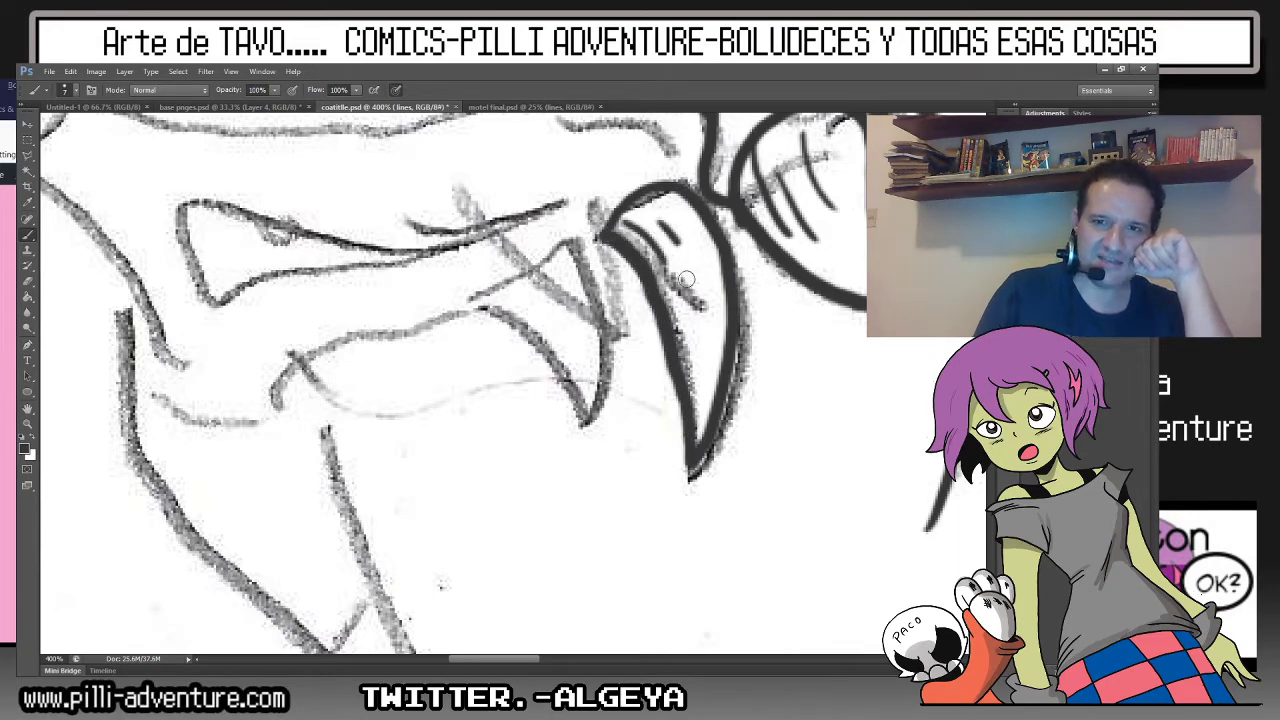
pyautogui.moveTo(674, 240)
pyautogui.mouseDown()
pyautogui.moveTo(700, 305)
pyautogui.moveTo(700, 372)
pyautogui.mouseUp()
pyautogui.moveTo(590, 252)
pyautogui.mouseDown()
pyautogui.moveTo(552, 245)
pyautogui.moveTo(492, 298)
pyautogui.moveTo(546, 342)
pyautogui.moveTo(577, 422)
pyautogui.moveTo(605, 314)
pyautogui.moveTo(588, 248)
pyautogui.moveTo(564, 328)
pyautogui.mouseUp()
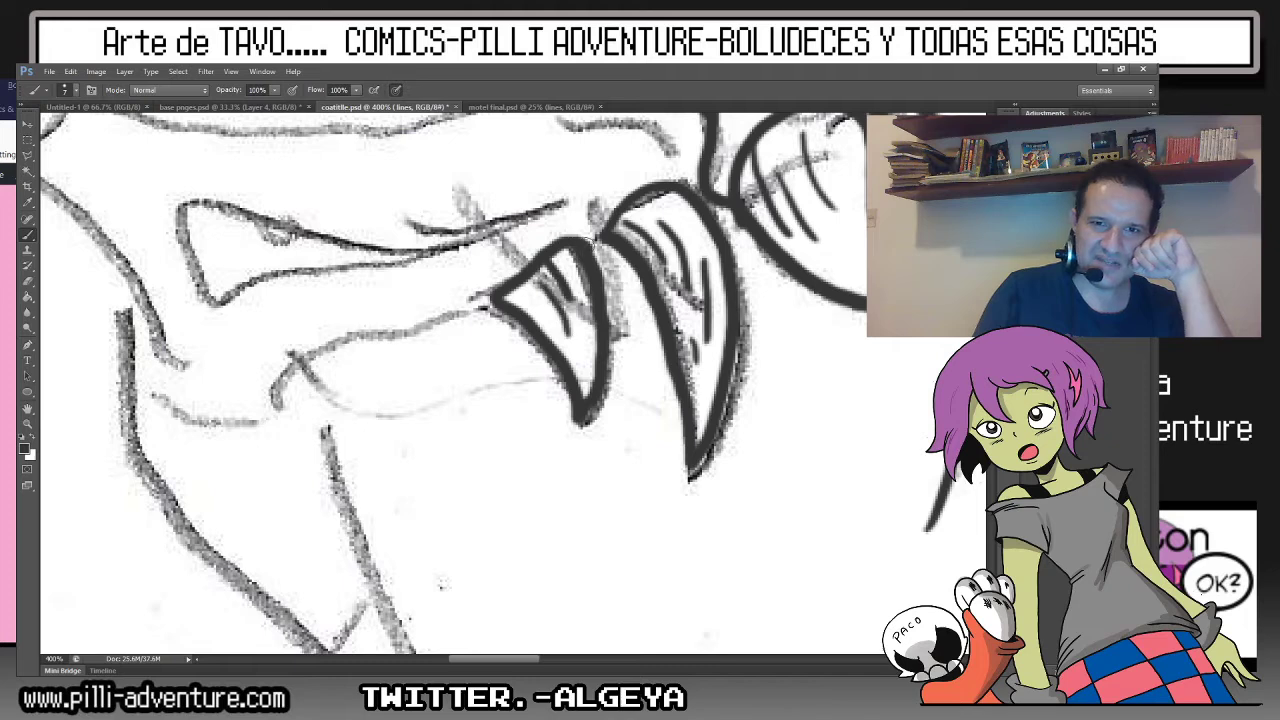
# Ink the upper jaw, lower lip line, and the snout's left and top contours.
pyautogui.moveTo(210, 310)
pyautogui.mouseDown()
pyautogui.moveTo(186, 205)
pyautogui.moveTo(390, 246)
pyautogui.moveTo(562, 204)
pyautogui.moveTo(420, 252)
pyautogui.moveTo(236, 285)
pyautogui.mouseUp()
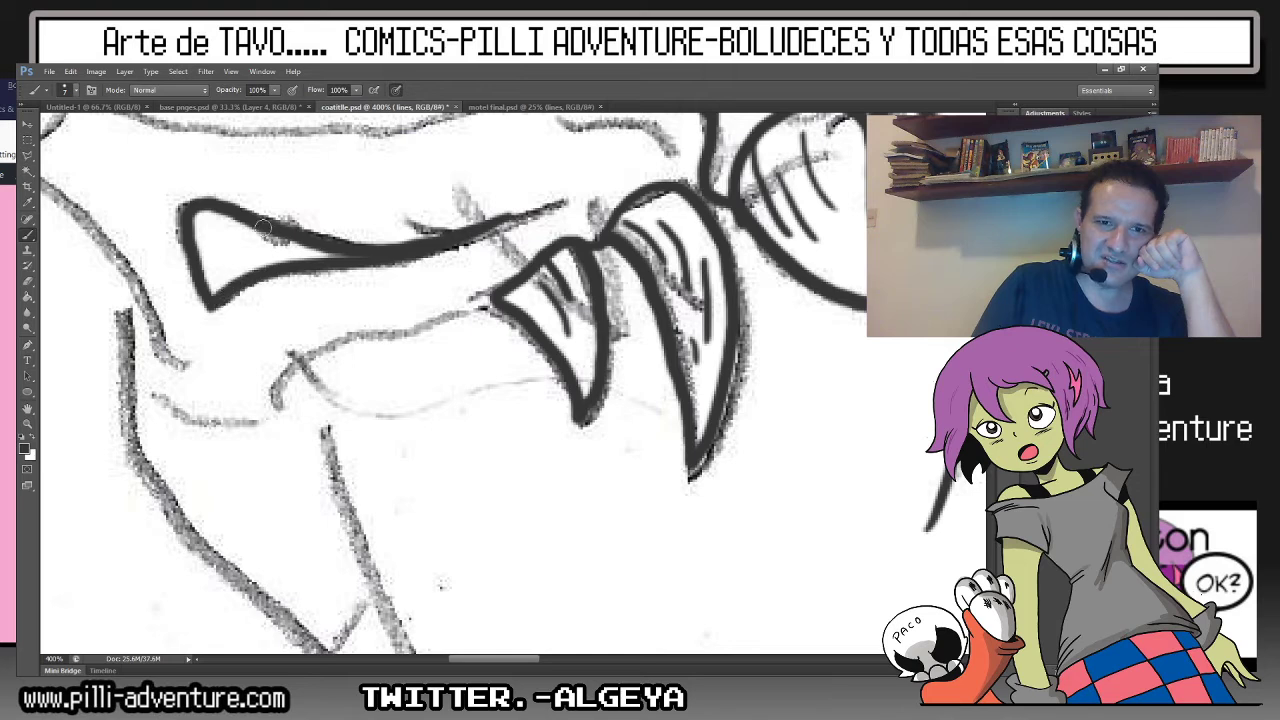
pyautogui.moveTo(262, 228); pyautogui.dragTo(287, 240)
pyautogui.moveTo(267, 404)
pyautogui.mouseDown()
pyautogui.moveTo(306, 348)
pyautogui.moveTo(498, 292)
pyautogui.mouseUp()
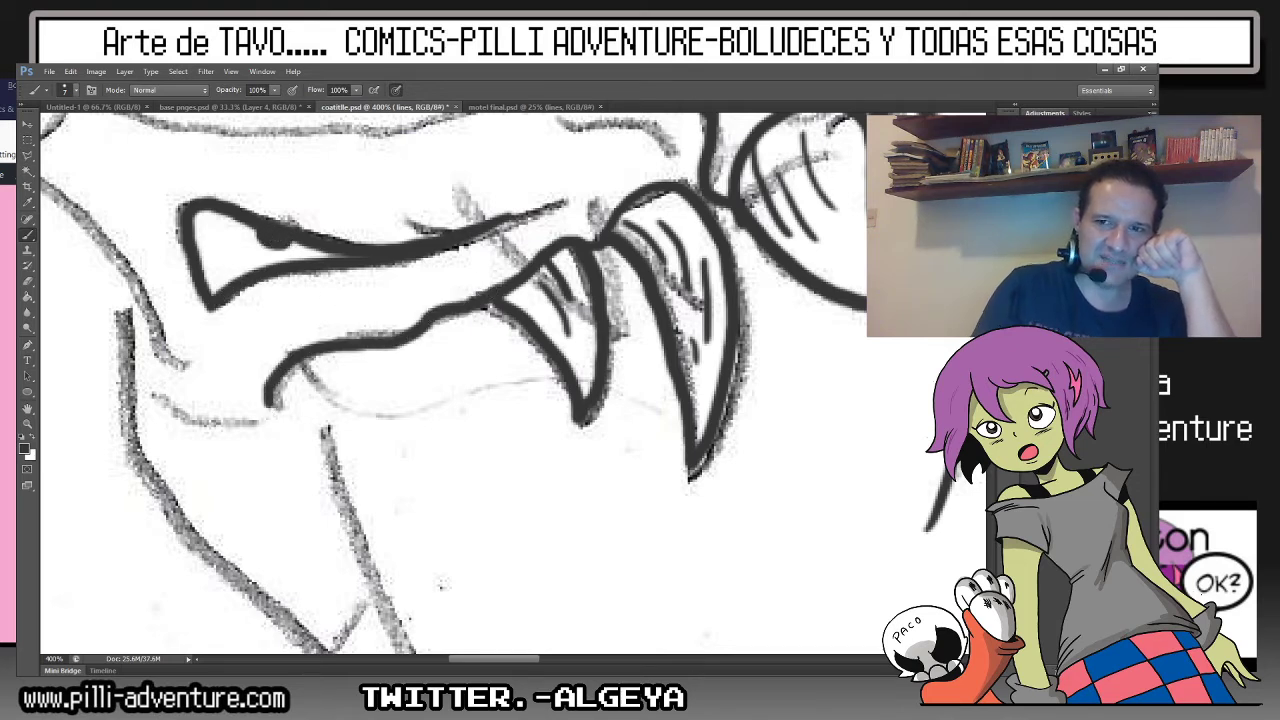
pyautogui.hotkey('ctrl', '-')
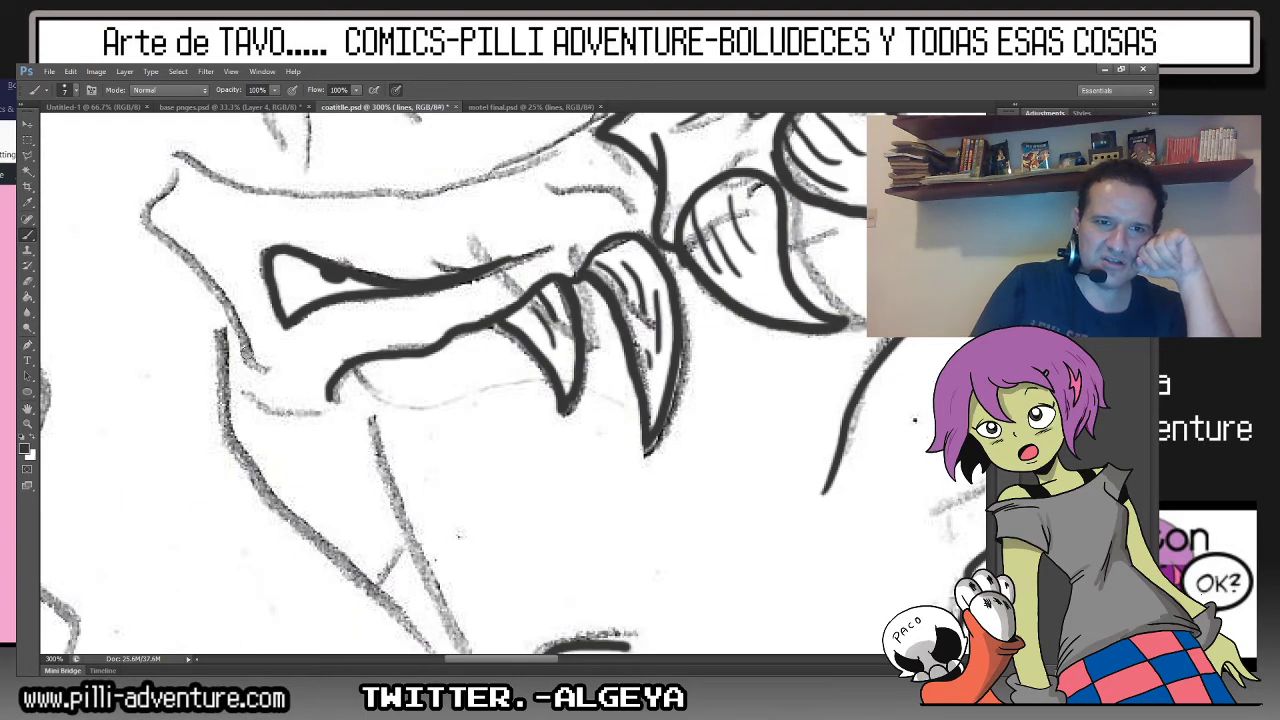
pyautogui.moveTo(250, 362)
pyautogui.mouseDown()
pyautogui.moveTo(226, 315)
pyautogui.moveTo(150, 258)
pyautogui.moveTo(170, 204)
pyautogui.moveTo(218, 182)
pyautogui.moveTo(378, 201)
pyautogui.moveTo(597, 138)
pyautogui.mouseUp()
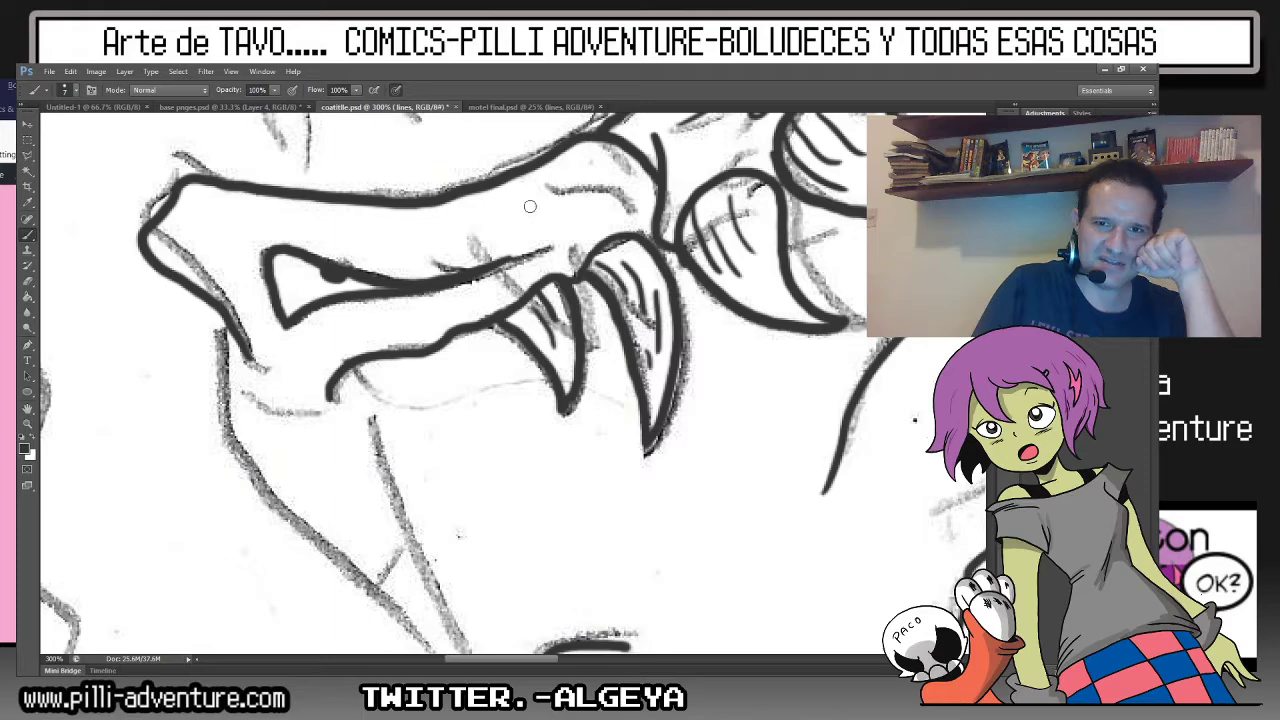
pyautogui.moveTo(530, 206); pyautogui.dragTo(612, 205)
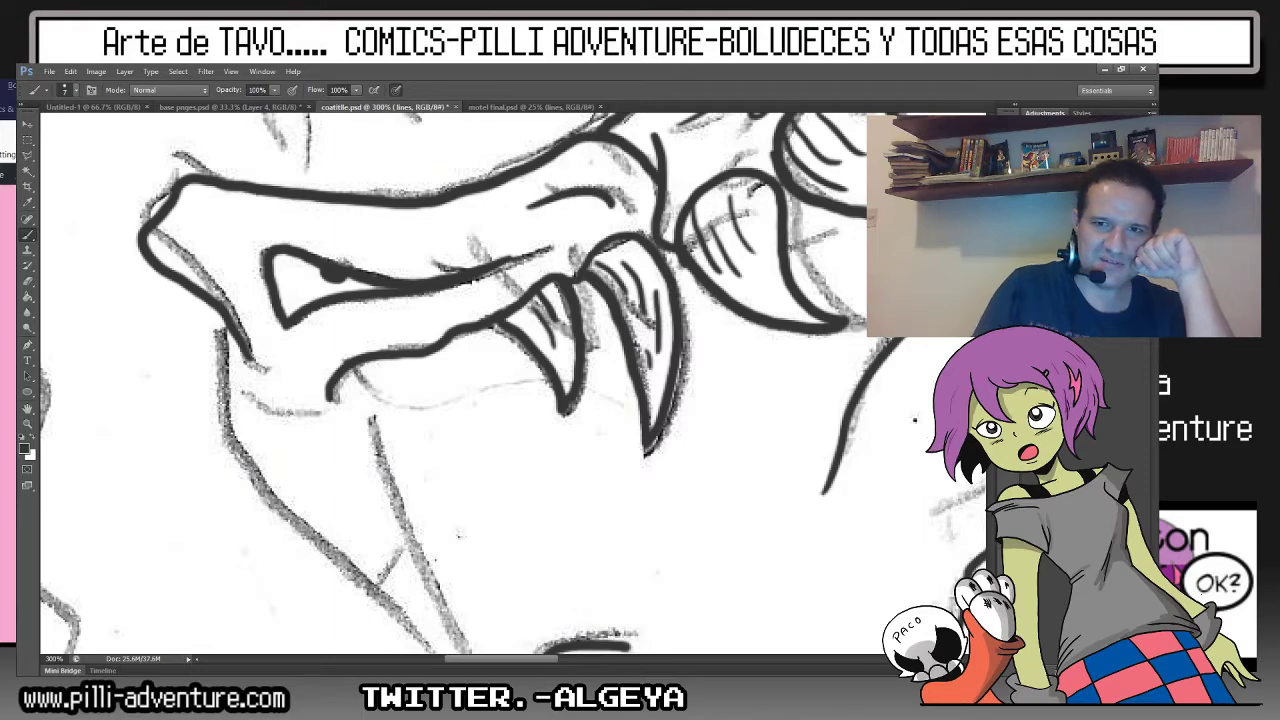
pyautogui.hotkey('ctrl', '-')
pyautogui.hotkey('ctrl', '-')
pyautogui.hotkey('ctrl', '-')
pyautogui.hotkey('ctrl', '-')
pyautogui.hotkey('ctrl', '-')
pyautogui.hotkey('ctrl', '-')
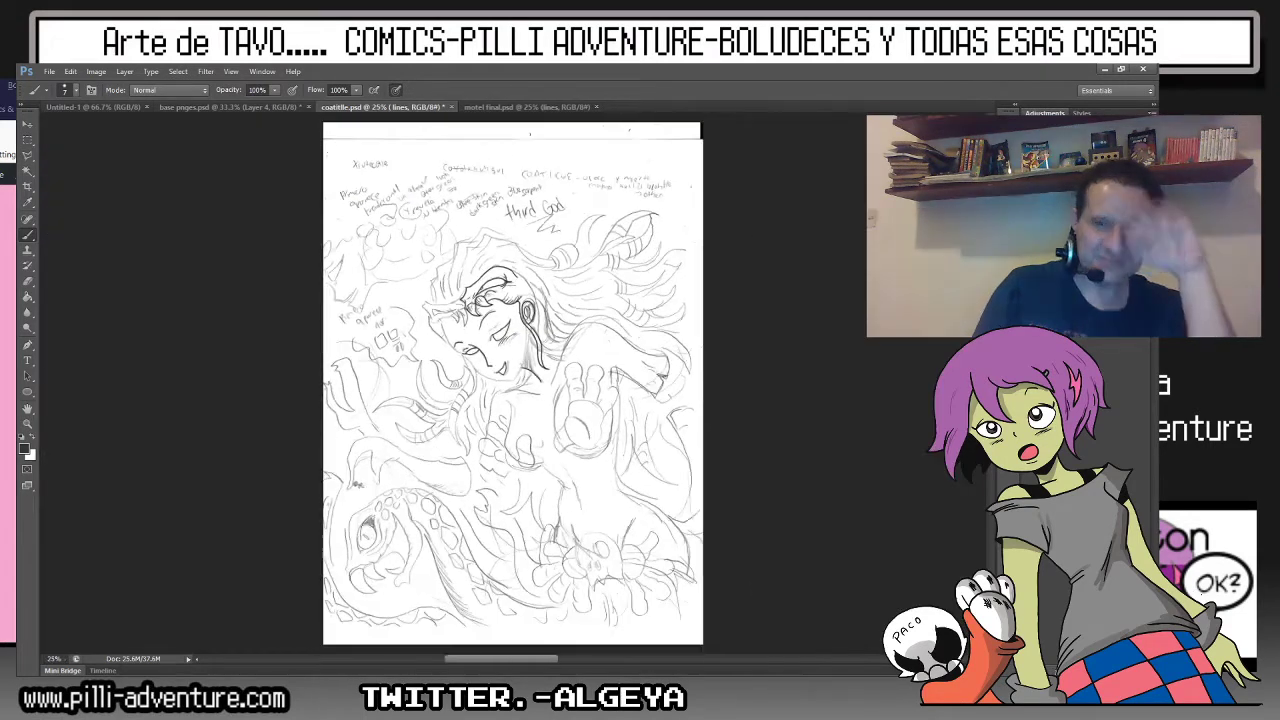
# Ink the hairline along the face, continuing down the cheek to the jaw line.
pyautogui.scroll(5, 524, 318)
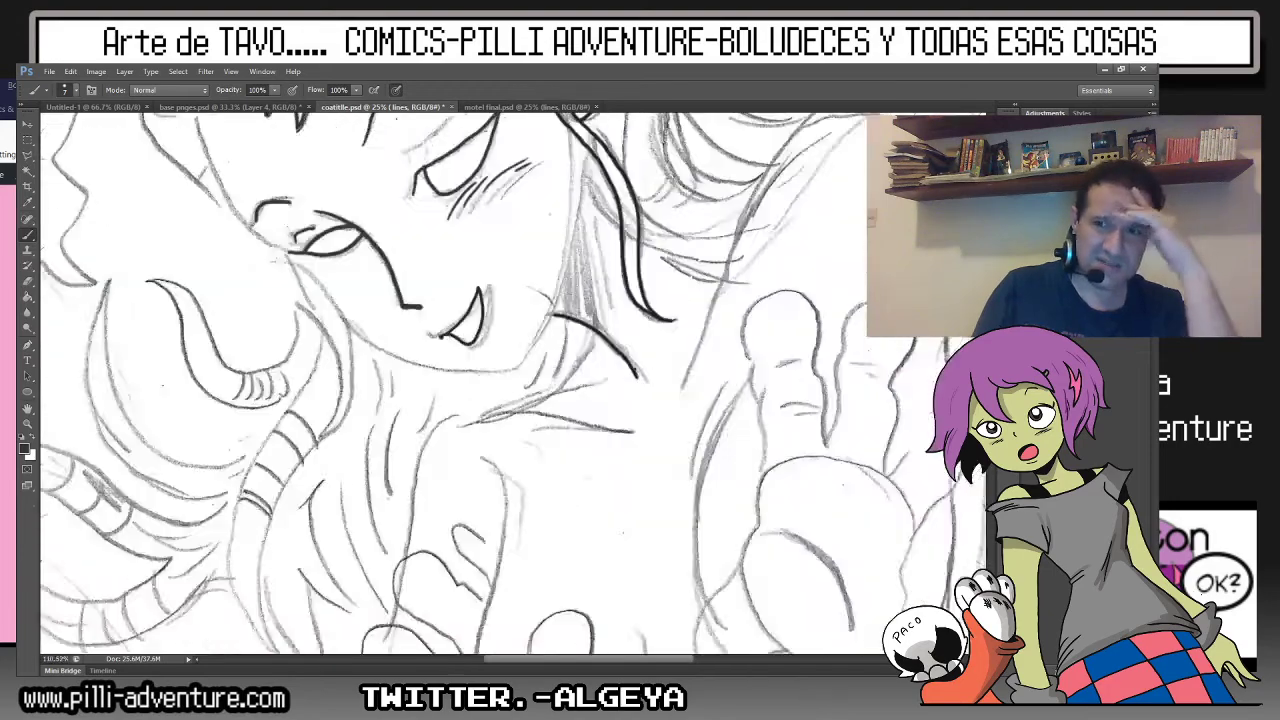
pyautogui.scroll(3, 518, 385)
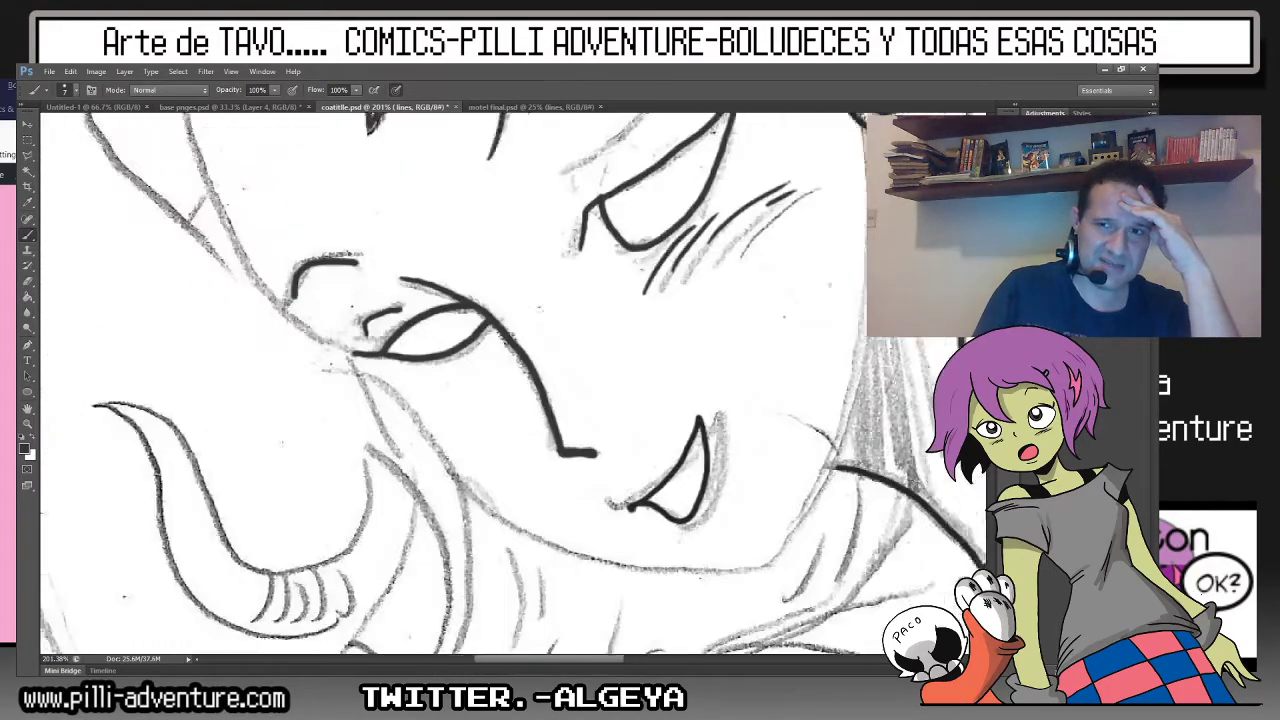
pyautogui.moveTo(449, 370); pyautogui.dragTo(739, 620)
pyautogui.moveTo(205, 118)
pyautogui.mouseDown()
pyautogui.moveTo(253, 225)
pyautogui.moveTo(356, 371)
pyautogui.mouseUp()
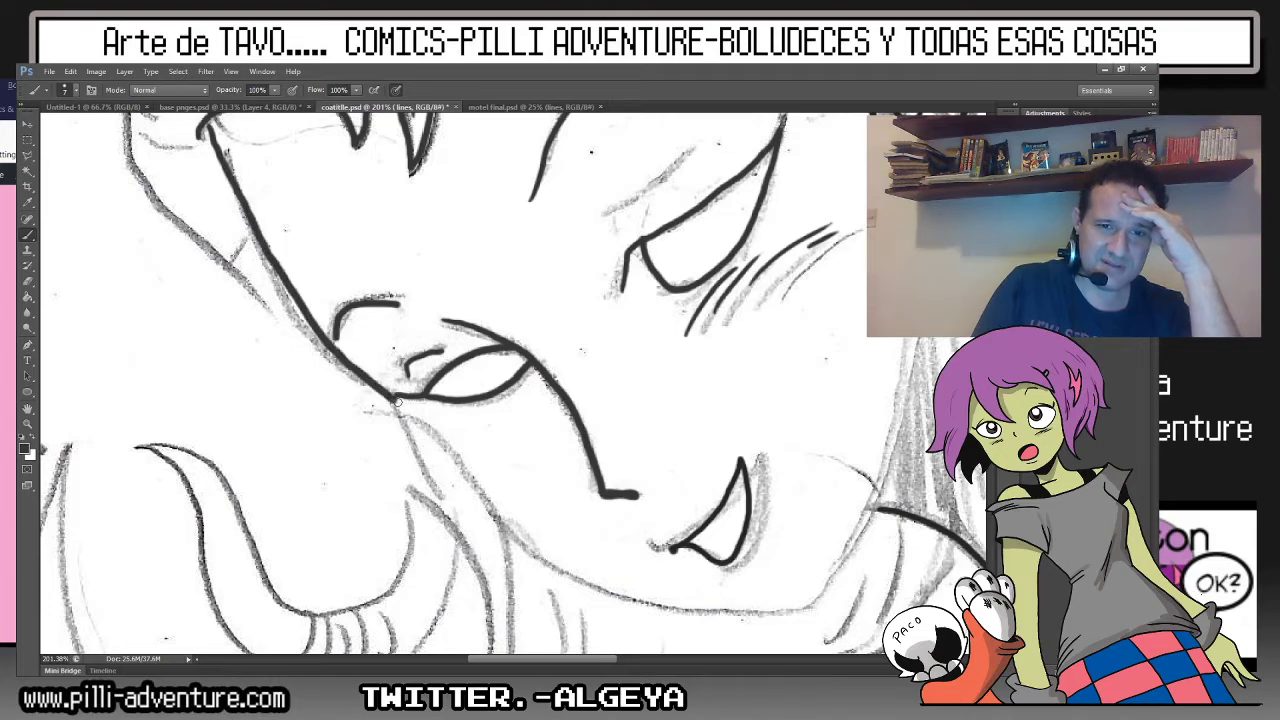
pyautogui.moveTo(450, 450); pyautogui.dragTo(533, 546)
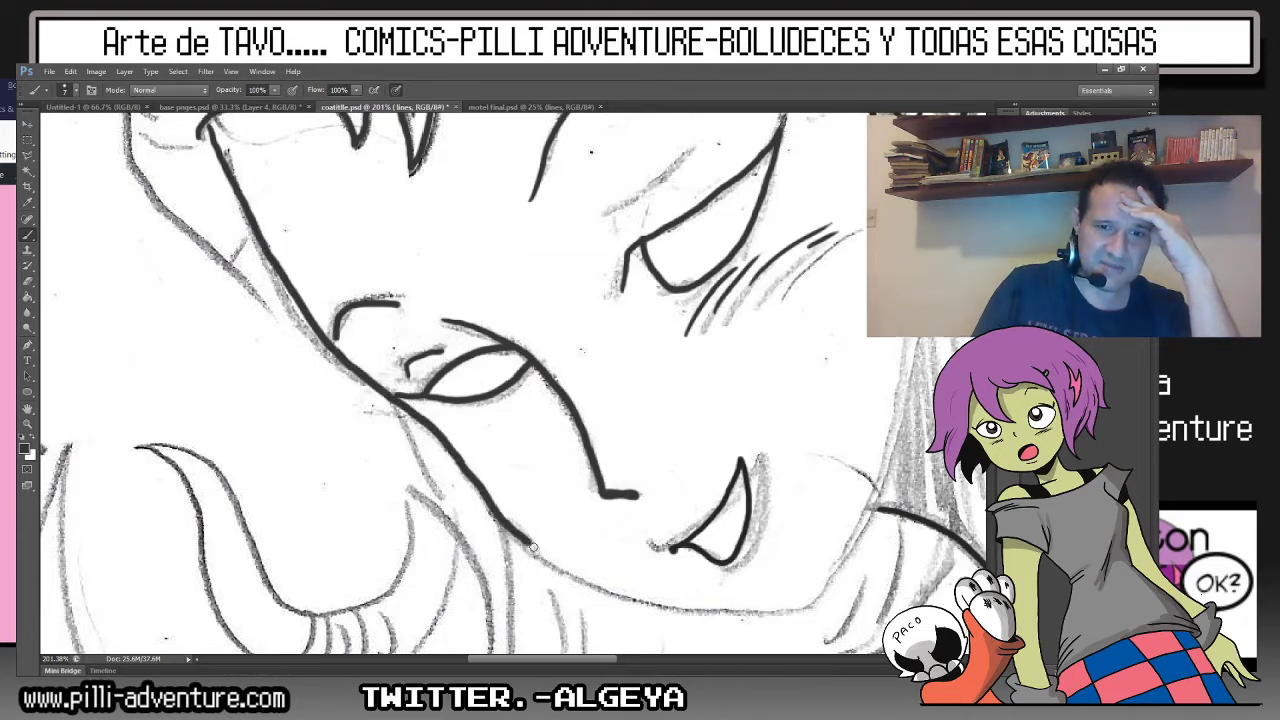
pyautogui.moveTo(590, 582); pyautogui.dragTo(749, 607)
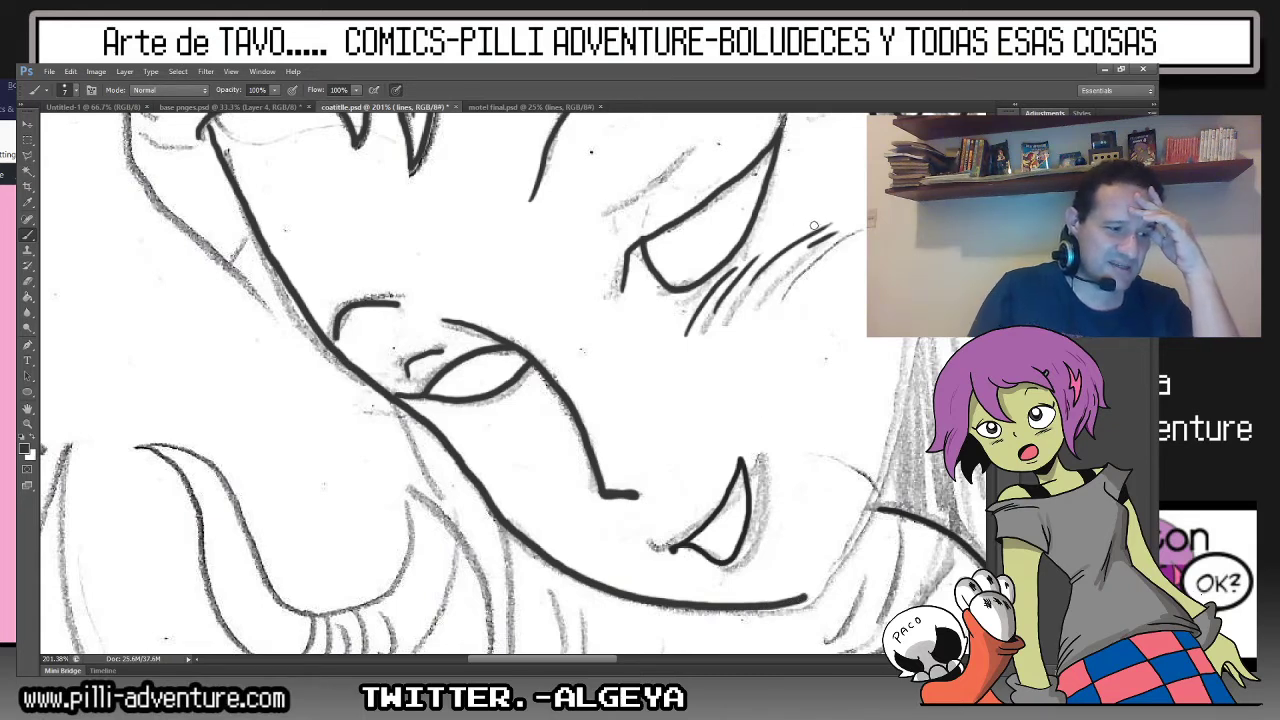
# Ink a hair strand beside the neck and fill the neck gap solid black.
pyautogui.hscroll(5, 450, 380)
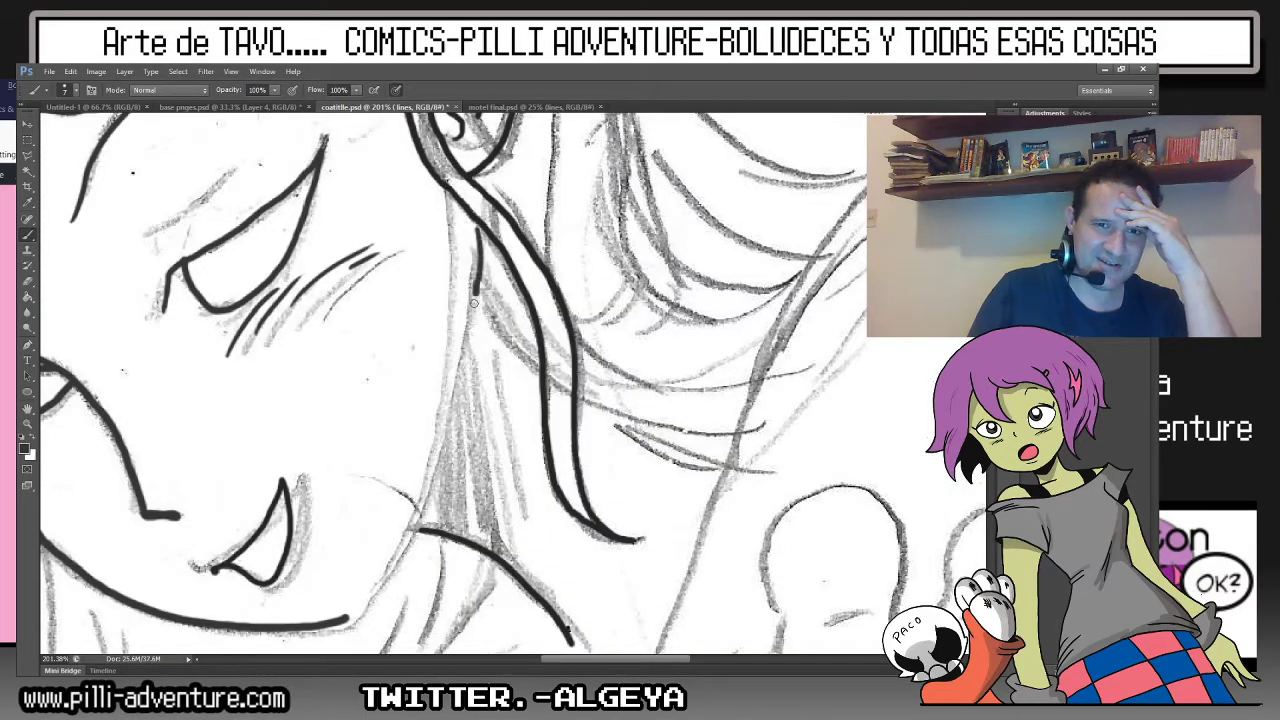
pyautogui.moveTo(474, 302); pyautogui.dragTo(423, 512)
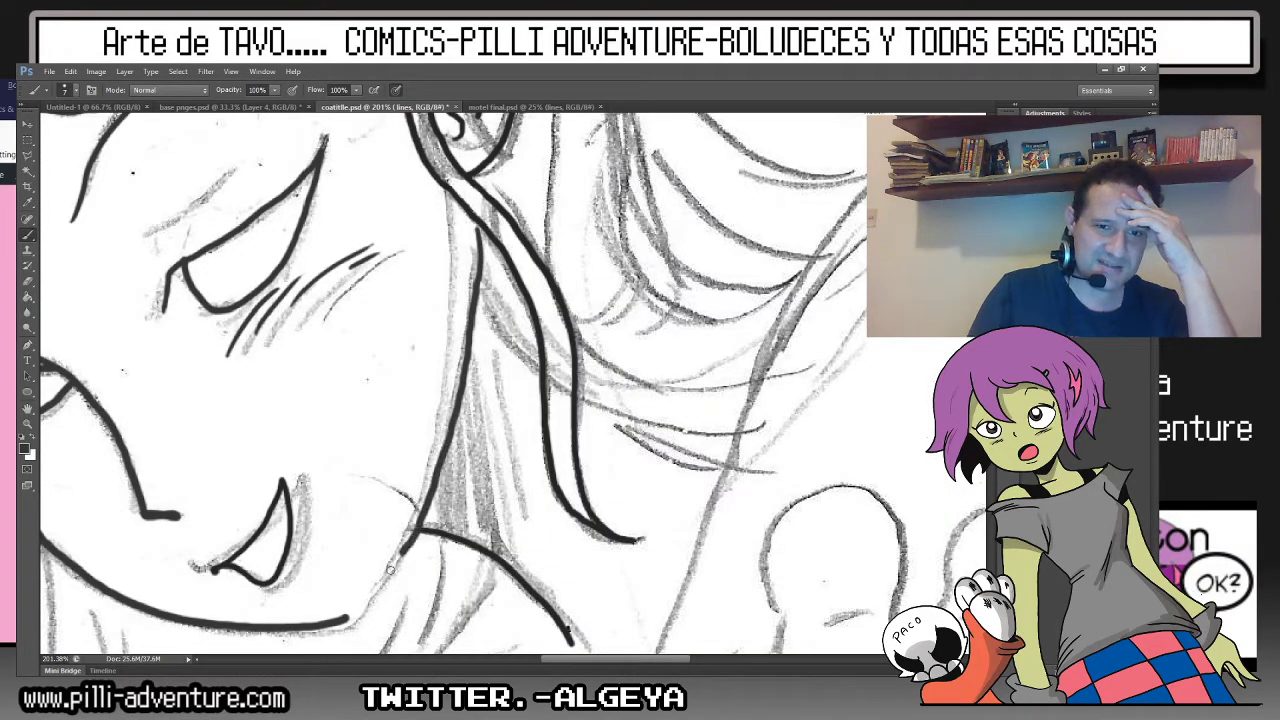
pyautogui.moveTo(390, 568); pyautogui.dragTo(362, 605)
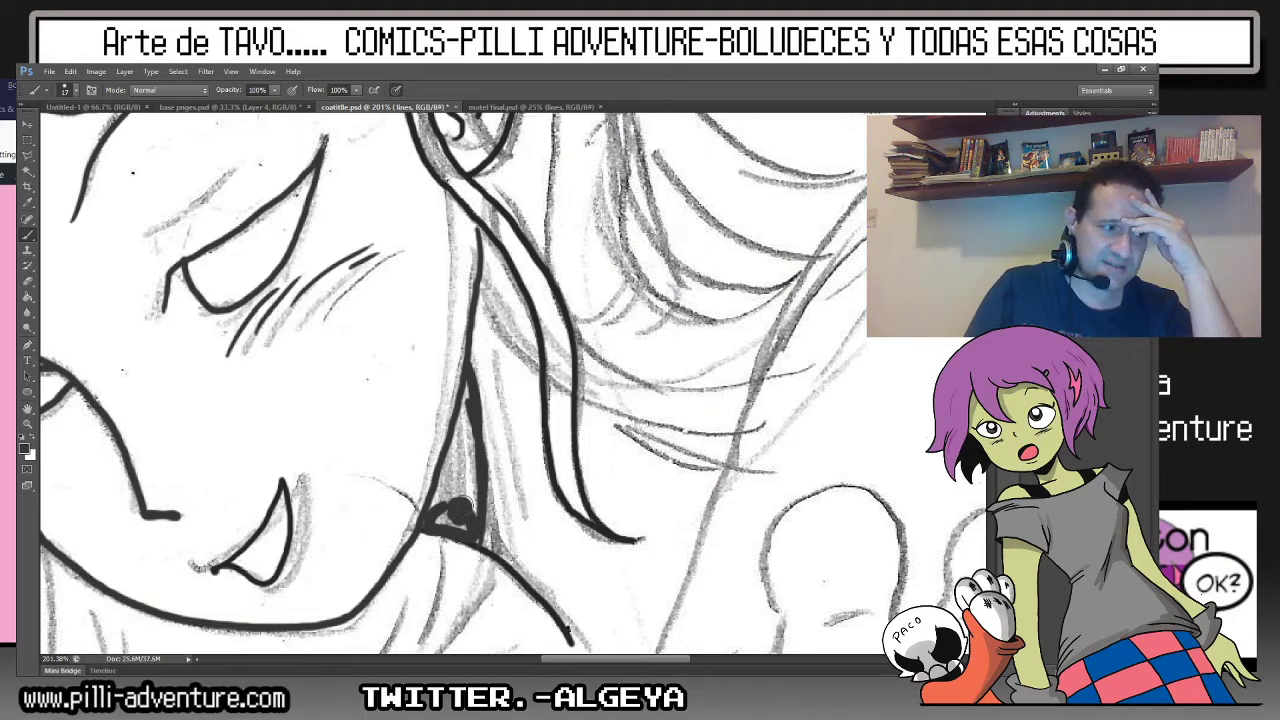
pyautogui.click(455, 510)
pyautogui.moveTo(436, 481)
pyautogui.mouseDown()
pyautogui.moveTo(462, 472)
pyautogui.moveTo(475, 508)
pyautogui.mouseUp()
pyautogui.moveTo(465, 442); pyautogui.dragTo(464, 410)
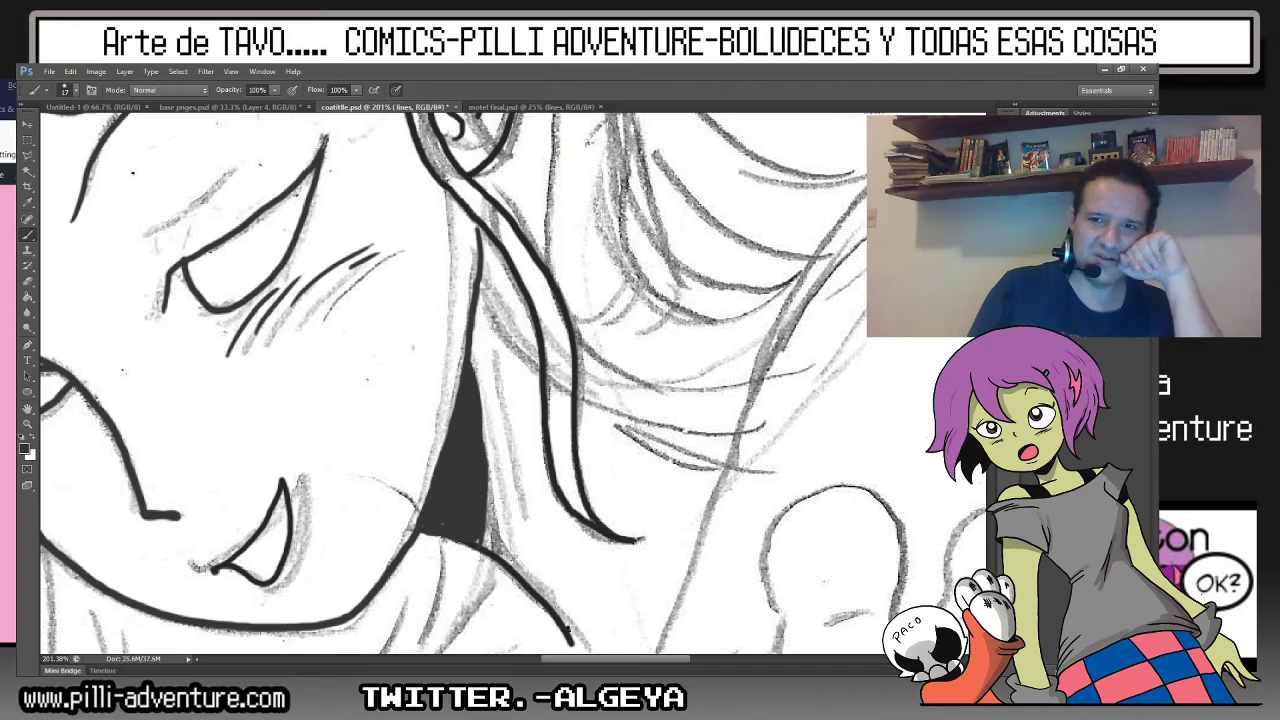
pyautogui.hotkey('ctrl', '-')
pyautogui.hotkey('ctrl', '-')
pyautogui.hotkey('ctrl', '-')
pyautogui.hotkey('ctrl', '-')
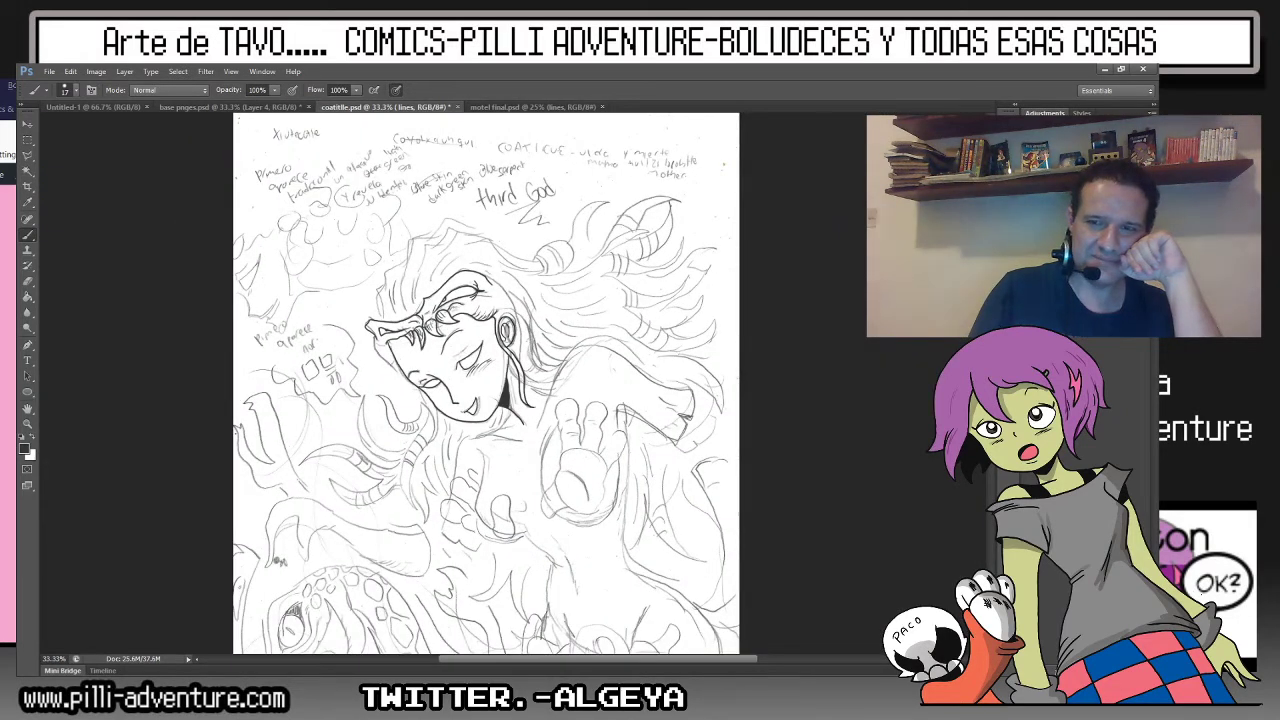
pyautogui.moveTo(480, 380); pyautogui.dragTo(453, 414)
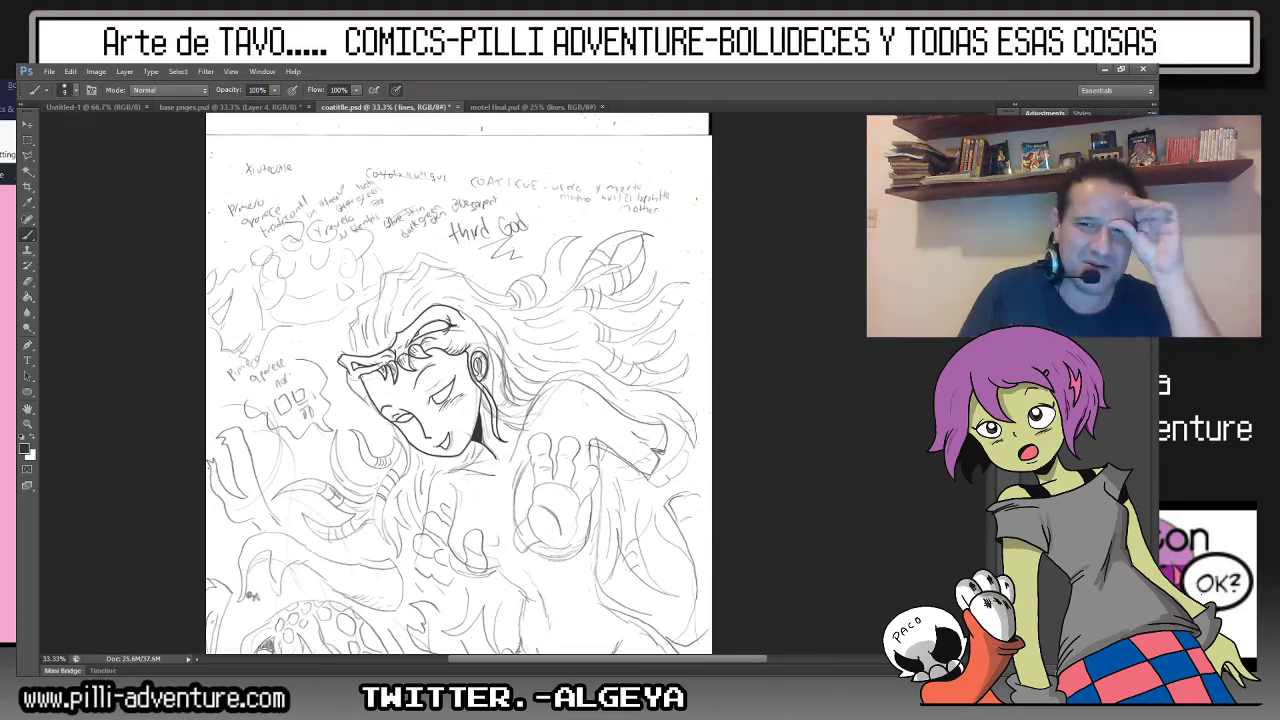
# Ink hair strand lines above the headdress, including a long line down the left.
pyautogui.scroll(5, 420, 390)
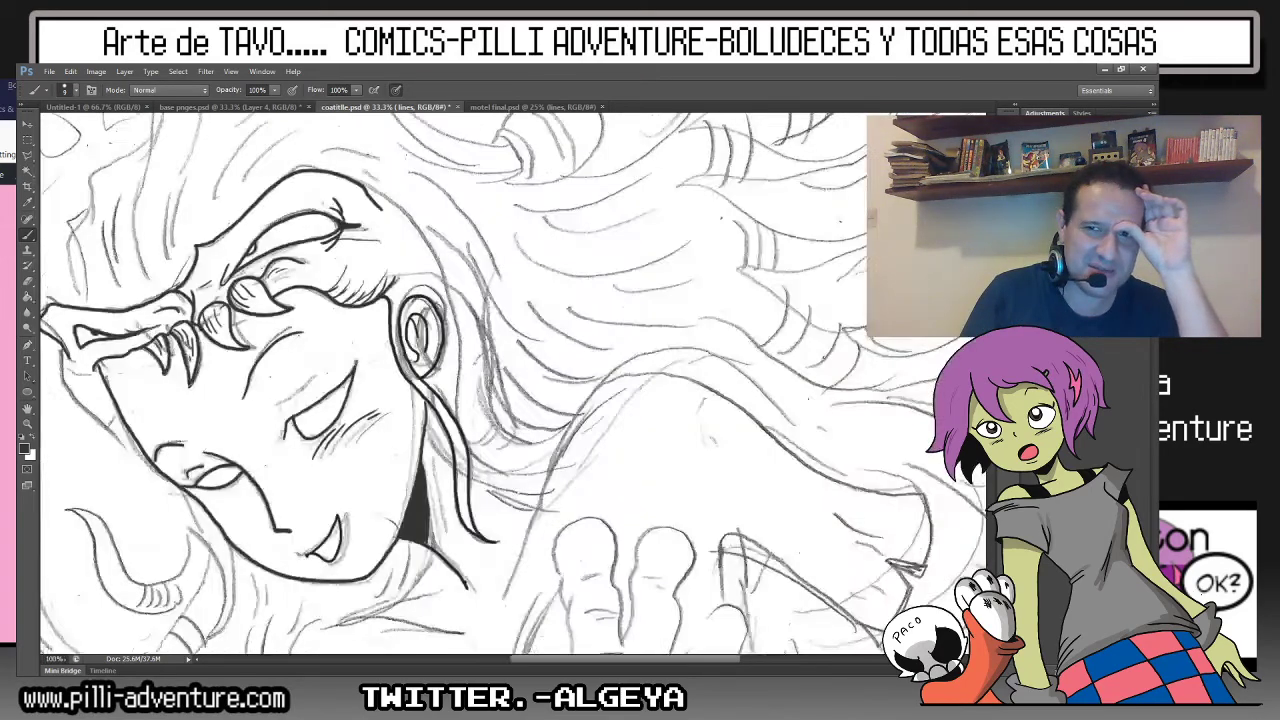
pyautogui.moveTo(400, 150); pyautogui.dragTo(610, 650)
pyautogui.moveTo(500, 400); pyautogui.dragTo(444, 290)
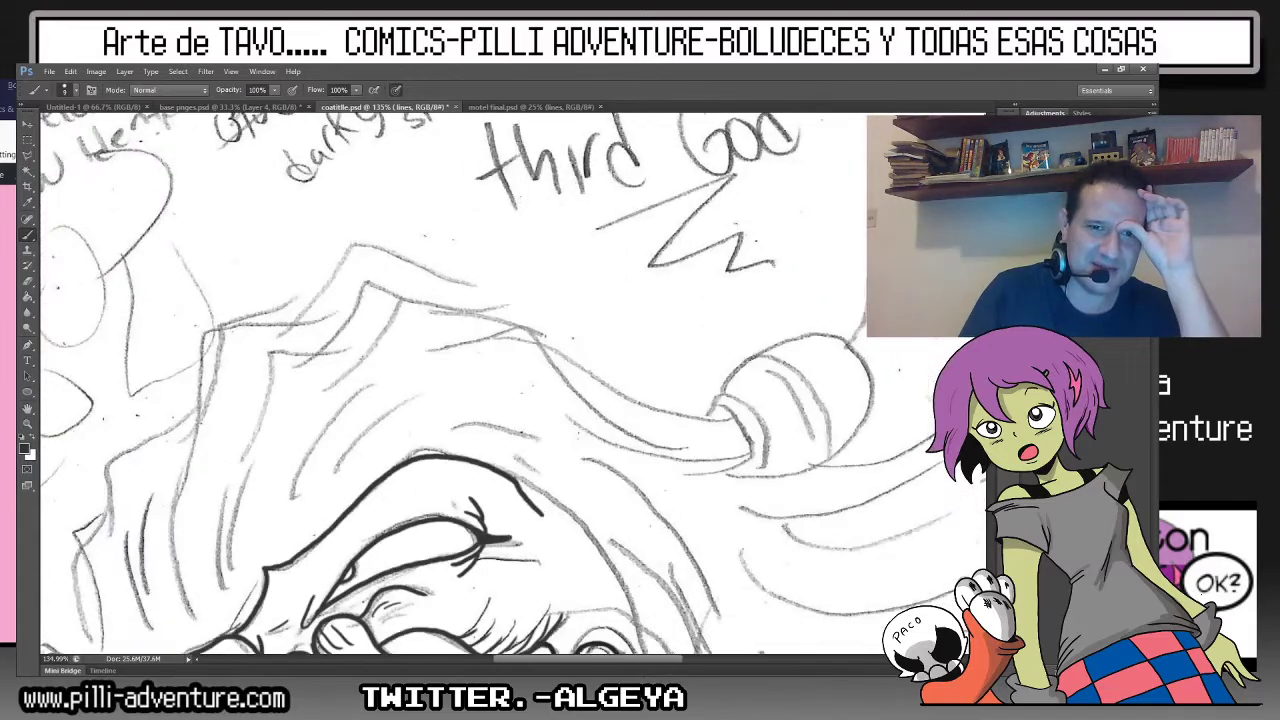
pyautogui.hotkey('ctrl', '+')
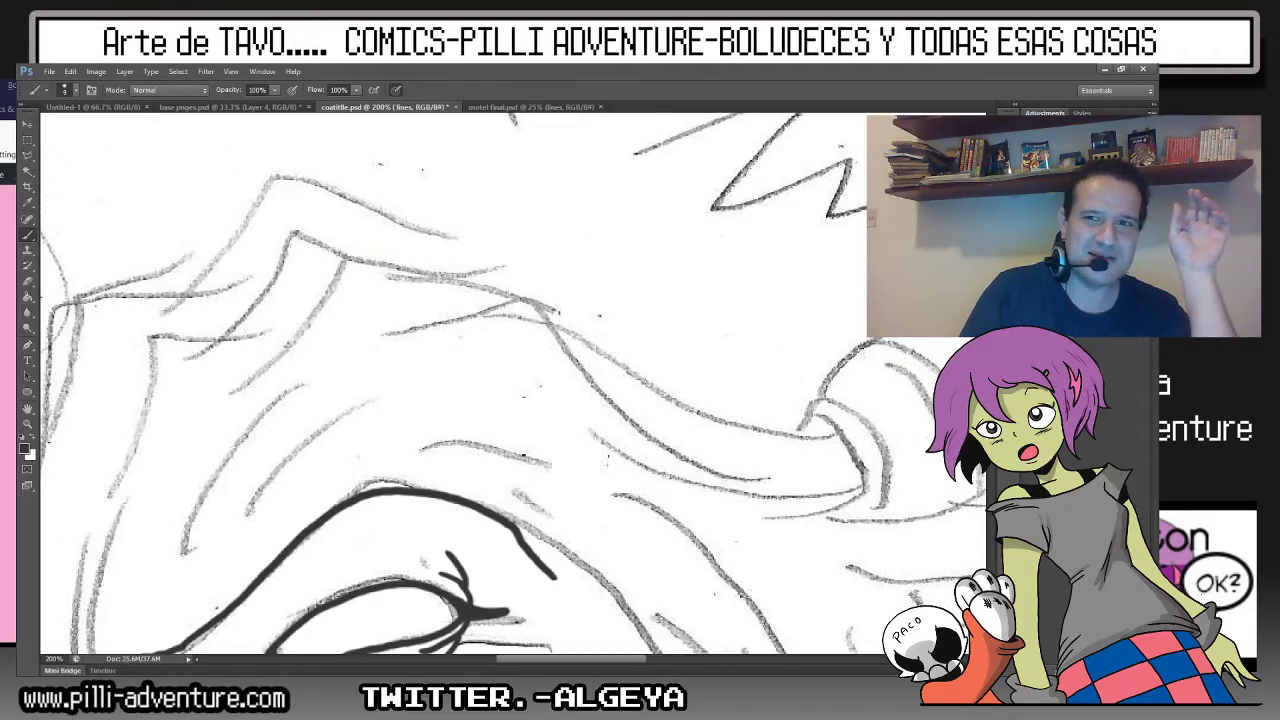
pyautogui.moveTo(400, 450); pyautogui.dragTo(665, 300)
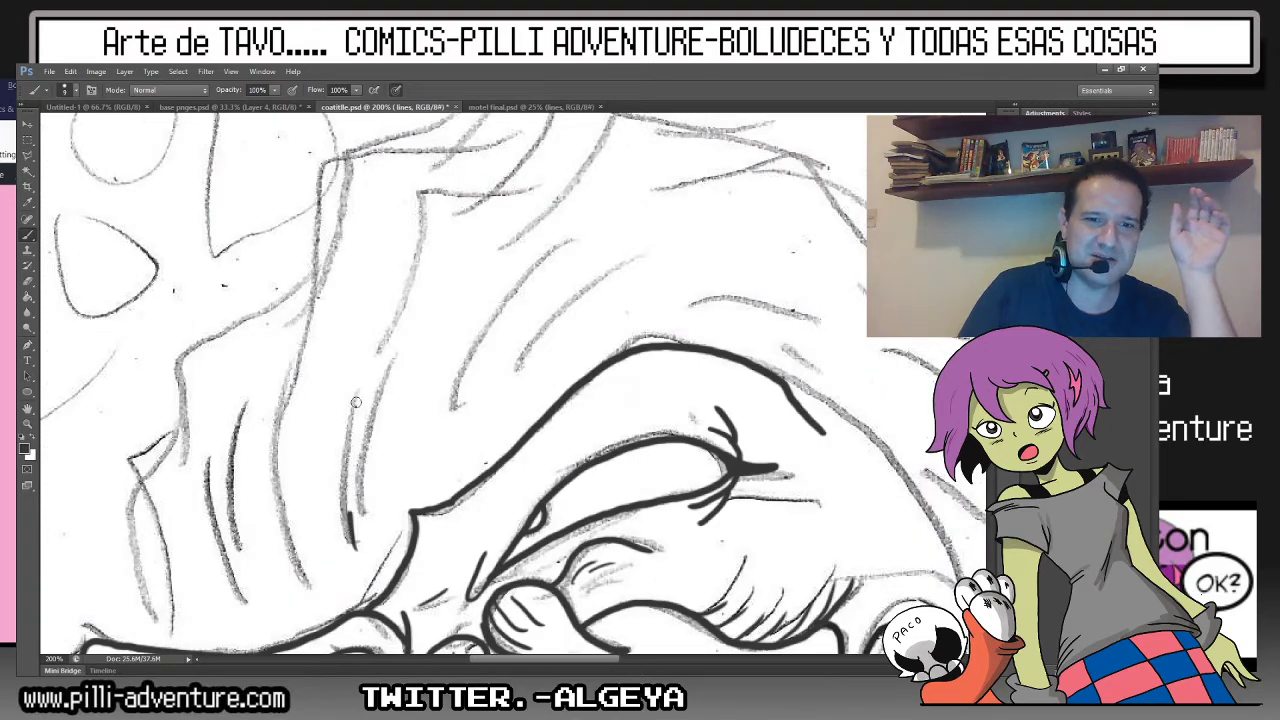
pyautogui.moveTo(355, 402); pyautogui.dragTo(352, 512)
pyautogui.moveTo(364, 456)
pyautogui.mouseDown()
pyautogui.moveTo(406, 318)
pyautogui.moveTo(421, 197)
pyautogui.mouseUp()
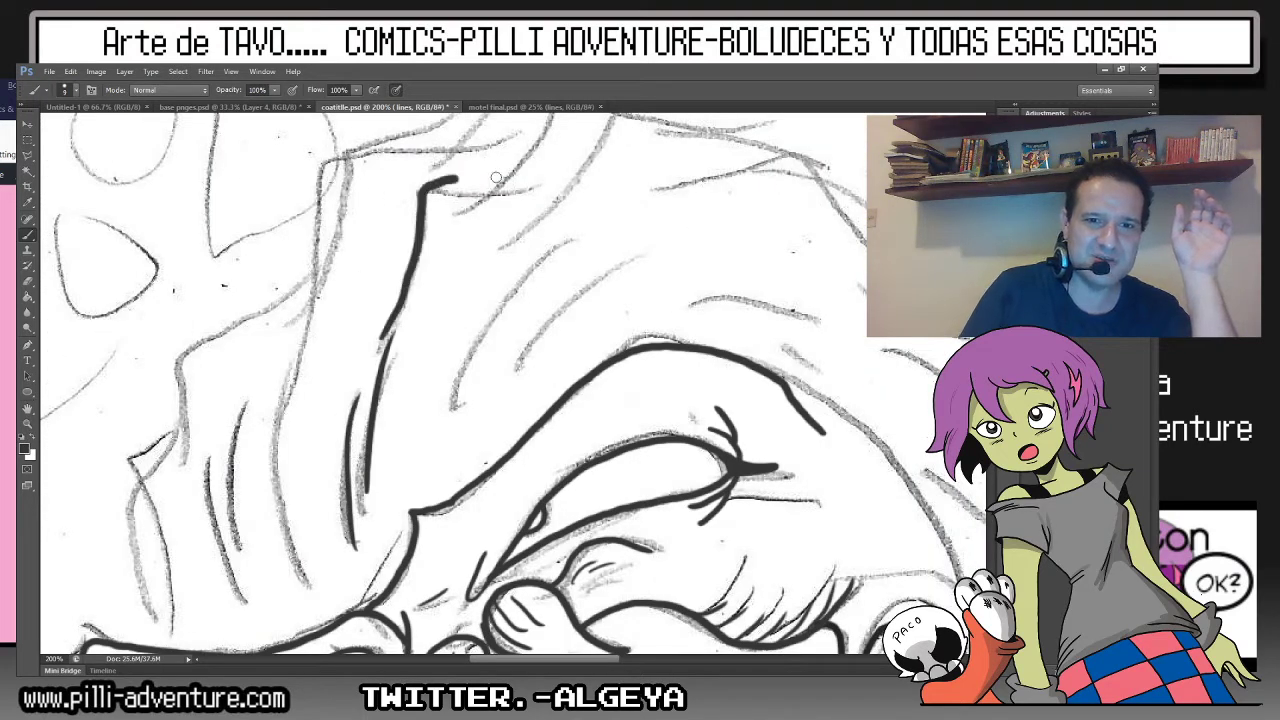
pyautogui.moveTo(496, 178); pyautogui.dragTo(592, 160)
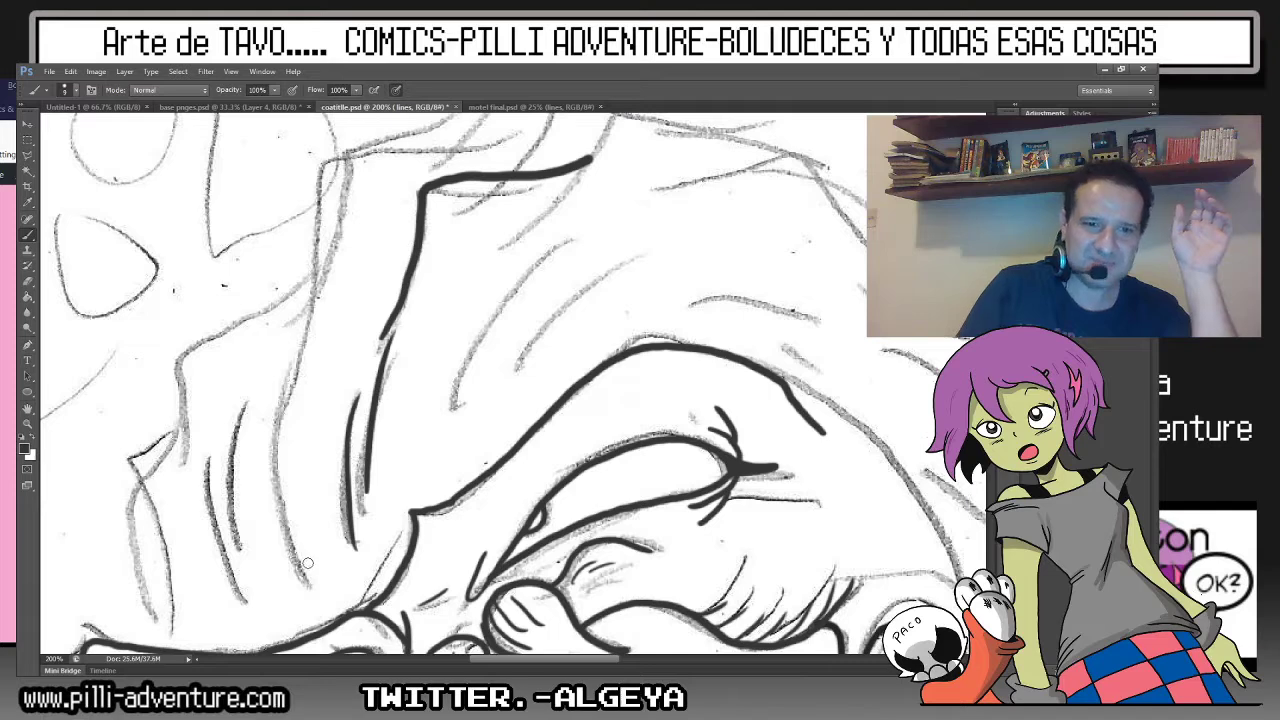
pyautogui.moveTo(308, 563)
pyautogui.mouseDown()
pyautogui.moveTo(278, 415)
pyautogui.moveTo(333, 198)
pyautogui.moveTo(427, 151)
pyautogui.moveTo(505, 157)
pyautogui.moveTo(590, 140)
pyautogui.mouseUp()
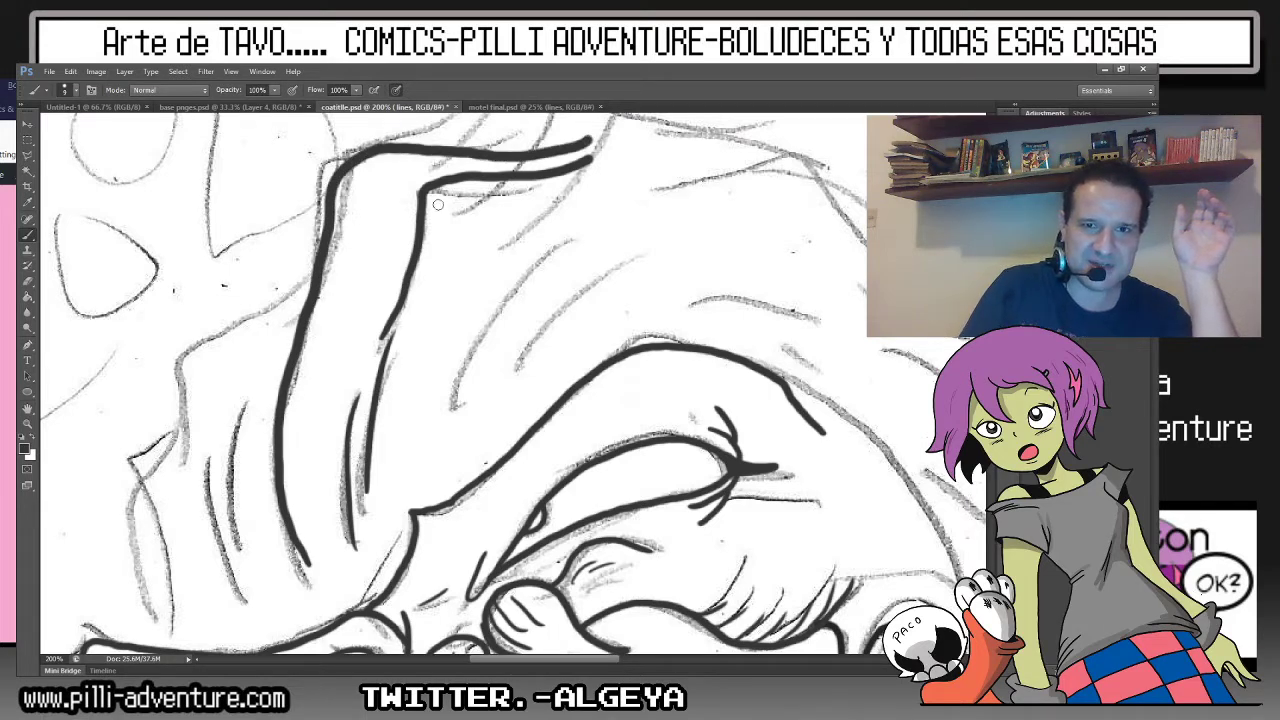
# Trace thick ink outlines over the lower curving pencil forms.
pyautogui.moveTo(182, 472); pyautogui.dragTo(183, 430)
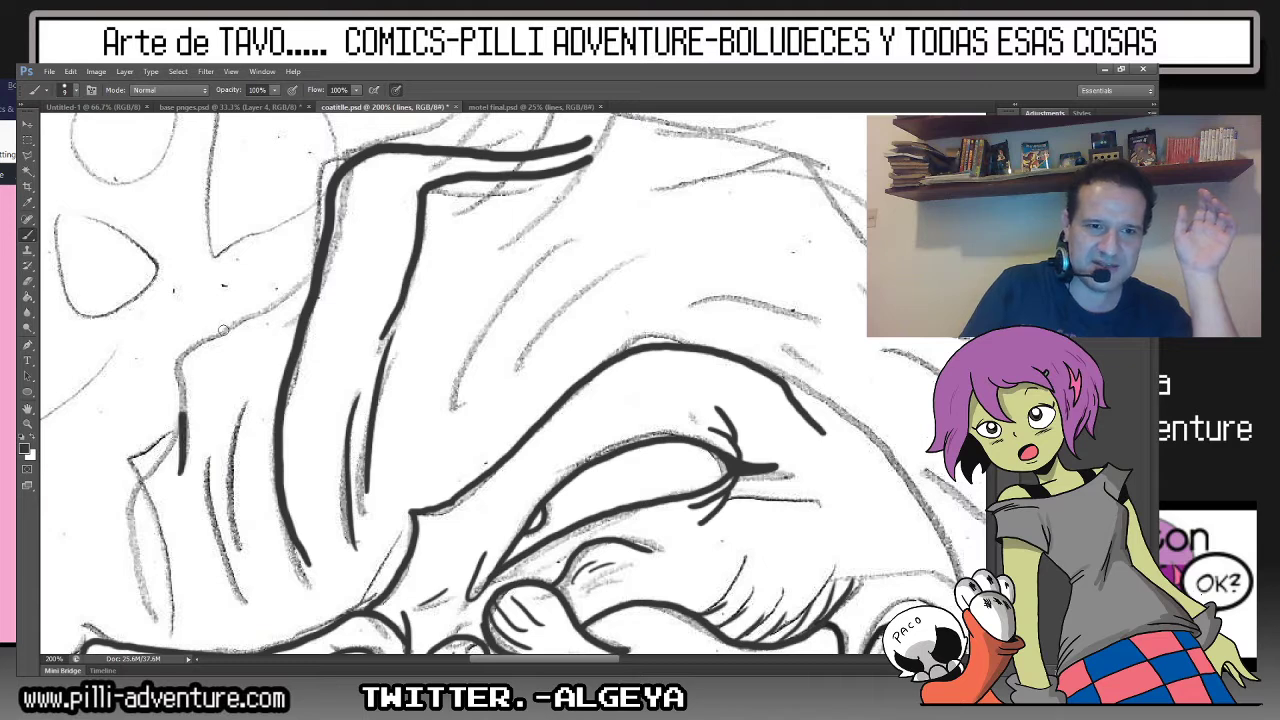
pyautogui.moveTo(223, 330); pyautogui.dragTo(270, 312)
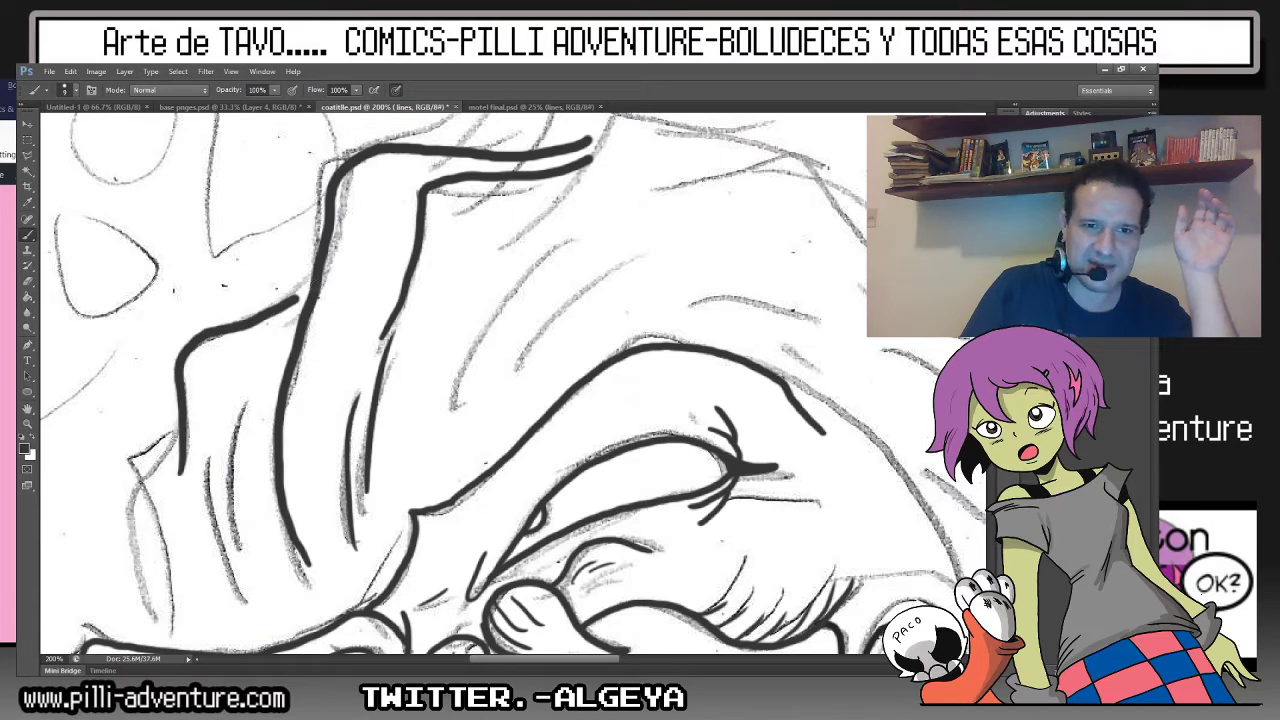
pyautogui.moveTo(253, 563); pyautogui.dragTo(236, 427)
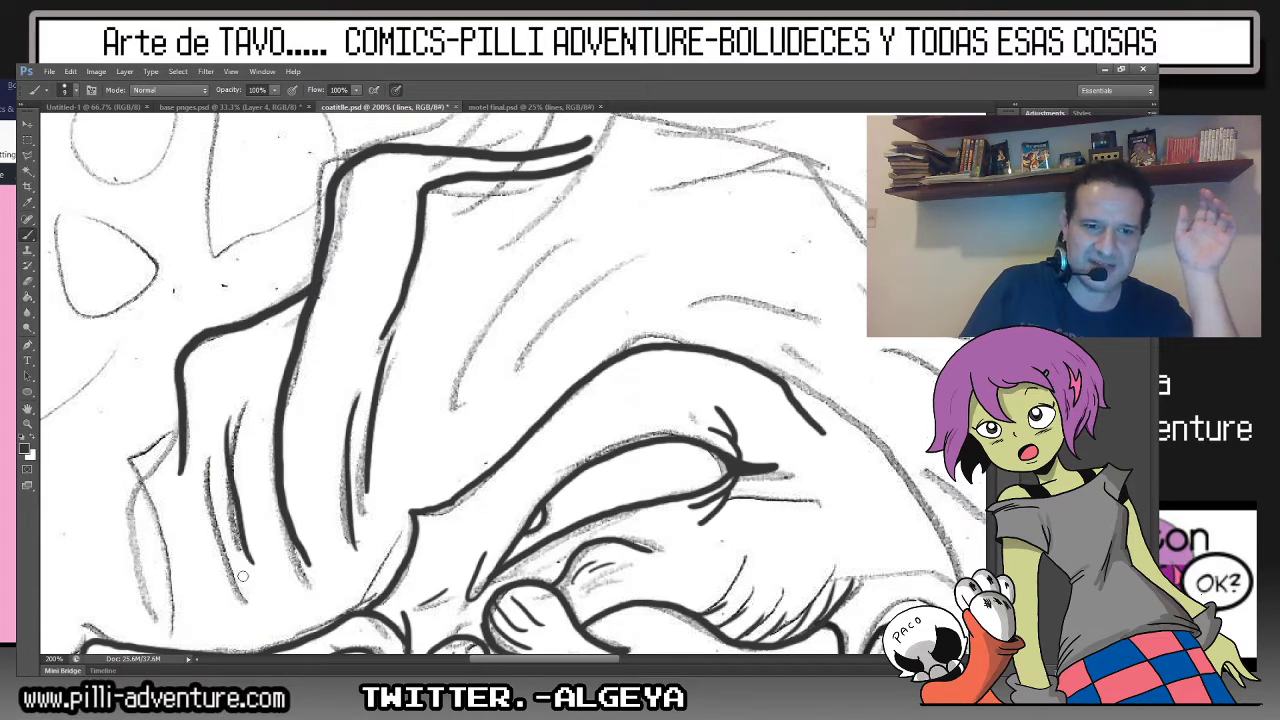
pyautogui.moveTo(200, 363); pyautogui.dragTo(450, 283)
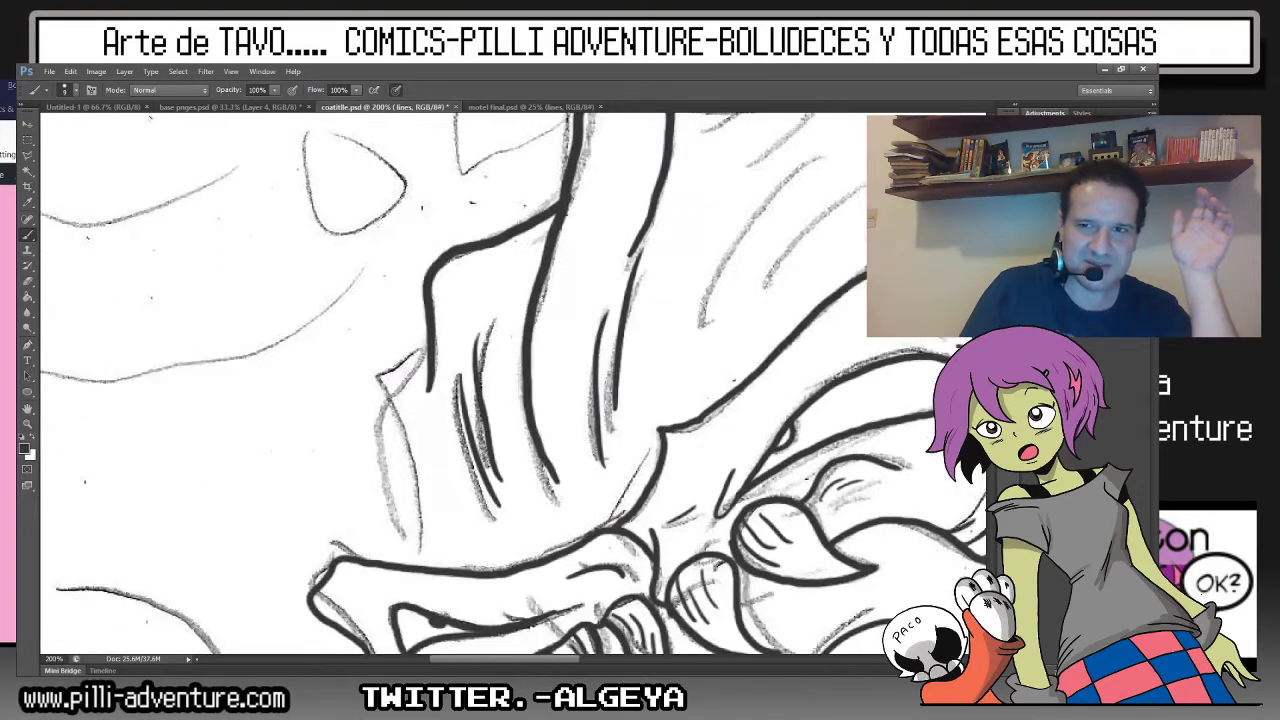
pyautogui.moveTo(432, 342)
pyautogui.mouseDown()
pyautogui.moveTo(380, 376)
pyautogui.moveTo(411, 520)
pyautogui.moveTo(405, 562)
pyautogui.mouseUp()
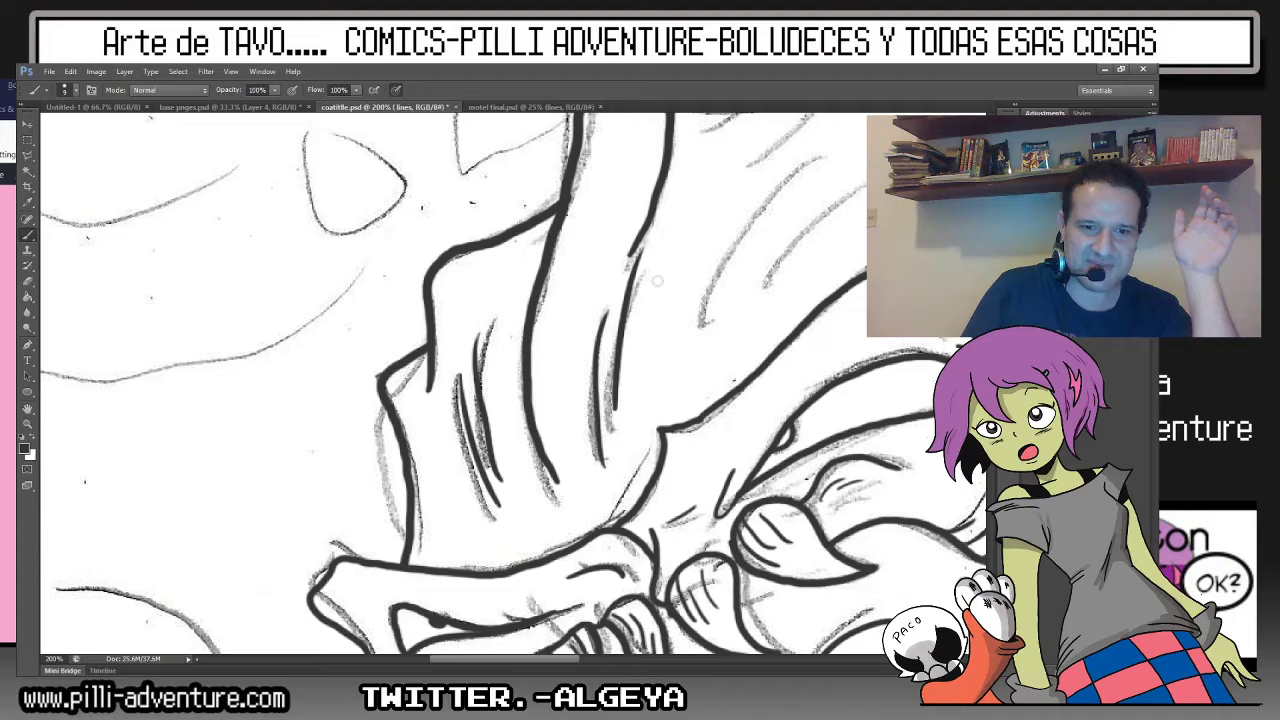
pyautogui.moveTo(683, 392); pyautogui.dragTo(836, 155)
pyautogui.moveTo(760, 250)
pyautogui.mouseDown()
pyautogui.moveTo(822, 190)
pyautogui.moveTo(866, 170)
pyautogui.mouseUp()
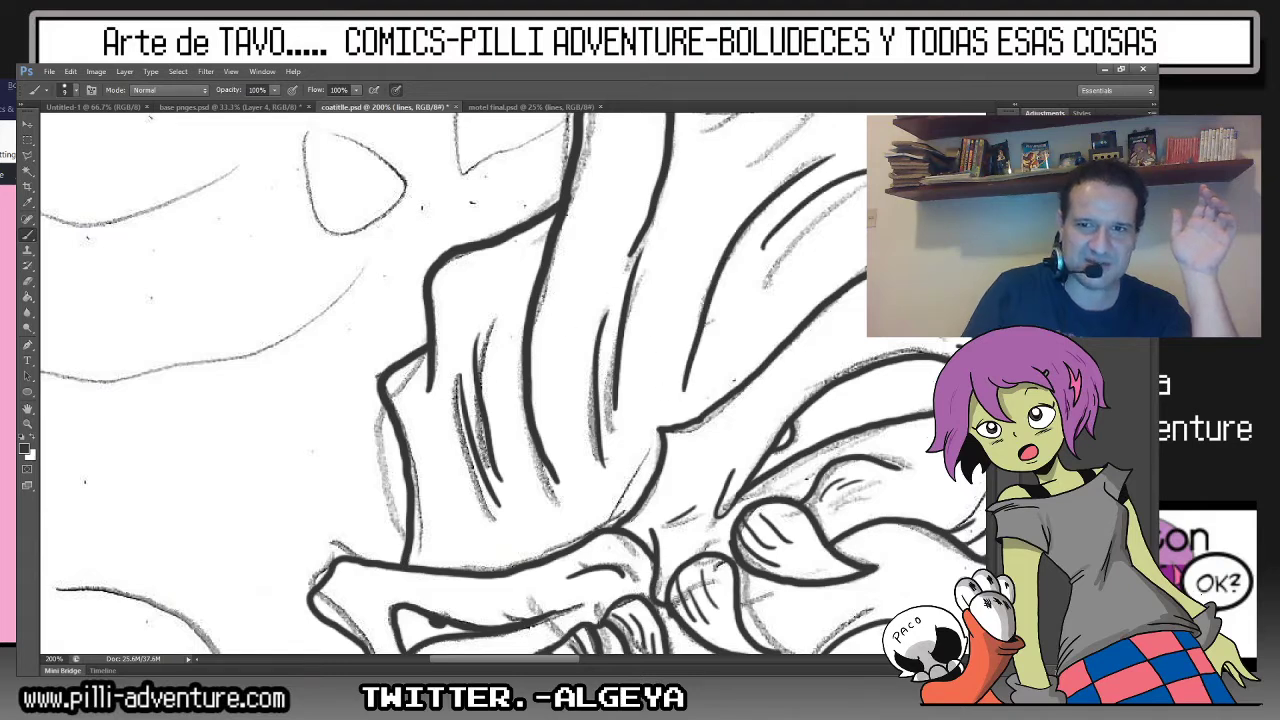
pyautogui.scroll(-15, 513, 383)
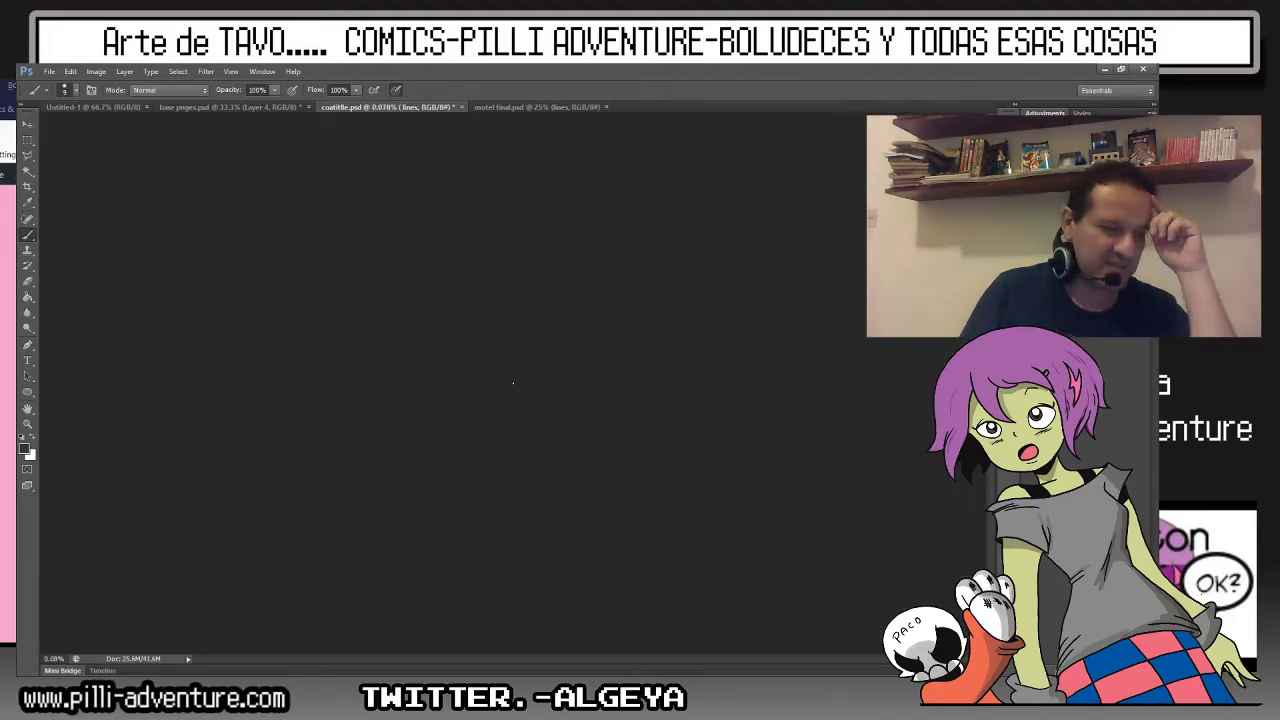
# Ink the hair's top edge, its edge down past the ear, and a line over the crest.
pyautogui.scroll(8, 513, 383)
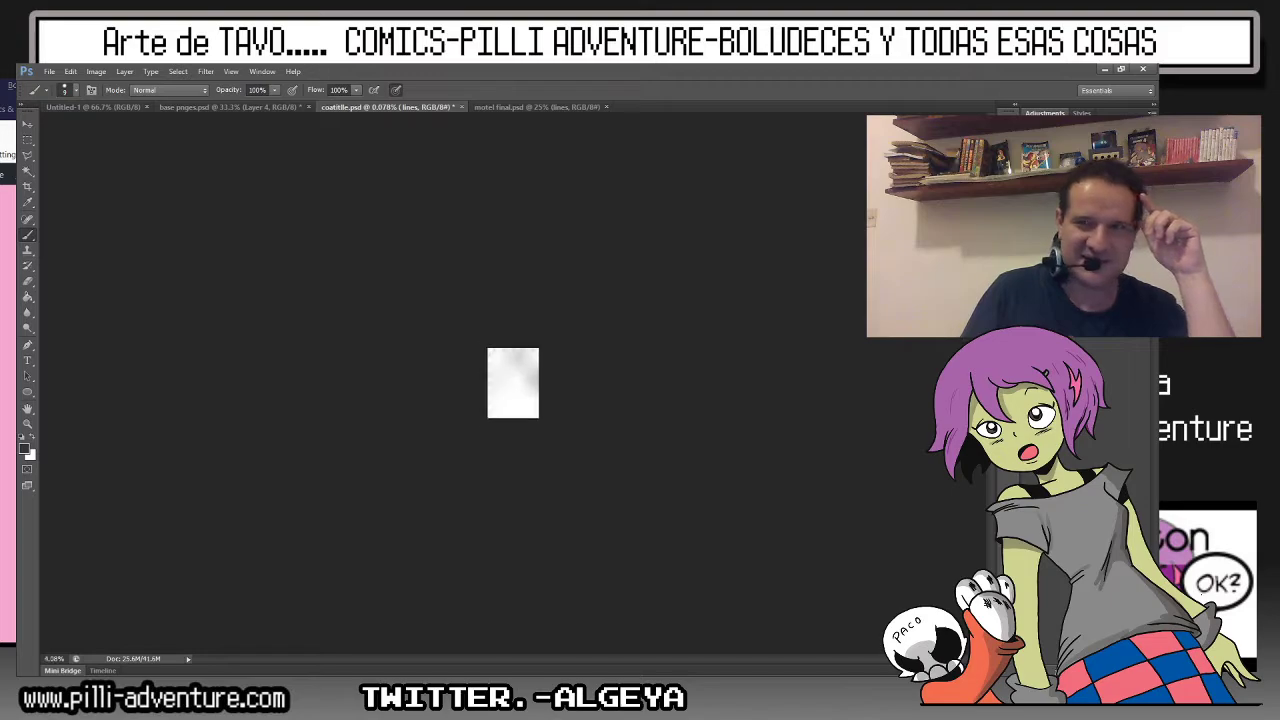
pyautogui.scroll(8, 513, 383)
pyautogui.scroll(2, 513, 383)
pyautogui.scroll(3, 513, 383)
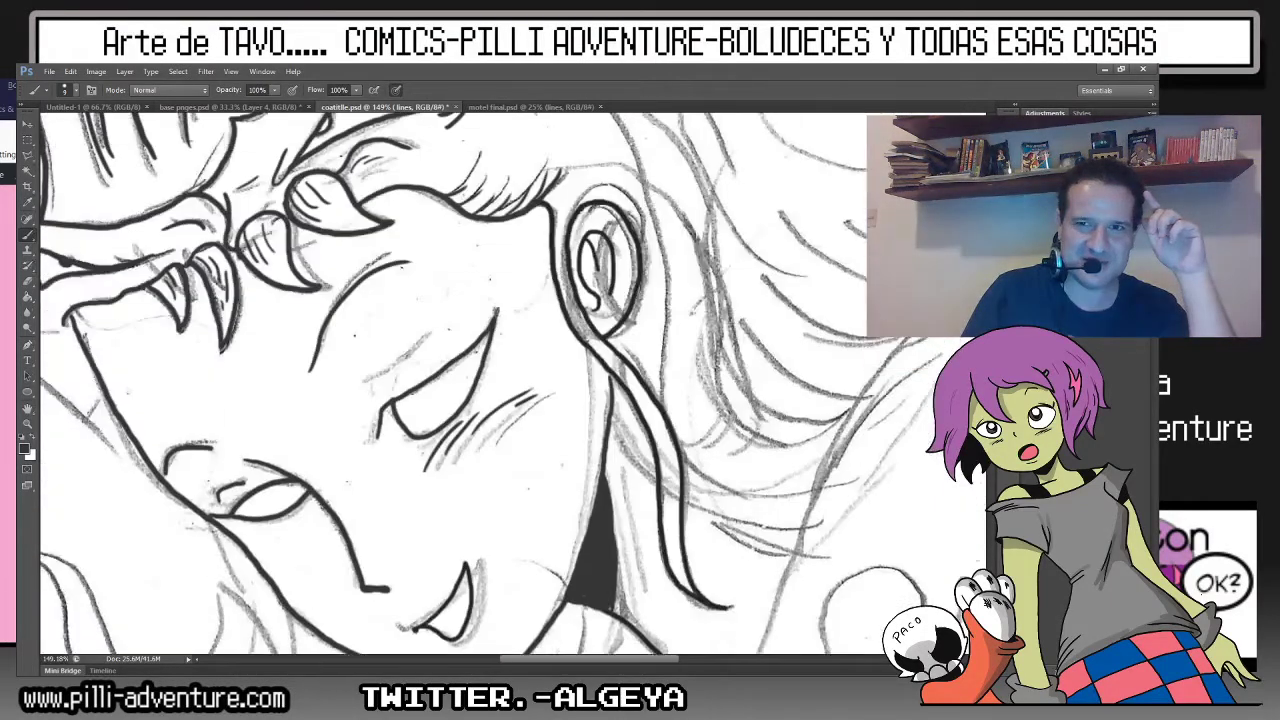
pyautogui.scroll(3, 513, 383)
pyautogui.hscroll(1, 507, 127)
pyautogui.moveTo(330, 146)
pyautogui.mouseDown()
pyautogui.moveTo(537, 164)
pyautogui.moveTo(612, 250)
pyautogui.mouseUp()
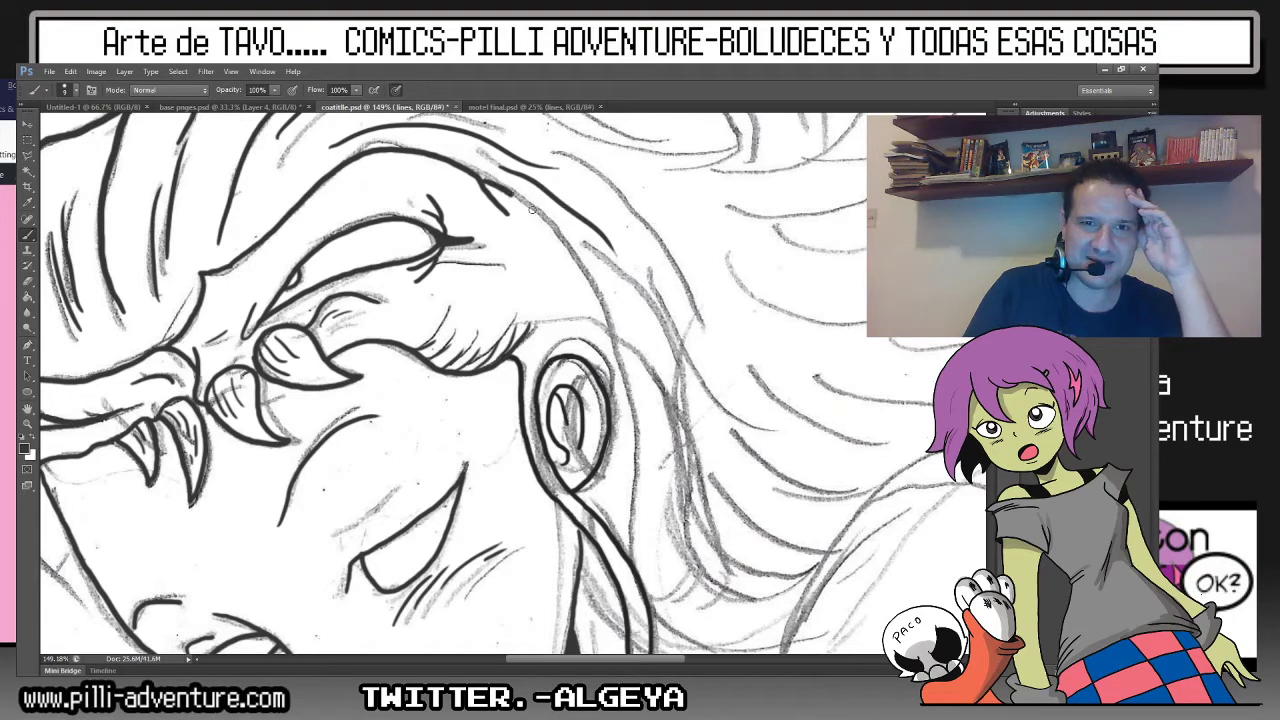
pyautogui.moveTo(510, 192); pyautogui.dragTo(623, 469)
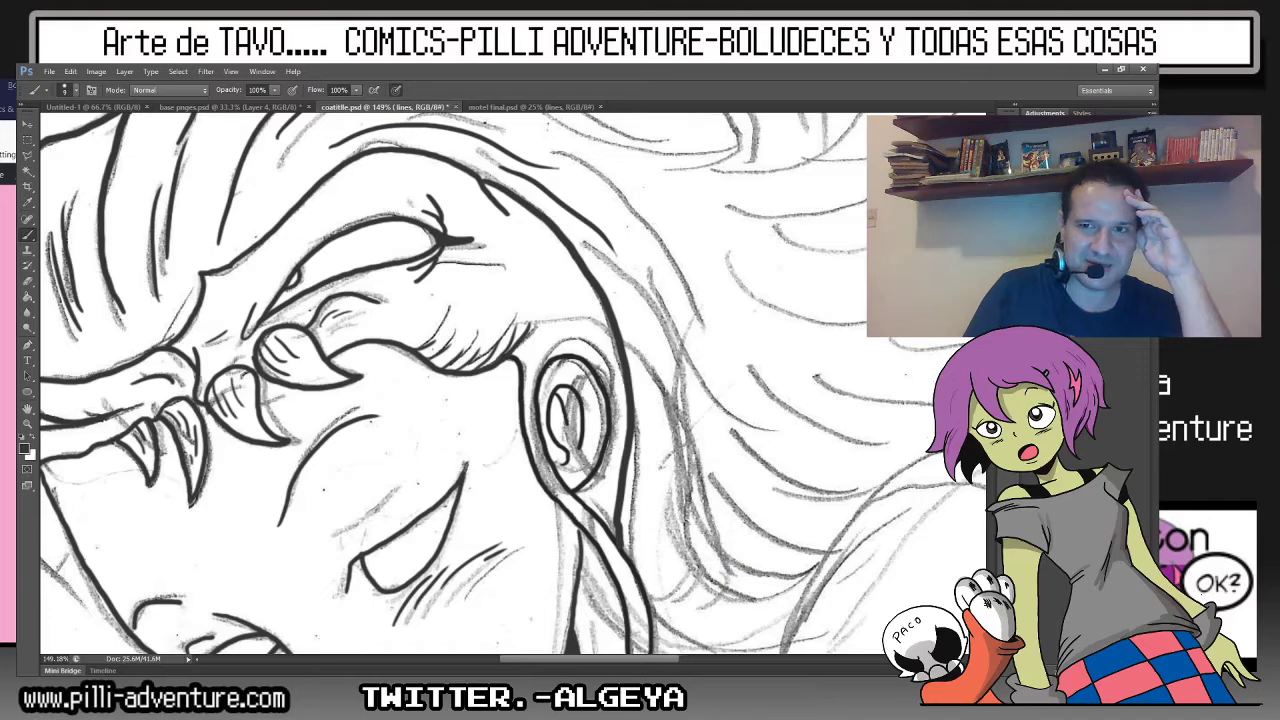
pyautogui.scroll(5, 510, 384)
pyautogui.moveTo(293, 413); pyautogui.dragTo(730, 453)
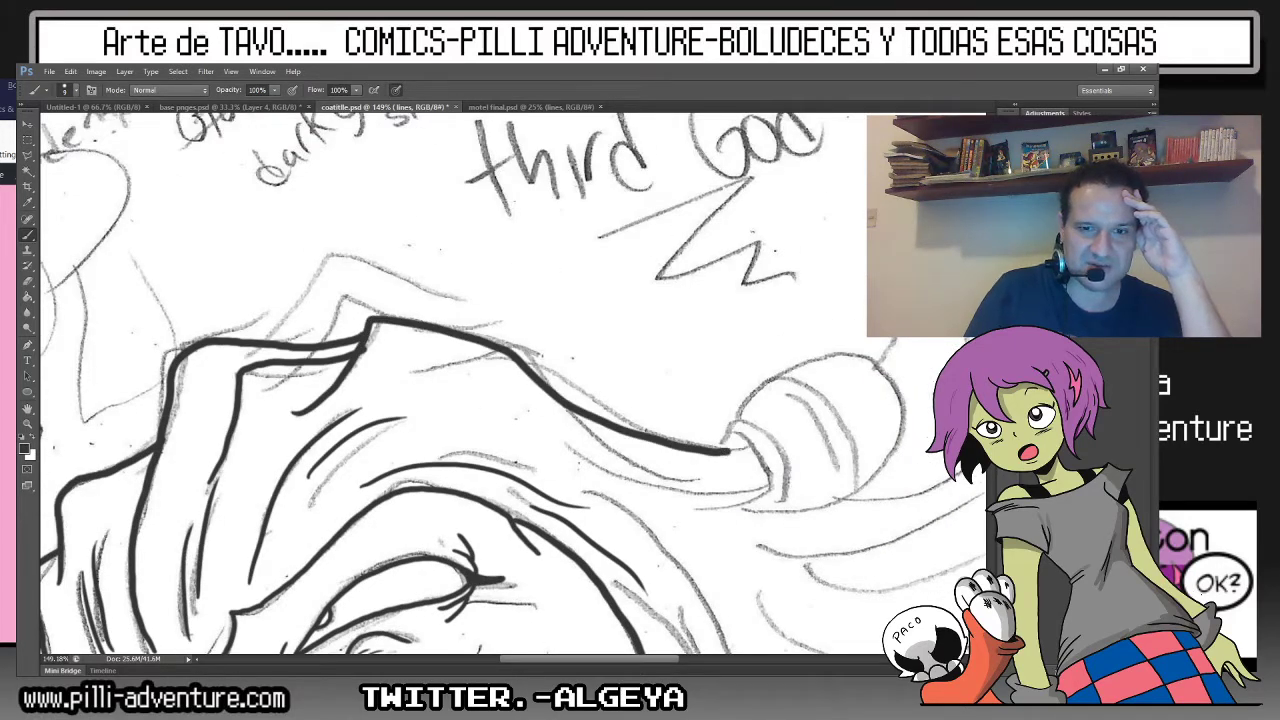
# Add two lines below the hair and ink the crescent's outer and inner curves.
pyautogui.moveTo(437, 385); pyautogui.dragTo(704, 467)
pyautogui.moveTo(596, 466); pyautogui.dragTo(710, 486)
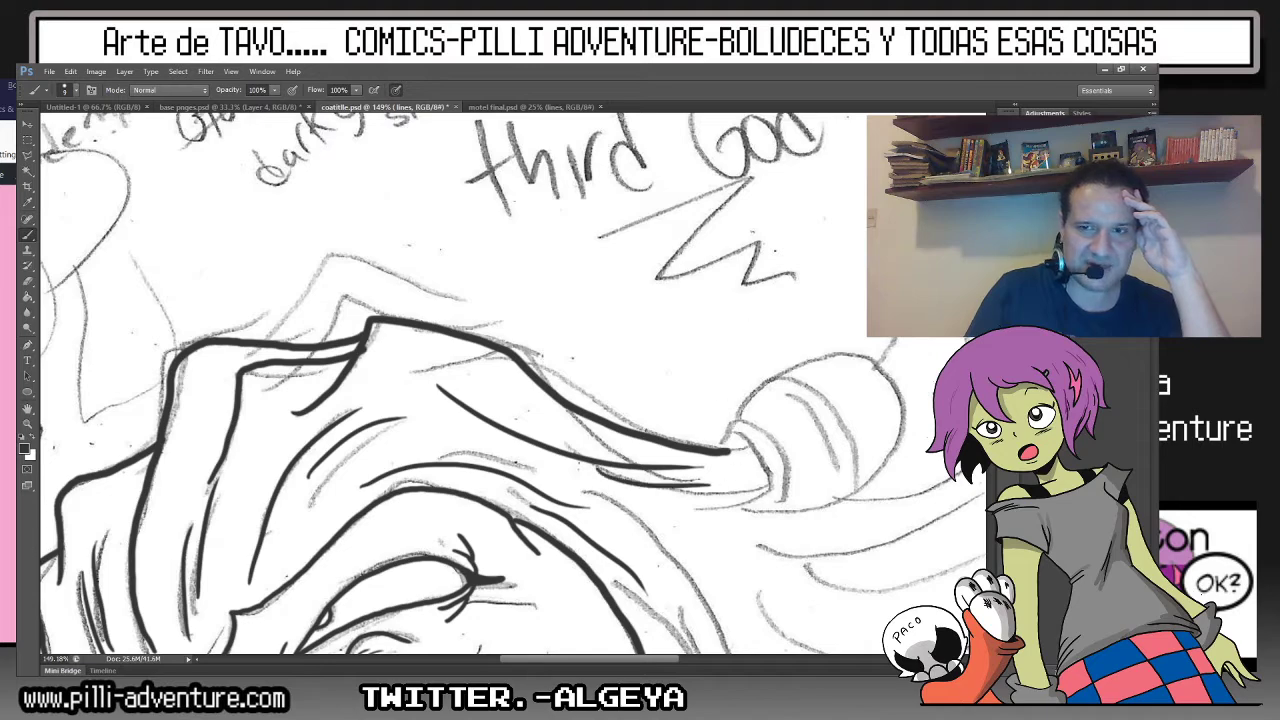
pyautogui.moveTo(1090, 301)
pyautogui.mouseDown()
pyautogui.moveTo(570, 421)
pyautogui.moveTo(470, 421)
pyautogui.mouseUp()
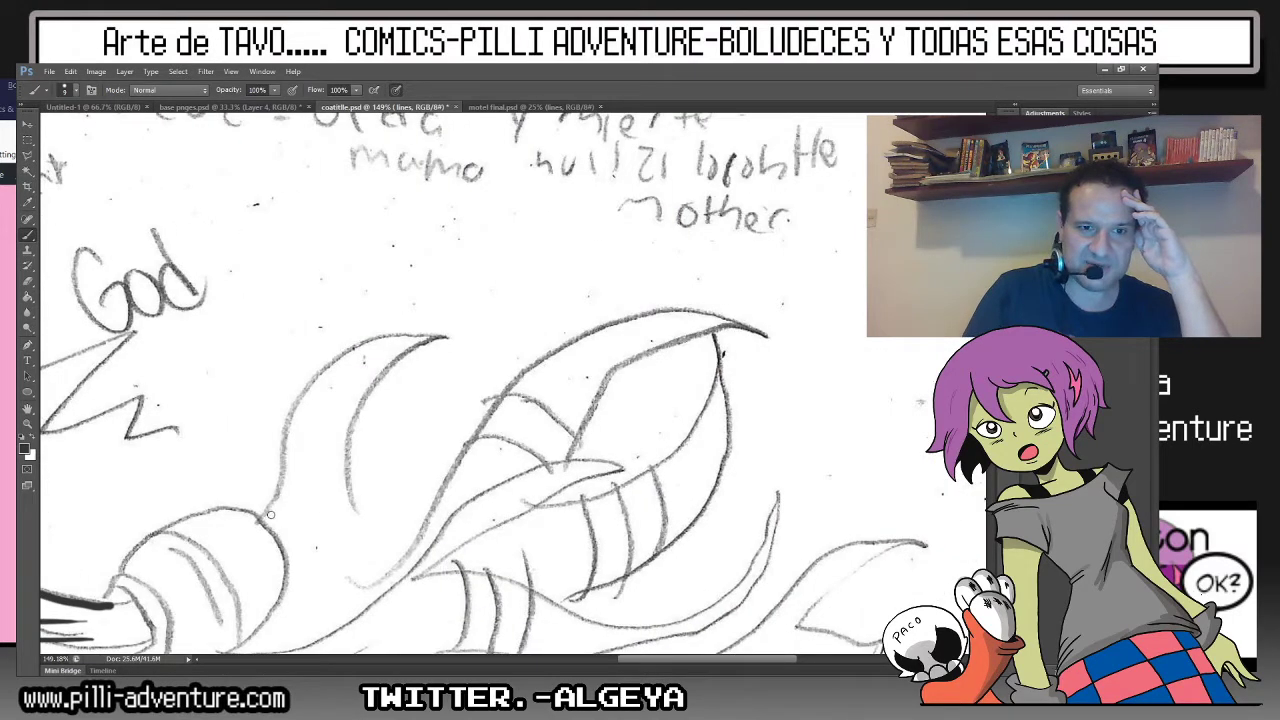
pyautogui.moveTo(260, 517); pyautogui.dragTo(372, 538)
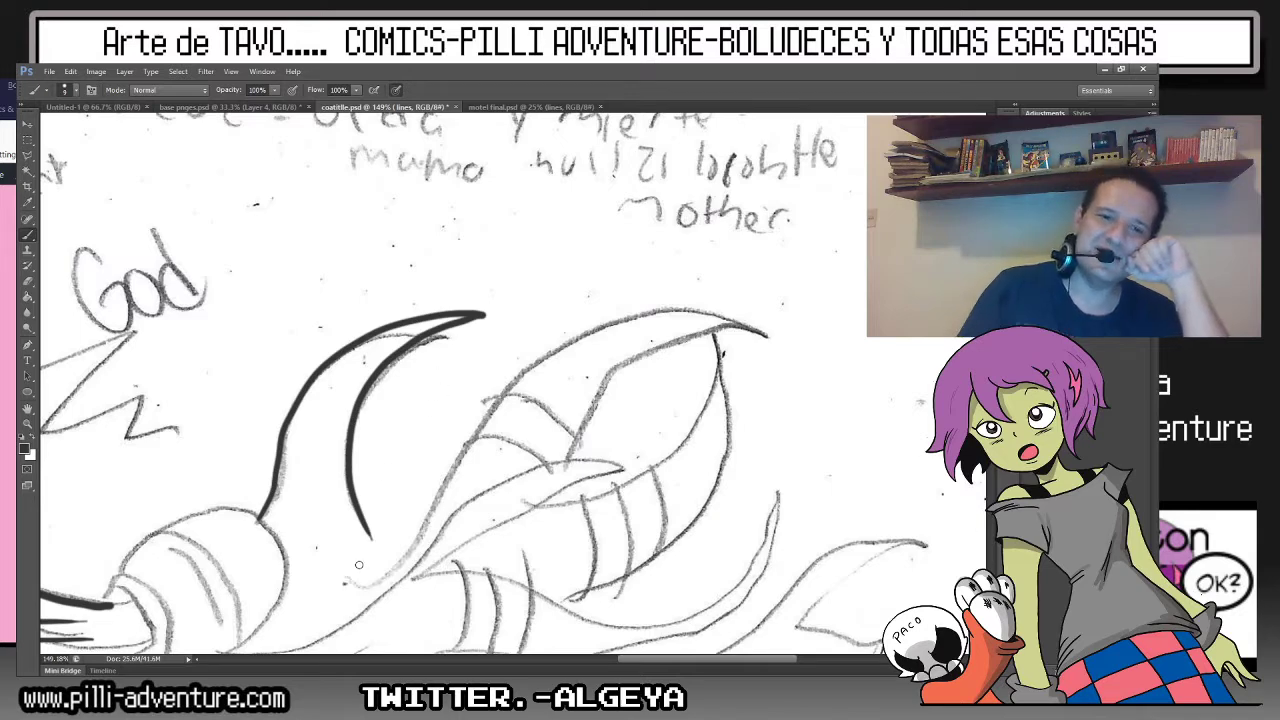
pyautogui.moveTo(343, 584)
pyautogui.mouseDown()
pyautogui.moveTo(431, 406)
pyautogui.moveTo(433, 490)
pyautogui.mouseUp()
# Ink the long pointed horn outline with its dark banded stripes.
pyautogui.moveTo(398, 547)
pyautogui.mouseDown()
pyautogui.moveTo(580, 314)
pyautogui.moveTo(795, 281)
pyautogui.moveTo(580, 476)
pyautogui.mouseUp()
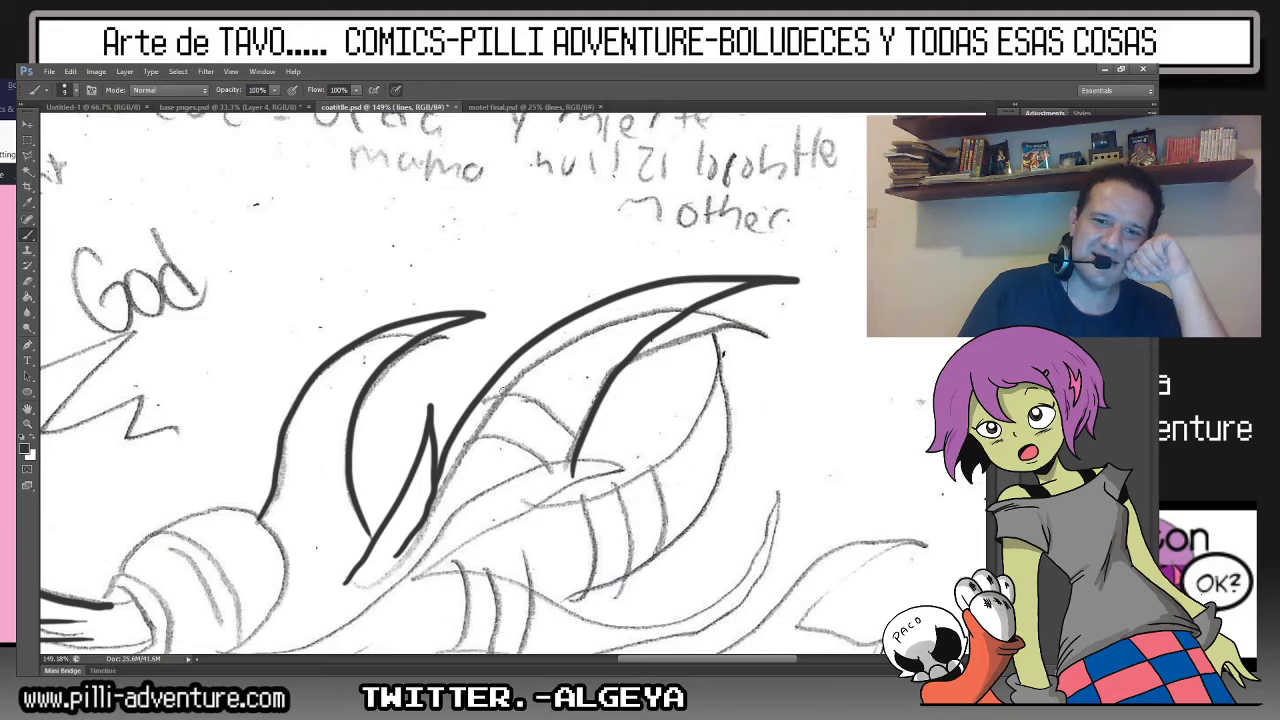
pyautogui.moveTo(490, 390); pyautogui.dragTo(560, 393)
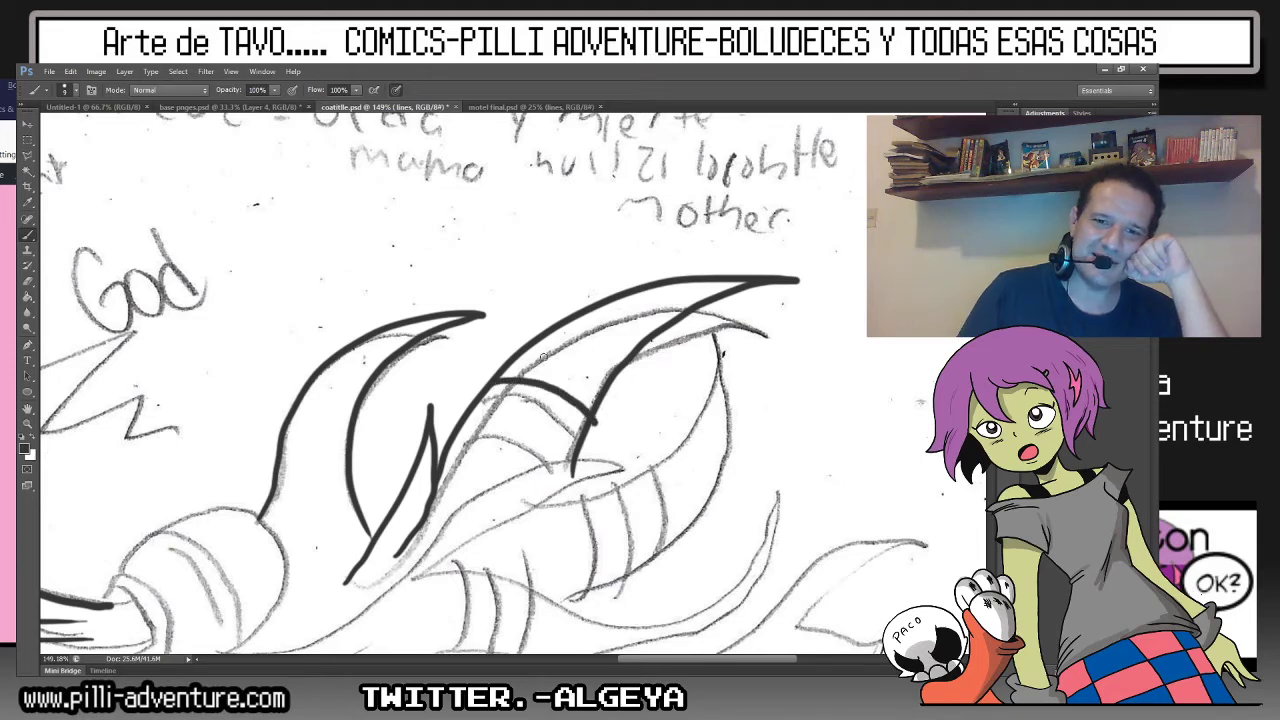
pyautogui.moveTo(523, 345)
pyautogui.mouseDown()
pyautogui.moveTo(577, 356)
pyautogui.moveTo(604, 333)
pyautogui.mouseUp()
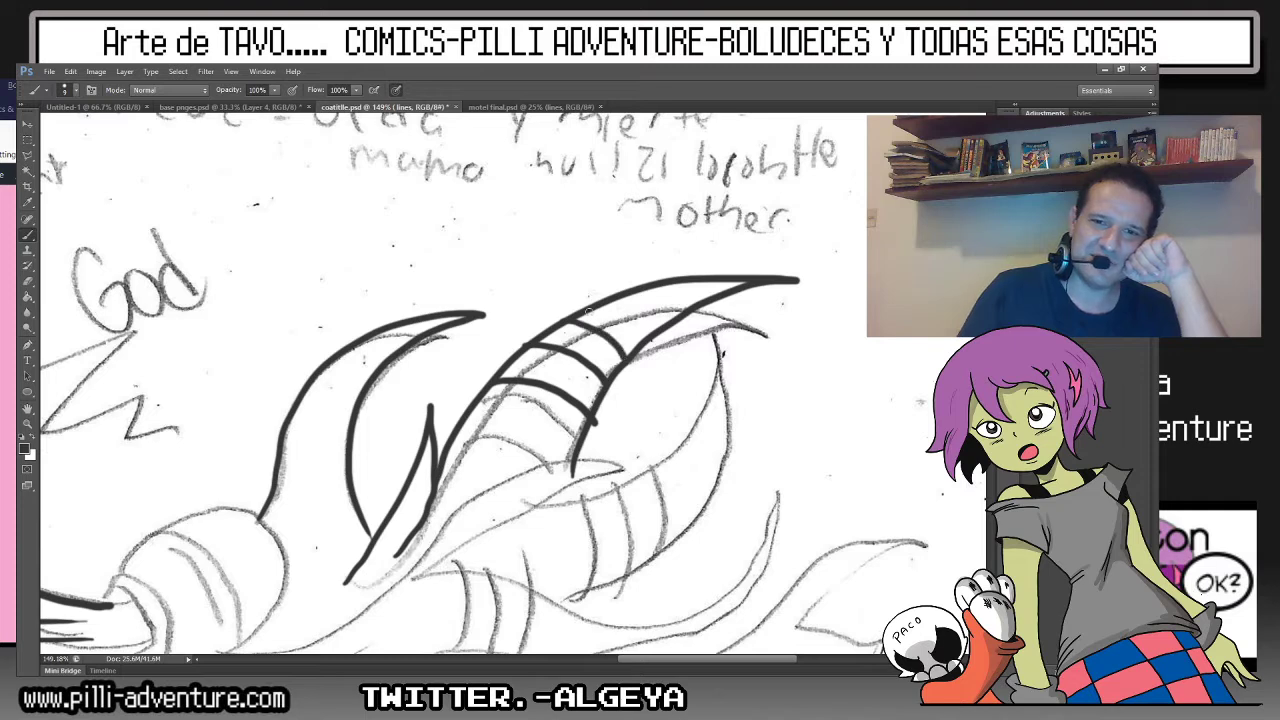
pyautogui.moveTo(528, 380); pyautogui.dragTo(600, 322)
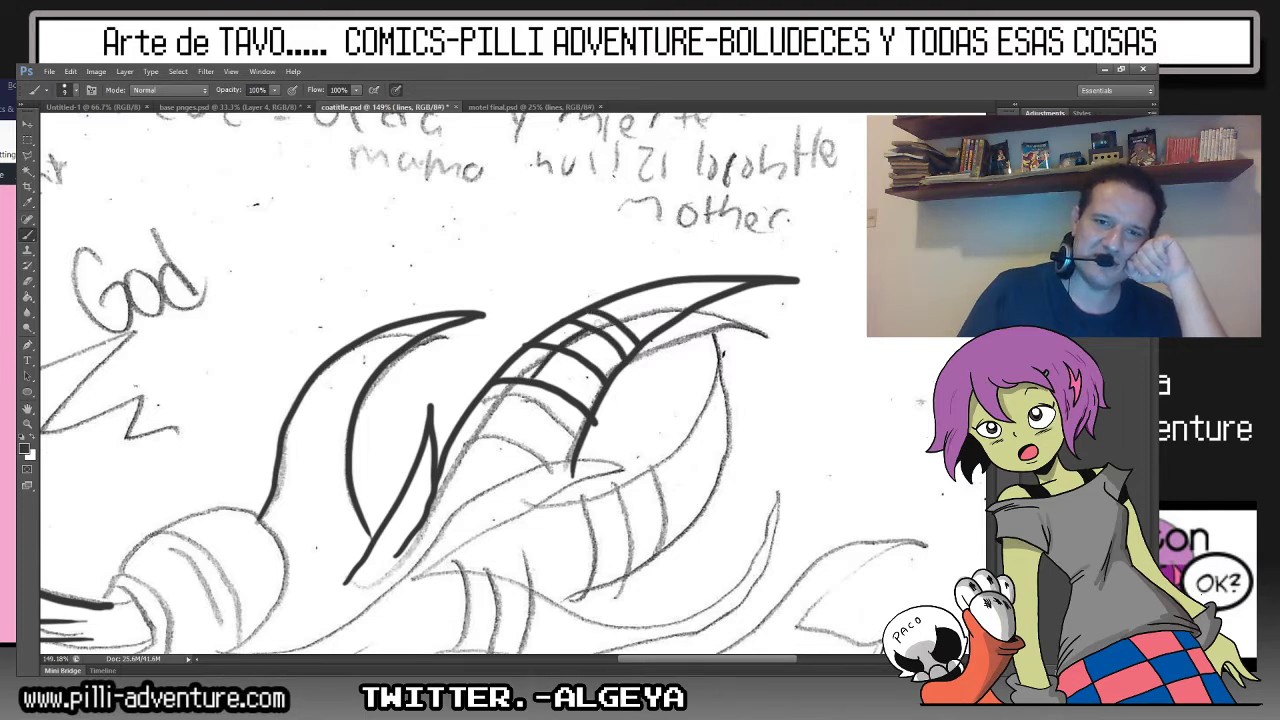
pyautogui.moveTo(548, 373); pyautogui.dragTo(617, 323)
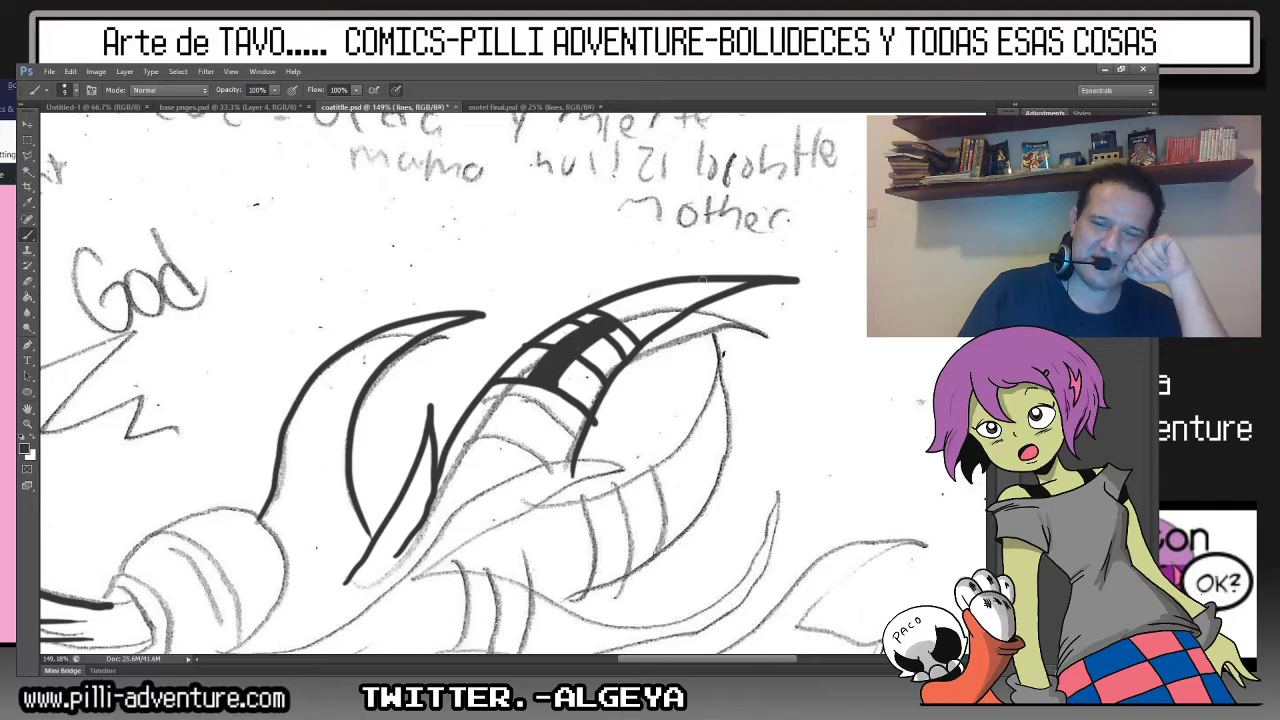
# Ink the looping eye outline with hatching under it and a stroke inside.
pyautogui.moveTo(562, 475); pyautogui.dragTo(517, 288)
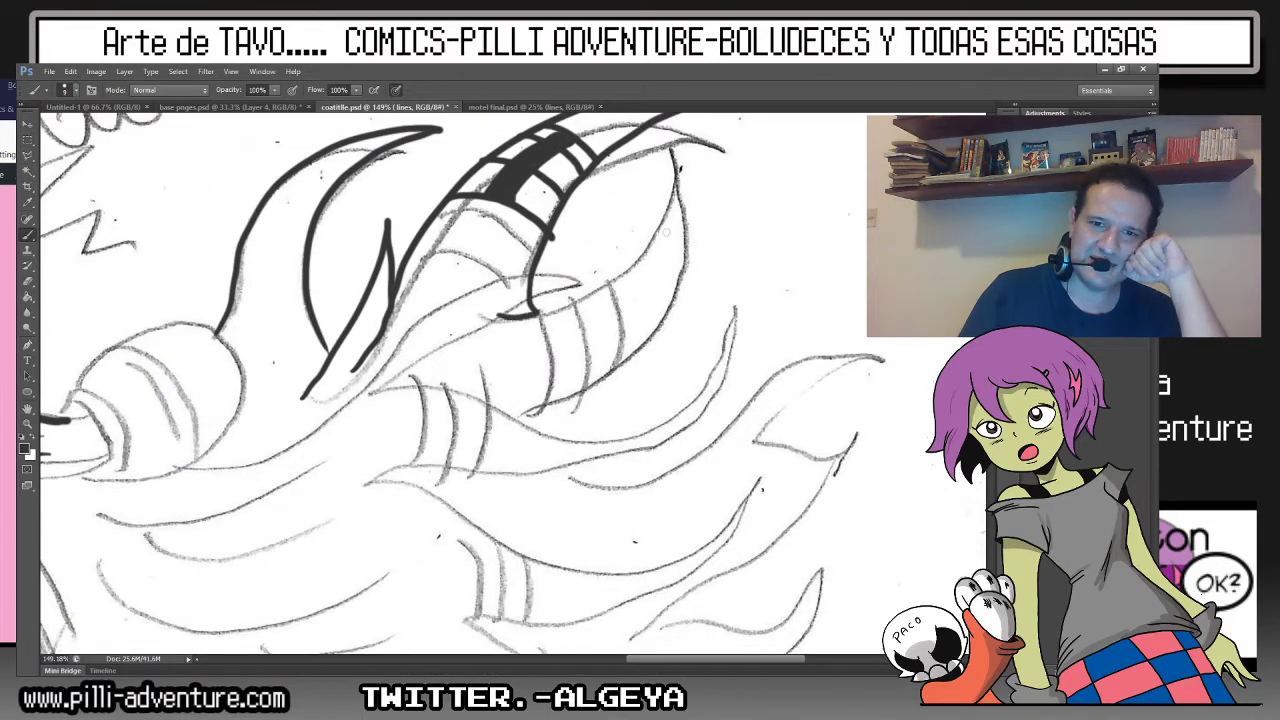
pyautogui.moveTo(578, 278)
pyautogui.mouseDown()
pyautogui.moveTo(488, 390)
pyautogui.moveTo(558, 323)
pyautogui.moveTo(591, 341)
pyautogui.moveTo(614, 334)
pyautogui.mouseUp()
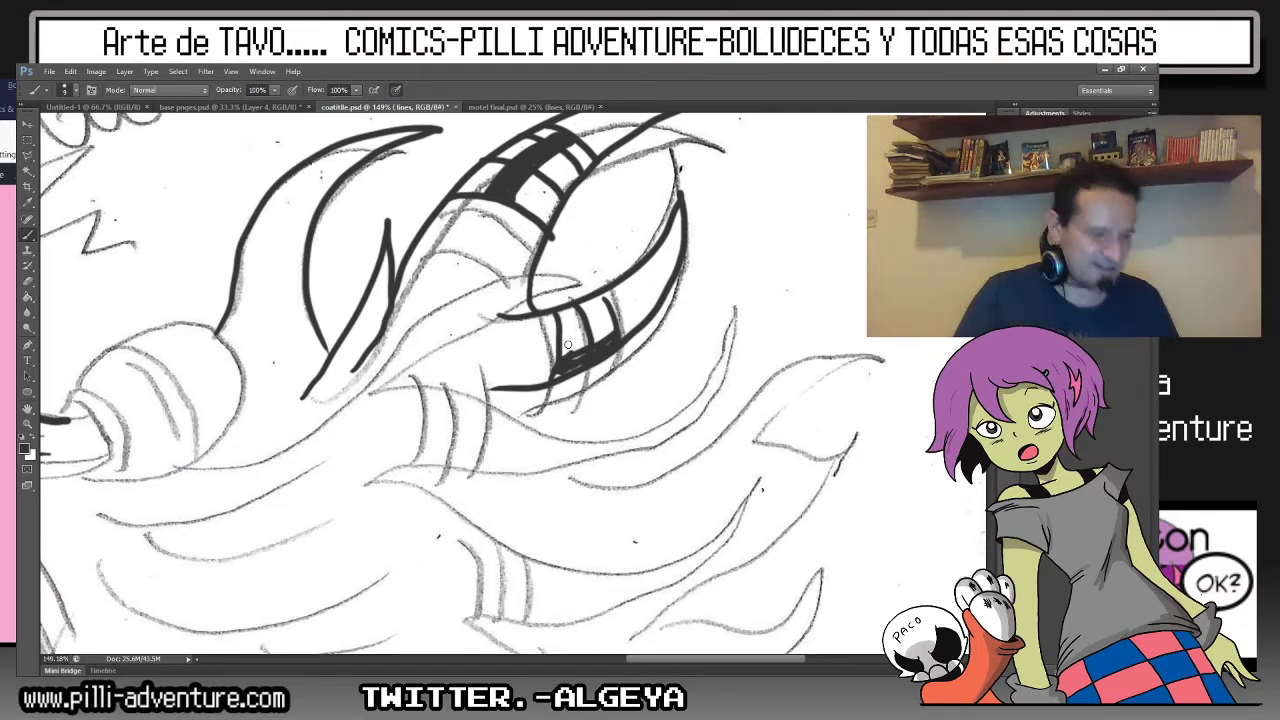
pyautogui.moveTo(558, 373); pyautogui.dragTo(590, 360)
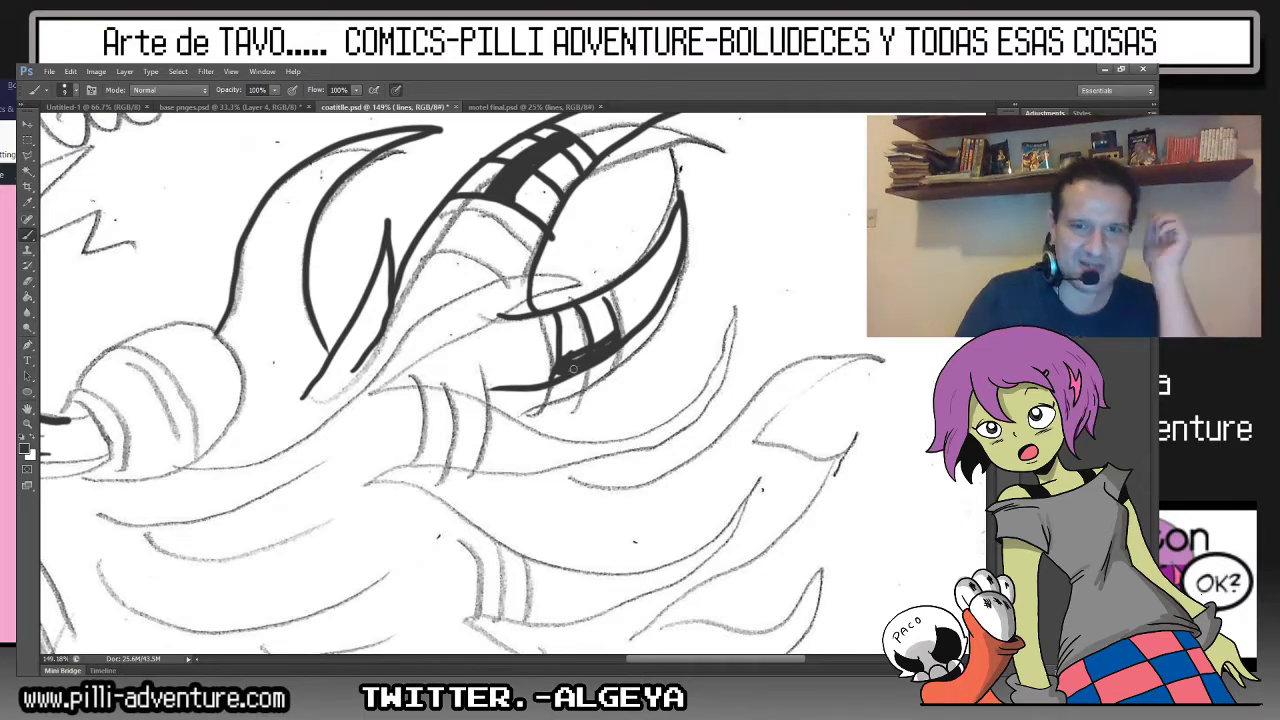
pyautogui.moveTo(565, 369)
pyautogui.mouseDown()
pyautogui.moveTo(557, 376)
pyautogui.moveTo(583, 355)
pyautogui.mouseUp()
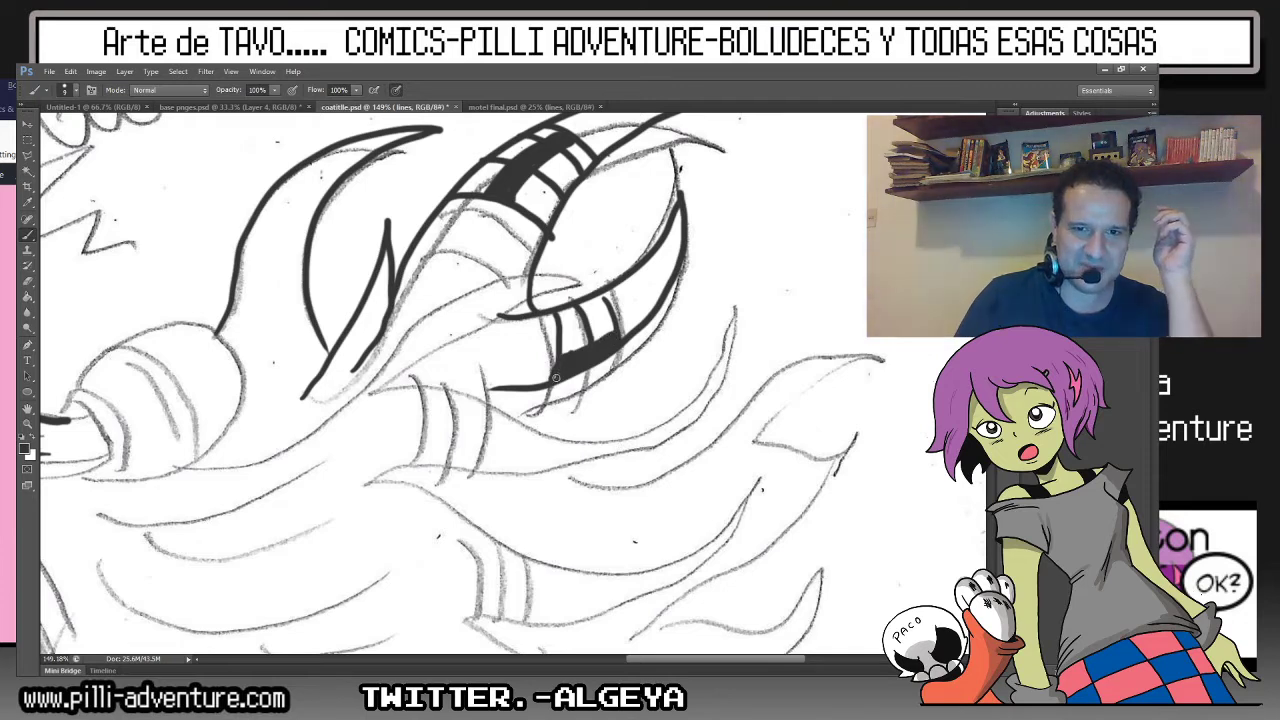
pyautogui.moveTo(531, 272)
pyautogui.mouseDown()
pyautogui.moveTo(598, 222)
pyautogui.moveTo(566, 296)
pyautogui.mouseUp()
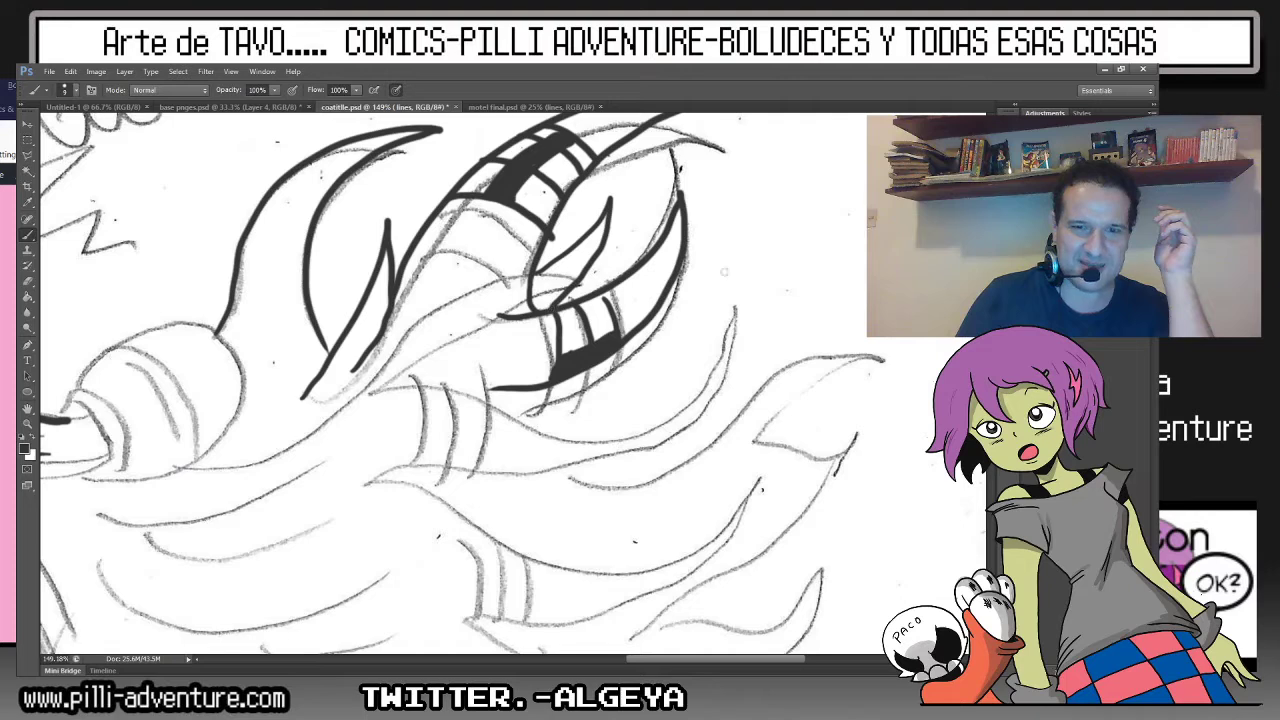
# Ink a long stroke along the hair curve, then undo it.
pyautogui.scroll(-1, 640, 272)
pyautogui.scroll(-1, 560, 272)
pyautogui.scroll(-1, 479, 273)
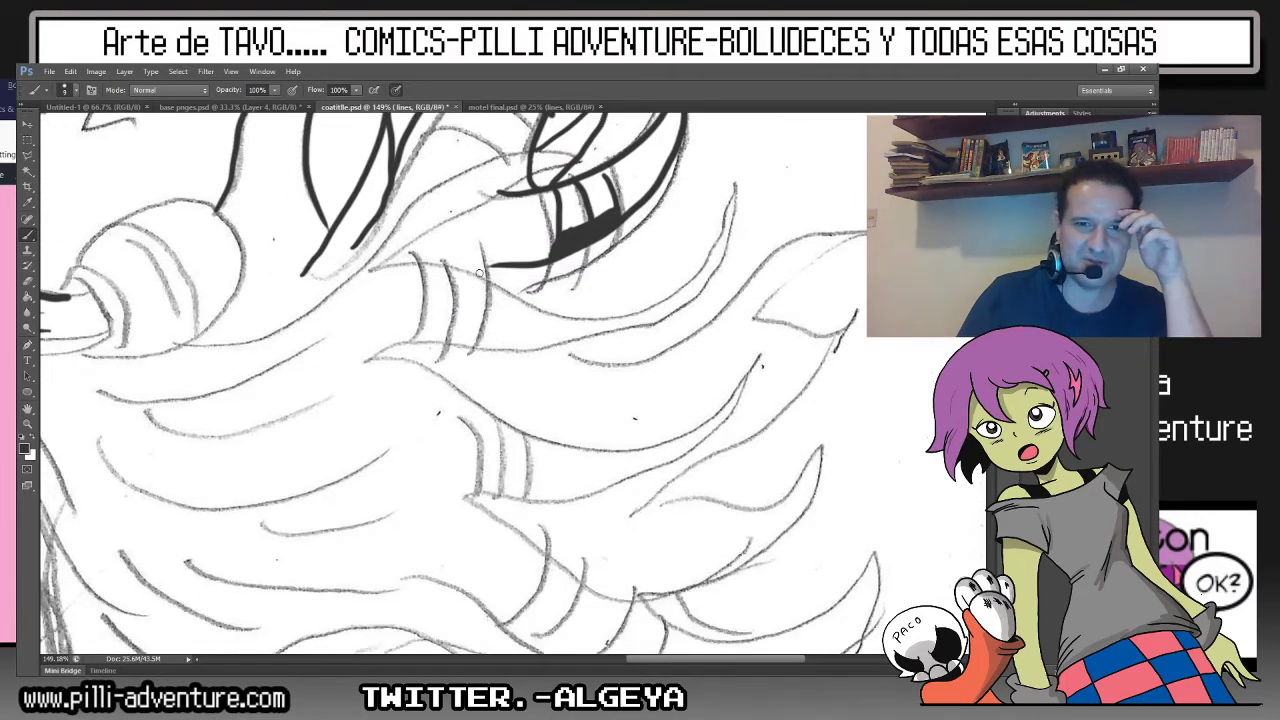
pyautogui.moveTo(428, 265)
pyautogui.mouseDown()
pyautogui.moveTo(562, 308)
pyautogui.moveTo(650, 300)
pyautogui.moveTo(727, 189)
pyautogui.moveTo(710, 245)
pyautogui.mouseUp()
pyautogui.moveTo(729, 188); pyautogui.dragTo(716, 258)
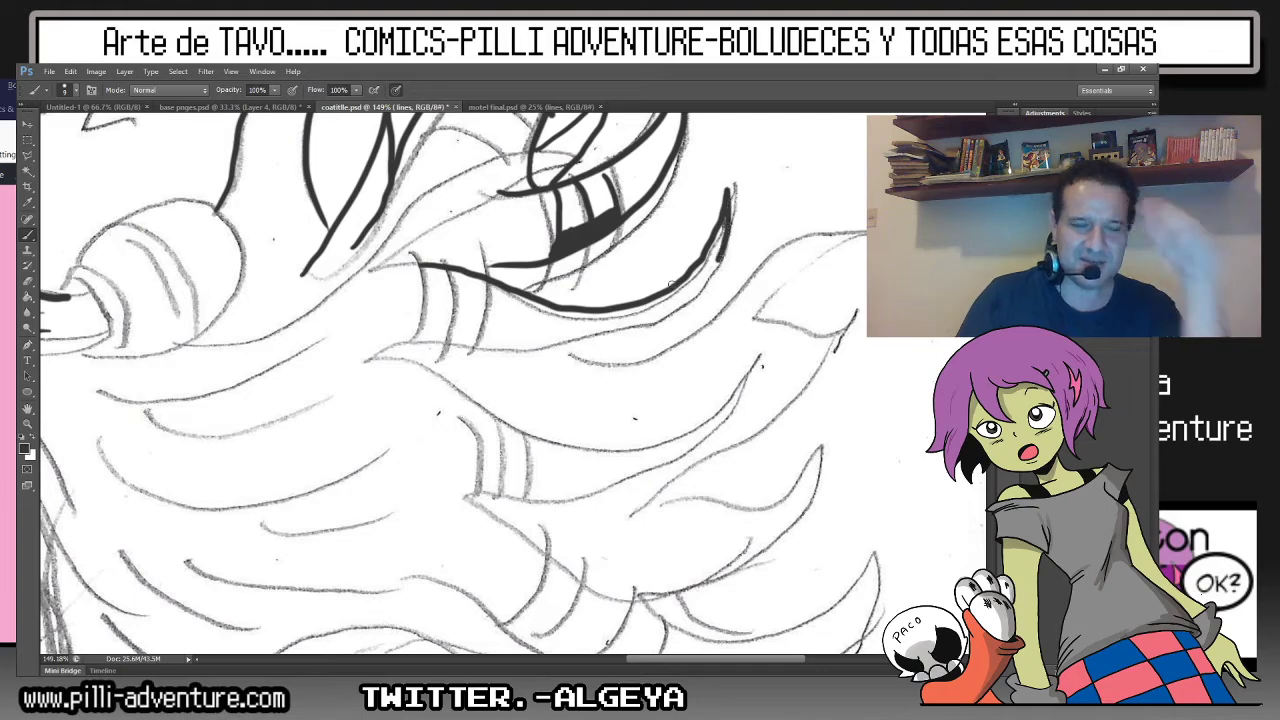
pyautogui.hotkey('ctrl', 'z')
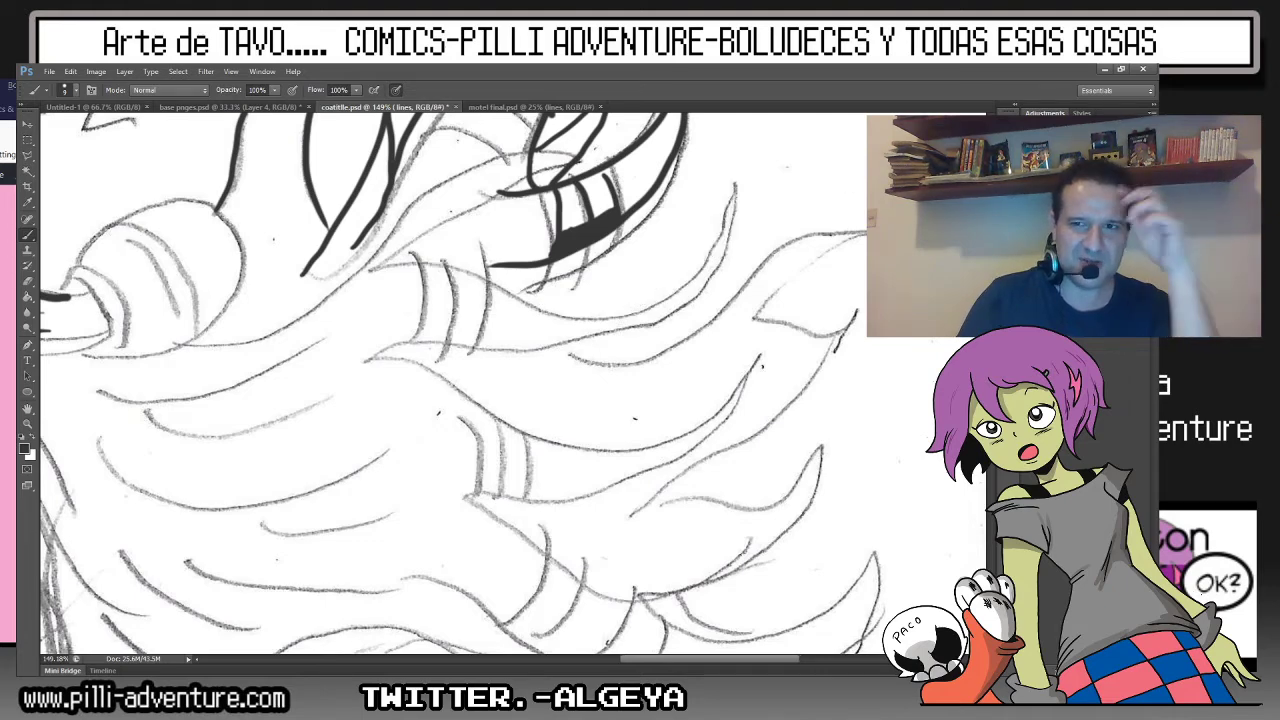
# Ink the ring's rim, inner curve and band line, filling its inner band black.
pyautogui.moveTo(625, 293)
pyautogui.mouseDown()
pyautogui.moveTo(901, 543)
pyautogui.moveTo(965, 388)
pyautogui.mouseUp()
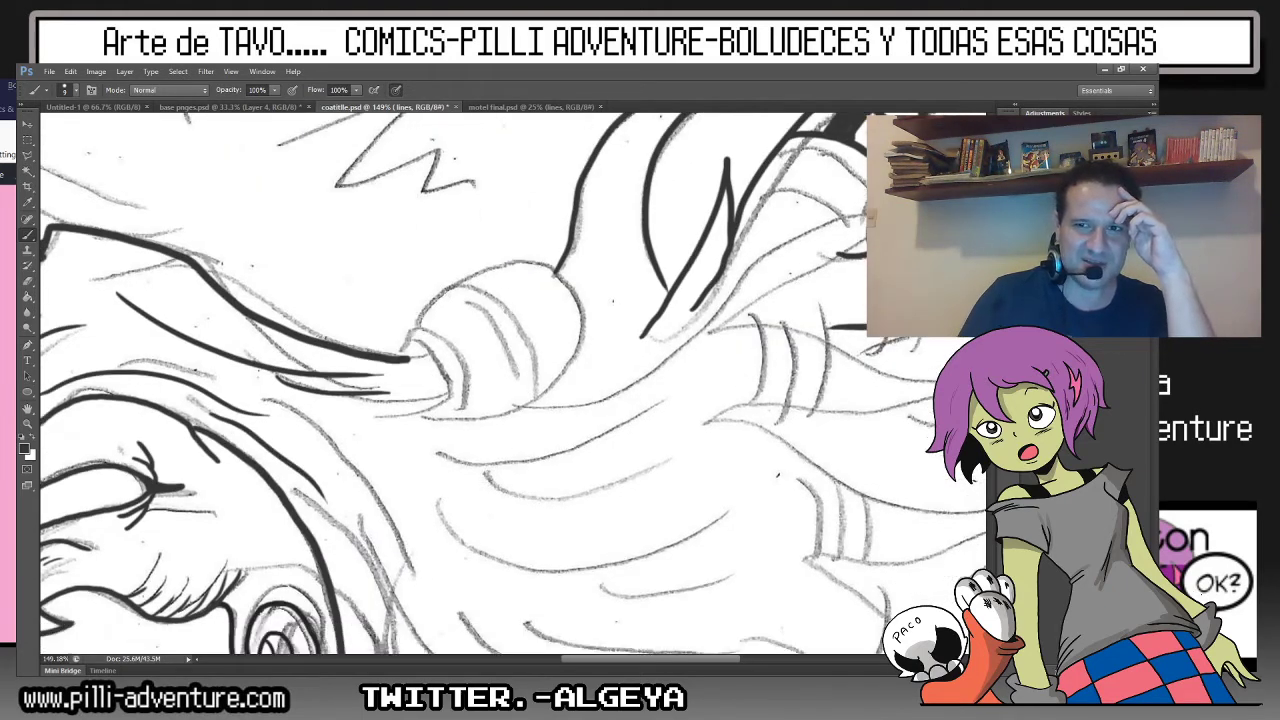
pyautogui.hotkey('ctrl', '+')
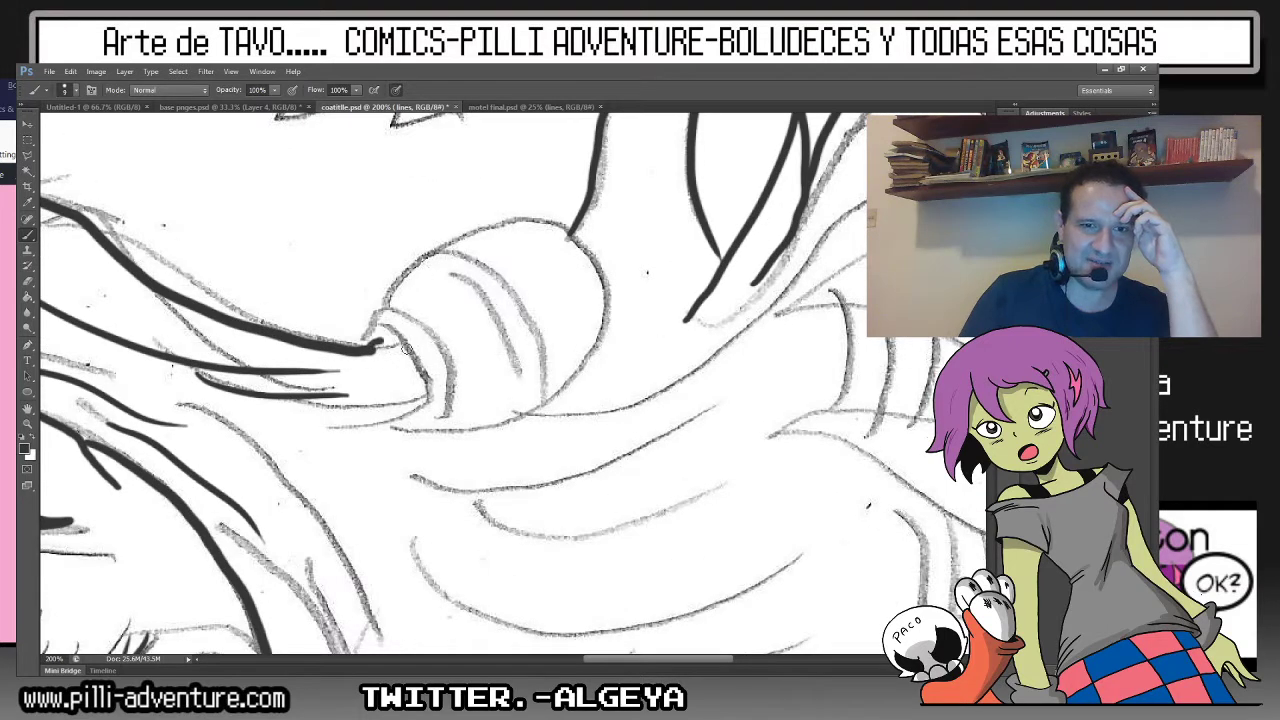
pyautogui.moveTo(406, 348)
pyautogui.mouseDown()
pyautogui.moveTo(446, 348)
pyautogui.moveTo(400, 314)
pyautogui.moveTo(368, 339)
pyautogui.moveTo(490, 236)
pyautogui.moveTo(566, 228)
pyautogui.moveTo(600, 286)
pyautogui.moveTo(585, 369)
pyautogui.moveTo(498, 424)
pyautogui.moveTo(436, 430)
pyautogui.mouseUp()
pyautogui.moveTo(427, 270)
pyautogui.mouseDown()
pyautogui.moveTo(491, 298)
pyautogui.moveTo(525, 371)
pyautogui.moveTo(526, 410)
pyautogui.mouseUp()
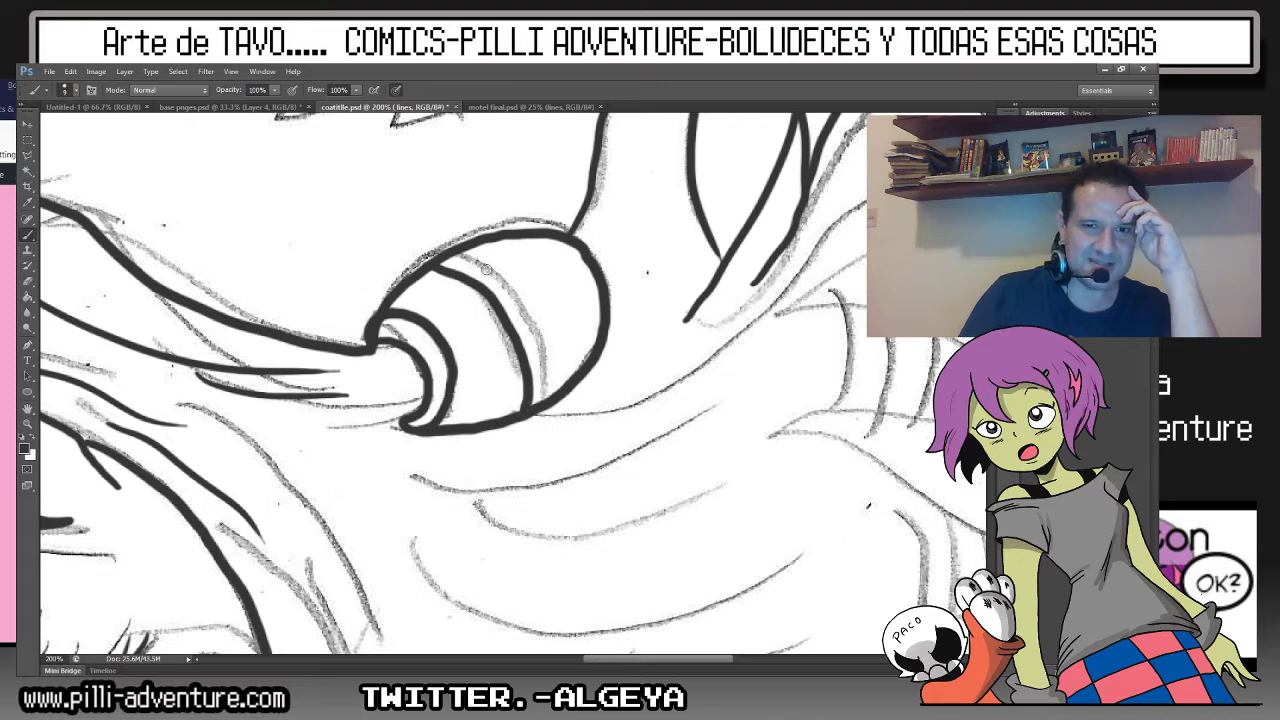
pyautogui.moveTo(440, 260)
pyautogui.mouseDown()
pyautogui.moveTo(535, 325)
pyautogui.moveTo(550, 383)
pyautogui.moveTo(584, 318)
pyautogui.moveTo(552, 372)
pyautogui.moveTo(452, 371)
pyautogui.moveTo(480, 398)
pyautogui.moveTo(525, 378)
pyautogui.moveTo(486, 381)
pyautogui.moveTo(510, 374)
pyautogui.moveTo(448, 414)
pyautogui.moveTo(478, 402)
pyautogui.mouseUp()
pyautogui.moveTo(248, 425)
pyautogui.mouseDown()
pyautogui.moveTo(400, 428)
pyautogui.moveTo(350, 405)
pyautogui.mouseUp()
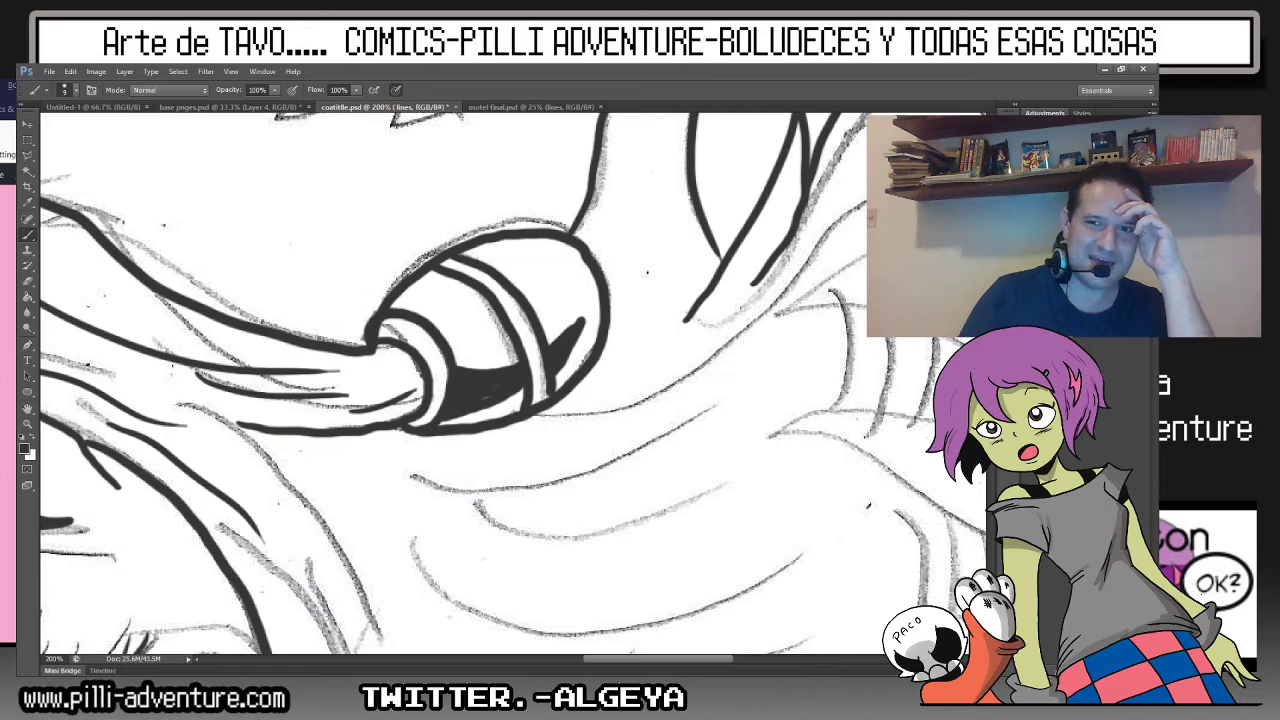
# Ink the lower and upper edges of the neighbouring tentacle band.
pyautogui.moveTo(843, 222); pyautogui.dragTo(643, 249)
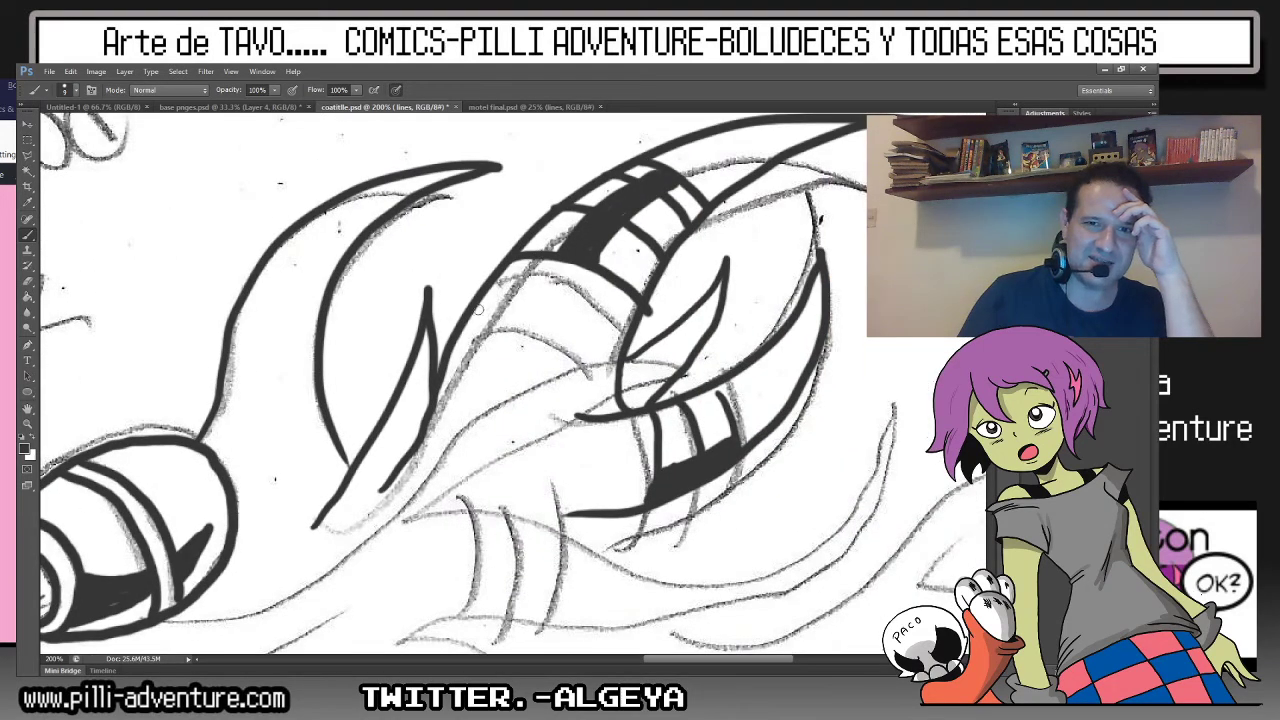
pyautogui.moveTo(478, 310)
pyautogui.mouseDown()
pyautogui.moveTo(606, 318)
pyautogui.moveTo(634, 337)
pyautogui.mouseUp()
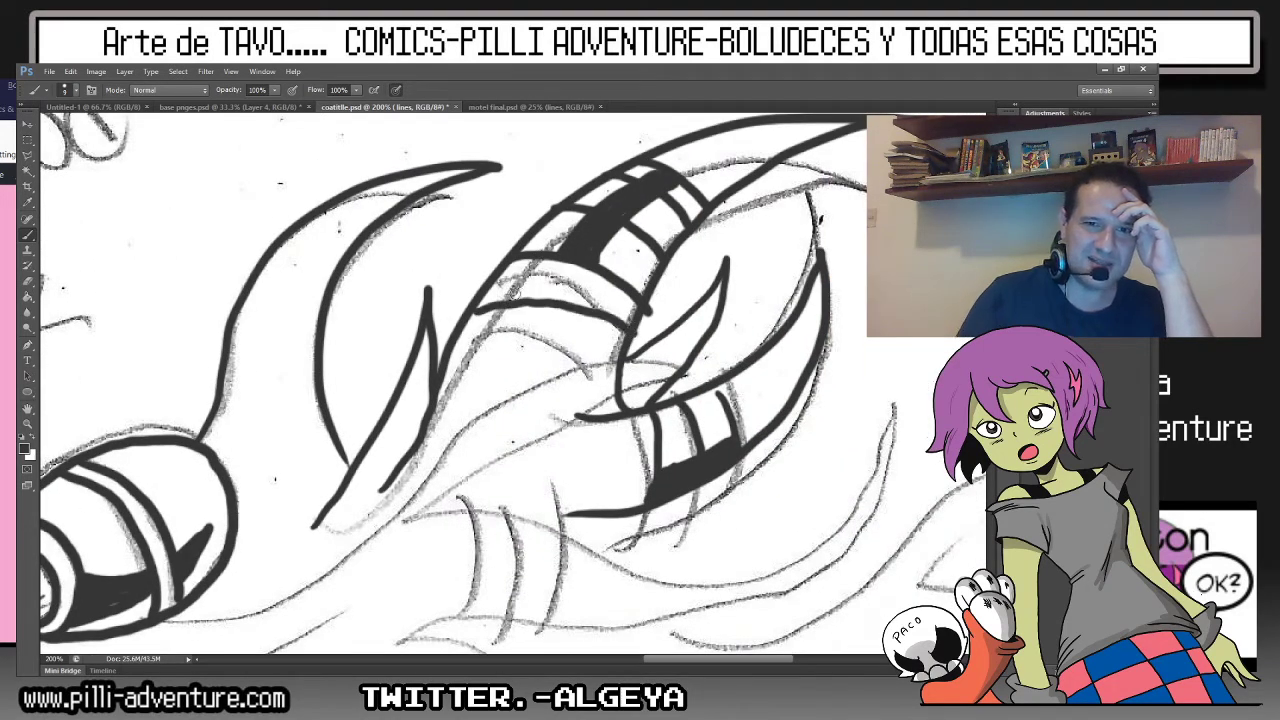
pyautogui.moveTo(510, 300)
pyautogui.mouseDown()
pyautogui.moveTo(550, 258)
pyautogui.moveTo(566, 260)
pyautogui.moveTo(538, 290)
pyautogui.mouseUp()
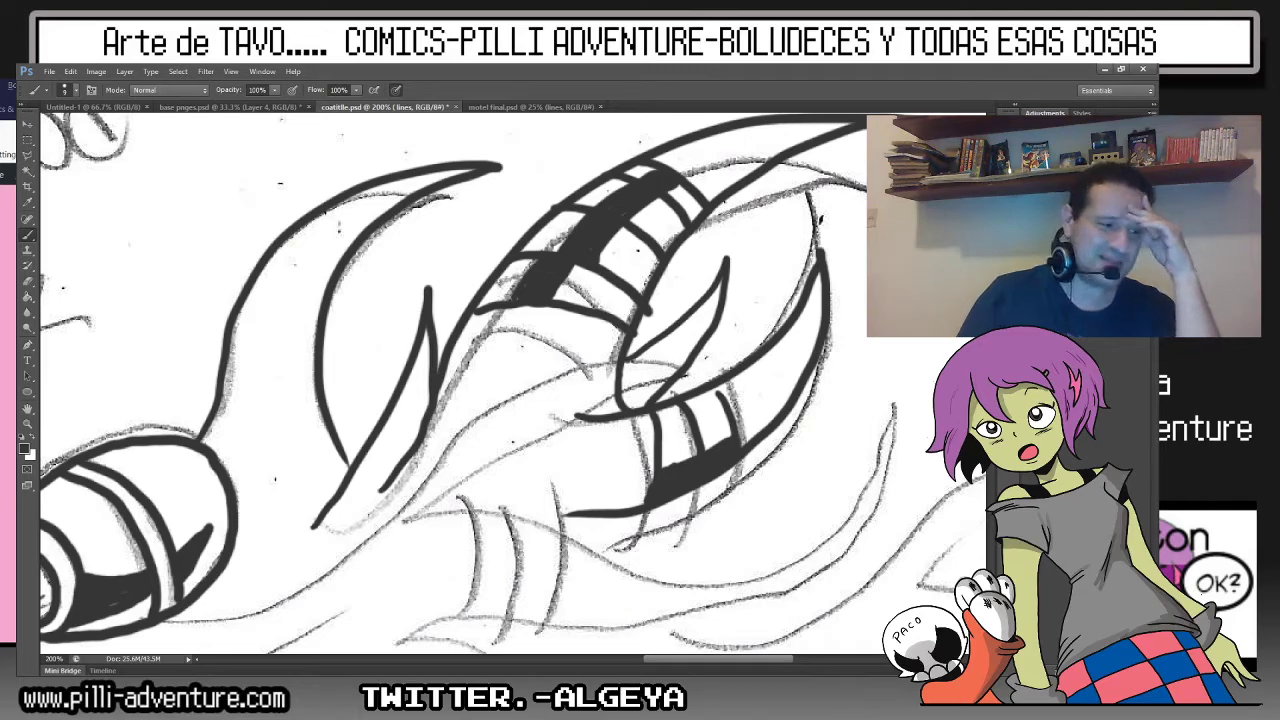
pyautogui.hotkey('ctrl', '-')
pyautogui.hotkey('ctrl', '-')
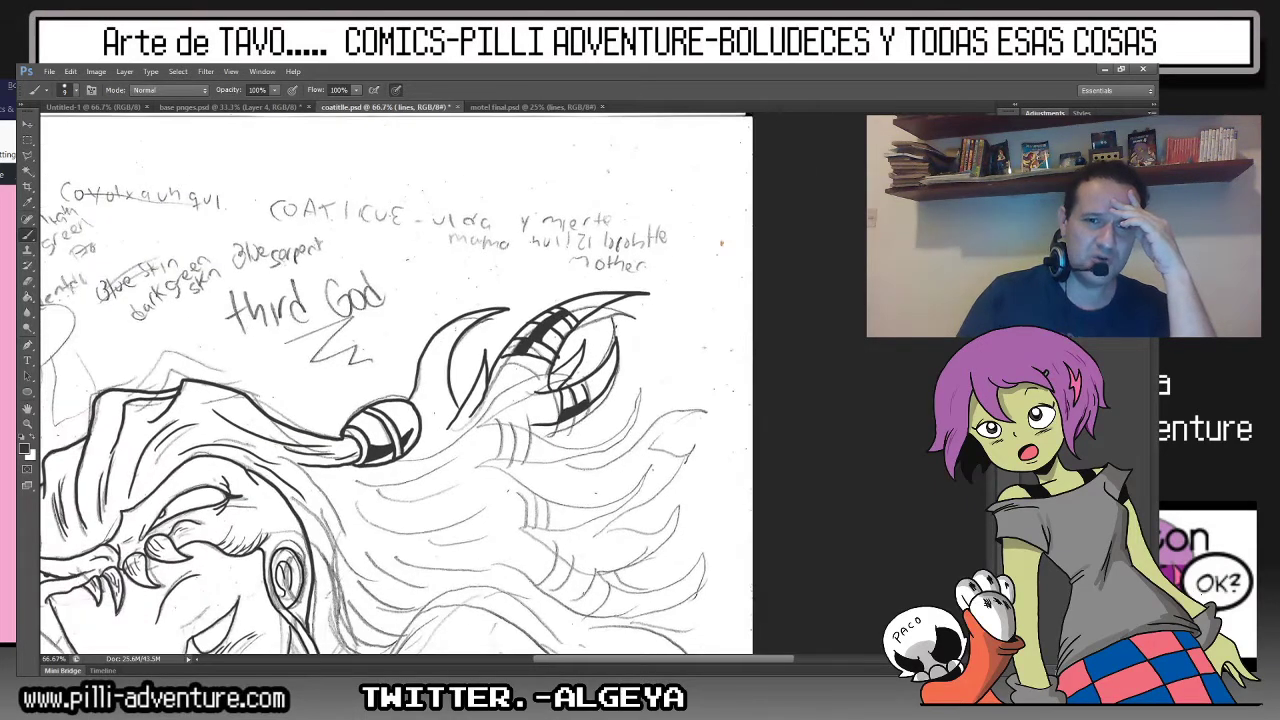
# Ink both edges of the serpent body below the face, continuing up toward the face.
pyautogui.moveTo(629, 534); pyautogui.dragTo(861, 189)
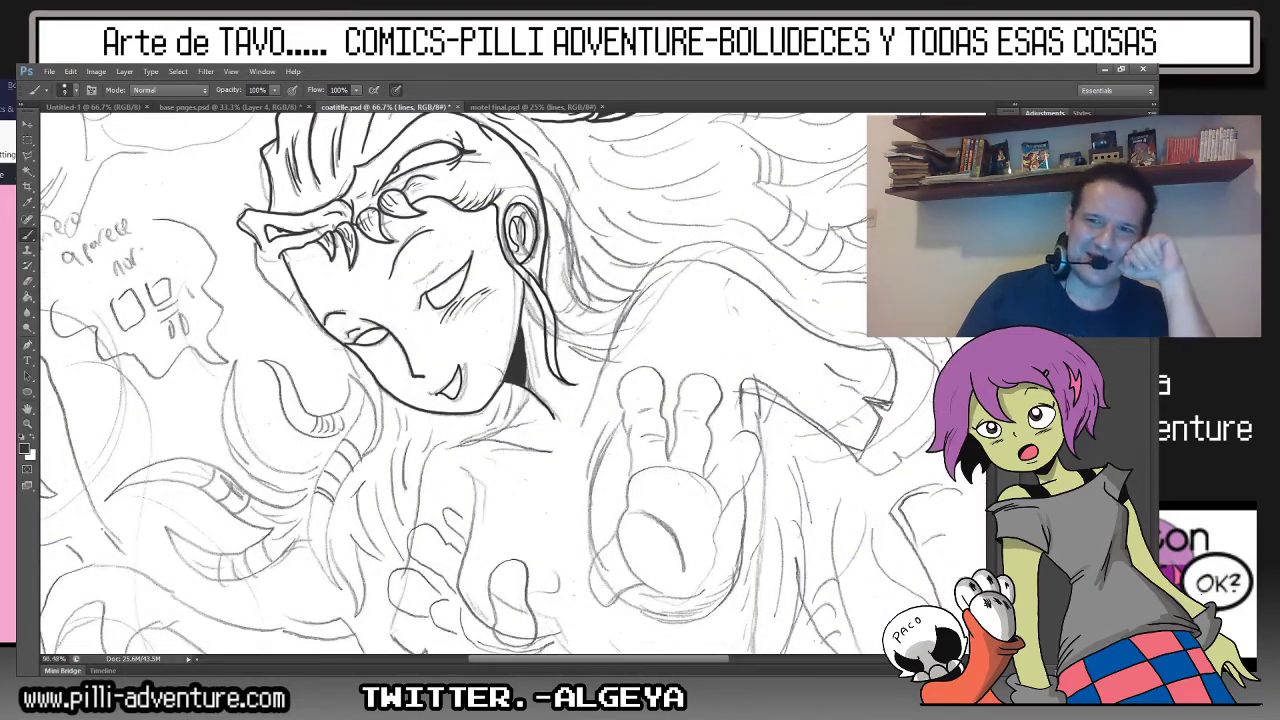
pyautogui.scroll(2, 500, 380)
pyautogui.scroll(1, 500, 380)
pyautogui.scroll(-3, 514, 388)
pyautogui.scroll(-2, 514, 388)
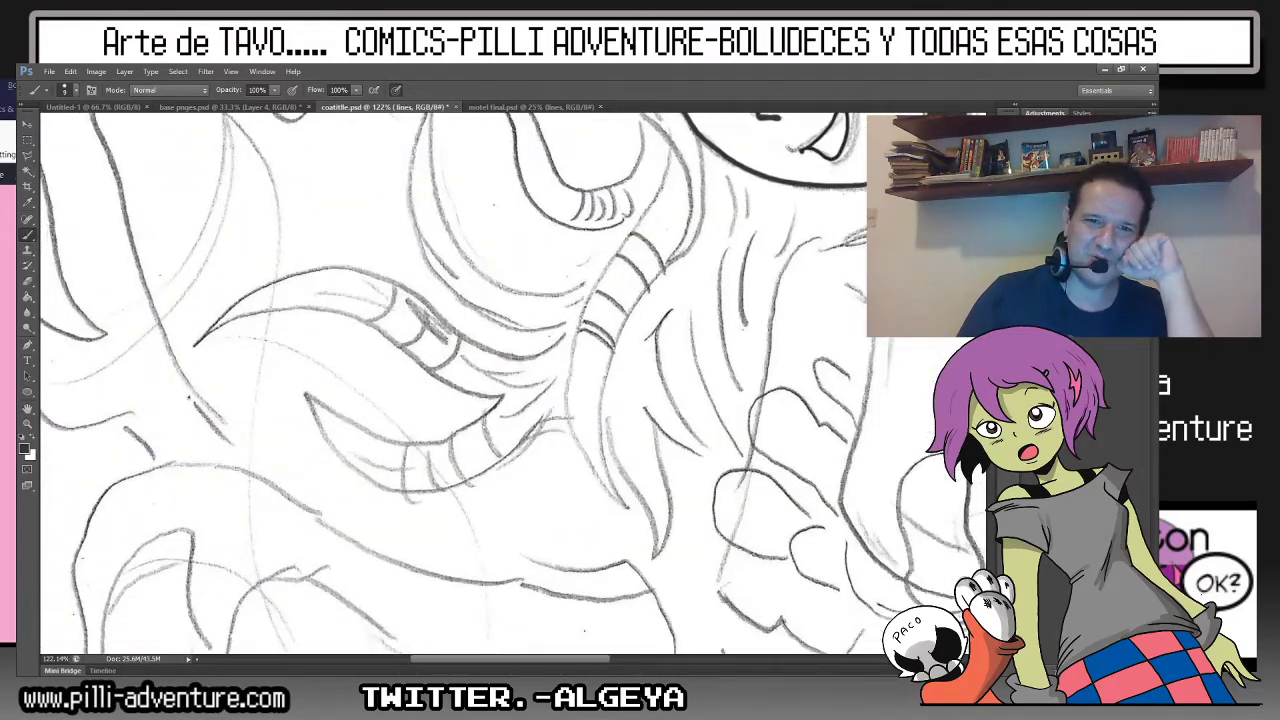
pyautogui.hscroll(-3, 514, 388)
pyautogui.hotkey('ctrl', '+')
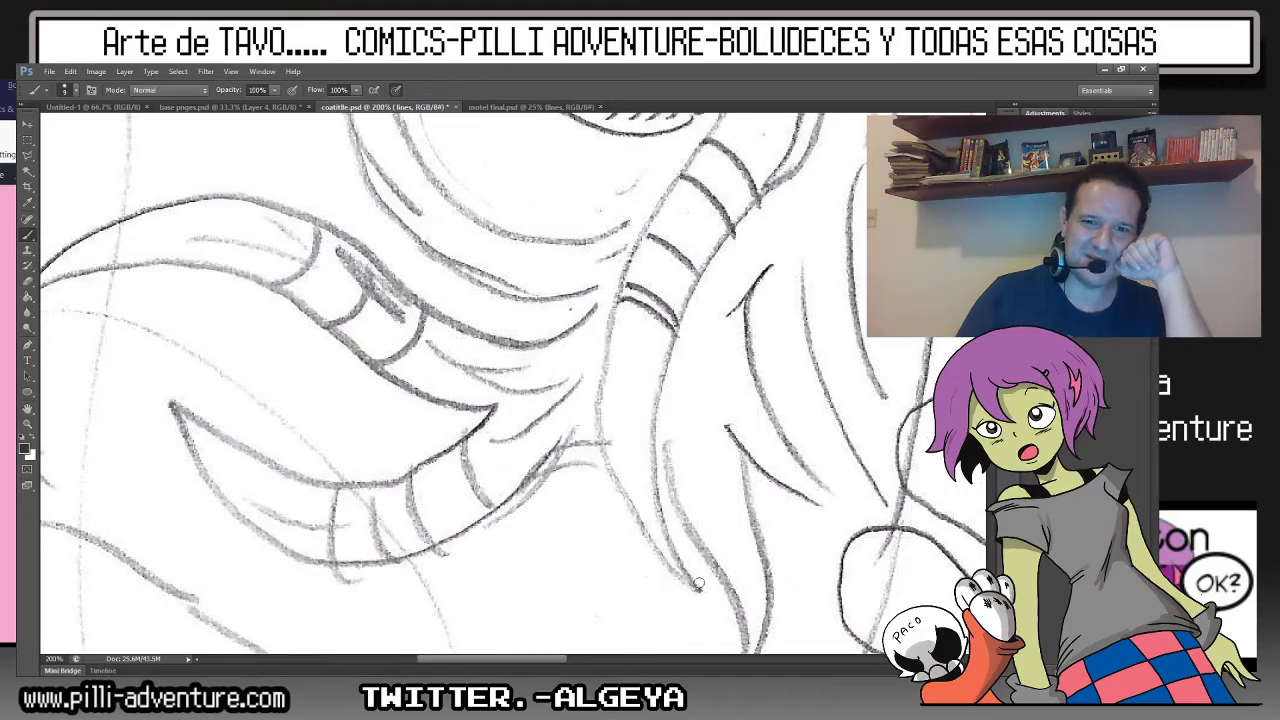
pyautogui.moveTo(699, 586)
pyautogui.mouseDown()
pyautogui.moveTo(649, 412)
pyautogui.moveTo(718, 228)
pyautogui.mouseUp()
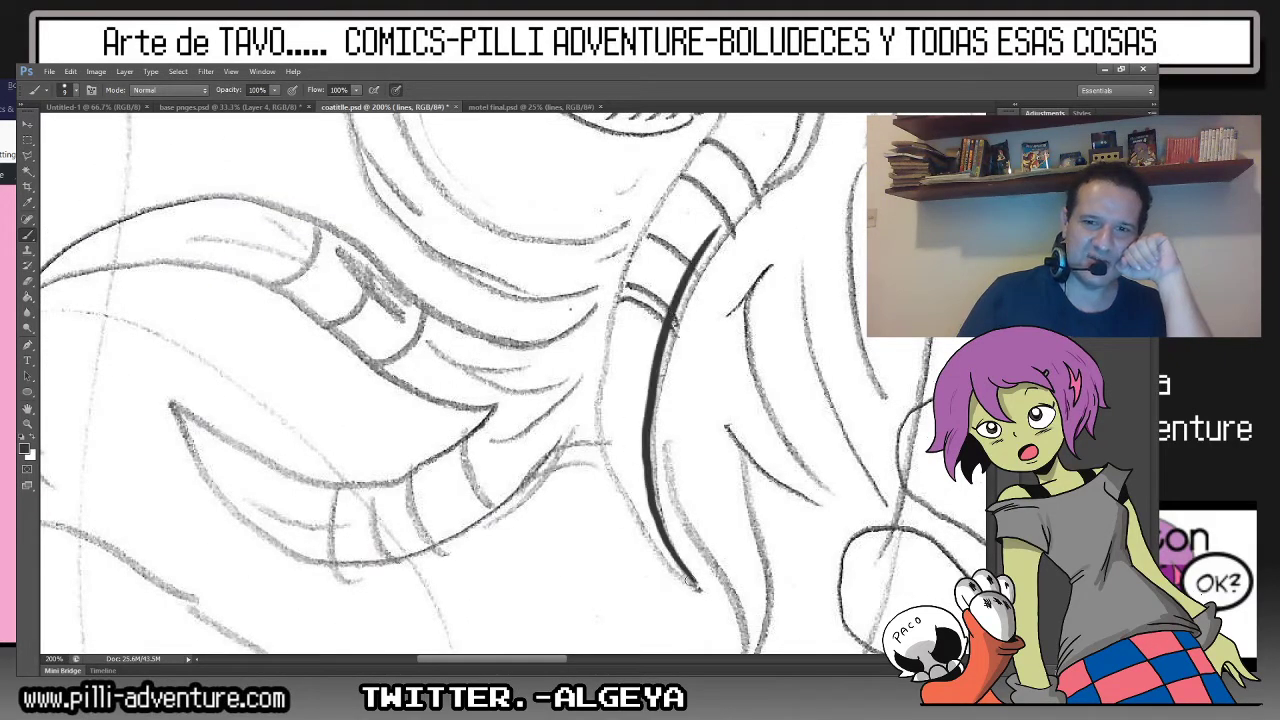
pyautogui.moveTo(698, 588)
pyautogui.mouseDown()
pyautogui.moveTo(598, 388)
pyautogui.moveTo(627, 234)
pyautogui.mouseUp()
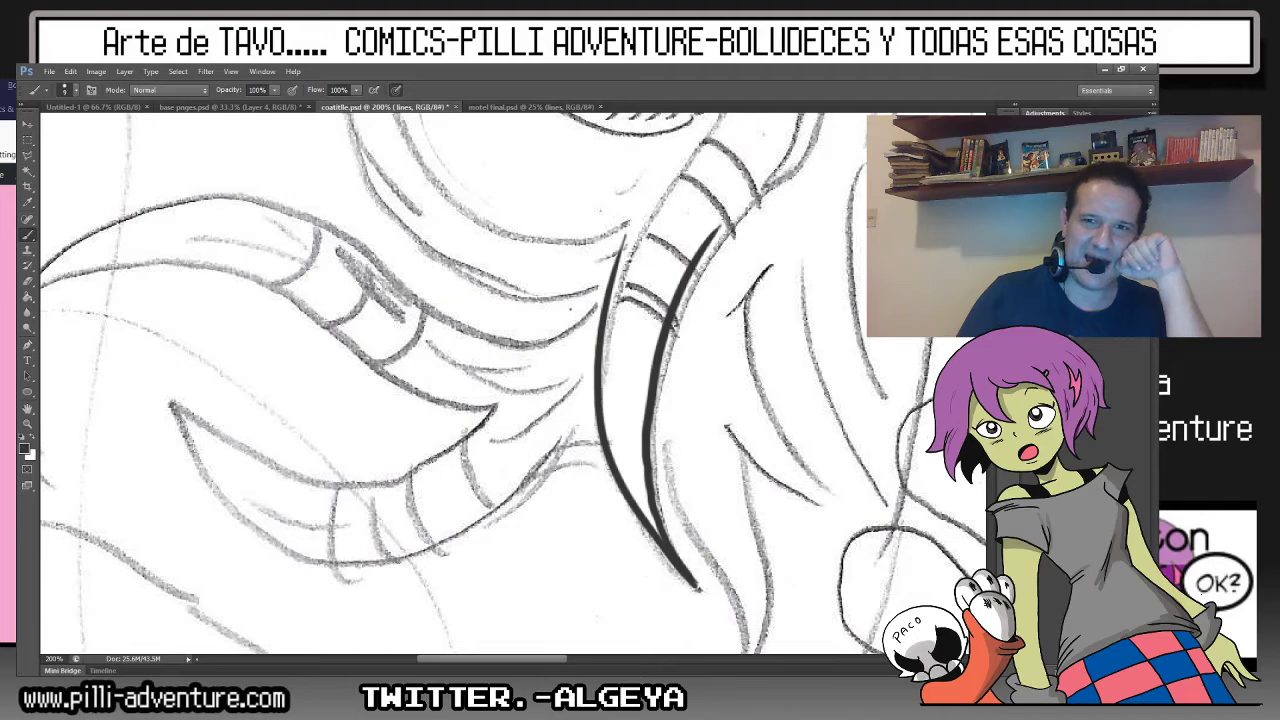
pyautogui.moveTo(450, 380); pyautogui.dragTo(257, 592)
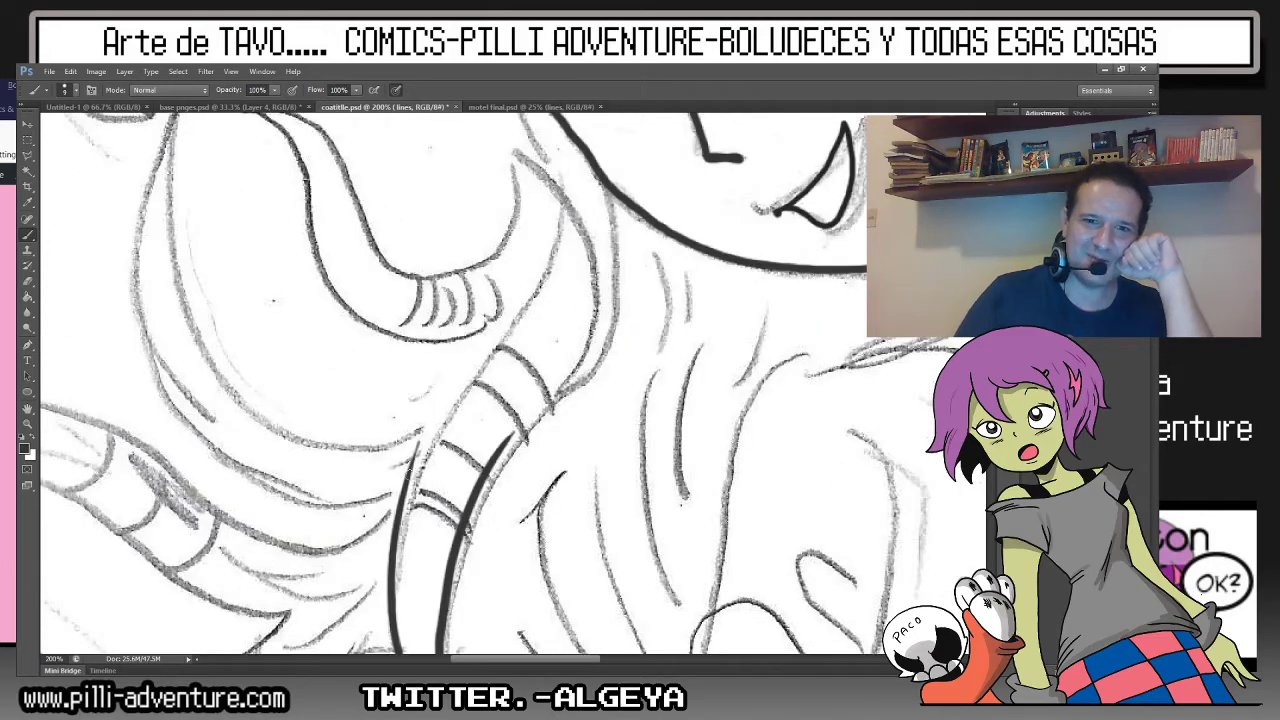
pyautogui.moveTo(406, 478)
pyautogui.mouseDown()
pyautogui.moveTo(540, 274)
pyautogui.moveTo(550, 236)
pyautogui.mouseUp()
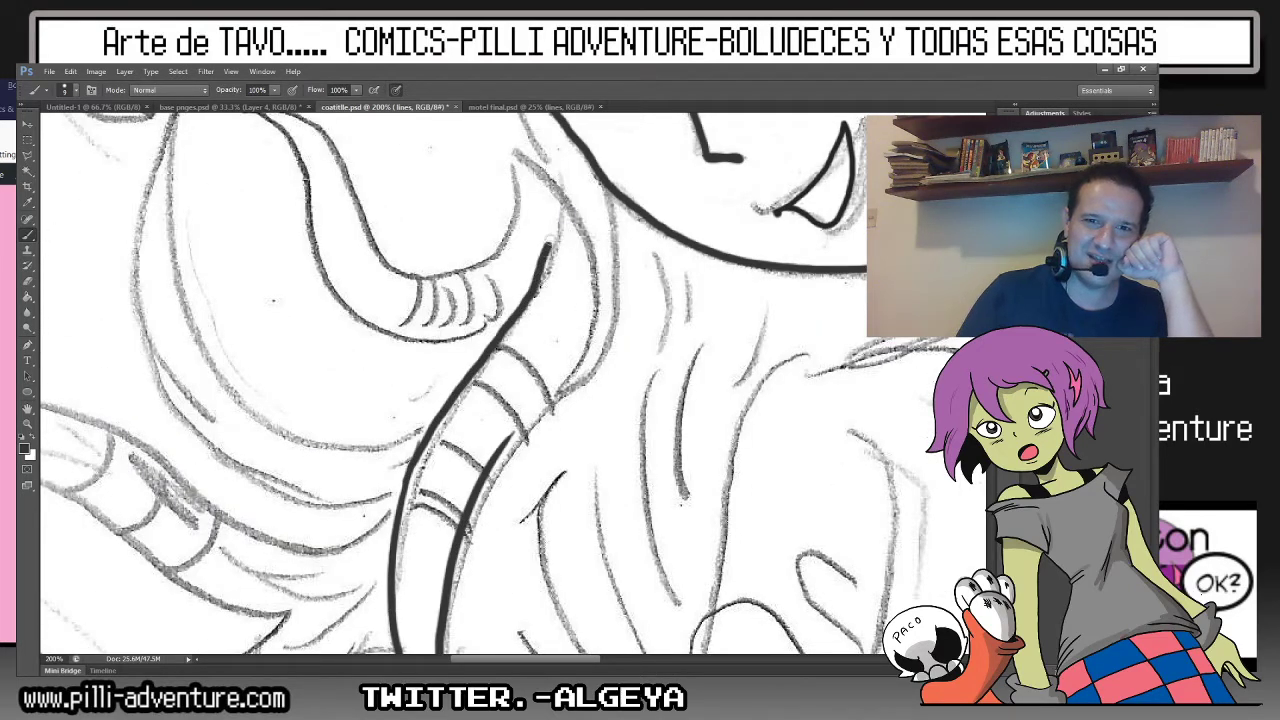
# Outline the curled tongue's outer and inner curves and ink ridges across its underside.
pyautogui.scroll(1, 537, 190)
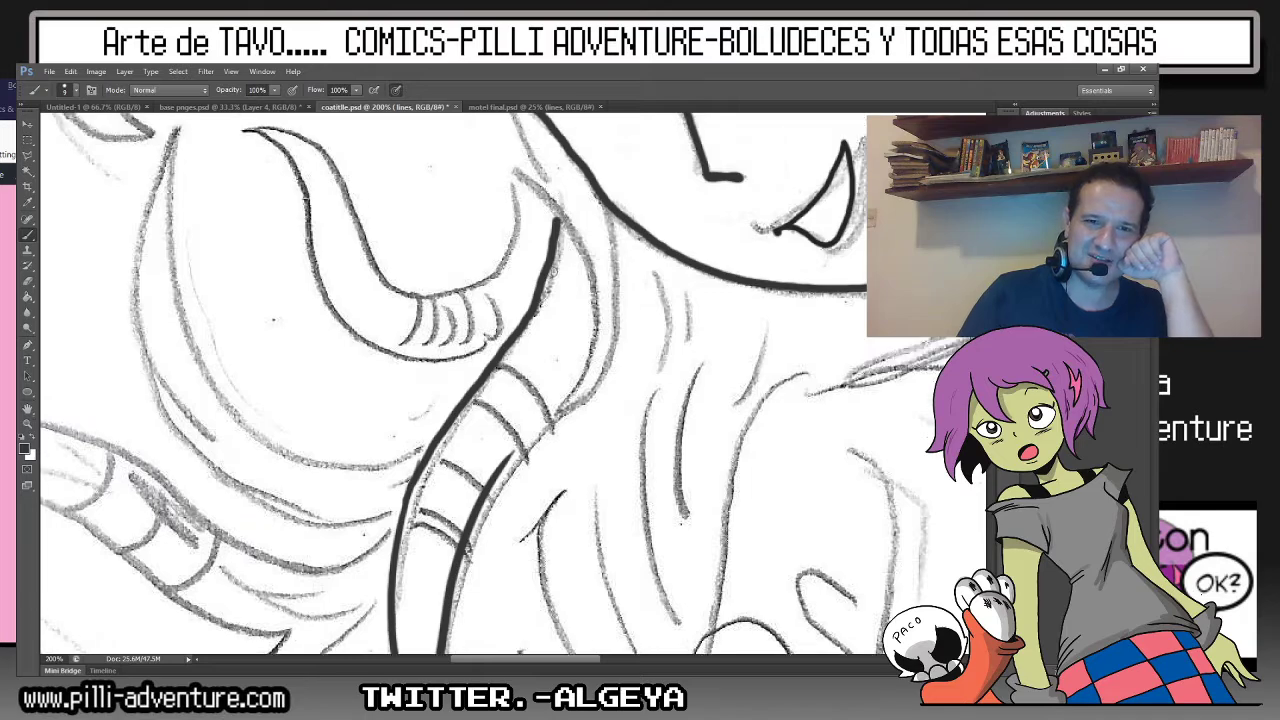
pyautogui.moveTo(273, 320); pyautogui.dragTo(480, 608)
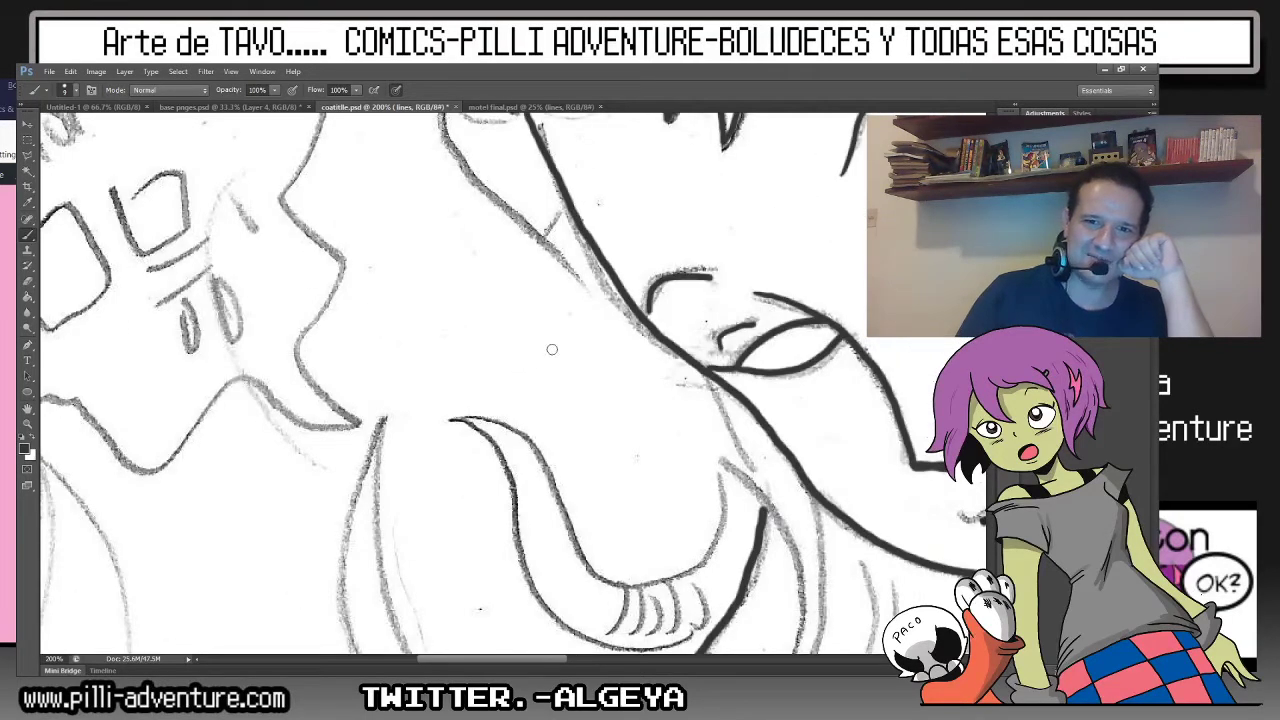
pyautogui.moveTo(480, 560); pyautogui.dragTo(315, 437)
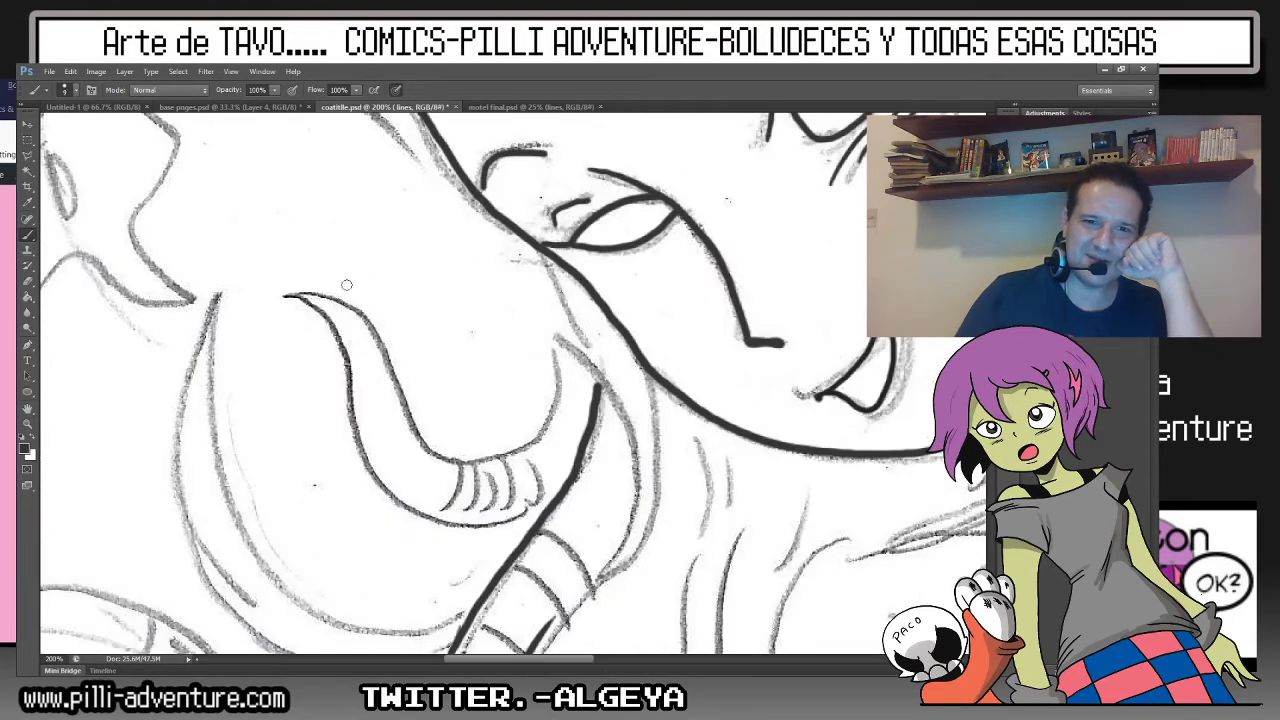
pyautogui.moveTo(288, 295)
pyautogui.mouseDown()
pyautogui.moveTo(505, 445)
pyautogui.moveTo(561, 358)
pyautogui.moveTo(556, 290)
pyautogui.mouseUp()
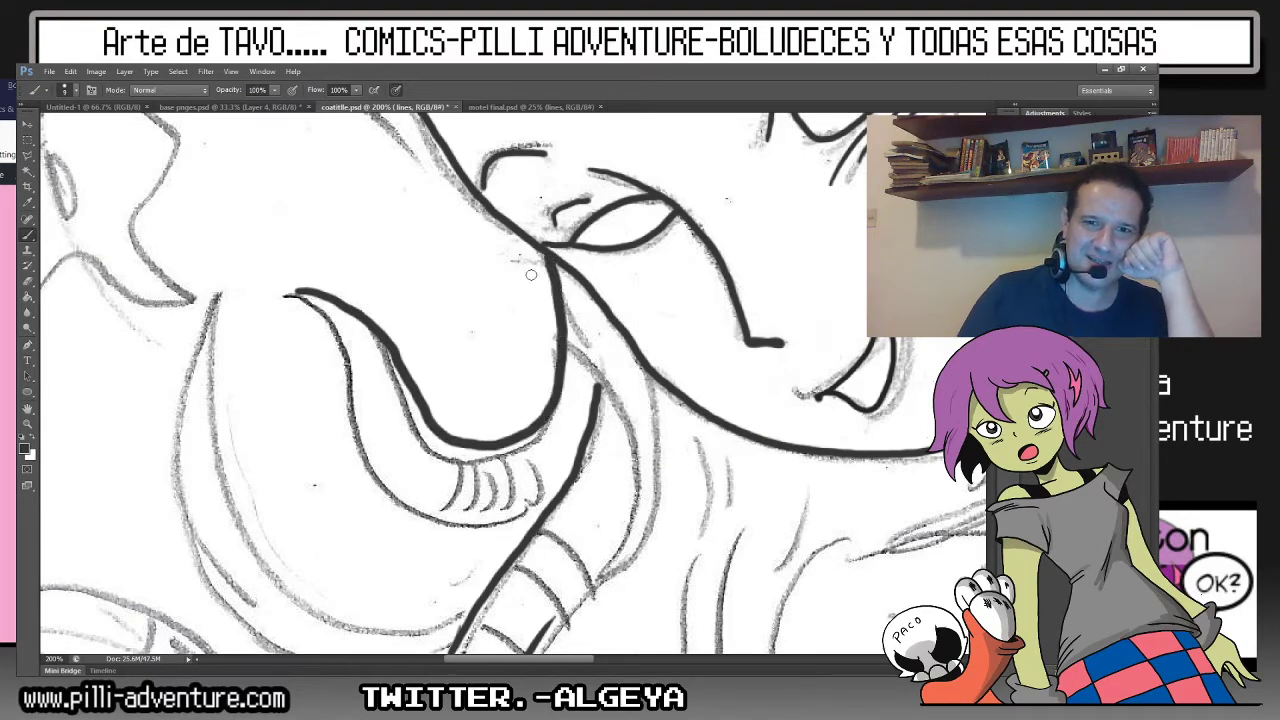
pyautogui.moveTo(300, 295)
pyautogui.mouseDown()
pyautogui.moveTo(336, 318)
pyautogui.moveTo(374, 438)
pyautogui.moveTo(470, 526)
pyautogui.moveTo(509, 525)
pyautogui.moveTo(453, 449)
pyautogui.mouseUp()
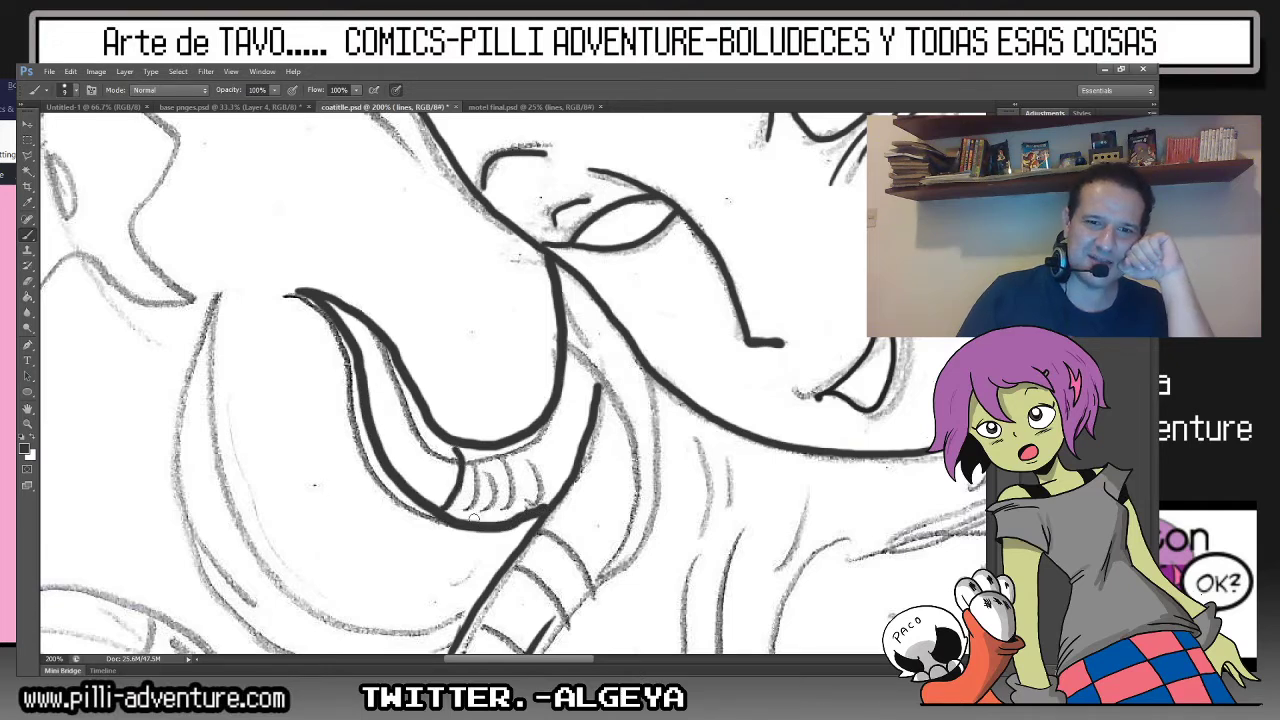
pyautogui.moveTo(474, 518)
pyautogui.mouseDown()
pyautogui.moveTo(482, 455)
pyautogui.moveTo(516, 521)
pyautogui.mouseUp()
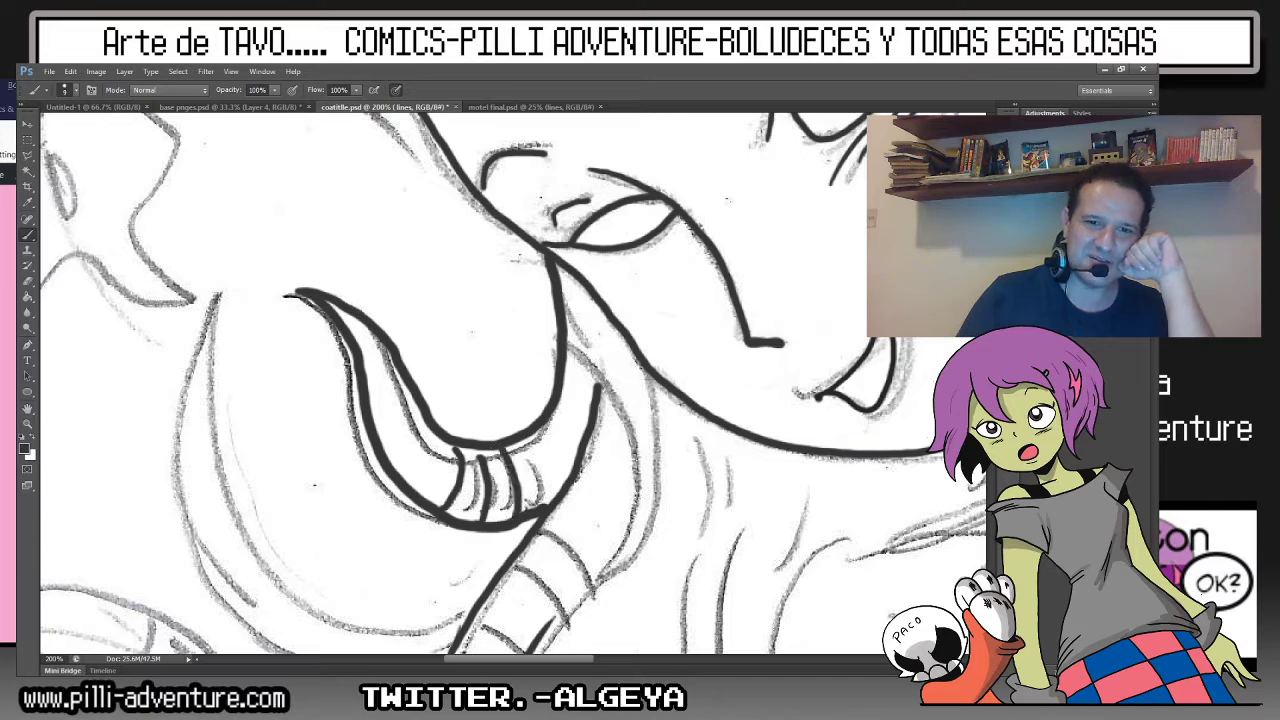
pyautogui.moveTo(527, 451); pyautogui.dragTo(548, 487)
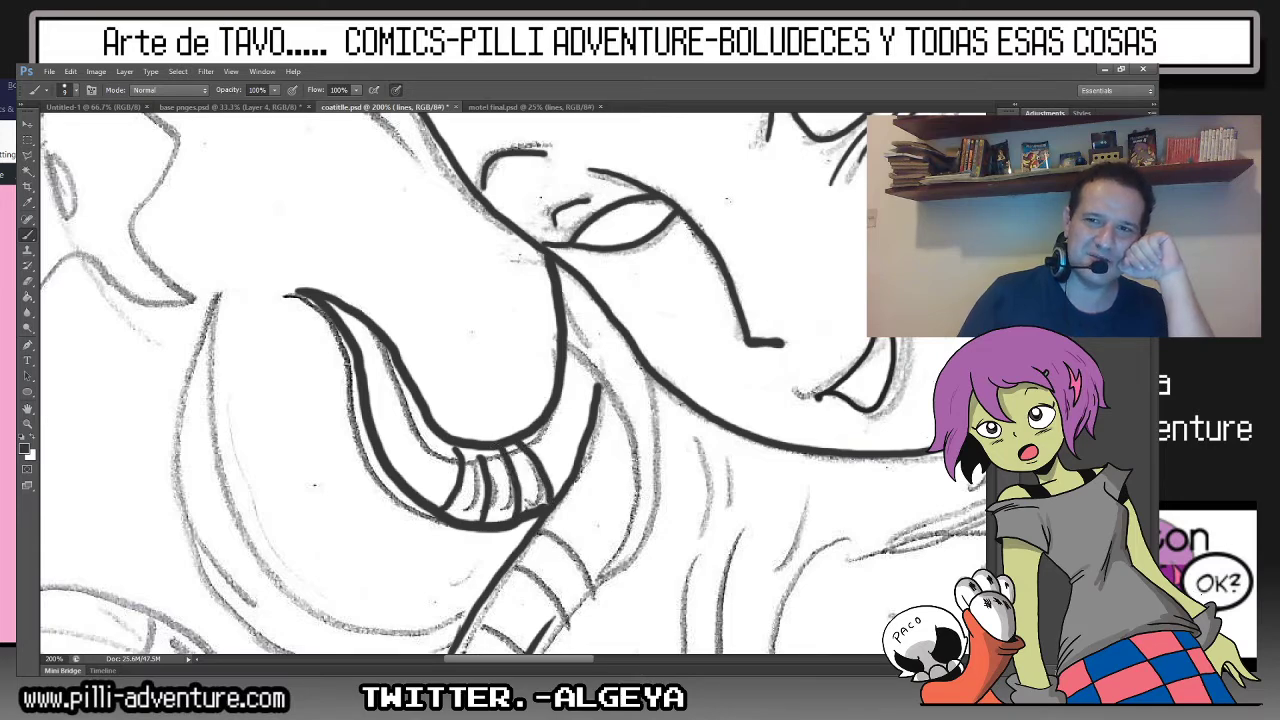
pyautogui.moveTo(602, 442); pyautogui.dragTo(852, 197)
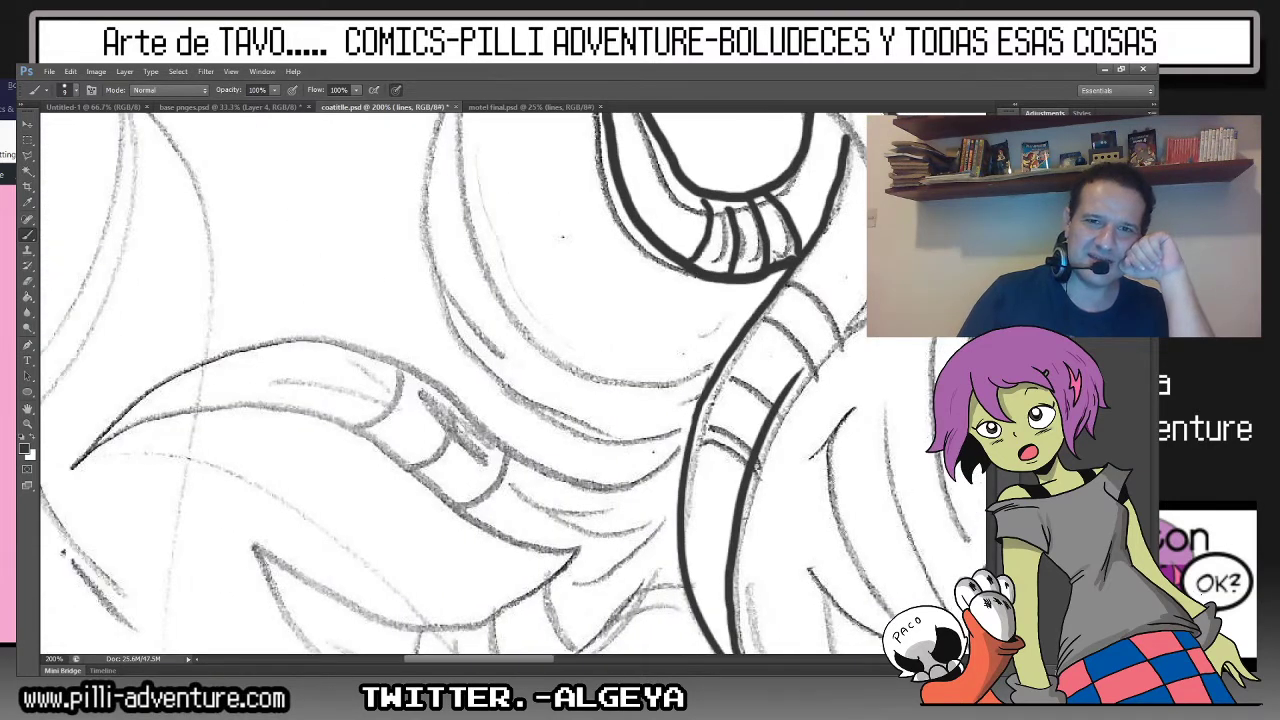
# Ink and strengthen the long curve below the tongue.
pyautogui.moveTo(550, 250); pyautogui.dragTo(460, 415)
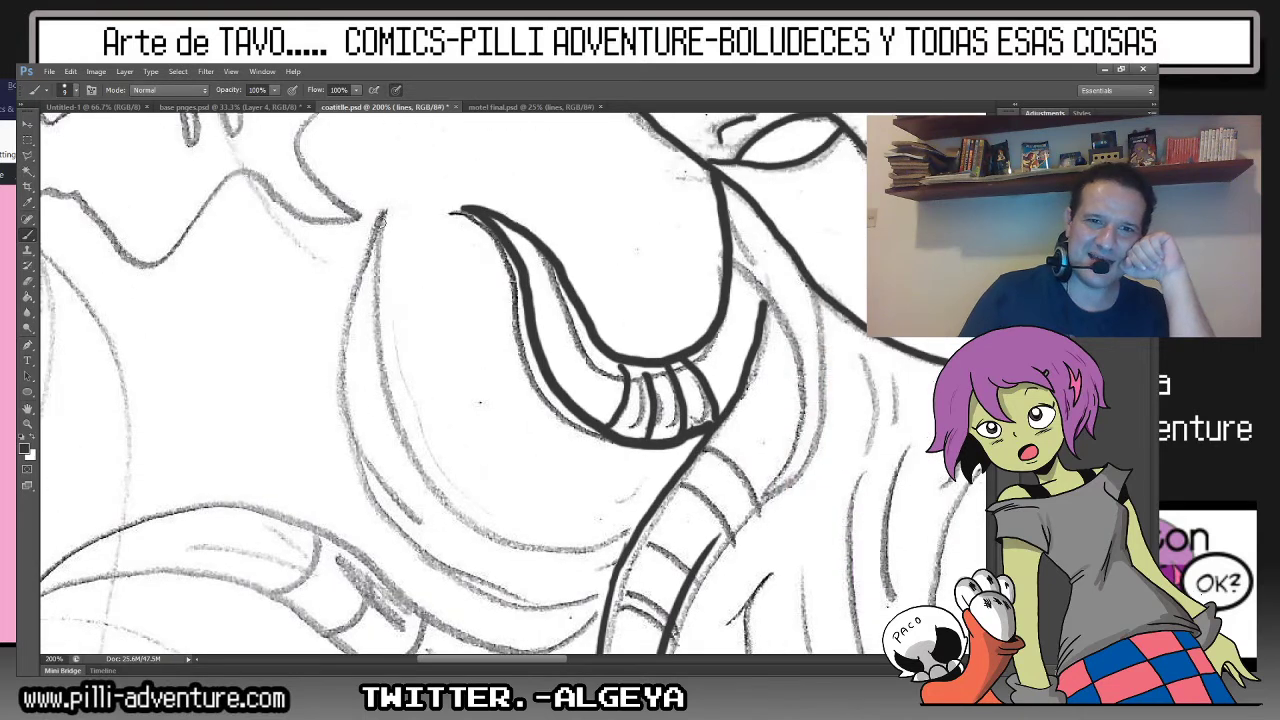
pyautogui.moveTo(381, 215)
pyautogui.mouseDown()
pyautogui.moveTo(372, 356)
pyautogui.moveTo(470, 525)
pyautogui.moveTo(580, 552)
pyautogui.moveTo(620, 545)
pyautogui.mouseUp()
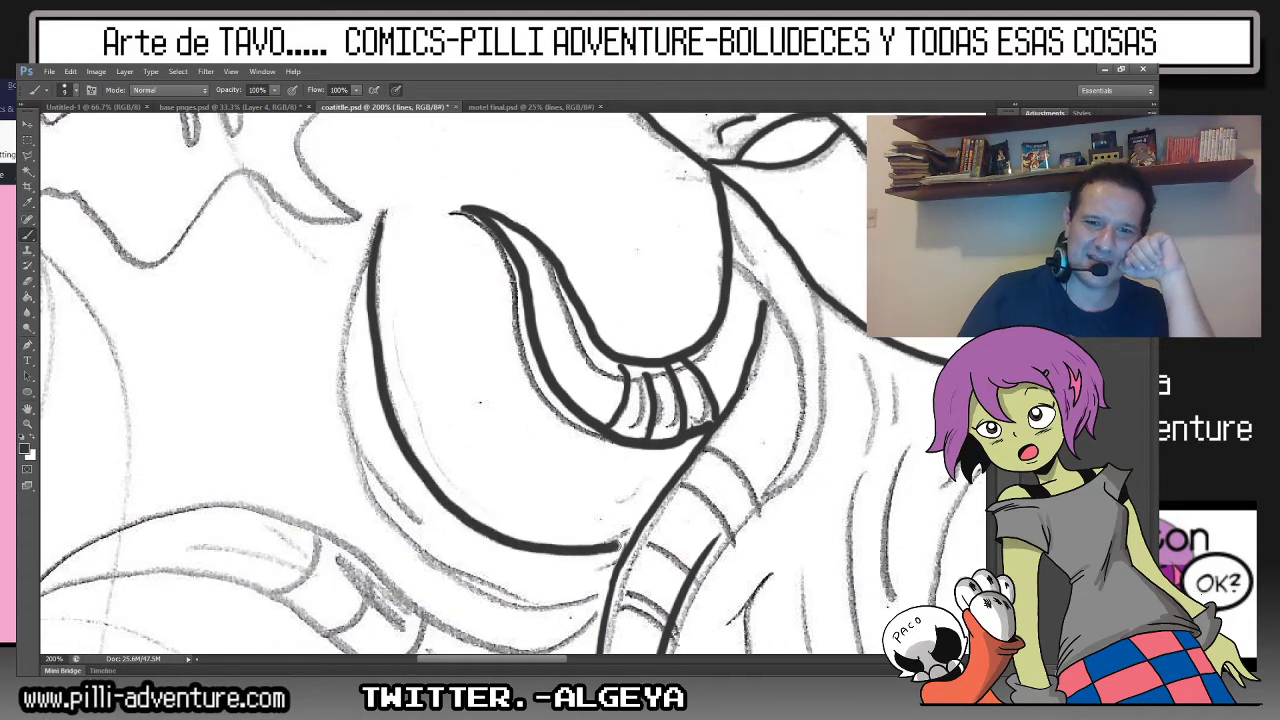
pyautogui.moveTo(380, 216)
pyautogui.mouseDown()
pyautogui.moveTo(353, 287)
pyautogui.moveTo(357, 445)
pyautogui.moveTo(495, 590)
pyautogui.moveTo(605, 608)
pyautogui.mouseUp()
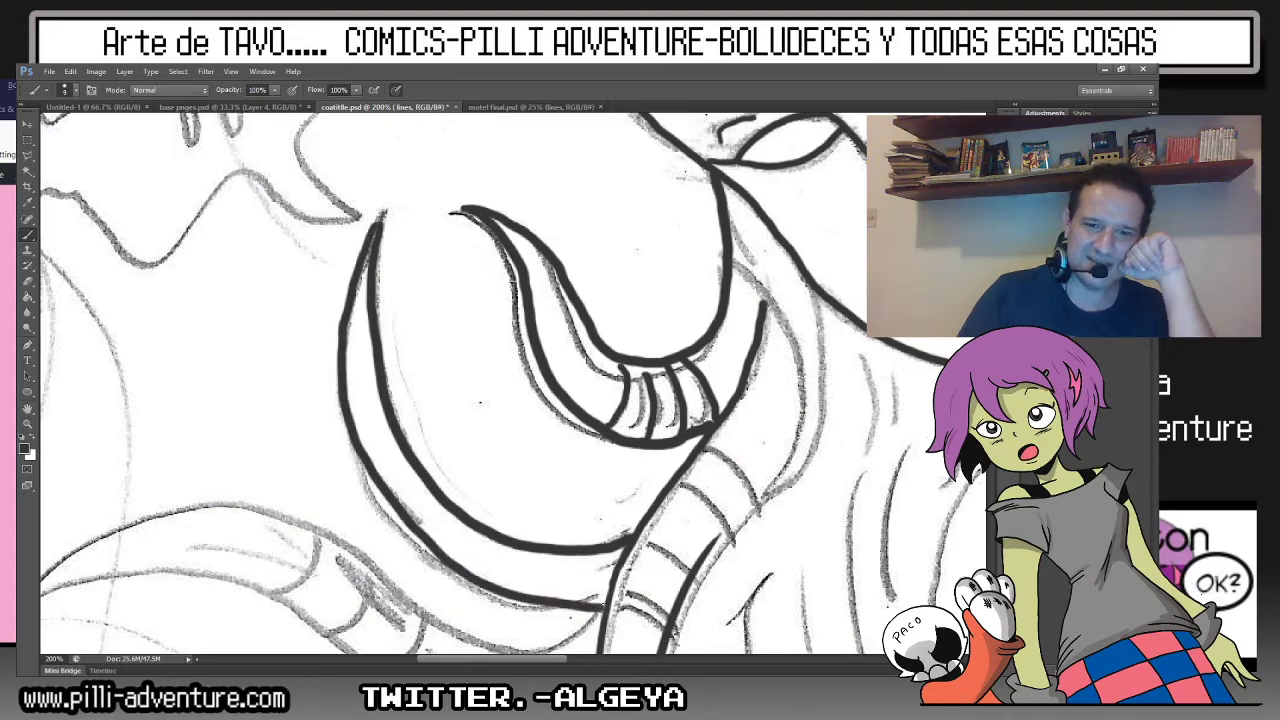
# Ink the next tentacle's upper and lower edges, undoing the misplaced lower stroke.
pyautogui.moveTo(557, 360); pyautogui.dragTo(725, 236)
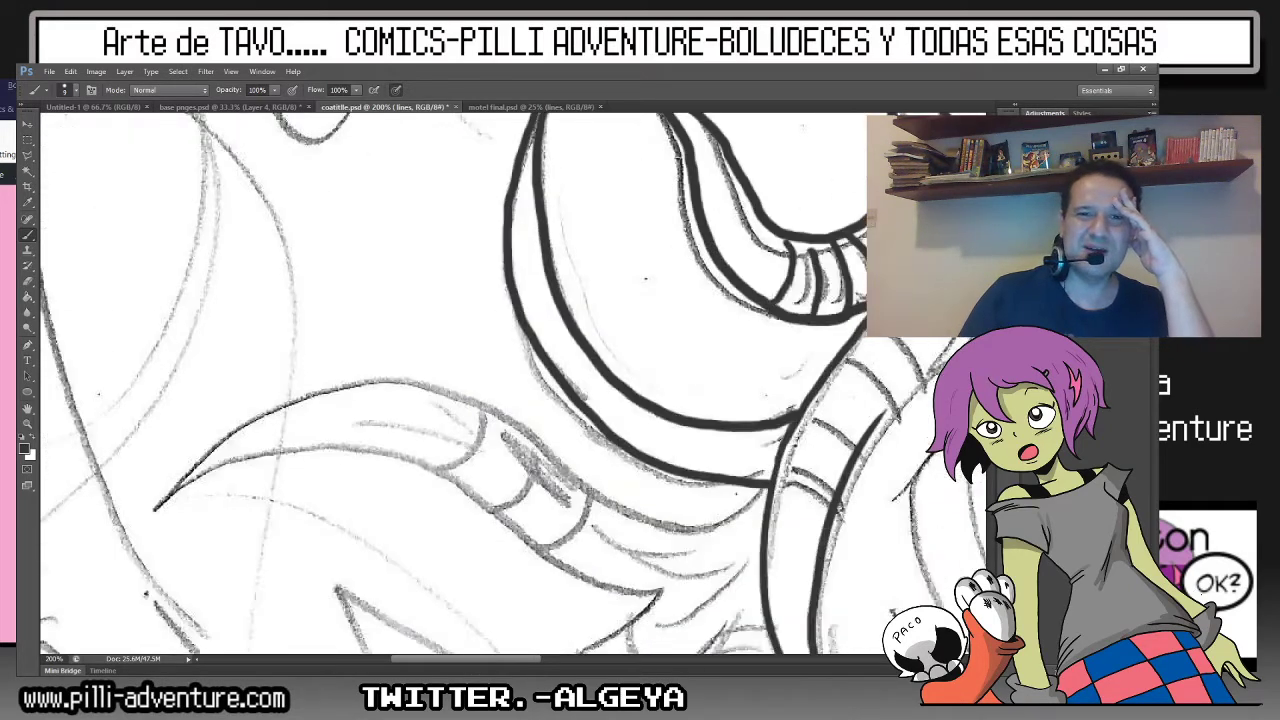
pyautogui.moveTo(500, 400); pyautogui.dragTo(417, 276)
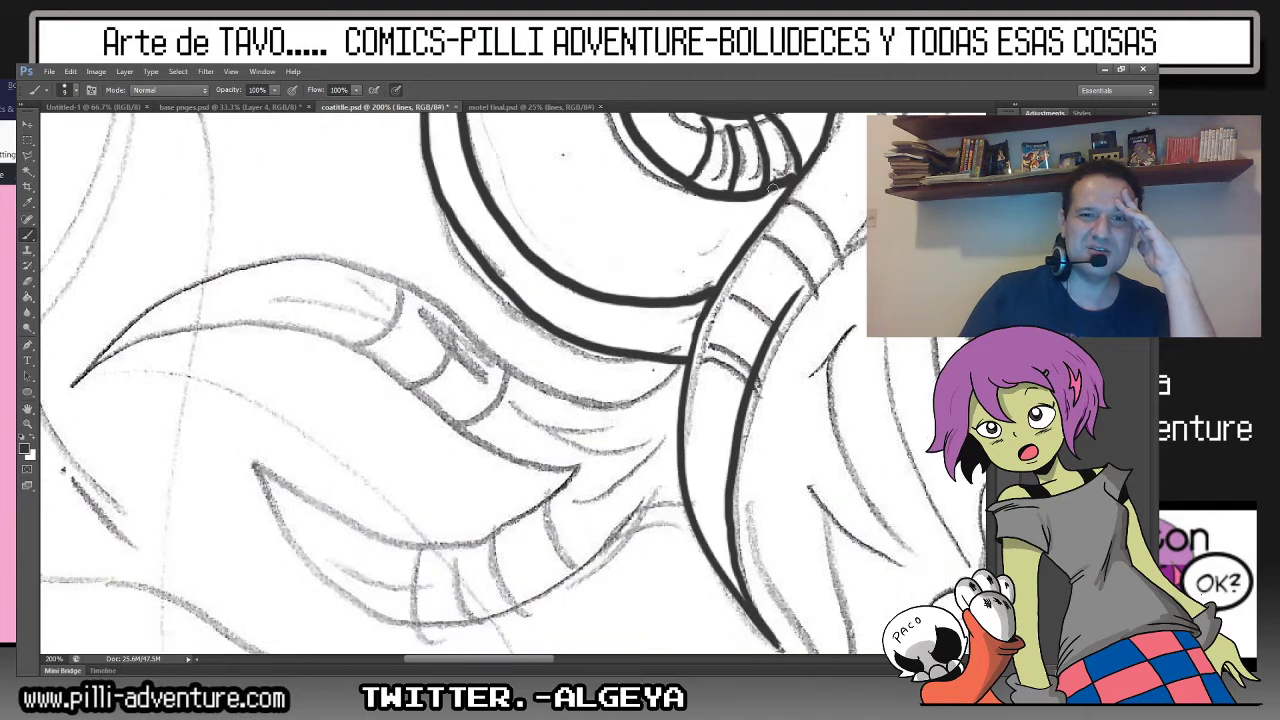
pyautogui.moveTo(78, 380)
pyautogui.mouseDown()
pyautogui.moveTo(189, 282)
pyautogui.moveTo(264, 262)
pyautogui.moveTo(638, 406)
pyautogui.moveTo(676, 378)
pyautogui.mouseUp()
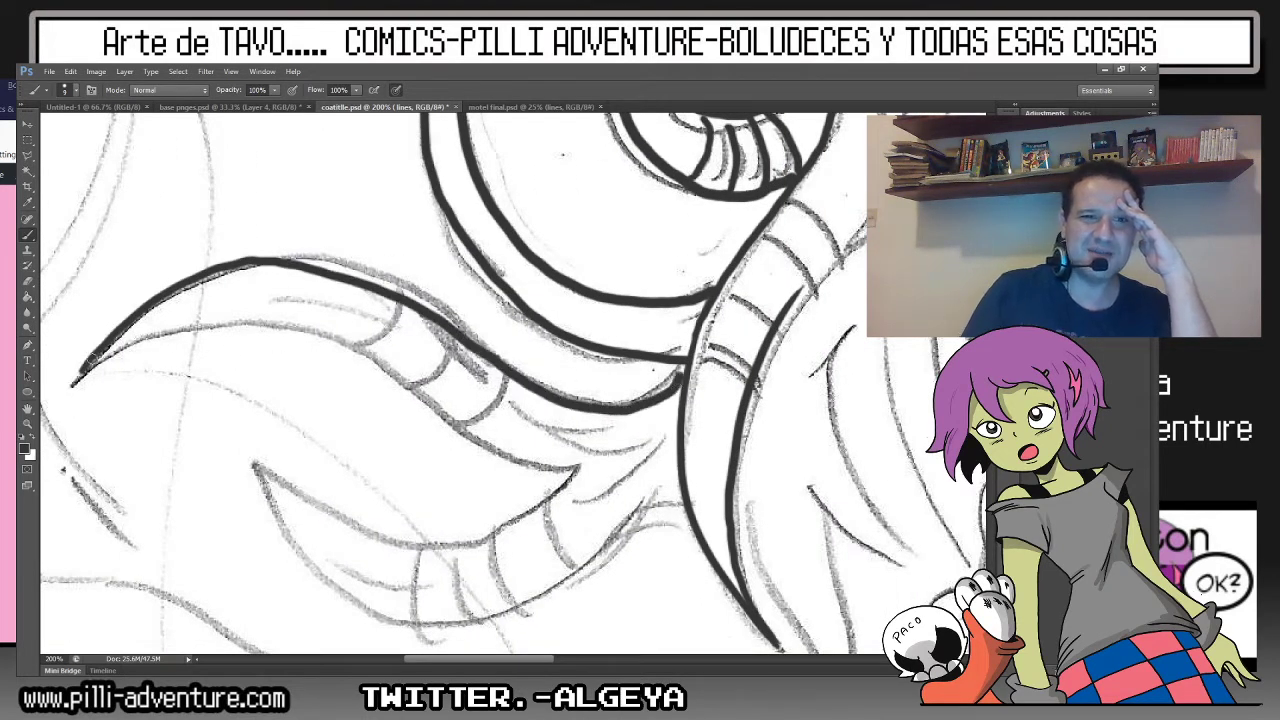
pyautogui.moveTo(78, 380)
pyautogui.mouseDown()
pyautogui.moveTo(245, 310)
pyautogui.moveTo(505, 465)
pyautogui.moveTo(573, 468)
pyautogui.mouseUp()
pyautogui.moveTo(246, 446)
pyautogui.mouseDown()
pyautogui.moveTo(264, 466)
pyautogui.moveTo(400, 516)
pyautogui.moveTo(585, 462)
pyautogui.moveTo(581, 452)
pyautogui.mouseUp()
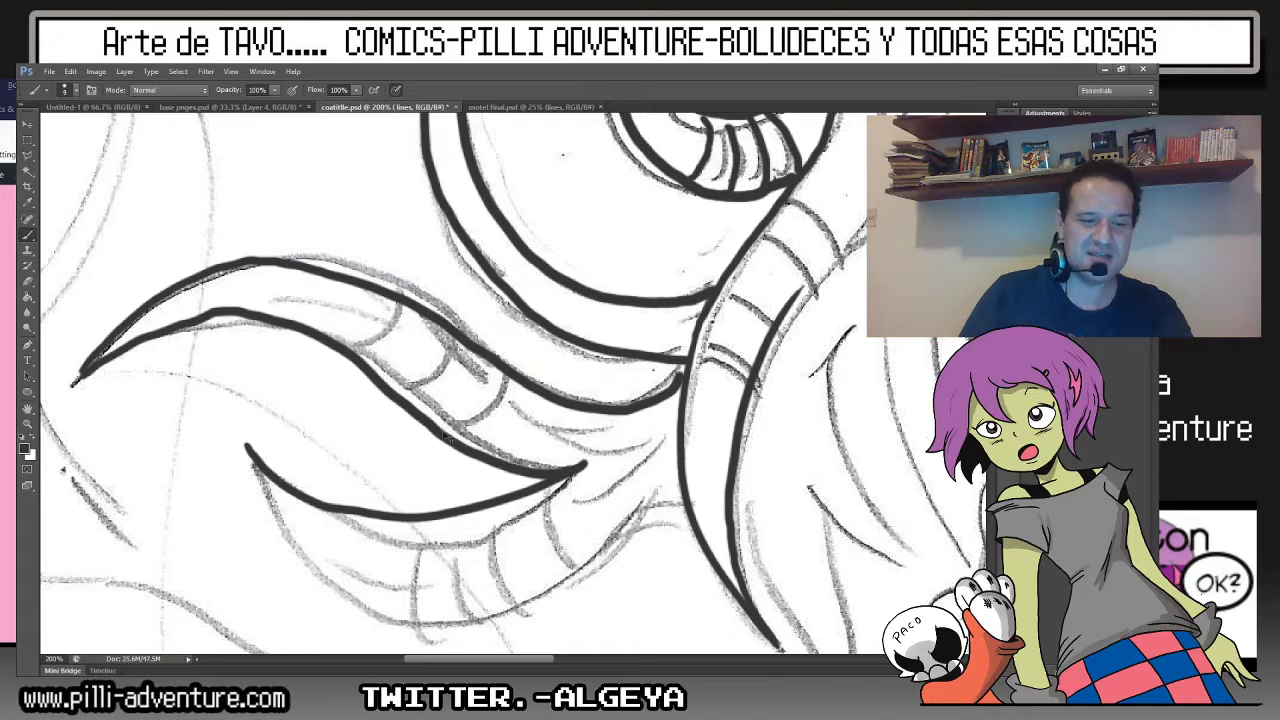
pyautogui.hotkey('ctrl', 'z')
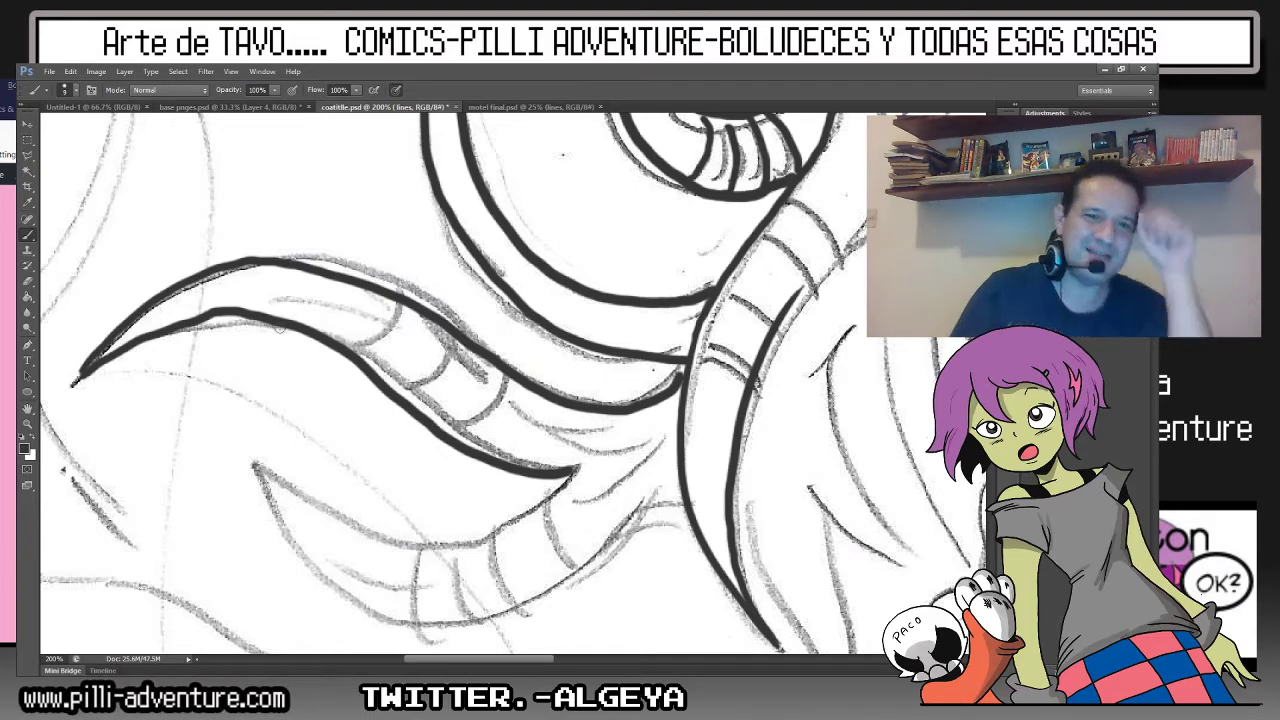
# Redraw the lower tentacle's curved outline and add two ridge lines inside it.
pyautogui.moveTo(256, 464)
pyautogui.mouseDown()
pyautogui.moveTo(451, 538)
pyautogui.moveTo(555, 484)
pyautogui.mouseUp()
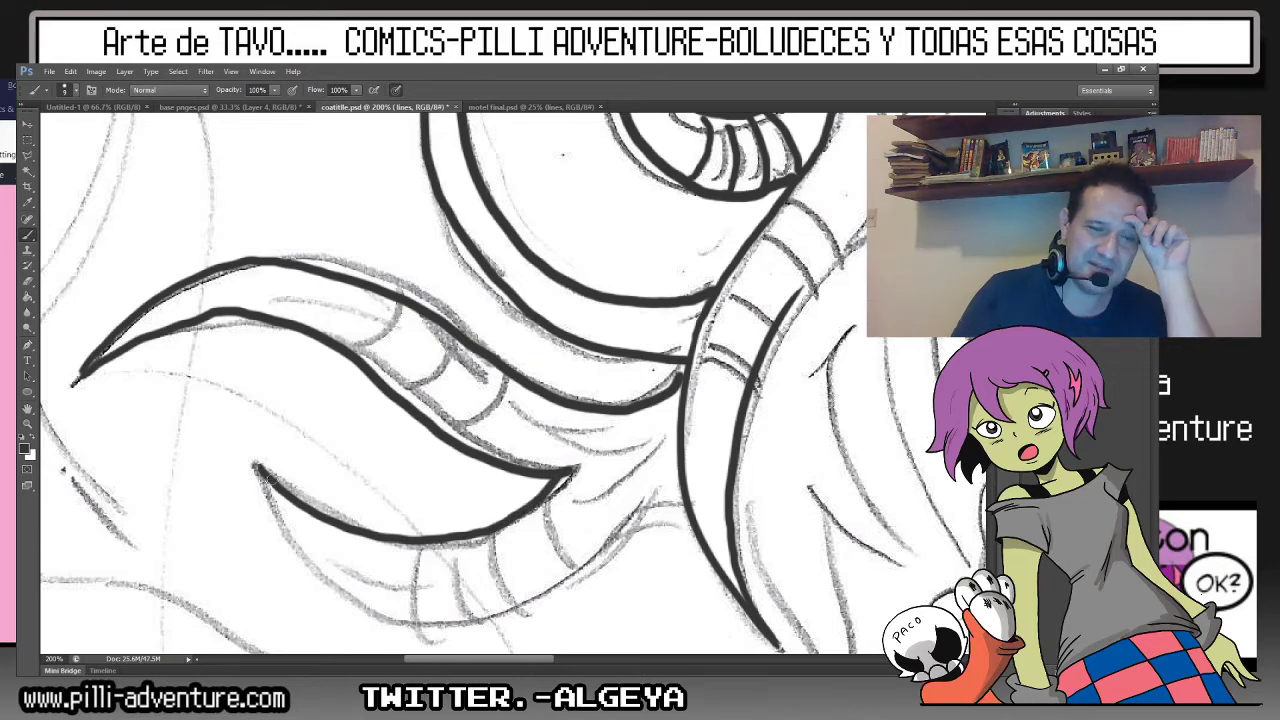
pyautogui.moveTo(256, 466)
pyautogui.mouseDown()
pyautogui.moveTo(274, 505)
pyautogui.moveTo(436, 618)
pyautogui.moveTo(508, 600)
pyautogui.moveTo(655, 484)
pyautogui.moveTo(680, 491)
pyautogui.mouseUp()
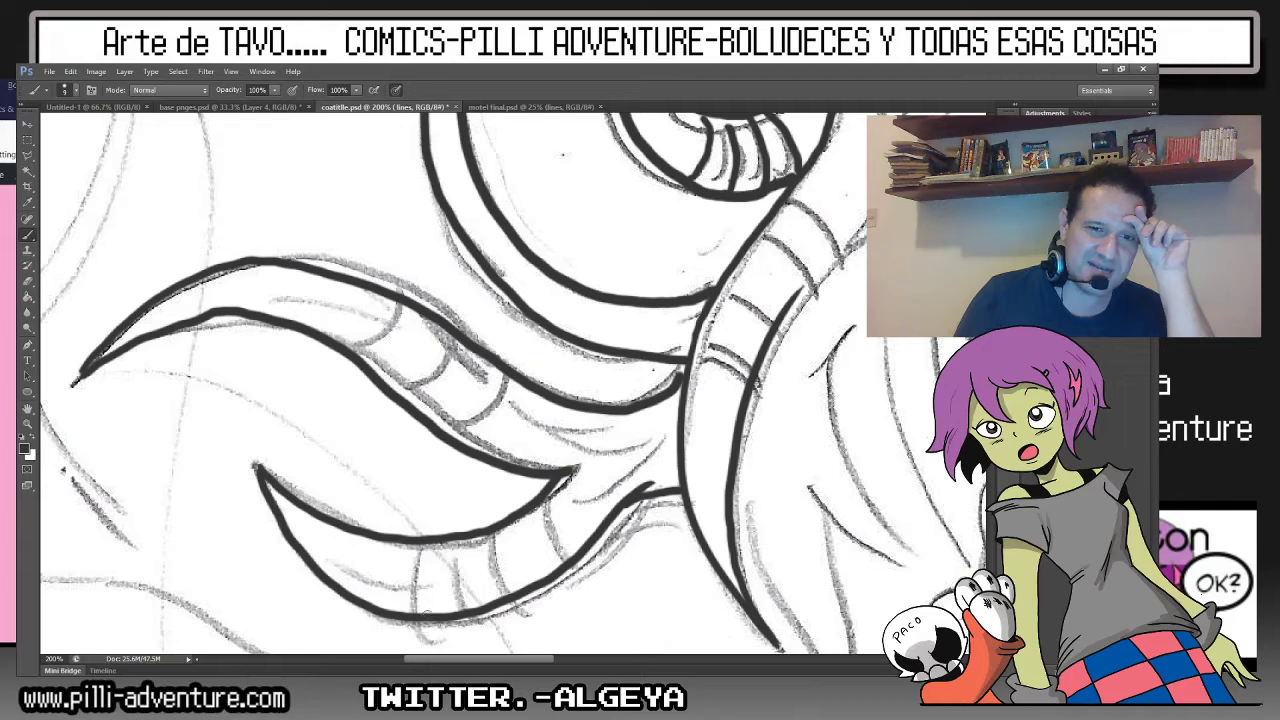
pyautogui.moveTo(424, 612); pyautogui.dragTo(413, 562)
pyautogui.moveTo(473, 600)
pyautogui.mouseDown()
pyautogui.moveTo(460, 540)
pyautogui.moveTo(504, 579)
pyautogui.moveTo(510, 540)
pyautogui.mouseUp()
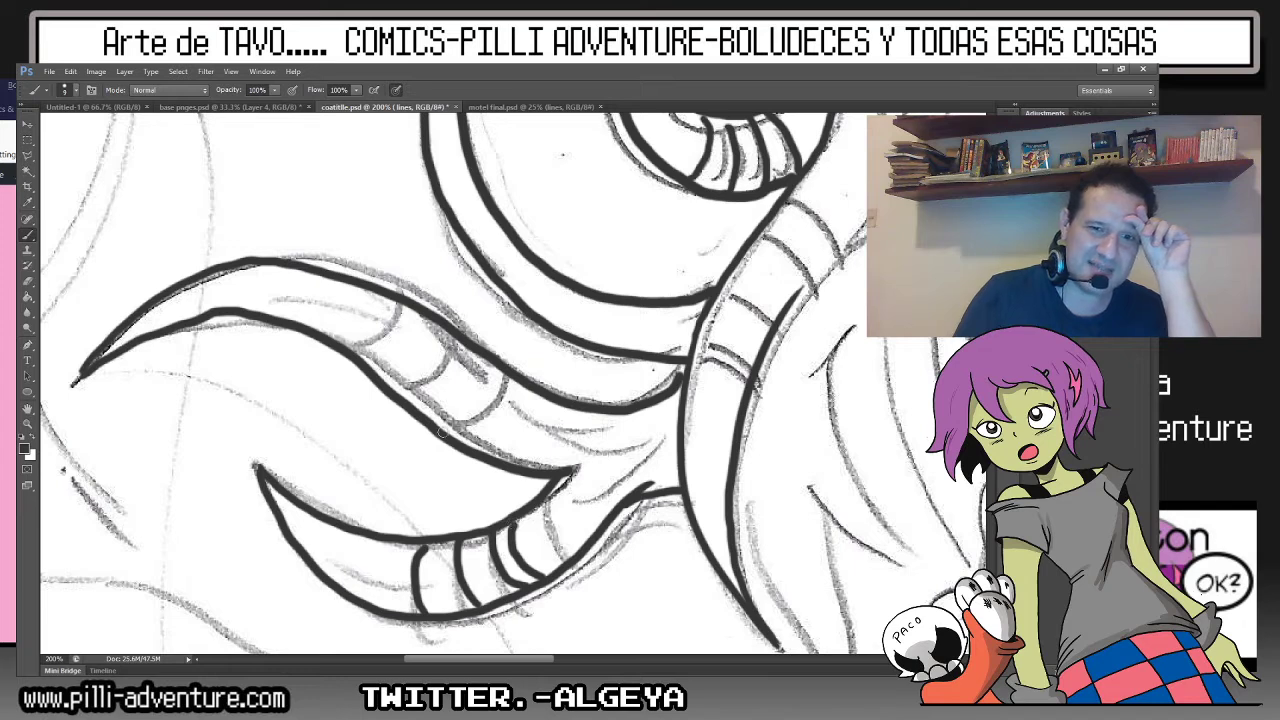
# Add ridge lines and hatching strokes across the upper tentacle.
pyautogui.moveTo(442, 432); pyautogui.dragTo(484, 418)
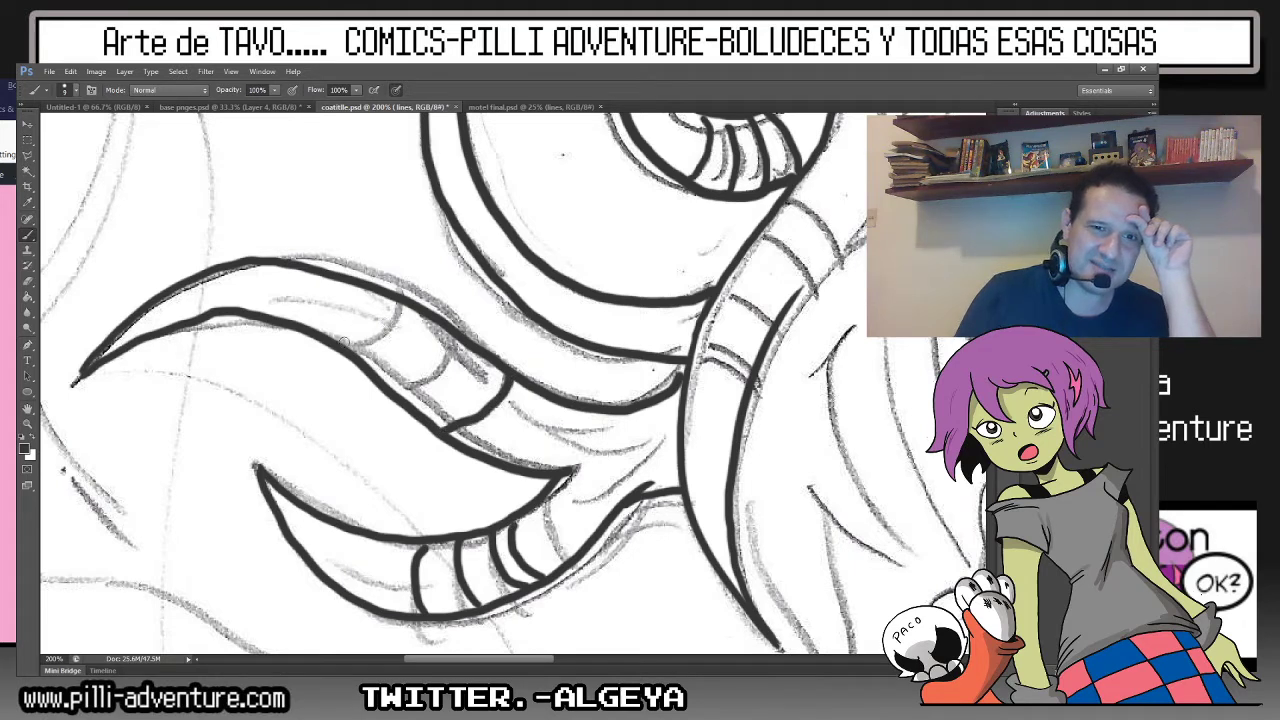
pyautogui.moveTo(375, 343); pyautogui.dragTo(398, 302)
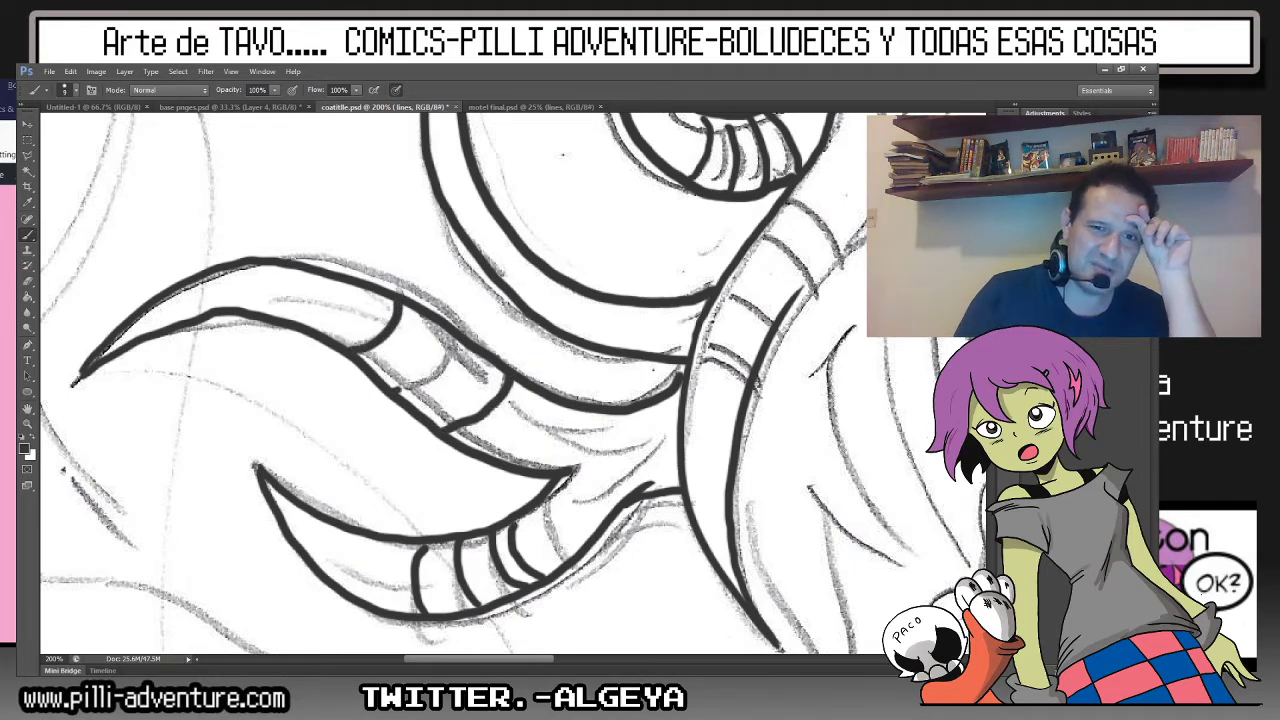
pyautogui.moveTo(398, 390)
pyautogui.mouseDown()
pyautogui.moveTo(458, 335)
pyautogui.moveTo(505, 388)
pyautogui.moveTo(480, 394)
pyautogui.moveTo(419, 330)
pyautogui.mouseUp()
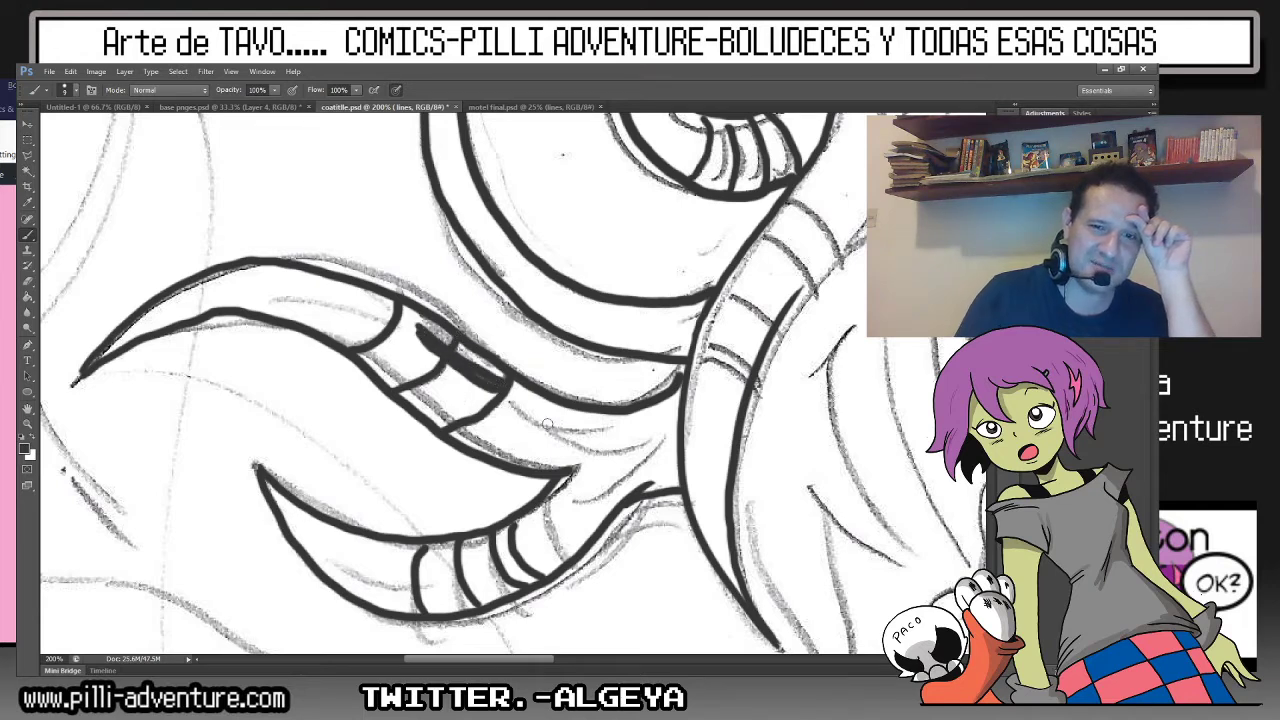
pyautogui.moveTo(522, 412); pyautogui.dragTo(638, 430)
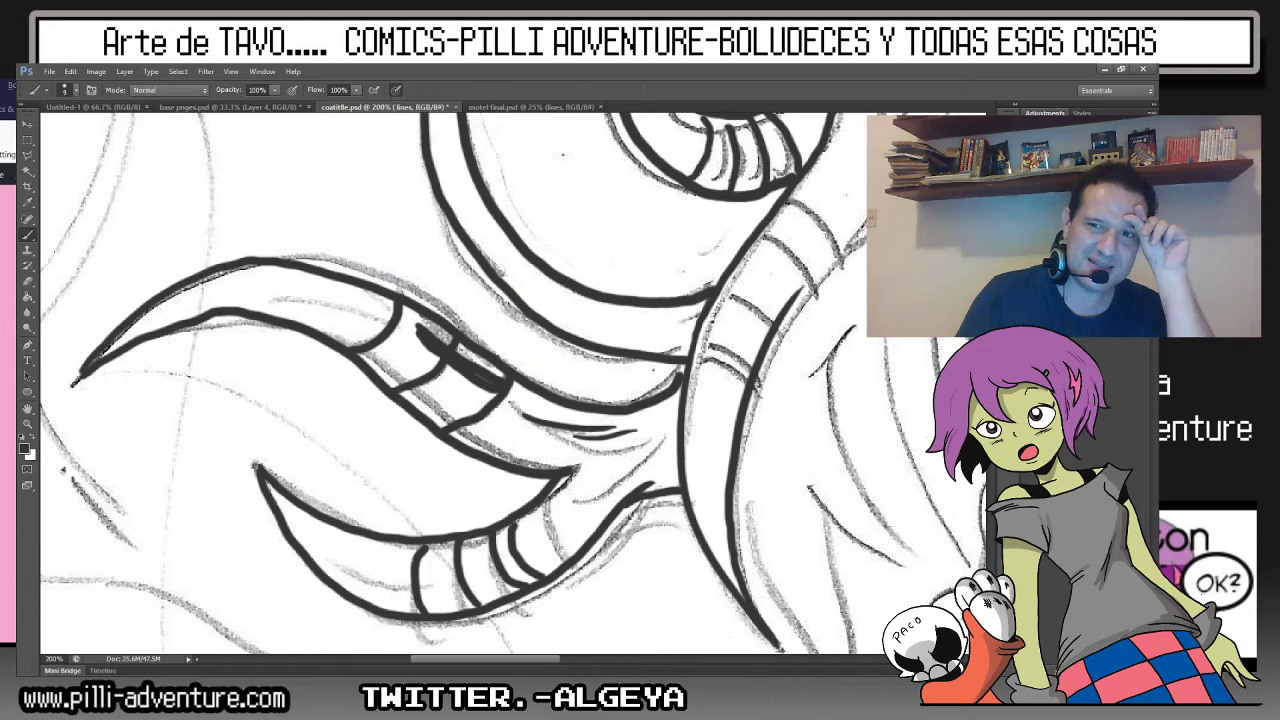
# Ink several hair strands running down beside the face.
pyautogui.moveTo(700, 500); pyautogui.dragTo(245, 215)
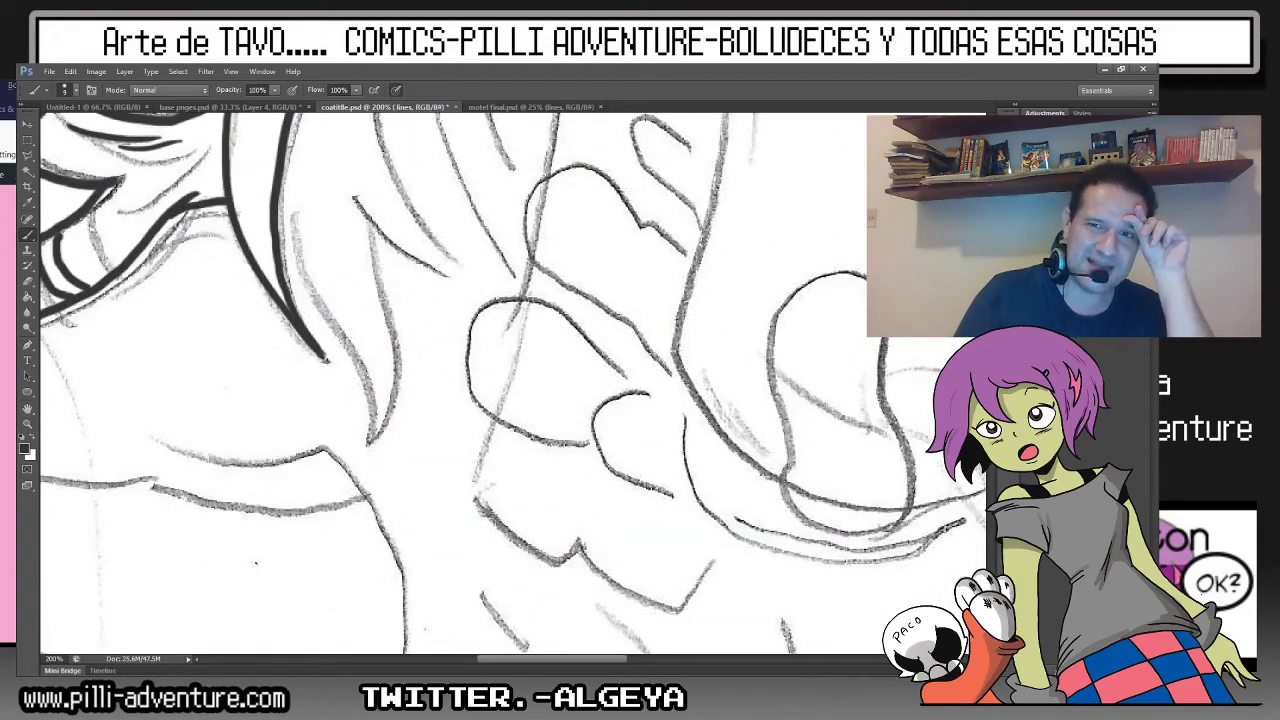
pyautogui.scroll(5, 513, 384)
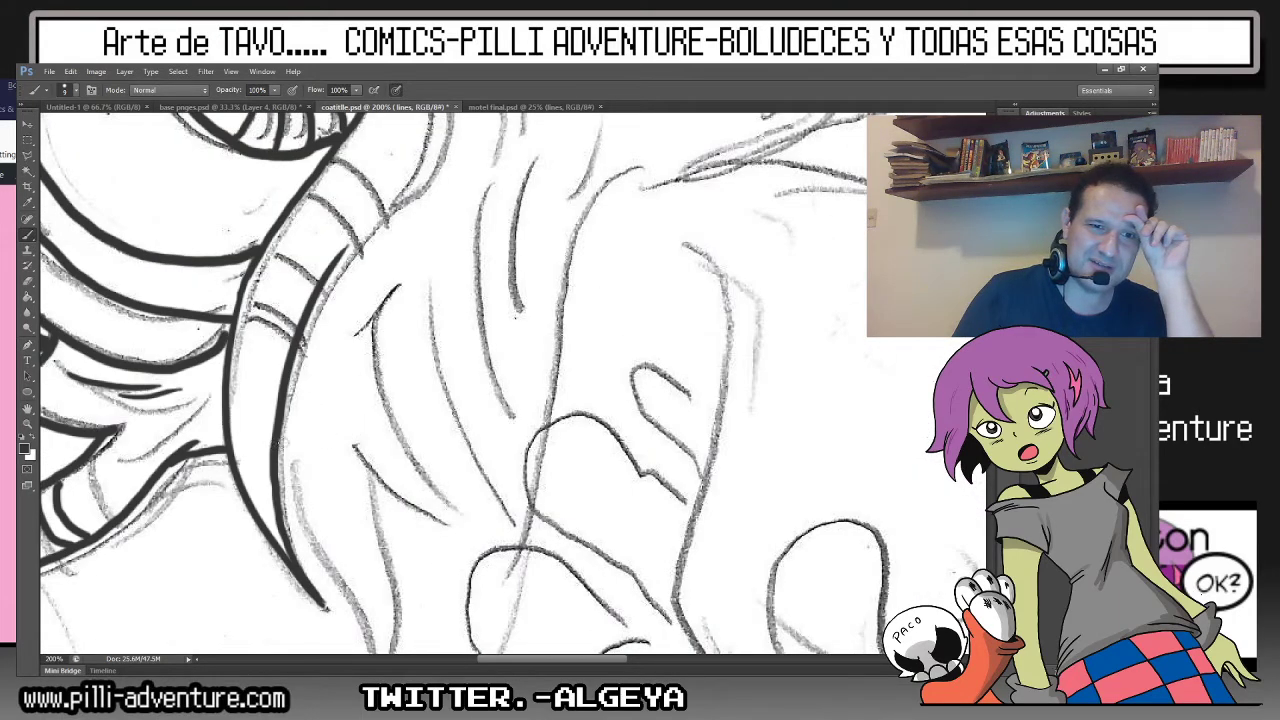
pyautogui.moveTo(309, 471); pyautogui.dragTo(354, 221)
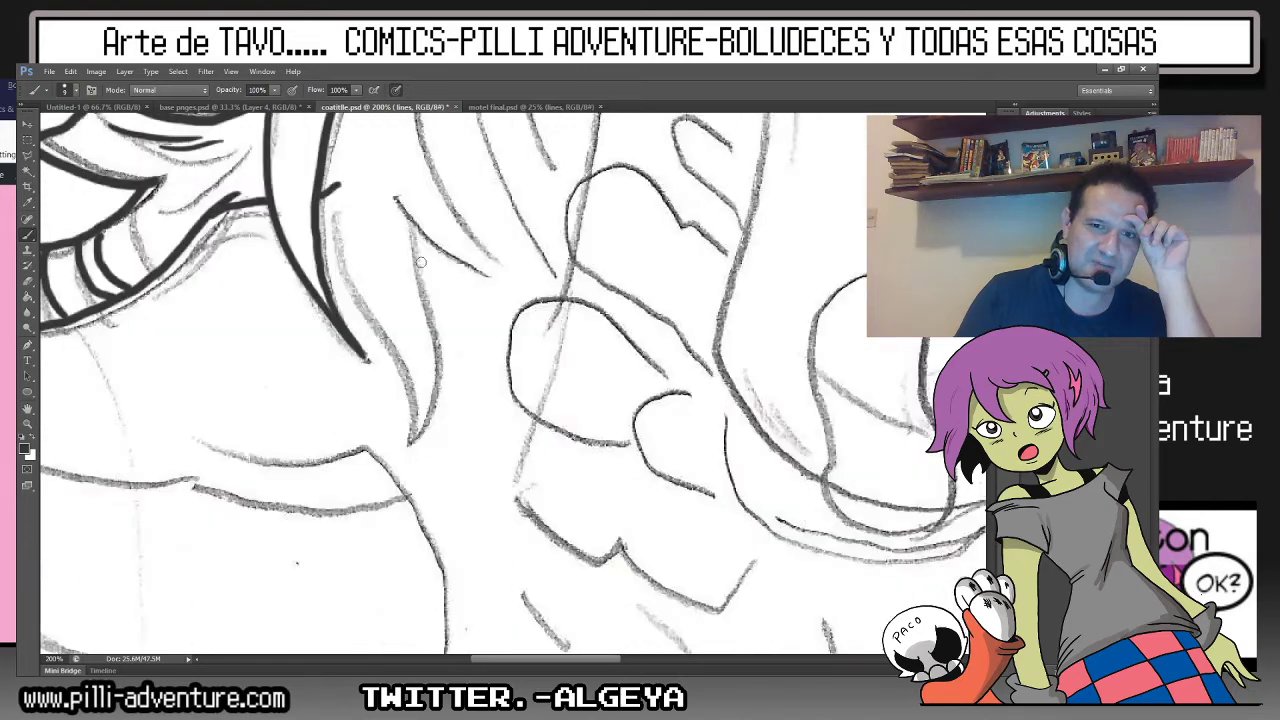
pyautogui.moveTo(351, 274)
pyautogui.mouseDown()
pyautogui.moveTo(414, 432)
pyautogui.moveTo(411, 165)
pyautogui.mouseUp()
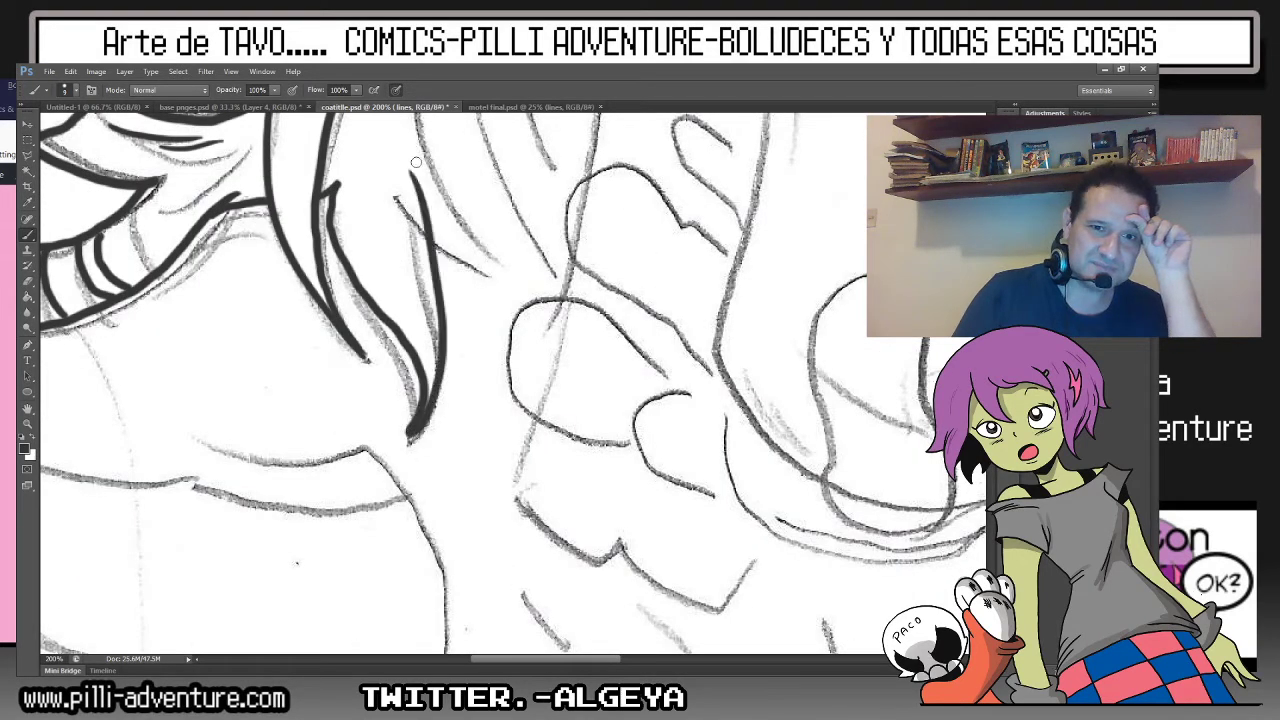
pyautogui.moveTo(500, 300); pyautogui.dragTo(458, 463)
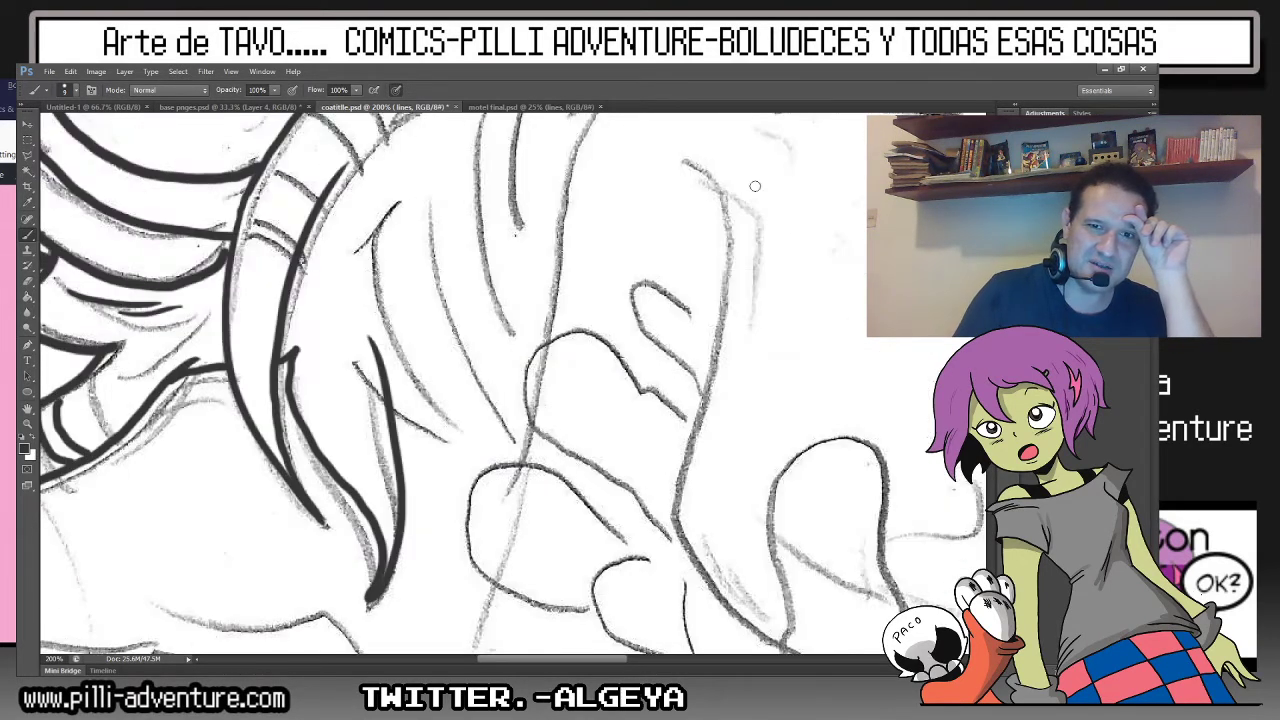
pyautogui.moveTo(400, 398); pyautogui.dragTo(485, 438)
pyautogui.moveTo(405, 205); pyautogui.dragTo(383, 405)
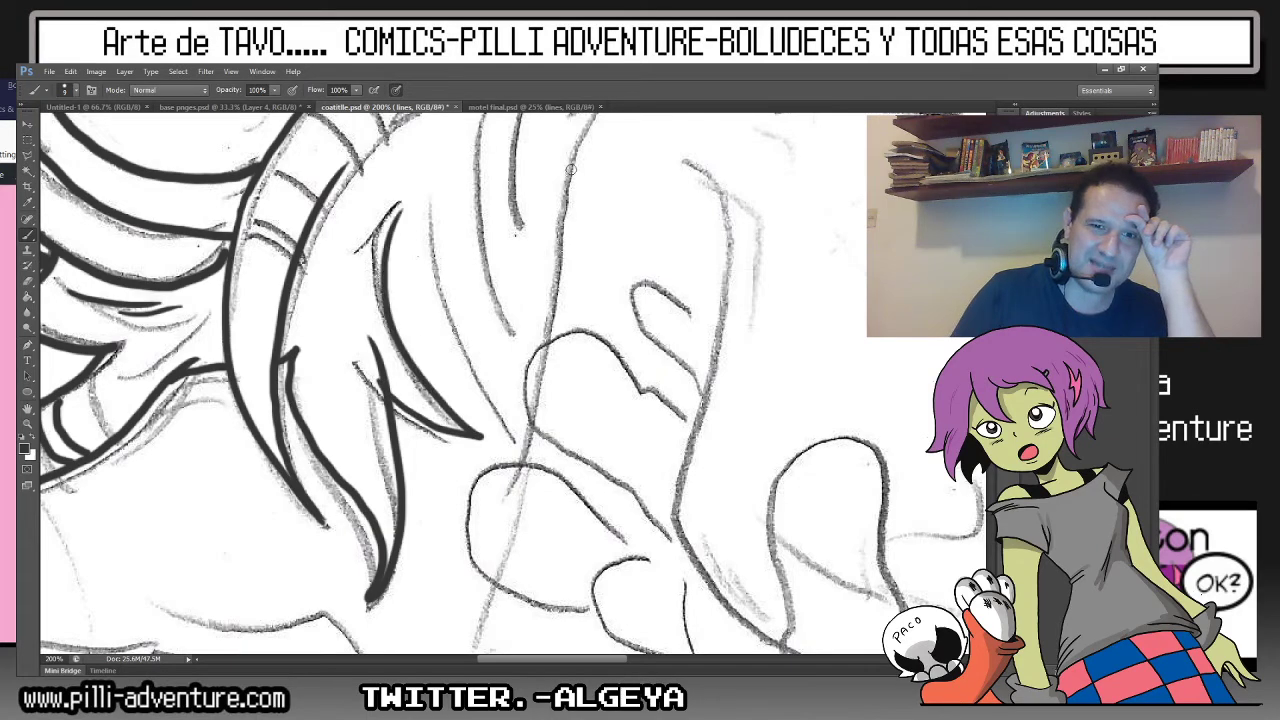
pyautogui.moveTo(420, 300); pyautogui.dragTo(420, 385)
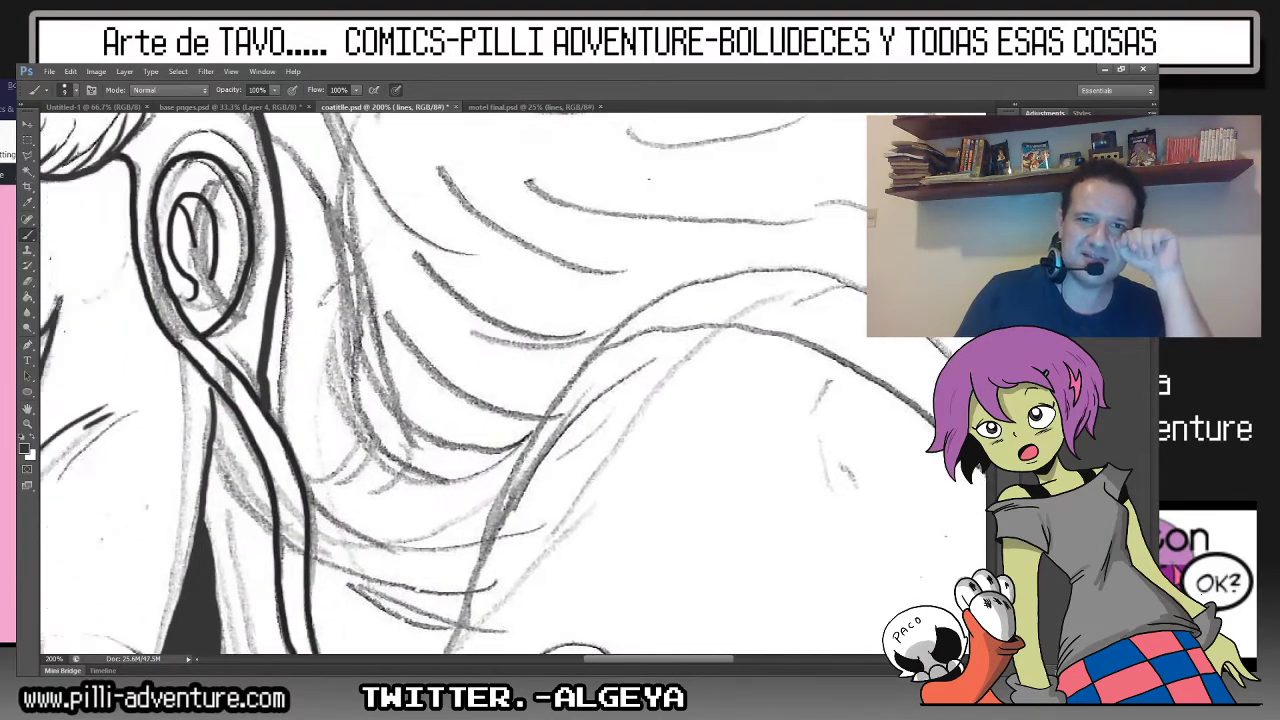
# Ink a pointed hair strand next to the goggle.
pyautogui.moveTo(940, 200); pyautogui.dragTo(861, 161)
pyautogui.moveTo(700, 500); pyautogui.dragTo(500, 300)
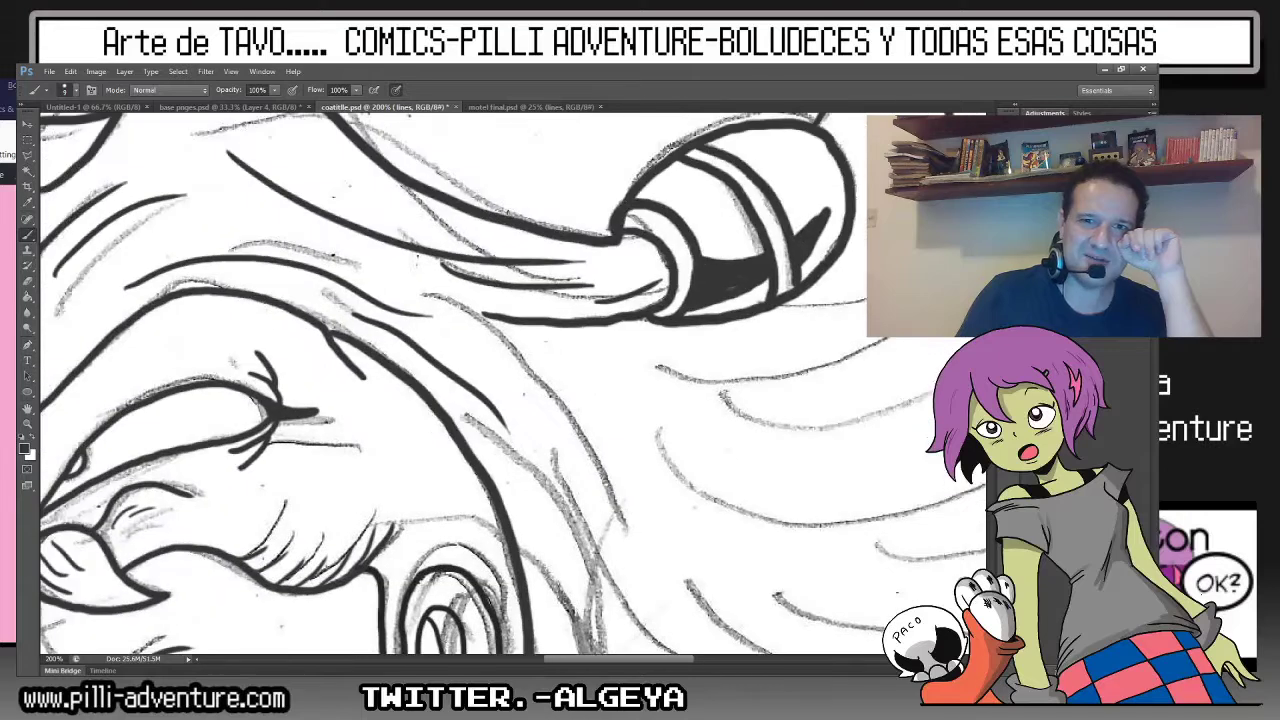
pyautogui.moveTo(600, 400)
pyautogui.mouseDown()
pyautogui.moveTo(400, 300)
pyautogui.moveTo(314, 329)
pyautogui.mouseUp()
pyautogui.moveTo(400, 200); pyautogui.dragTo(470, 480)
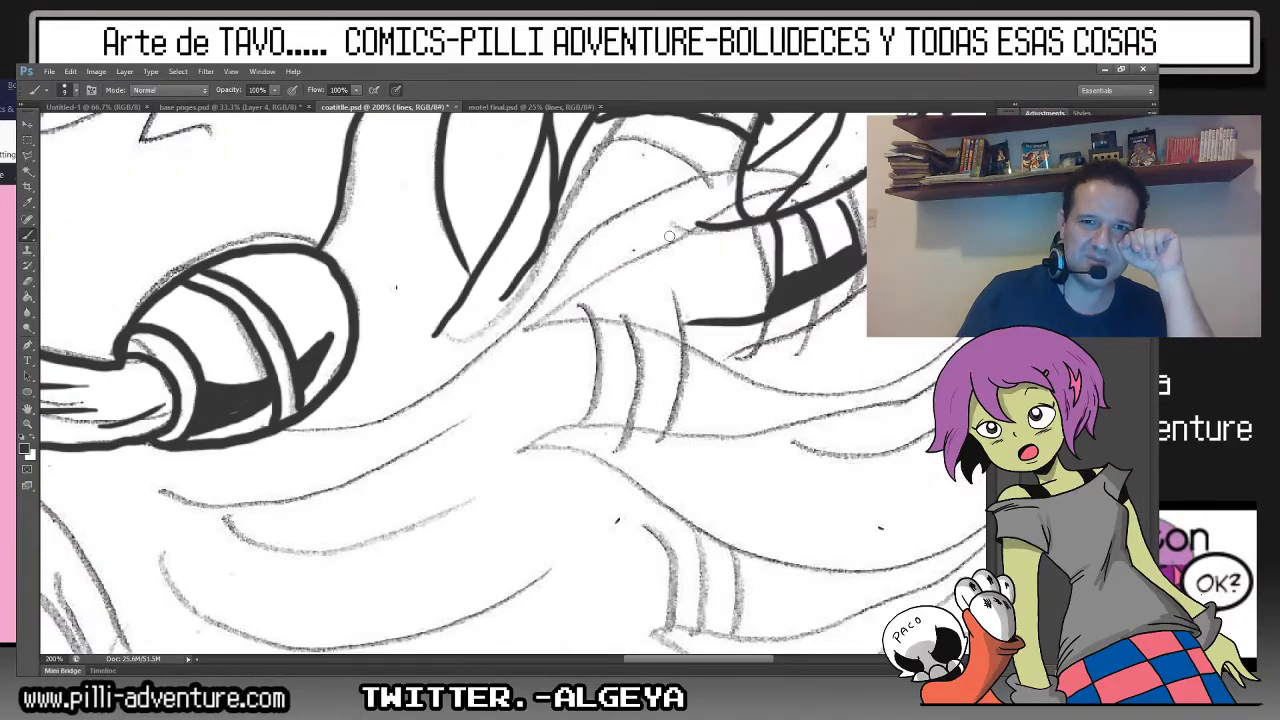
pyautogui.moveTo(550, 252)
pyautogui.mouseDown()
pyautogui.moveTo(690, 192)
pyautogui.moveTo(528, 328)
pyautogui.mouseUp()
# Ink a long curving strand below the goggle teeth with two short ridge lines.
pyautogui.moveTo(700, 400); pyautogui.dragTo(340, 400)
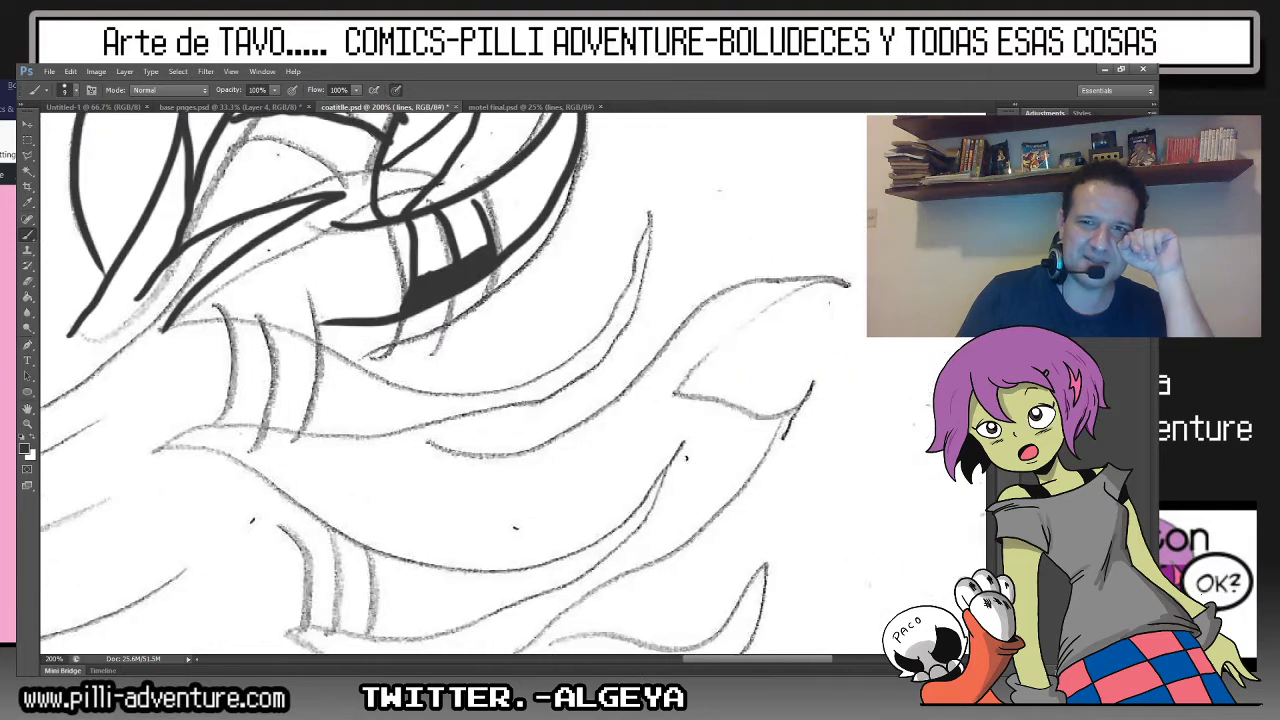
pyautogui.moveTo(212, 316)
pyautogui.mouseDown()
pyautogui.moveTo(678, 218)
pyautogui.moveTo(440, 432)
pyautogui.moveTo(203, 428)
pyautogui.moveTo(266, 375)
pyautogui.moveTo(272, 326)
pyautogui.mouseUp()
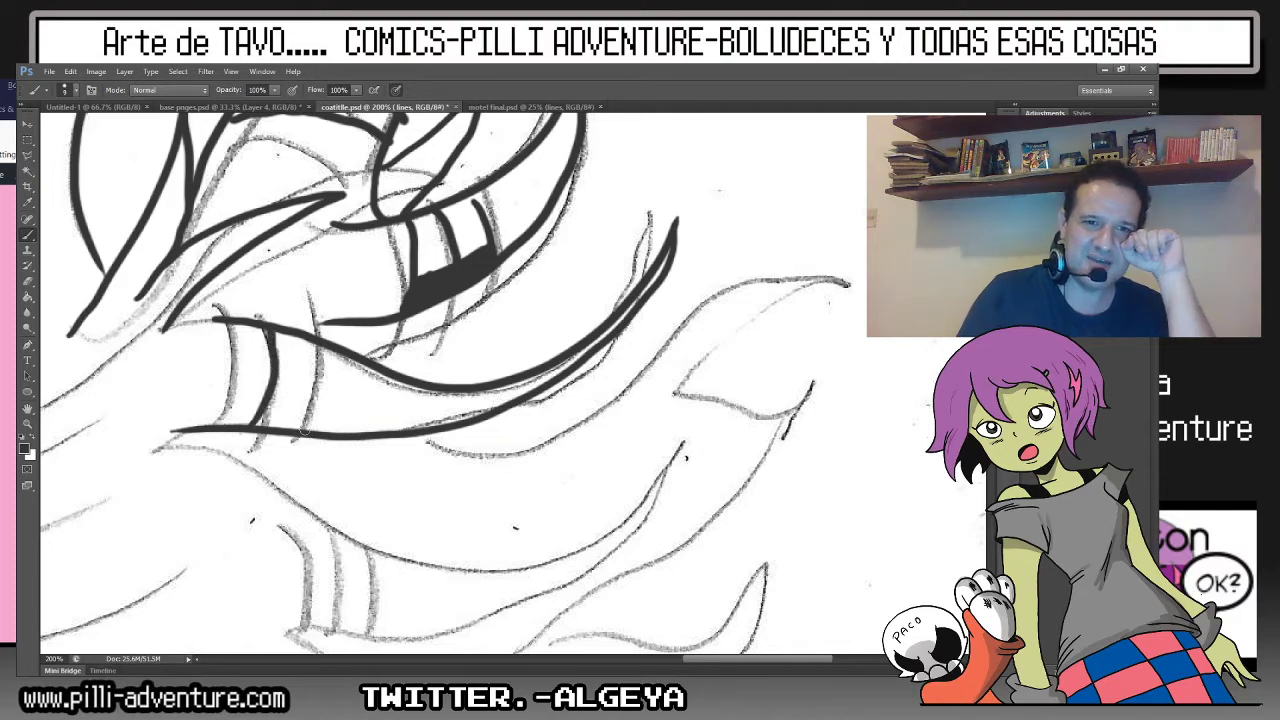
pyautogui.moveTo(304, 432); pyautogui.dragTo(321, 350)
pyautogui.moveTo(348, 431); pyautogui.dragTo(367, 370)
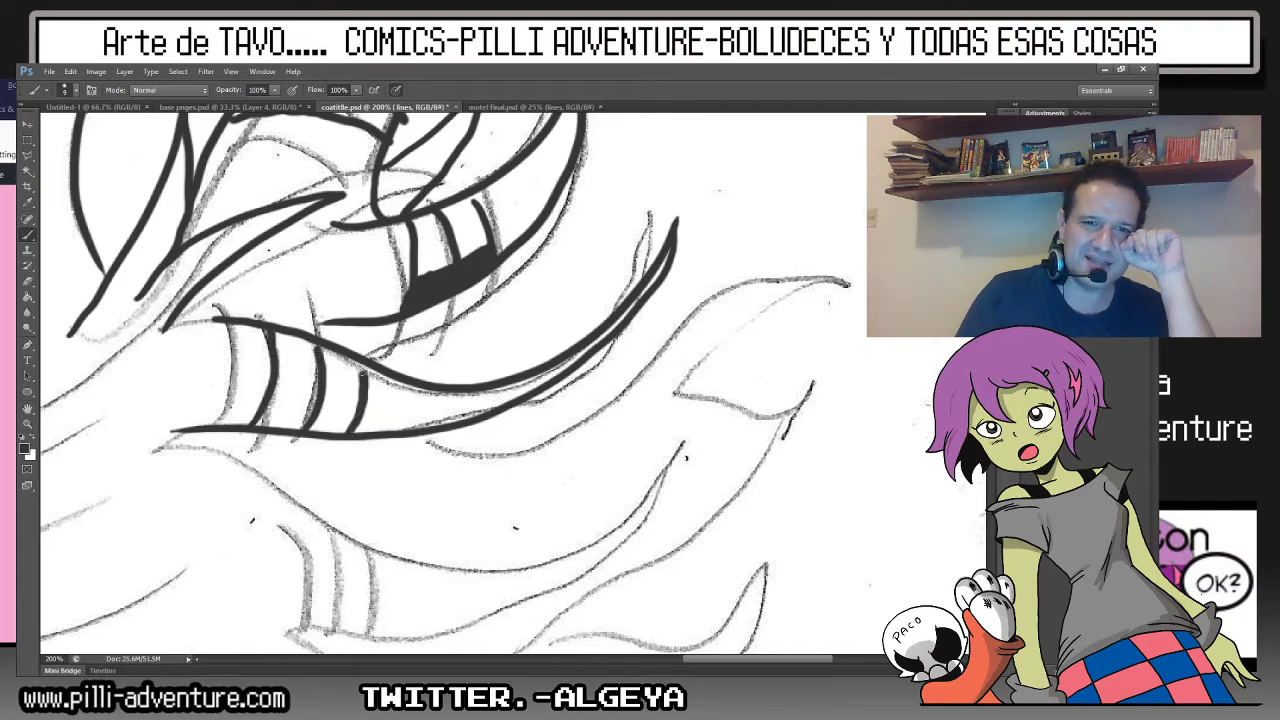
pyautogui.moveTo(530, 285); pyautogui.dragTo(369, 359)
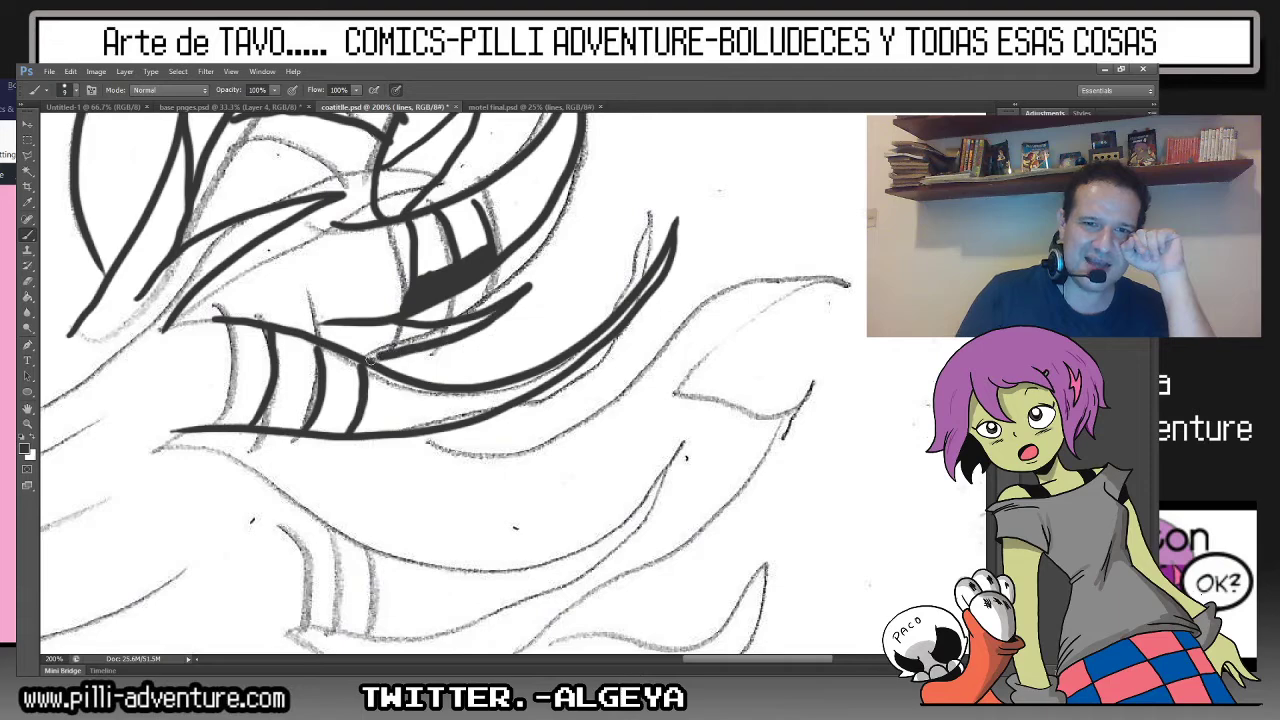
# Ink a long hooked hair strand further down with three ridge lines between strands.
pyautogui.scroll(-5, 446, 384)
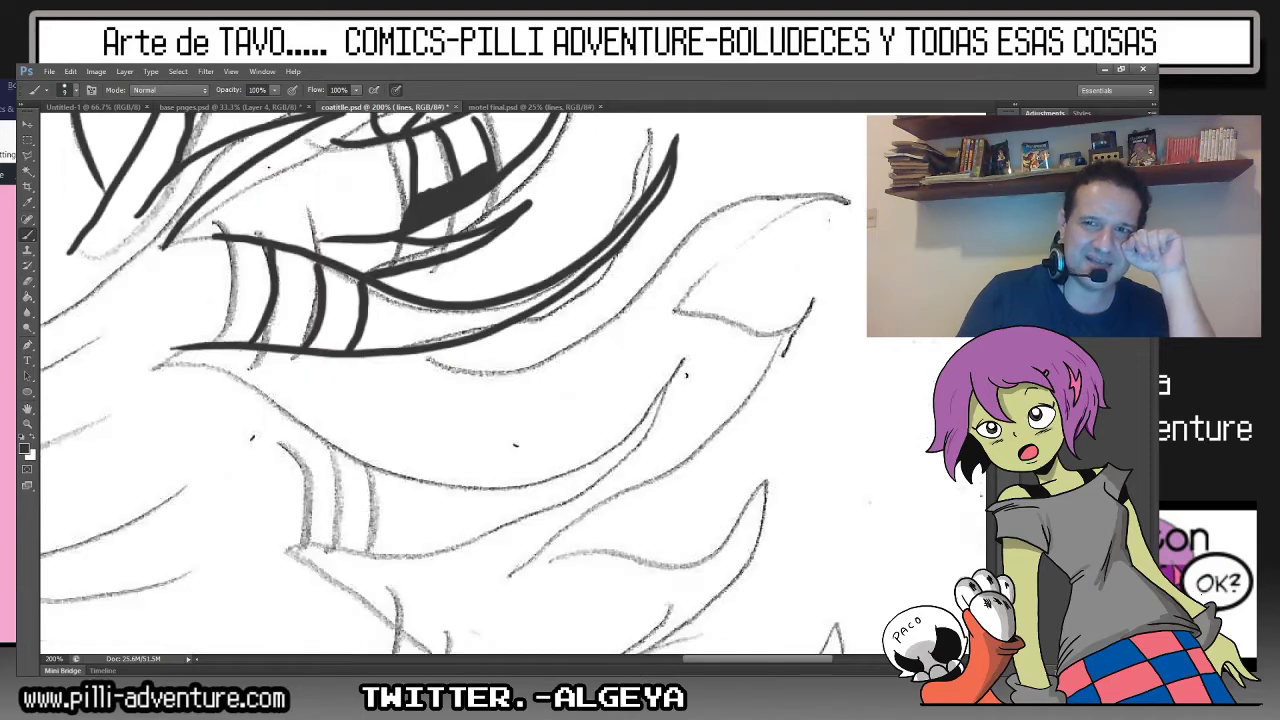
pyautogui.moveTo(138, 297)
pyautogui.mouseDown()
pyautogui.moveTo(665, 345)
pyautogui.moveTo(170, 476)
pyautogui.mouseUp()
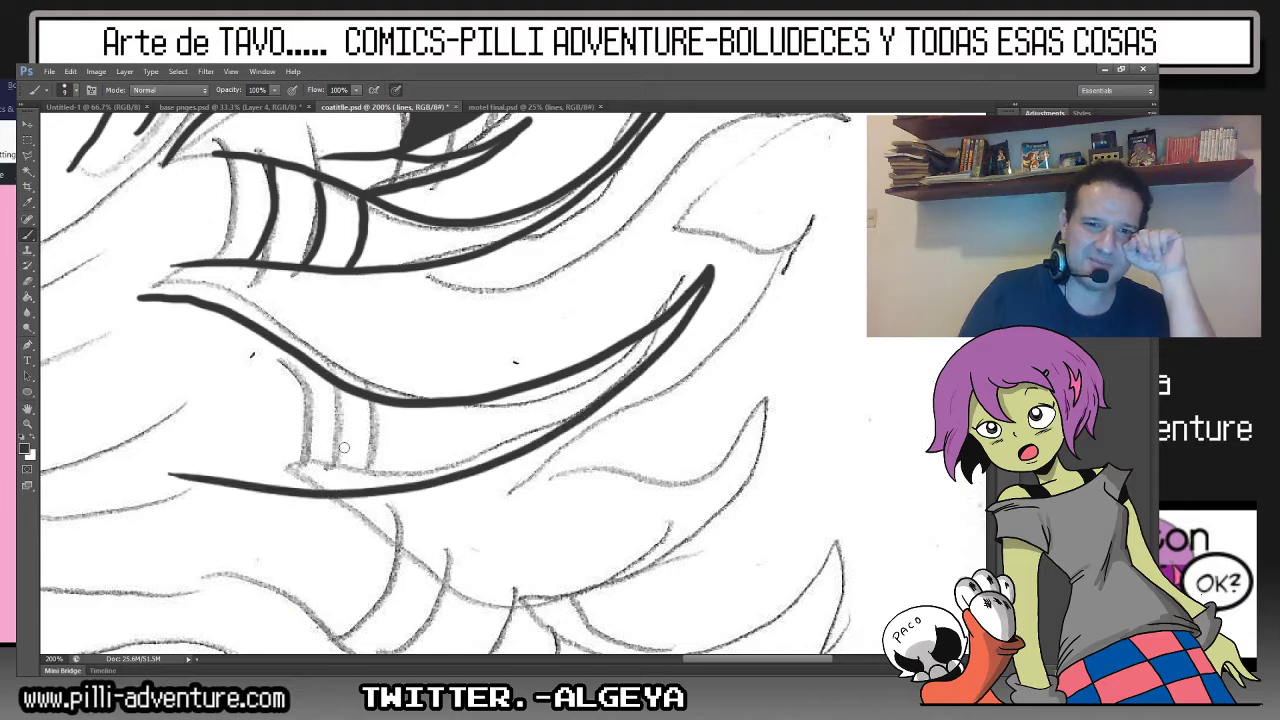
pyautogui.moveTo(368, 400); pyautogui.dragTo(337, 490)
pyautogui.moveTo(384, 404)
pyautogui.mouseDown()
pyautogui.moveTo(394, 484)
pyautogui.moveTo(421, 478)
pyautogui.mouseUp()
# Ink a long curved hair strand and the hooked tip of another strand.
pyautogui.hotkey('ctrl', '-')
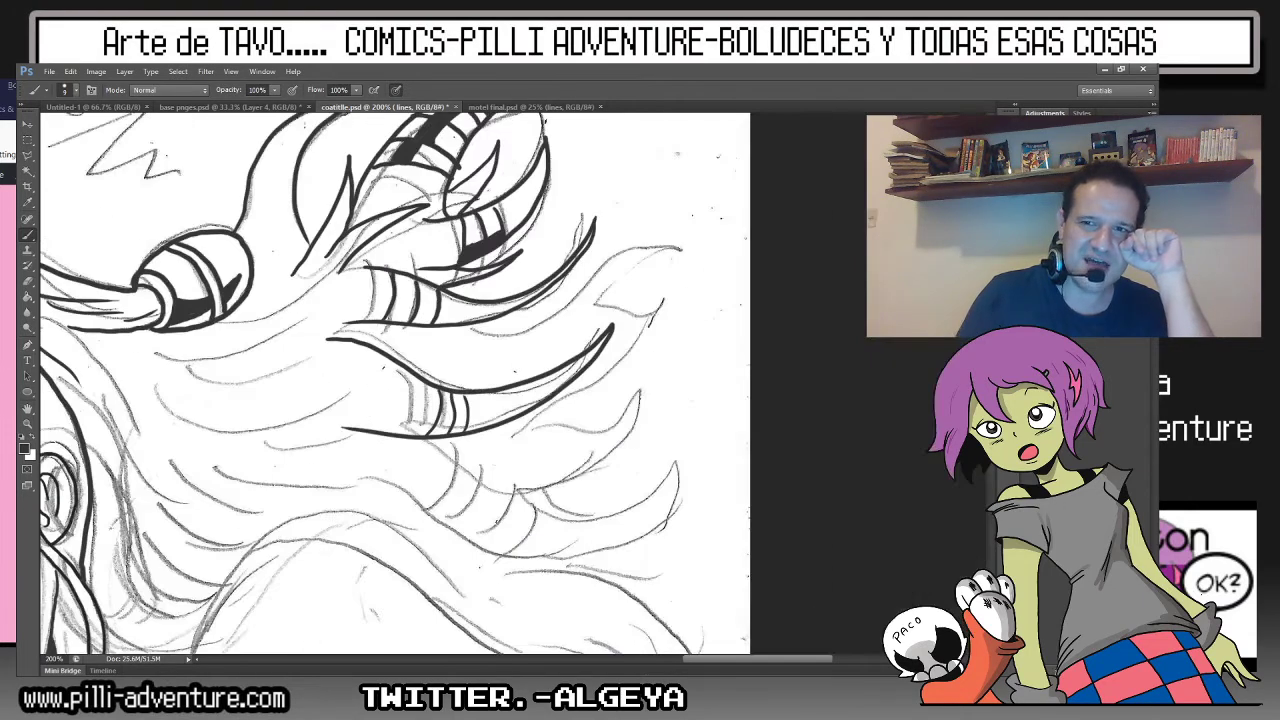
pyautogui.scroll(-1, 480, 384)
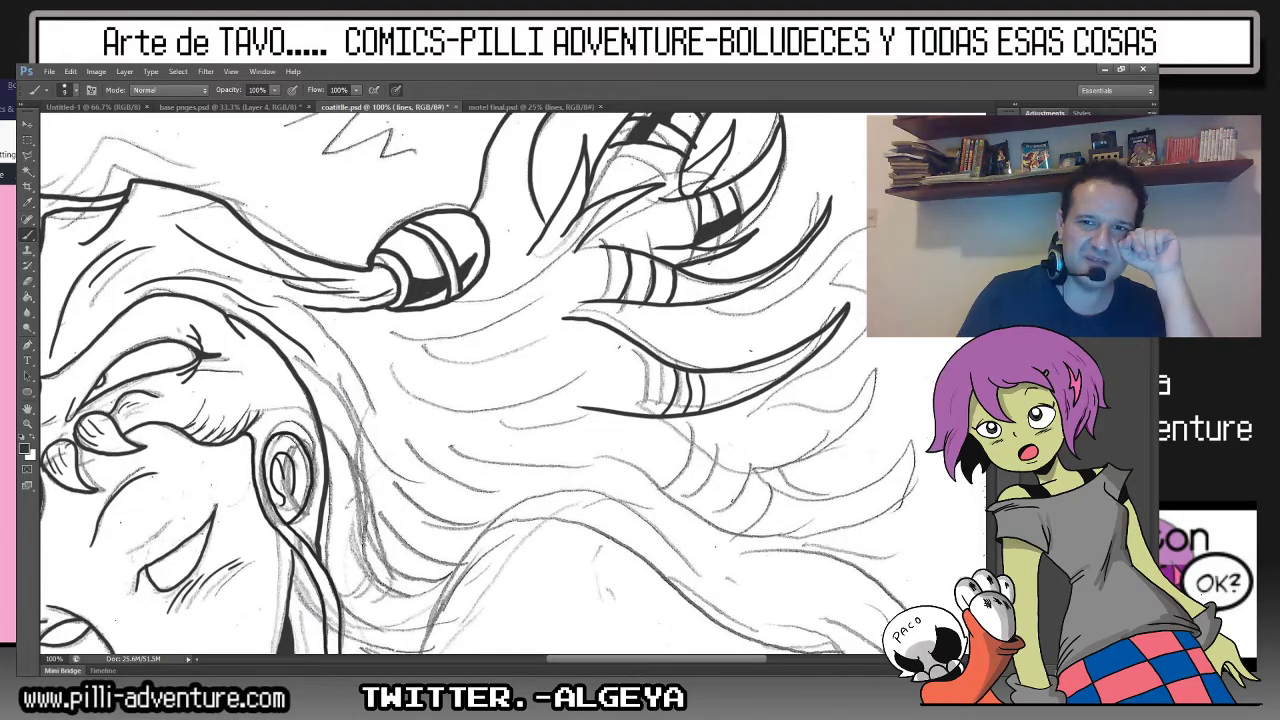
pyautogui.scroll(1, 860, 270)
pyautogui.scroll(2, 860, 270)
pyautogui.scroll(2, 860, 270)
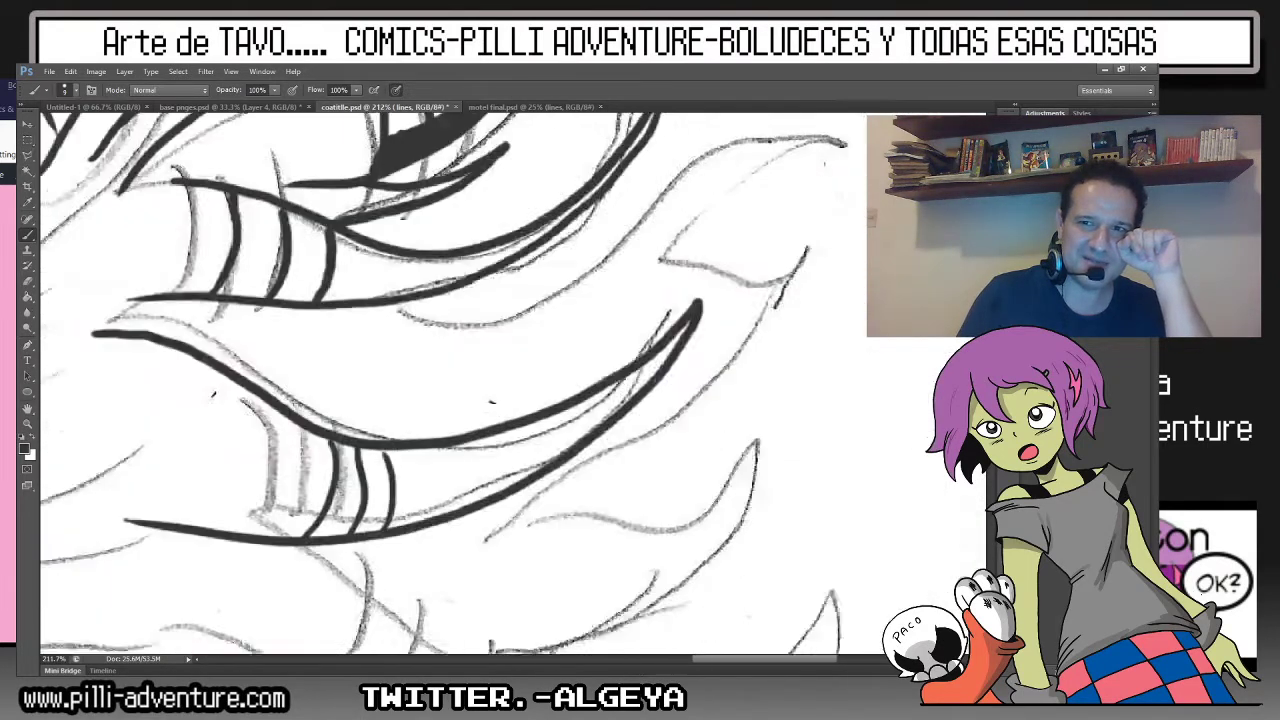
pyautogui.scroll(2, 860, 270)
pyautogui.moveTo(390, 345)
pyautogui.mouseDown()
pyautogui.moveTo(800, 195)
pyautogui.moveTo(850, 260)
pyautogui.moveTo(750, 385)
pyautogui.moveTo(530, 558)
pyautogui.mouseUp()
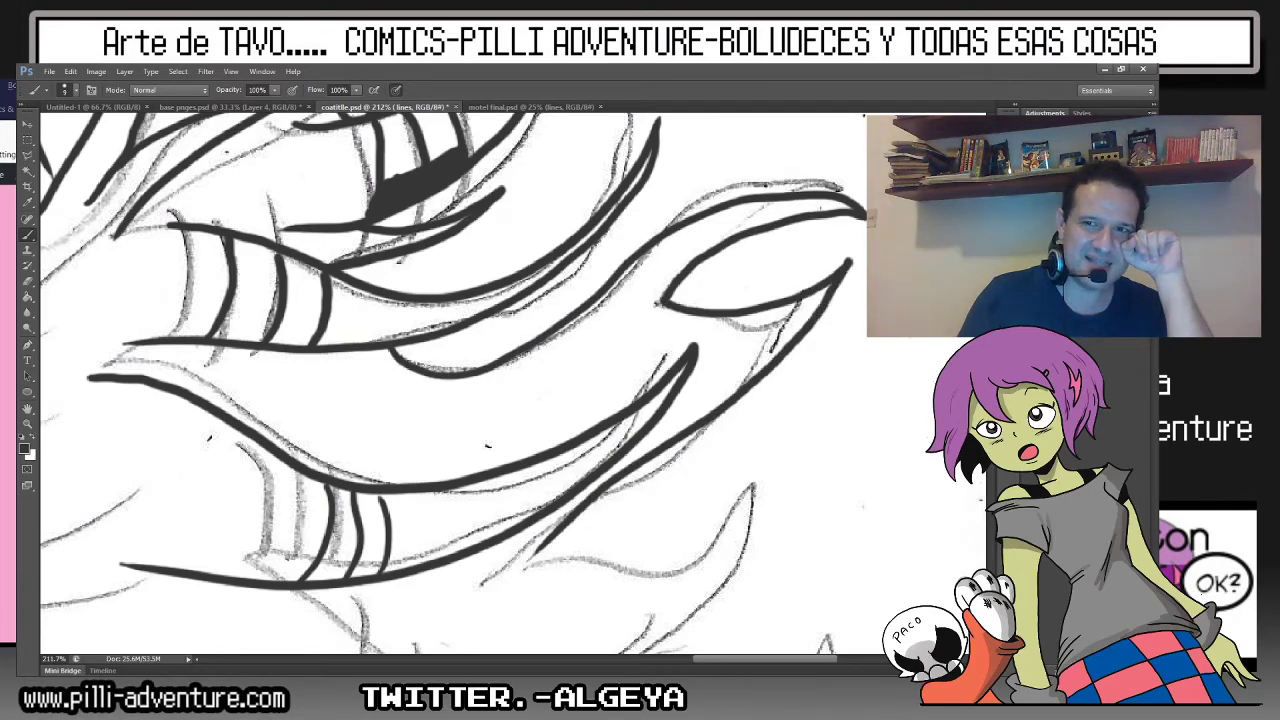
pyautogui.scroll(-3, 548, 200)
pyautogui.scroll(-3, 548, 200)
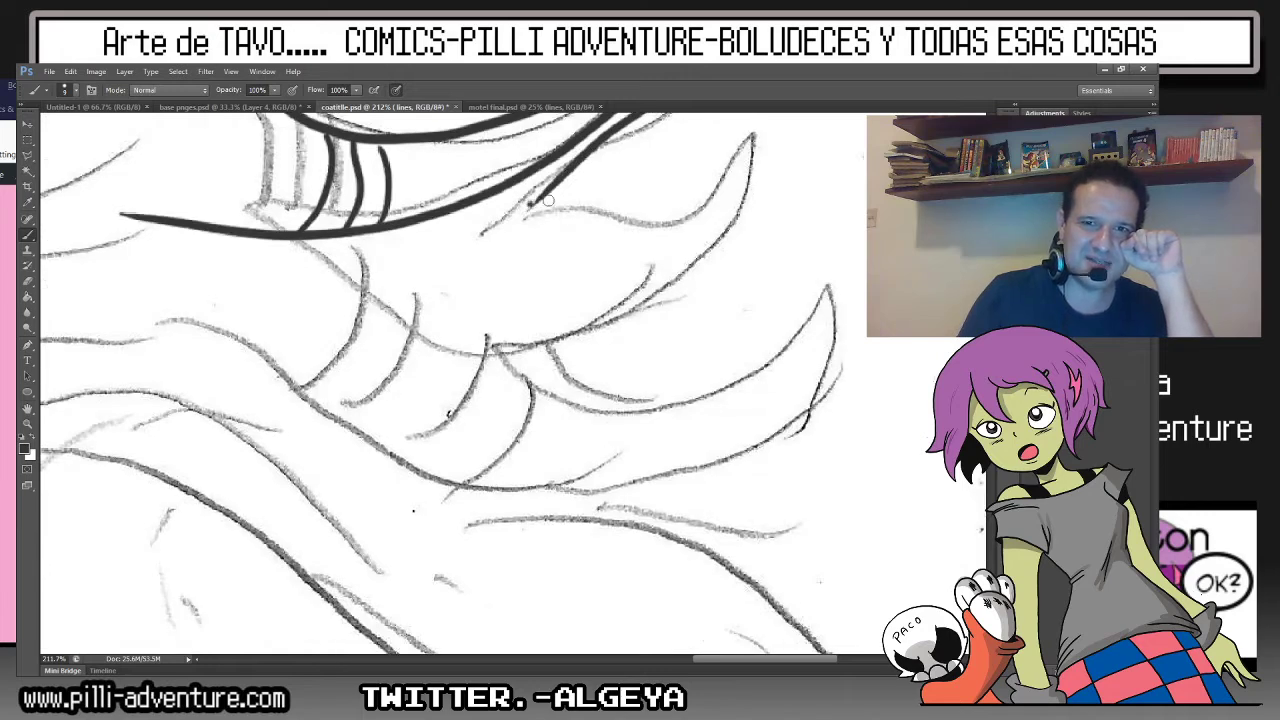
pyautogui.moveTo(548, 200)
pyautogui.mouseDown()
pyautogui.moveTo(690, 190)
pyautogui.moveTo(740, 150)
pyautogui.moveTo(625, 295)
pyautogui.moveTo(497, 315)
pyautogui.mouseUp()
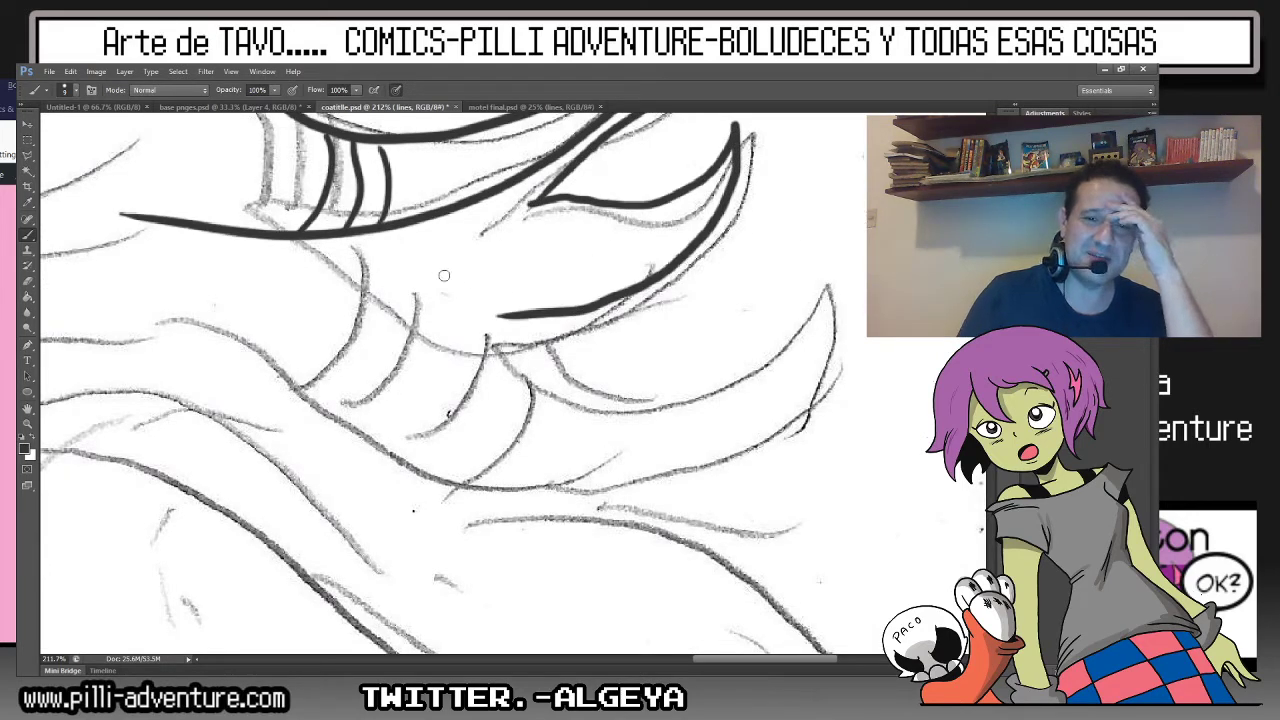
# Ink the tentacle's upper and lower long curves joined by four parallel ridge lines.
pyautogui.moveTo(345, 250)
pyautogui.mouseDown()
pyautogui.moveTo(490, 328)
pyautogui.moveTo(849, 257)
pyautogui.mouseUp()
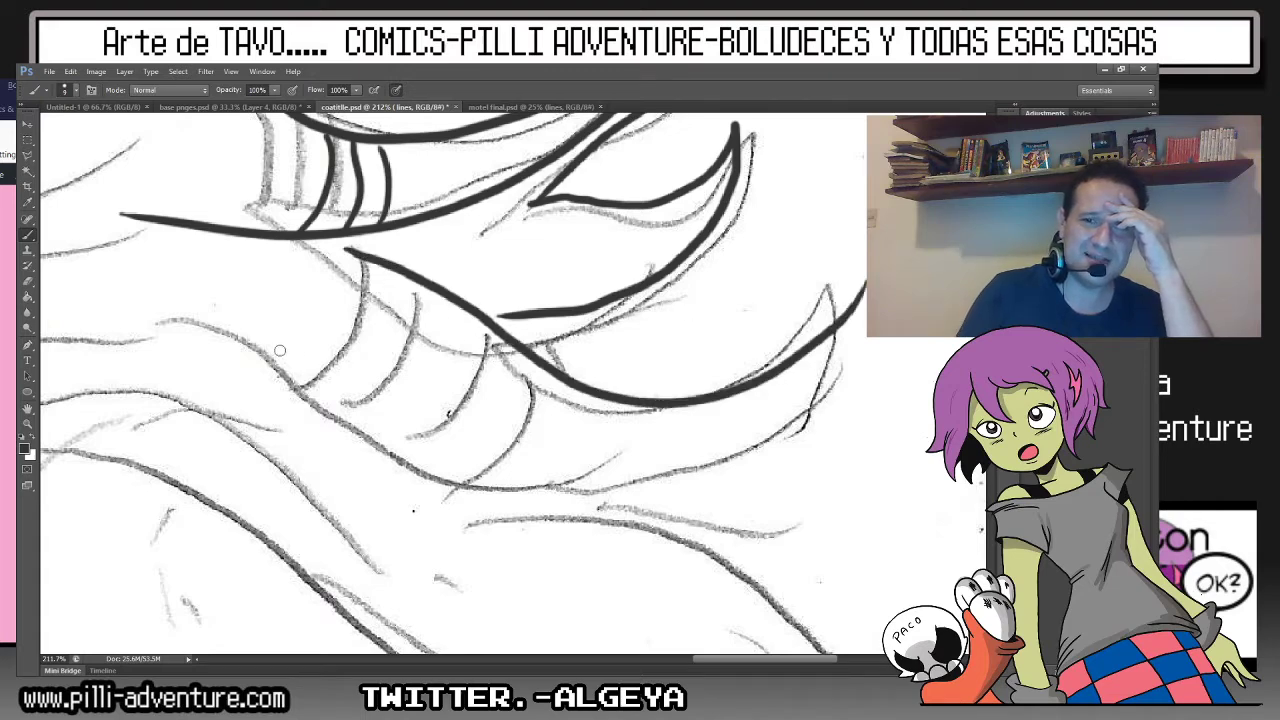
pyautogui.moveTo(210, 348)
pyautogui.mouseDown()
pyautogui.moveTo(398, 480)
pyautogui.moveTo(670, 465)
pyautogui.moveTo(866, 284)
pyautogui.mouseUp()
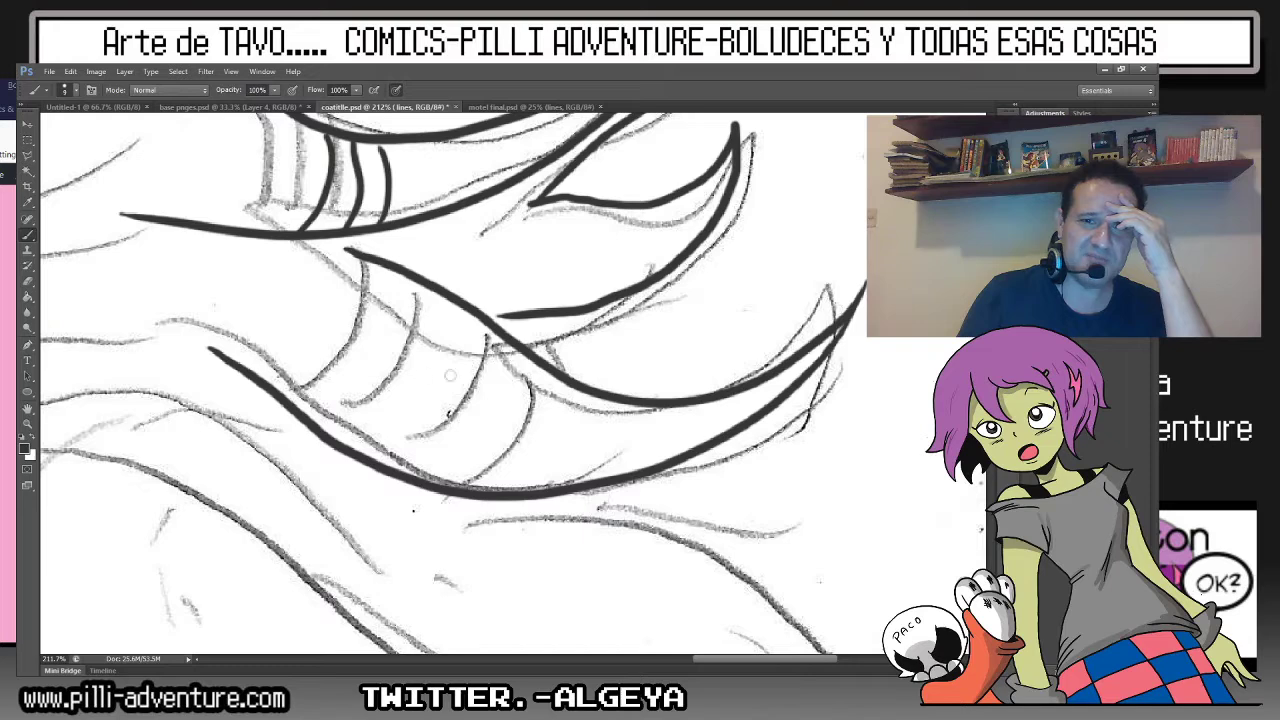
pyautogui.moveTo(295, 400); pyautogui.dragTo(371, 260)
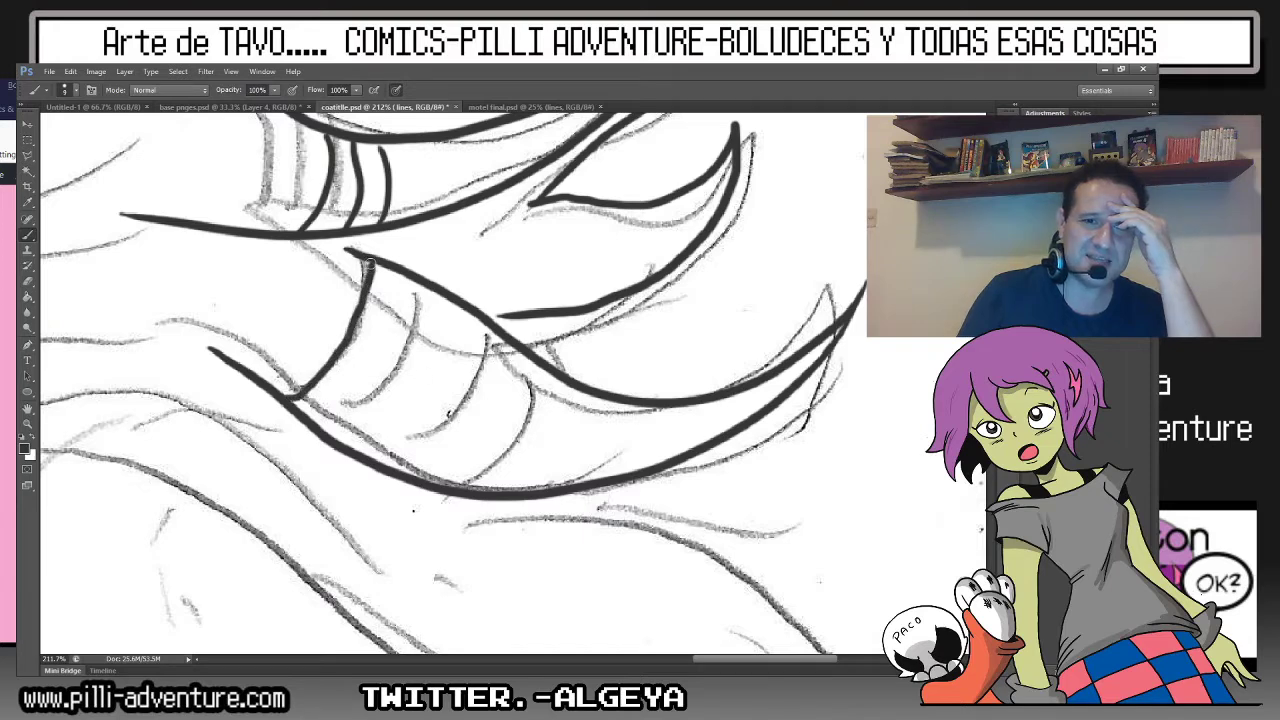
pyautogui.moveTo(320, 424); pyautogui.dragTo(420, 312)
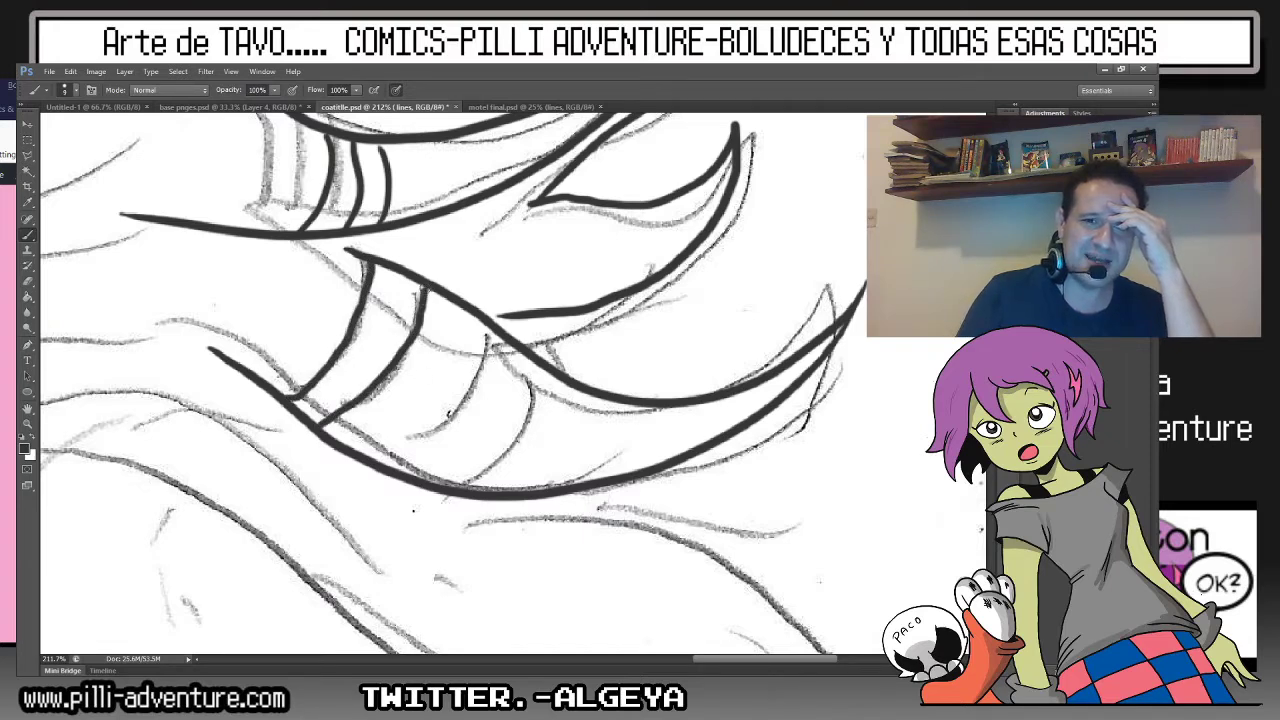
pyautogui.moveTo(385, 450)
pyautogui.mouseDown()
pyautogui.moveTo(476, 362)
pyautogui.moveTo(491, 327)
pyautogui.mouseUp()
pyautogui.moveTo(460, 488)
pyautogui.mouseDown()
pyautogui.moveTo(518, 410)
pyautogui.moveTo(524, 360)
pyautogui.mouseUp()
# Add a curve across the ridges and thicken the dark accent stroke.
pyautogui.moveTo(378, 294)
pyautogui.mouseDown()
pyautogui.moveTo(512, 369)
pyautogui.moveTo(400, 303)
pyautogui.mouseUp()
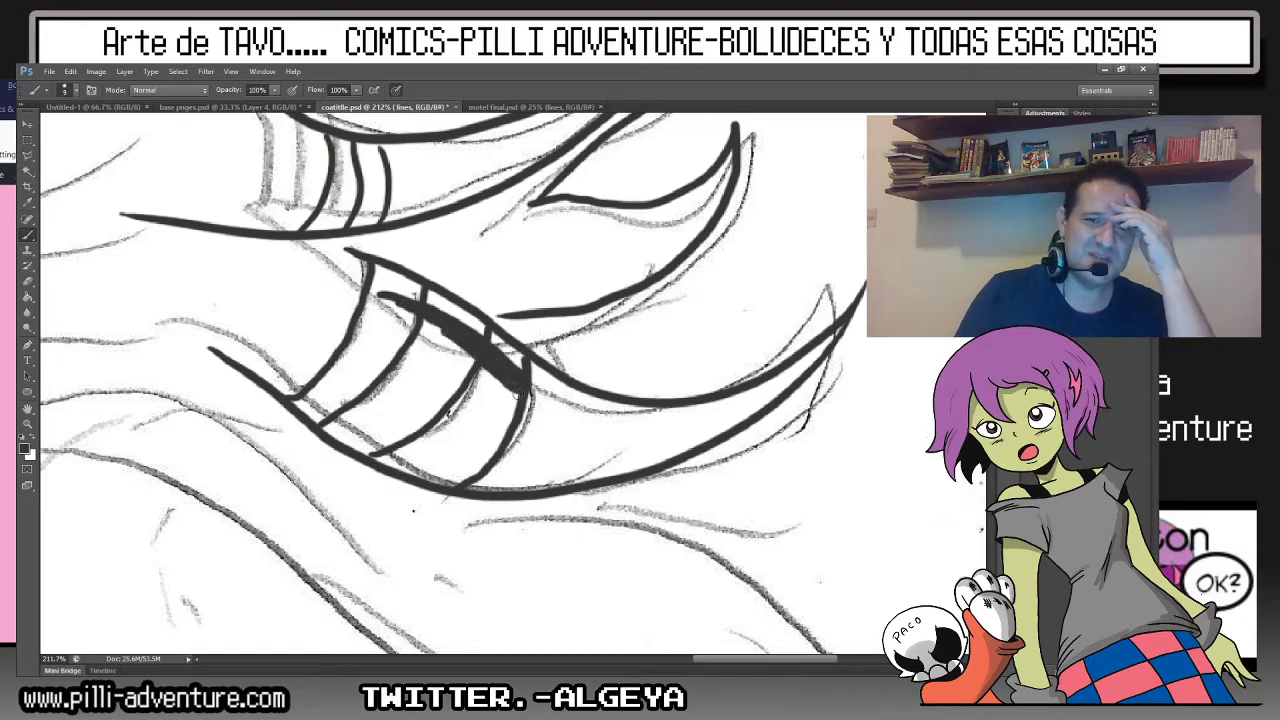
pyautogui.moveTo(498, 385); pyautogui.dragTo(411, 316)
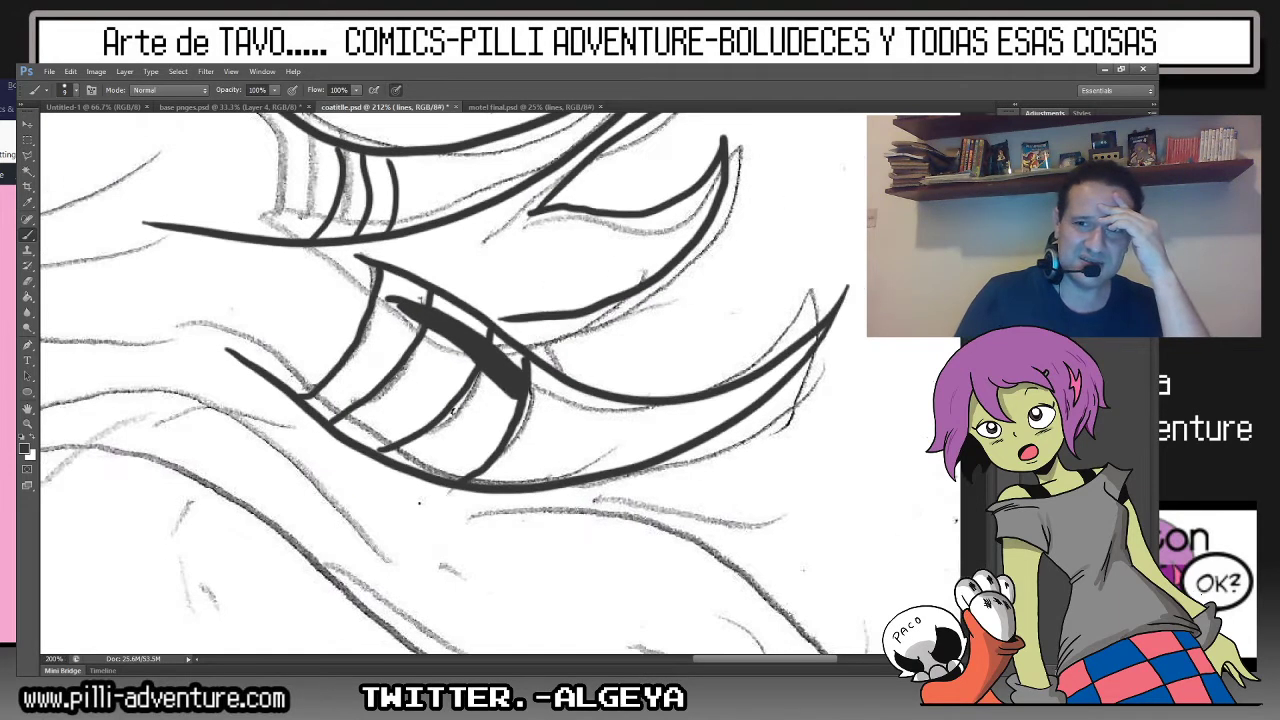
pyautogui.moveTo(413, 510)
pyautogui.mouseDown()
pyautogui.moveTo(713, 341)
pyautogui.moveTo(521, 276)
pyautogui.moveTo(634, 222)
pyautogui.mouseUp()
# Ink flowing and diagonal hair strands to the right of the ear.
pyautogui.hotkey('ctrl', '-')
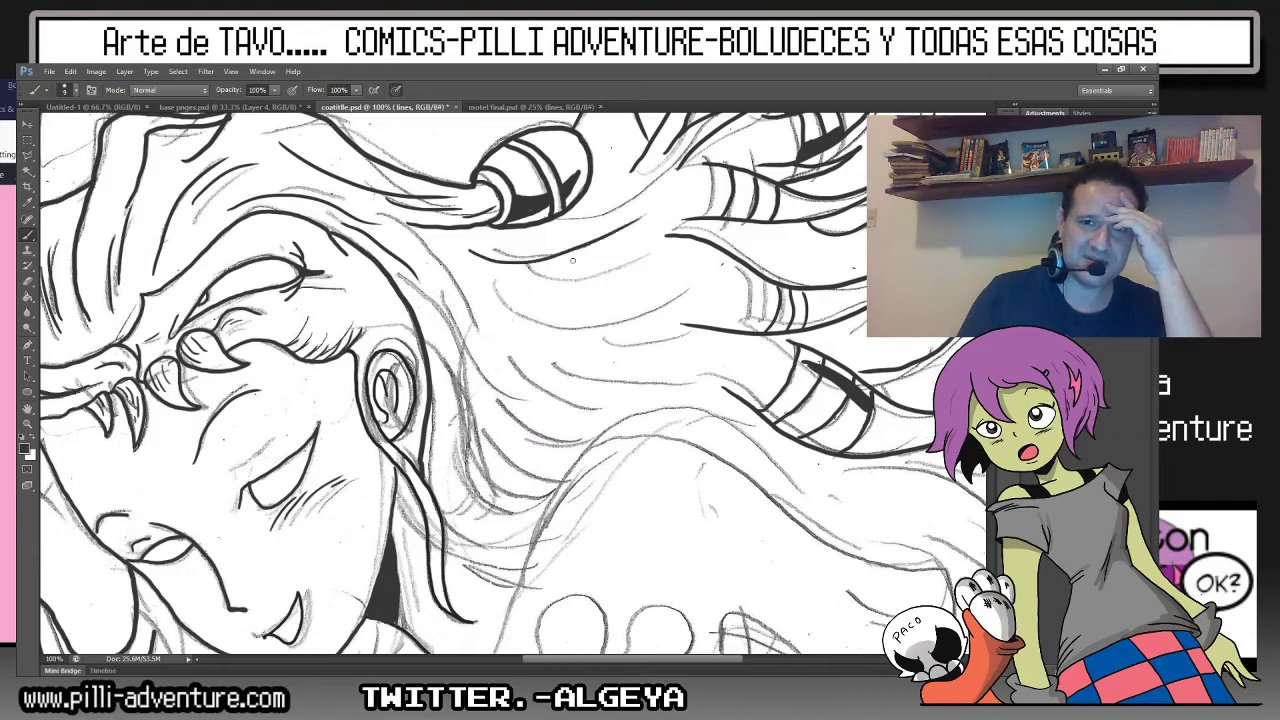
pyautogui.moveTo(622, 296); pyautogui.dragTo(712, 300)
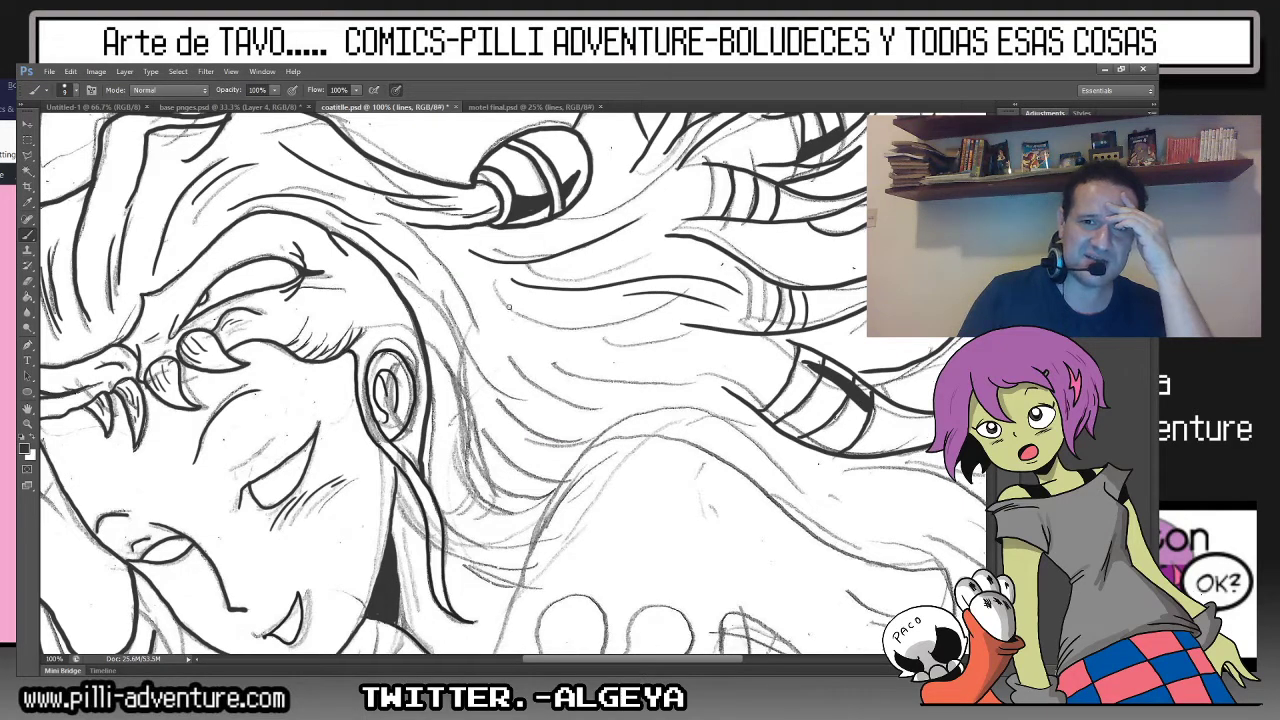
pyautogui.moveTo(510, 308); pyautogui.dragTo(766, 350)
pyautogui.moveTo(551, 366); pyautogui.dragTo(728, 400)
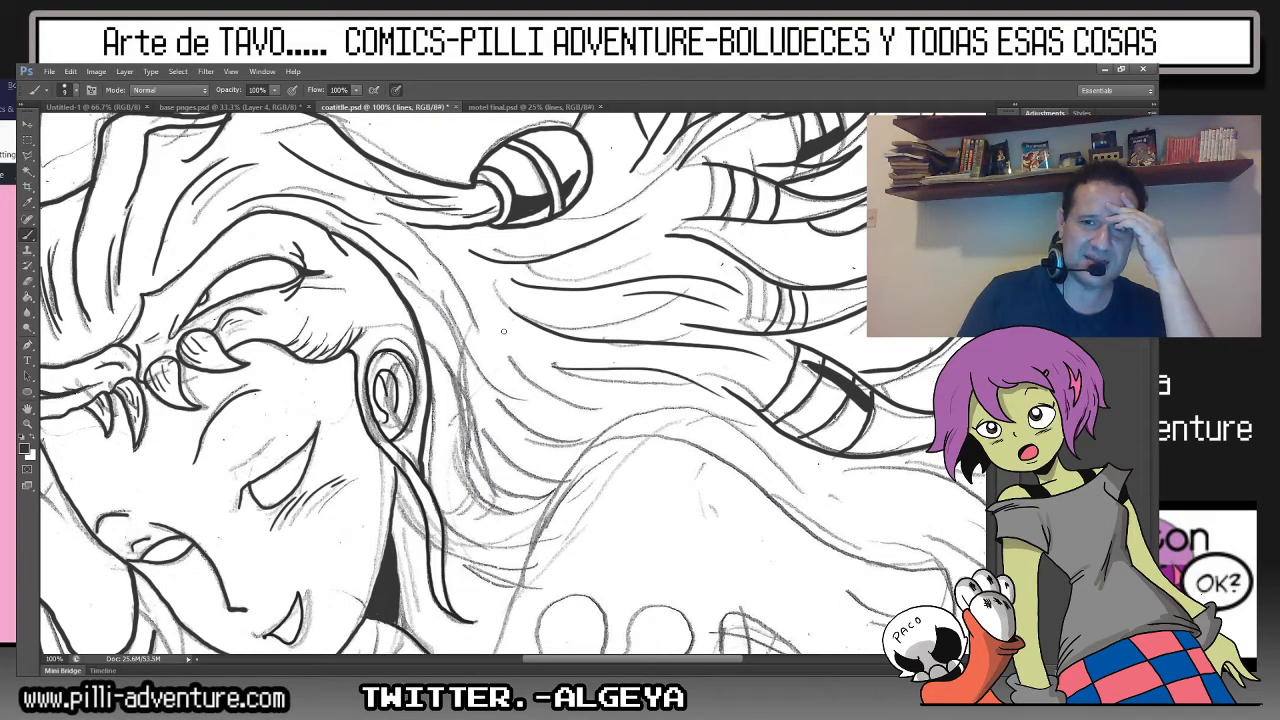
pyautogui.moveTo(476, 296); pyautogui.dragTo(612, 406)
pyautogui.moveTo(436, 258)
pyautogui.mouseDown()
pyautogui.moveTo(484, 336)
pyautogui.moveTo(552, 404)
pyautogui.mouseUp()
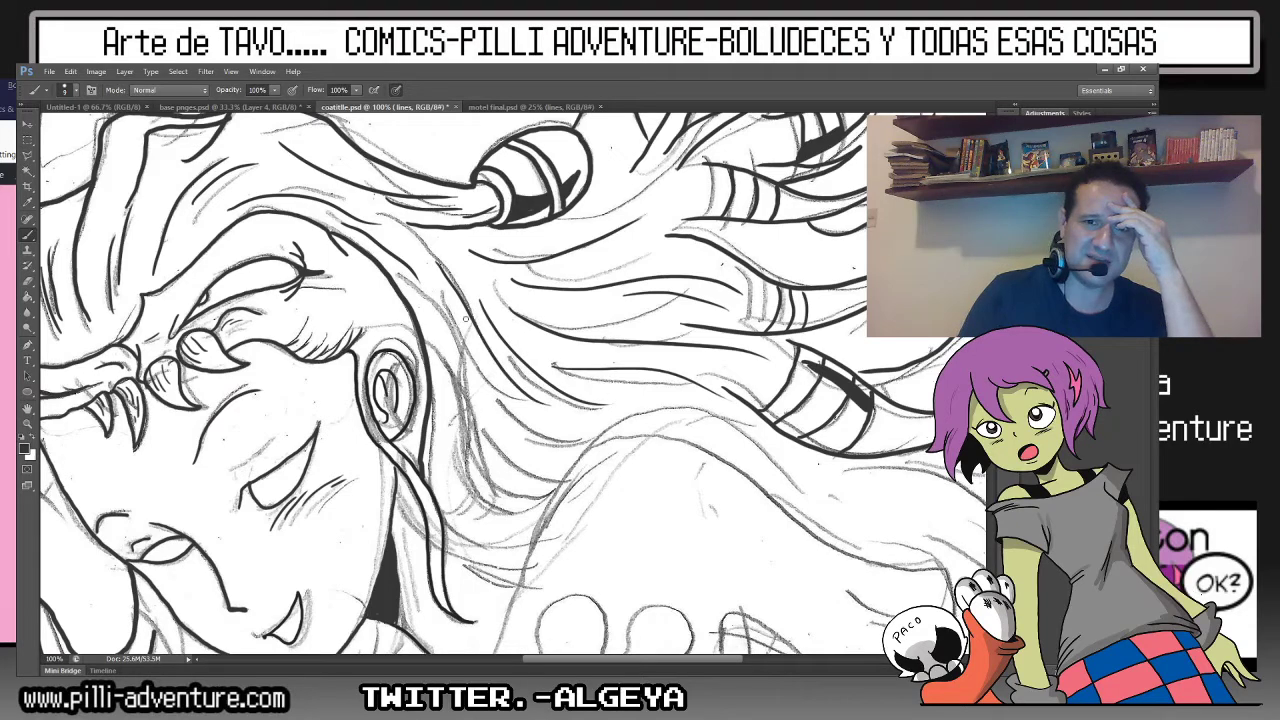
pyautogui.moveTo(460, 312); pyautogui.dragTo(528, 436)
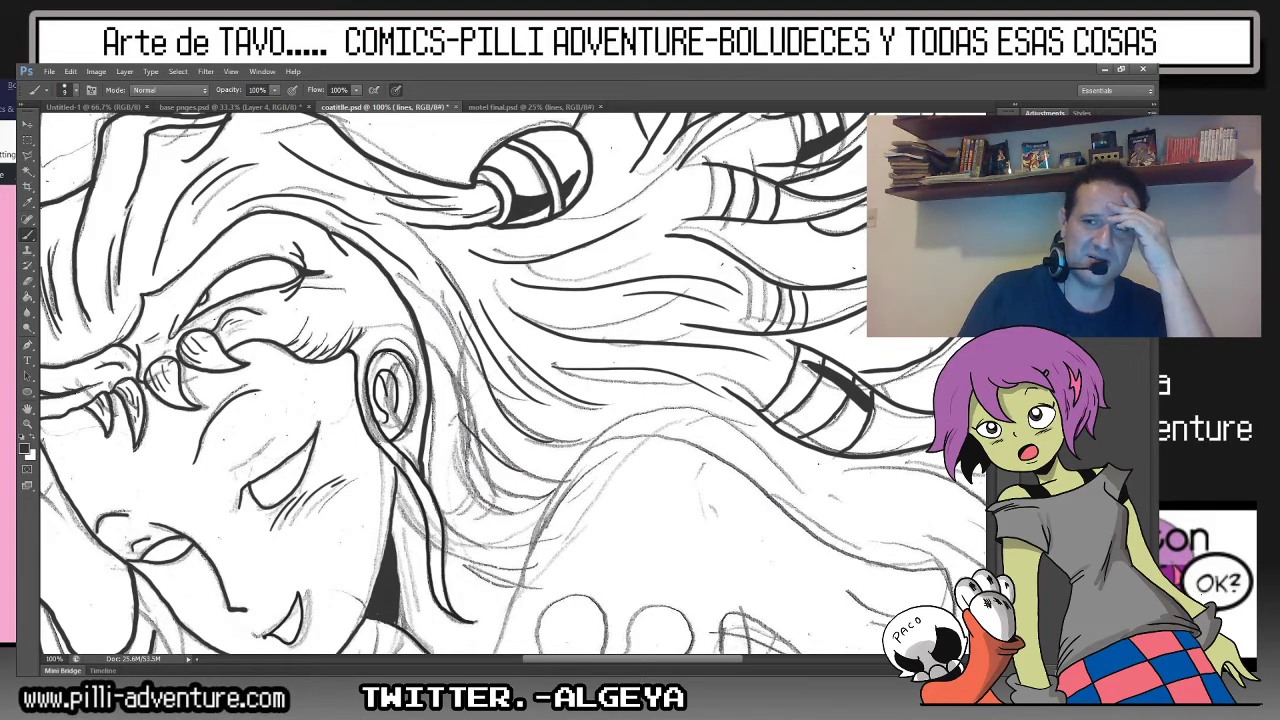
# At 200% zoom, ink the jaw line from the cheek with short hatching beside it.
pyautogui.moveTo(460, 380)
pyautogui.mouseDown()
pyautogui.moveTo(700, 470)
pyautogui.moveTo(720, 330)
pyautogui.mouseUp()
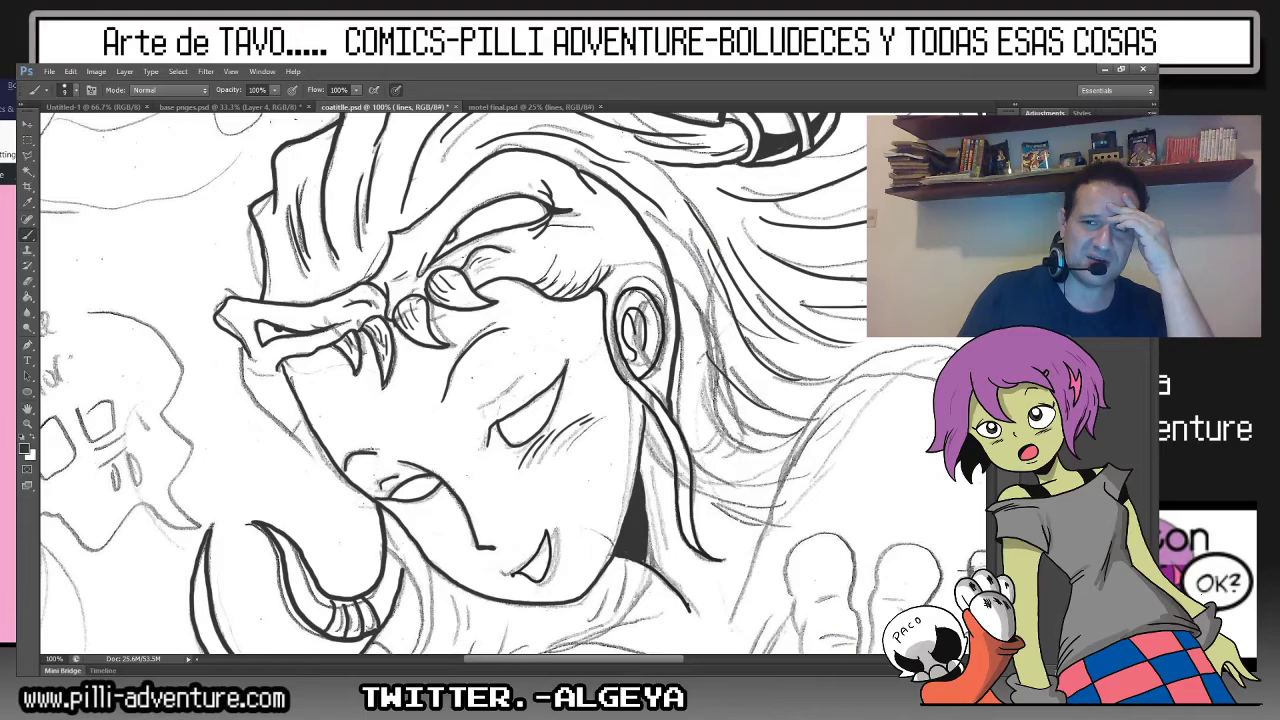
pyautogui.hotkey('ctrl', '+')
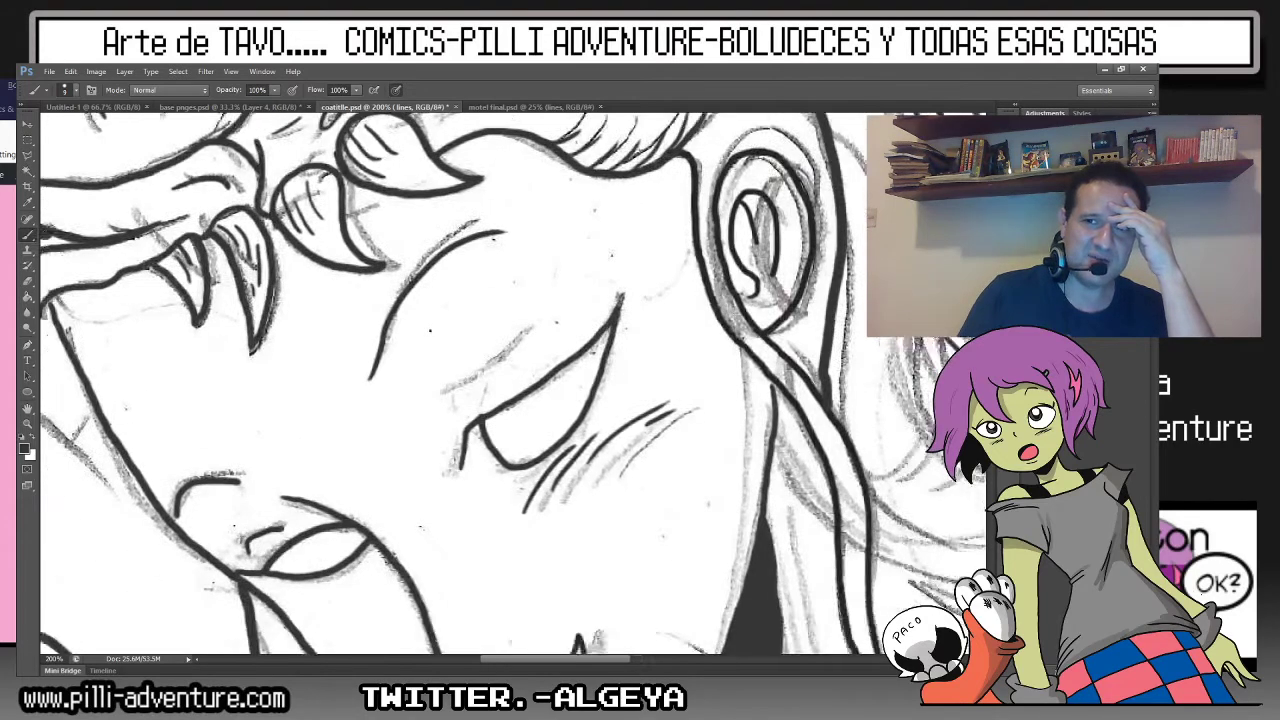
pyautogui.moveTo(300, 450); pyautogui.dragTo(710, 280)
pyautogui.moveTo(384, 142)
pyautogui.mouseDown()
pyautogui.moveTo(400, 205)
pyautogui.moveTo(518, 332)
pyautogui.mouseUp()
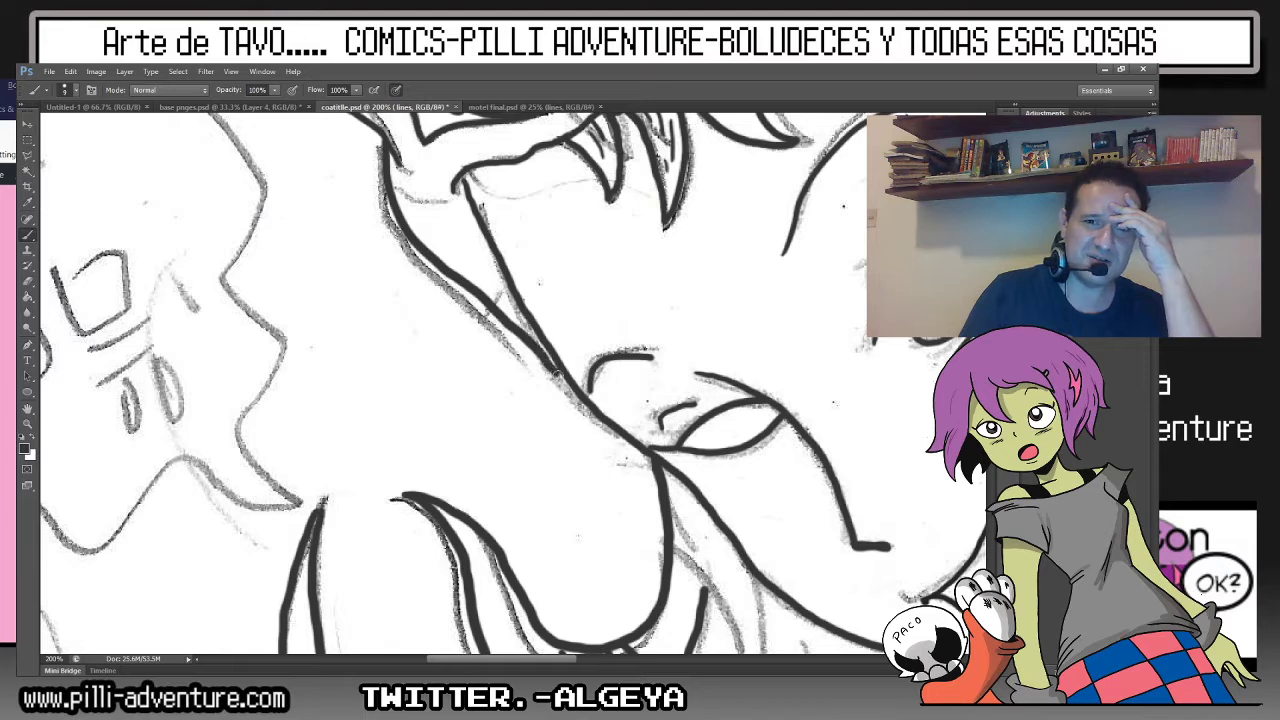
pyautogui.moveTo(455, 248); pyautogui.dragTo(480, 231)
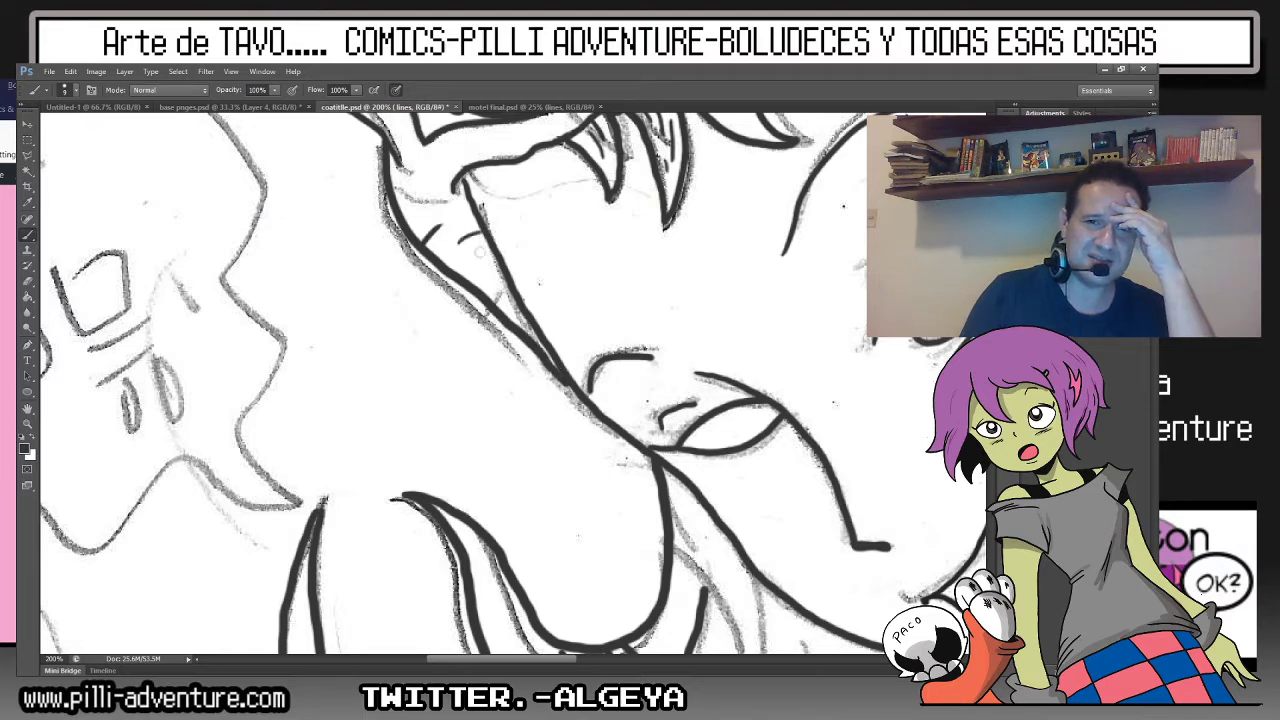
pyautogui.moveTo(467, 281); pyautogui.dragTo(480, 265)
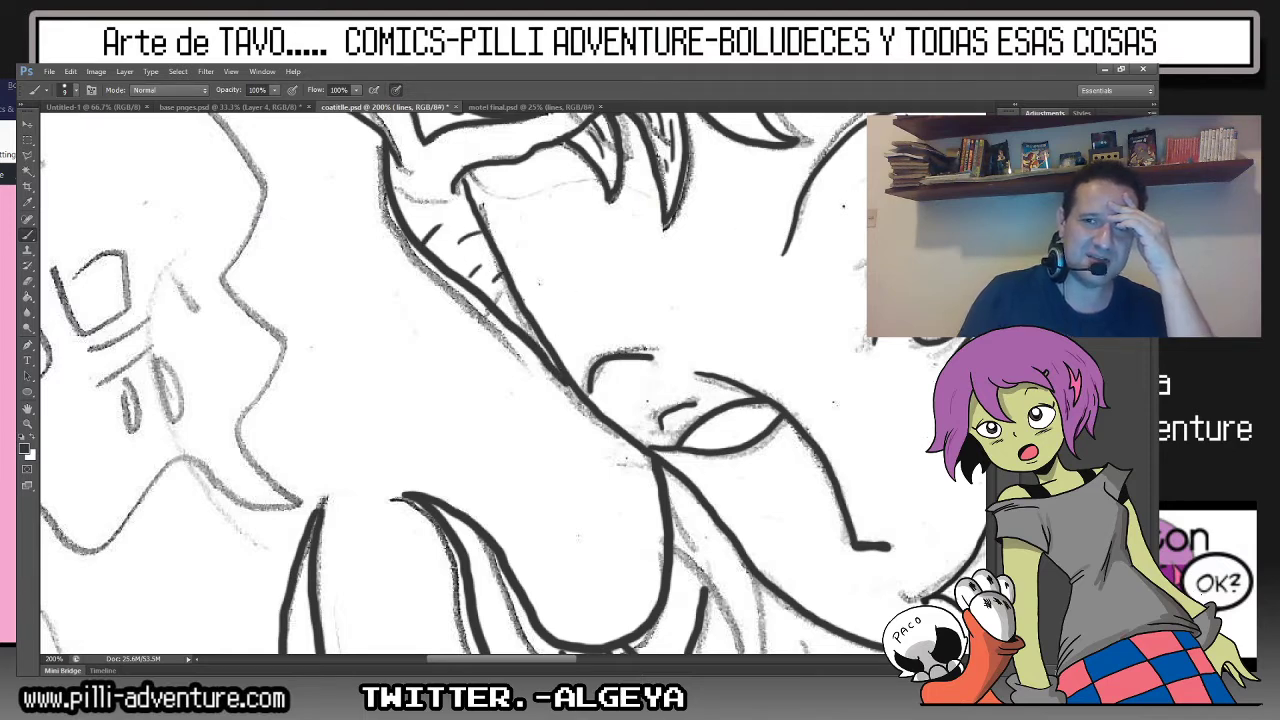
pyautogui.hotkey('ctrl', '-')
pyautogui.hotkey('ctrl', '-')
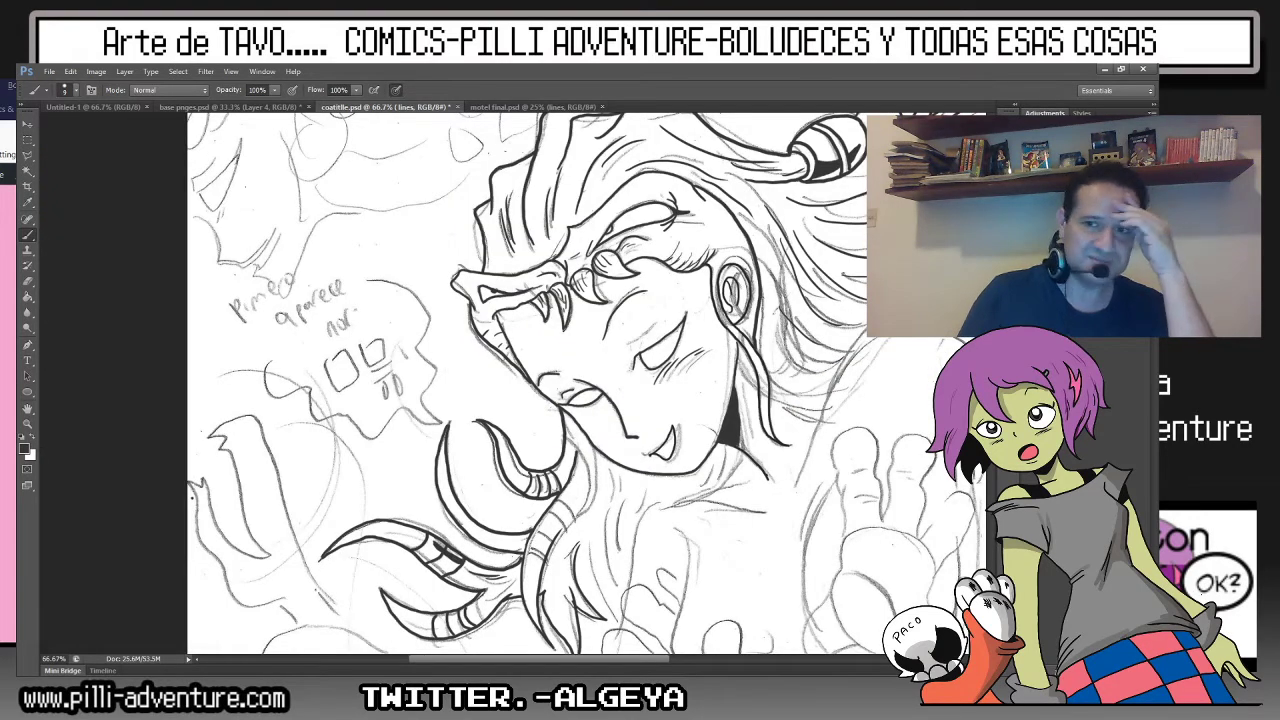
# Zoomed in on the hands, ink an upper curve and two short hatch strokes.
pyautogui.moveTo(640, 400)
pyautogui.mouseDown()
pyautogui.moveTo(520, 390)
pyautogui.moveTo(450, 240)
pyautogui.mouseUp()
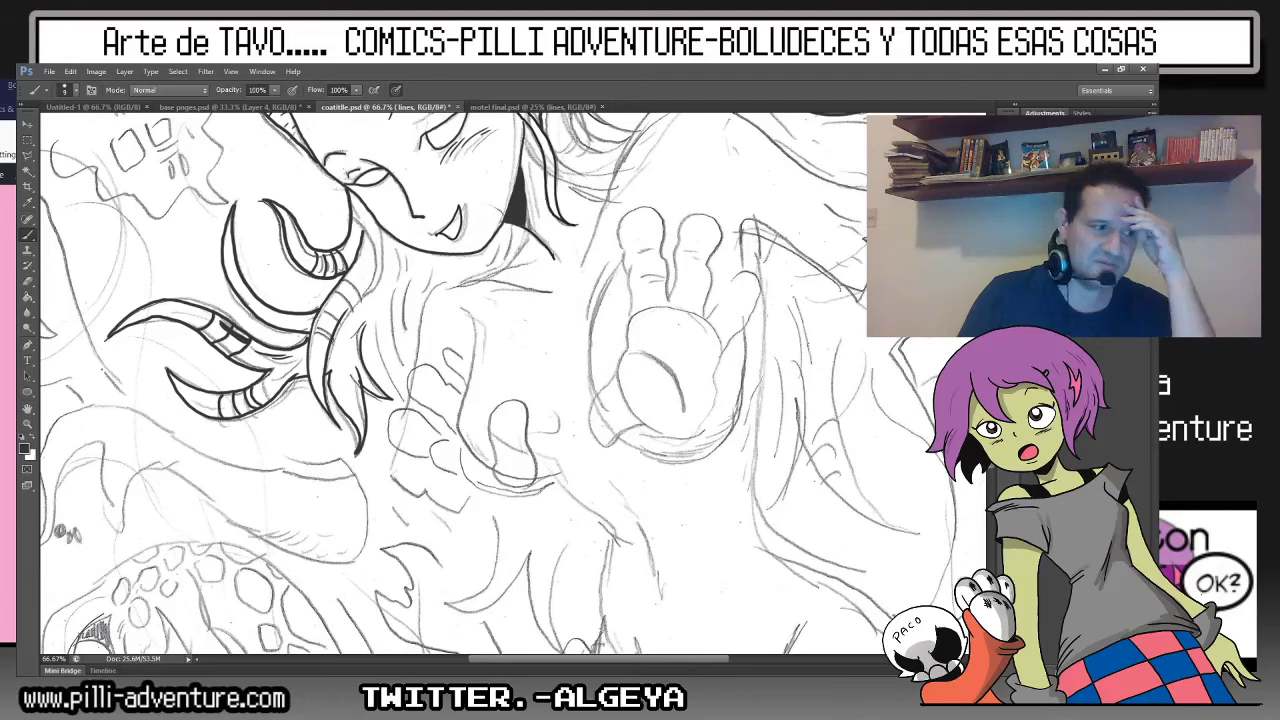
pyautogui.hotkey('ctrl', '+')
pyautogui.hotkey('ctrl', '+')
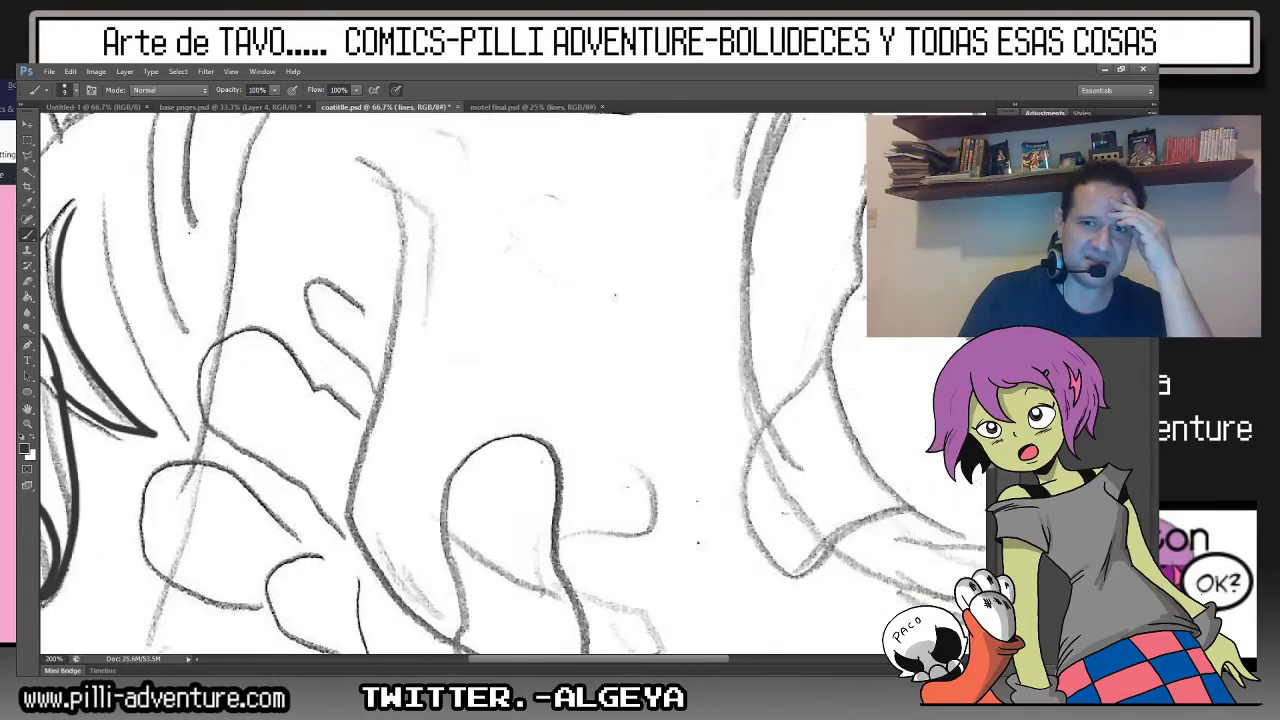
pyautogui.moveTo(600, 300)
pyautogui.mouseDown()
pyautogui.moveTo(540, 220)
pyautogui.moveTo(496, 194)
pyautogui.mouseUp()
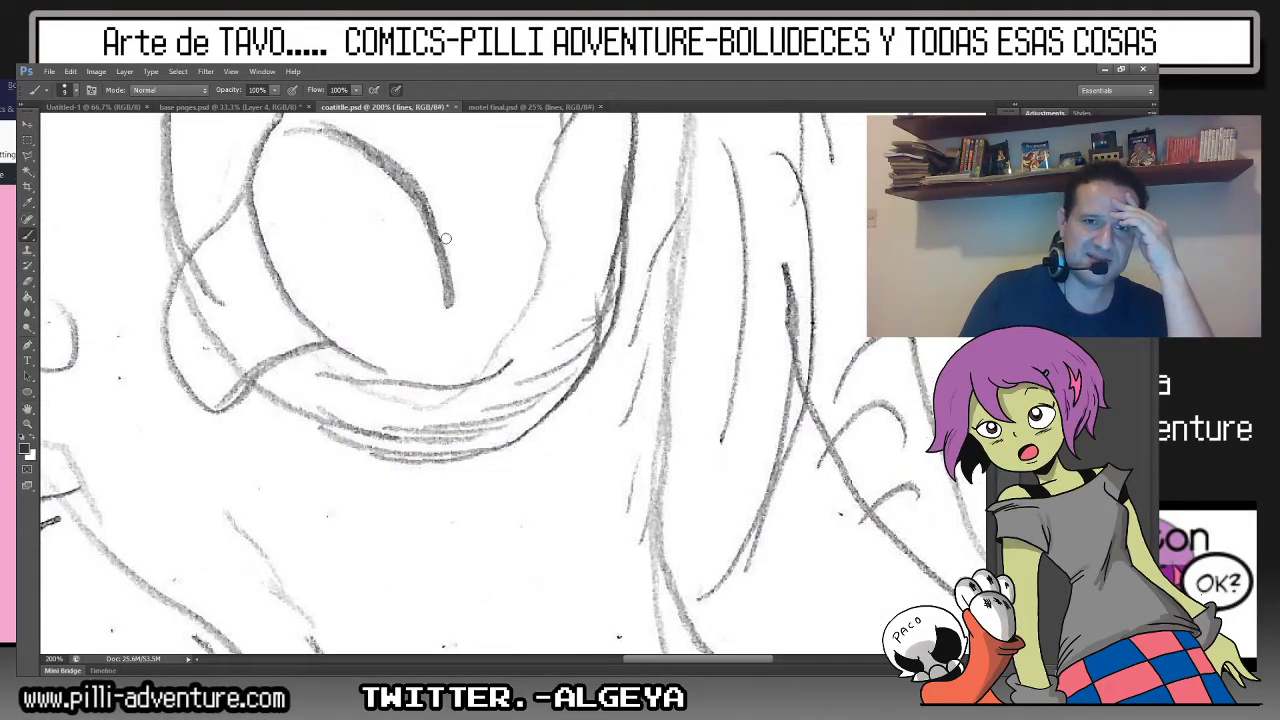
pyautogui.moveTo(448, 236)
pyautogui.mouseDown()
pyautogui.moveTo(415, 195)
pyautogui.moveTo(314, 150)
pyautogui.moveTo(250, 185)
pyautogui.moveTo(160, 330)
pyautogui.moveTo(285, 355)
pyautogui.moveTo(370, 342)
pyautogui.mouseUp()
pyautogui.moveTo(234, 252); pyautogui.dragTo(208, 320)
# Ink the round palm's top edge and a finger looping up from it.
pyautogui.hscroll(5, 460, 384)
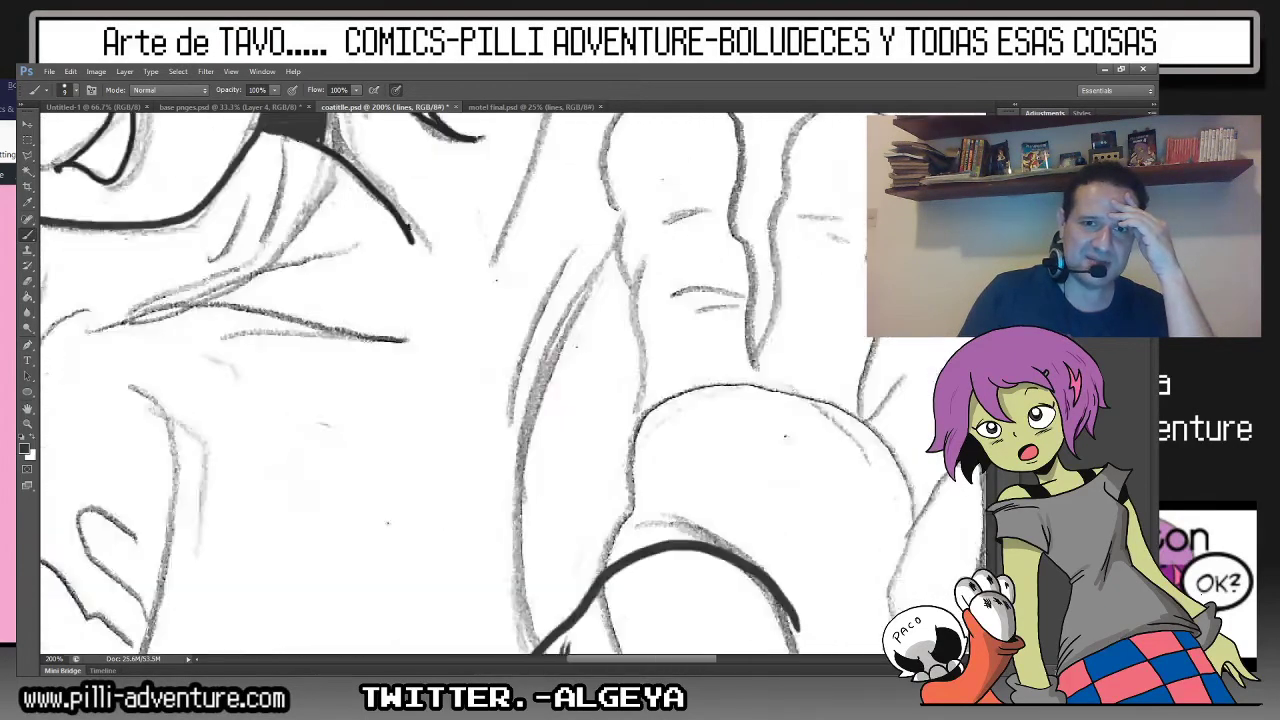
pyautogui.hscroll(3, 460, 384)
pyautogui.moveTo(331, 324); pyautogui.dragTo(555, 392)
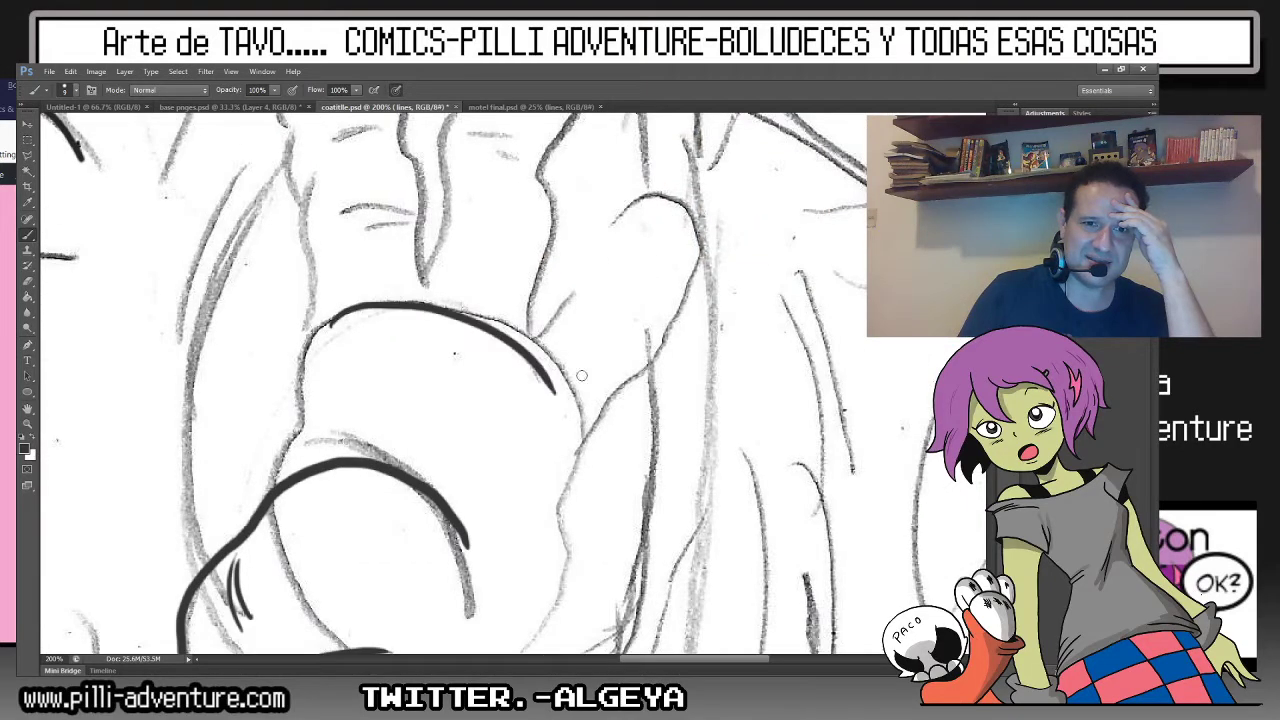
pyautogui.moveTo(527, 346)
pyautogui.mouseDown()
pyautogui.moveTo(660, 195)
pyautogui.moveTo(685, 300)
pyautogui.moveTo(617, 388)
pyautogui.moveTo(589, 463)
pyautogui.mouseUp()
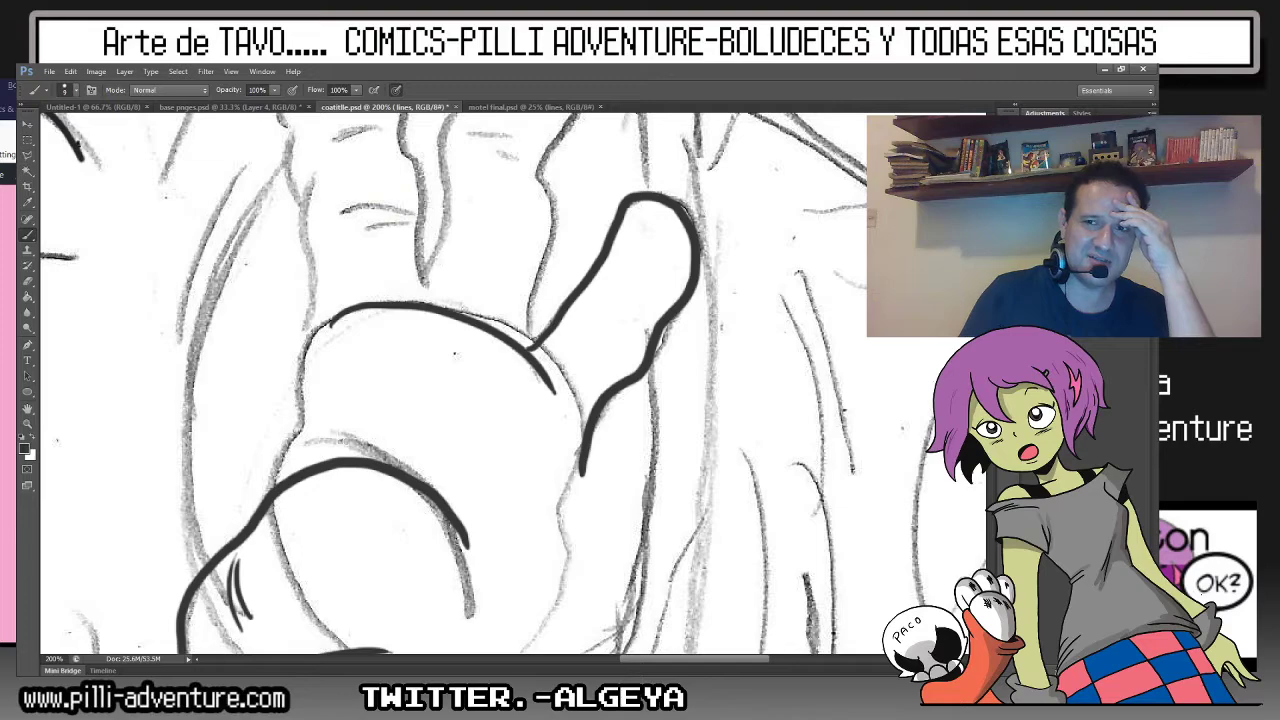
pyautogui.hotkey('ctrl', '-')
pyautogui.hotkey('ctrl', '-')
pyautogui.hotkey('ctrl', '-')
pyautogui.hotkey('ctrl', '-')
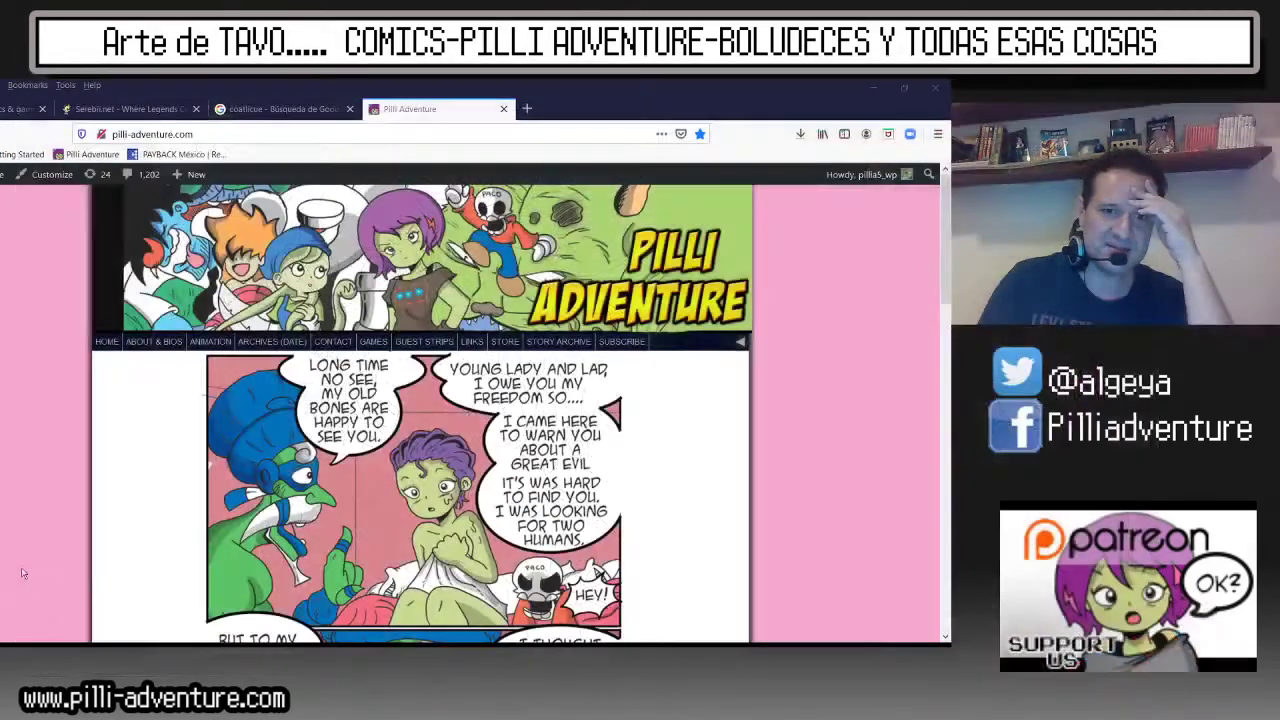
# Switch to Firefox's 'coatlicue - Búsqueda de Google' image results tab.
pyautogui.click(238, 643)
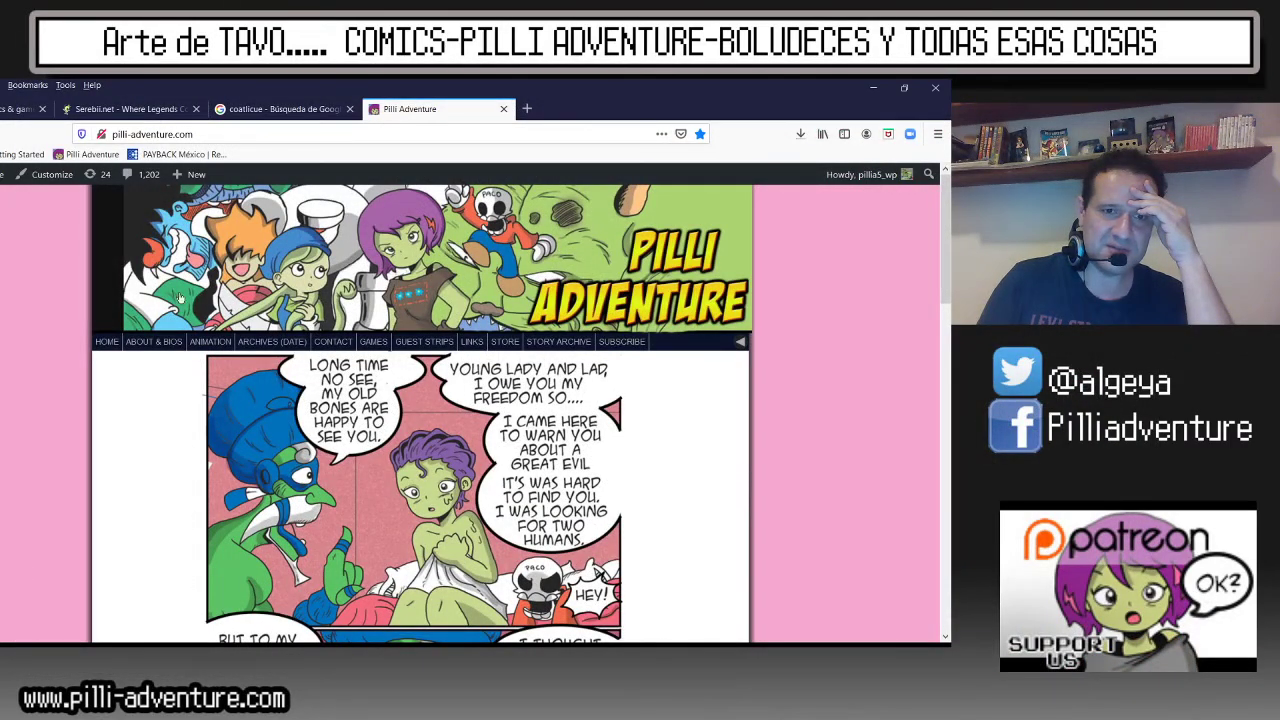
pyautogui.click(280, 108)
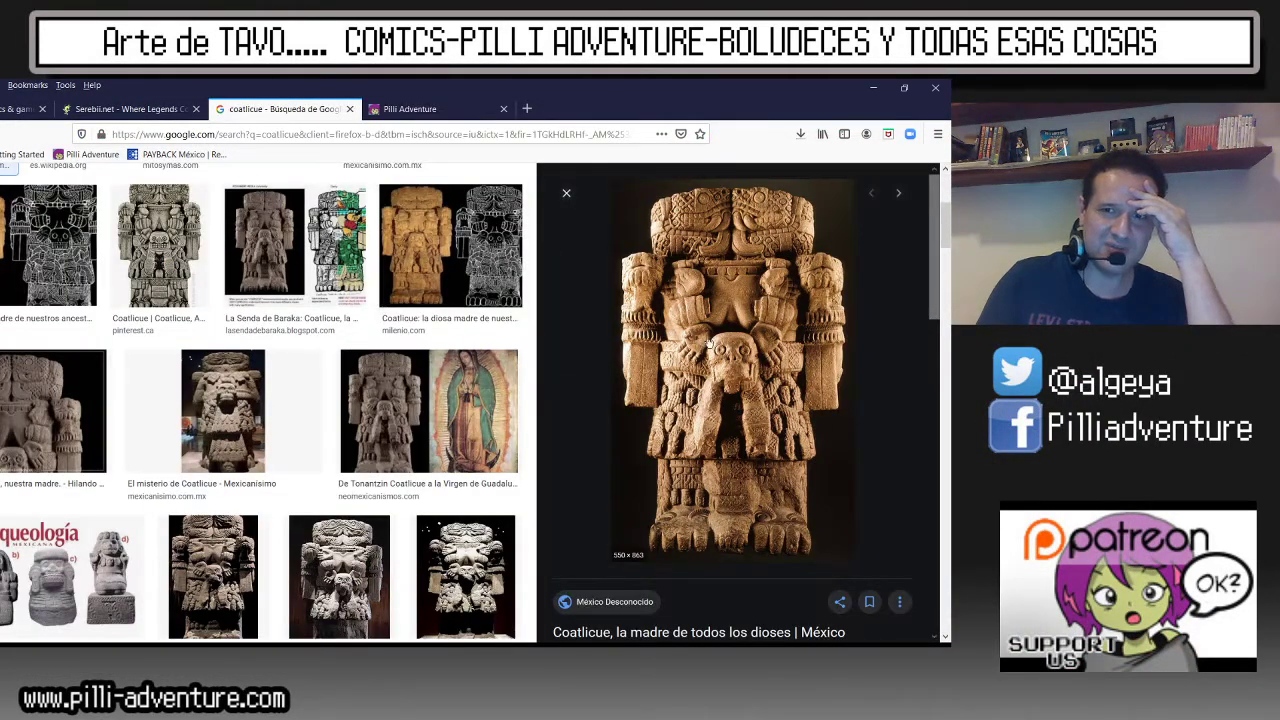
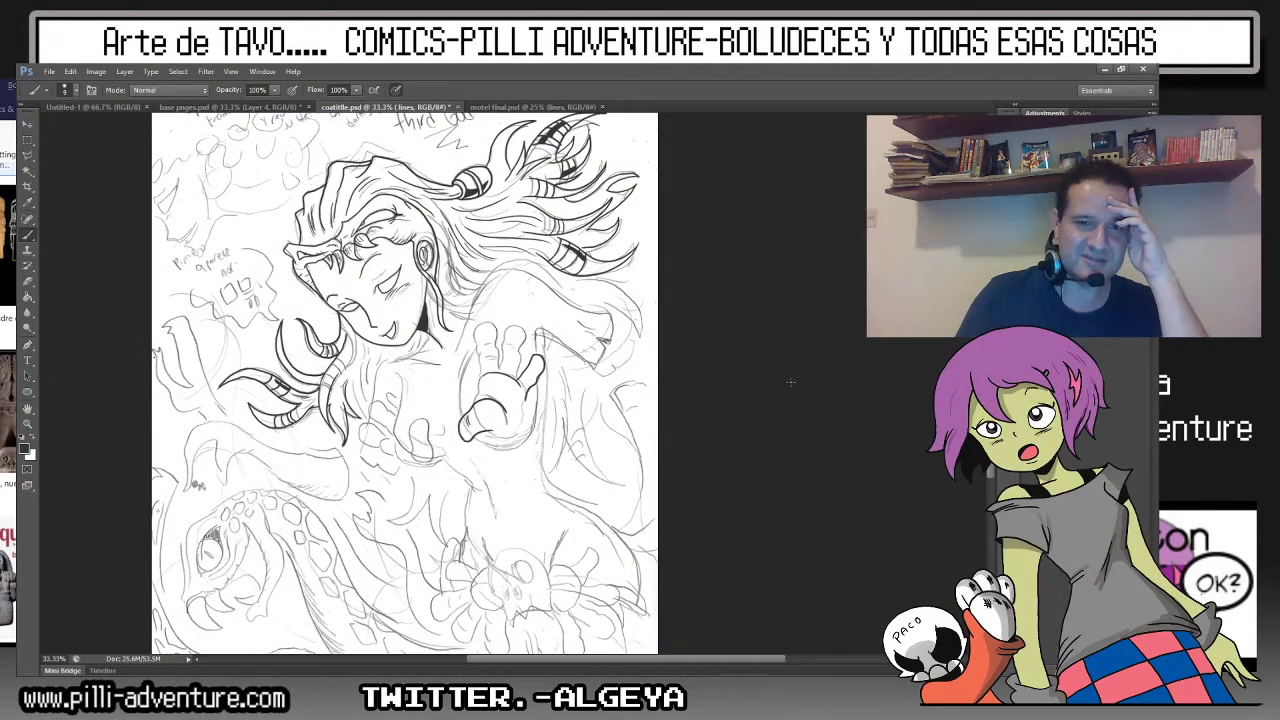
# Ink the raised hand's finger outlines, edges and creases.
pyautogui.scroll(5, 500, 390)
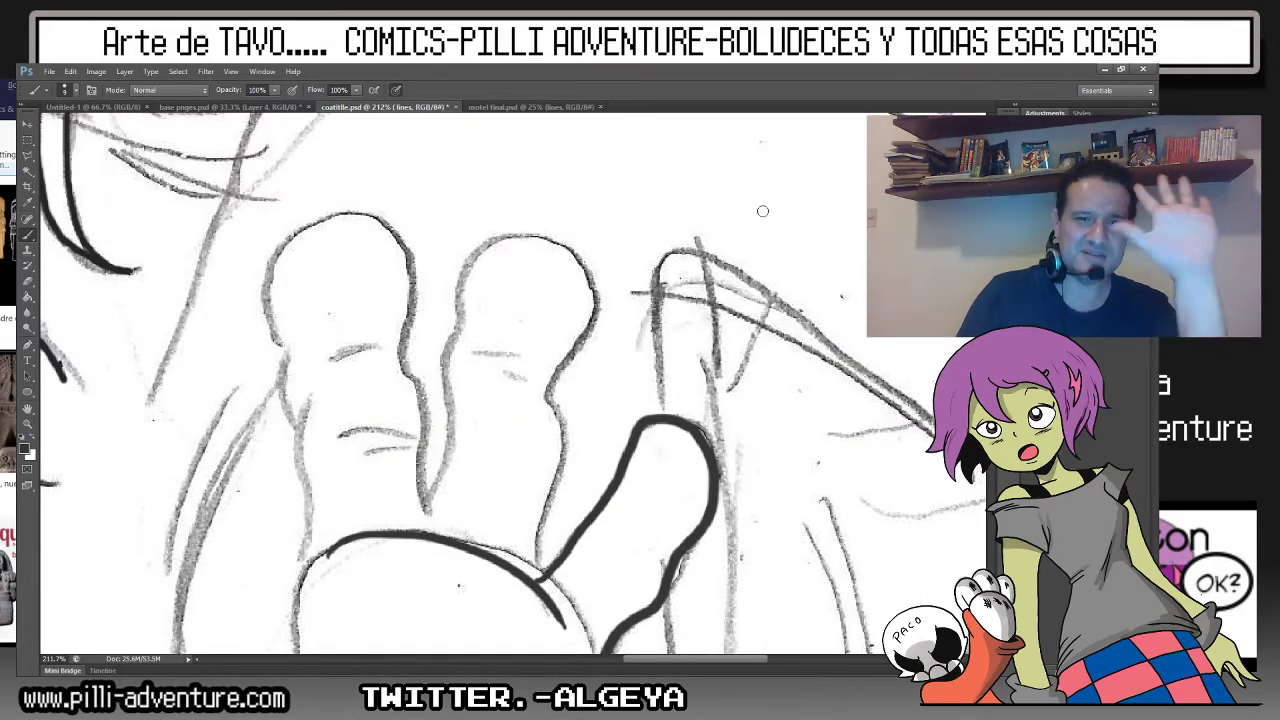
pyautogui.moveTo(430, 525)
pyautogui.mouseDown()
pyautogui.moveTo(456, 298)
pyautogui.moveTo(510, 218)
pyautogui.moveTo(605, 275)
pyautogui.moveTo(548, 398)
pyautogui.moveTo(566, 428)
pyautogui.moveTo(520, 578)
pyautogui.mouseUp()
pyautogui.moveTo(492, 366); pyautogui.dragTo(530, 378)
pyautogui.moveTo(401, 368)
pyautogui.mouseDown()
pyautogui.moveTo(418, 285)
pyautogui.moveTo(364, 214)
pyautogui.moveTo(275, 292)
pyautogui.moveTo(300, 578)
pyautogui.mouseUp()
pyautogui.moveTo(421, 526)
pyautogui.mouseDown()
pyautogui.moveTo(392, 342)
pyautogui.moveTo(346, 331)
pyautogui.moveTo(337, 364)
pyautogui.mouseUp()
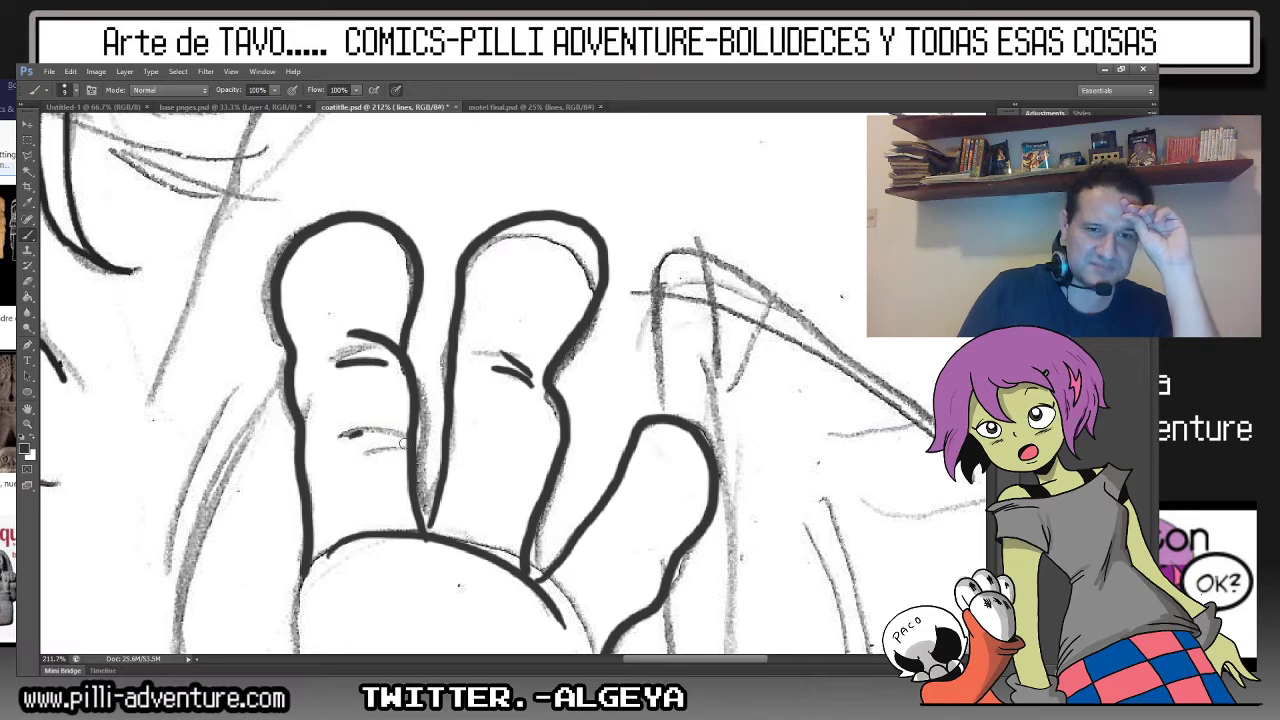
pyautogui.moveTo(402, 443)
pyautogui.mouseDown()
pyautogui.moveTo(366, 447)
pyautogui.moveTo(412, 448)
pyautogui.mouseUp()
# Ink the palm's left and right edges, lower curve and the curve beneath the thumb.
pyautogui.moveTo(453, 517); pyautogui.dragTo(538, 252)
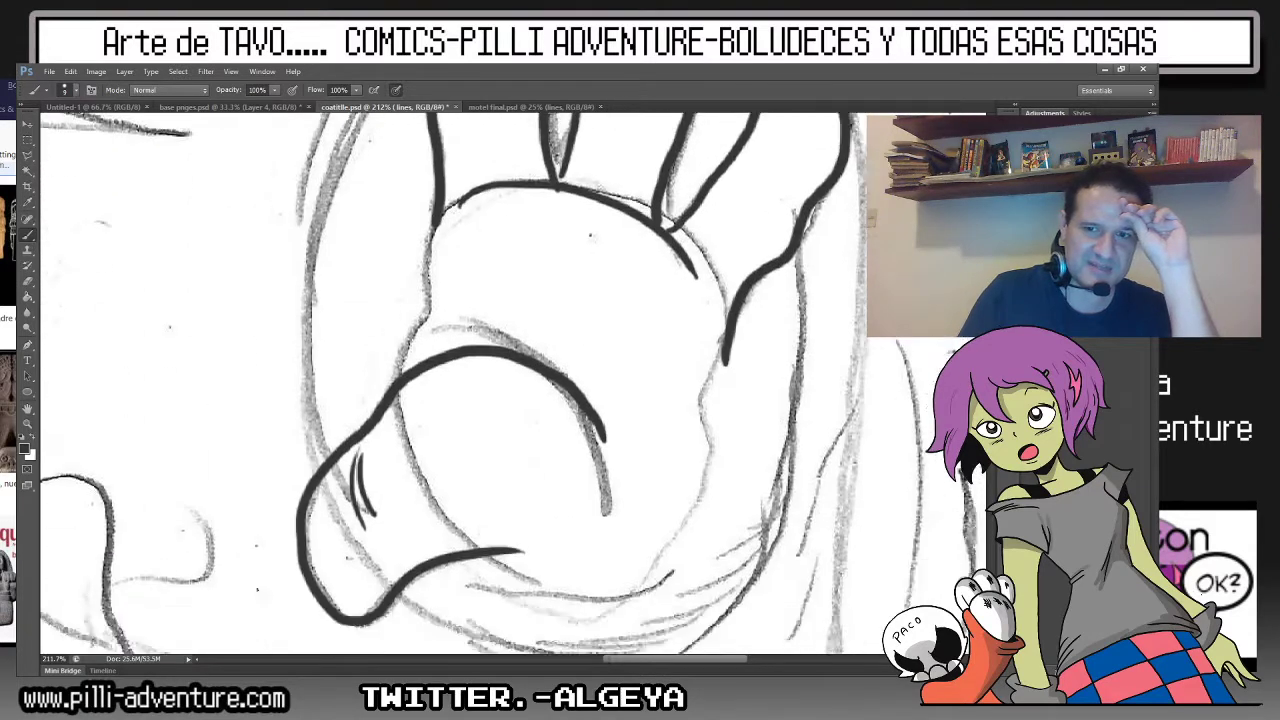
pyautogui.moveTo(431, 260); pyautogui.dragTo(406, 412)
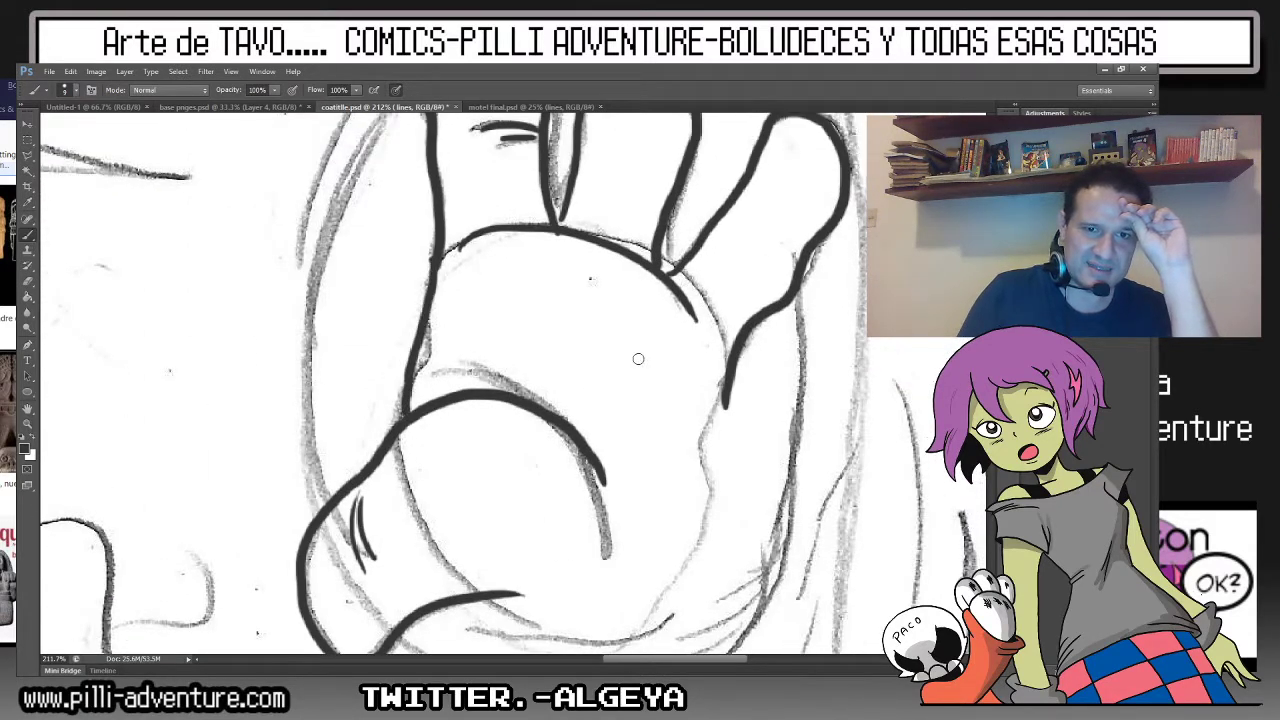
pyautogui.moveTo(727, 385)
pyautogui.mouseDown()
pyautogui.moveTo(697, 521)
pyautogui.moveTo(559, 617)
pyautogui.moveTo(484, 596)
pyautogui.mouseUp()
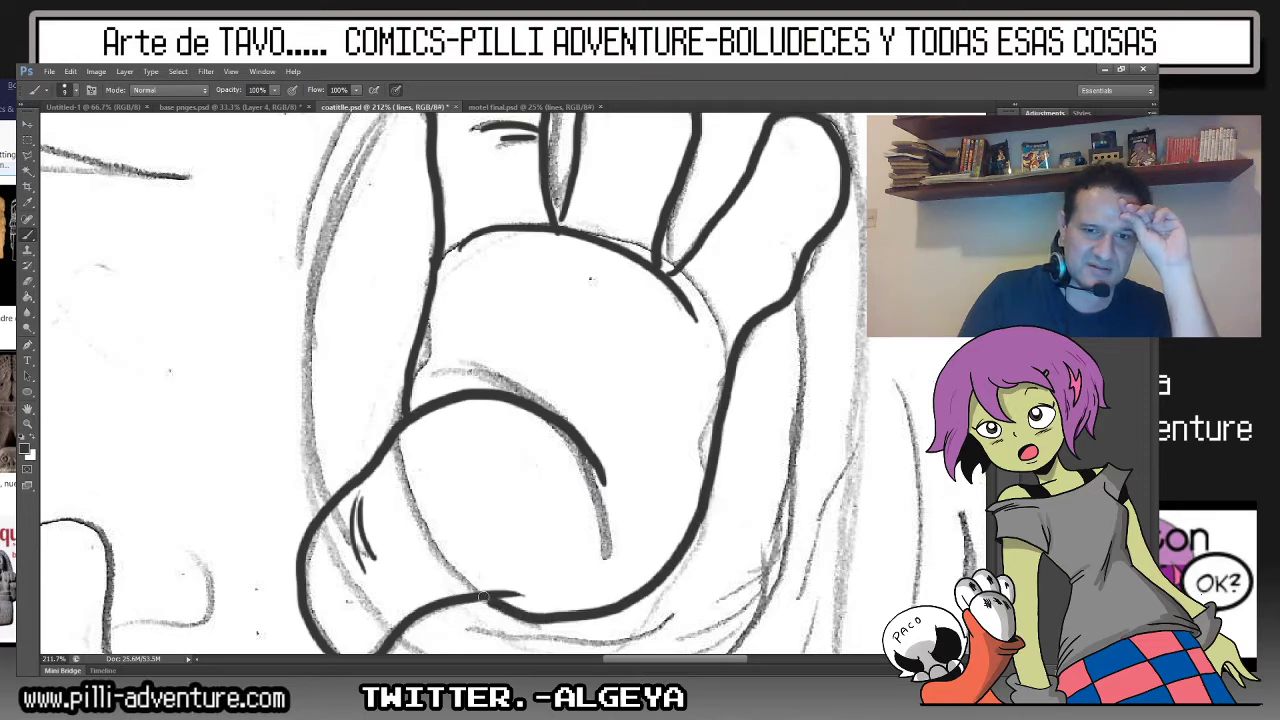
pyautogui.scroll(1, 350, 257)
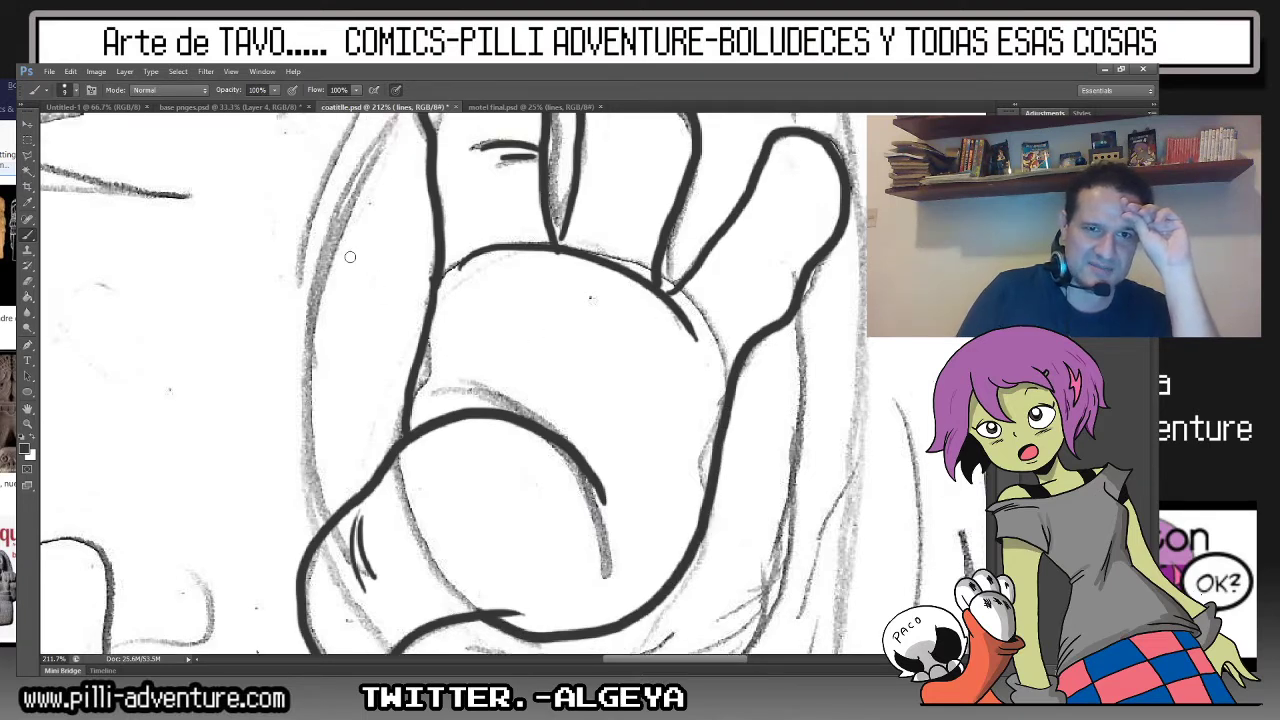
pyautogui.moveTo(386, 130)
pyautogui.mouseDown()
pyautogui.moveTo(318, 280)
pyautogui.moveTo(308, 510)
pyautogui.mouseUp()
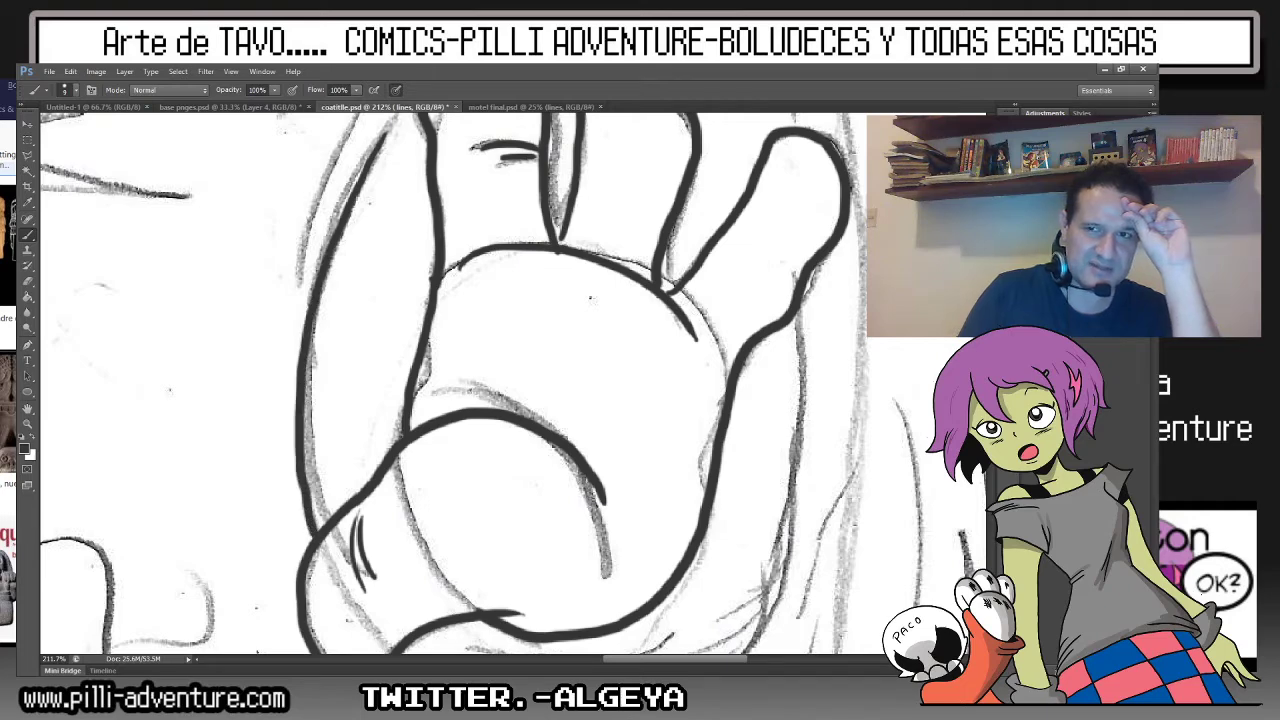
pyautogui.scroll(-5, 590, 297)
pyautogui.hscroll(3, 590, 297)
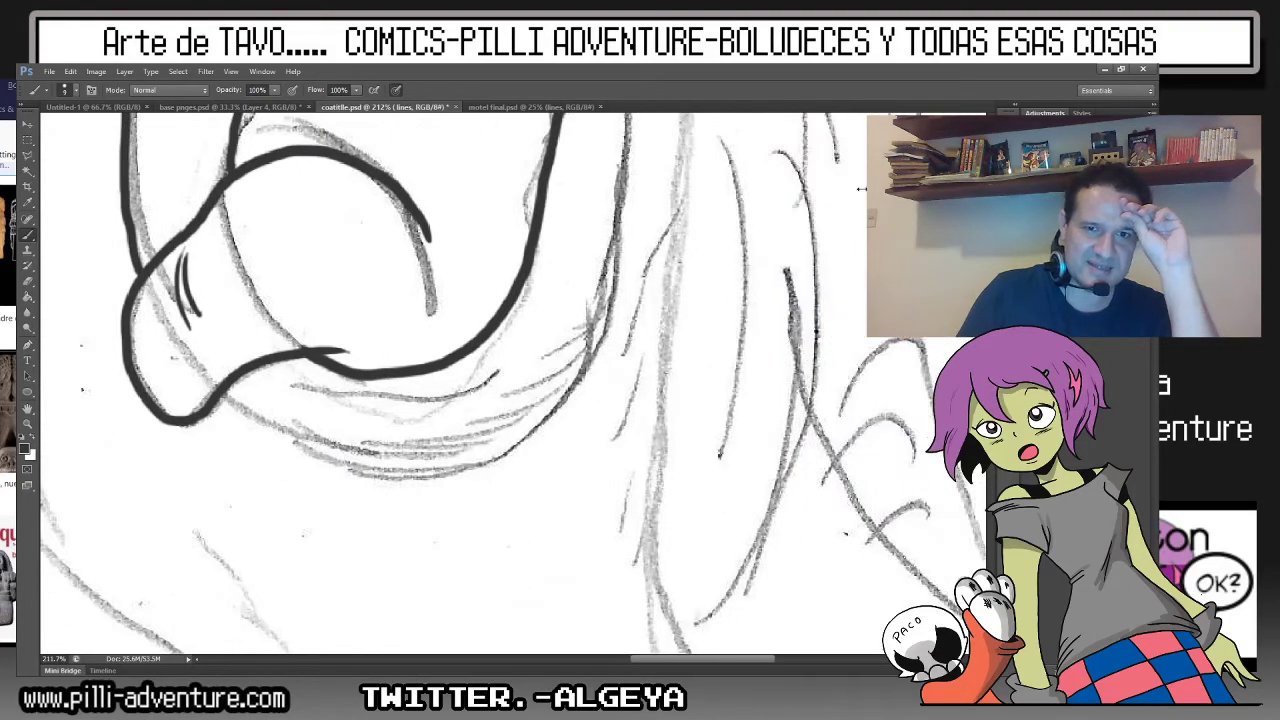
pyautogui.moveTo(214, 390)
pyautogui.mouseDown()
pyautogui.moveTo(334, 462)
pyautogui.moveTo(596, 299)
pyautogui.mouseUp()
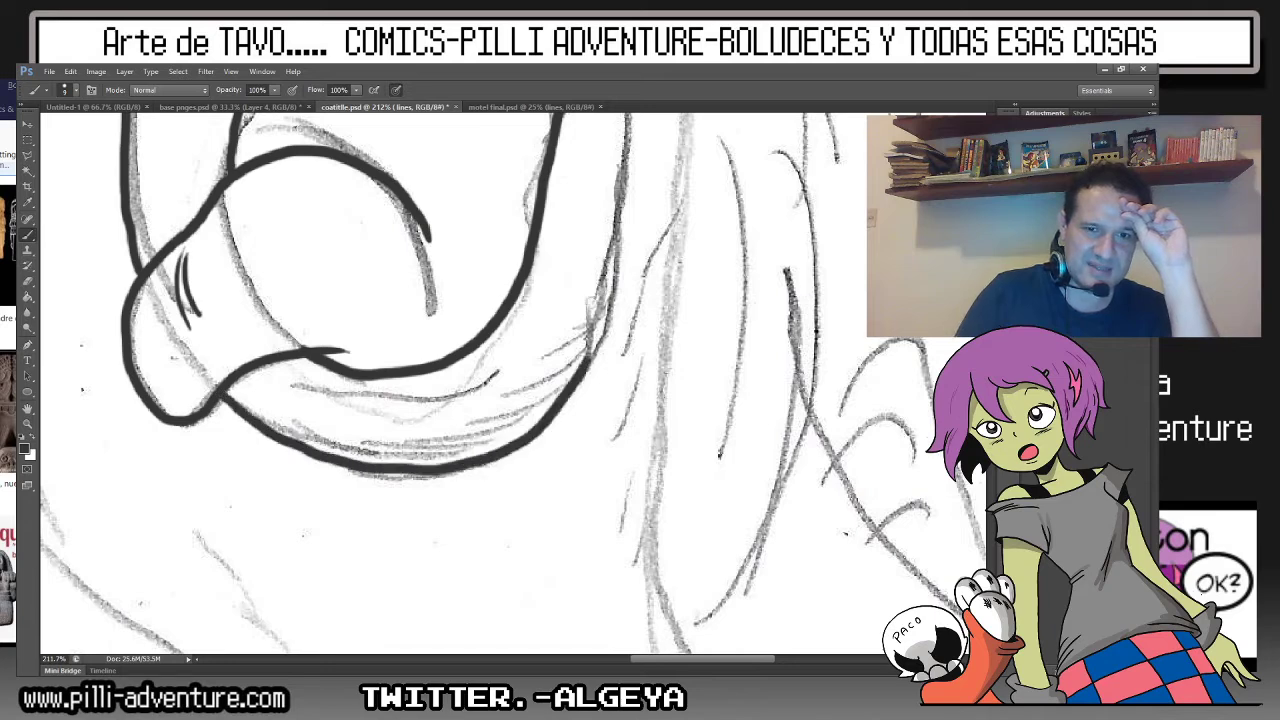
pyautogui.scroll(3, 370, 384)
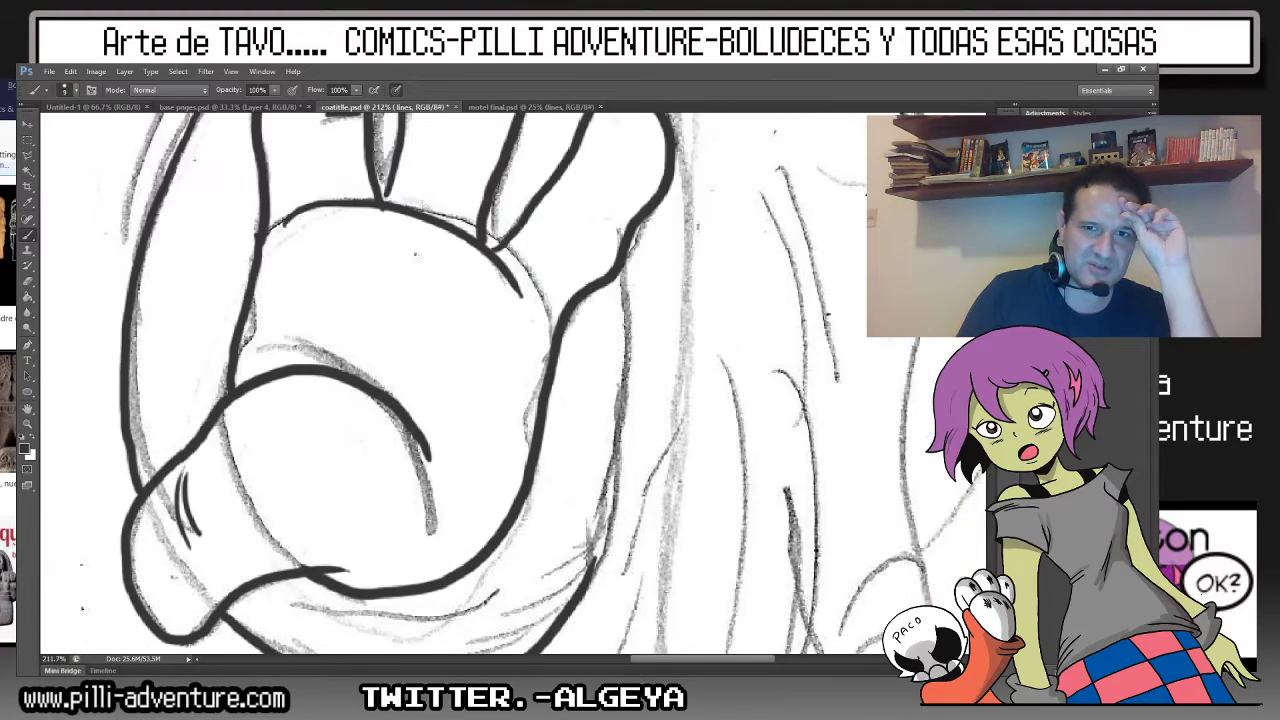
pyautogui.moveTo(588, 578); pyautogui.dragTo(608, 326)
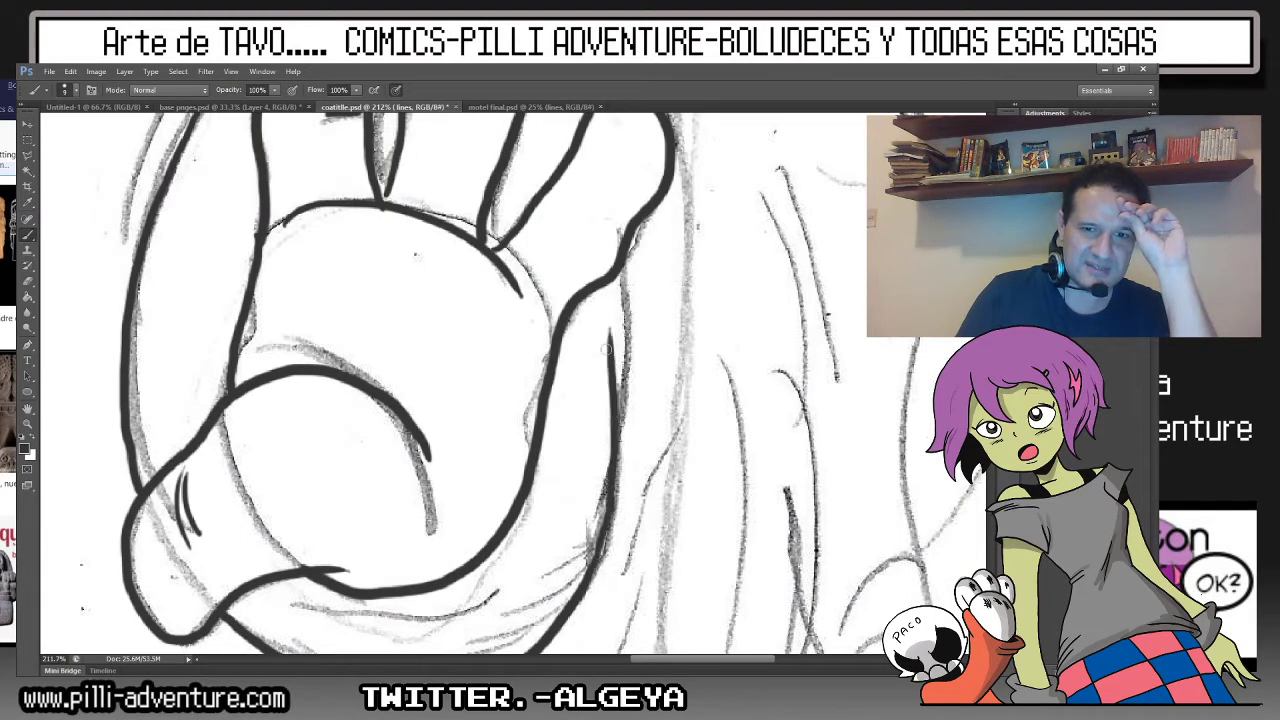
# Ink a long curve along the figure's edge, extending it down and right.
pyautogui.hscroll(-5, 470, 210)
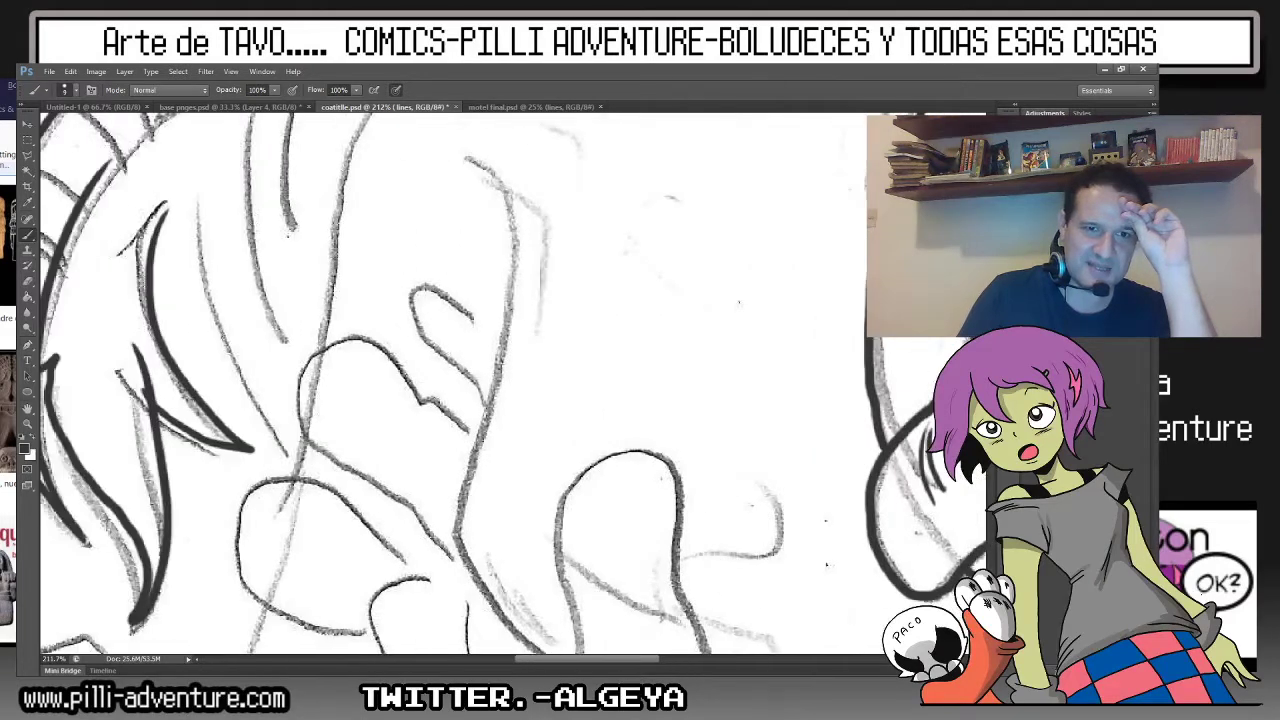
pyautogui.scroll(2, 470, 210)
pyautogui.moveTo(470, 210)
pyautogui.mouseDown()
pyautogui.moveTo(500, 290)
pyautogui.moveTo(472, 600)
pyautogui.moveTo(482, 625)
pyautogui.mouseUp()
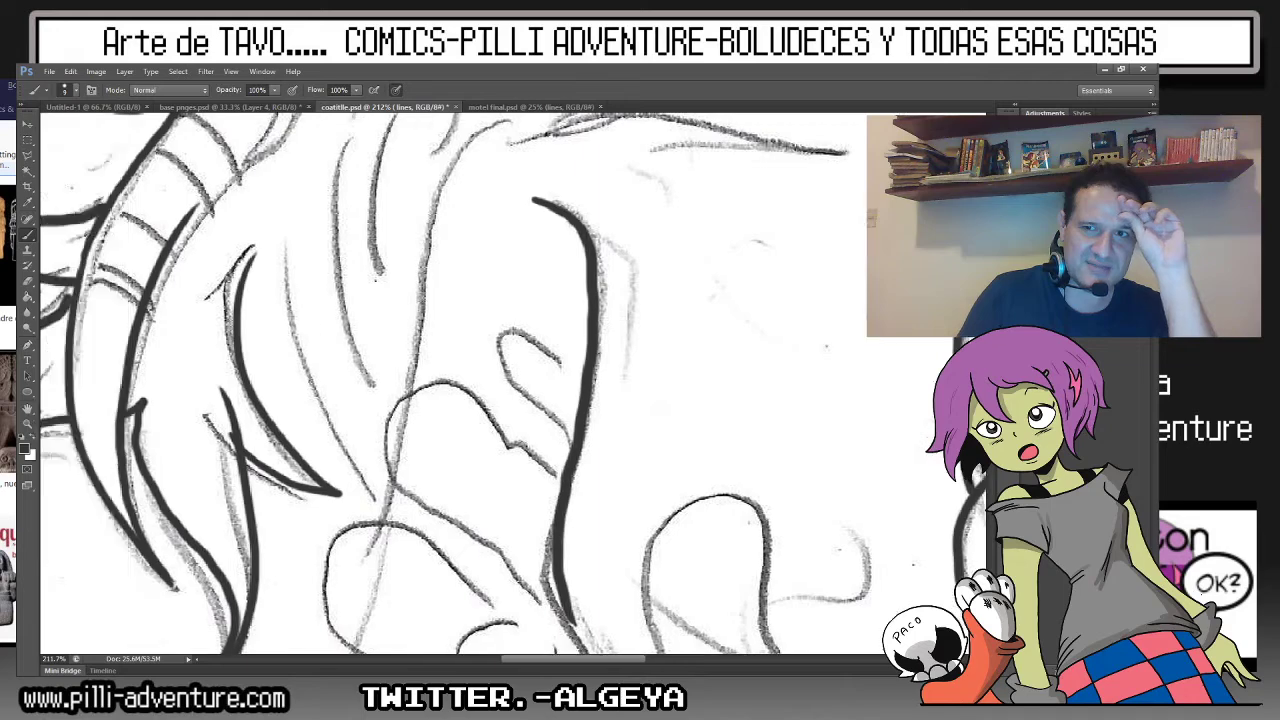
pyautogui.scroll(-5, 552, 315)
pyautogui.hscroll(1, 552, 315)
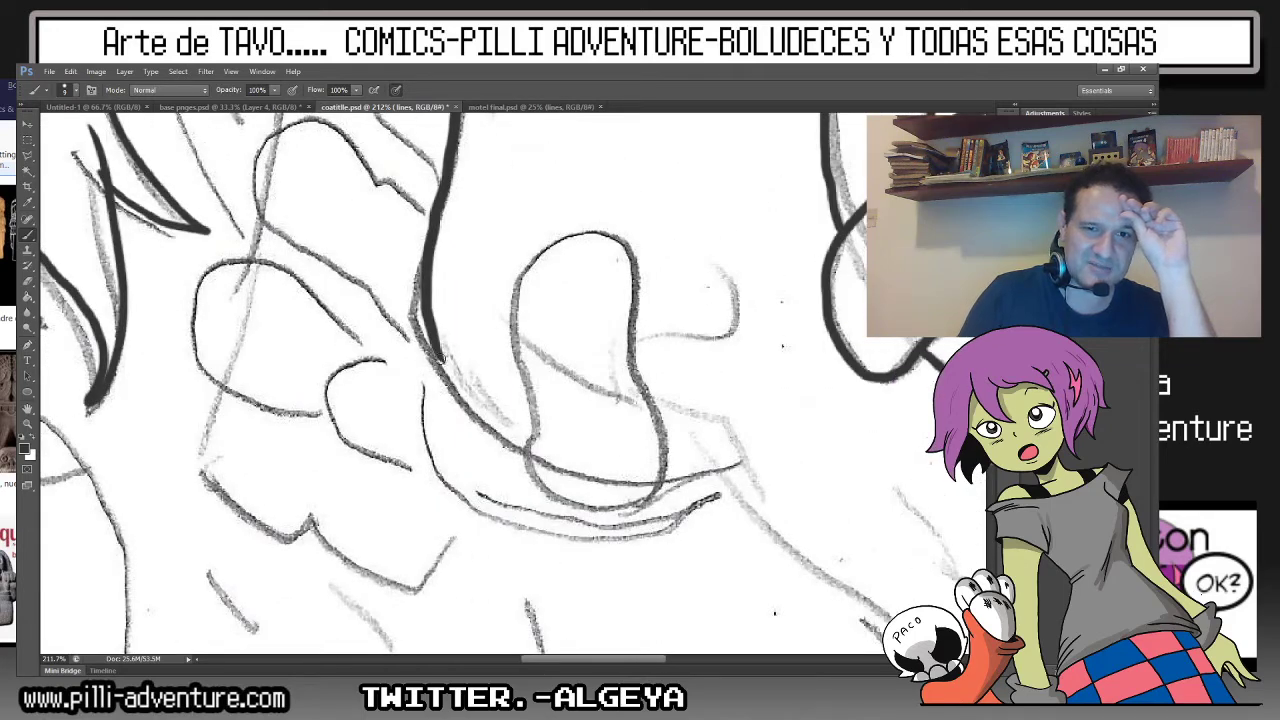
pyautogui.moveTo(440, 360)
pyautogui.mouseDown()
pyautogui.moveTo(493, 428)
pyautogui.moveTo(538, 400)
pyautogui.moveTo(512, 330)
pyautogui.moveTo(595, 240)
pyautogui.moveTo(630, 283)
pyautogui.moveTo(622, 372)
pyautogui.moveTo(656, 455)
pyautogui.moveTo(612, 500)
pyautogui.moveTo(547, 484)
pyautogui.mouseUp()
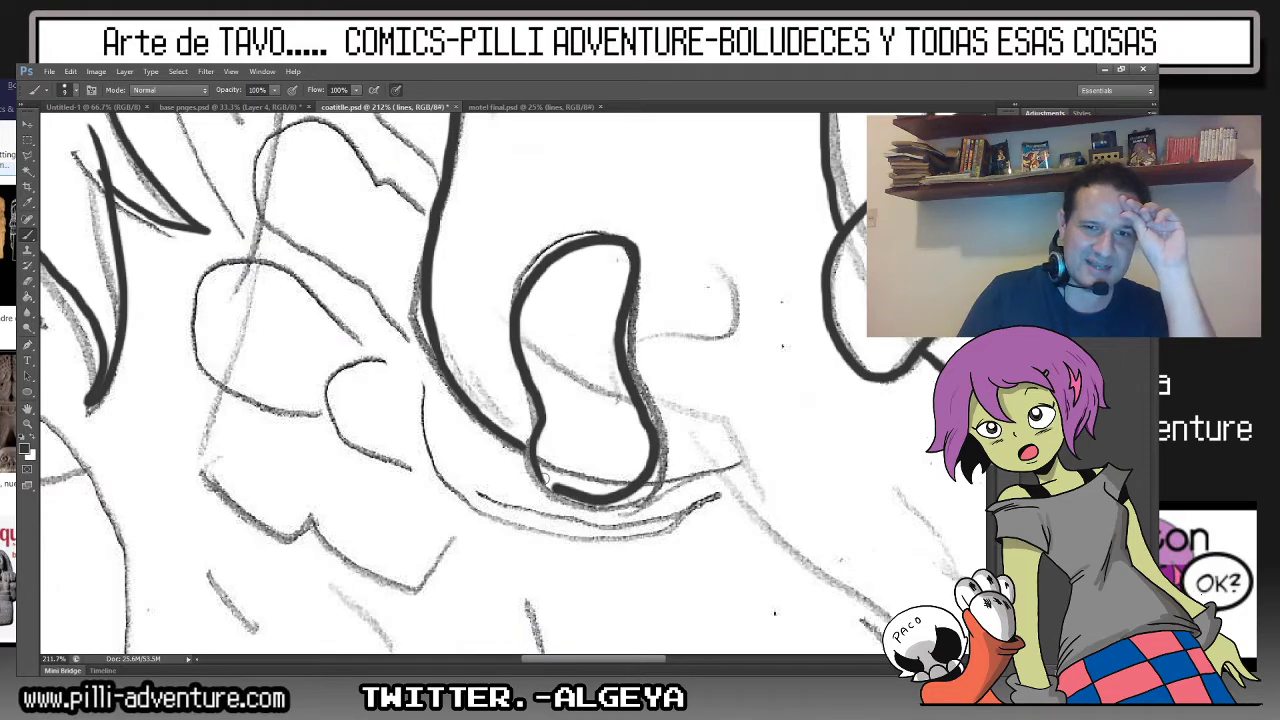
# Ink the curled finger's top, sides and bottom plus a looping hair curl.
pyautogui.moveTo(430, 362)
pyautogui.mouseDown()
pyautogui.moveTo(435, 470)
pyautogui.moveTo(607, 518)
pyautogui.moveTo(736, 460)
pyautogui.mouseUp()
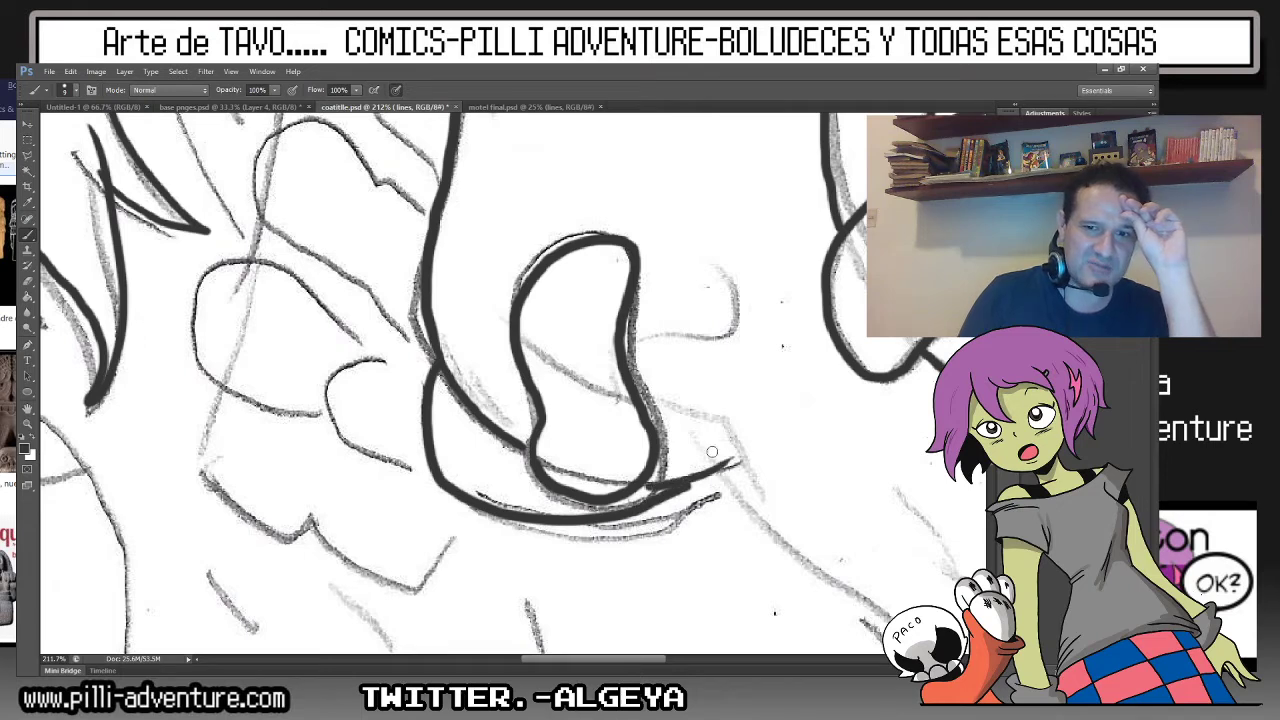
pyautogui.moveTo(440, 366)
pyautogui.mouseDown()
pyautogui.moveTo(300, 300)
pyautogui.moveTo(316, 310)
pyautogui.moveTo(275, 275)
pyautogui.moveTo(195, 385)
pyautogui.moveTo(410, 446)
pyautogui.mouseUp()
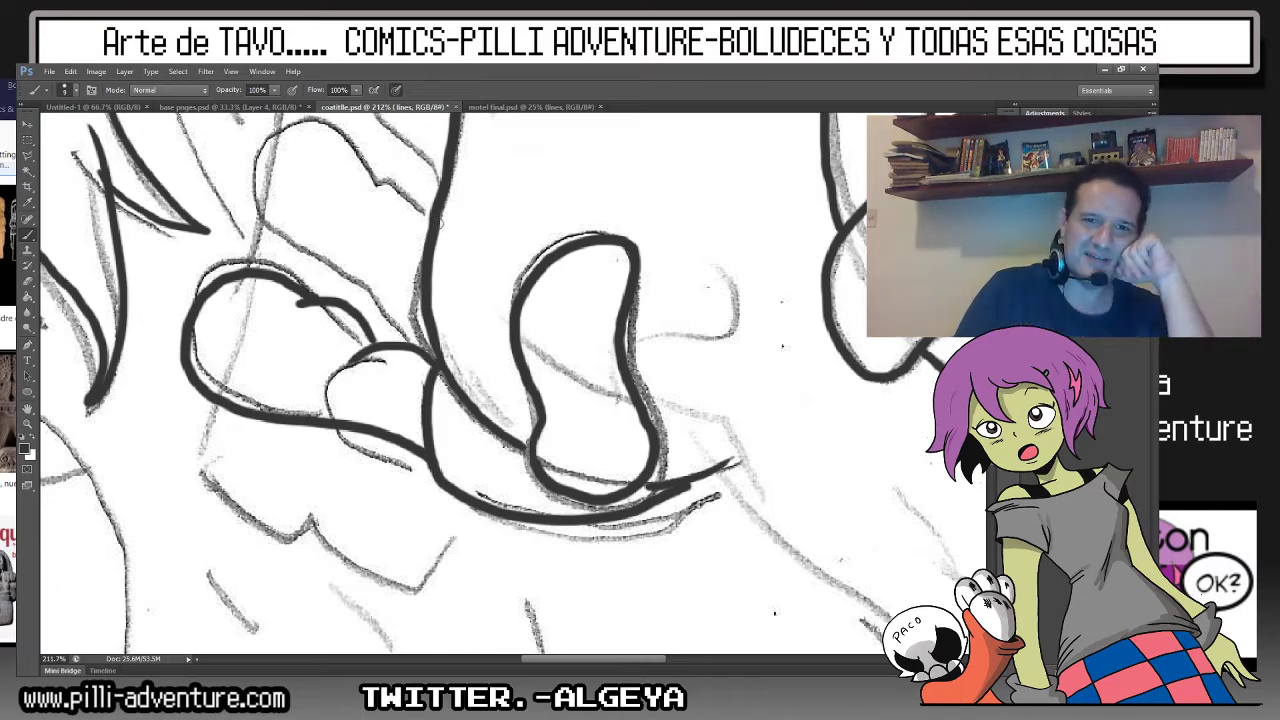
pyautogui.moveTo(438, 222)
pyautogui.mouseDown()
pyautogui.moveTo(376, 188)
pyautogui.moveTo(314, 122)
pyautogui.moveTo(270, 217)
pyautogui.moveTo(418, 325)
pyautogui.mouseUp()
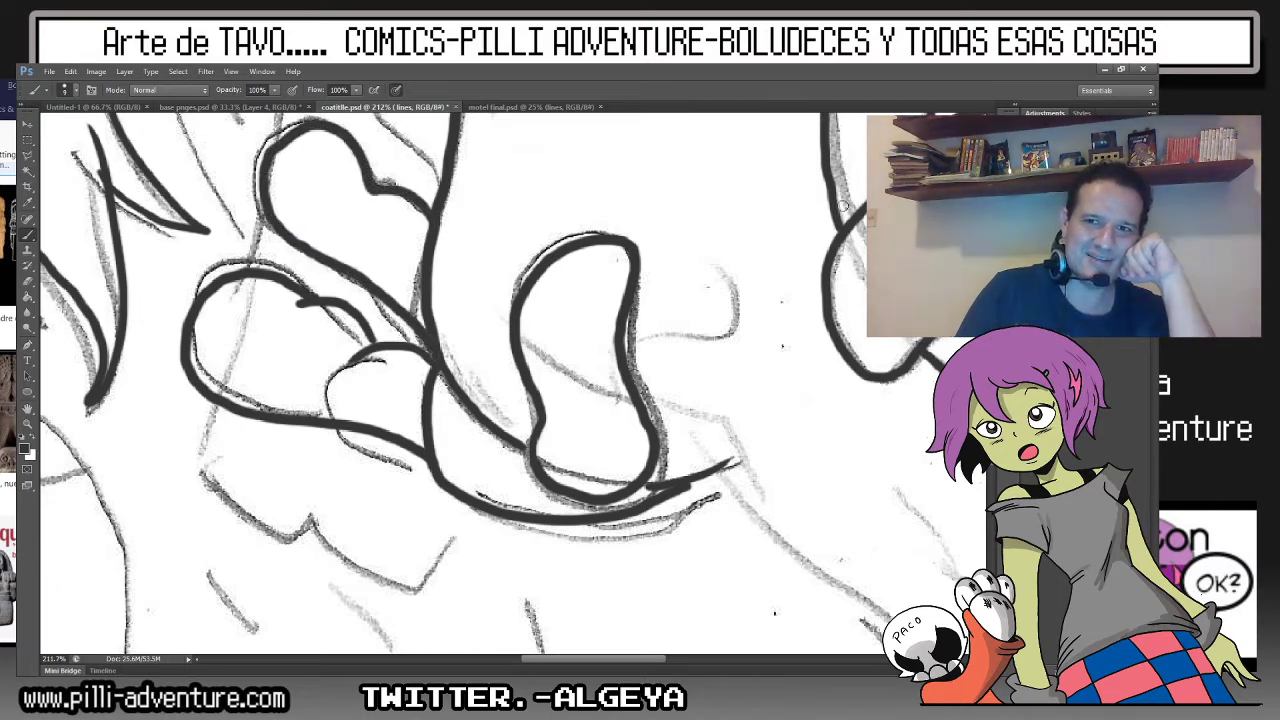
pyautogui.scroll(5, 503, 390)
pyautogui.hscroll(-2, 503, 390)
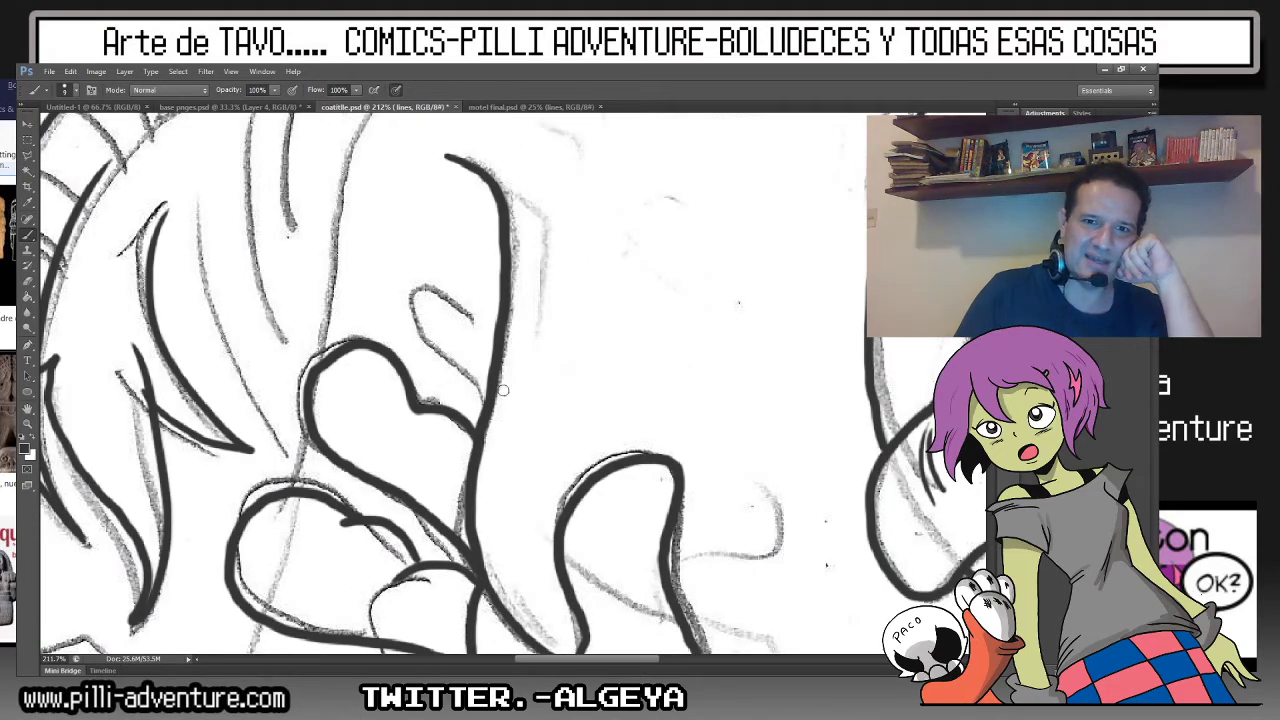
pyautogui.moveTo(482, 405)
pyautogui.mouseDown()
pyautogui.moveTo(428, 332)
pyautogui.moveTo(418, 286)
pyautogui.moveTo(500, 320)
pyautogui.mouseUp()
pyautogui.hotkey('ctrl', '-')
pyautogui.hotkey('ctrl', '-')
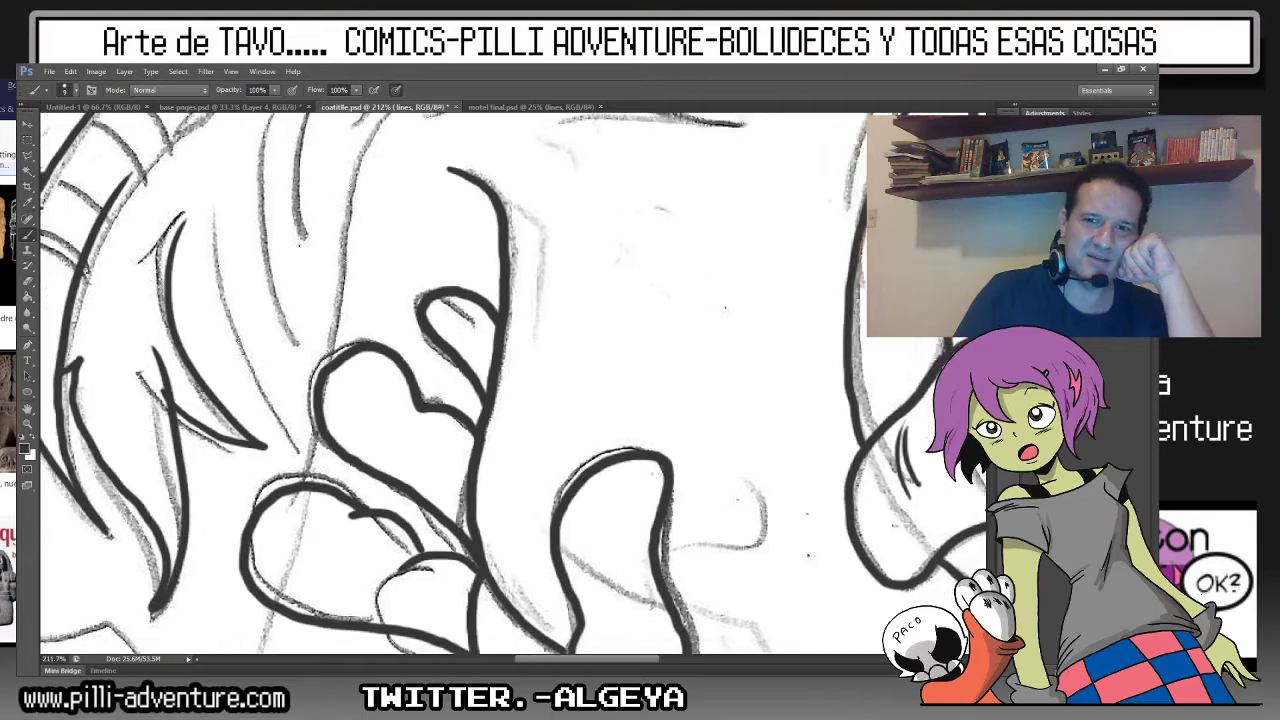
pyautogui.hotkey('ctrl', '-')
pyautogui.hotkey('ctrl', '-')
pyautogui.hotkey('ctrl', '-')
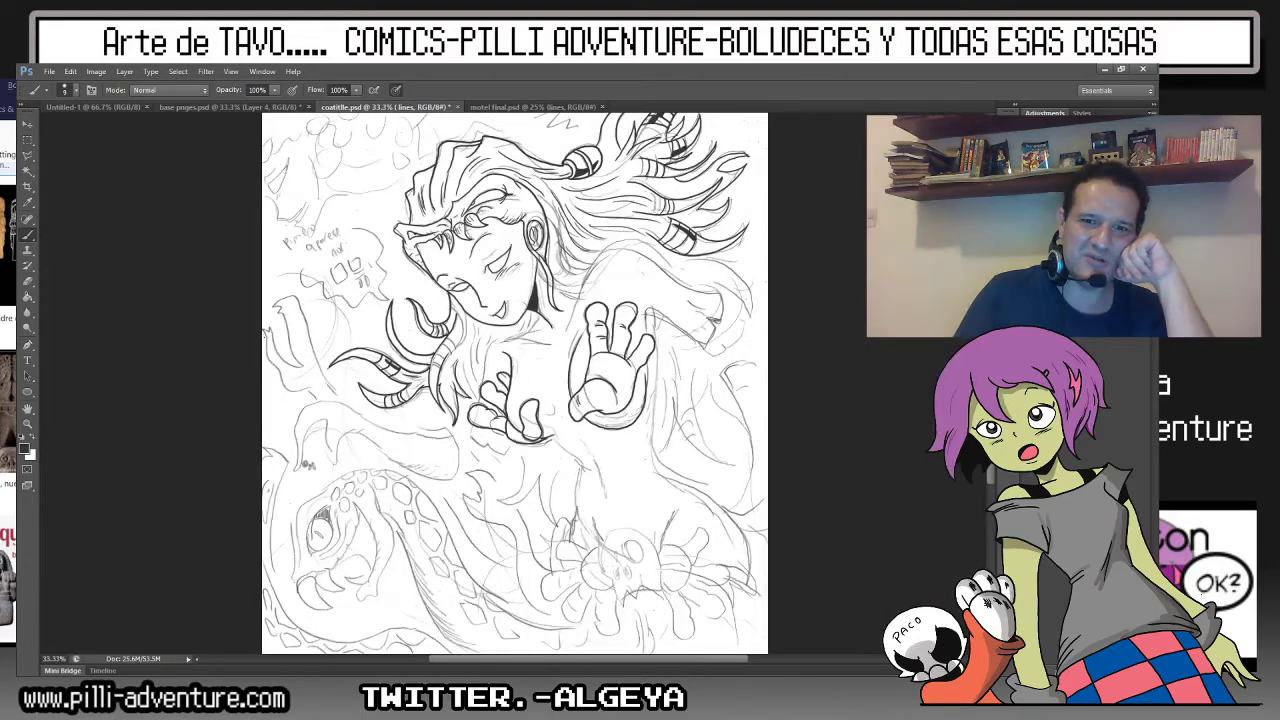
# Zoom to 200% on the lower drawing and ink the shoulder line, redrawing it once.
pyautogui.scroll(3, 511, 384)
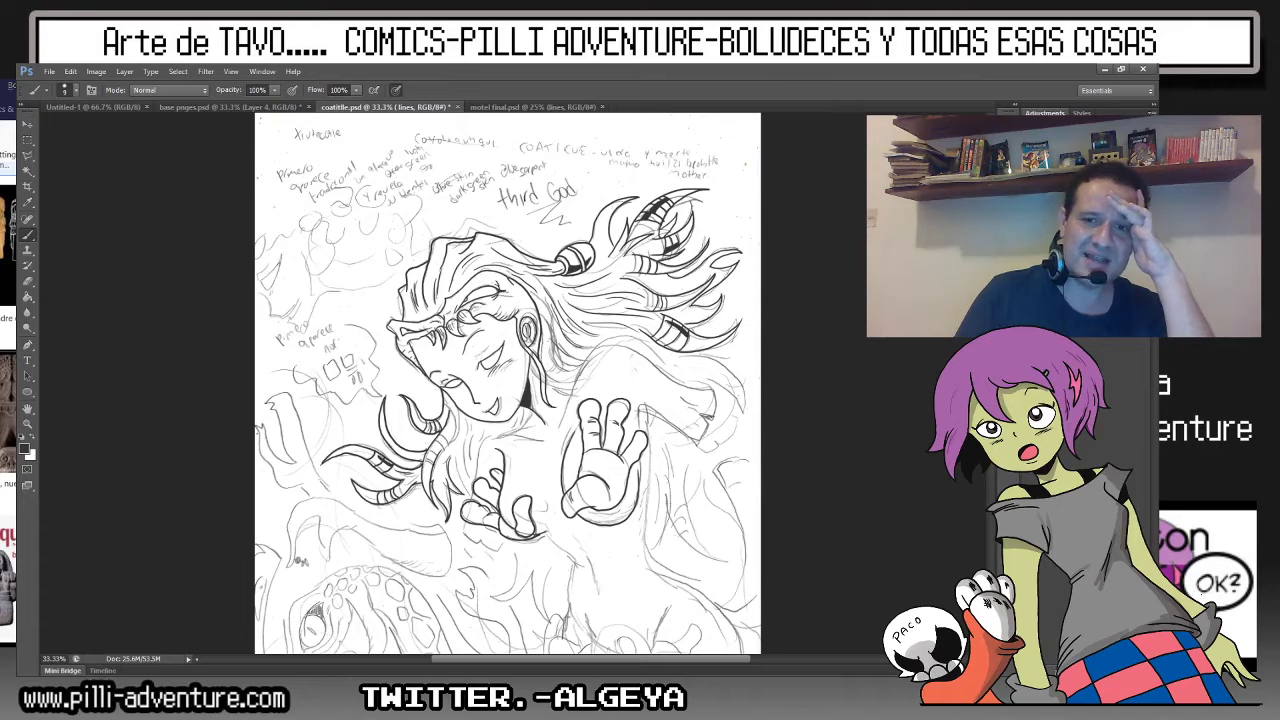
pyautogui.hotkey('ctrl', '+')
pyautogui.scroll(-5, 420, 384)
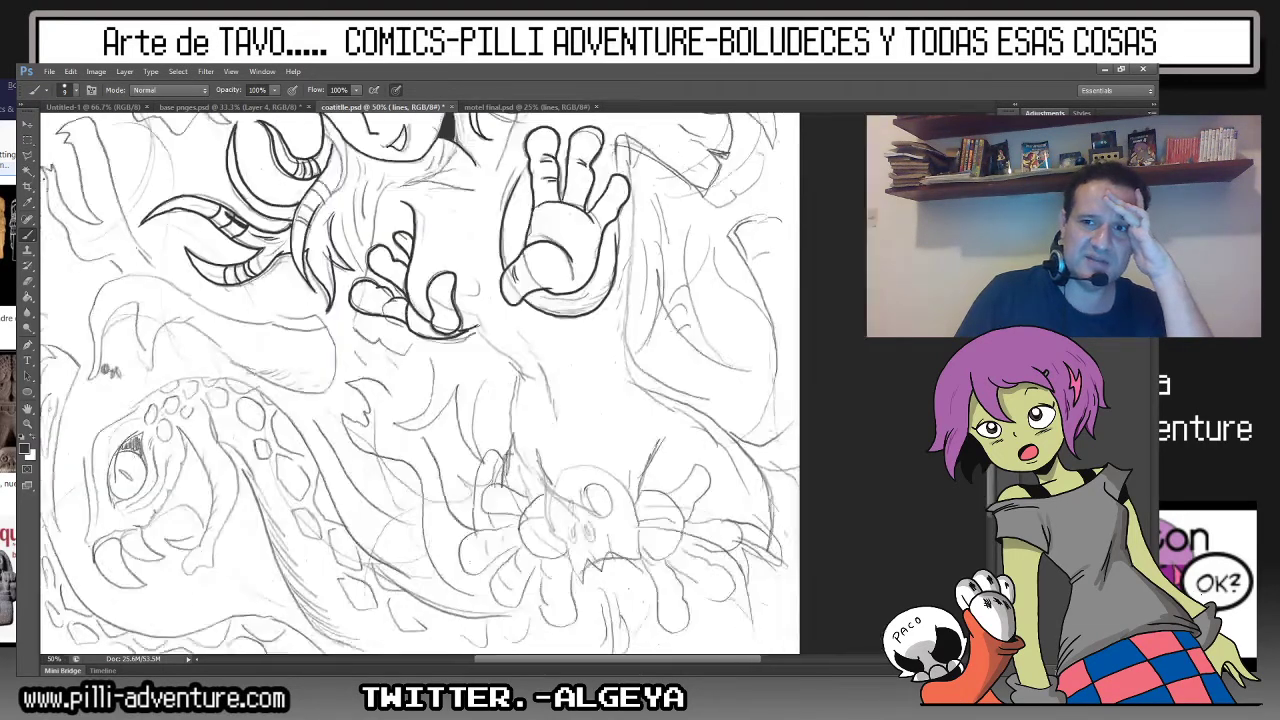
pyautogui.scroll(-1, 420, 384)
pyautogui.hotkey('ctrl', '+')
pyautogui.hotkey('ctrl', '+')
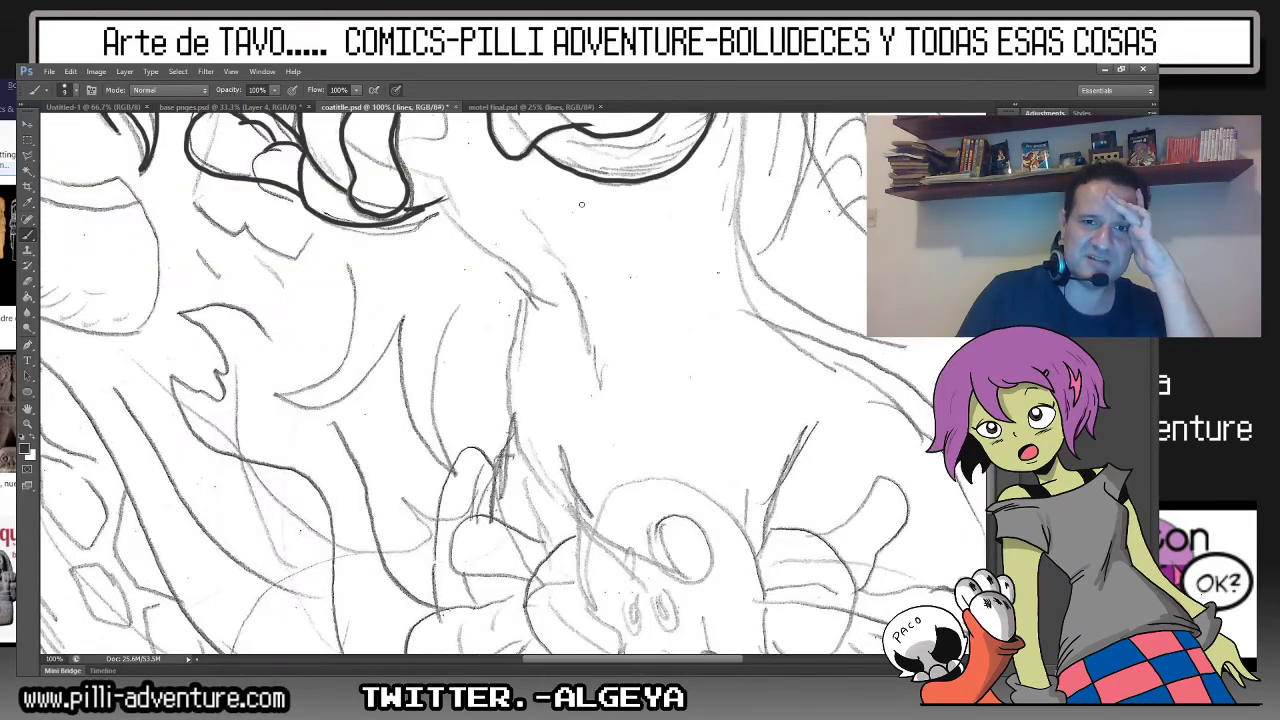
pyautogui.hotkey('ctrl', '+')
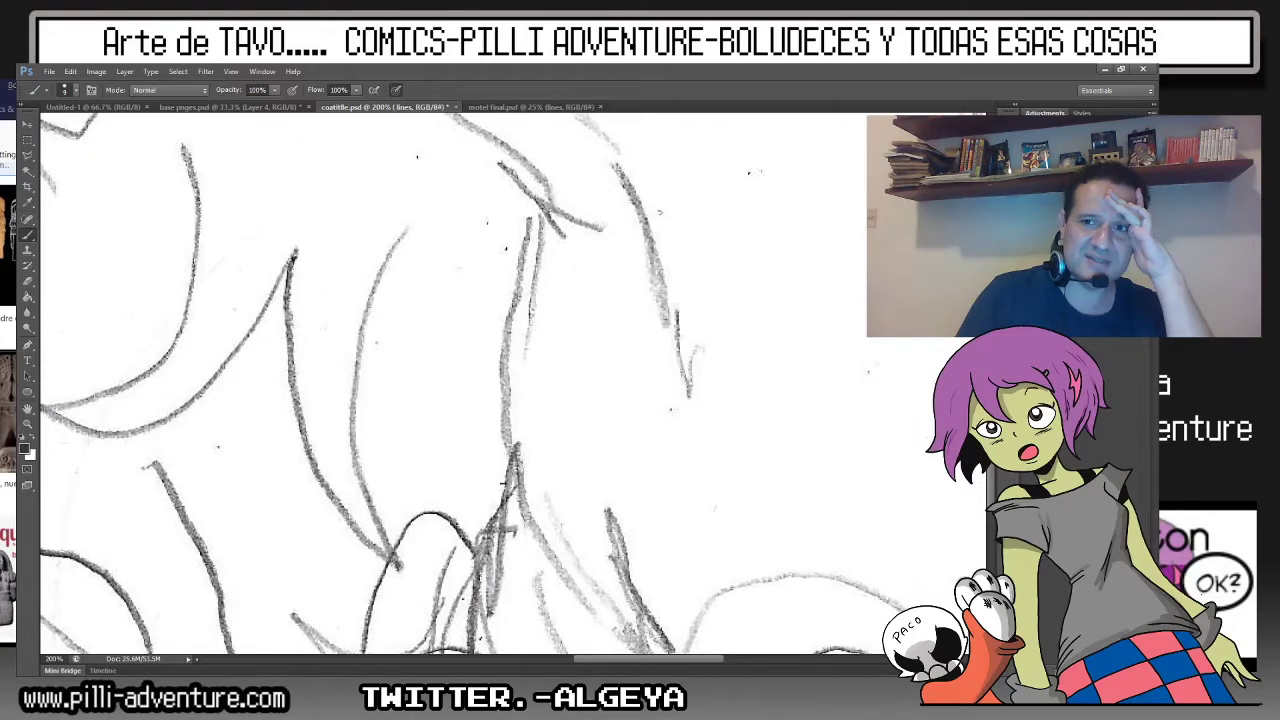
pyautogui.scroll(2, 450, 384)
pyautogui.scroll(2, 450, 384)
pyautogui.moveTo(374, 186); pyautogui.dragTo(678, 397)
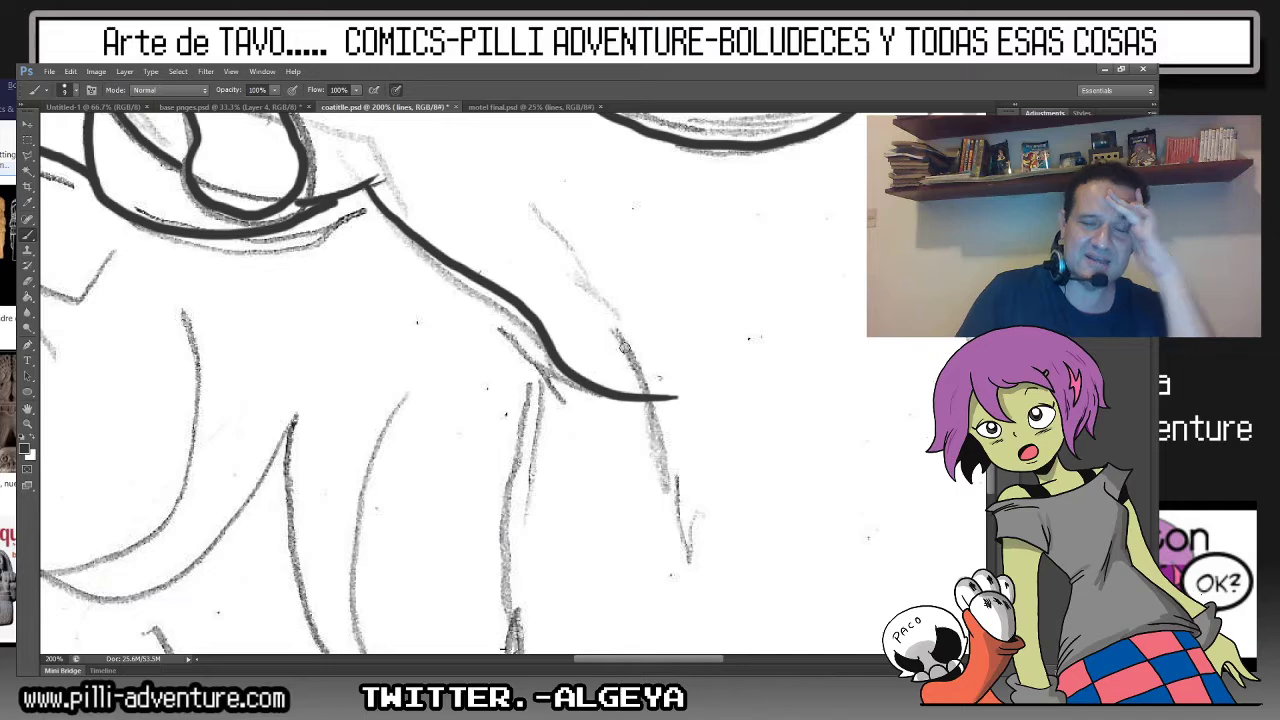
pyautogui.hotkey('ctrl', 'z')
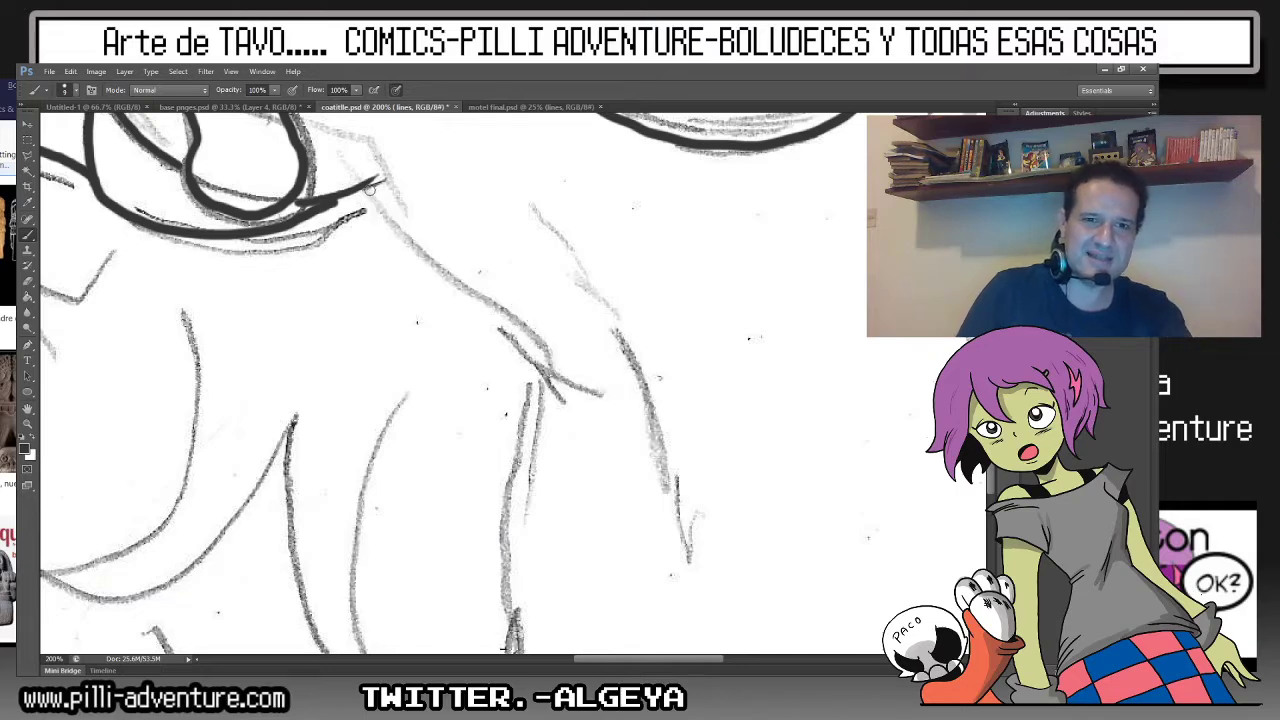
pyautogui.moveTo(364, 193); pyautogui.dragTo(598, 394)
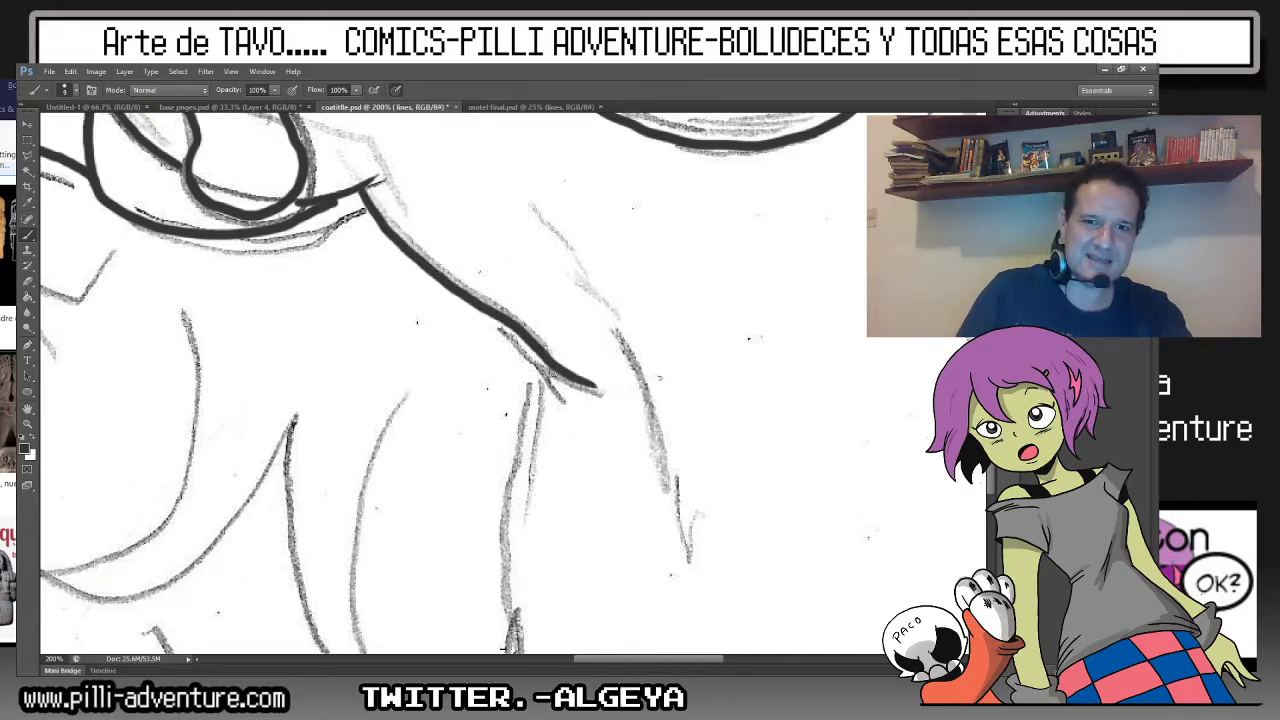
# Ink the arm-edge line below the shoulder and pan back to the hair and face.
pyautogui.moveTo(558, 241); pyautogui.dragTo(665, 549)
pyautogui.moveTo(505, 648); pyautogui.dragTo(297, 522)
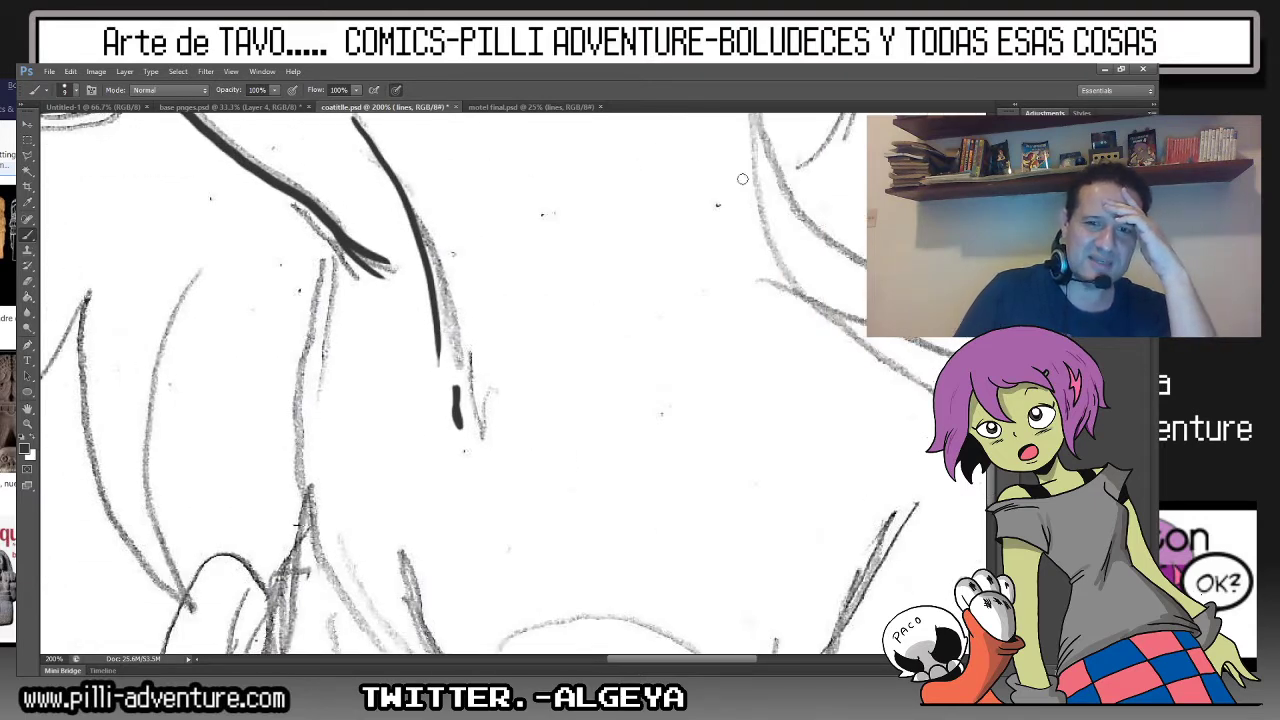
pyautogui.moveTo(400, 400); pyautogui.dragTo(611, 241)
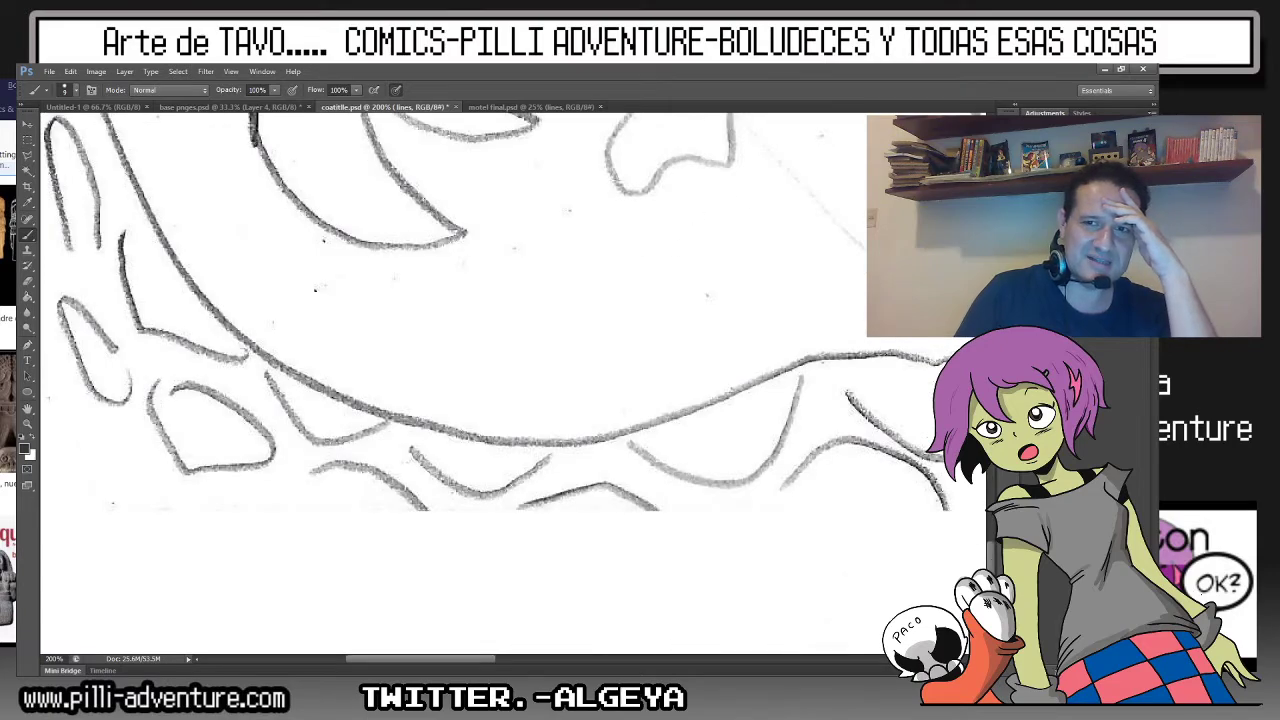
pyautogui.moveTo(600, 400); pyautogui.dragTo(300, 400)
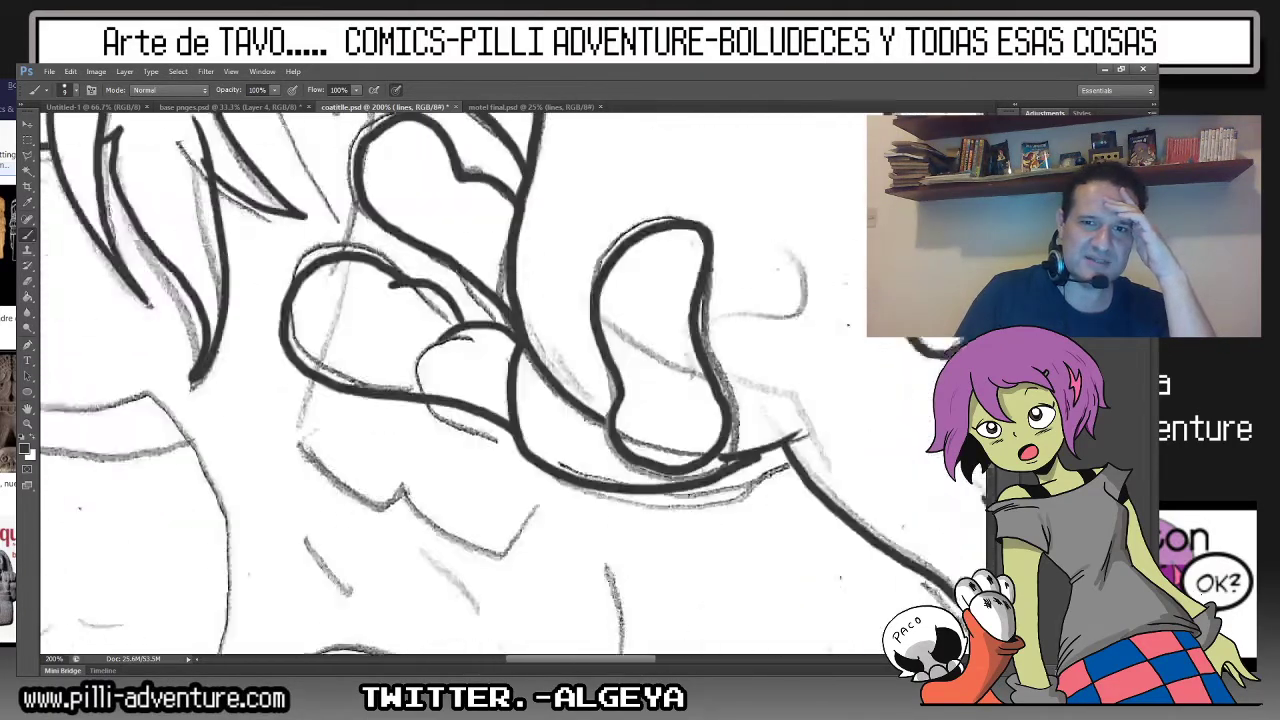
pyautogui.moveTo(450, 380); pyautogui.dragTo(450, 420)
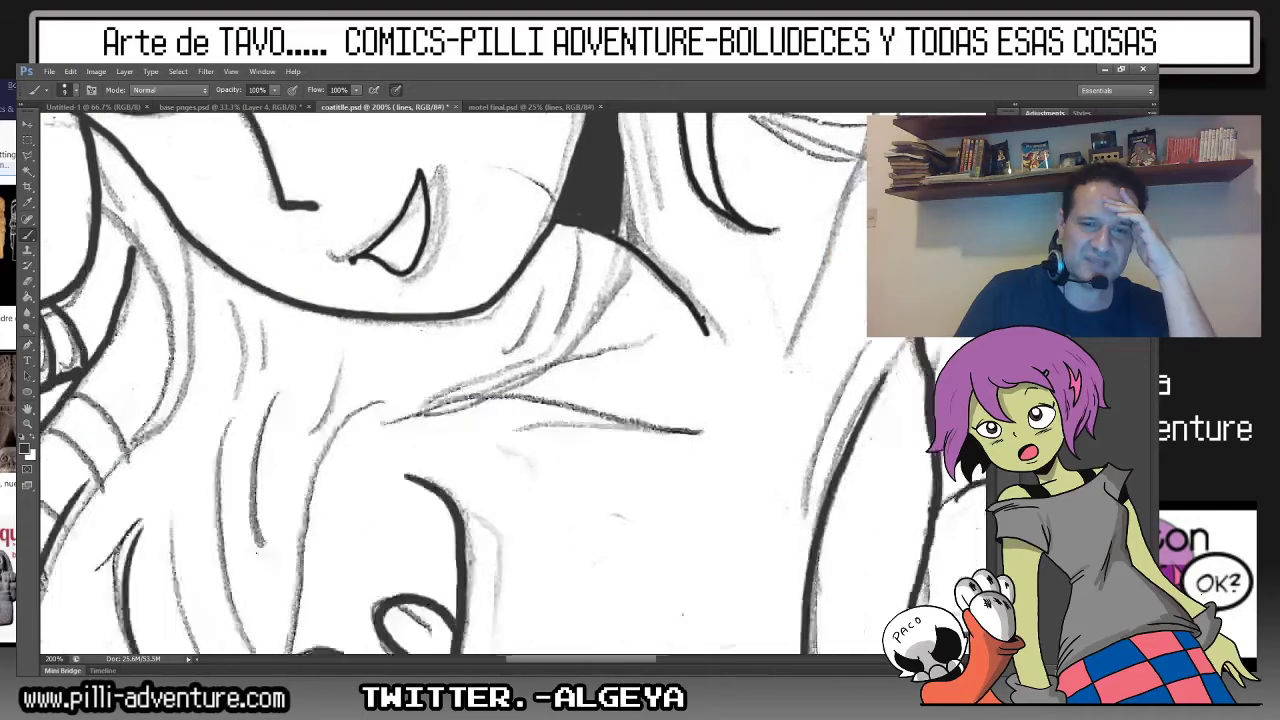
# Ink curving and V-shaped hair strands across the upper middle of the hair.
pyautogui.moveTo(400, 380); pyautogui.dragTo(600, 380)
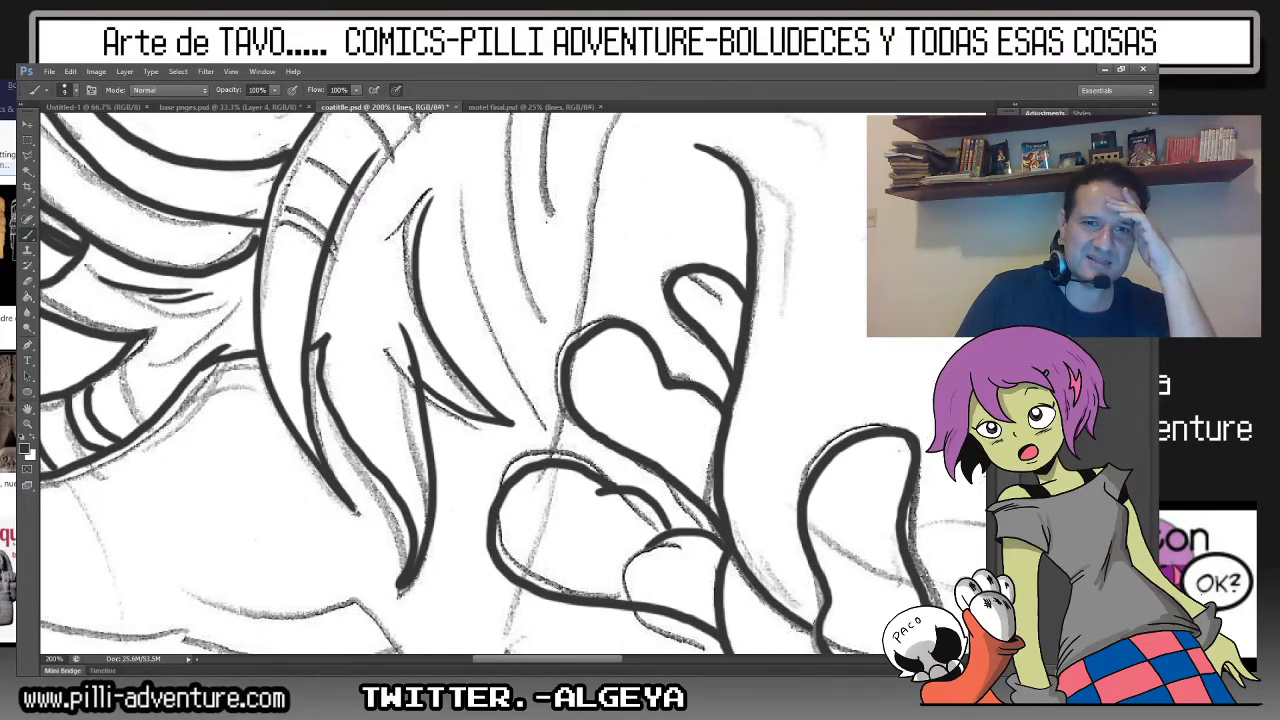
pyautogui.moveTo(428, 316); pyautogui.dragTo(512, 420)
pyautogui.moveTo(500, 308); pyautogui.dragTo(550, 361)
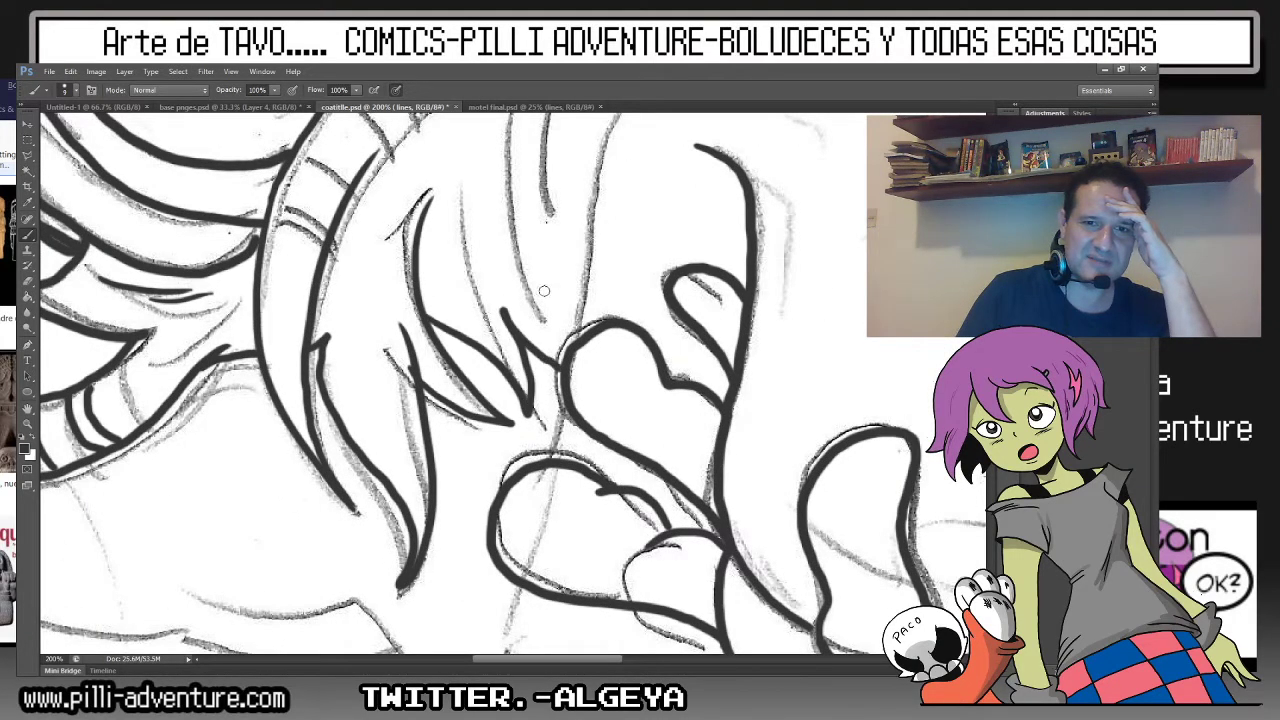
pyautogui.moveTo(544, 291); pyautogui.dragTo(522, 118)
pyautogui.moveTo(526, 250); pyautogui.dragTo(514, 136)
pyautogui.moveTo(502, 298); pyautogui.dragTo(476, 154)
pyautogui.moveTo(575, 218); pyautogui.dragTo(586, 114)
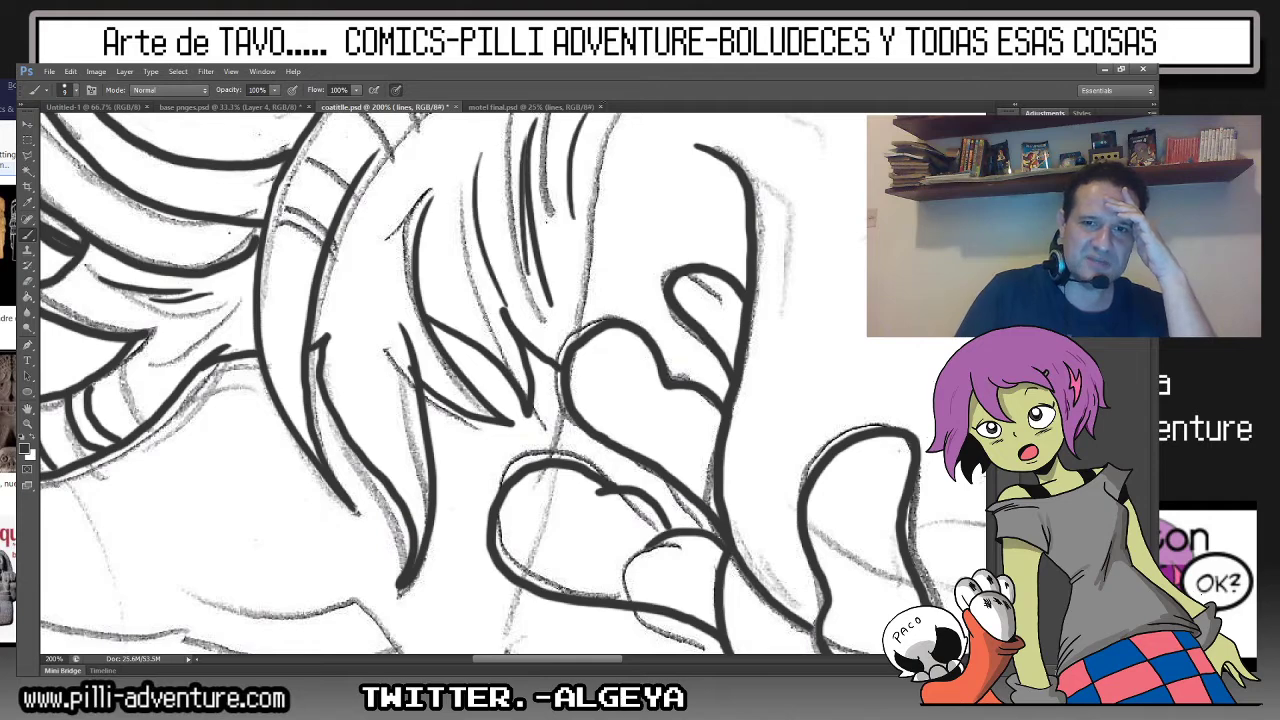
# Ink strands across the middle of the hair and a long sweep to the upper right.
pyautogui.moveTo(500, 250); pyautogui.dragTo(390, 540)
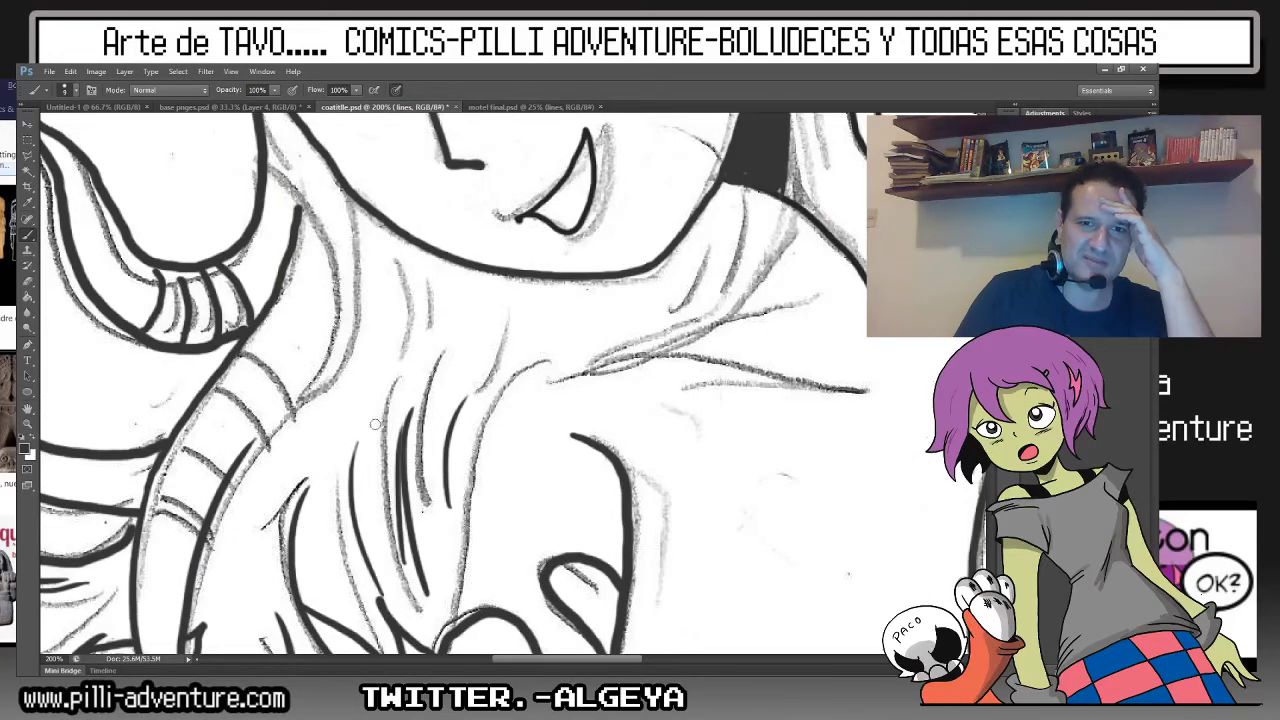
pyautogui.moveTo(388, 412)
pyautogui.mouseDown()
pyautogui.moveTo(402, 292)
pyautogui.moveTo(452, 358)
pyautogui.mouseUp()
pyautogui.moveTo(582, 304); pyautogui.dragTo(532, 350)
pyautogui.moveTo(626, 330)
pyautogui.mouseDown()
pyautogui.moveTo(704, 220)
pyautogui.moveTo(704, 280)
pyautogui.mouseUp()
pyautogui.moveTo(733, 218); pyautogui.dragTo(716, 276)
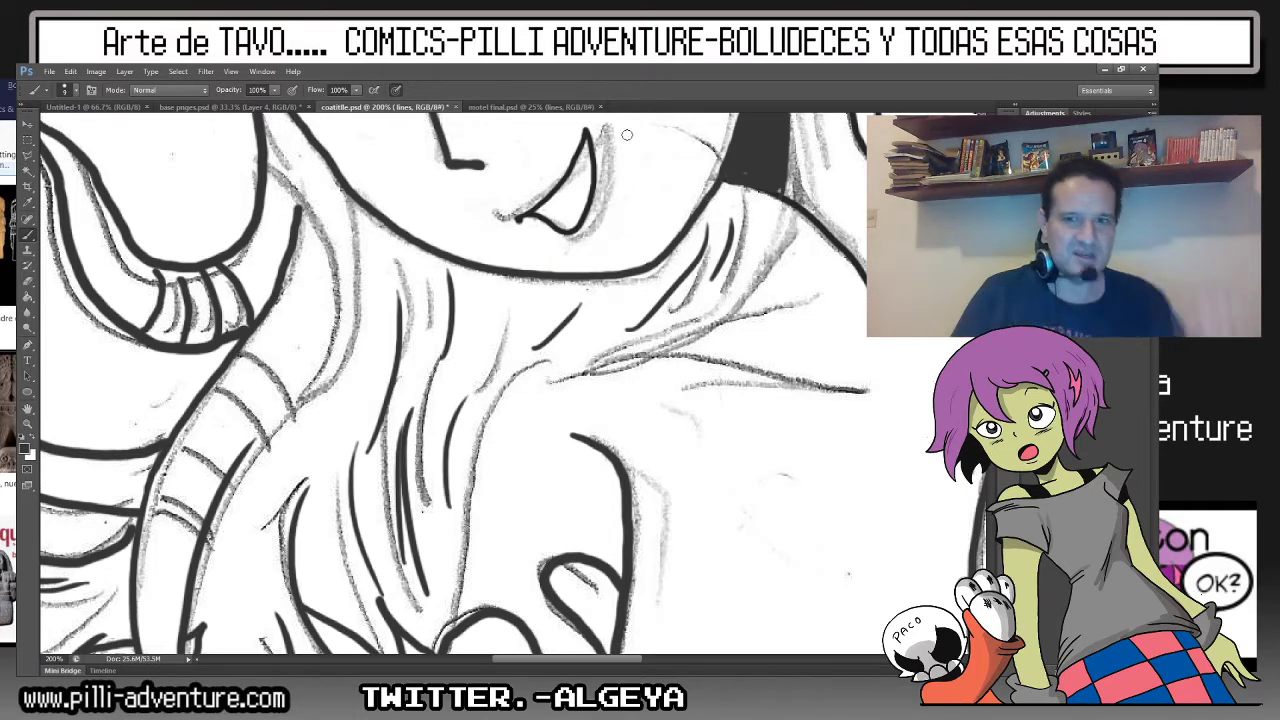
pyautogui.moveTo(660, 355)
pyautogui.mouseDown()
pyautogui.moveTo(781, 254)
pyautogui.moveTo(793, 212)
pyautogui.mouseUp()
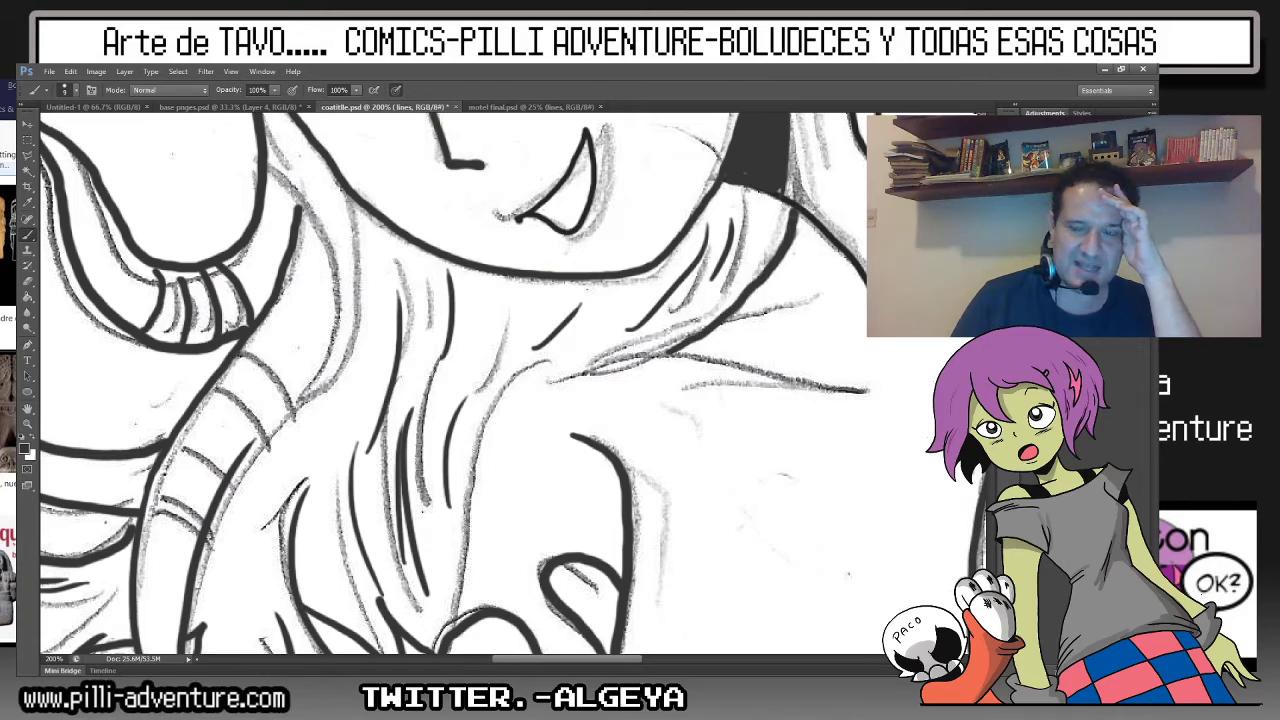
pyautogui.moveTo(490, 597)
pyautogui.mouseDown()
pyautogui.moveTo(90, 567)
pyautogui.moveTo(147, 366)
pyautogui.moveTo(280, 311)
pyautogui.moveTo(495, 365)
pyautogui.mouseUp()
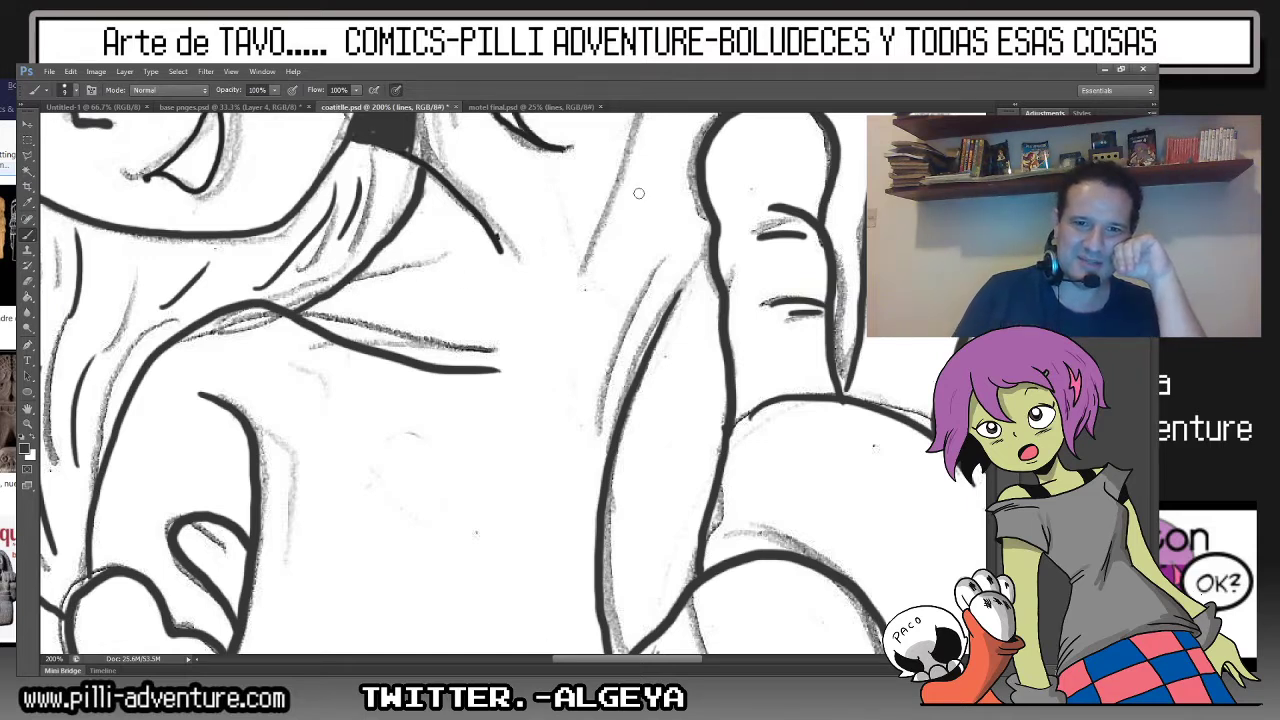
# Ink short hair lines above the fingers and on the left.
pyautogui.moveTo(700, 300); pyautogui.dragTo(450, 550)
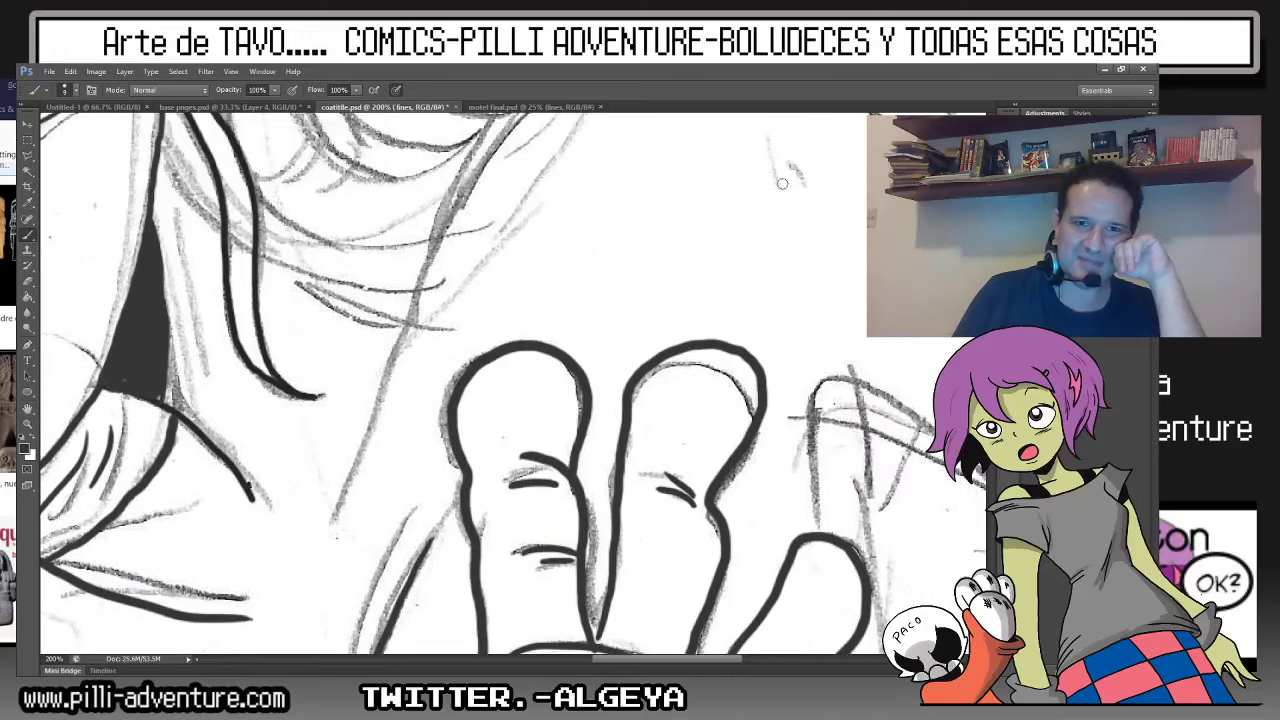
pyautogui.moveTo(258, 242)
pyautogui.mouseDown()
pyautogui.moveTo(340, 280)
pyautogui.moveTo(410, 279)
pyautogui.mouseUp()
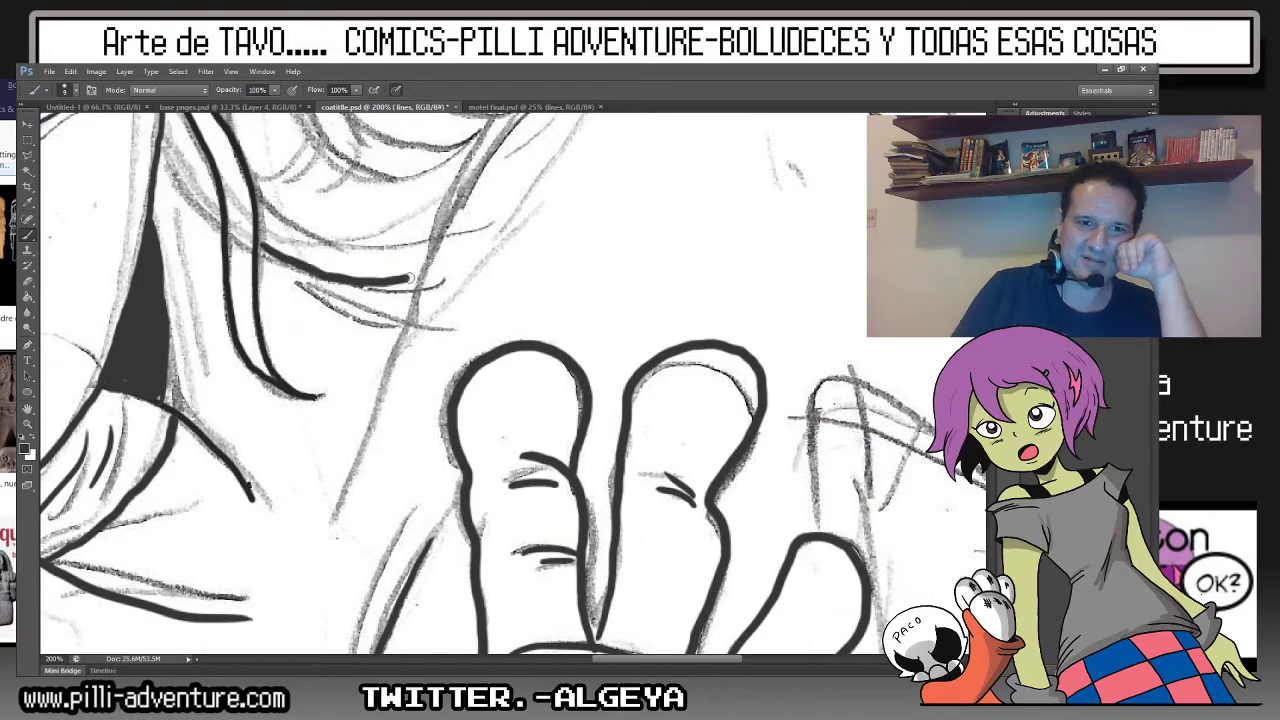
pyautogui.moveTo(154, 152); pyautogui.dragTo(201, 205)
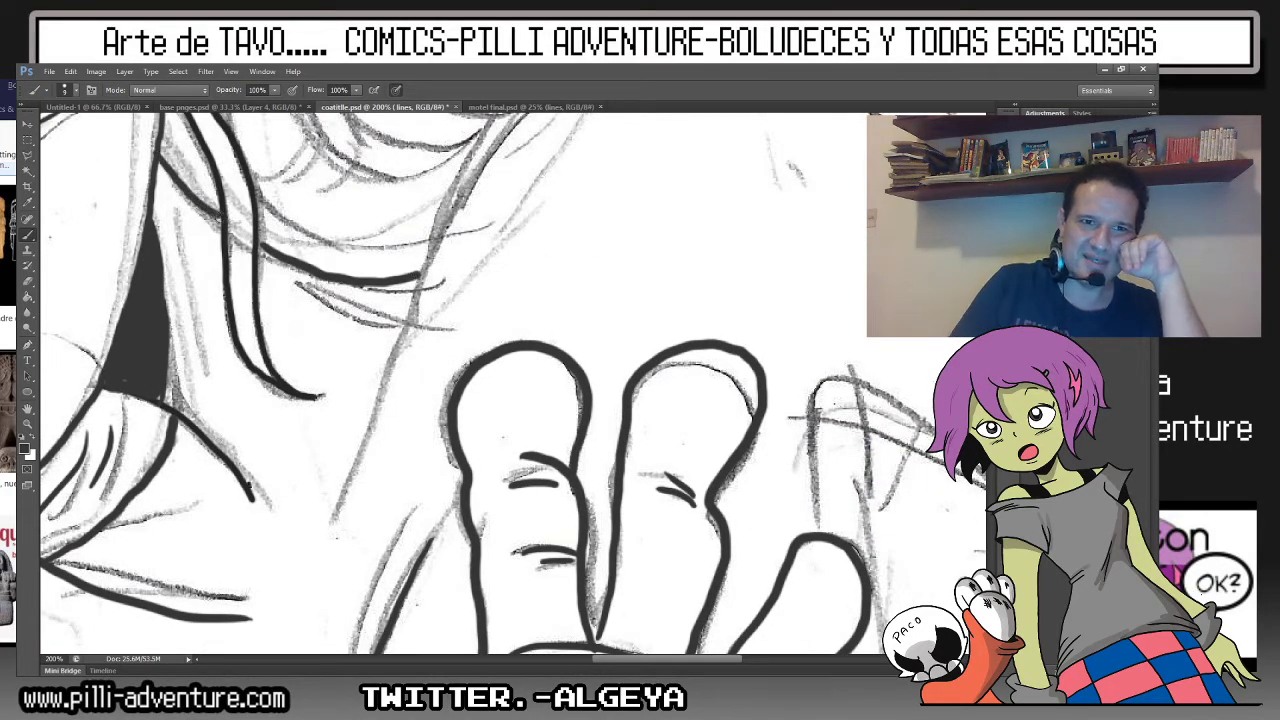
pyautogui.hotkey('ctrl', '-')
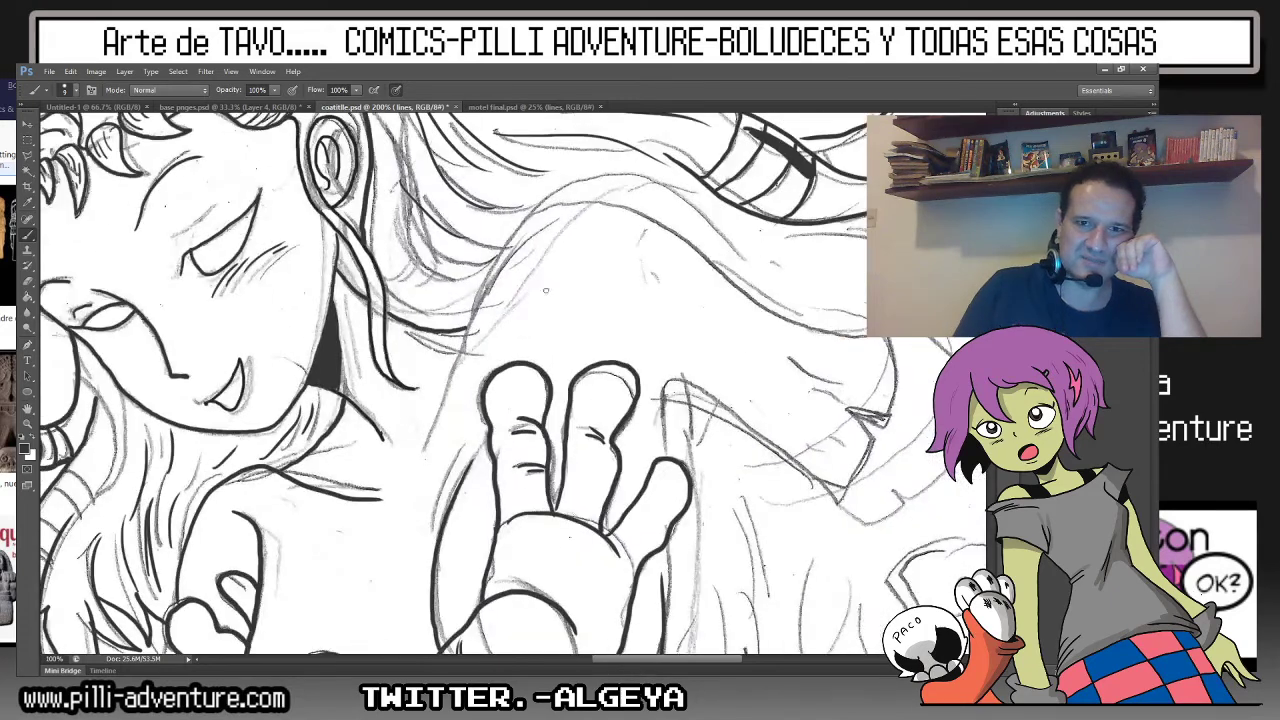
# Ink the shoulder outline beside the hand and the edge right of the fingers.
pyautogui.moveTo(451, 367)
pyautogui.mouseDown()
pyautogui.moveTo(494, 280)
pyautogui.moveTo(626, 210)
pyautogui.mouseUp()
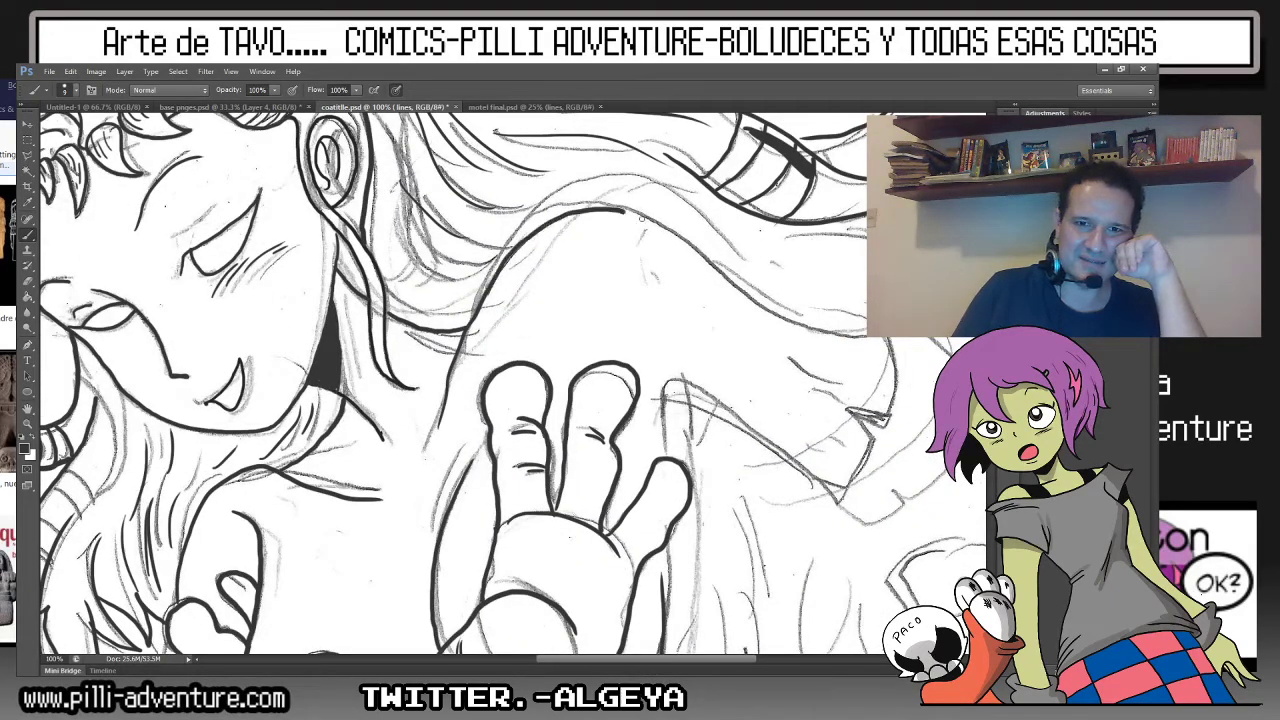
pyautogui.moveTo(744, 288); pyautogui.dragTo(863, 330)
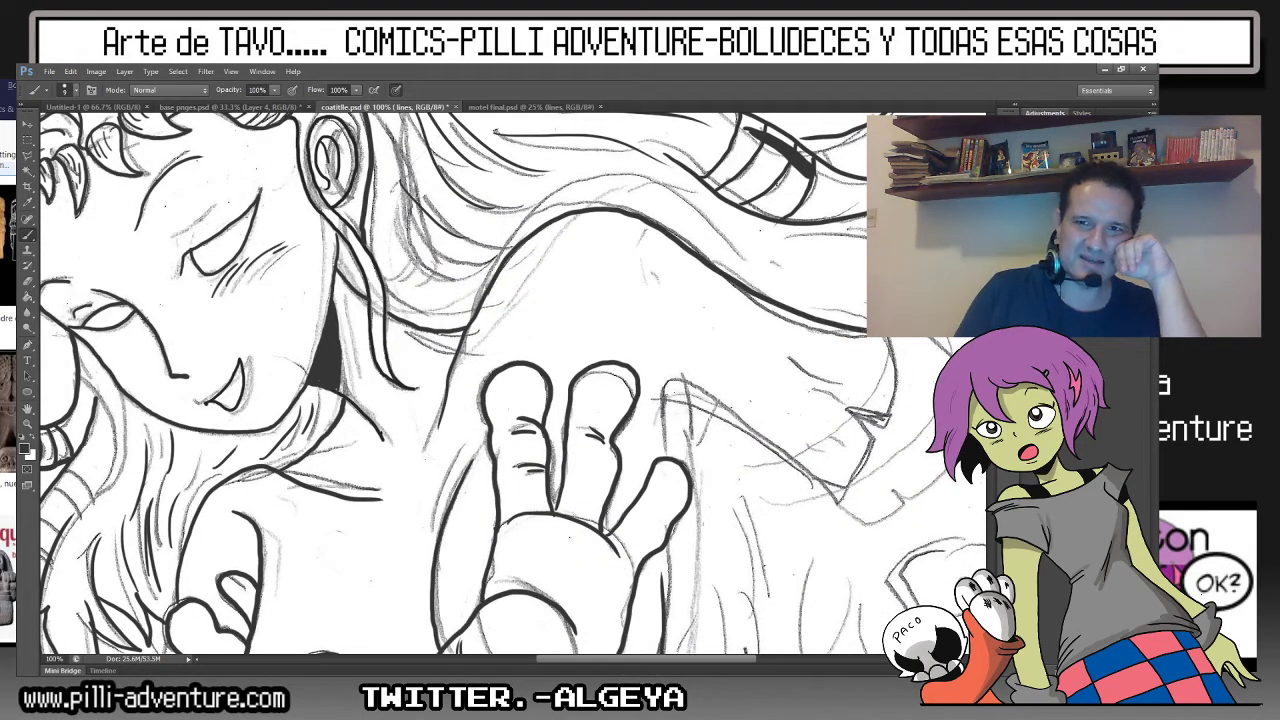
pyautogui.moveTo(500, 380); pyautogui.dragTo(455, 402)
pyautogui.hotkey('ctrl', '+')
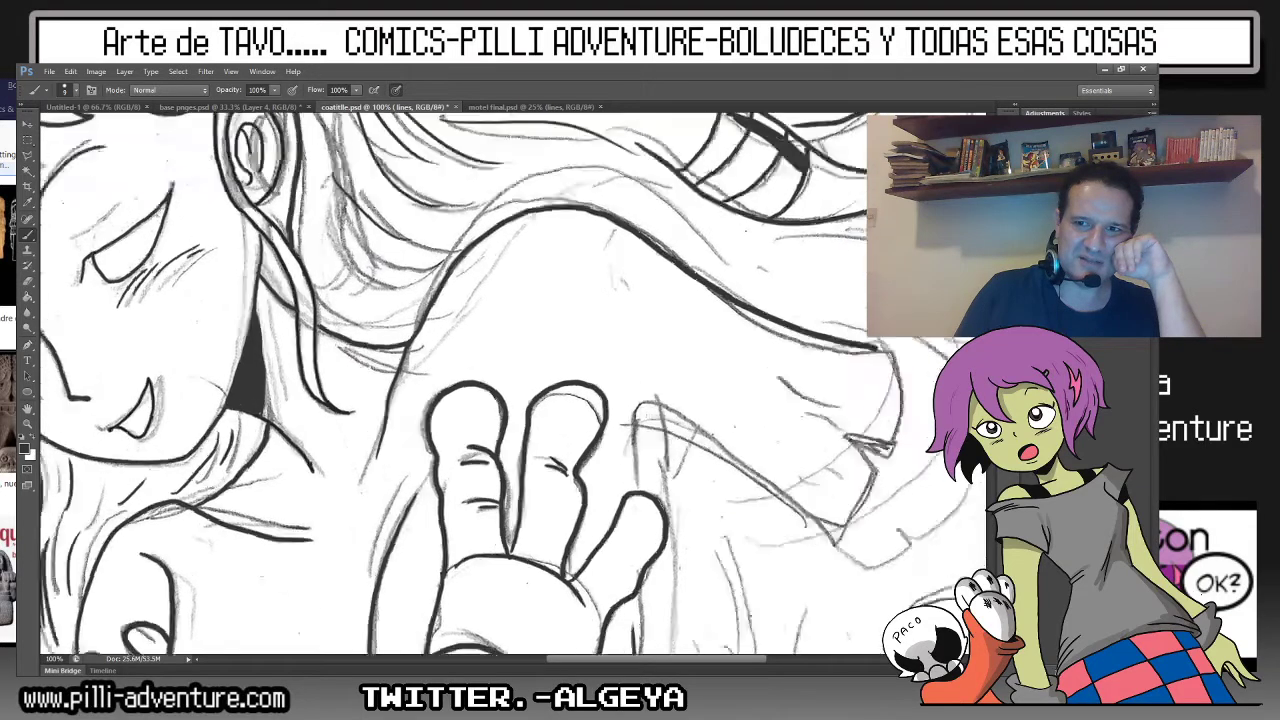
pyautogui.moveTo(723, 537); pyautogui.dragTo(948, 590)
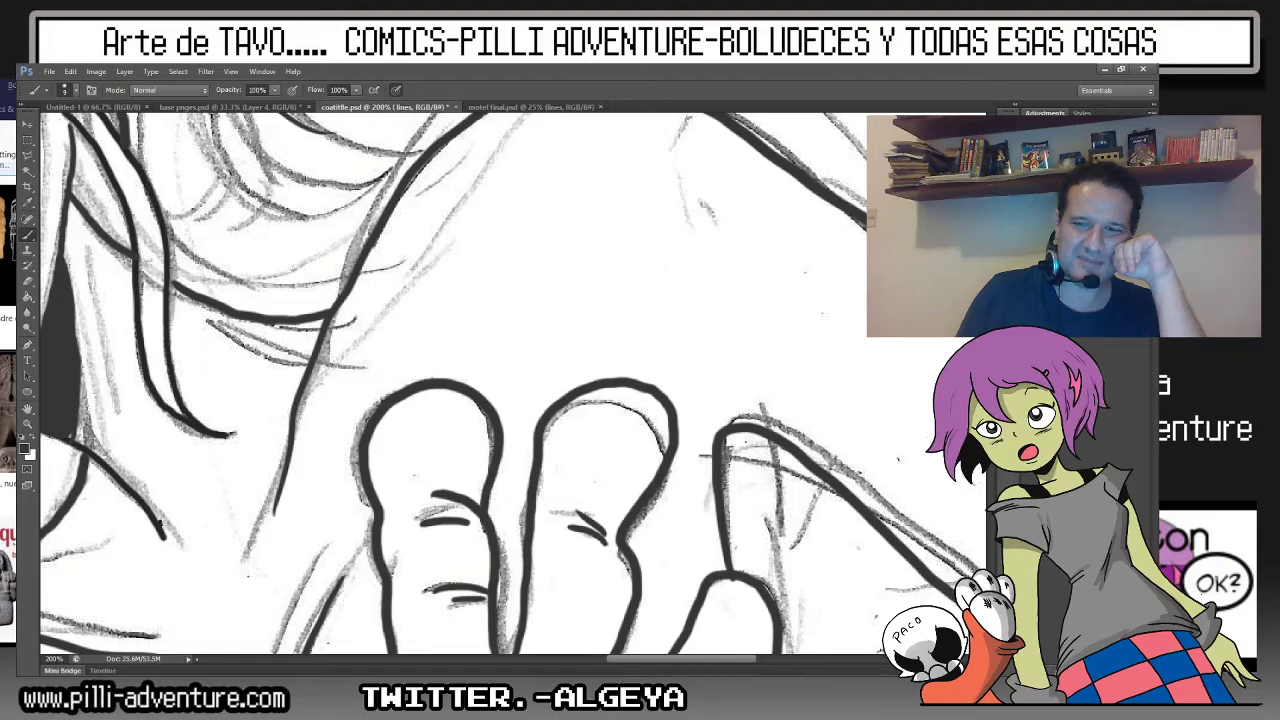
# Ink the chin curve and hatch shading lines beside it.
pyautogui.moveTo(700, 450); pyautogui.dragTo(225, 245)
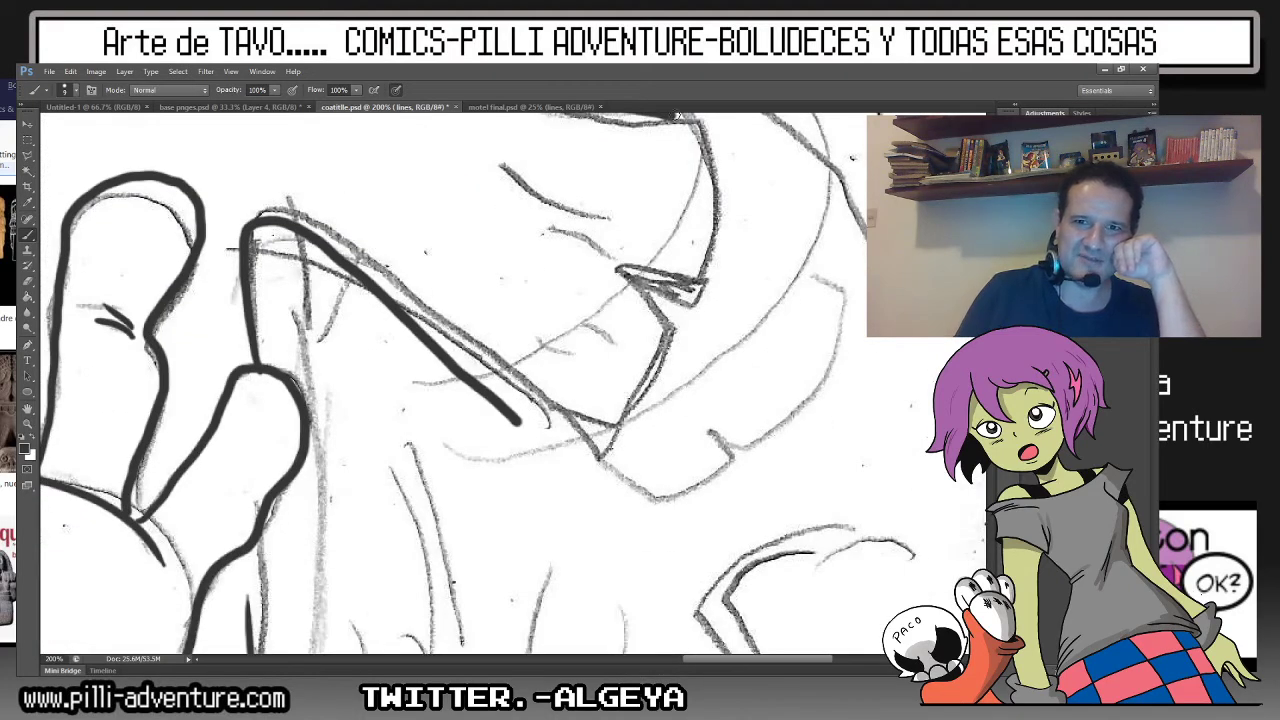
pyautogui.moveTo(678, 116)
pyautogui.mouseDown()
pyautogui.moveTo(702, 168)
pyautogui.moveTo(696, 286)
pyautogui.moveTo(636, 382)
pyautogui.moveTo(537, 483)
pyautogui.moveTo(511, 395)
pyautogui.mouseUp()
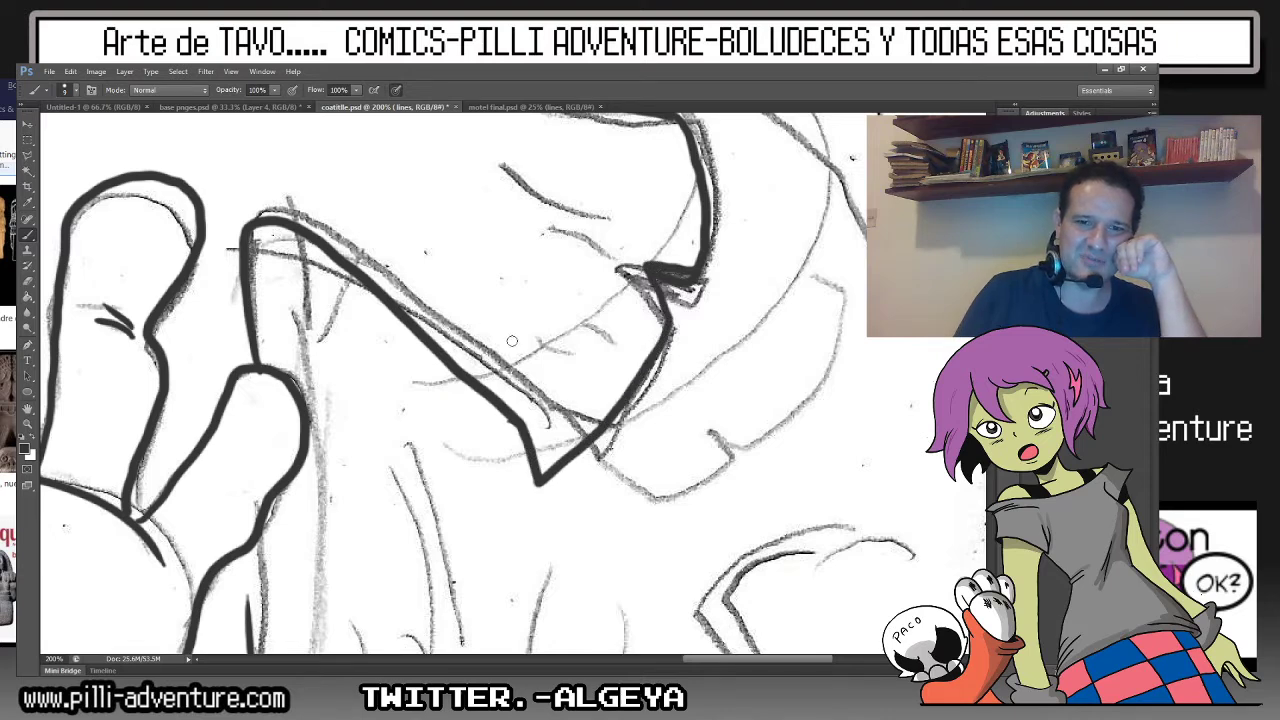
pyautogui.moveTo(484, 320); pyautogui.dragTo(562, 405)
pyautogui.moveTo(553, 362); pyautogui.dragTo(588, 398)
pyautogui.moveTo(513, 210); pyautogui.dragTo(631, 312)
pyautogui.moveTo(587, 298); pyautogui.dragTo(652, 352)
pyautogui.moveTo(567, 156)
pyautogui.mouseDown()
pyautogui.moveTo(660, 183)
pyautogui.moveTo(688, 213)
pyautogui.mouseUp()
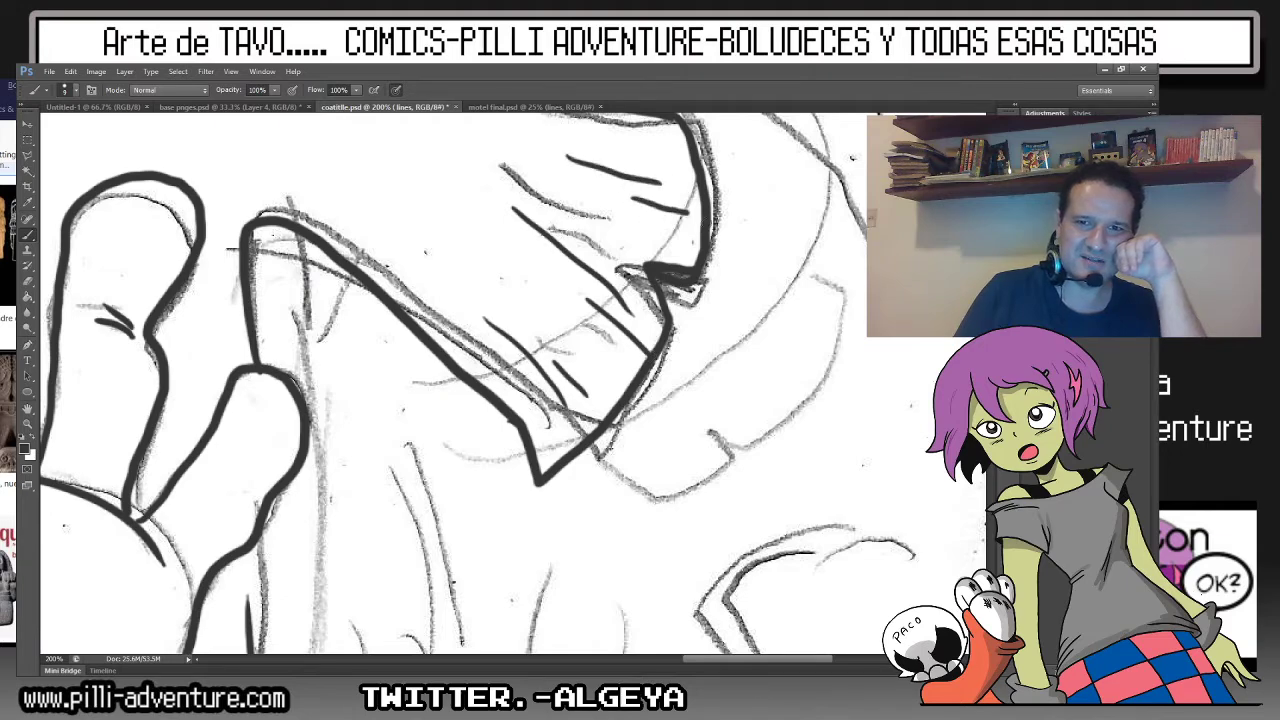
pyautogui.hotkey('ctrl', '-')
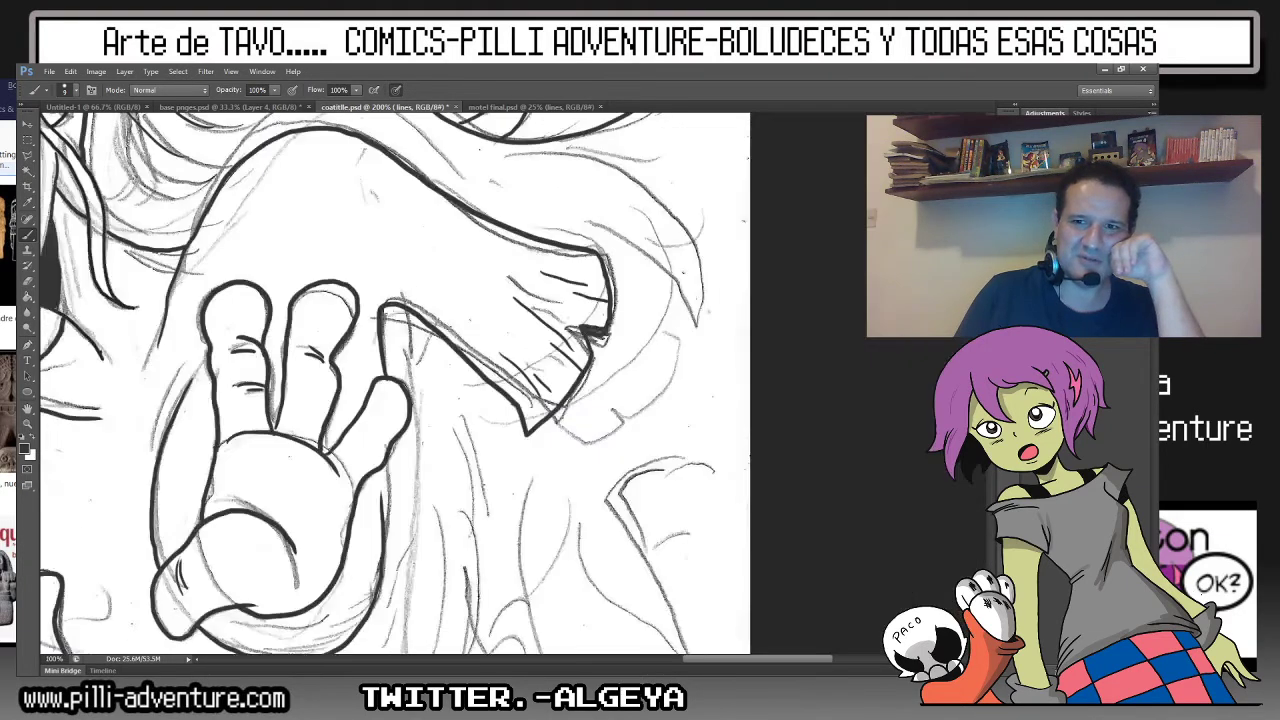
pyautogui.hotkey('ctrl', '-')
pyautogui.hotkey('ctrl', '-')
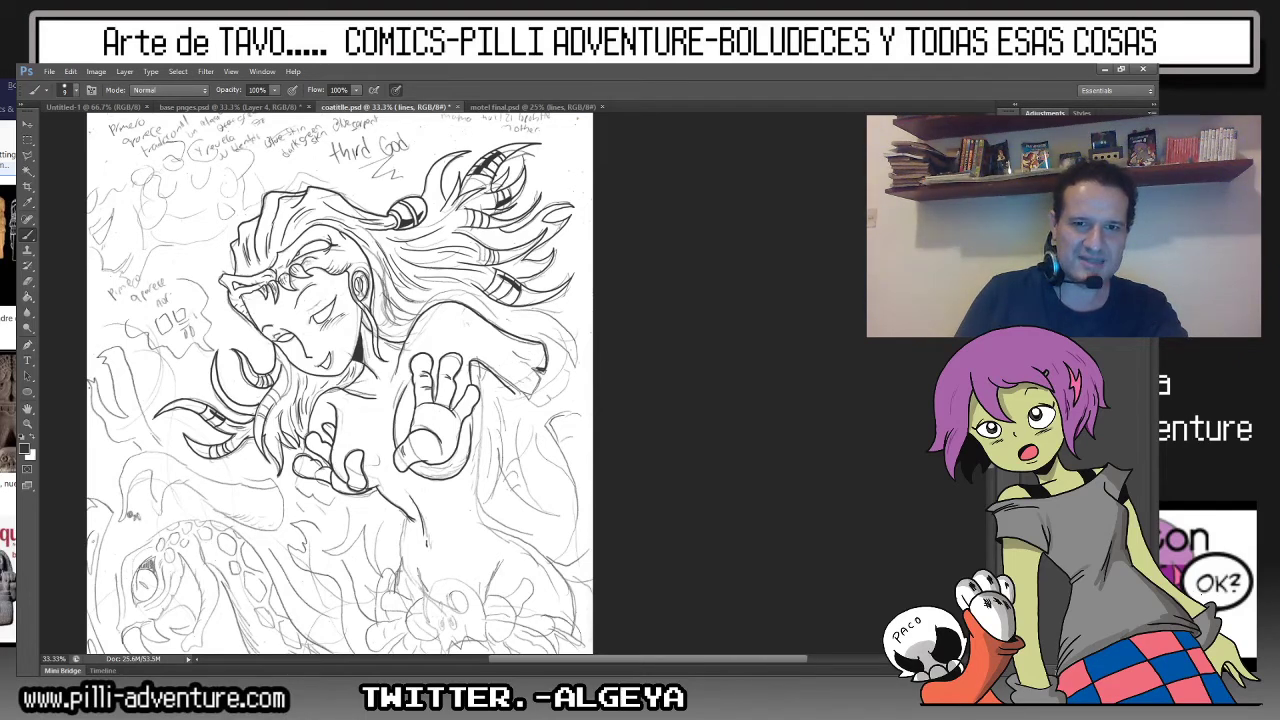
# Draw one ink stroke down from the chin tip to close the sleeve cuff, then zoom out to 25%.
pyautogui.scroll(5, 509, 390)
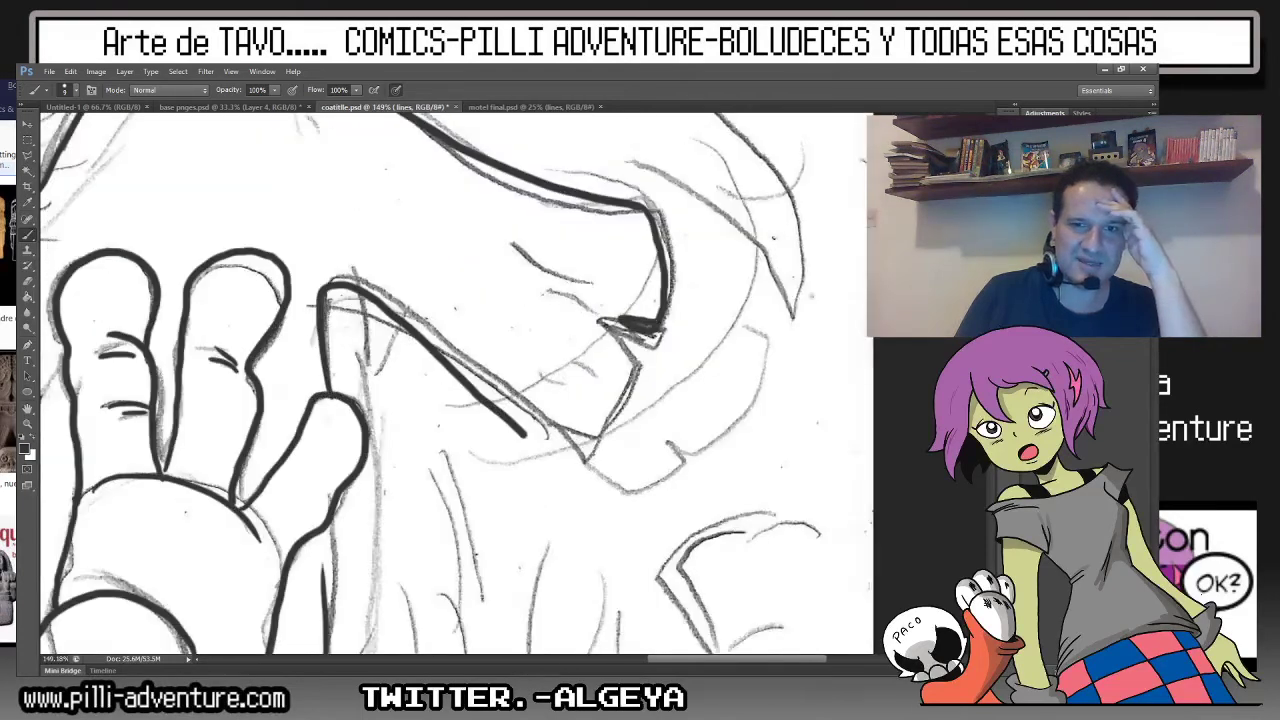
pyautogui.moveTo(638, 350); pyautogui.dragTo(564, 454)
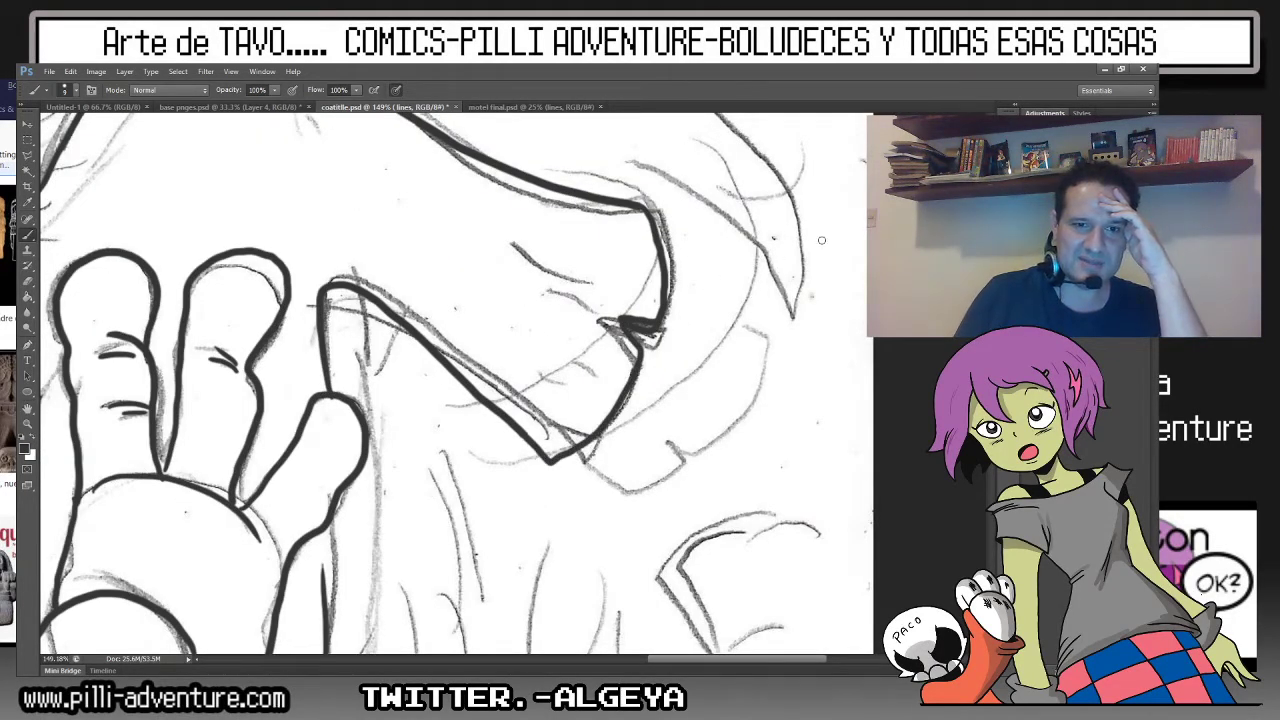
pyautogui.scroll(-5, 506, 465)
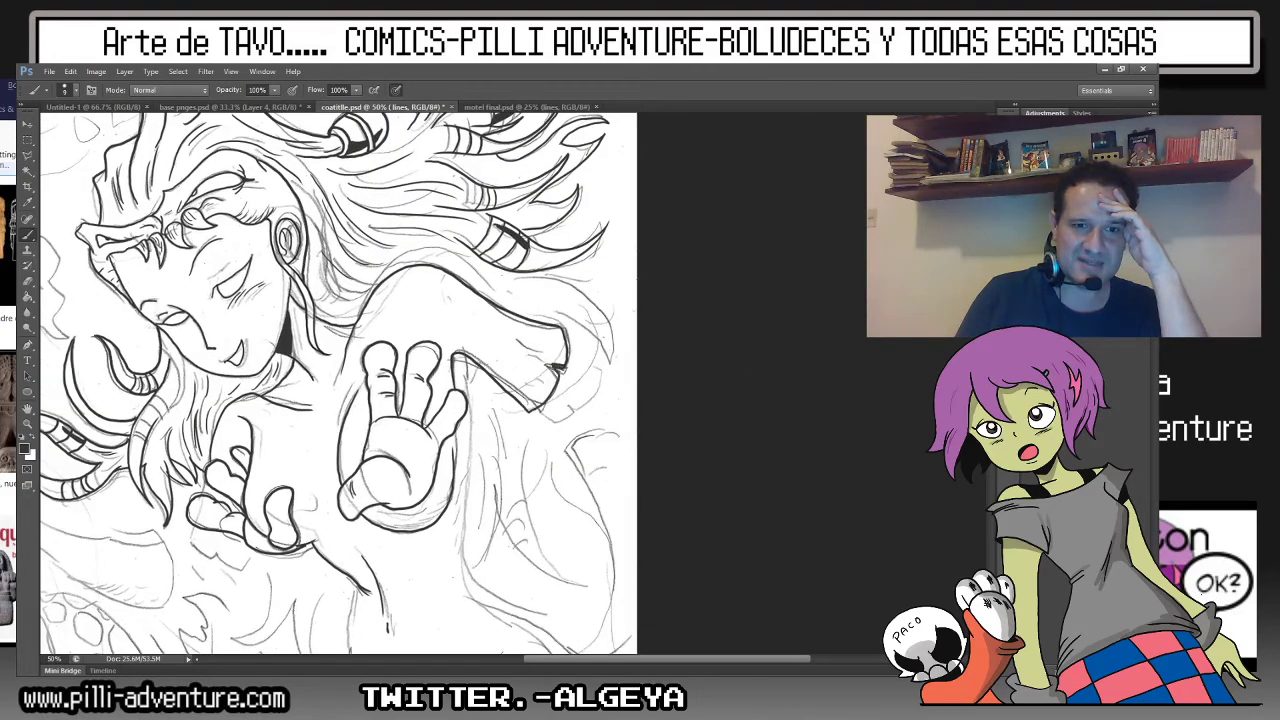
pyautogui.scroll(-1, 485, 370)
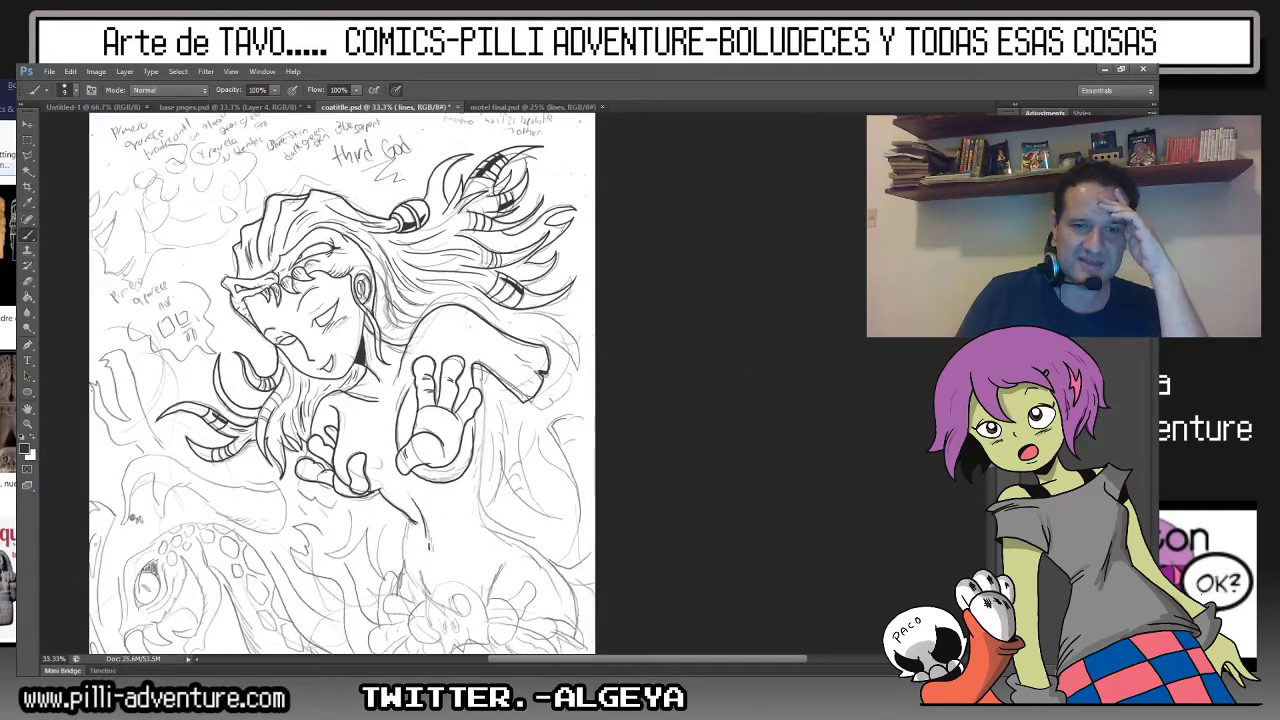
pyautogui.scroll(-1, 485, 370)
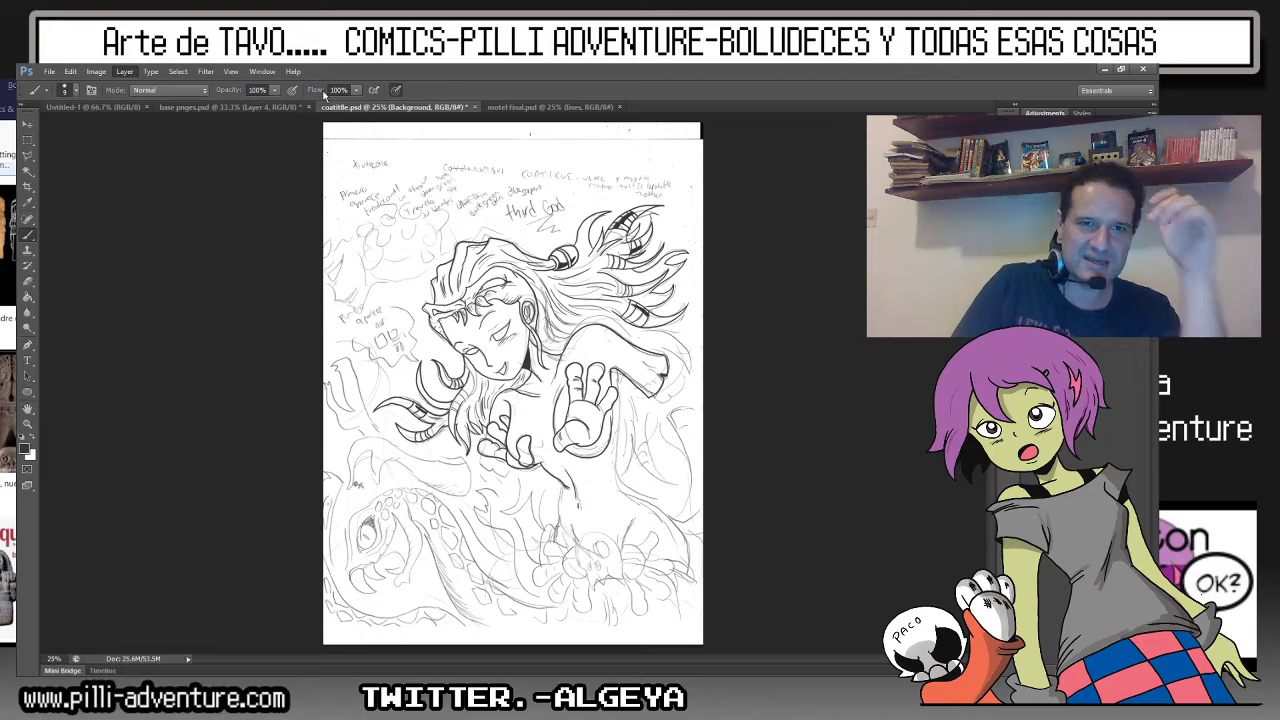
# Flood the blu layer cyan to check the lines, undo it, and return to a black Brush.
pyautogui.hotkey('alt', ']')
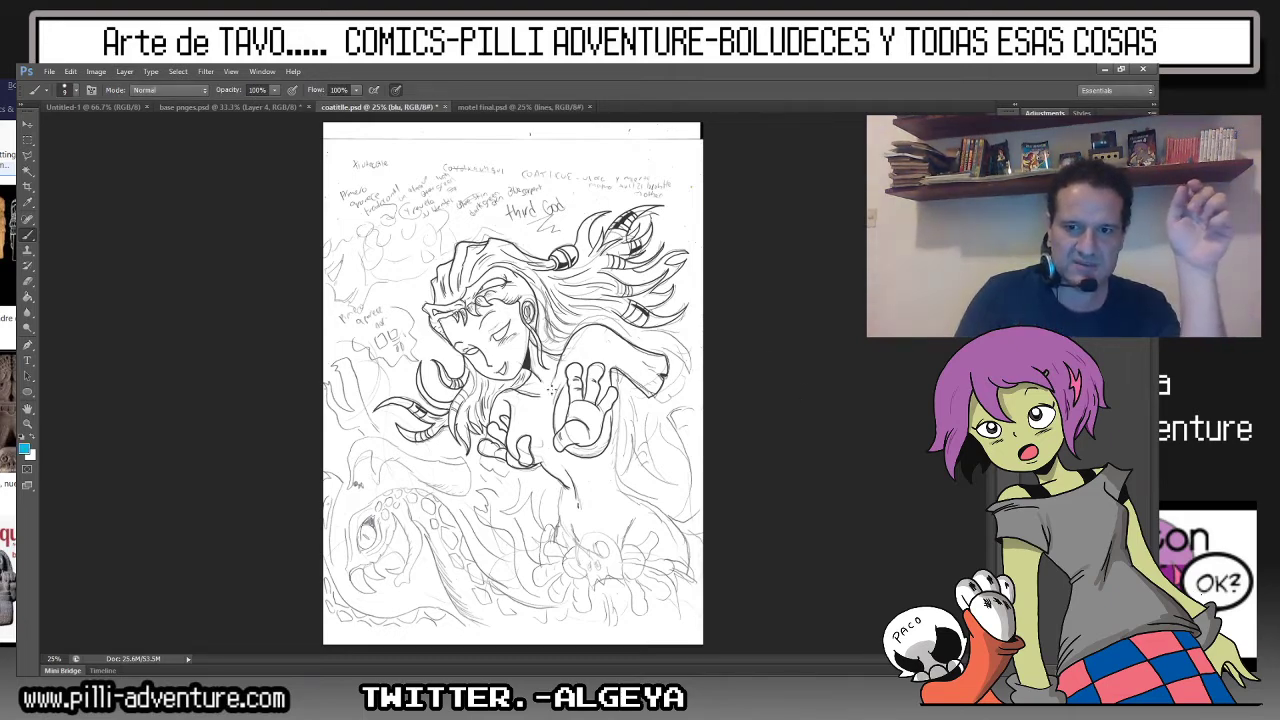
pyautogui.click(30, 298)
pyautogui.click(28, 297)
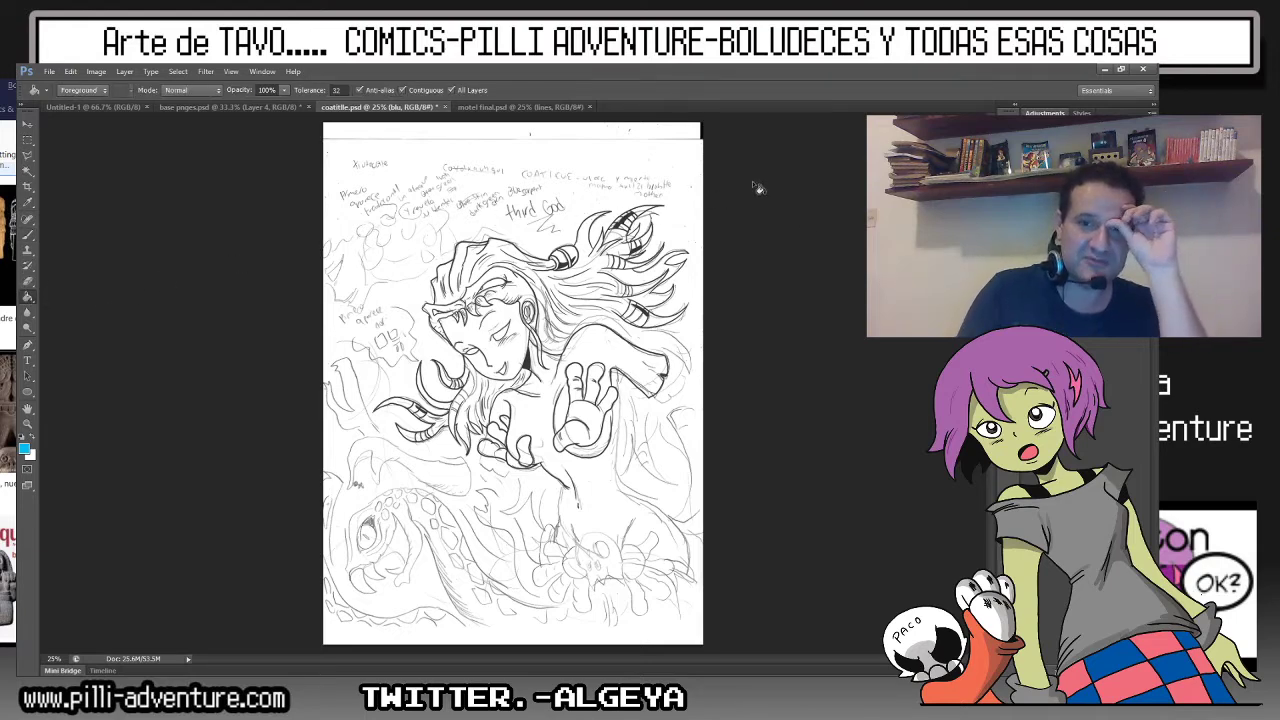
pyautogui.click(452, 90)
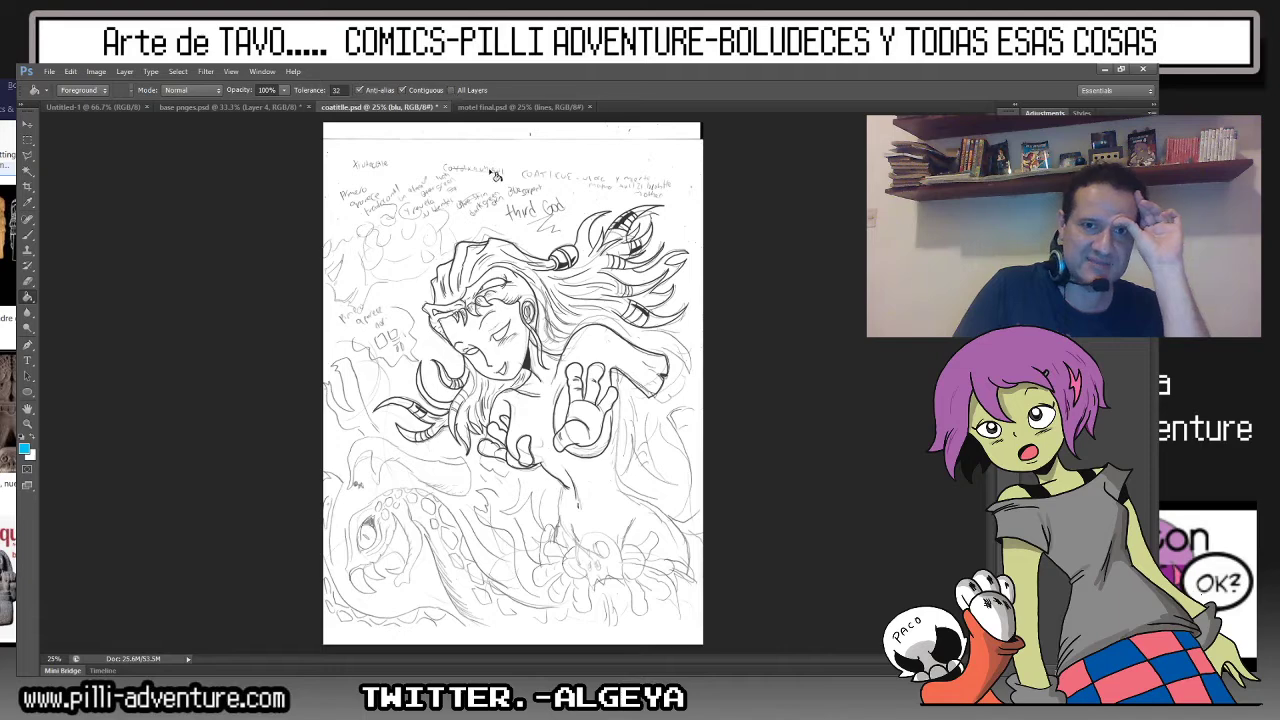
pyautogui.click(496, 179)
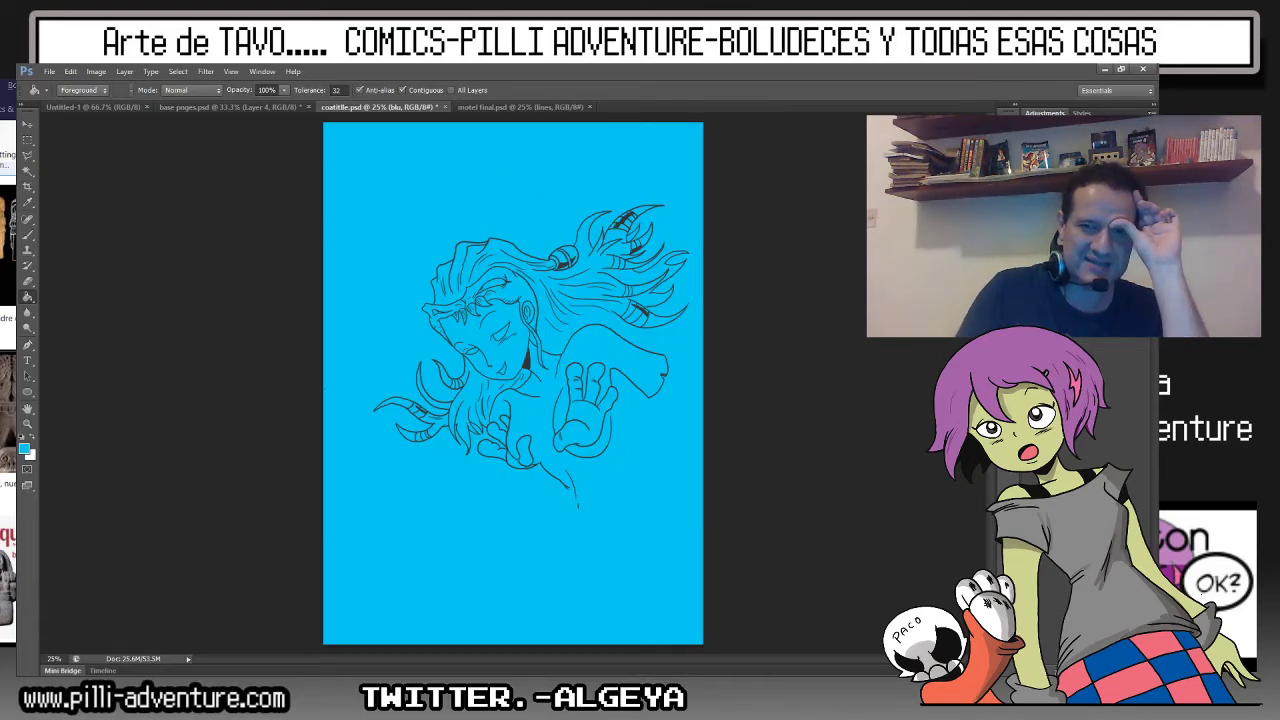
pyautogui.hotkey('ctrl', 'z')
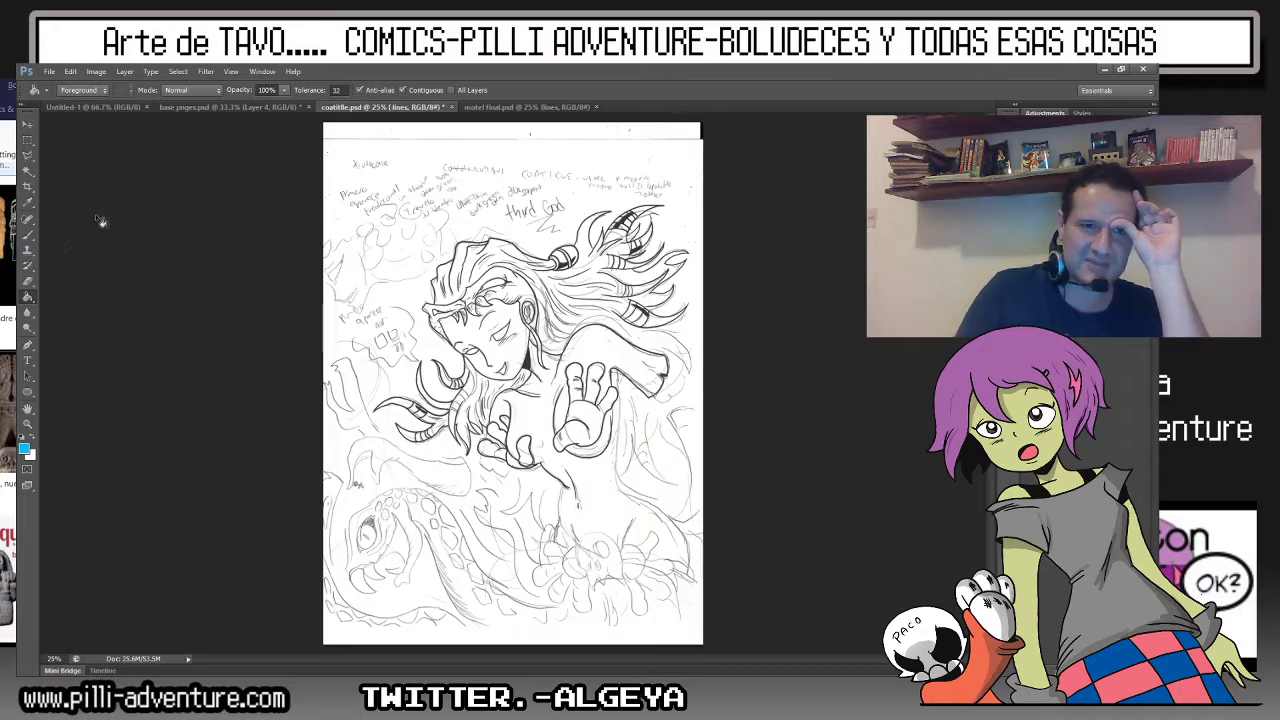
pyautogui.click(27, 234)
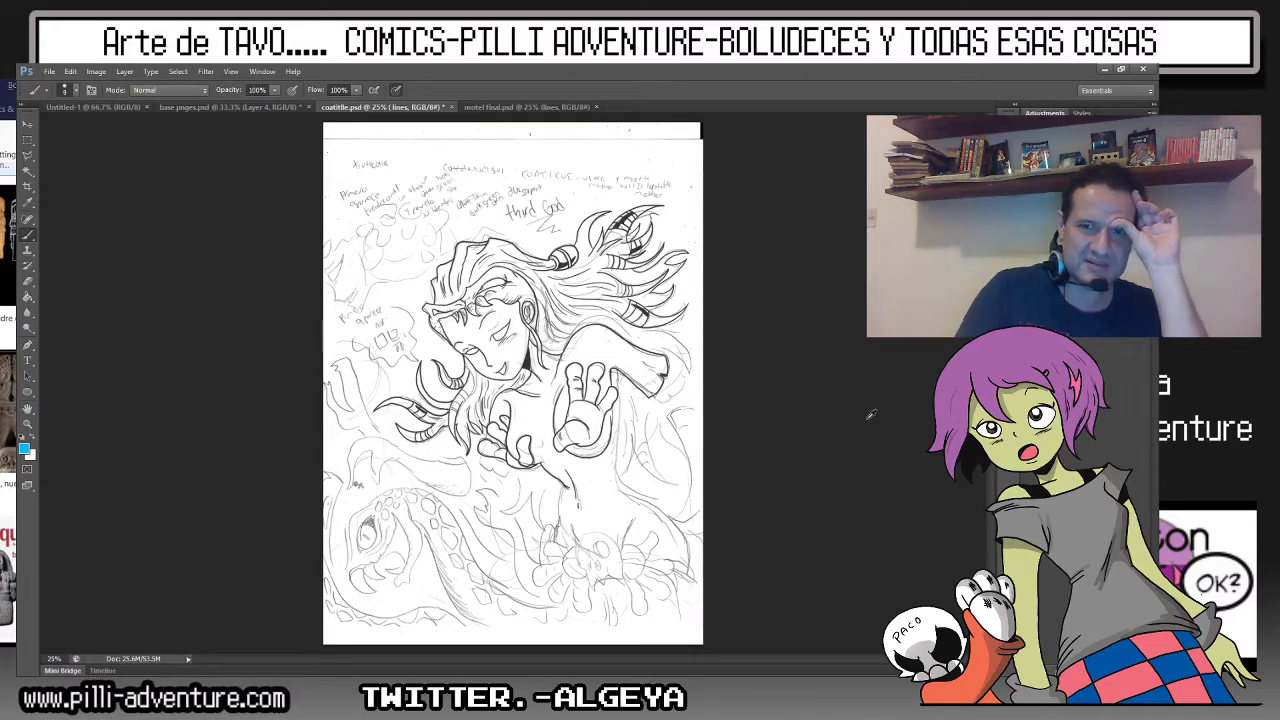
pyautogui.press('d')
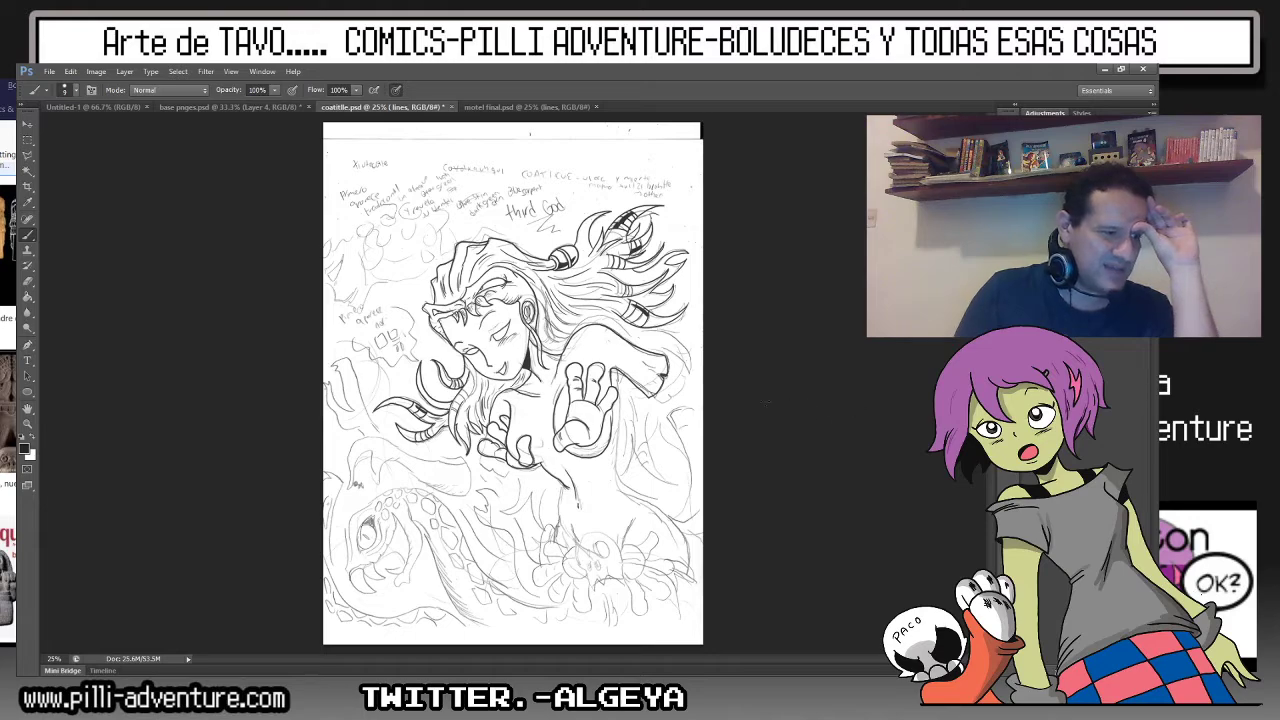
# Ink the curved lines beneath the reaching hand's fingers.
pyautogui.scroll(5, 506, 376)
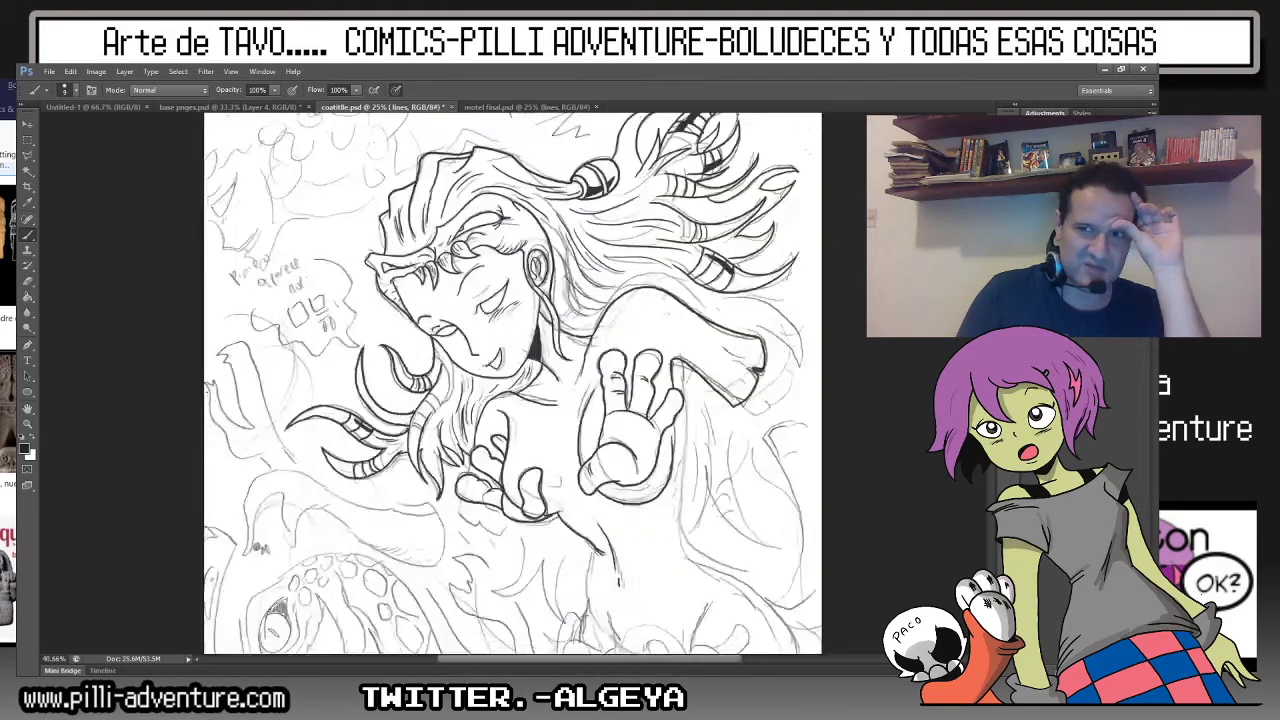
pyautogui.scroll(-5, 530, 384)
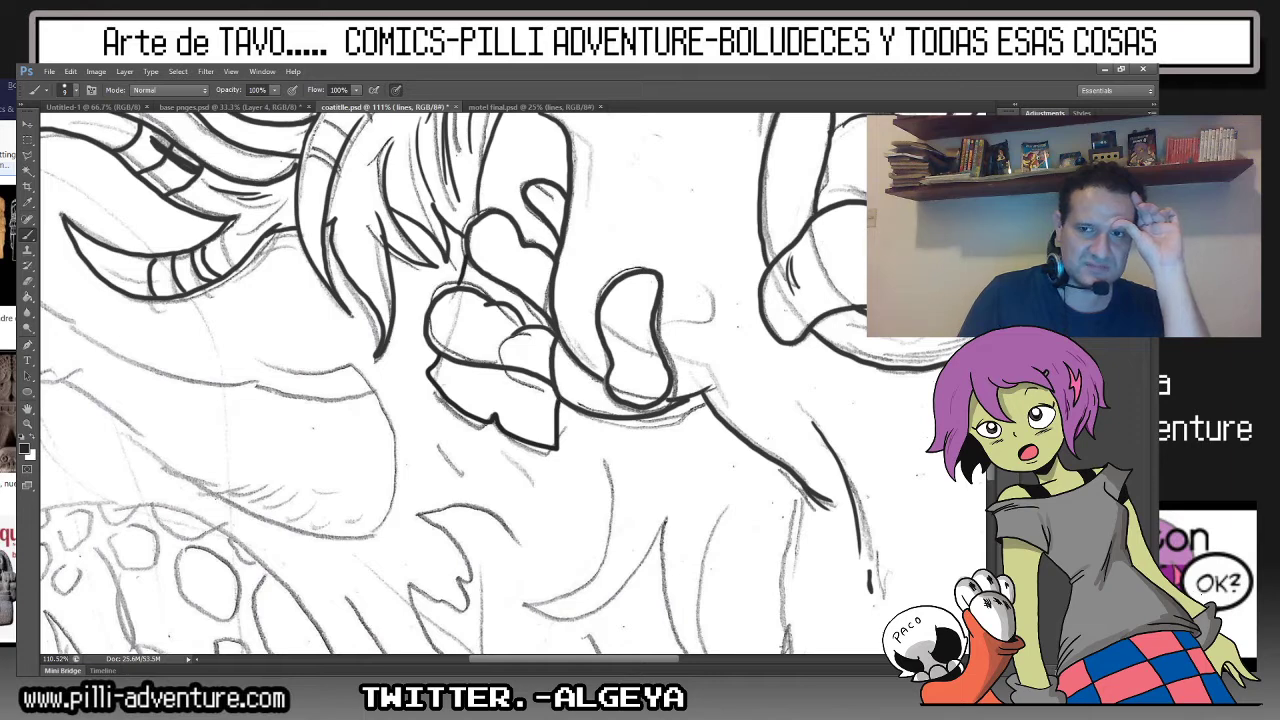
pyautogui.moveTo(590, 461); pyautogui.dragTo(387, 351)
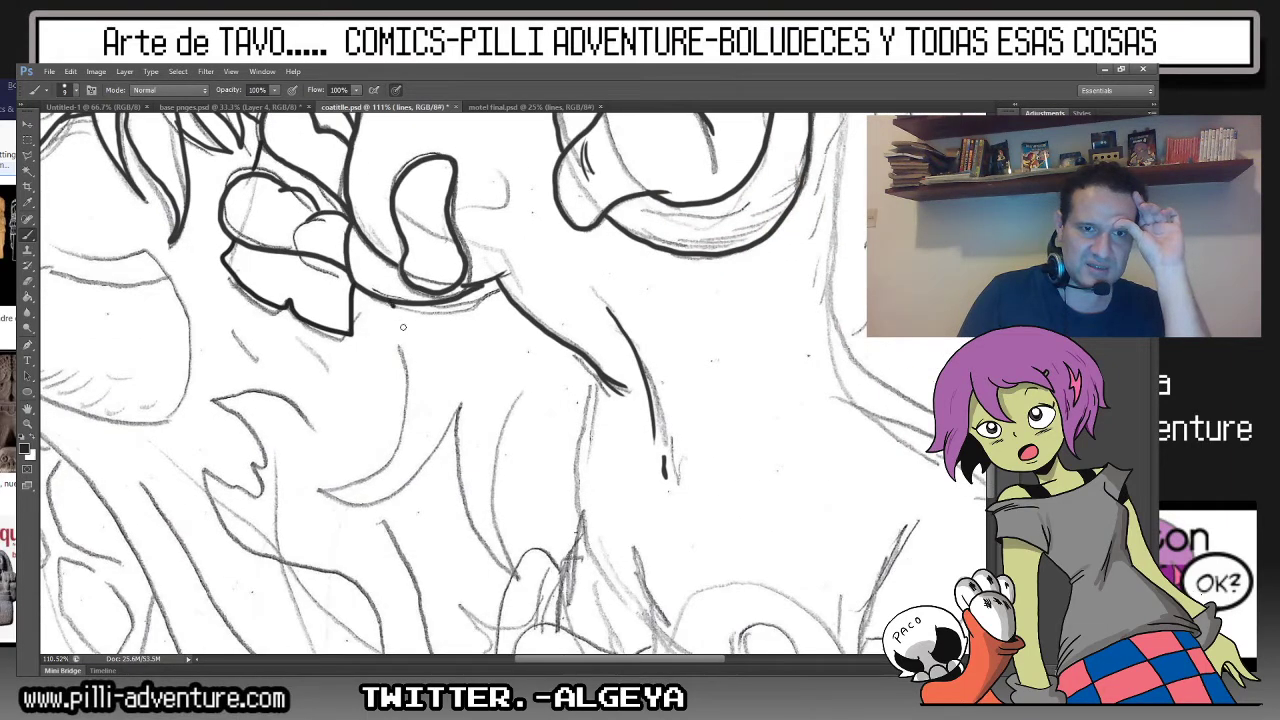
pyautogui.moveTo(392, 306); pyautogui.dragTo(420, 405)
pyautogui.moveTo(340, 493)
pyautogui.mouseDown()
pyautogui.moveTo(462, 398)
pyautogui.moveTo(508, 560)
pyautogui.mouseUp()
pyautogui.moveTo(530, 390); pyautogui.dragTo(494, 525)
pyautogui.moveTo(494, 458)
pyautogui.mouseDown()
pyautogui.moveTo(538, 422)
pyautogui.moveTo(567, 475)
pyautogui.moveTo(733, 253)
pyautogui.mouseUp()
# Ink a long vertical contour and a long diagonal contour down toward the skull creature.
pyautogui.moveTo(700, 300)
pyautogui.mouseDown()
pyautogui.moveTo(310, 550)
pyautogui.moveTo(310, 572)
pyautogui.mouseUp()
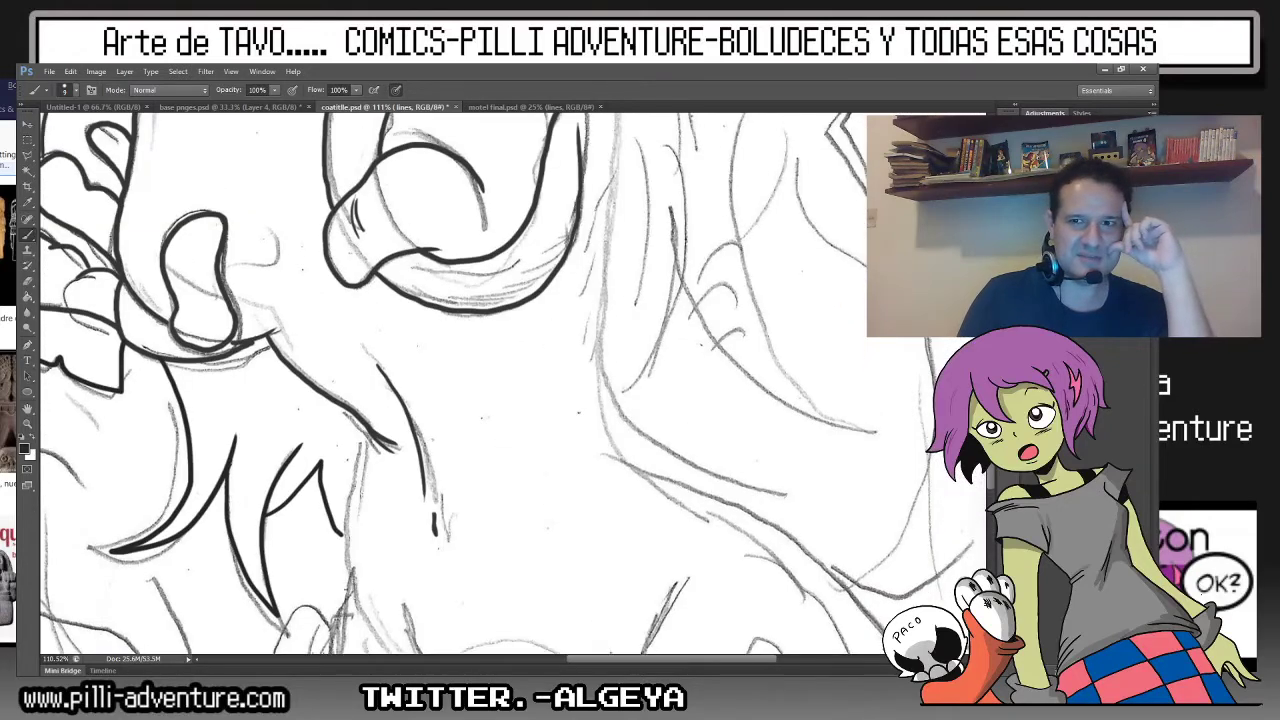
pyautogui.scroll(1, 518, 384)
pyautogui.scroll(4, 518, 384)
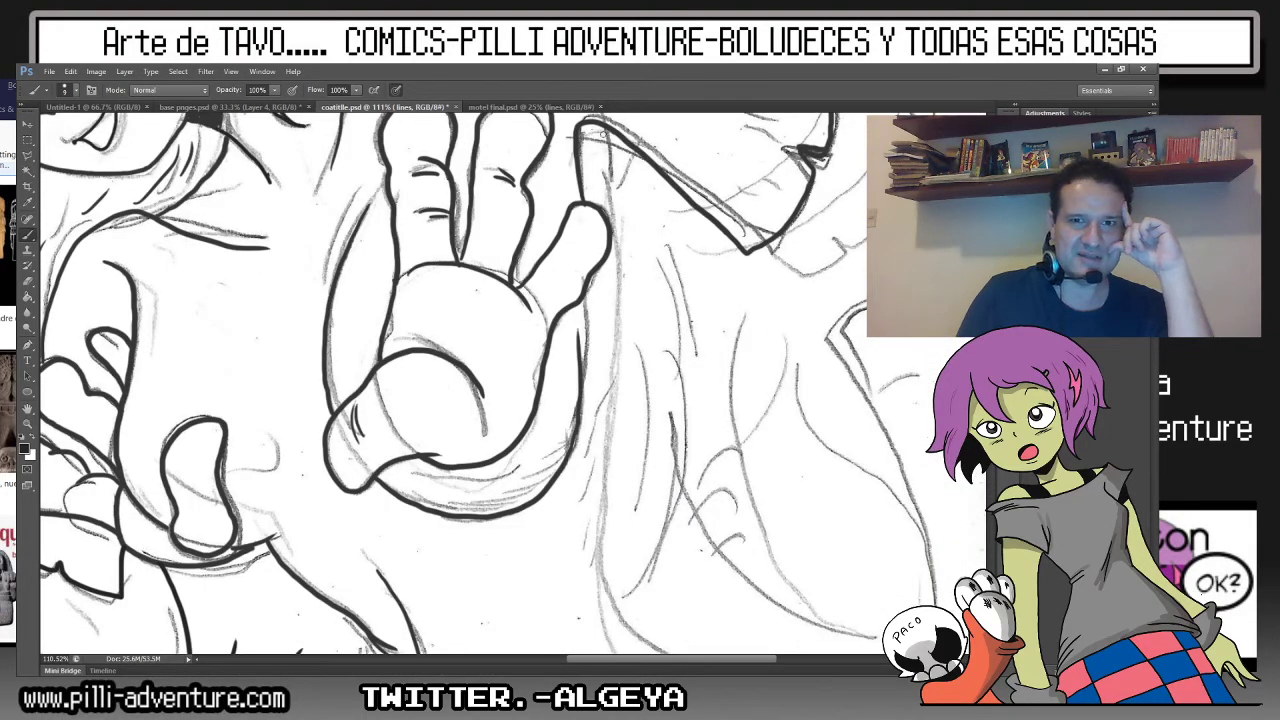
pyautogui.moveTo(603, 125)
pyautogui.mouseDown()
pyautogui.moveTo(618, 294)
pyautogui.moveTo(602, 595)
pyautogui.mouseUp()
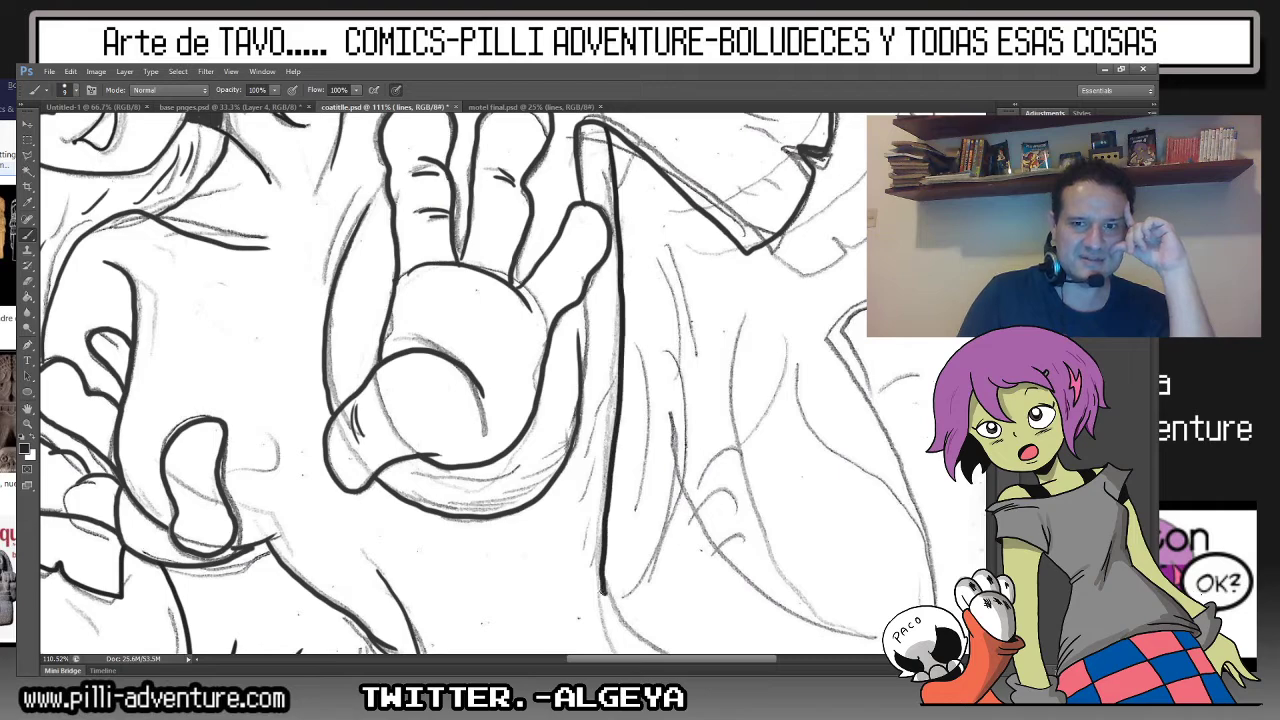
pyautogui.scroll(-4, 490, 384)
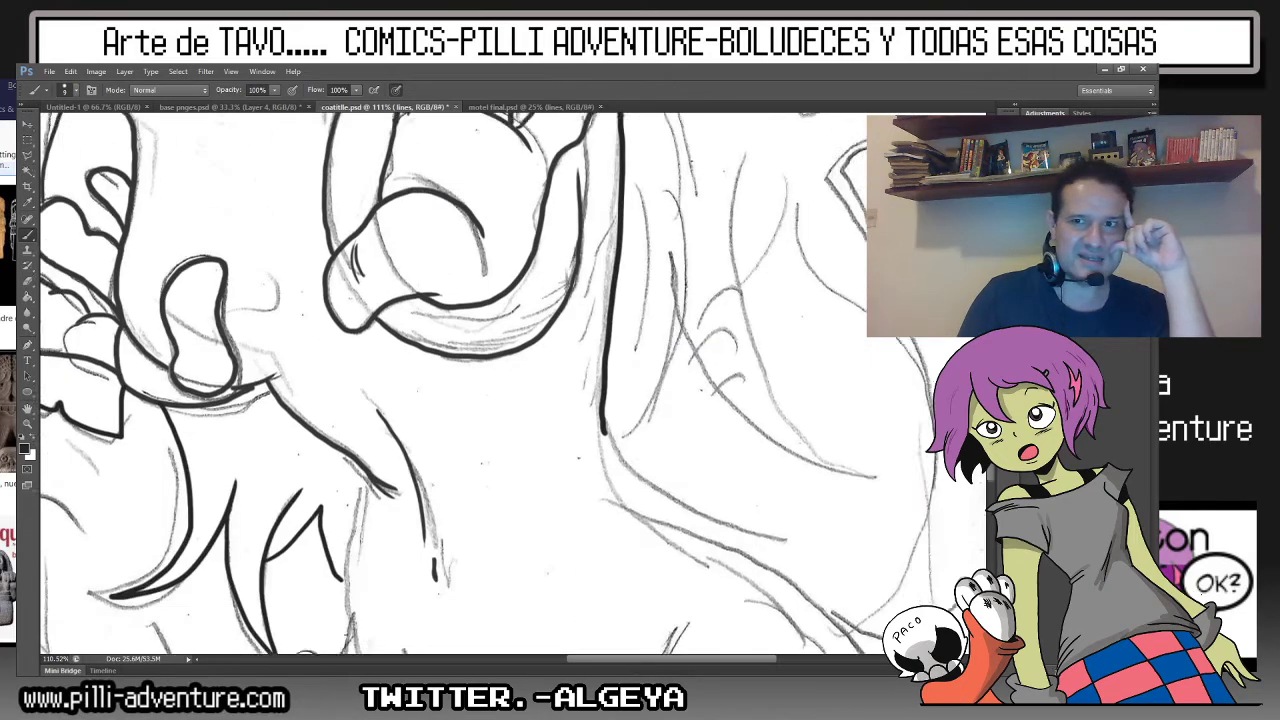
pyautogui.scroll(-2, 581, 205)
pyautogui.scroll(-2, 581, 205)
pyautogui.scroll(-2, 581, 205)
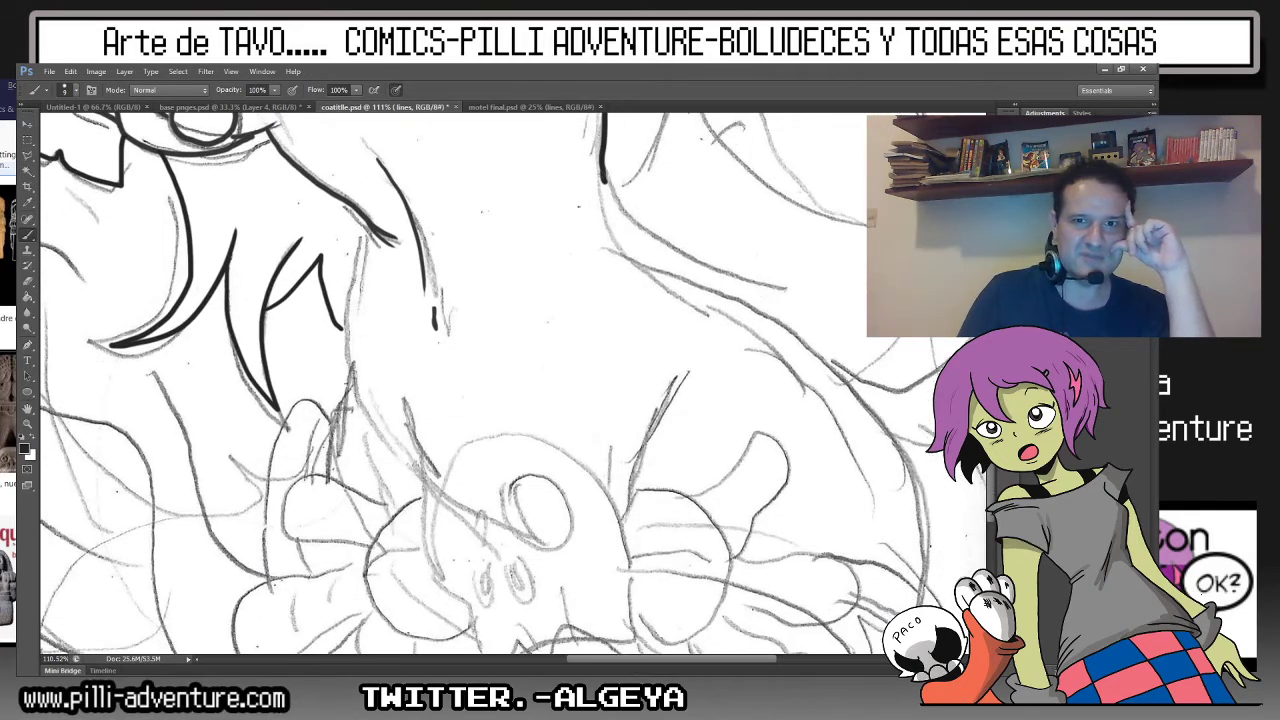
pyautogui.moveTo(619, 211)
pyautogui.mouseDown()
pyautogui.moveTo(836, 378)
pyautogui.moveTo(903, 474)
pyautogui.mouseUp()
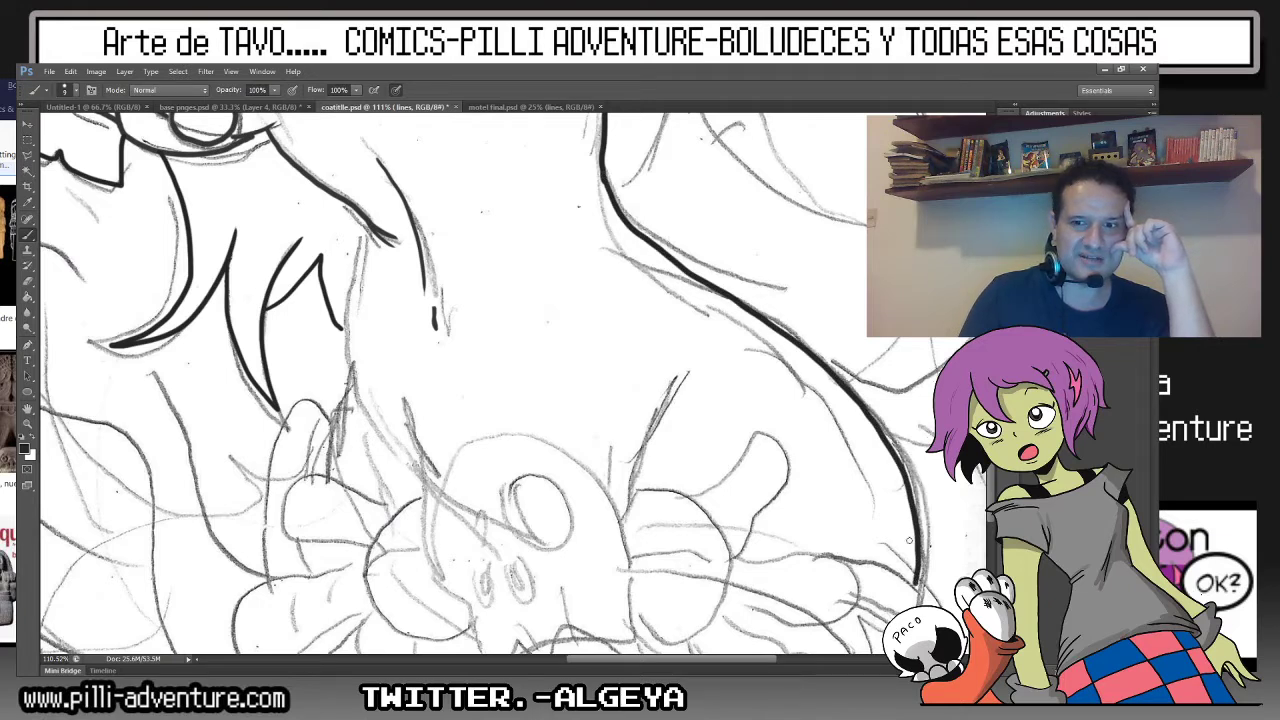
pyautogui.scroll(-5, 450, 384)
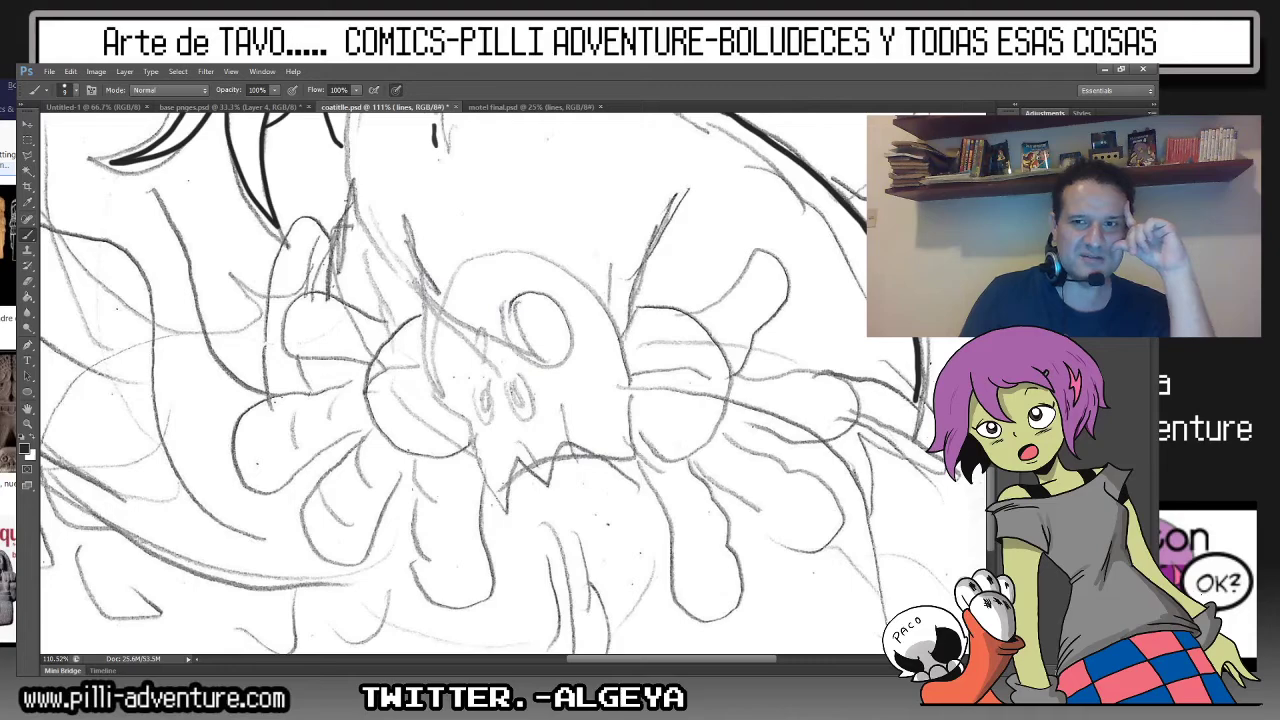
pyautogui.scroll(3, 509, 392)
# Ink the skull's eye ovals, arched top, right side and a fang, and fill the smaller socket.
pyautogui.moveTo(522, 222); pyautogui.dragTo(506, 308)
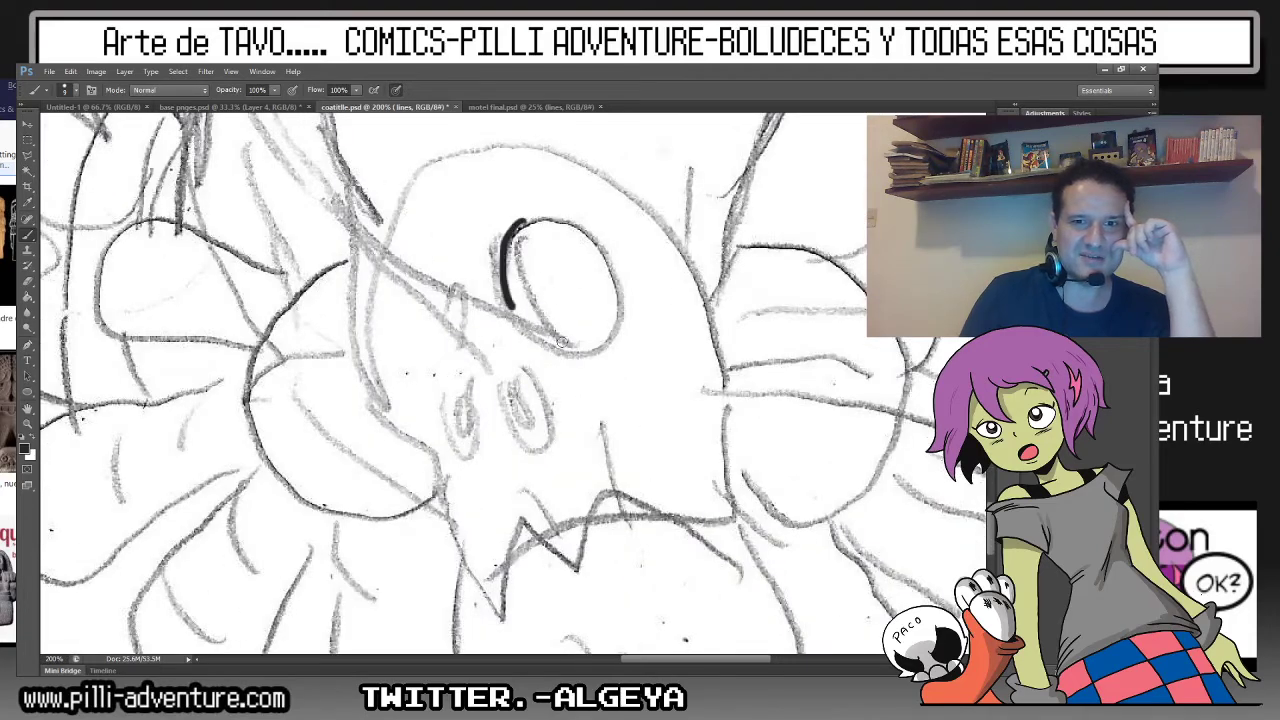
pyautogui.moveTo(562, 342)
pyautogui.mouseDown()
pyautogui.moveTo(557, 218)
pyautogui.moveTo(535, 300)
pyautogui.moveTo(586, 332)
pyautogui.mouseUp()
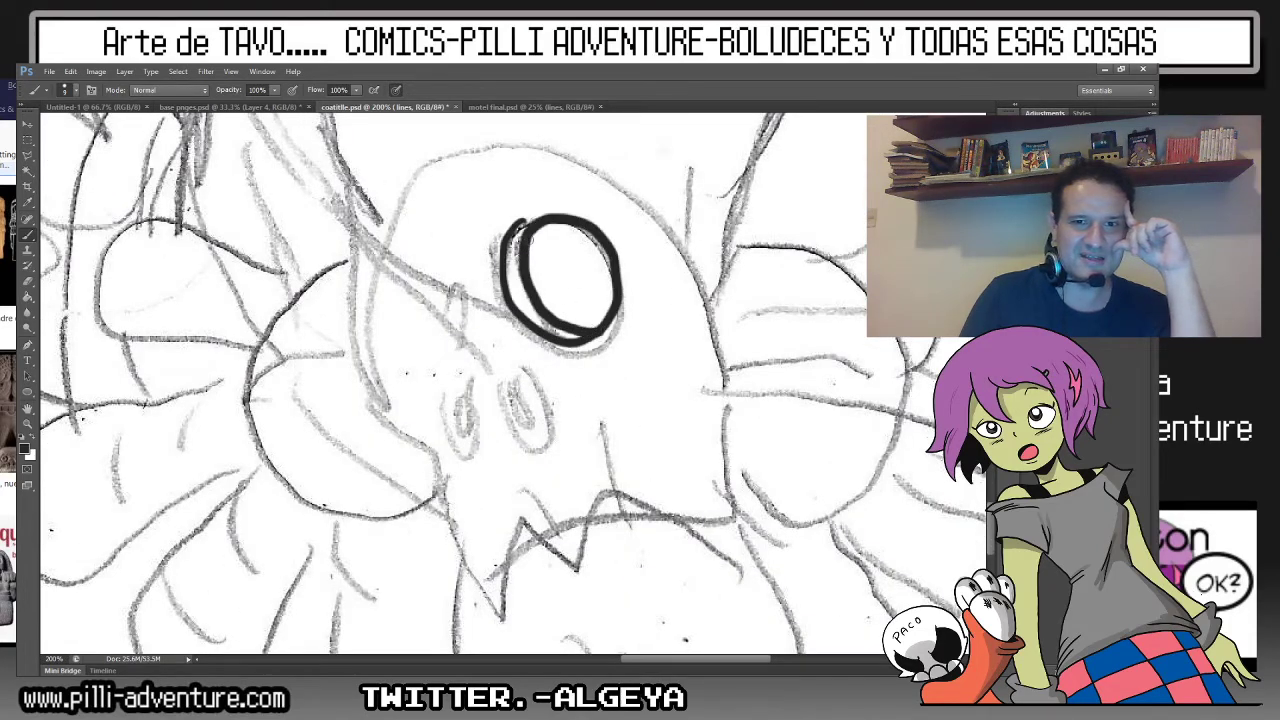
pyautogui.moveTo(402, 334)
pyautogui.mouseDown()
pyautogui.moveTo(472, 358)
pyautogui.moveTo(435, 280)
pyautogui.moveTo(418, 340)
pyautogui.moveTo(443, 369)
pyautogui.moveTo(462, 440)
pyautogui.moveTo(466, 402)
pyautogui.moveTo(505, 395)
pyautogui.moveTo(518, 412)
pyautogui.mouseUp()
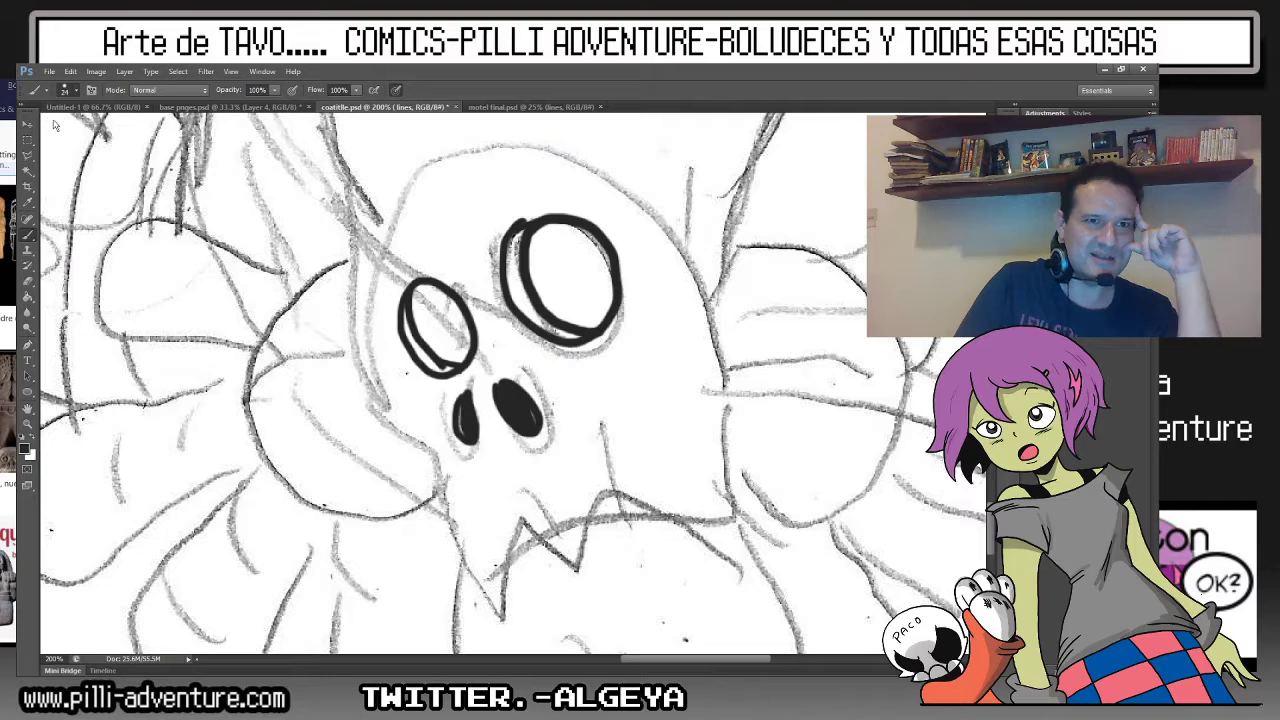
pyautogui.moveTo(430, 443)
pyautogui.mouseDown()
pyautogui.moveTo(367, 369)
pyautogui.moveTo(413, 205)
pyautogui.moveTo(702, 282)
pyautogui.moveTo(690, 398)
pyautogui.mouseUp()
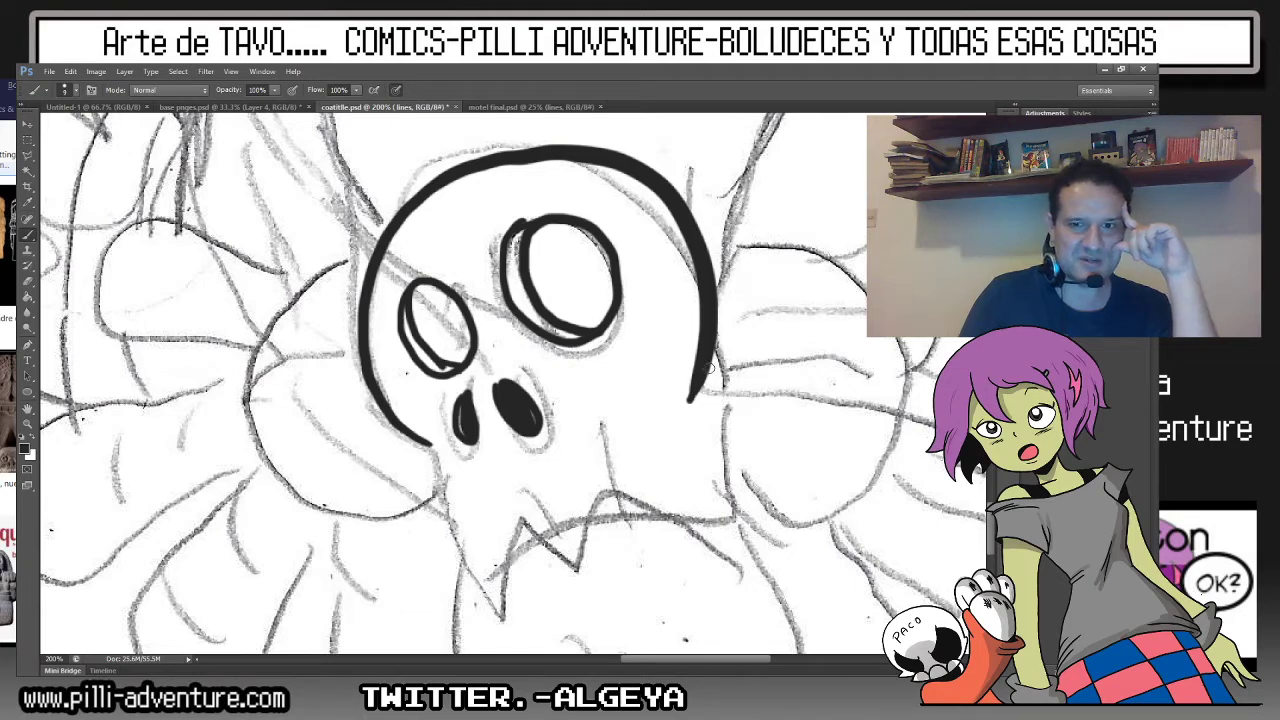
pyautogui.moveTo(740, 388)
pyautogui.mouseDown()
pyautogui.moveTo(706, 432)
pyautogui.moveTo(694, 528)
pyautogui.moveTo(603, 494)
pyautogui.moveTo(607, 606)
pyautogui.moveTo(533, 482)
pyautogui.mouseUp()
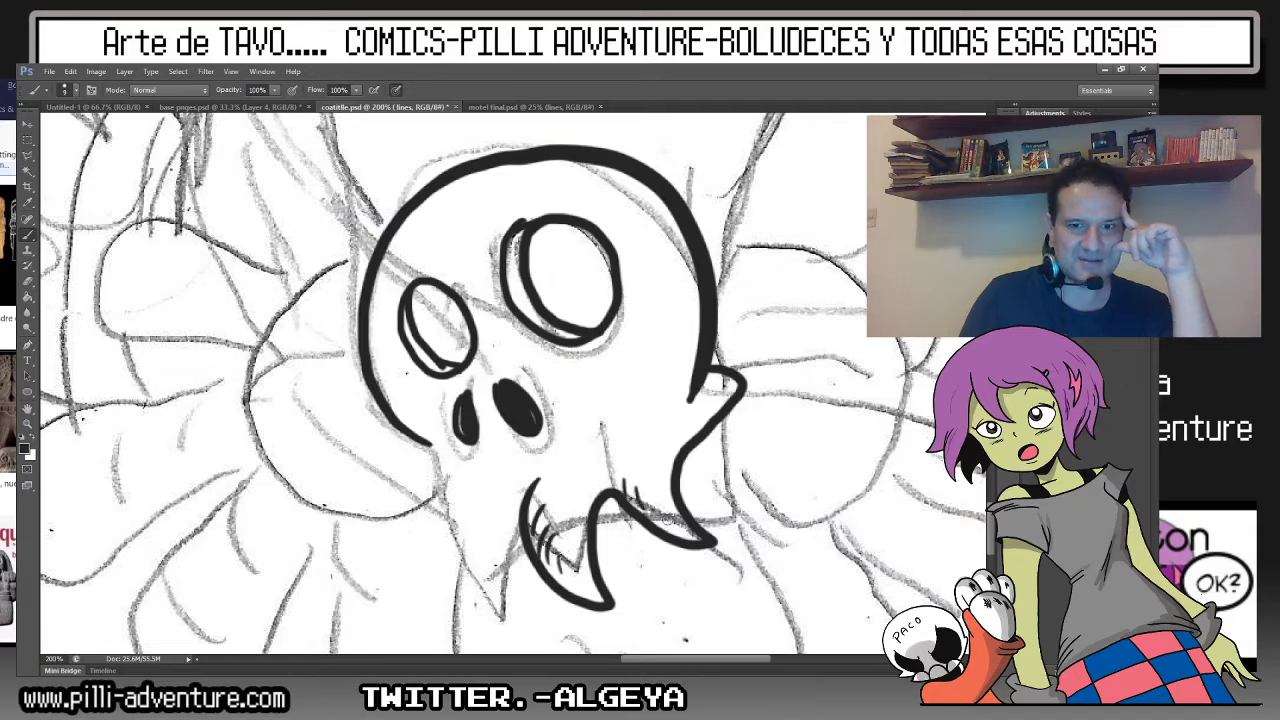
pyautogui.moveTo(508, 537)
pyautogui.mouseDown()
pyautogui.moveTo(500, 612)
pyautogui.moveTo(439, 454)
pyautogui.mouseUp()
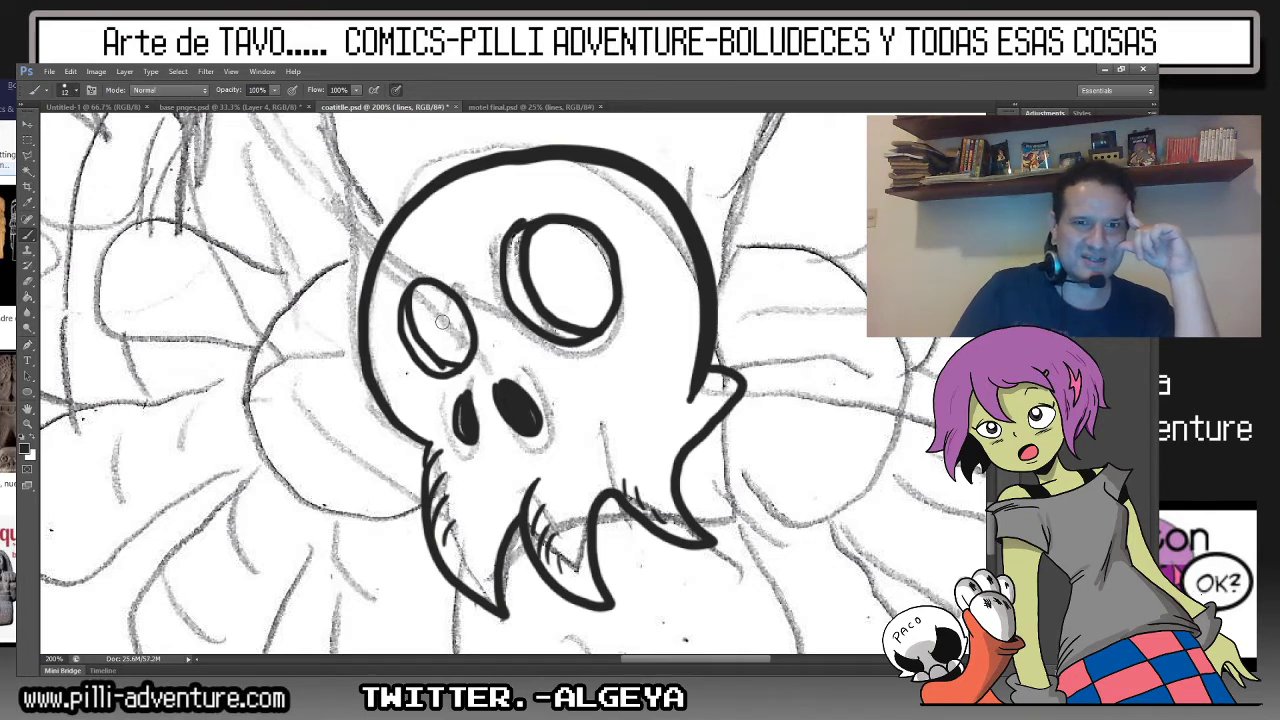
pyautogui.moveTo(435, 310)
pyautogui.mouseDown()
pyautogui.moveTo(420, 325)
pyautogui.moveTo(470, 340)
pyautogui.moveTo(440, 300)
pyautogui.moveTo(438, 332)
pyautogui.mouseUp()
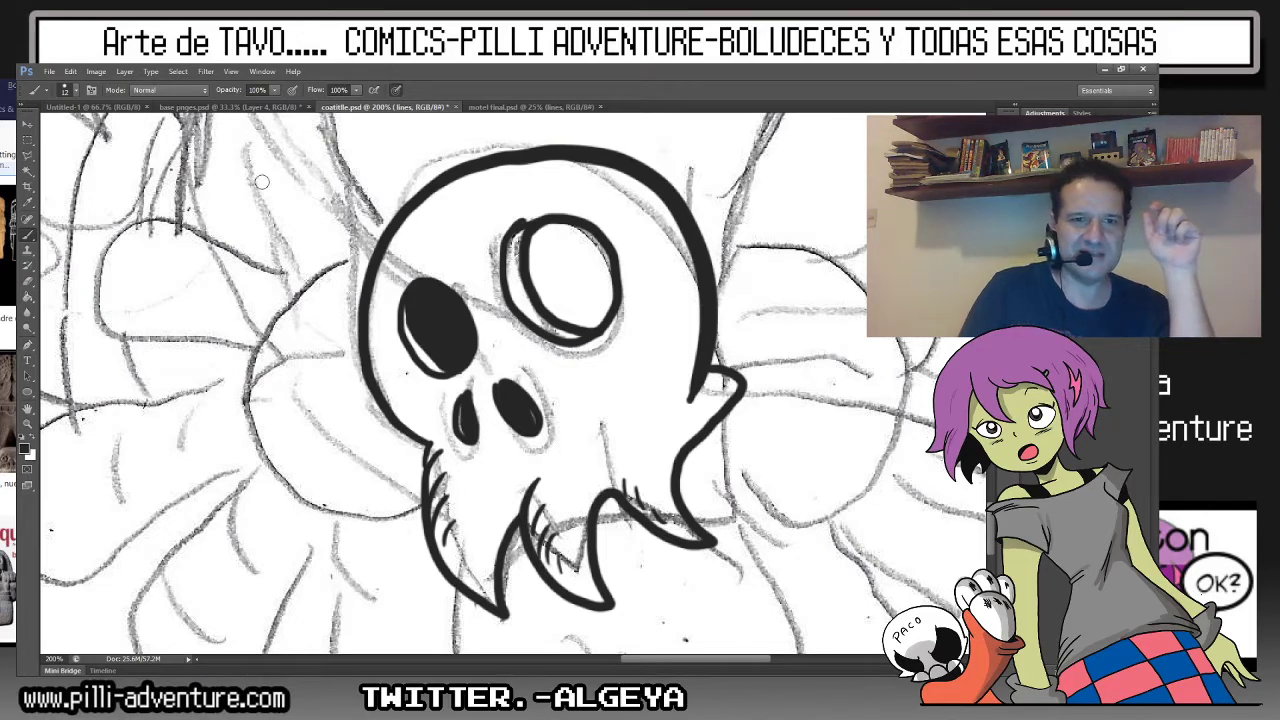
# Thicken the skull's left outline and ink a long strand curving down into it.
pyautogui.moveTo(366, 258); pyautogui.dragTo(428, 514)
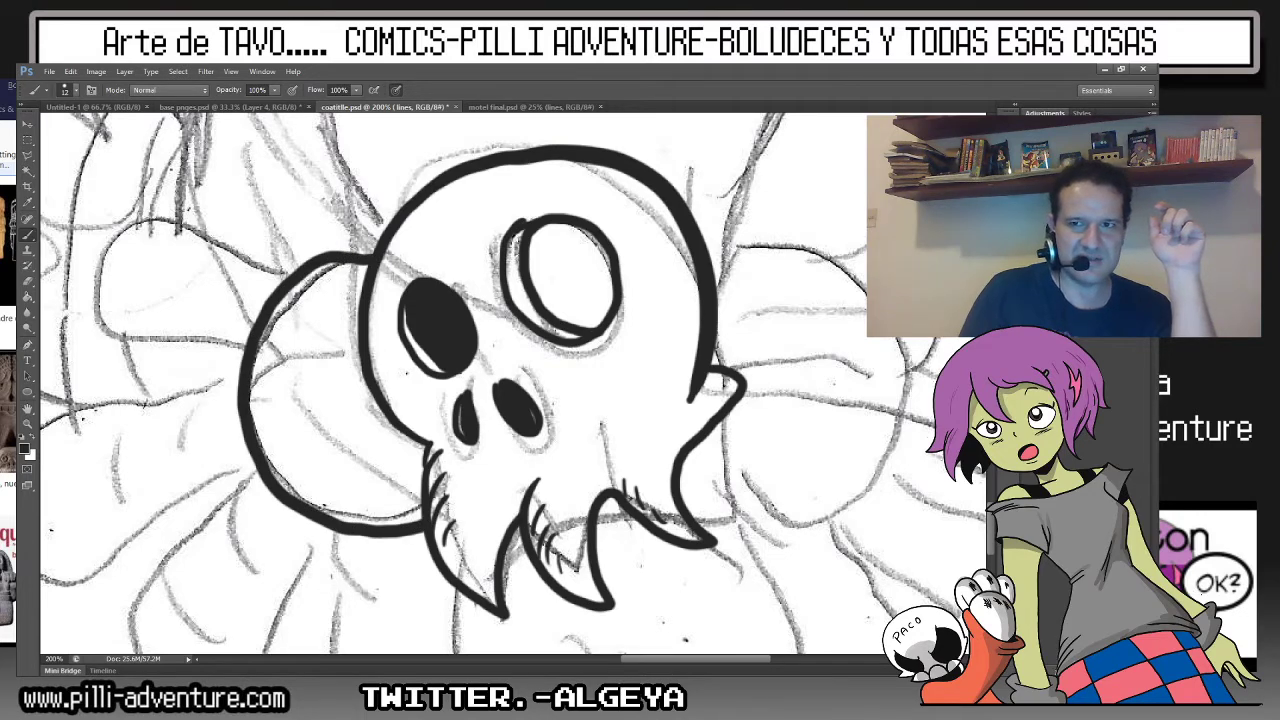
pyautogui.moveTo(735, 258); pyautogui.dragTo(345, 338)
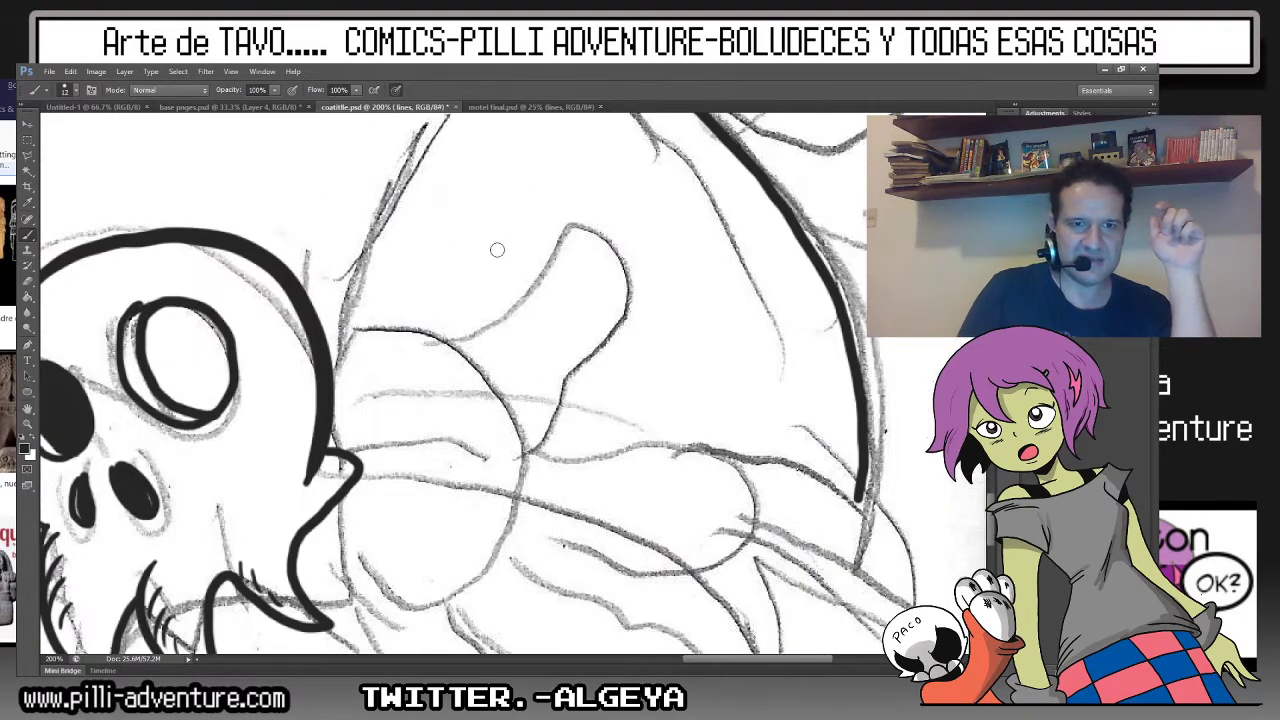
pyautogui.moveTo(493, 125); pyautogui.dragTo(613, 330)
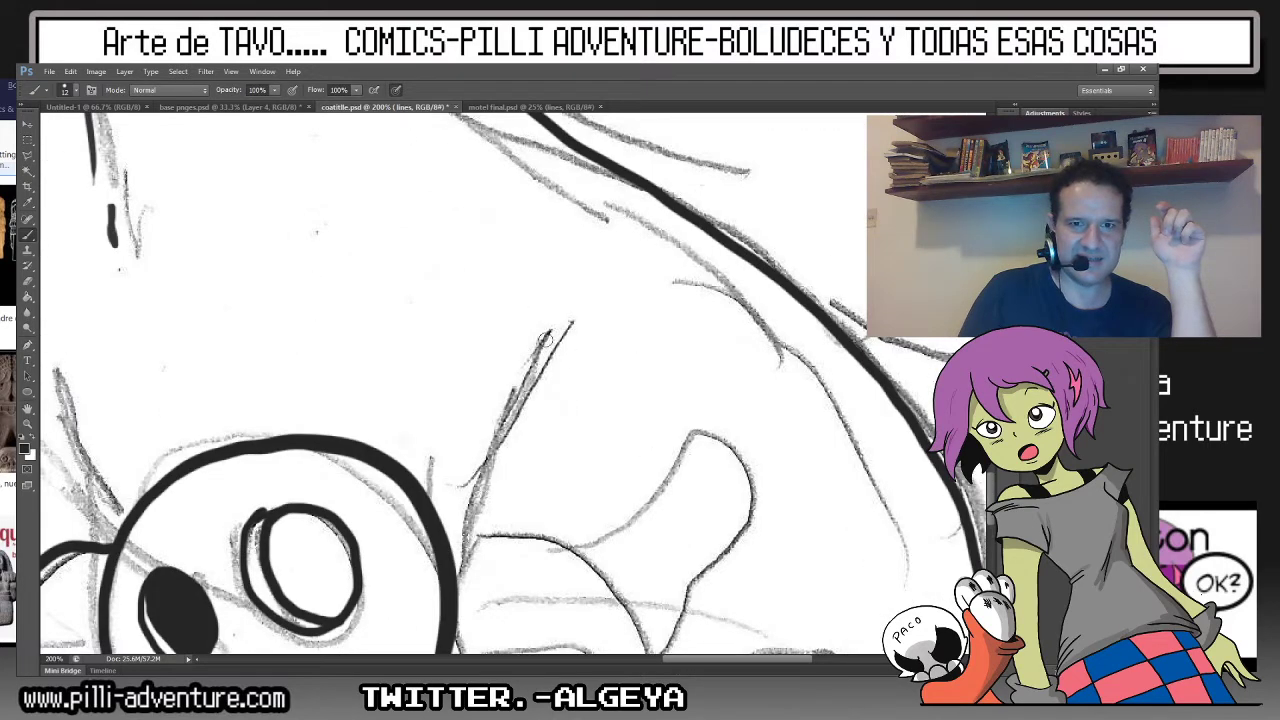
pyautogui.moveTo(622, 284); pyautogui.dragTo(456, 541)
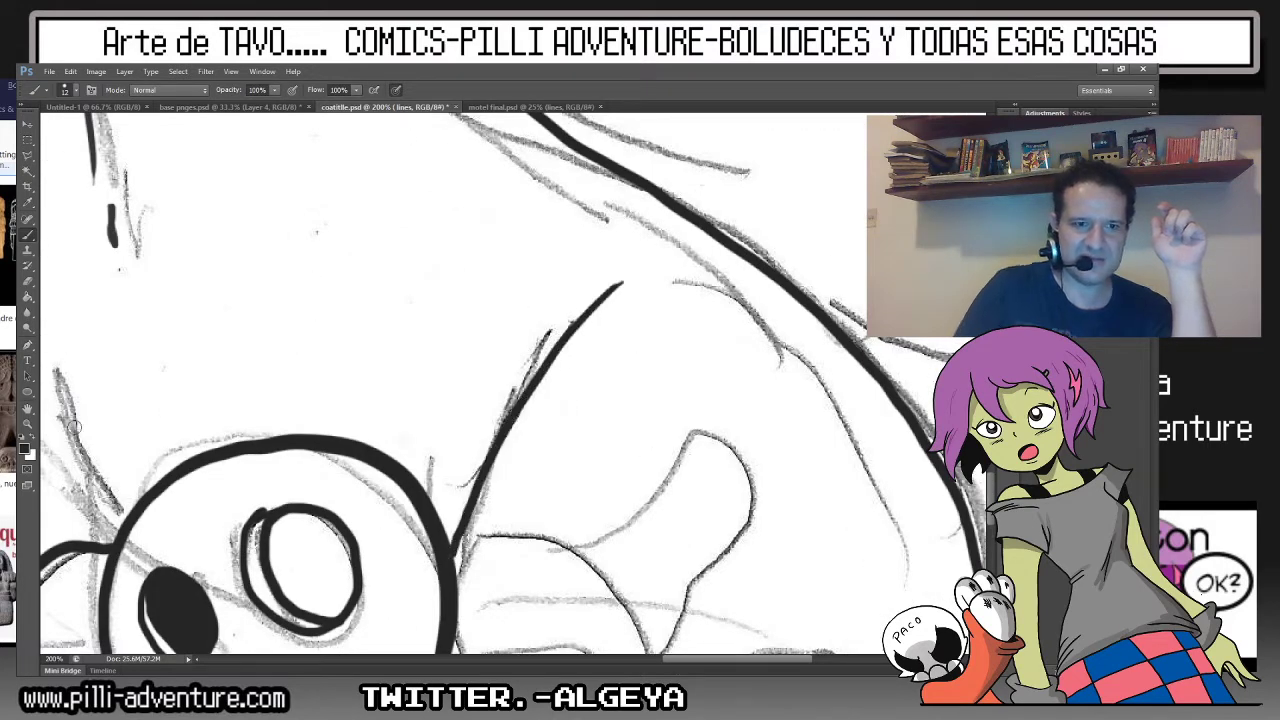
pyautogui.moveTo(389, 521); pyautogui.dragTo(759, 681)
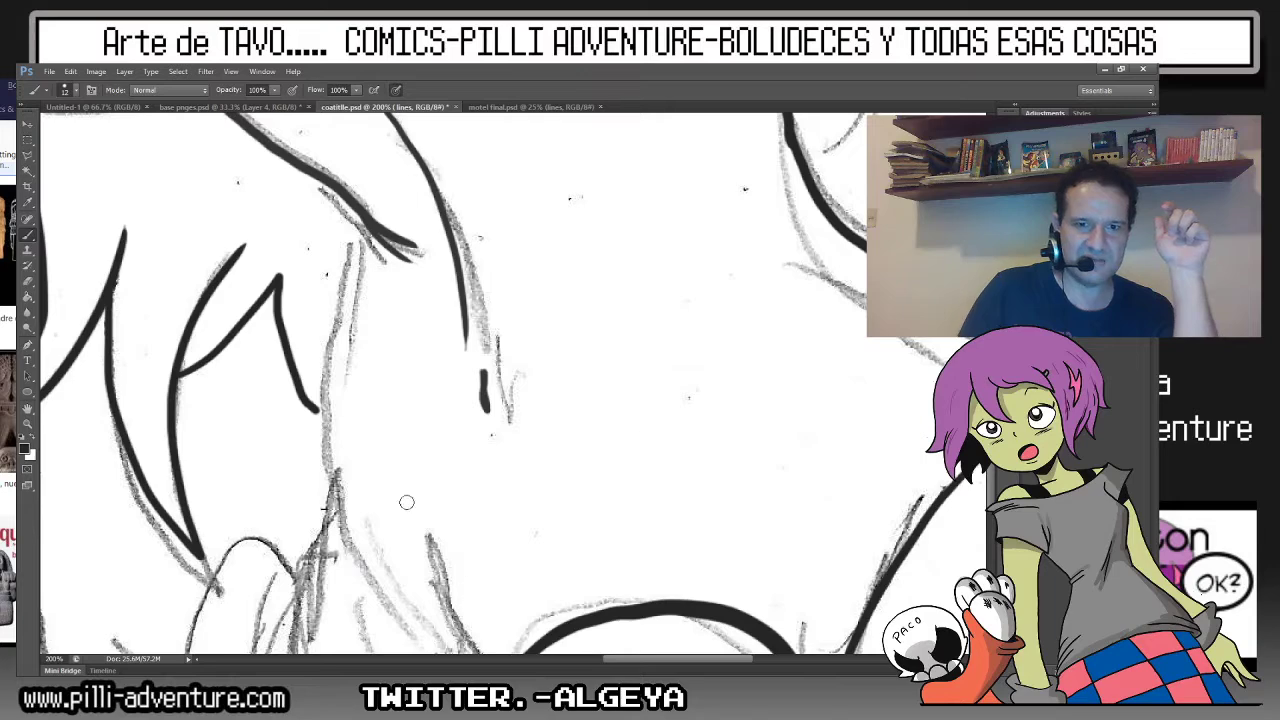
pyautogui.moveTo(480, 450); pyautogui.dragTo(520, 285)
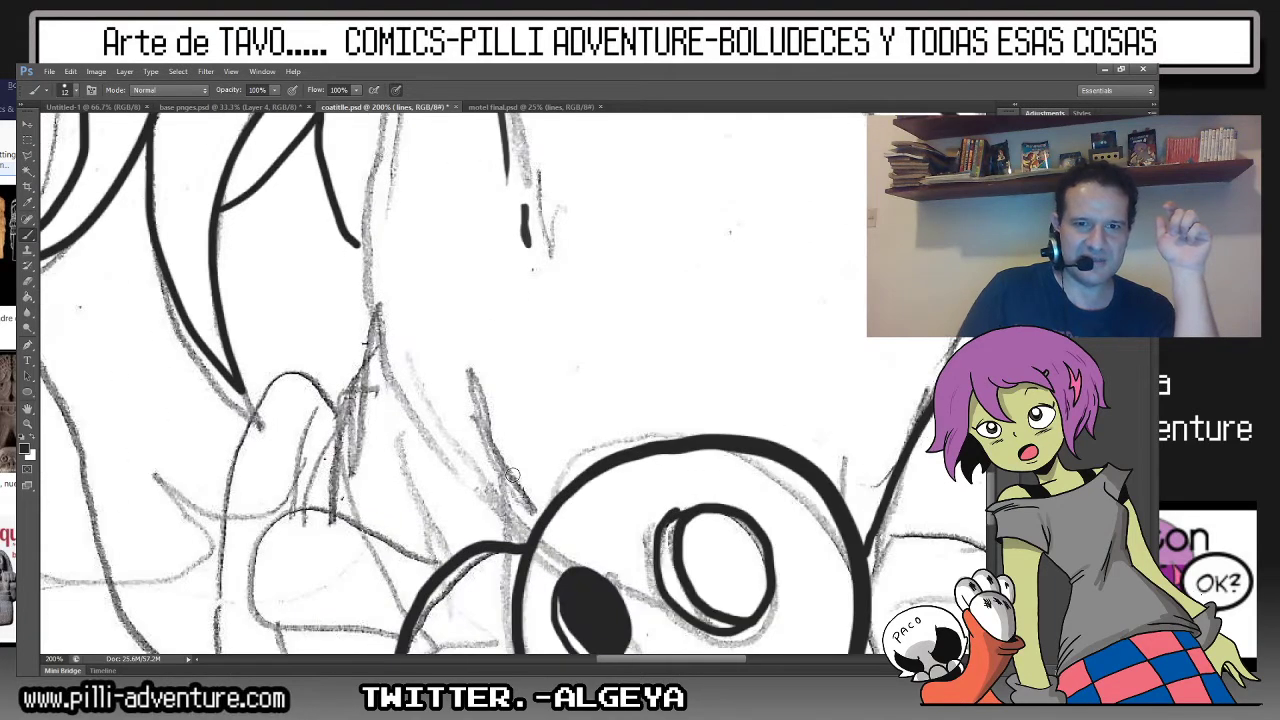
# Ink the strands above and left of the skull, undoing one stray parallel stroke.
pyautogui.moveTo(538, 516)
pyautogui.mouseDown()
pyautogui.moveTo(470, 410)
pyautogui.moveTo(458, 286)
pyautogui.mouseUp()
pyautogui.moveTo(530, 515)
pyautogui.mouseDown()
pyautogui.moveTo(430, 410)
pyautogui.moveTo(400, 280)
pyautogui.mouseUp()
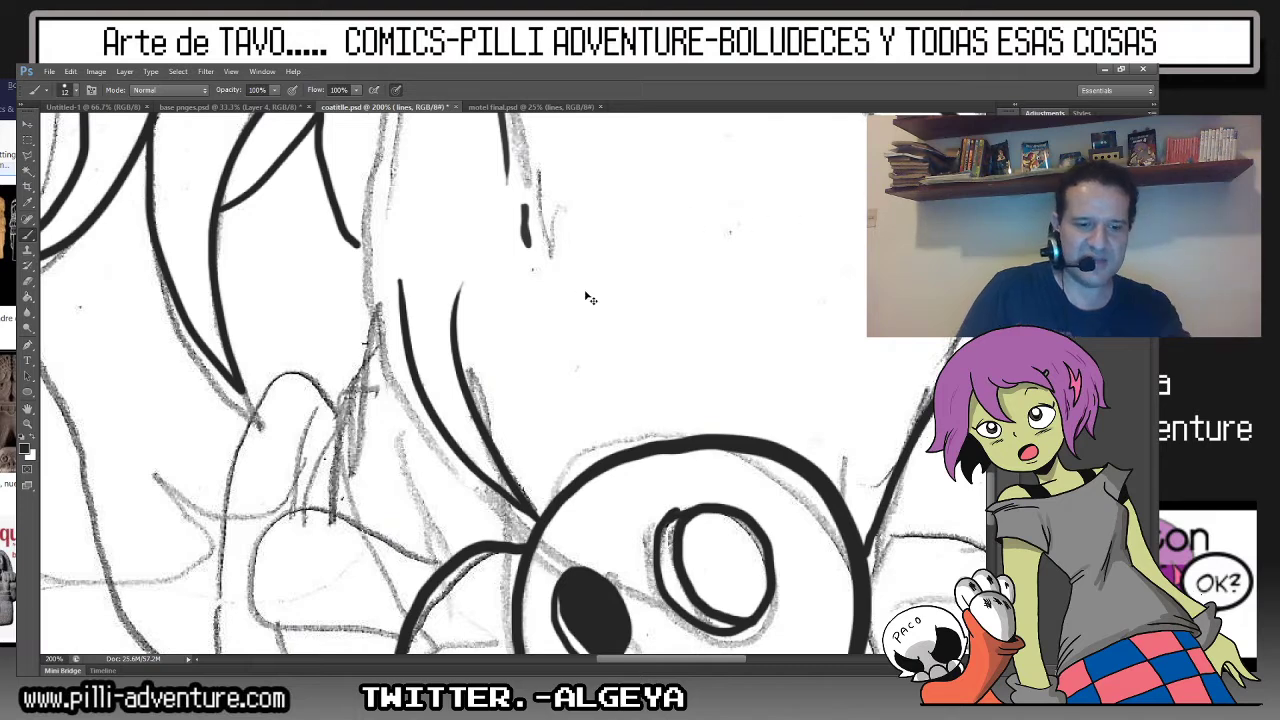
pyautogui.hotkey('ctrl', 'z')
pyautogui.moveTo(500, 300); pyautogui.dragTo(455, 470)
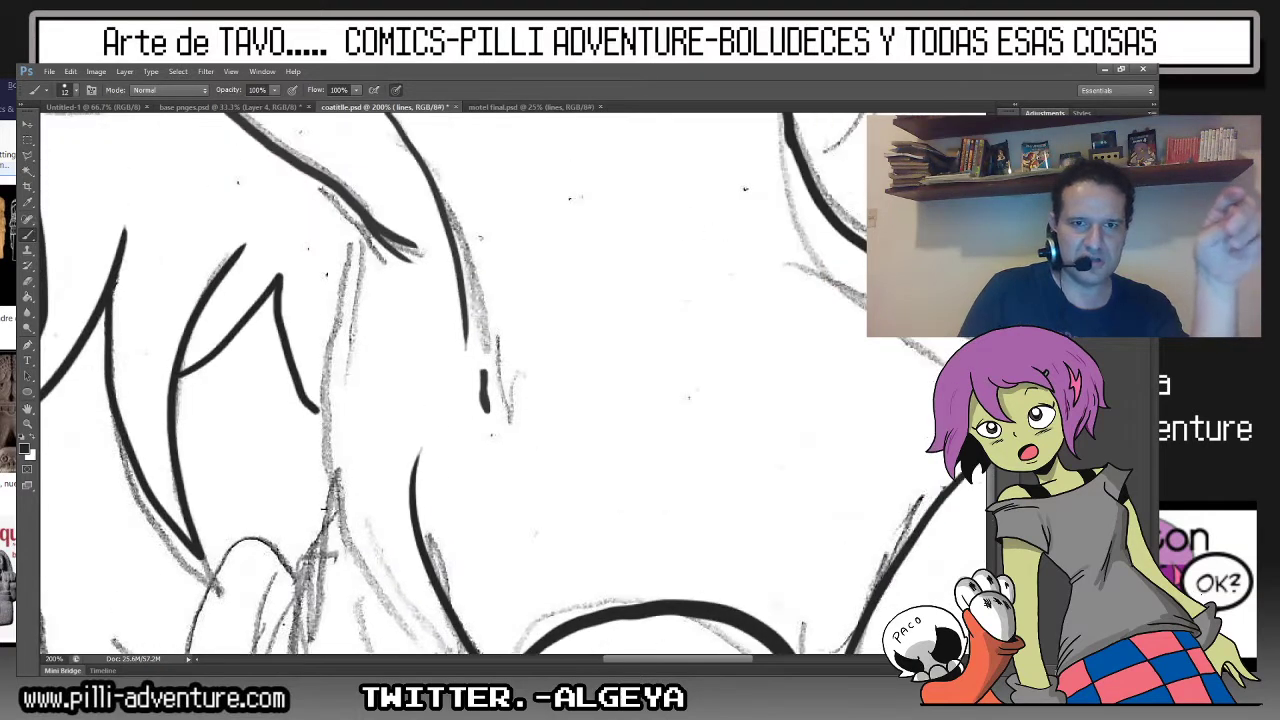
pyautogui.moveTo(372, 230)
pyautogui.mouseDown()
pyautogui.moveTo(352, 512)
pyautogui.moveTo(436, 650)
pyautogui.mouseUp()
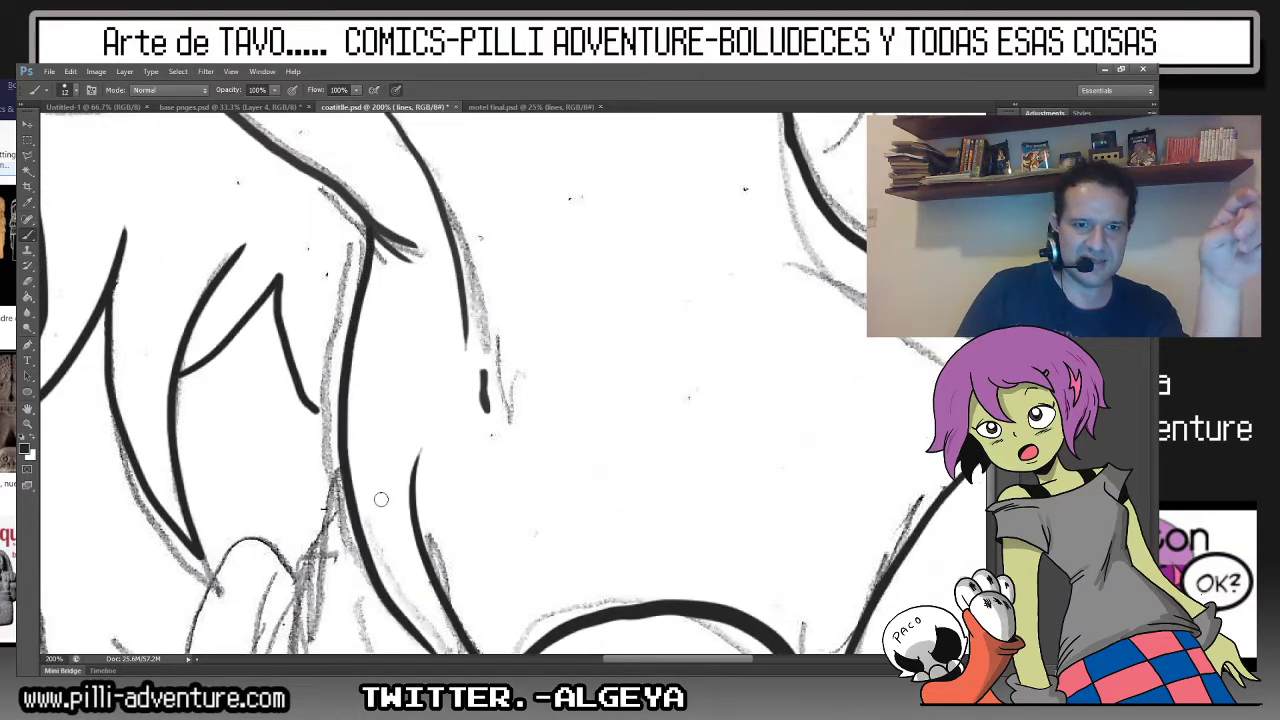
pyautogui.moveTo(322, 508); pyautogui.dragTo(282, 303)
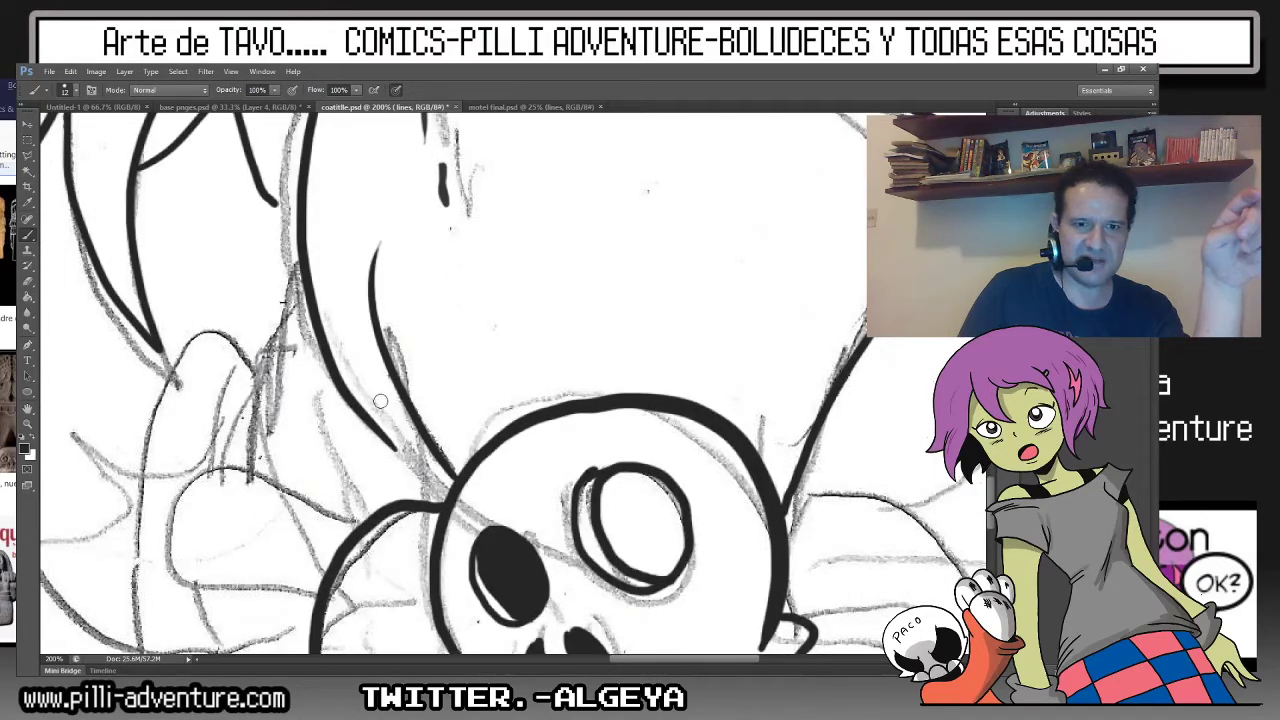
pyautogui.moveTo(397, 447); pyautogui.dragTo(453, 482)
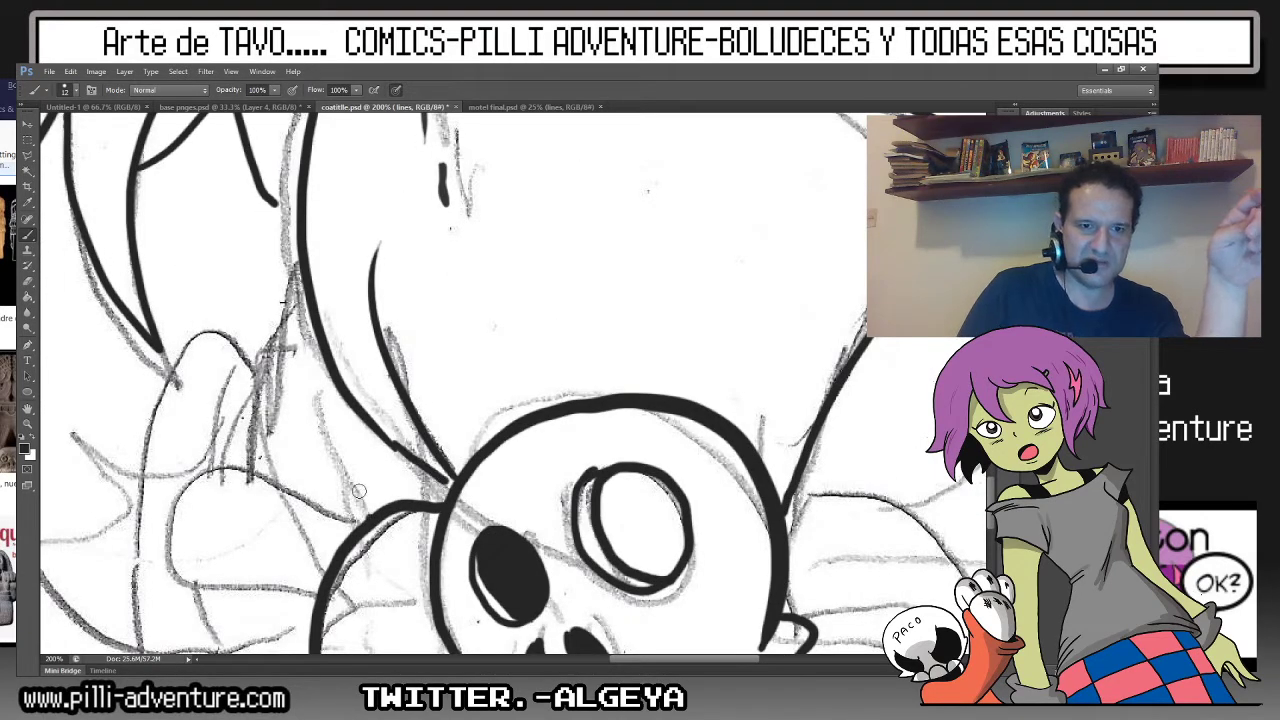
pyautogui.moveTo(360, 512); pyautogui.dragTo(320, 348)
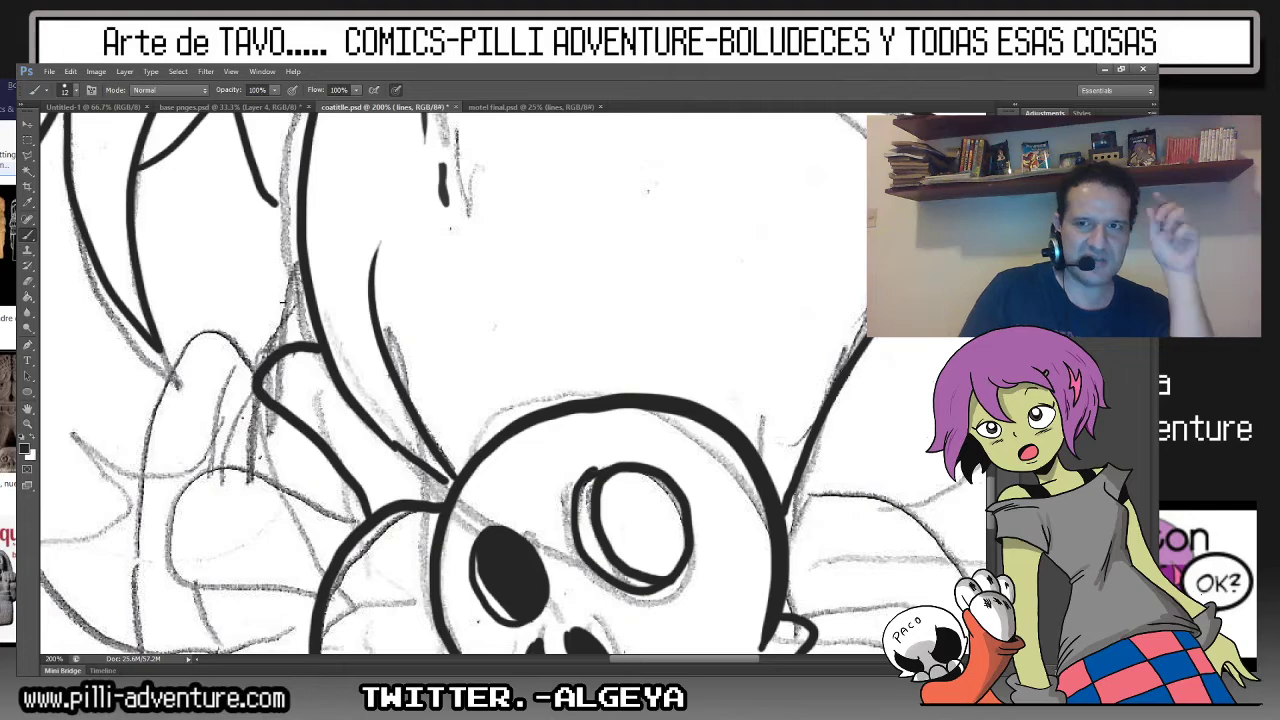
pyautogui.moveTo(283, 303); pyautogui.dragTo(359, 291)
pyautogui.moveTo(400, 450); pyautogui.dragTo(522, 344)
pyautogui.moveTo(500, 400); pyautogui.dragTo(492, 271)
# Ink a looped shape and short detail strokes off the skull's left side.
pyautogui.moveTo(572, 233); pyautogui.dragTo(547, 275)
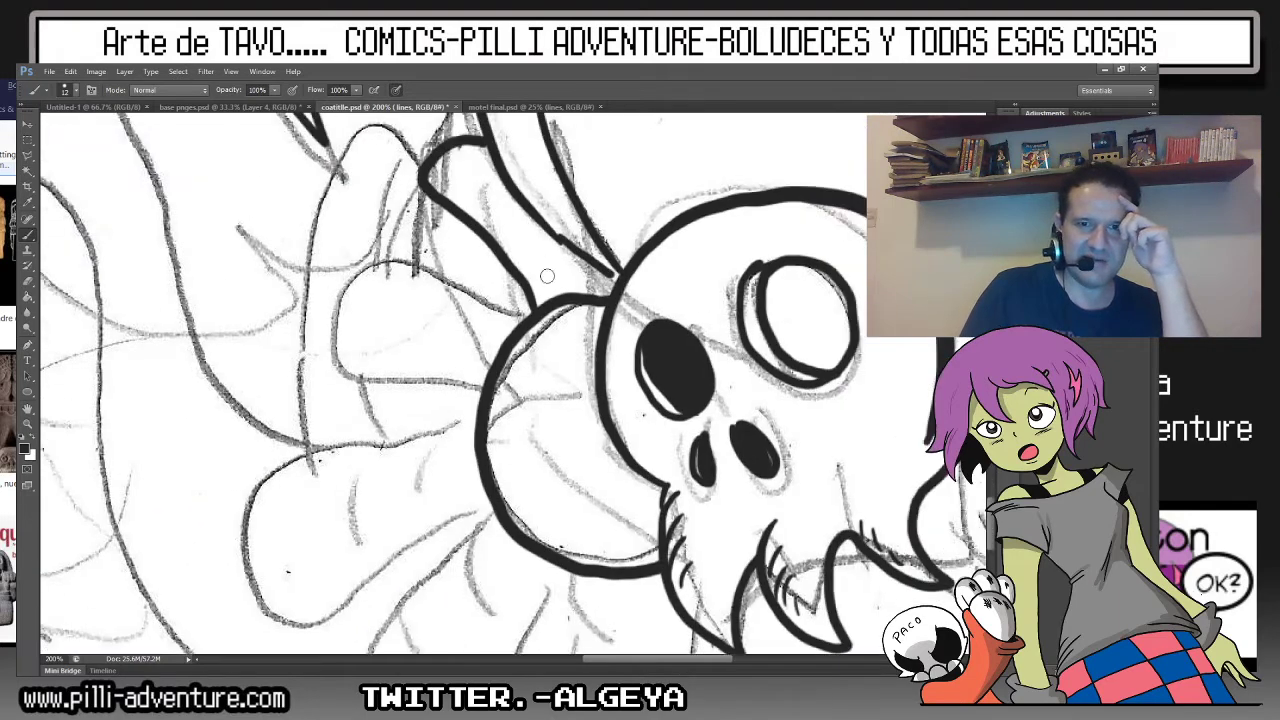
pyautogui.moveTo(516, 316)
pyautogui.mouseDown()
pyautogui.moveTo(372, 256)
pyautogui.moveTo(350, 398)
pyautogui.moveTo(486, 410)
pyautogui.moveTo(330, 450)
pyautogui.moveTo(260, 585)
pyautogui.moveTo(490, 512)
pyautogui.mouseUp()
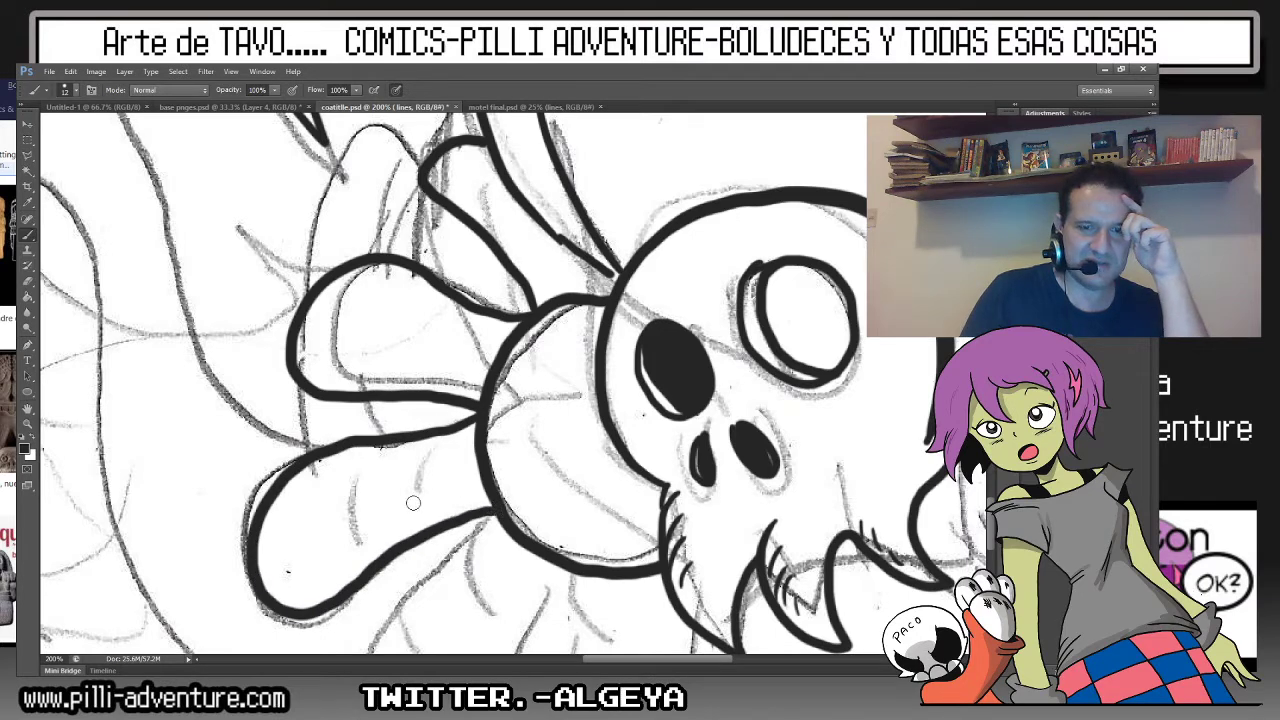
pyautogui.moveTo(415, 474); pyautogui.dragTo(412, 510)
pyautogui.moveTo(356, 456); pyautogui.dragTo(362, 525)
pyautogui.moveTo(386, 355)
pyautogui.mouseDown()
pyautogui.moveTo(420, 296)
pyautogui.moveTo(452, 355)
pyautogui.mouseUp()
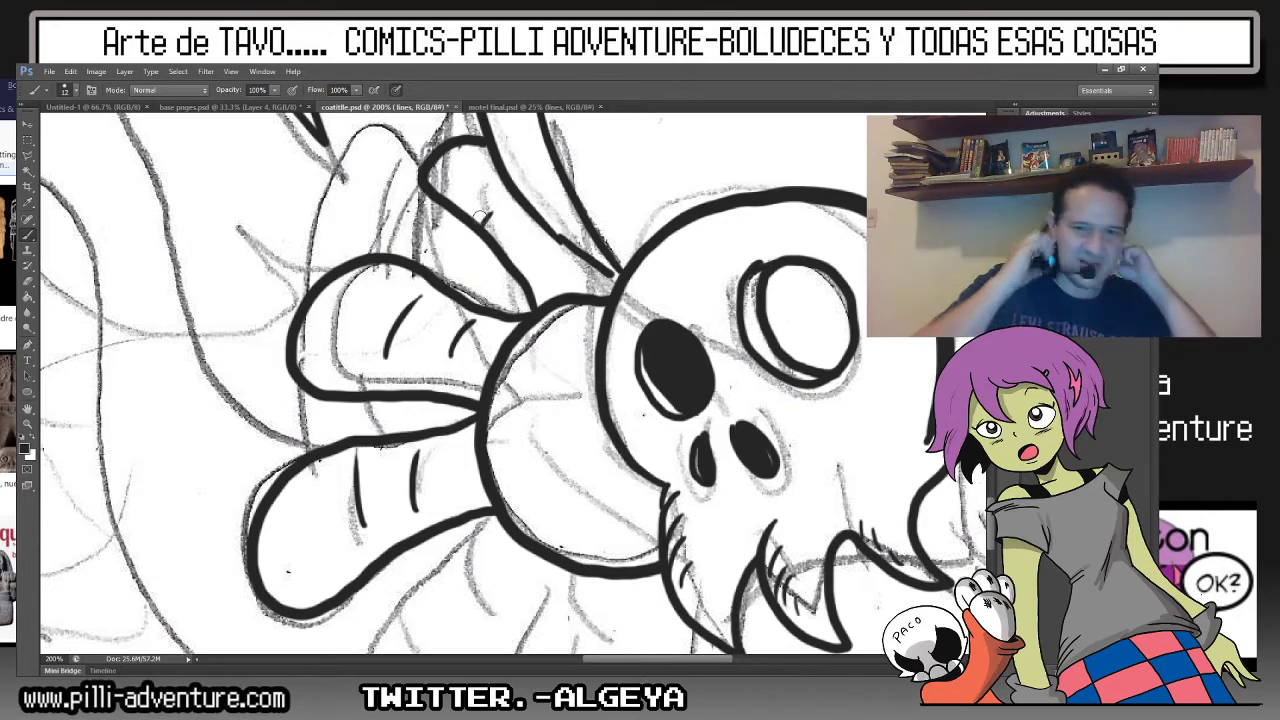
# Fill the right eye's pupil black, then ink the nose line and tongue outline below.
pyautogui.moveTo(770, 292)
pyautogui.mouseDown()
pyautogui.moveTo(784, 330)
pyautogui.moveTo(773, 292)
pyautogui.moveTo(800, 348)
pyautogui.moveTo(812, 340)
pyautogui.moveTo(793, 348)
pyautogui.moveTo(831, 364)
pyautogui.moveTo(843, 341)
pyautogui.moveTo(822, 300)
pyautogui.moveTo(810, 292)
pyautogui.moveTo(799, 310)
pyautogui.mouseUp()
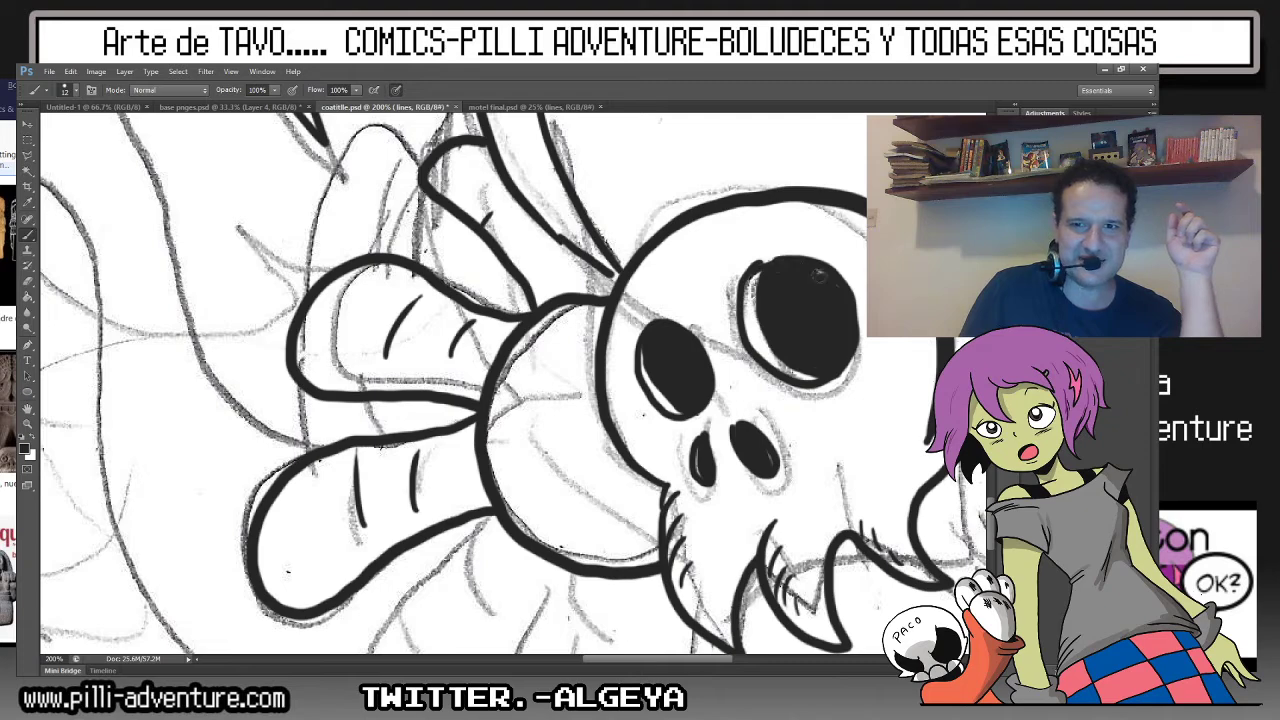
pyautogui.moveTo(803, 266); pyautogui.dragTo(848, 268)
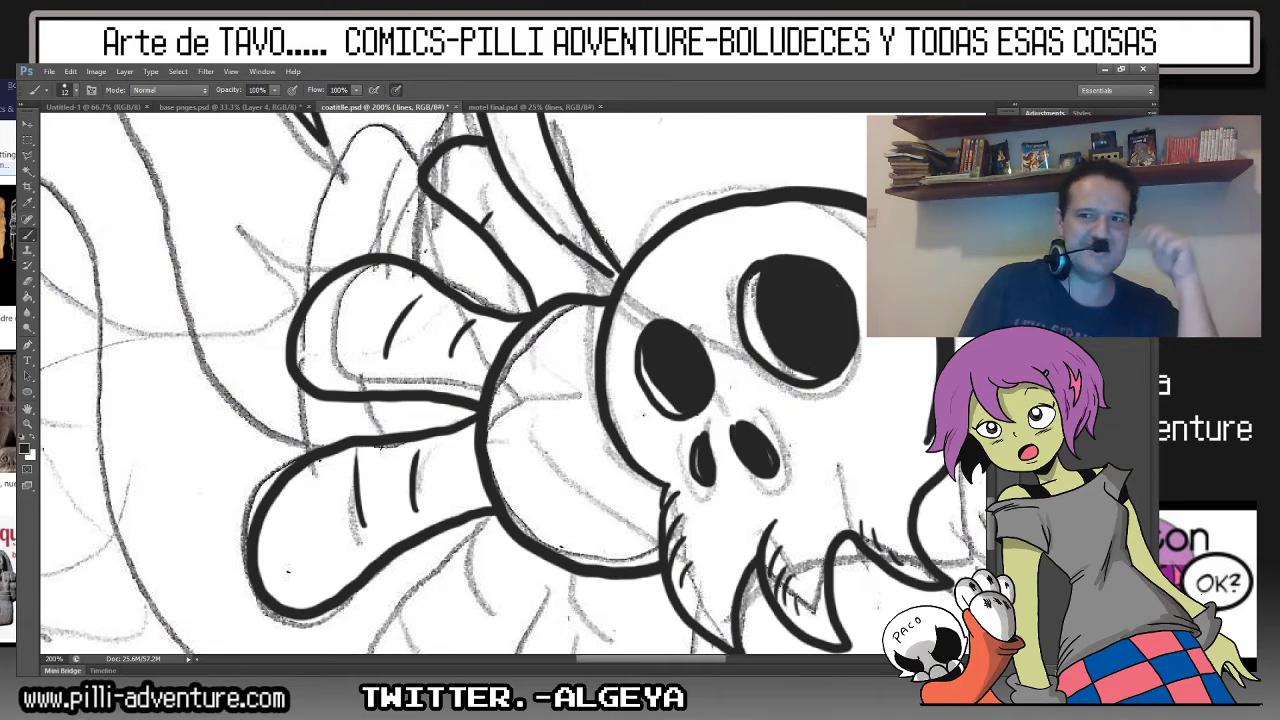
pyautogui.moveTo(502, 554)
pyautogui.mouseDown()
pyautogui.moveTo(502, 264)
pyautogui.moveTo(502, 298)
pyautogui.mouseUp()
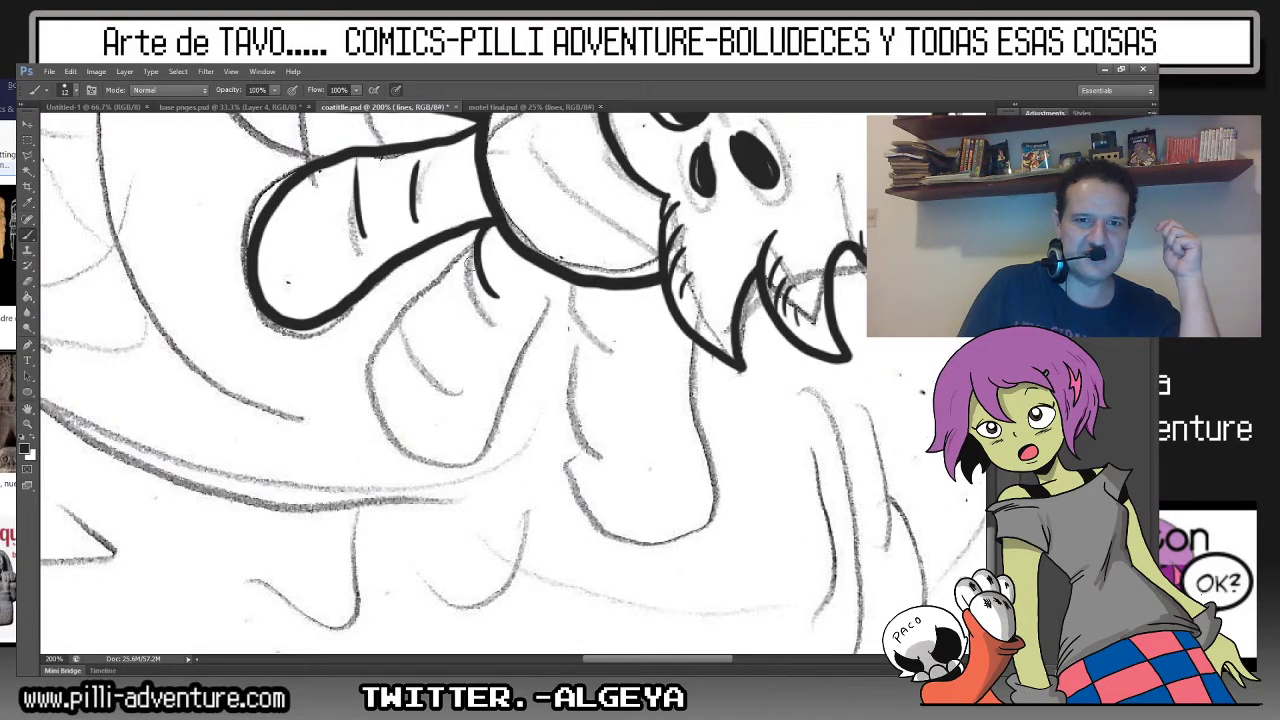
pyautogui.moveTo(468, 258); pyautogui.dragTo(441, 366)
pyautogui.moveTo(410, 314)
pyautogui.mouseDown()
pyautogui.moveTo(560, 278)
pyautogui.moveTo(570, 310)
pyautogui.moveTo(612, 346)
pyautogui.moveTo(610, 436)
pyautogui.moveTo(566, 510)
pyautogui.moveTo(715, 500)
pyautogui.moveTo(680, 370)
pyautogui.moveTo(703, 291)
pyautogui.mouseUp()
pyautogui.hotkey('ctrl', '-')
pyautogui.hotkey('ctrl', '-')
pyautogui.hotkey('ctrl', '-')
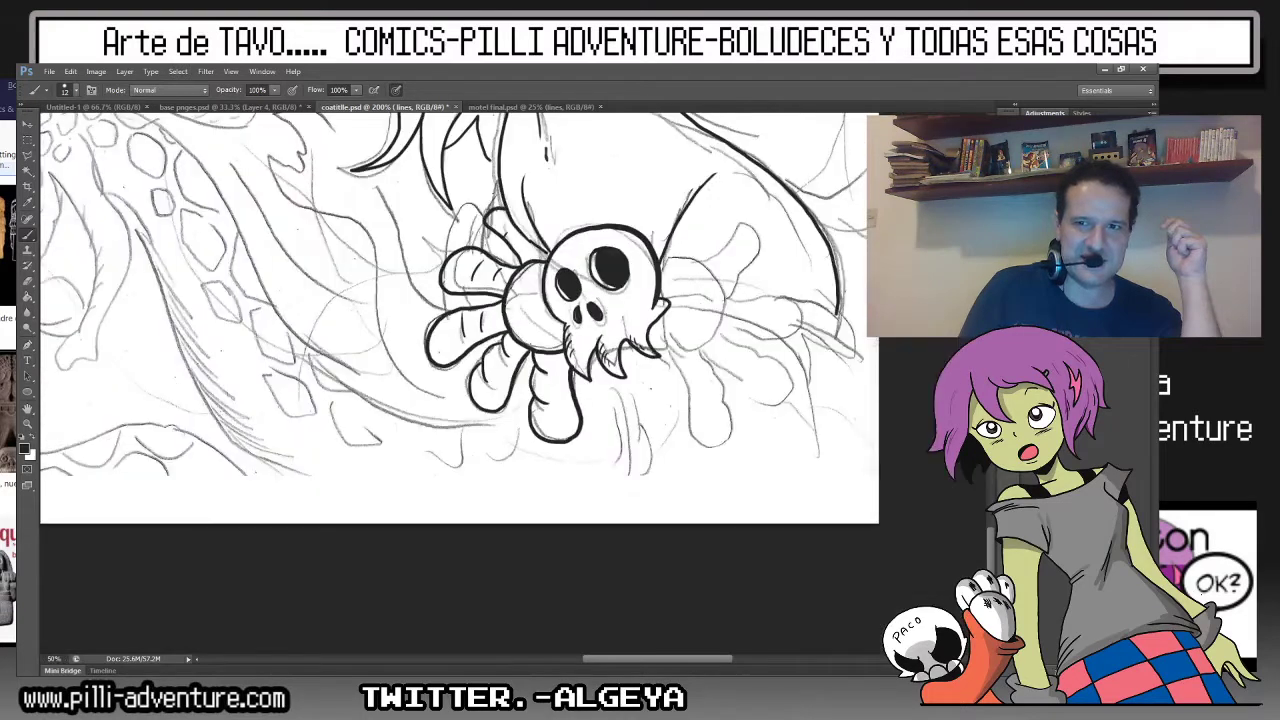
pyautogui.hotkey('ctrl', '-')
pyautogui.hotkey('ctrl', '-')
pyautogui.hotkey('ctrl', ',')
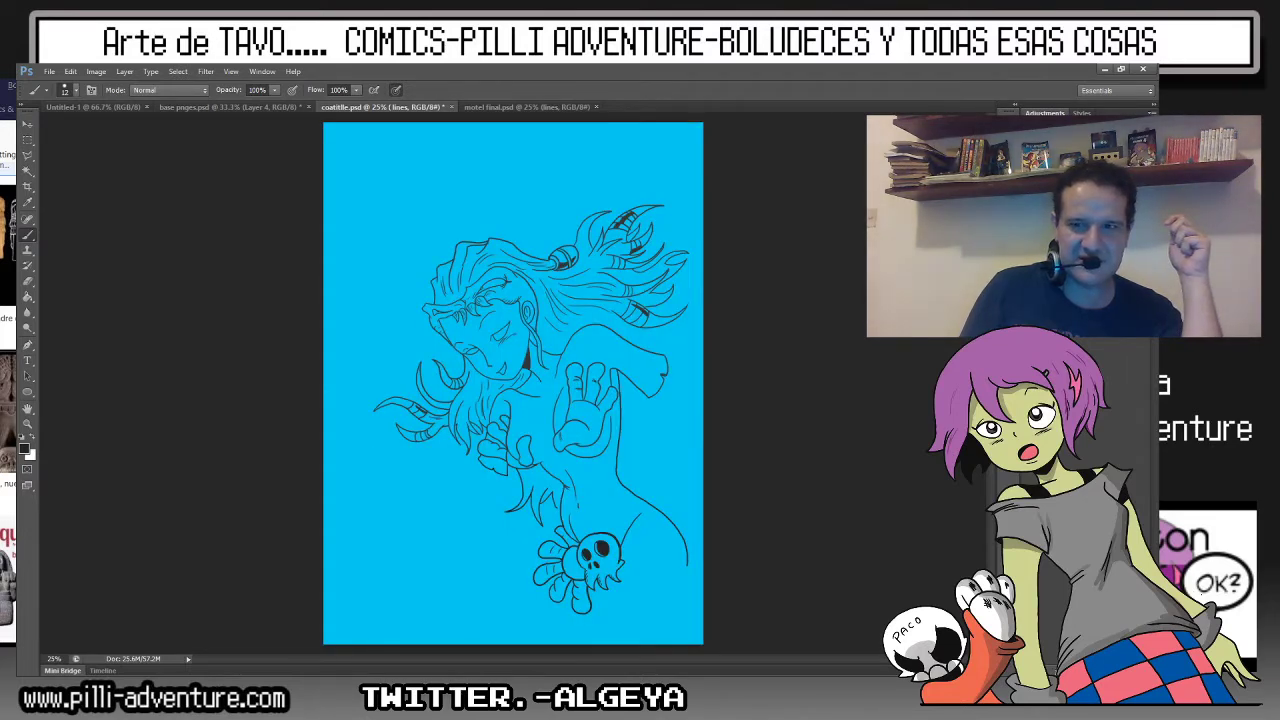
pyautogui.hotkey('ctrl', ',')
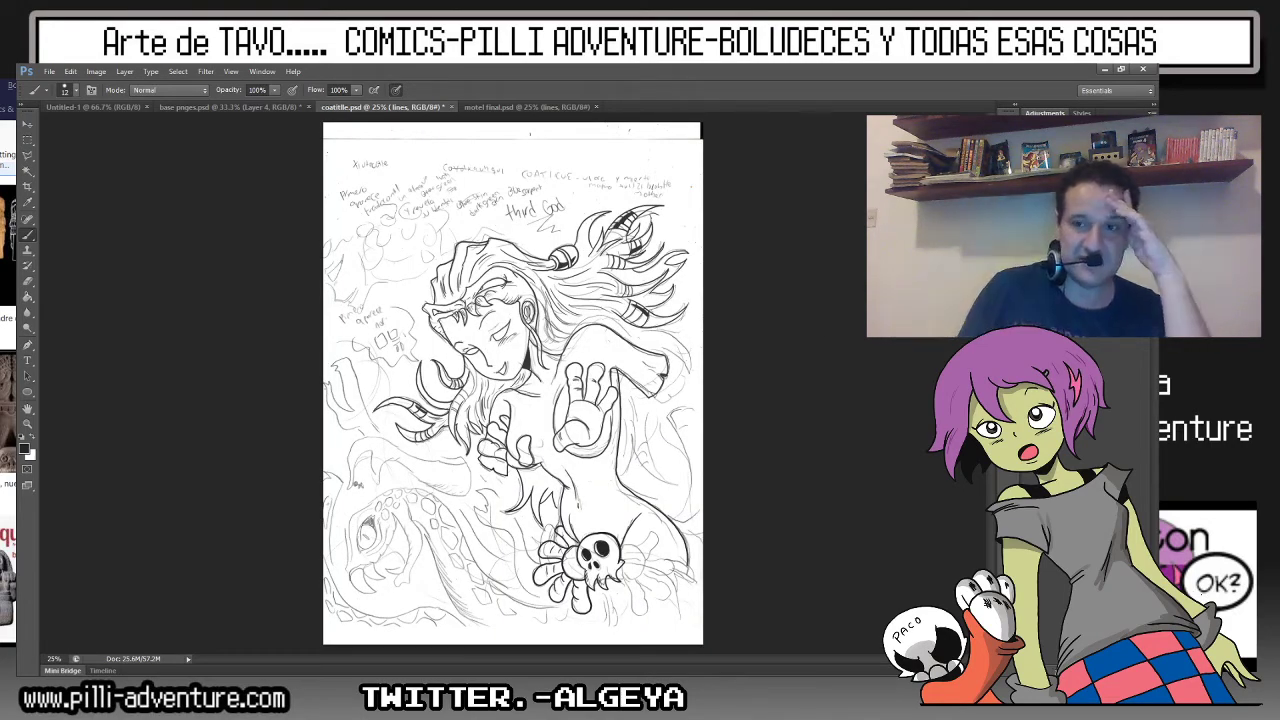
pyautogui.scroll(10, 506, 296)
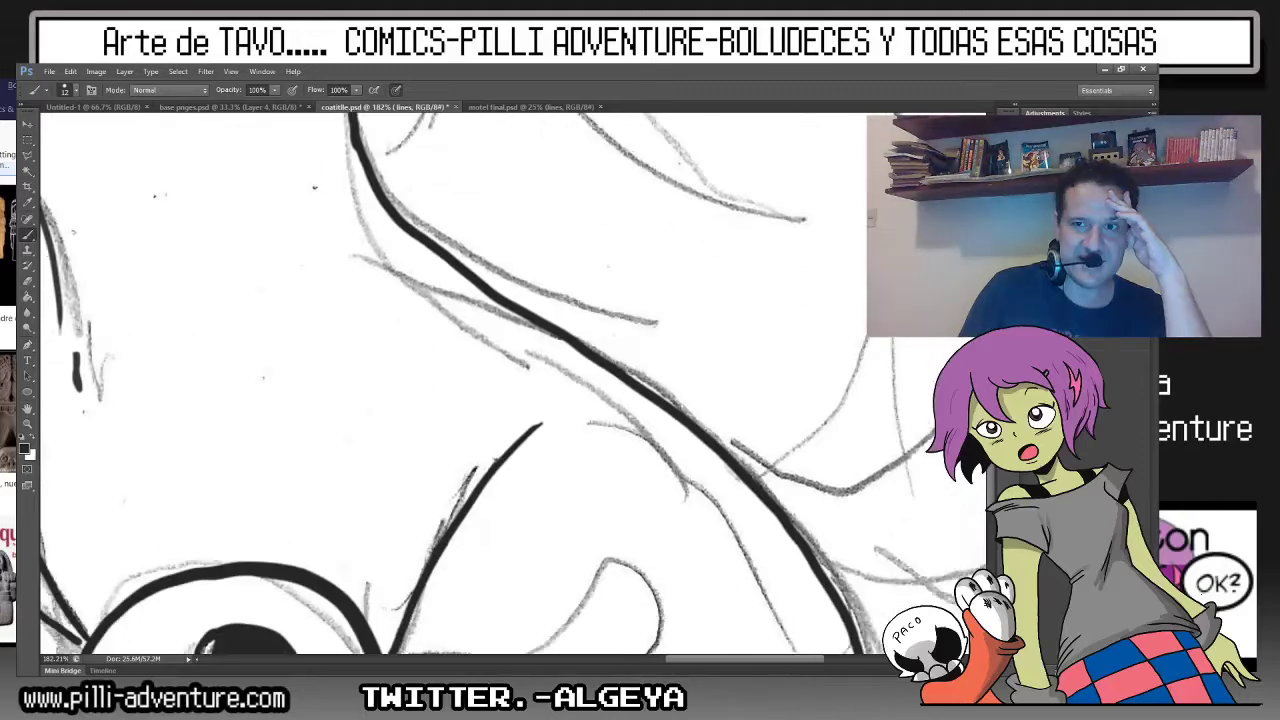
# Trace the tentacle outlines to the right of the skull, then zoom out to the full page.
pyautogui.scroll(-2, 450, 385)
pyautogui.scroll(-2, 450, 385)
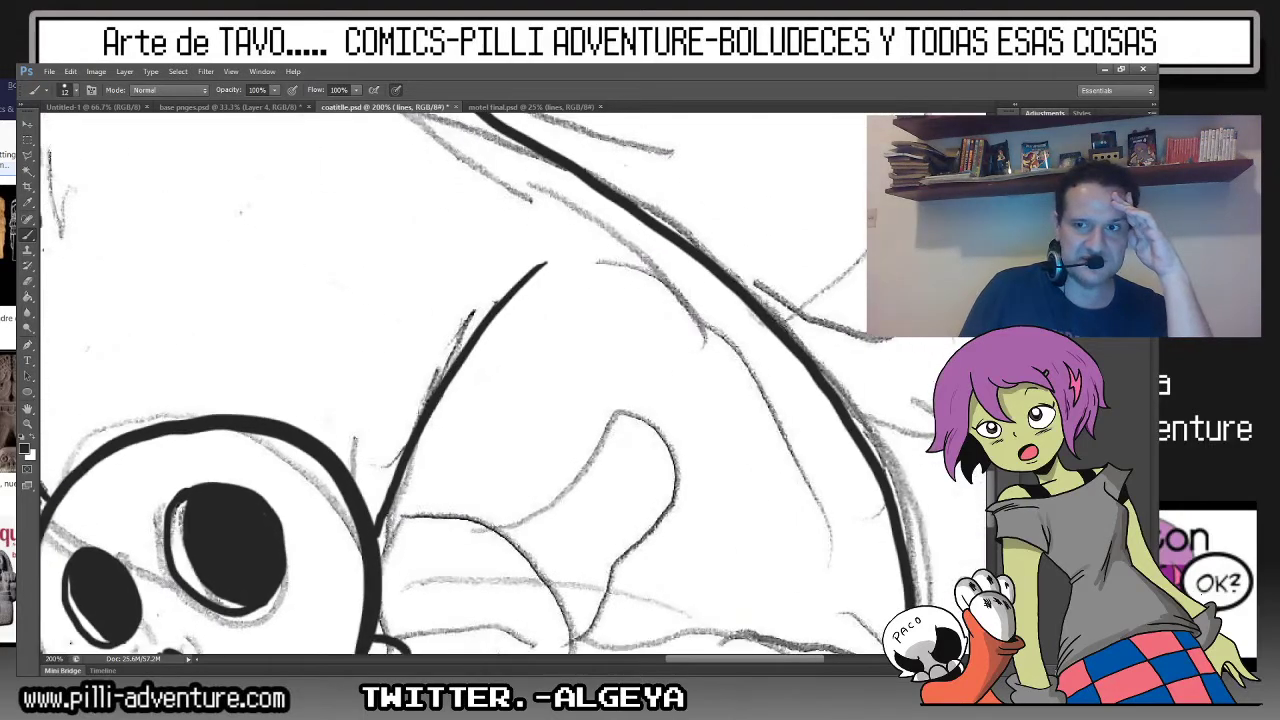
pyautogui.scroll(-3, 450, 385)
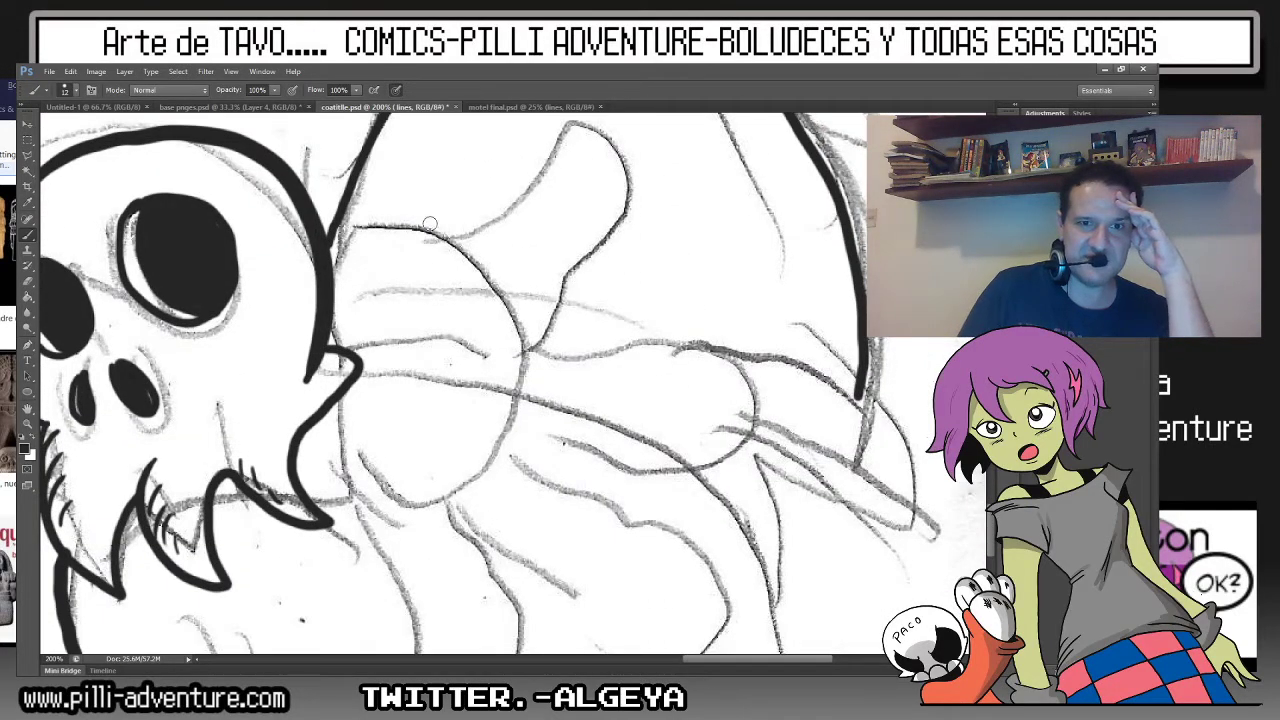
pyautogui.moveTo(452, 232)
pyautogui.mouseDown()
pyautogui.moveTo(513, 342)
pyautogui.moveTo(386, 298)
pyautogui.moveTo(370, 250)
pyautogui.moveTo(428, 240)
pyautogui.mouseUp()
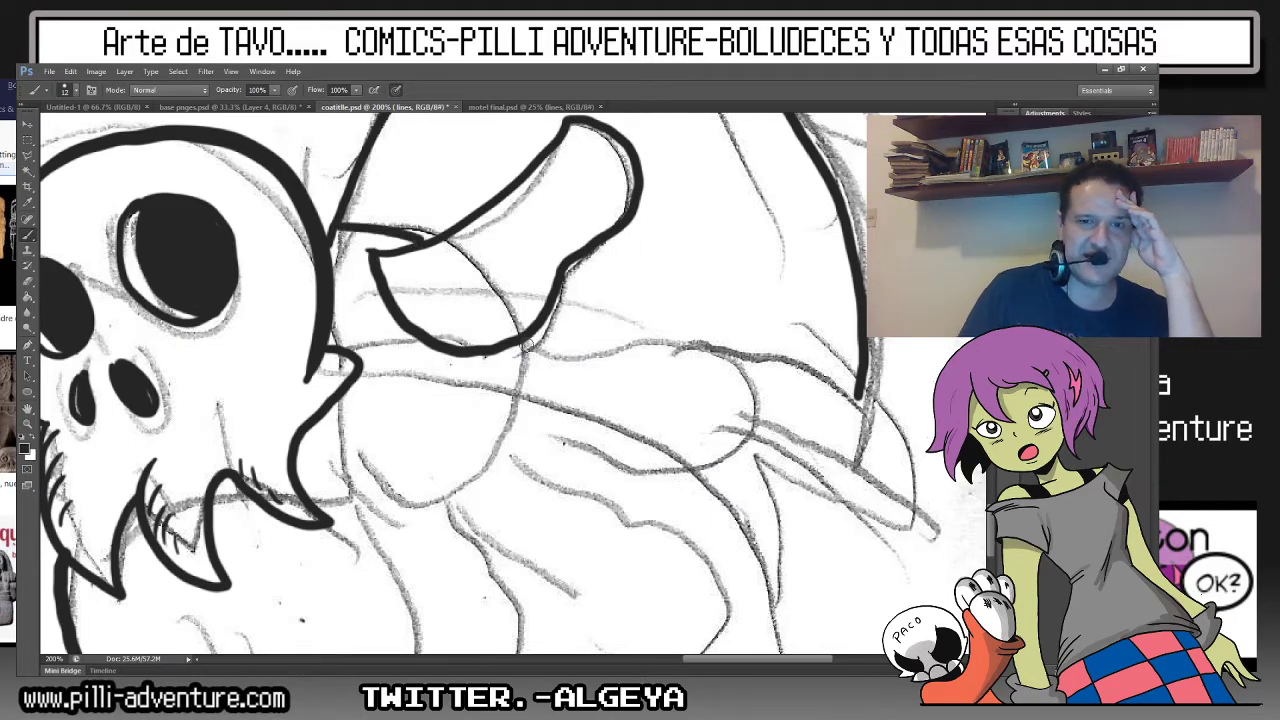
pyautogui.moveTo(530, 338)
pyautogui.mouseDown()
pyautogui.moveTo(500, 437)
pyautogui.moveTo(360, 500)
pyautogui.moveTo(310, 480)
pyautogui.mouseUp()
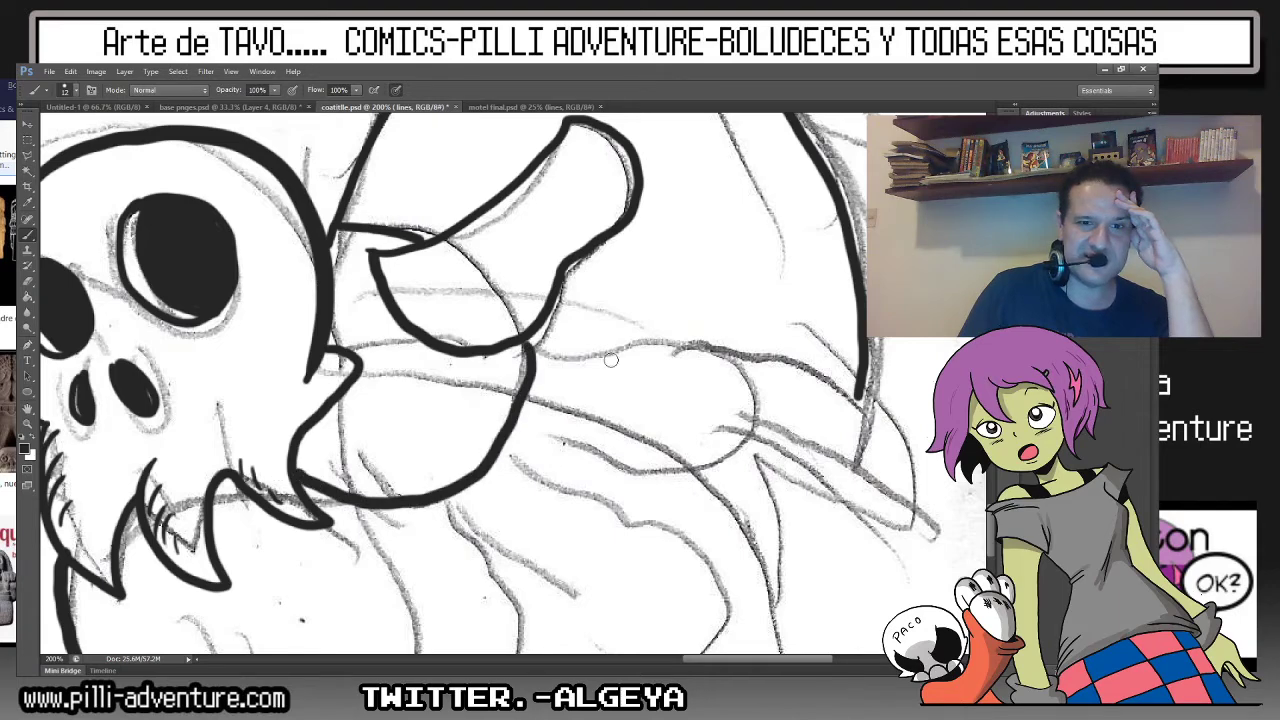
pyautogui.scroll(-3, 450, 384)
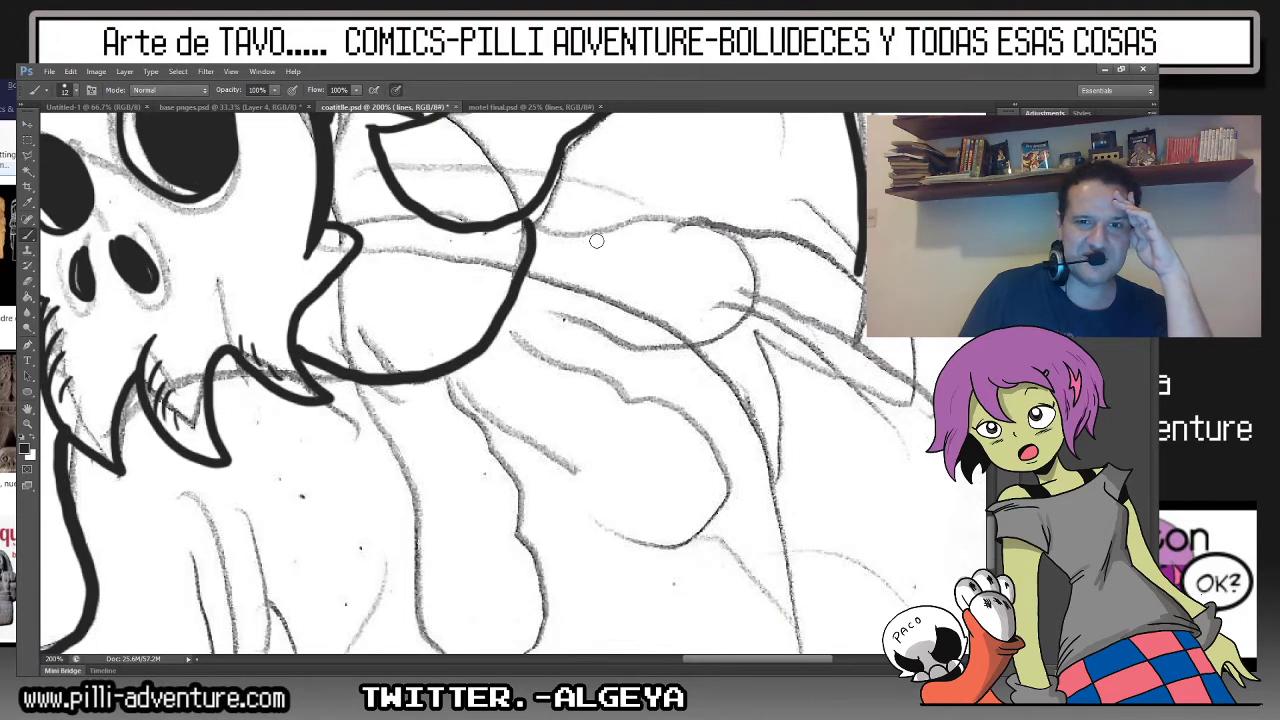
pyautogui.moveTo(535, 212)
pyautogui.mouseDown()
pyautogui.moveTo(600, 238)
pyautogui.moveTo(830, 222)
pyautogui.moveTo(808, 332)
pyautogui.moveTo(690, 348)
pyautogui.moveTo(593, 310)
pyautogui.moveTo(497, 308)
pyautogui.moveTo(755, 445)
pyautogui.moveTo(580, 442)
pyautogui.moveTo(460, 370)
pyautogui.mouseUp()
pyautogui.moveTo(448, 410)
pyautogui.mouseDown()
pyautogui.moveTo(498, 370)
pyautogui.moveTo(580, 483)
pyautogui.moveTo(508, 604)
pyautogui.moveTo(452, 521)
pyautogui.moveTo(412, 422)
pyautogui.moveTo(441, 400)
pyautogui.moveTo(389, 344)
pyautogui.mouseUp()
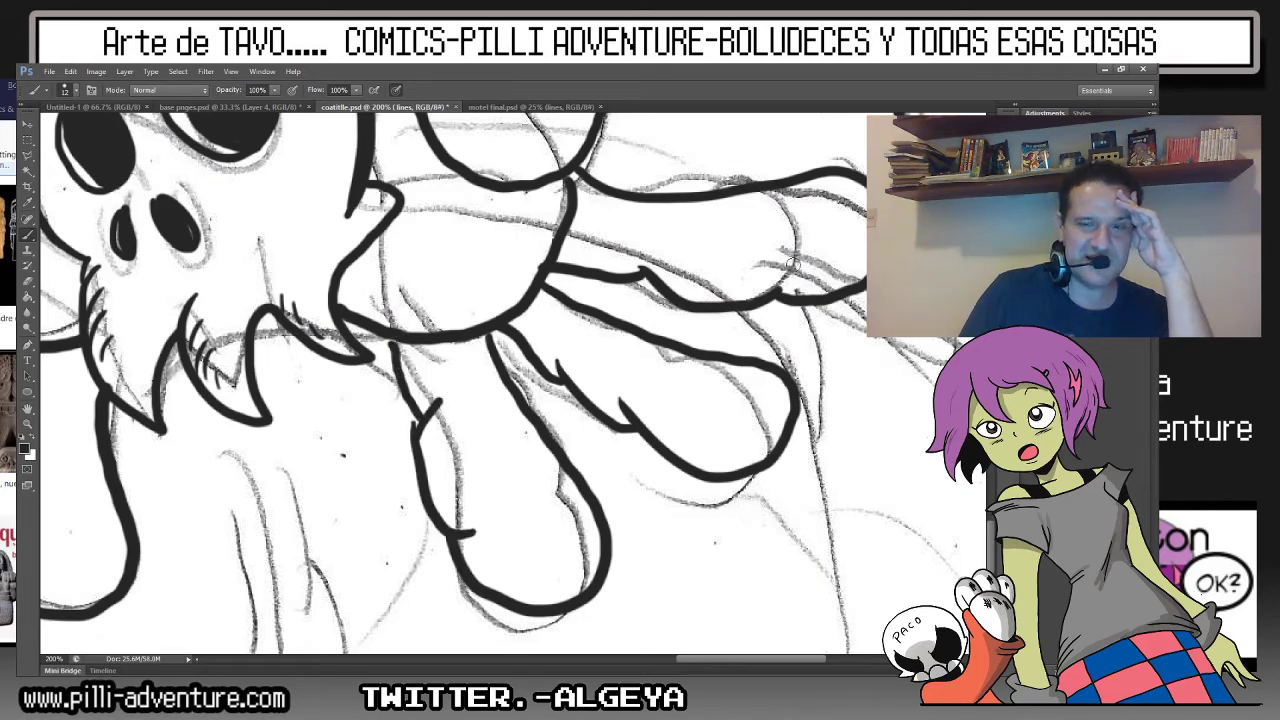
pyautogui.hotkey('ctrl', '-')
pyautogui.hotkey('ctrl', '-')
pyautogui.hotkey('ctrl', '-')
pyautogui.hotkey('ctrl', '-')
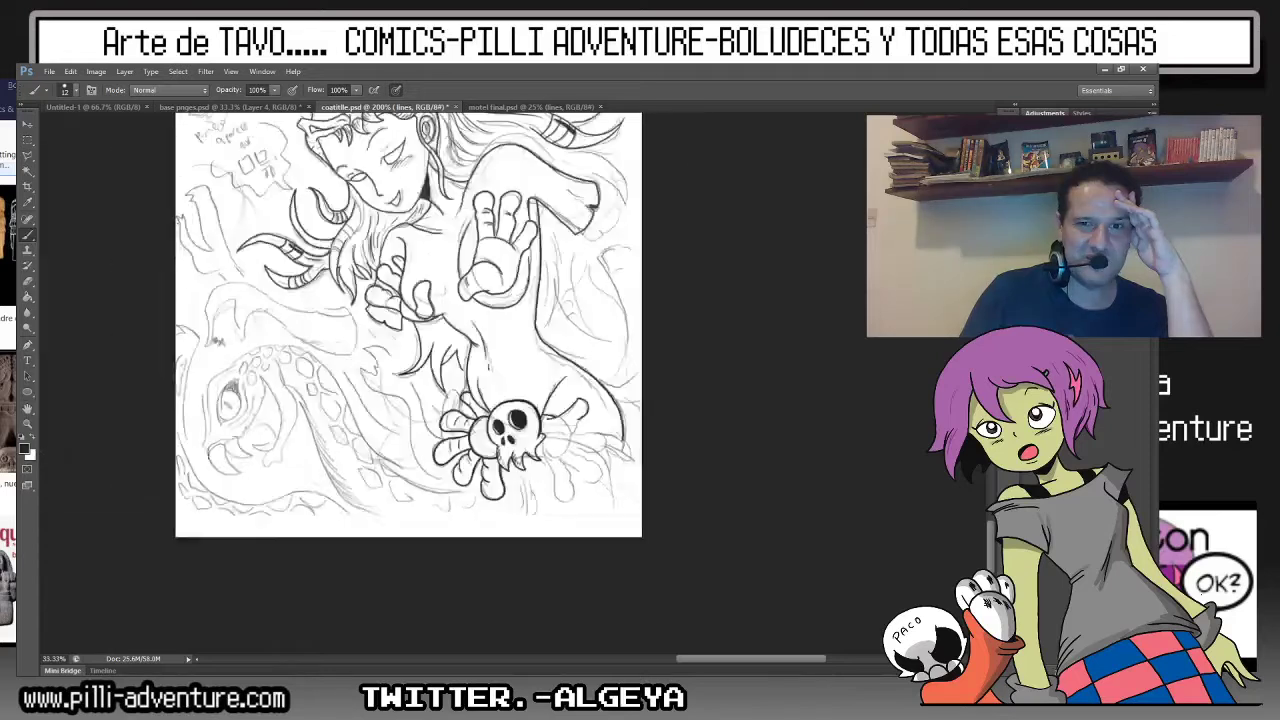
pyautogui.hotkey('ctrl', '-')
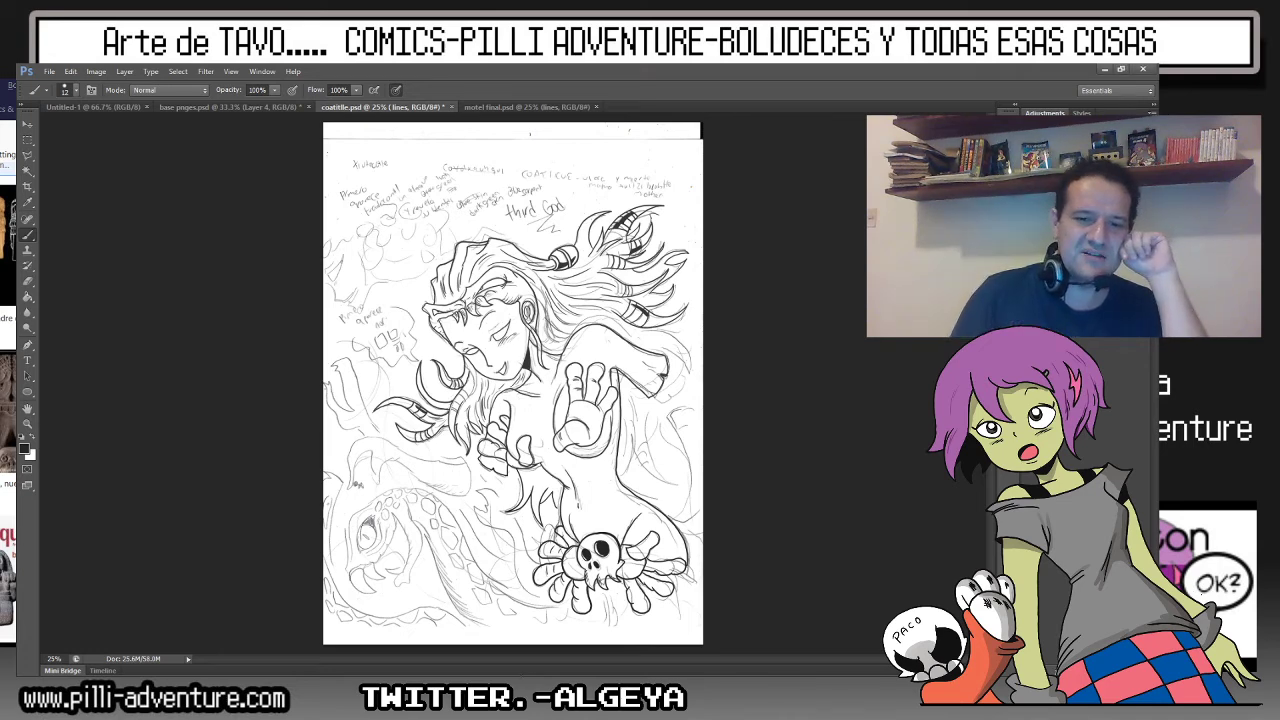
# Zoom in on the woman's ear and ink a hair strand beside it.
pyautogui.scroll(10, 507, 380)
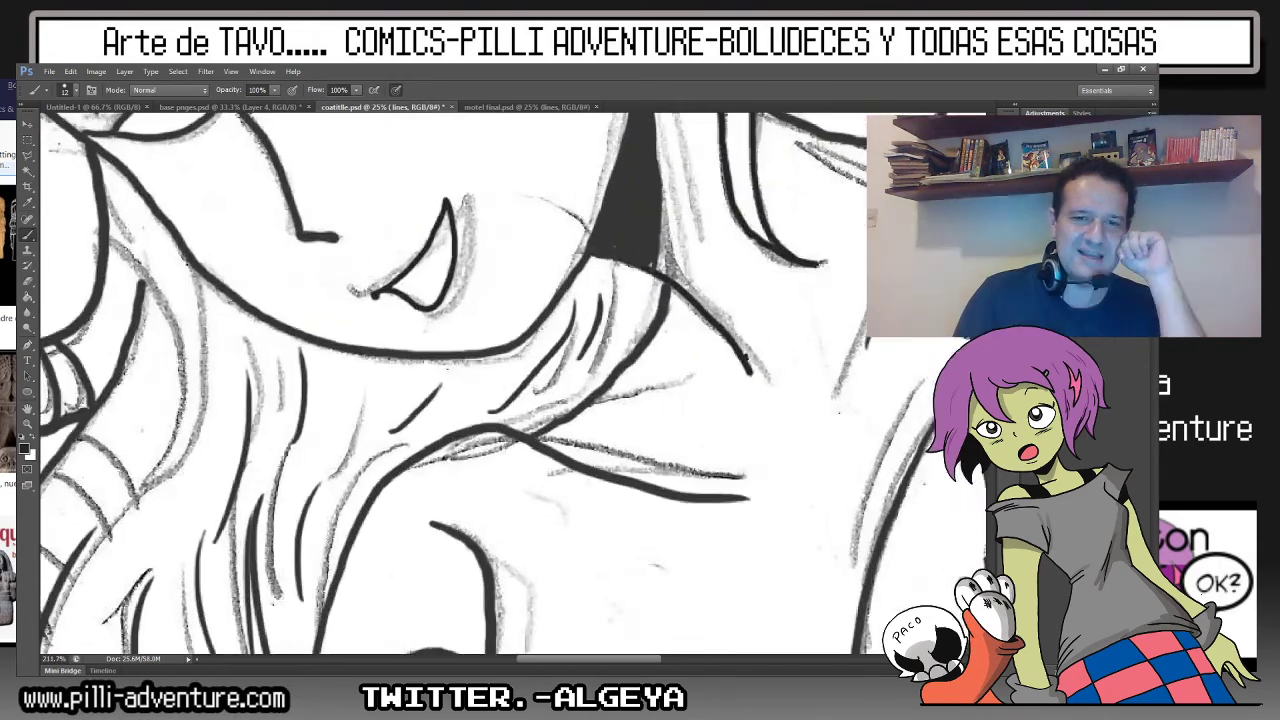
pyautogui.moveTo(500, 300); pyautogui.dragTo(410, 550)
pyautogui.moveTo(978, 196); pyautogui.dragTo(758, 286)
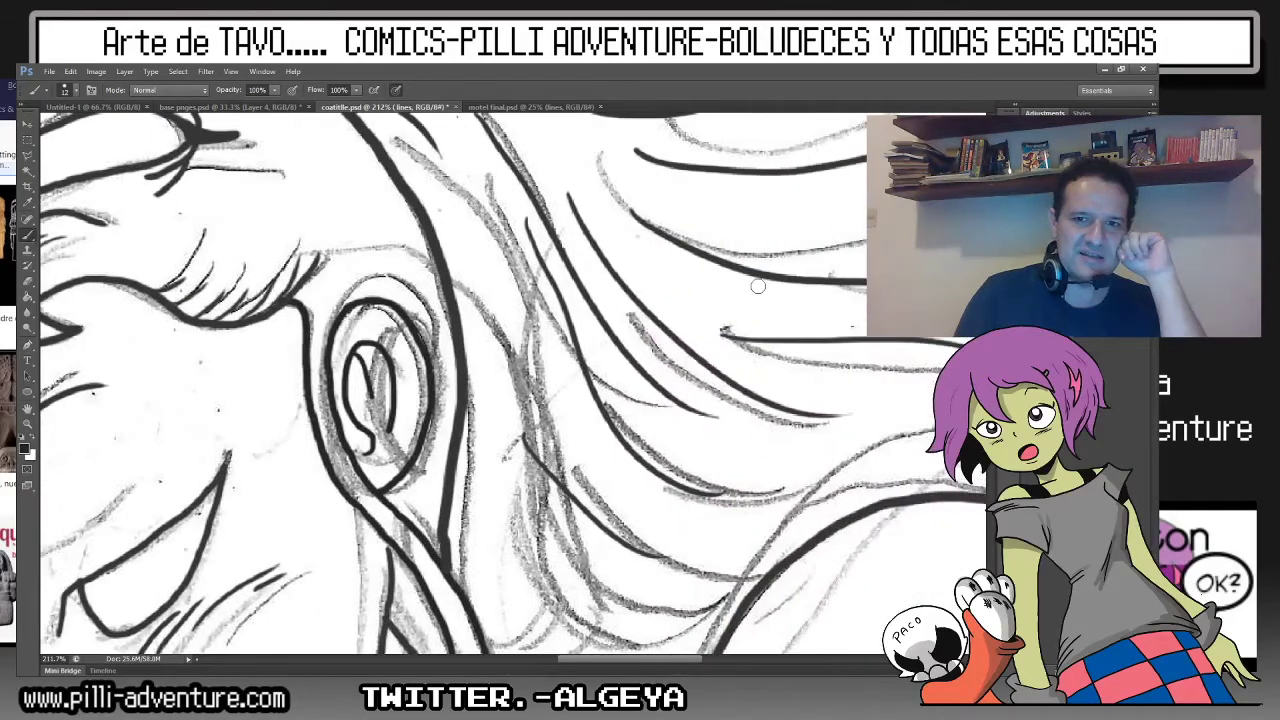
pyautogui.moveTo(481, 316); pyautogui.dragTo(562, 458)
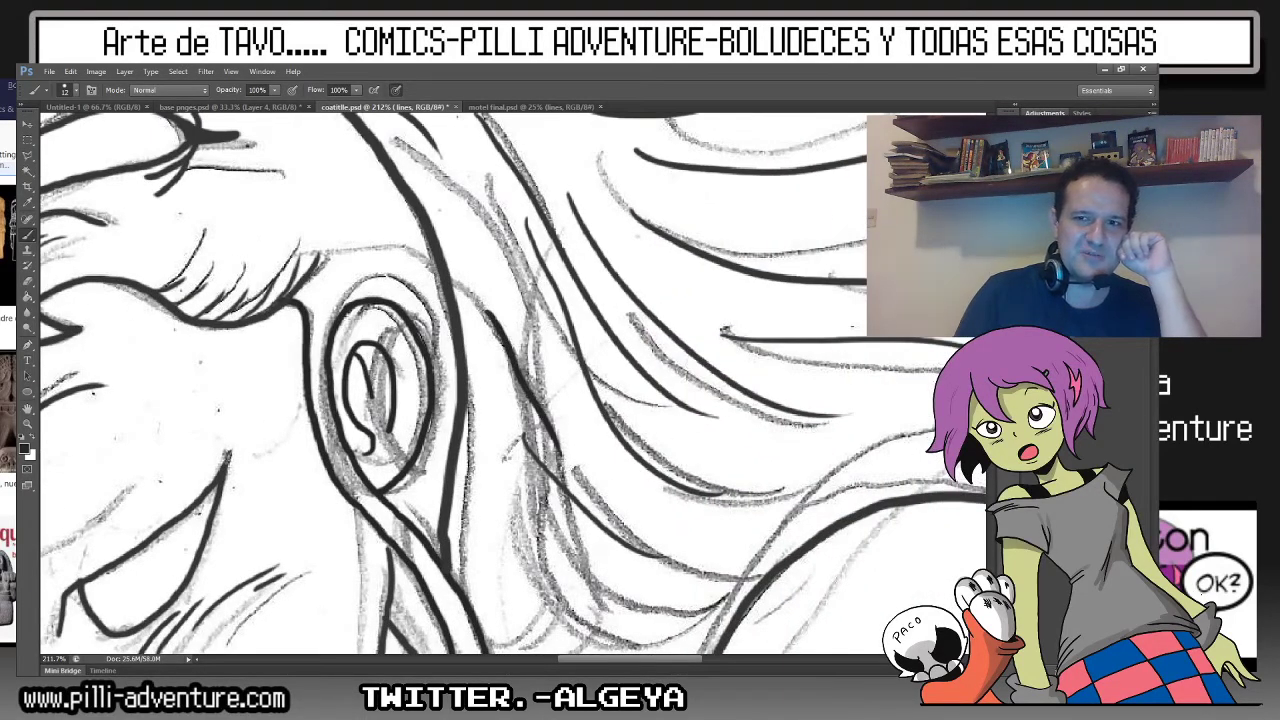
# Move the view down to the uninked tentacle and zoom to 200% on it.
pyautogui.scroll(-3, 450, 385)
pyautogui.scroll(-3, 450, 385)
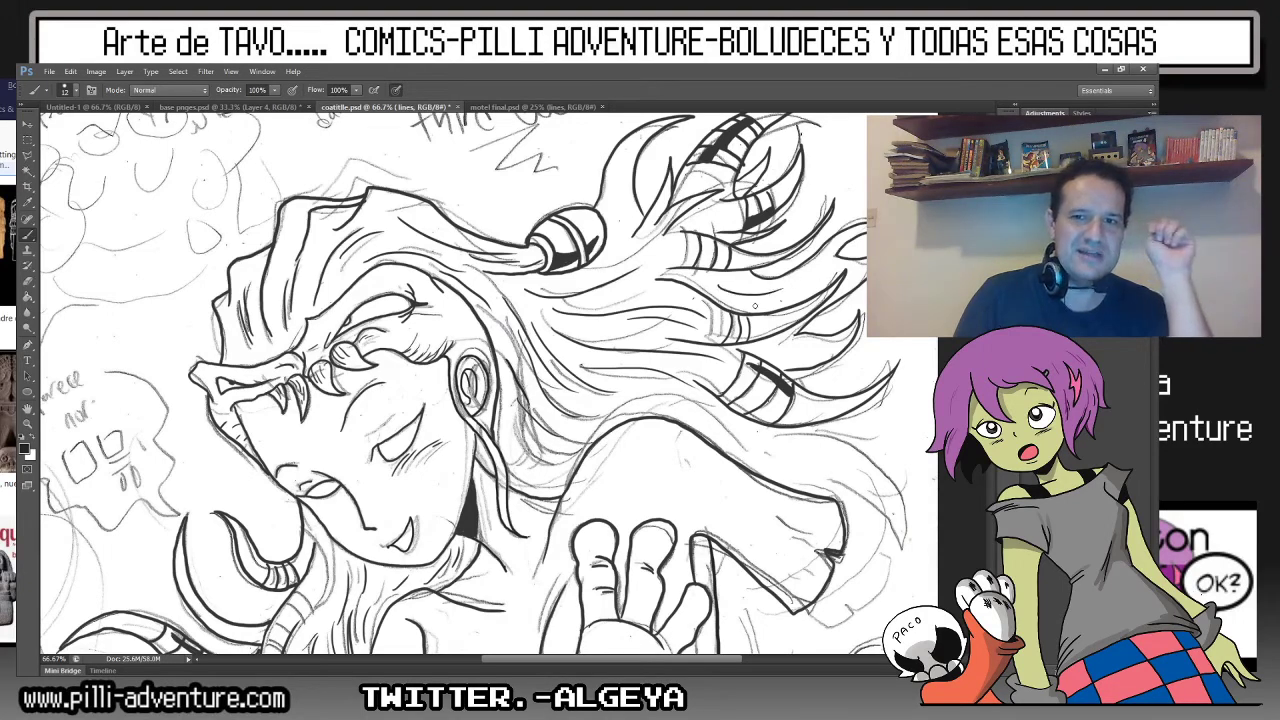
pyautogui.moveTo(450, 400)
pyautogui.mouseDown()
pyautogui.moveTo(480, 343)
pyautogui.moveTo(497, 260)
pyautogui.mouseUp()
pyautogui.moveTo(500, 450)
pyautogui.mouseDown()
pyautogui.moveTo(490, 320)
pyautogui.moveTo(505, 263)
pyautogui.moveTo(537, 249)
pyautogui.mouseUp()
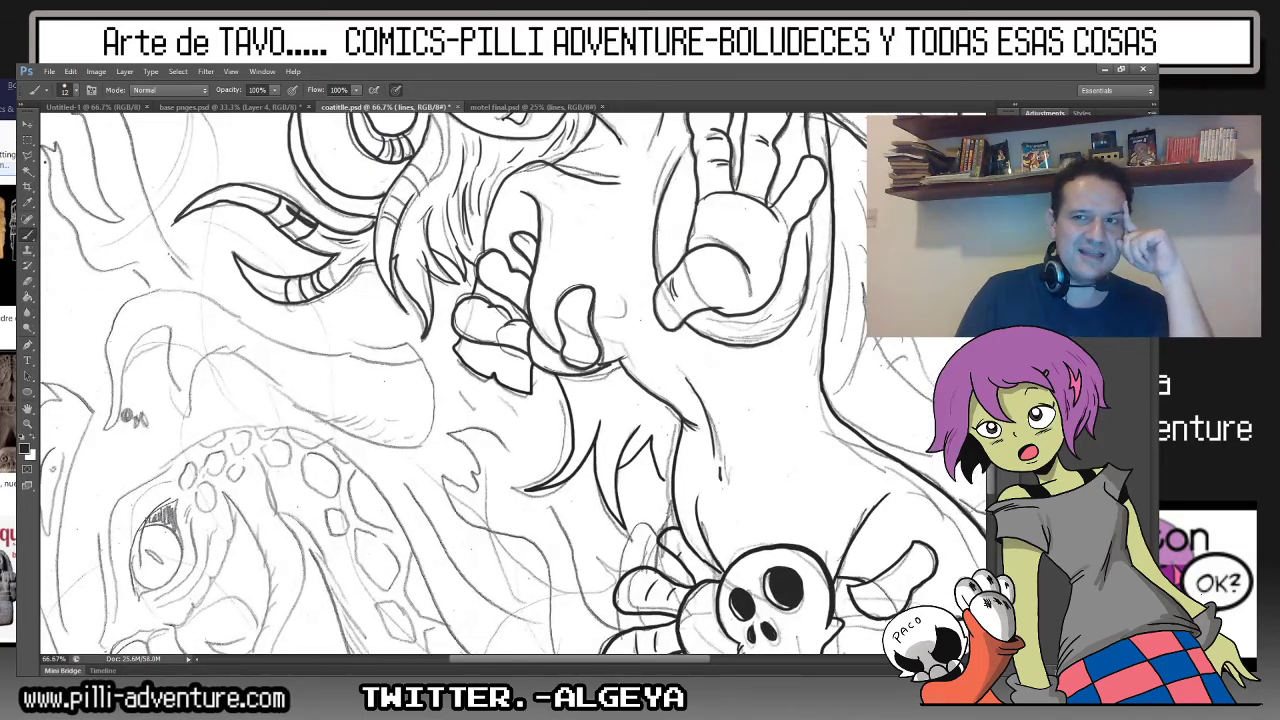
pyautogui.hotkey('ctrl', '+')
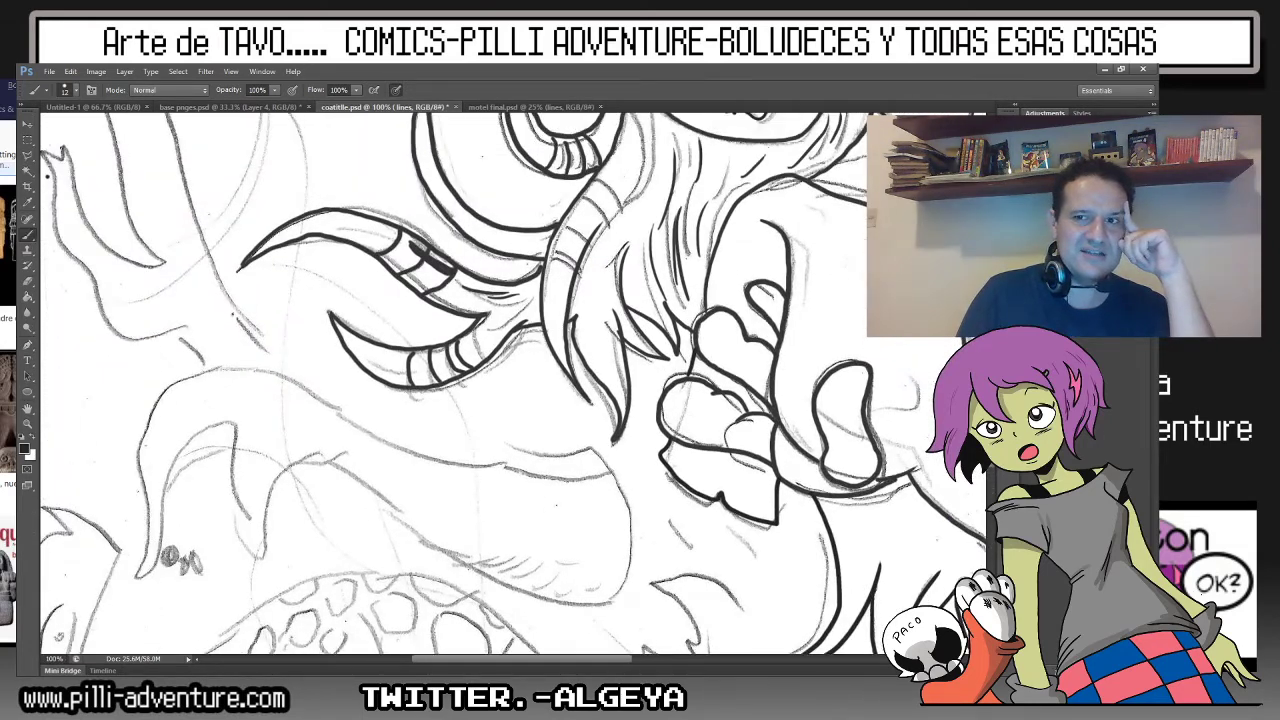
pyautogui.hotkey('ctrl', '+')
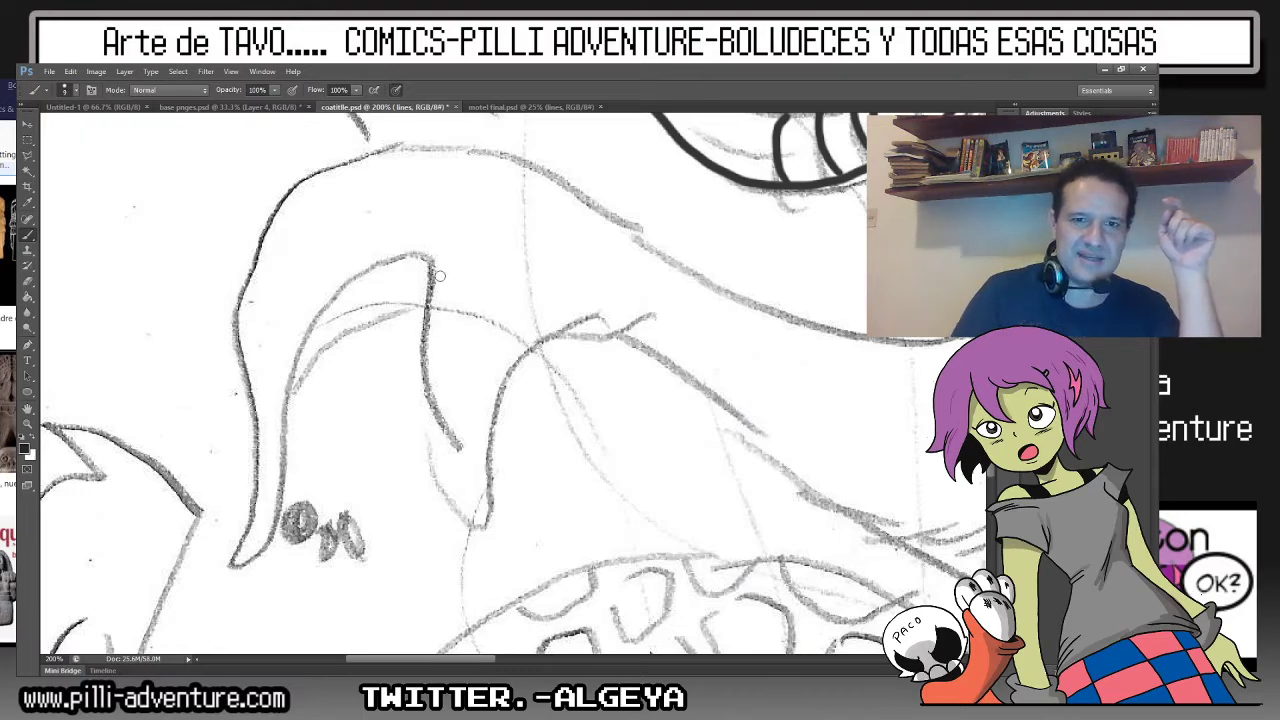
# Ink the curled tentacle tip near the bubbles and its outline up to the right.
pyautogui.moveTo(439, 276)
pyautogui.mouseDown()
pyautogui.moveTo(488, 414)
pyautogui.moveTo(595, 296)
pyautogui.mouseUp()
pyautogui.moveTo(440, 288)
pyautogui.mouseDown()
pyautogui.moveTo(407, 265)
pyautogui.moveTo(310, 355)
pyautogui.moveTo(287, 496)
pyautogui.moveTo(237, 566)
pyautogui.moveTo(252, 440)
pyautogui.moveTo(236, 306)
pyautogui.moveTo(395, 142)
pyautogui.moveTo(500, 160)
pyautogui.moveTo(697, 270)
pyautogui.moveTo(922, 344)
pyautogui.mouseUp()
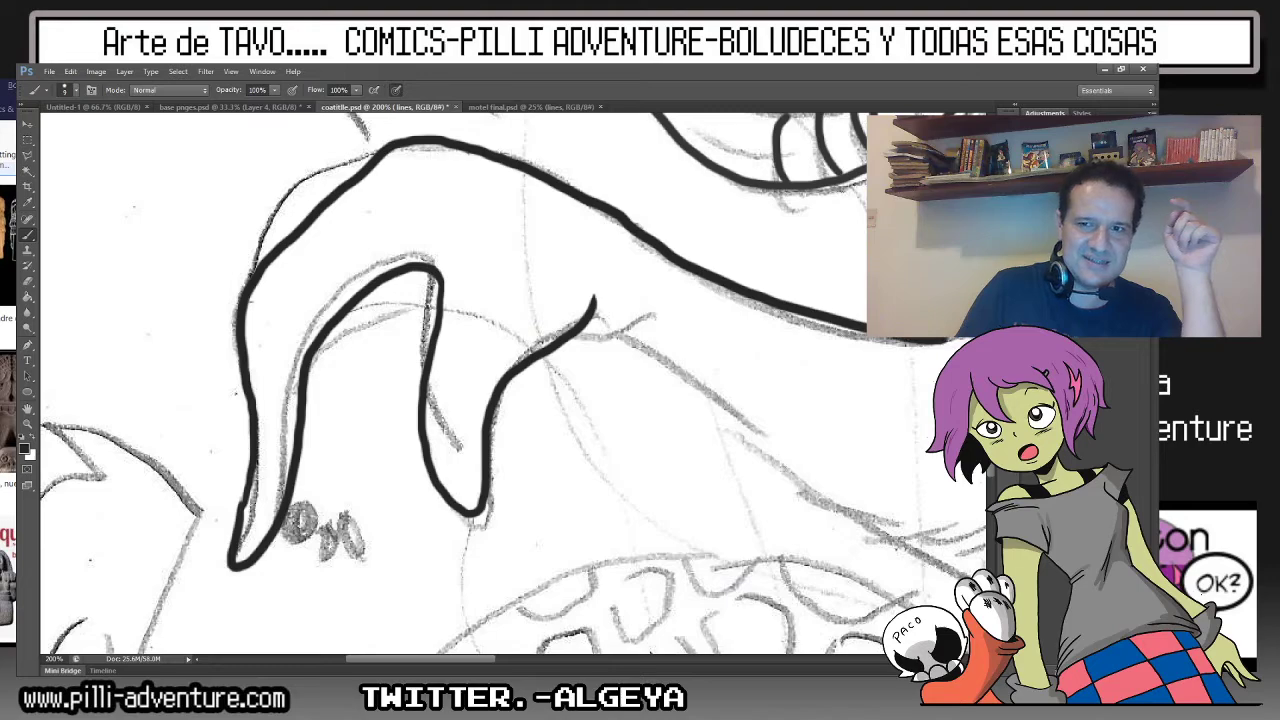
pyautogui.moveTo(1114, 353); pyautogui.dragTo(562, 224)
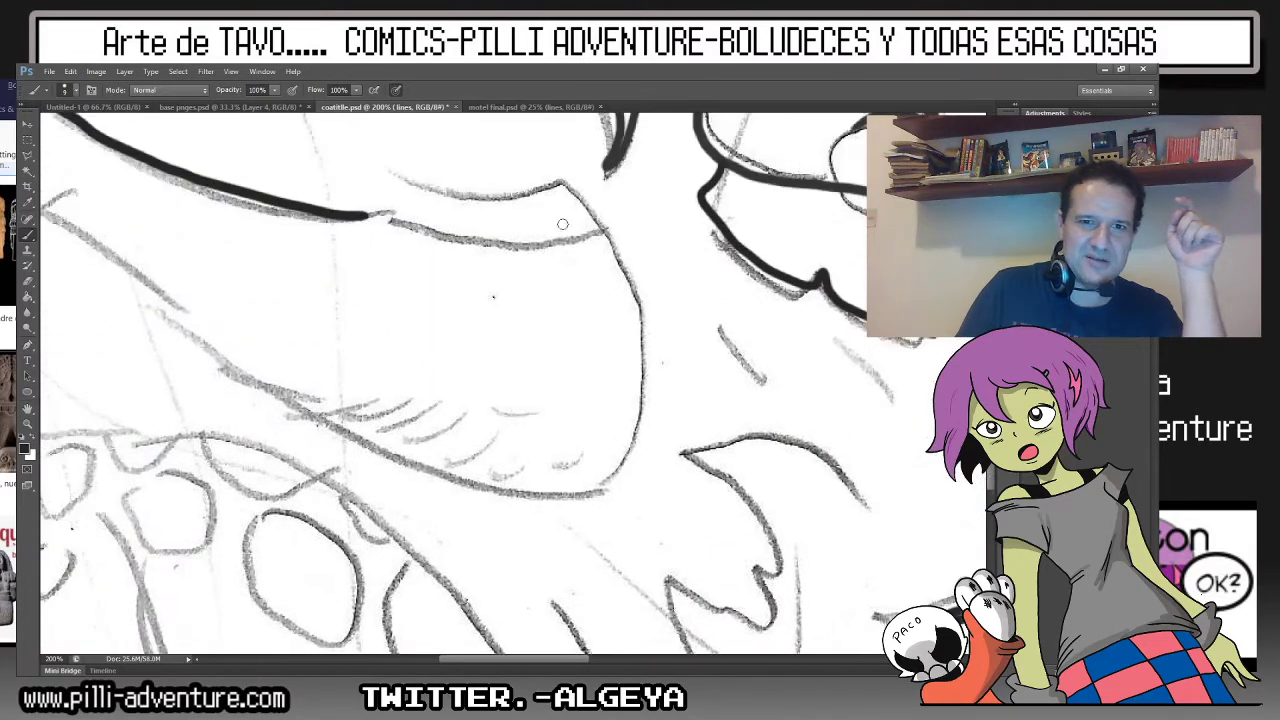
# Outline the octopus's eye and add lash strokes along its lower lid.
pyautogui.moveTo(365, 215); pyautogui.dragTo(600, 240)
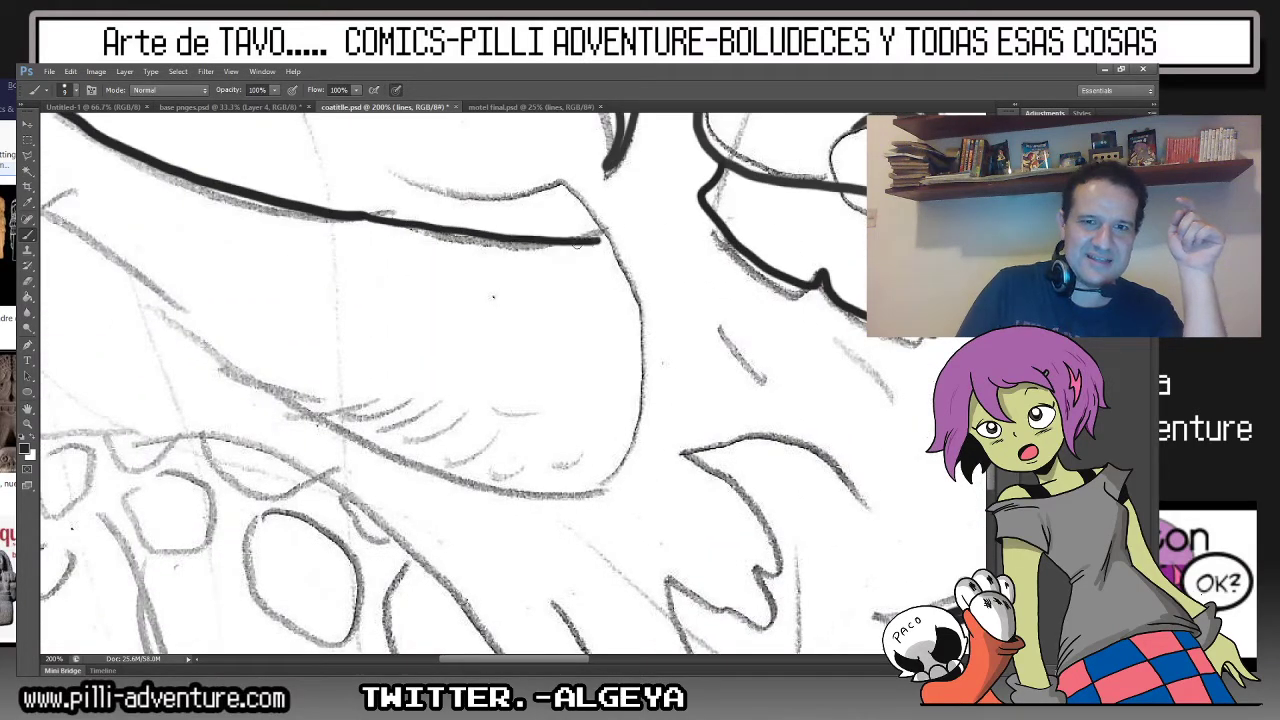
pyautogui.moveTo(118, 178); pyautogui.dragTo(323, 221)
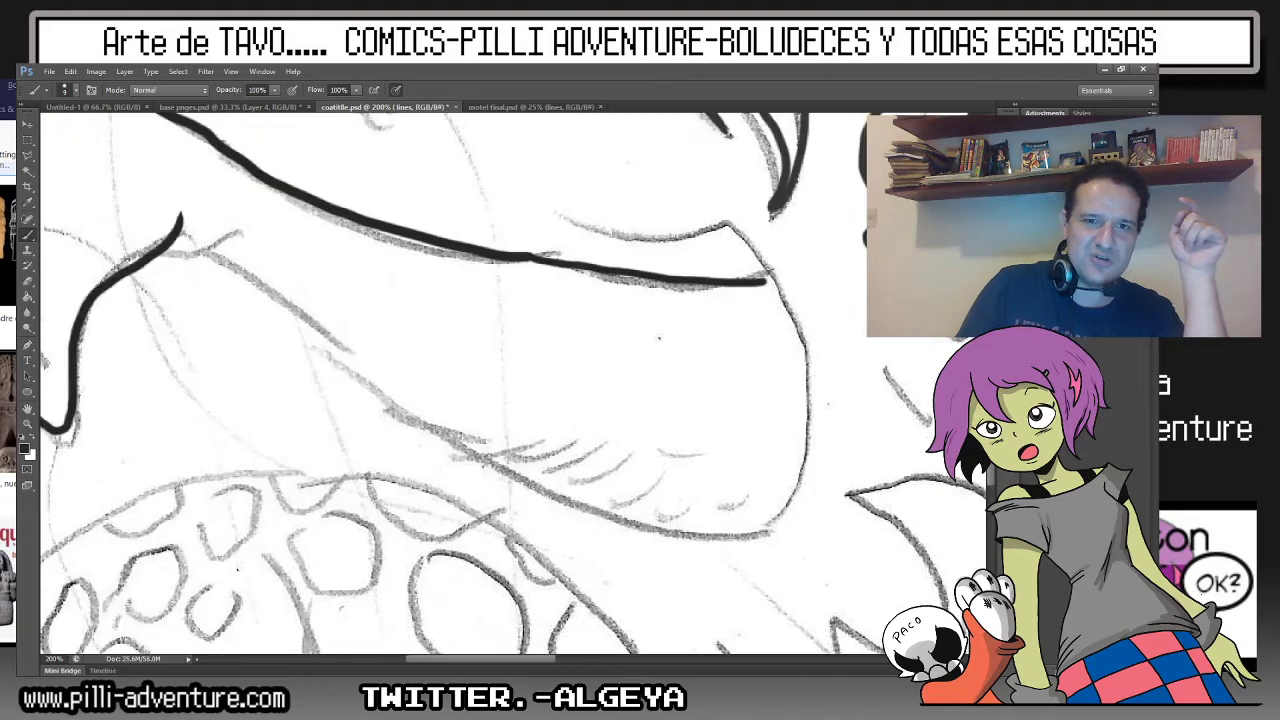
pyautogui.moveTo(205, 252)
pyautogui.mouseDown()
pyautogui.moveTo(280, 234)
pyautogui.moveTo(411, 373)
pyautogui.moveTo(771, 512)
pyautogui.moveTo(820, 515)
pyautogui.mouseUp()
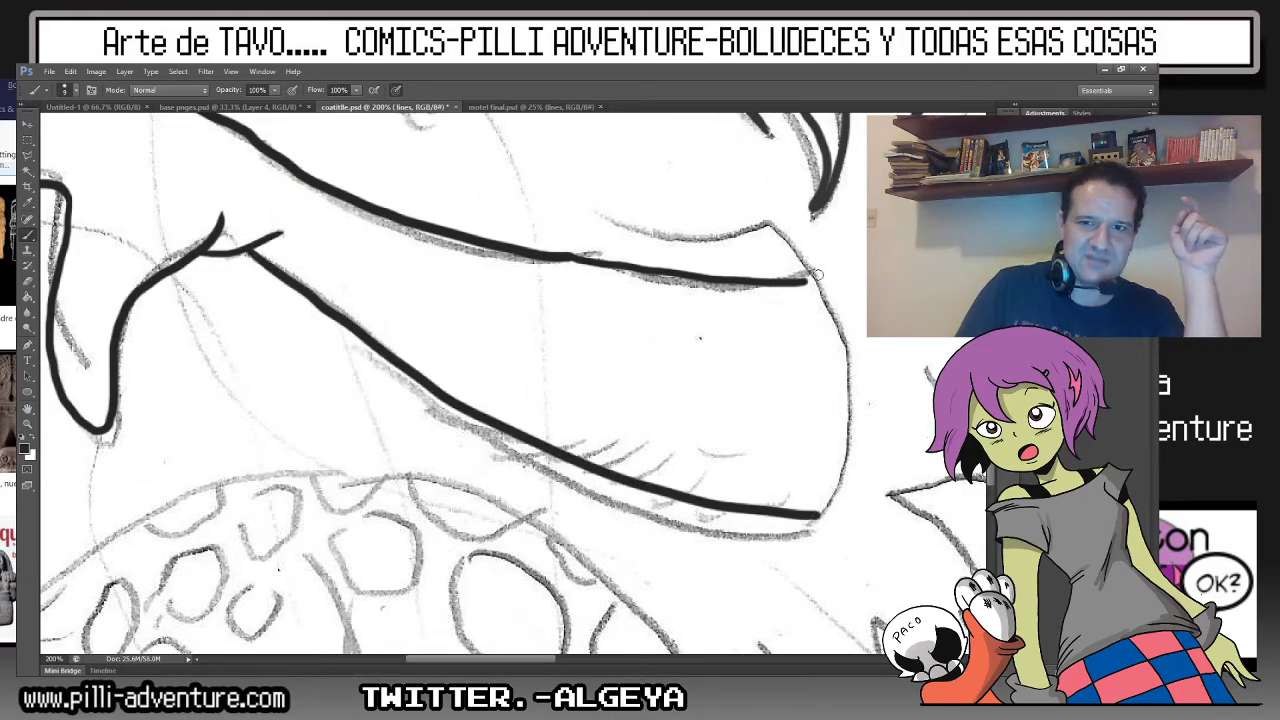
pyautogui.moveTo(807, 284)
pyautogui.mouseDown()
pyautogui.moveTo(841, 349)
pyautogui.moveTo(519, 299)
pyautogui.moveTo(492, 425)
pyautogui.mouseUp()
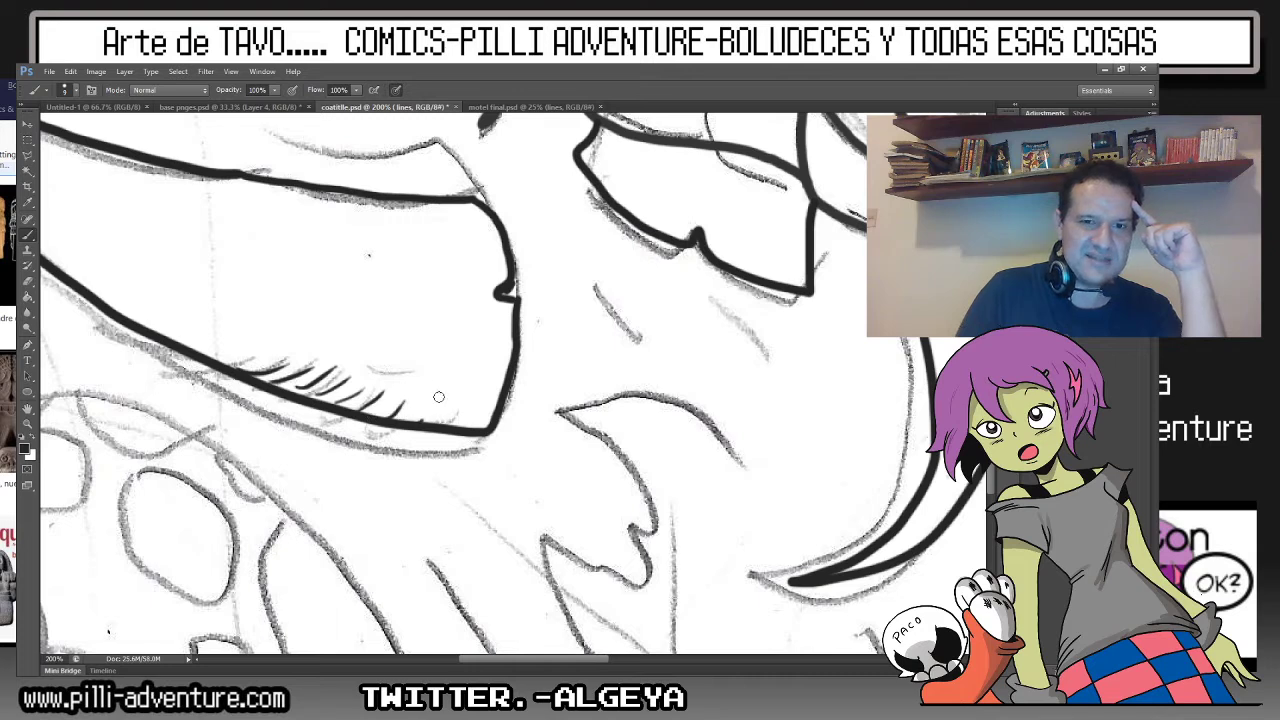
pyautogui.moveTo(477, 427); pyautogui.dragTo(487, 405)
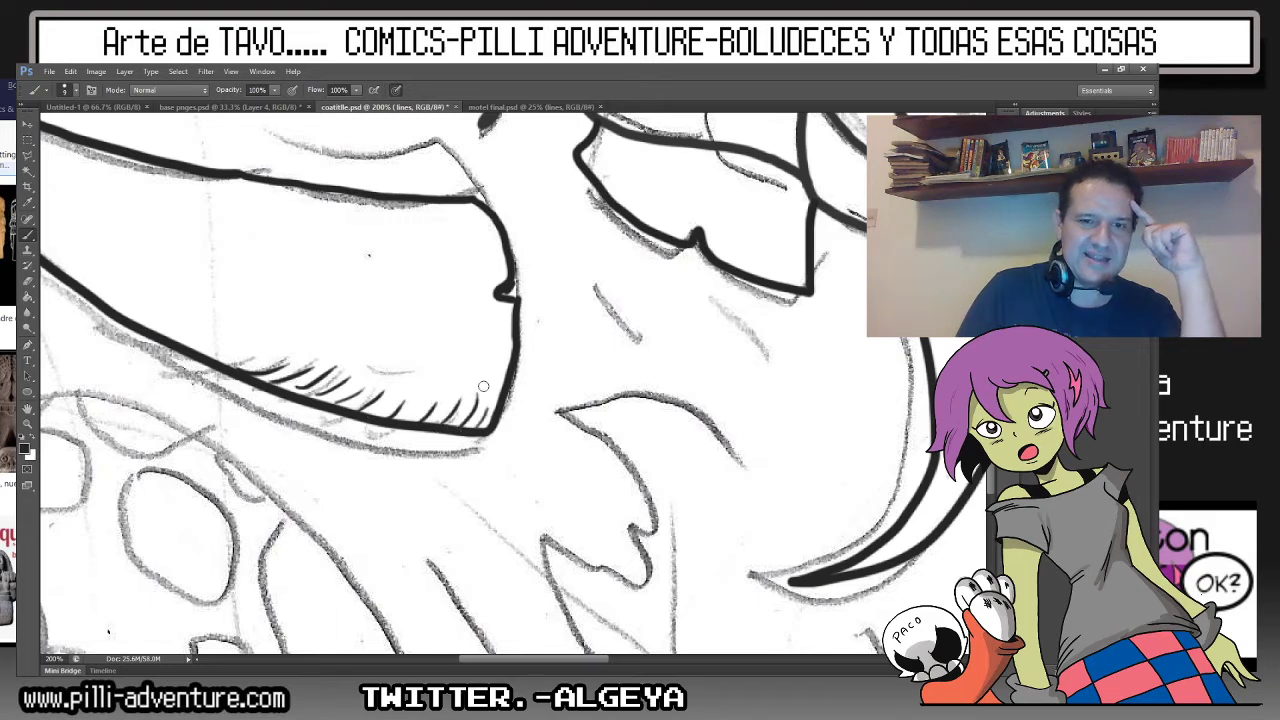
pyautogui.moveTo(145, 323); pyautogui.dragTo(244, 345)
pyautogui.moveTo(262, 370); pyautogui.dragTo(290, 356)
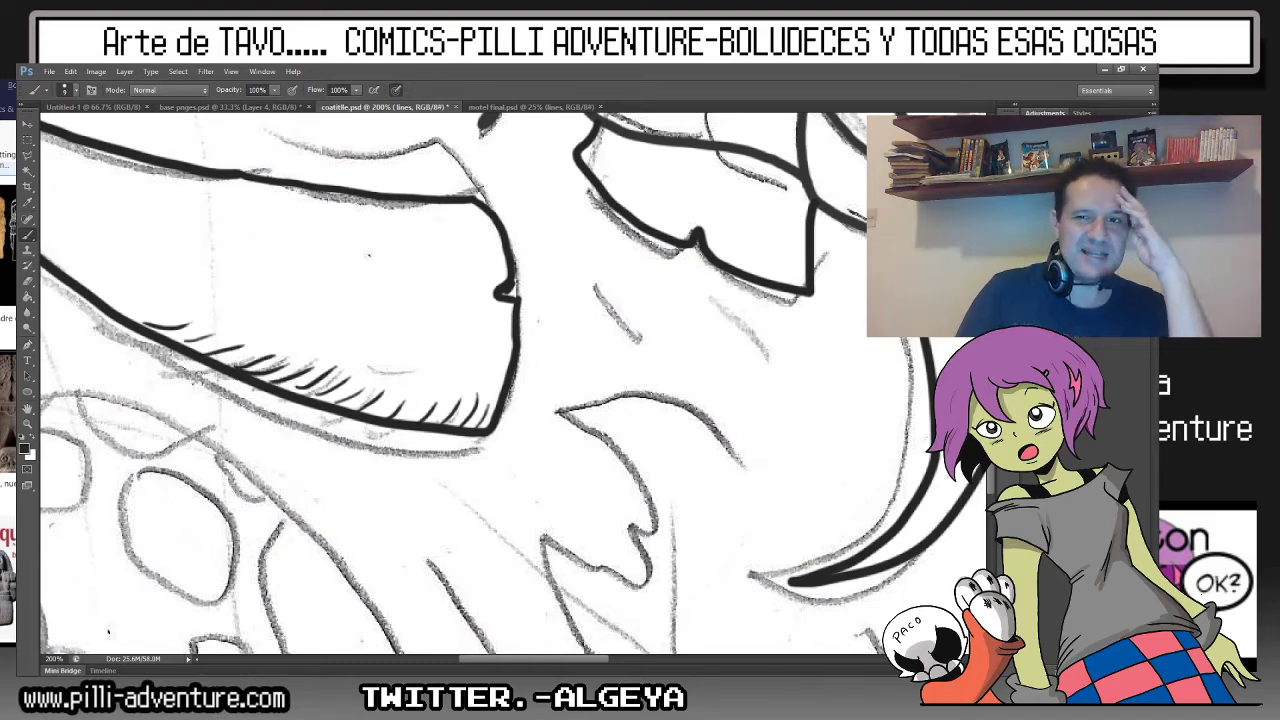
# Zoom in close on the woman's hair and neck and ink long lines along their contour.
pyautogui.hotkey('ctrl', '-')
pyautogui.hotkey('ctrl', '-')
pyautogui.hotkey('ctrl', '-')
pyautogui.hotkey('ctrl', '-')
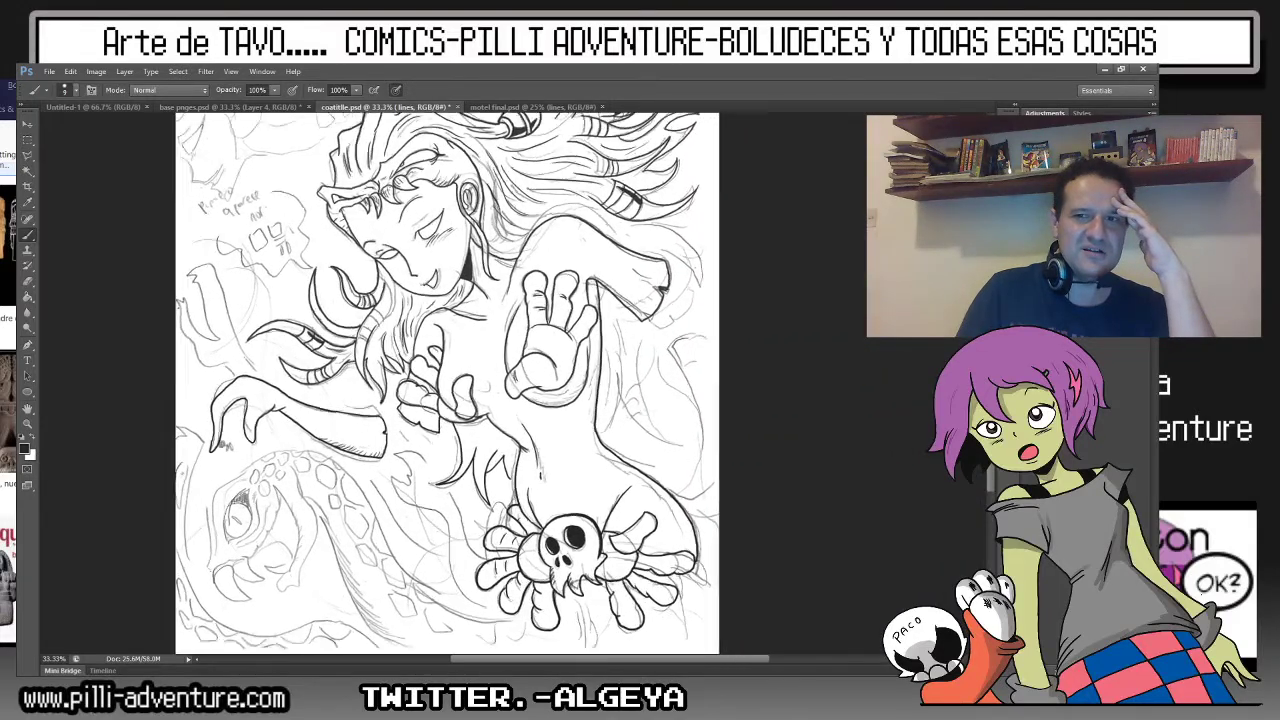
pyautogui.hotkey('ctrl', '+')
pyautogui.hotkey('ctrl', '+')
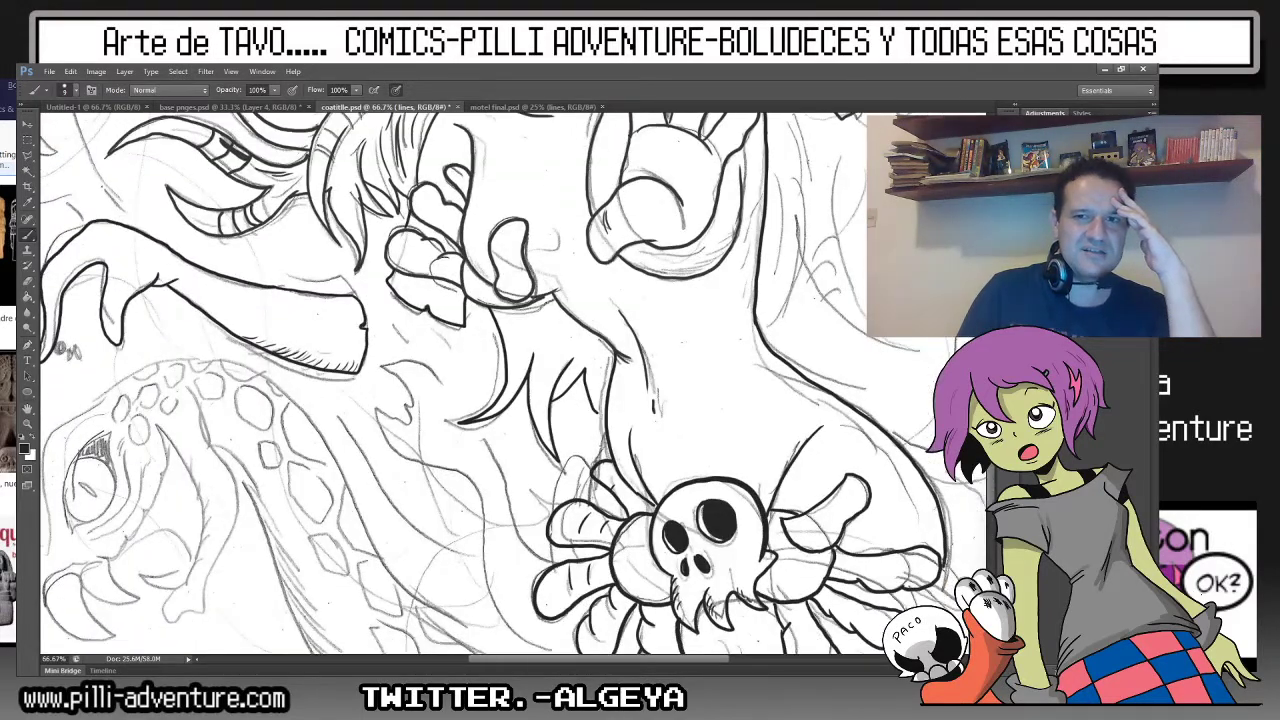
pyautogui.scroll(3, 558, 377)
pyautogui.scroll(3, 520, 340)
pyautogui.scroll(3, 500, 320)
pyautogui.scroll(3, 481, 303)
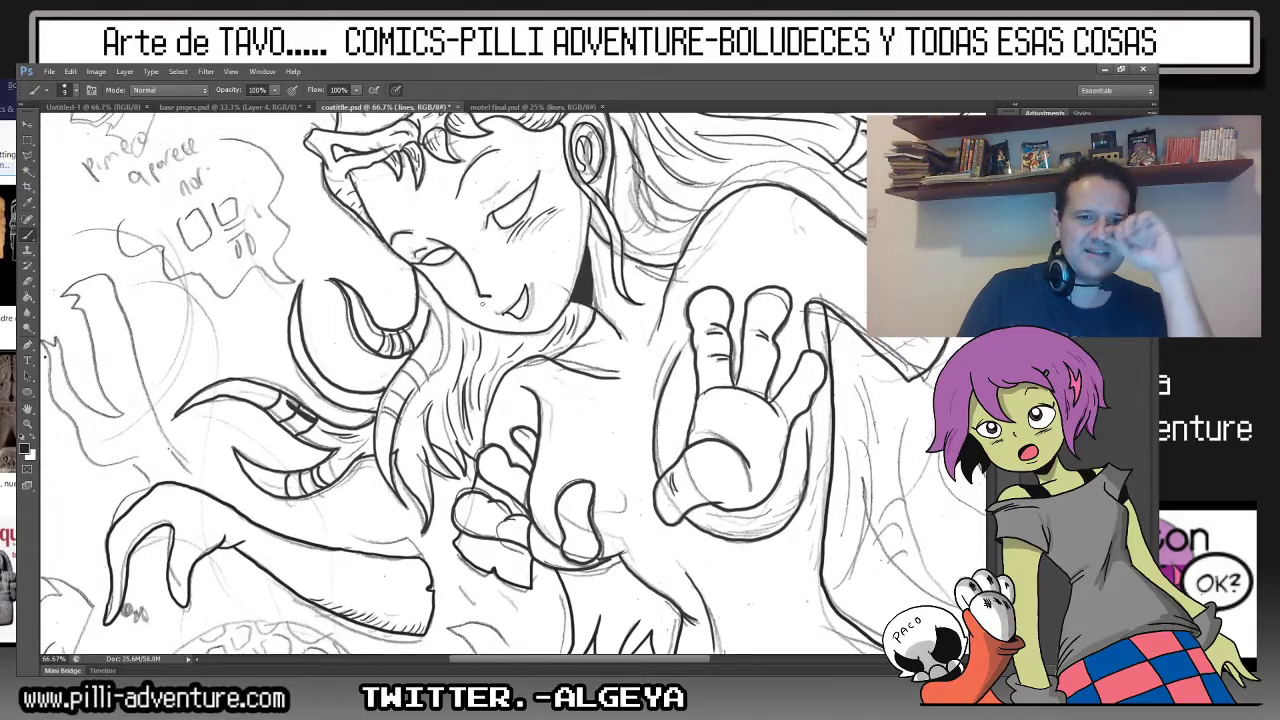
pyautogui.hotkey('ctrl', '+')
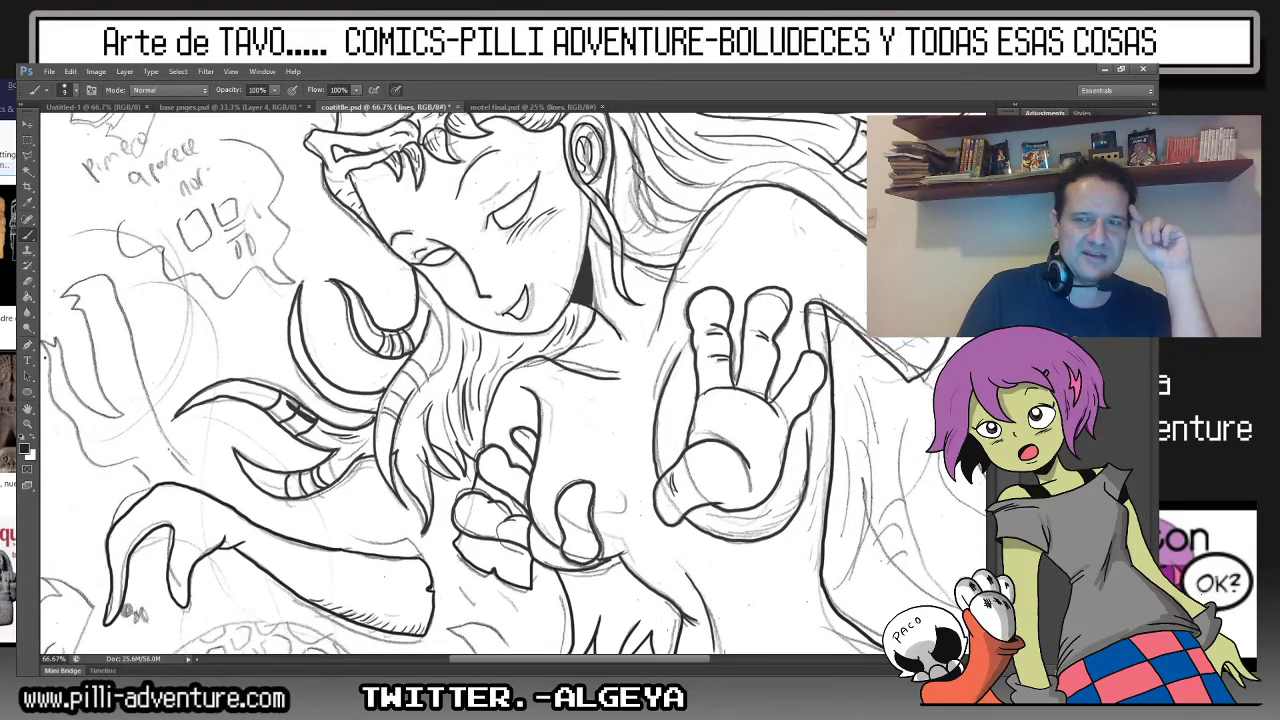
pyautogui.hotkey('ctrl', '+')
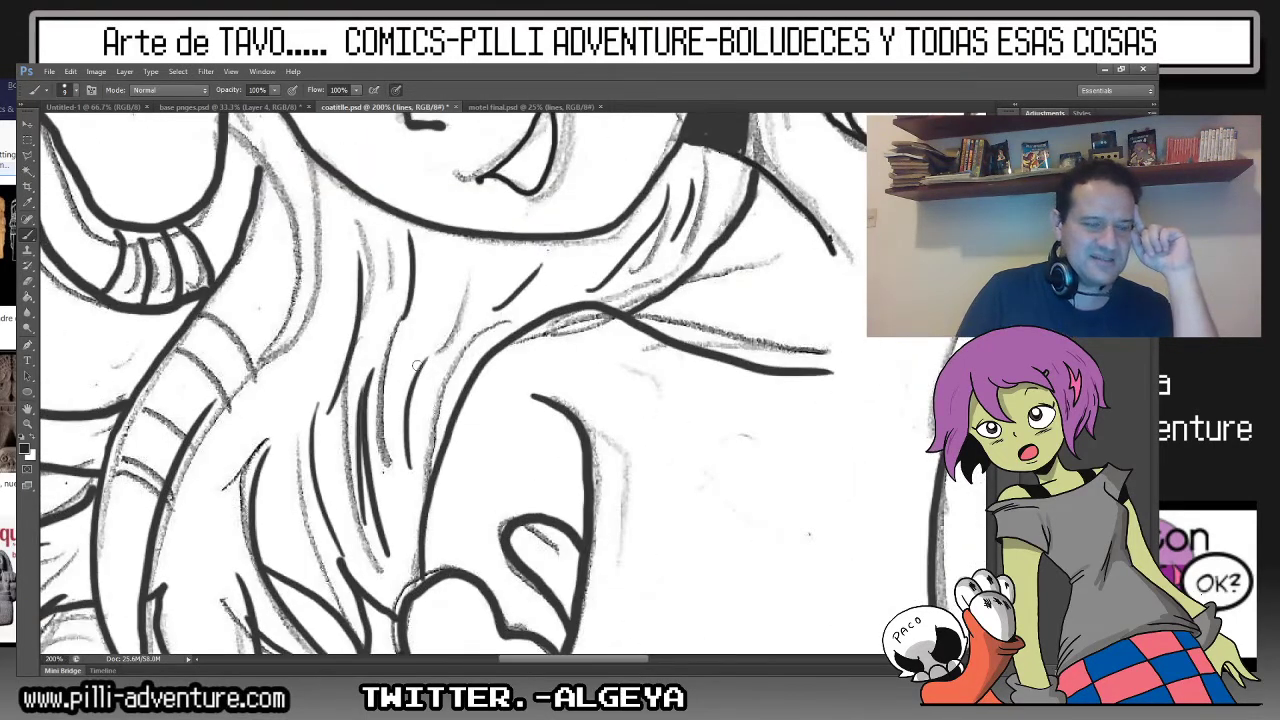
pyautogui.moveTo(258, 166)
pyautogui.mouseDown()
pyautogui.moveTo(265, 395)
pyautogui.moveTo(322, 213)
pyautogui.mouseUp()
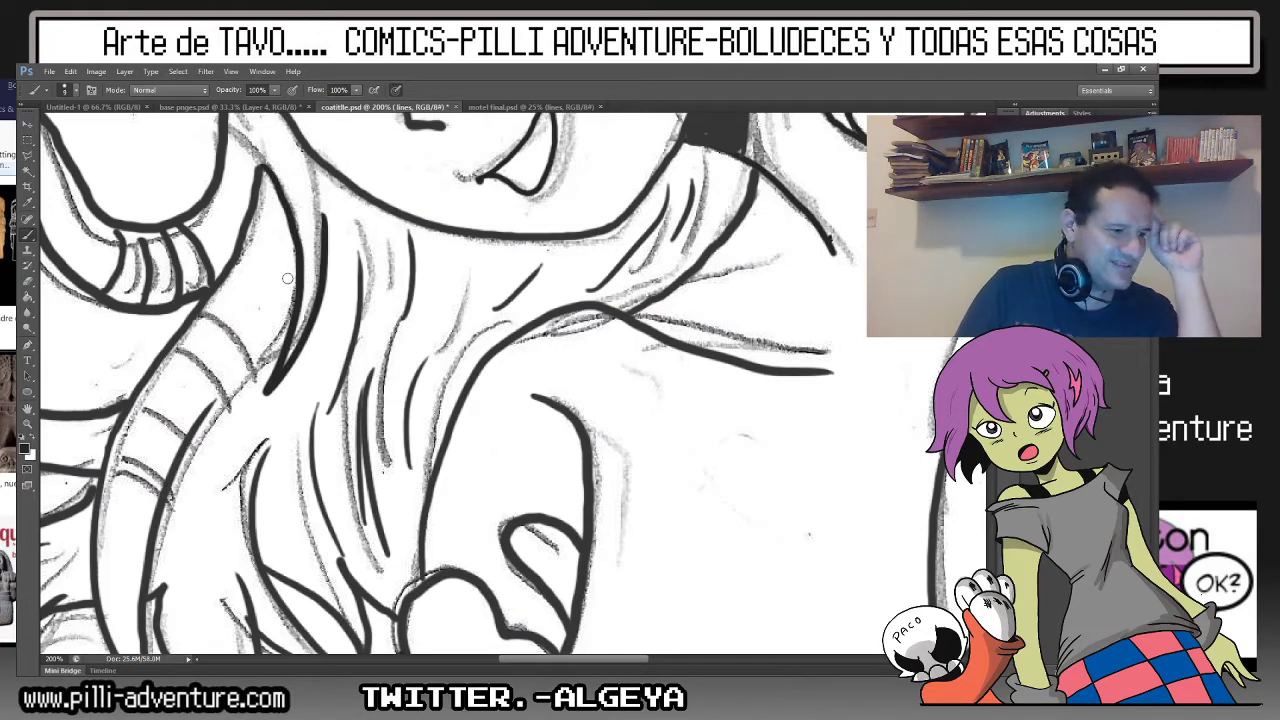
# Zoom out to review the whole inked page.
pyautogui.hotkey('ctrl', '-')
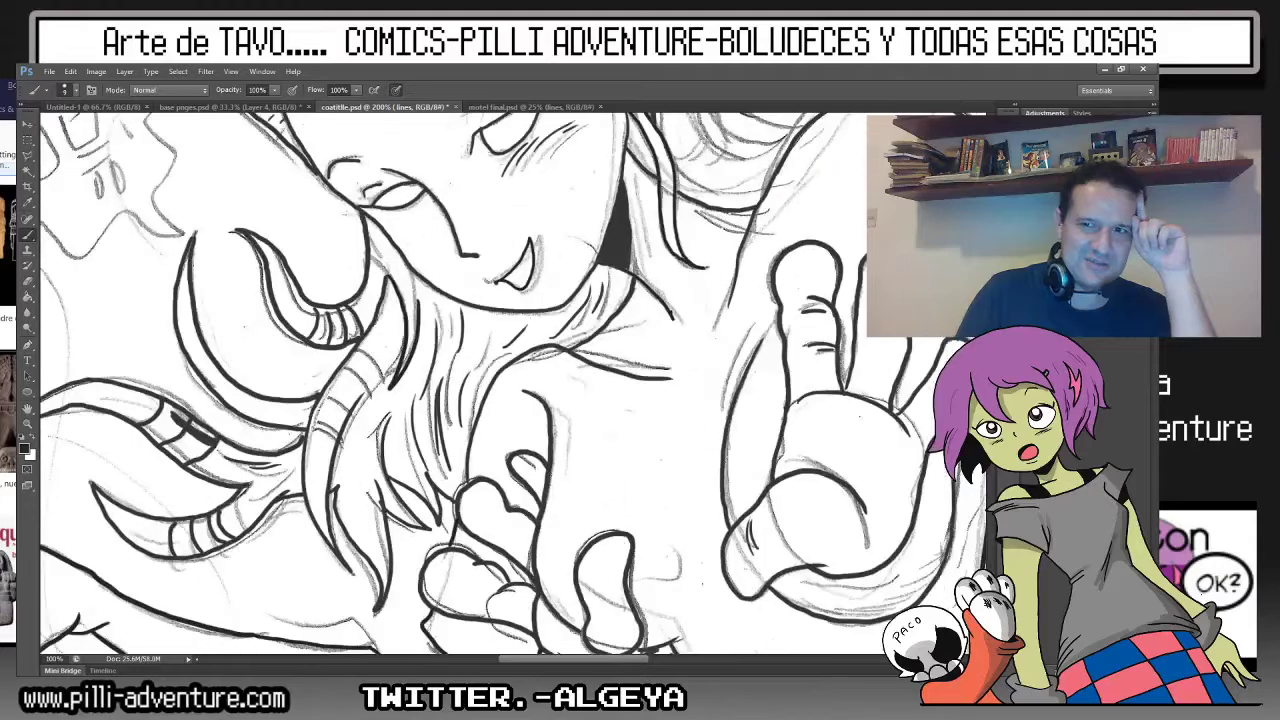
pyautogui.hotkey('ctrl', '-')
pyautogui.hotkey('ctrl', '-')
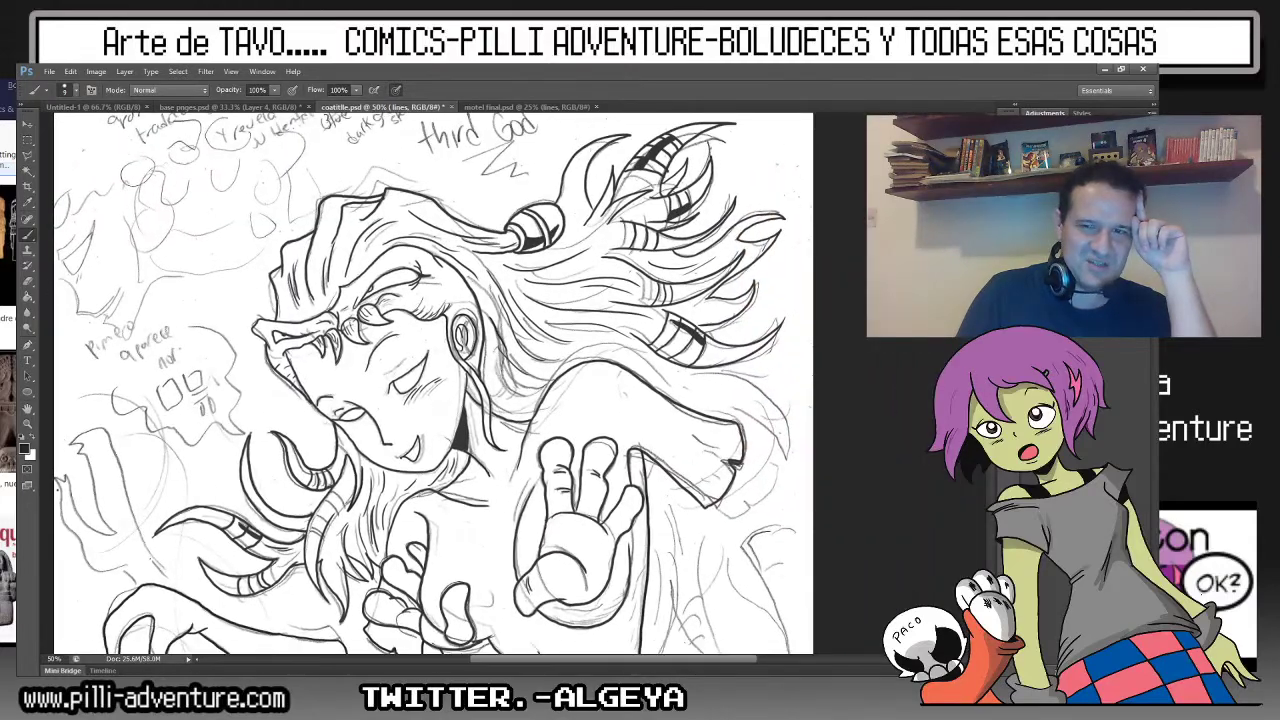
pyautogui.hotkey('ctrl', '+')
pyautogui.hotkey('ctrl', '-')
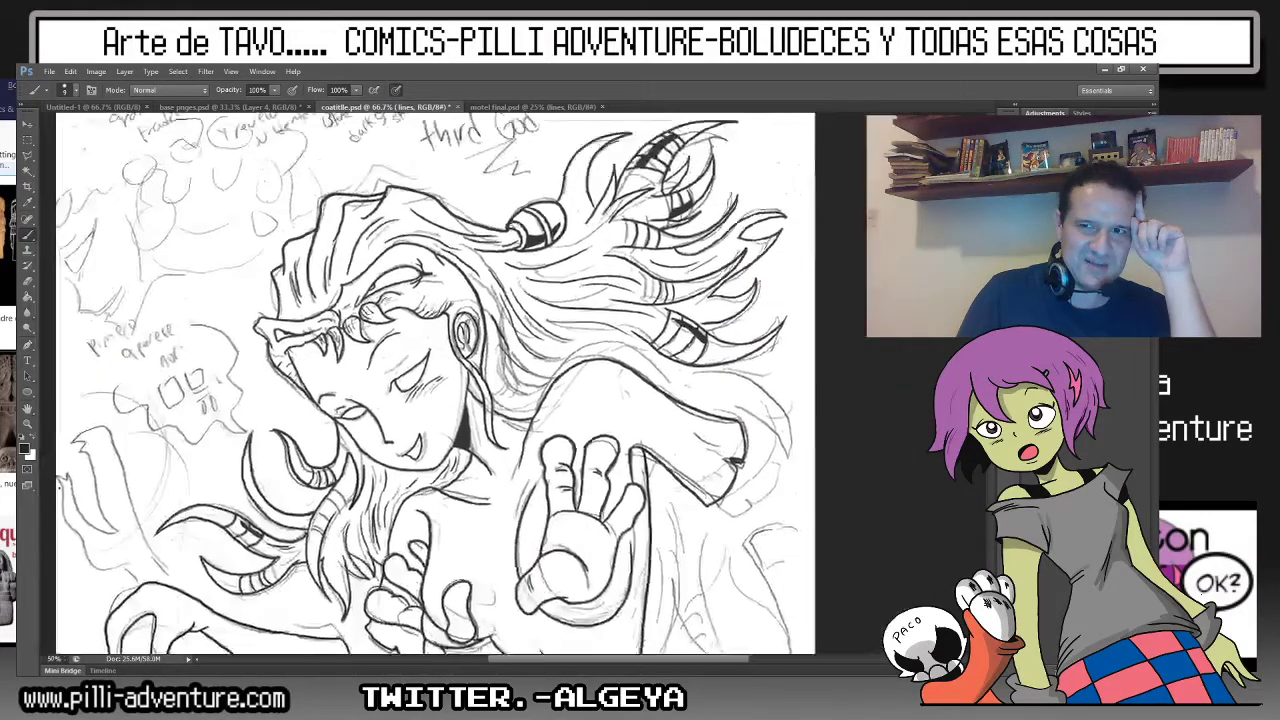
pyautogui.hotkey('ctrl', '-')
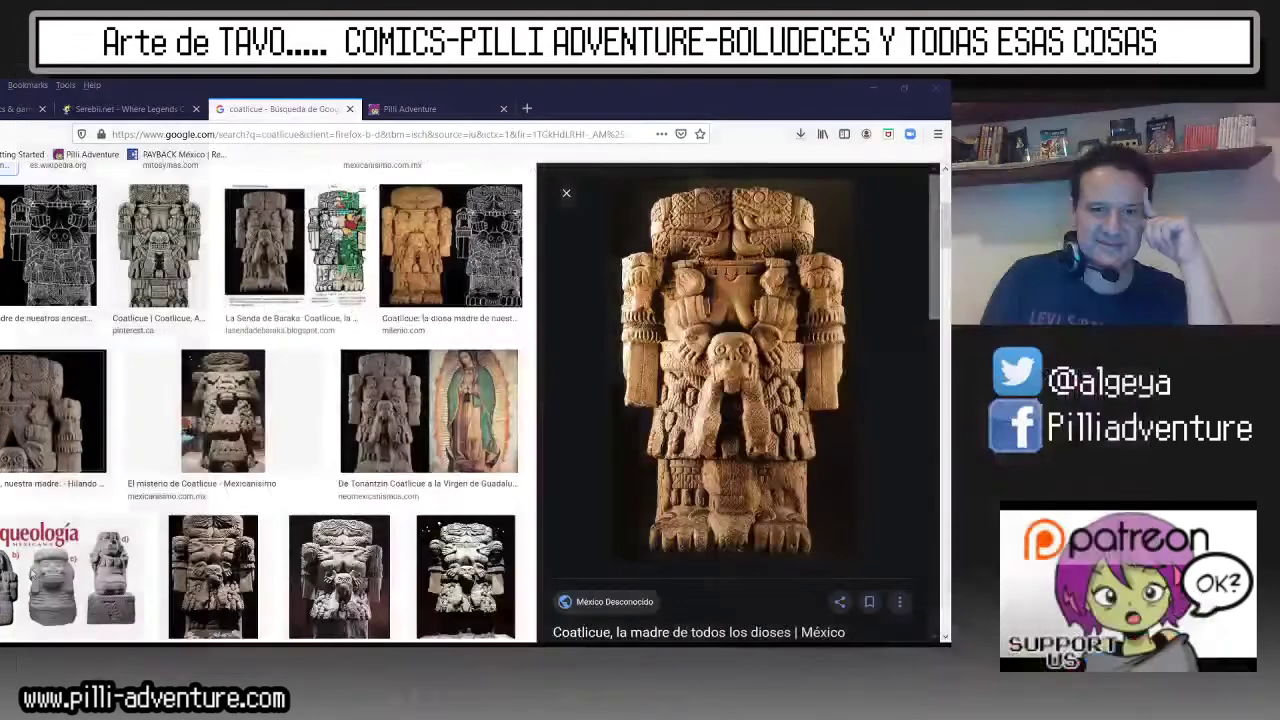
# In a new tab, search Google for 'crunchy', choose crunchyroll, and open the sponsored Crunchyroll result.
pyautogui.click(528, 110)
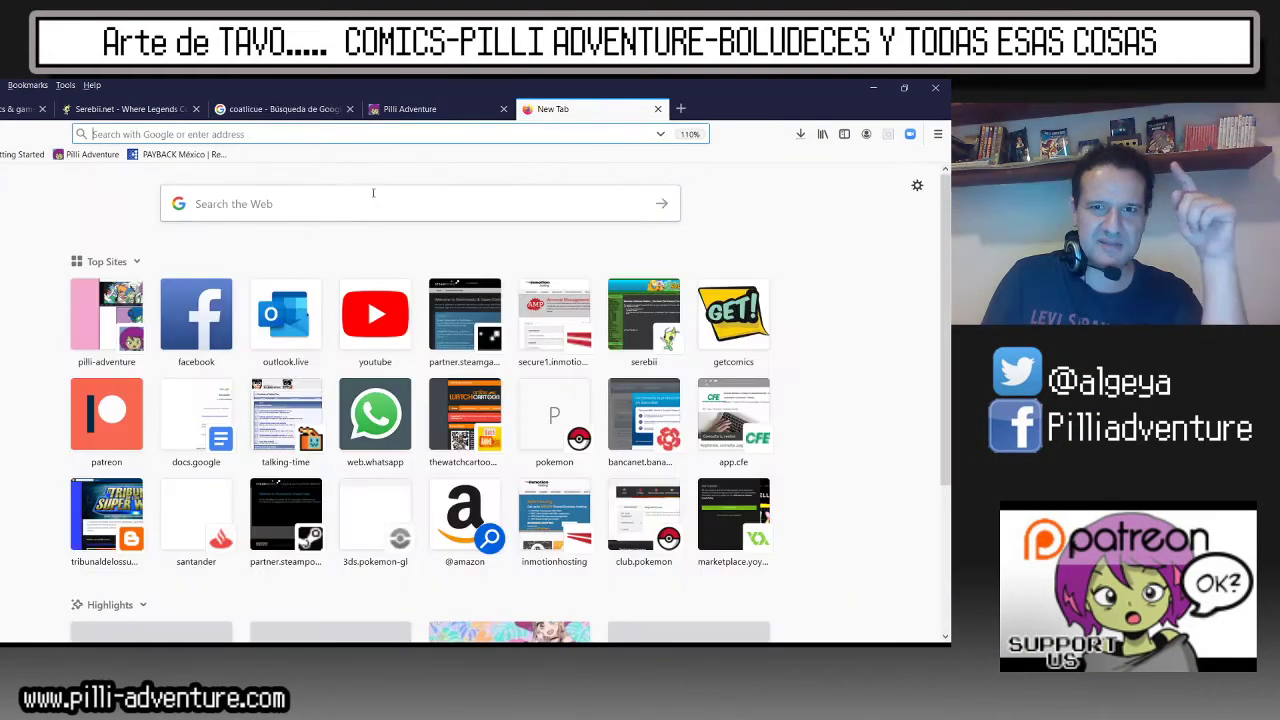
pyautogui.click(337, 200)
pyautogui.write('cru')
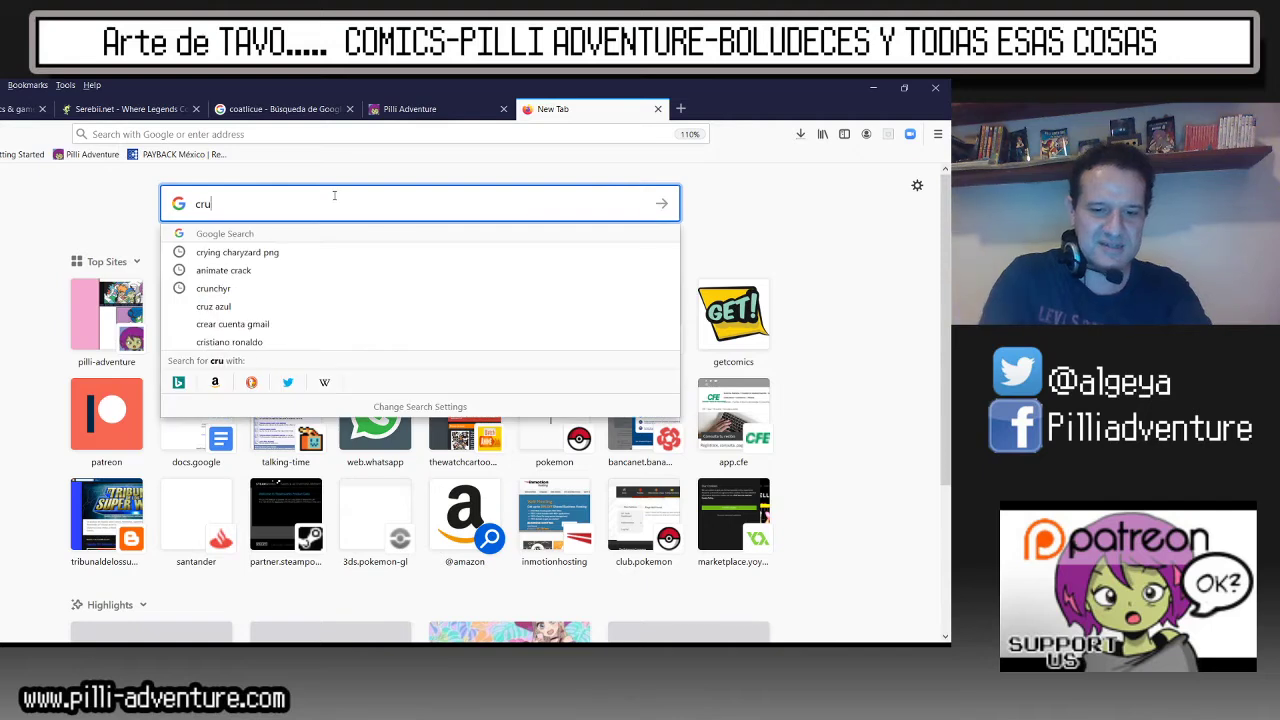
pyautogui.write('nchy')
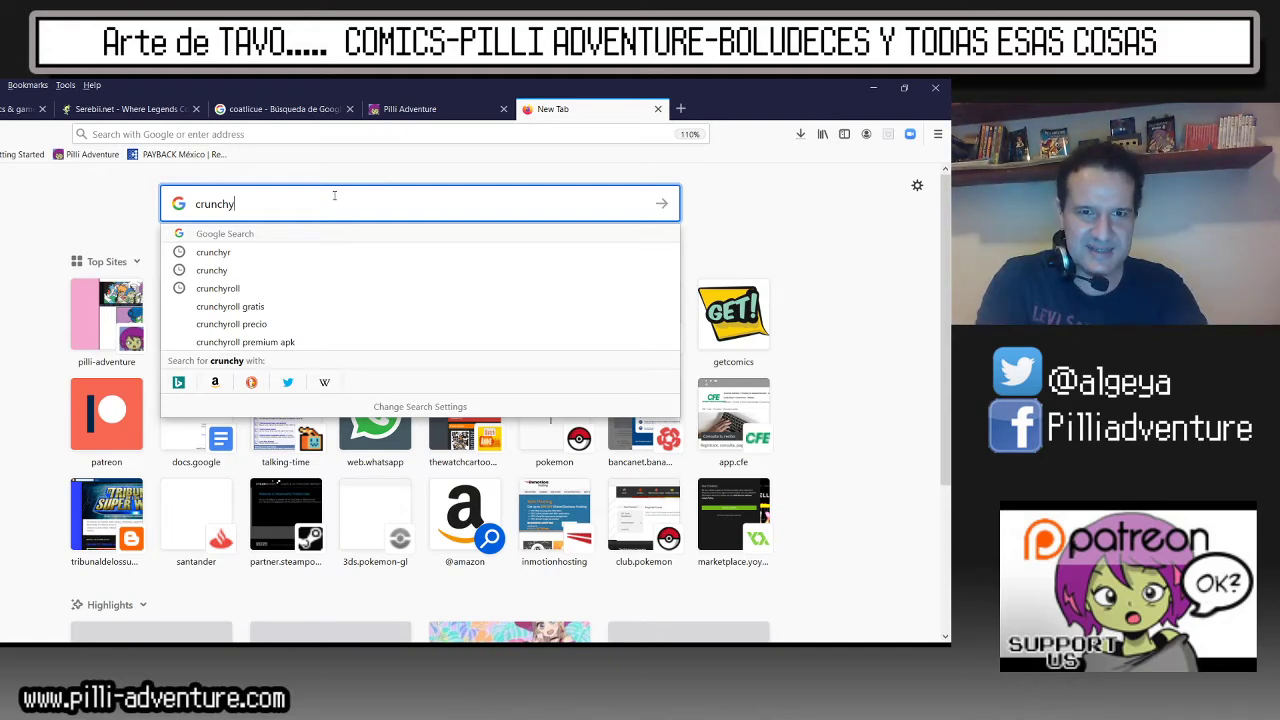
pyautogui.click(283, 287)
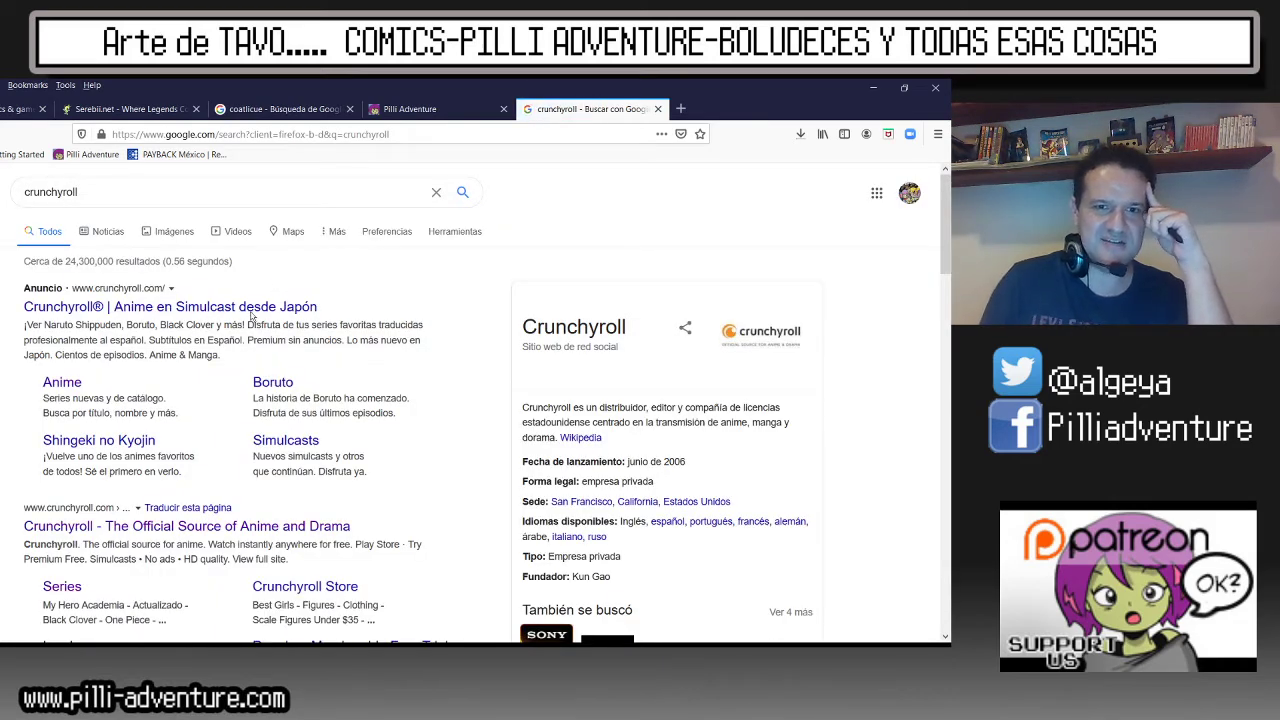
pyautogui.click(250, 315)
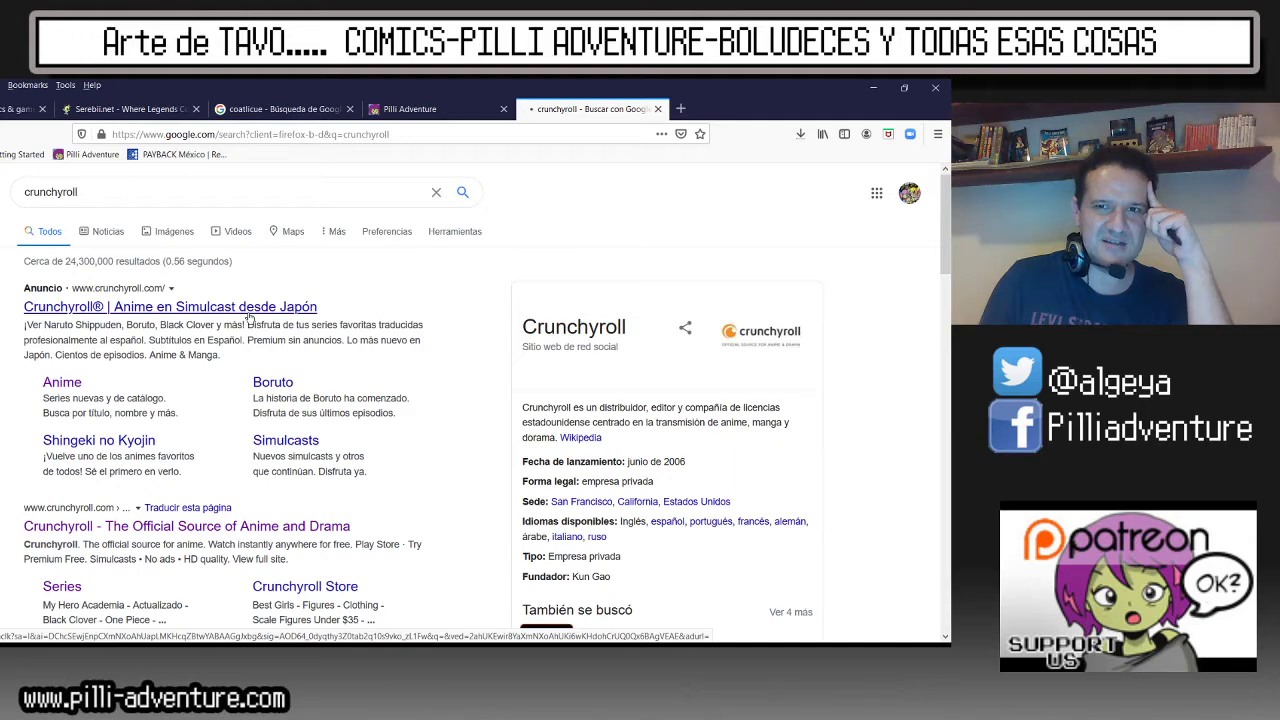
pyautogui.click(249, 316)
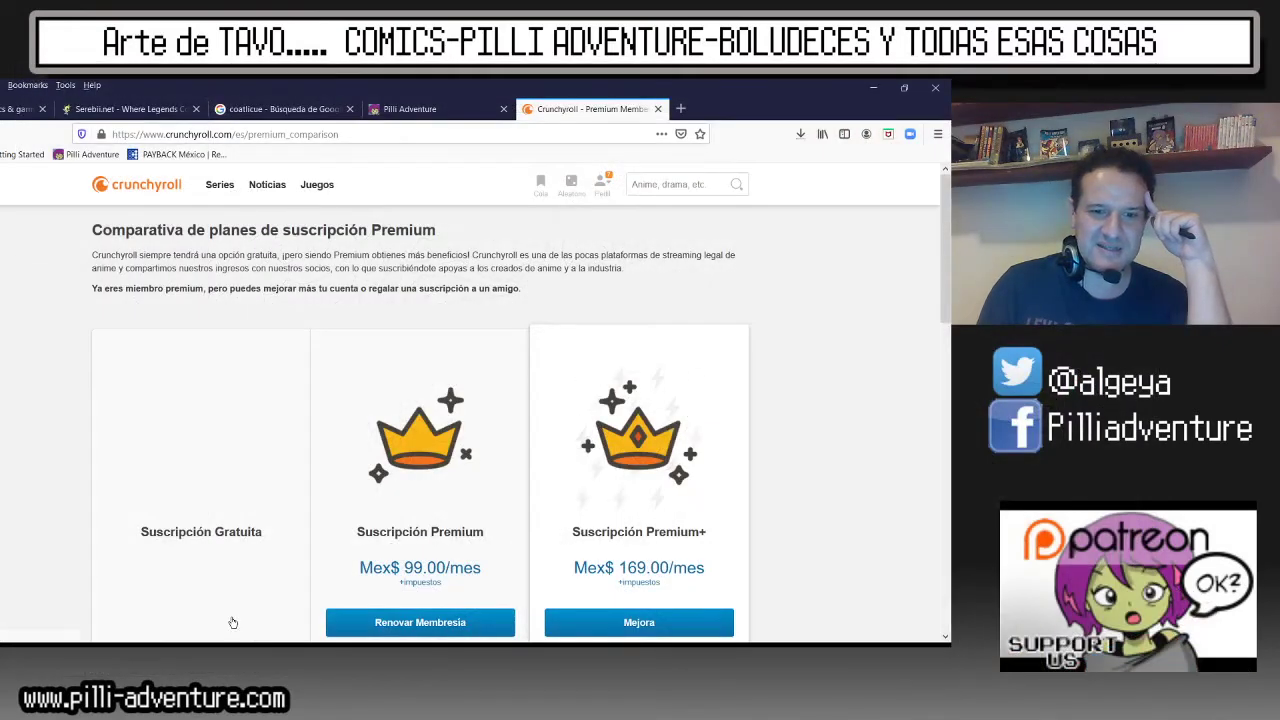
# Open the Guest Passes page from the account profile menu.
pyautogui.scroll(-1, 309, 370)
pyautogui.scroll(1, 309, 370)
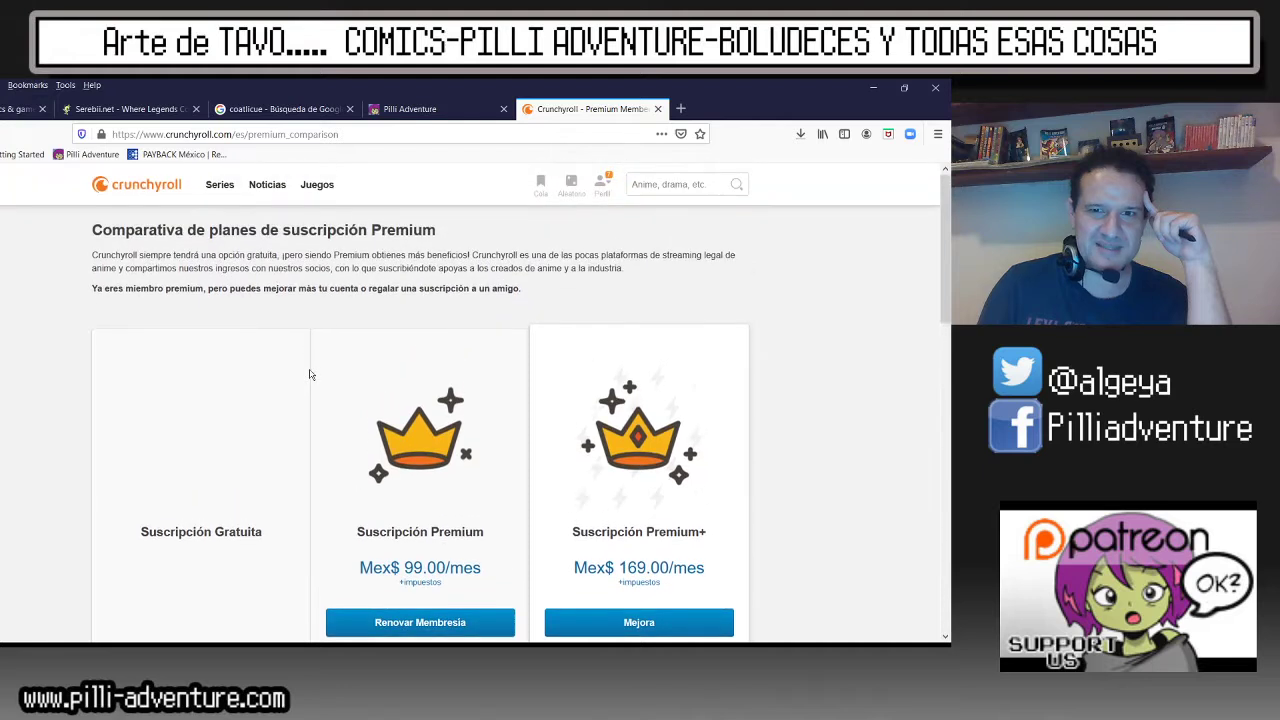
pyautogui.click(604, 188)
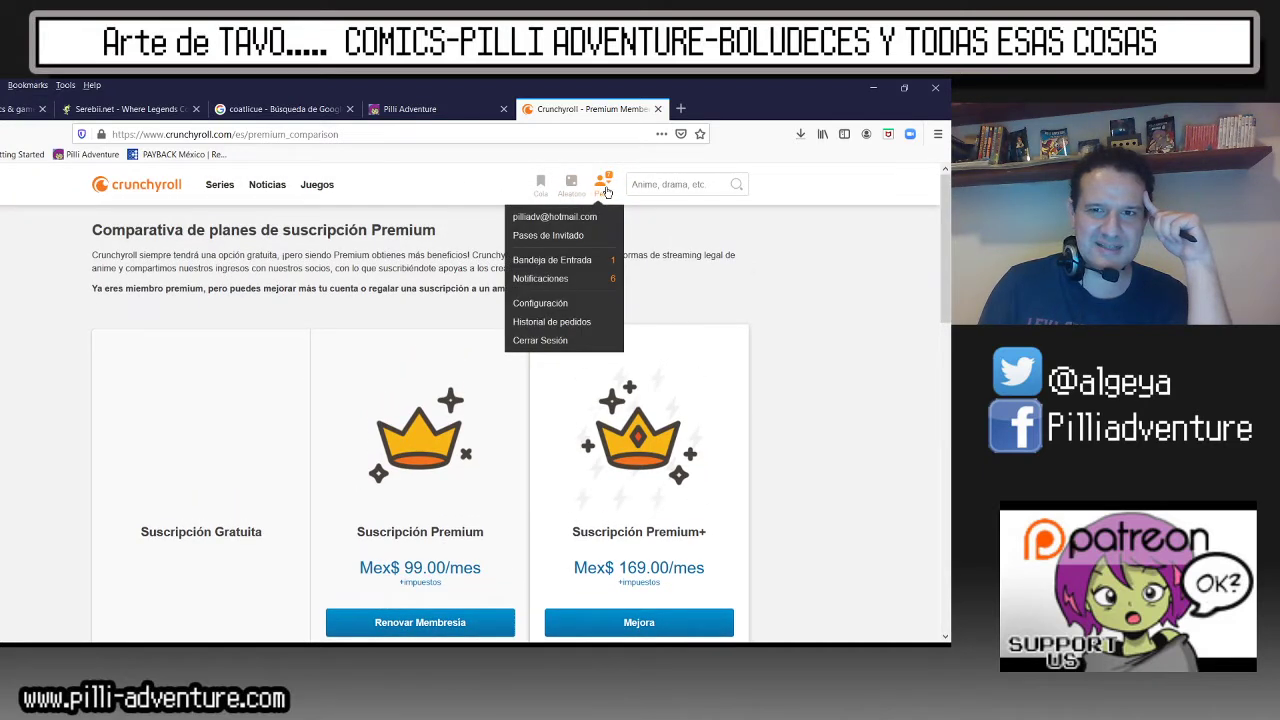
pyautogui.click(551, 237)
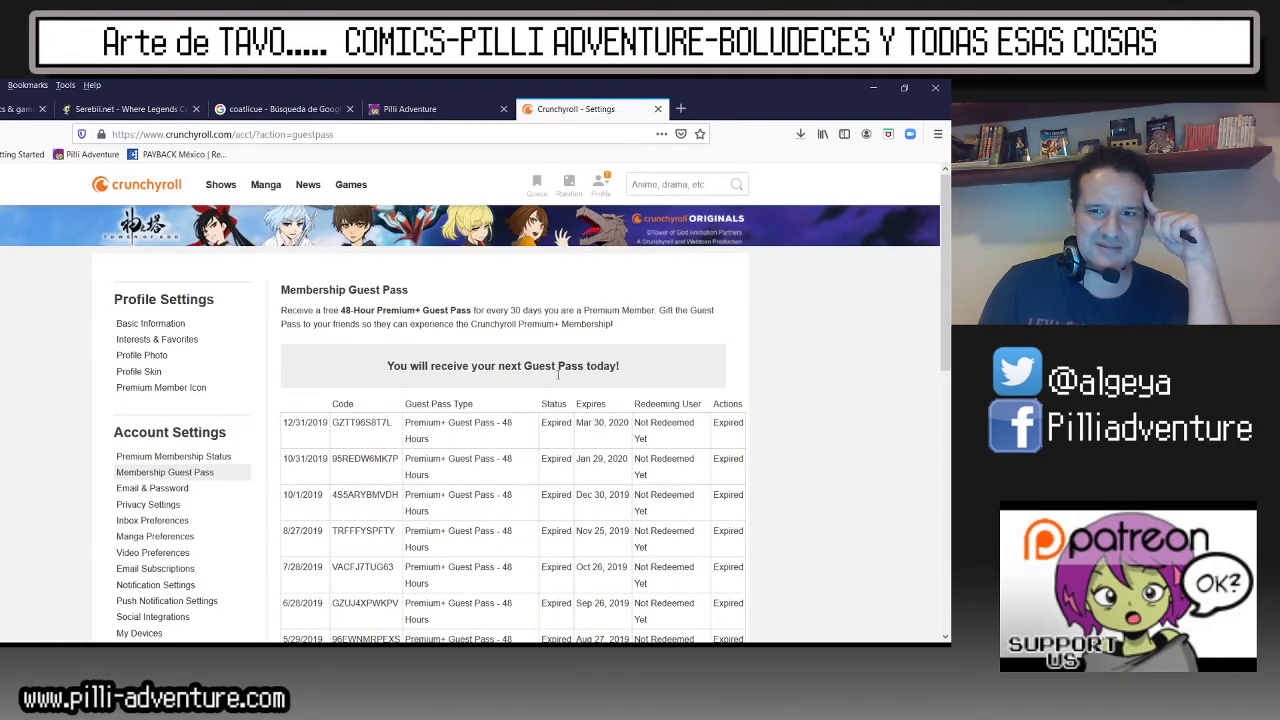
# Scroll through the Guest Pass table and select the text of its first two rows.
pyautogui.scroll(-2, 546, 395)
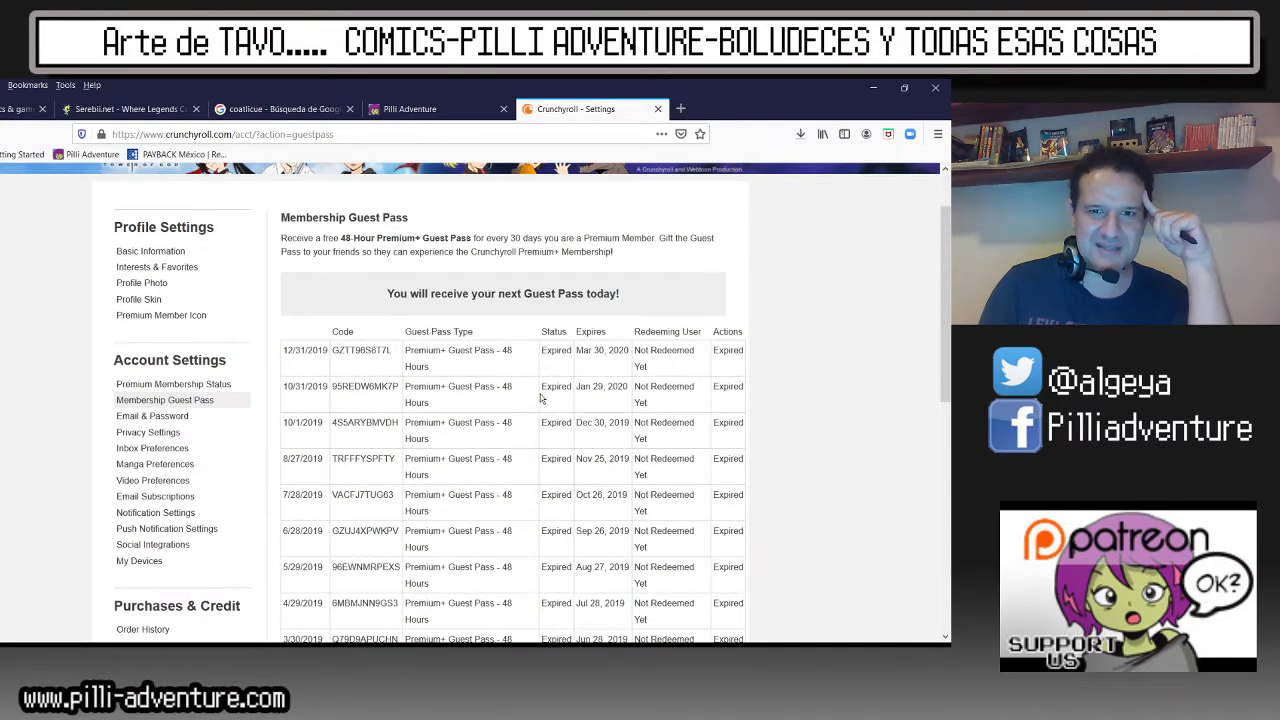
pyautogui.scroll(-2, 539, 398)
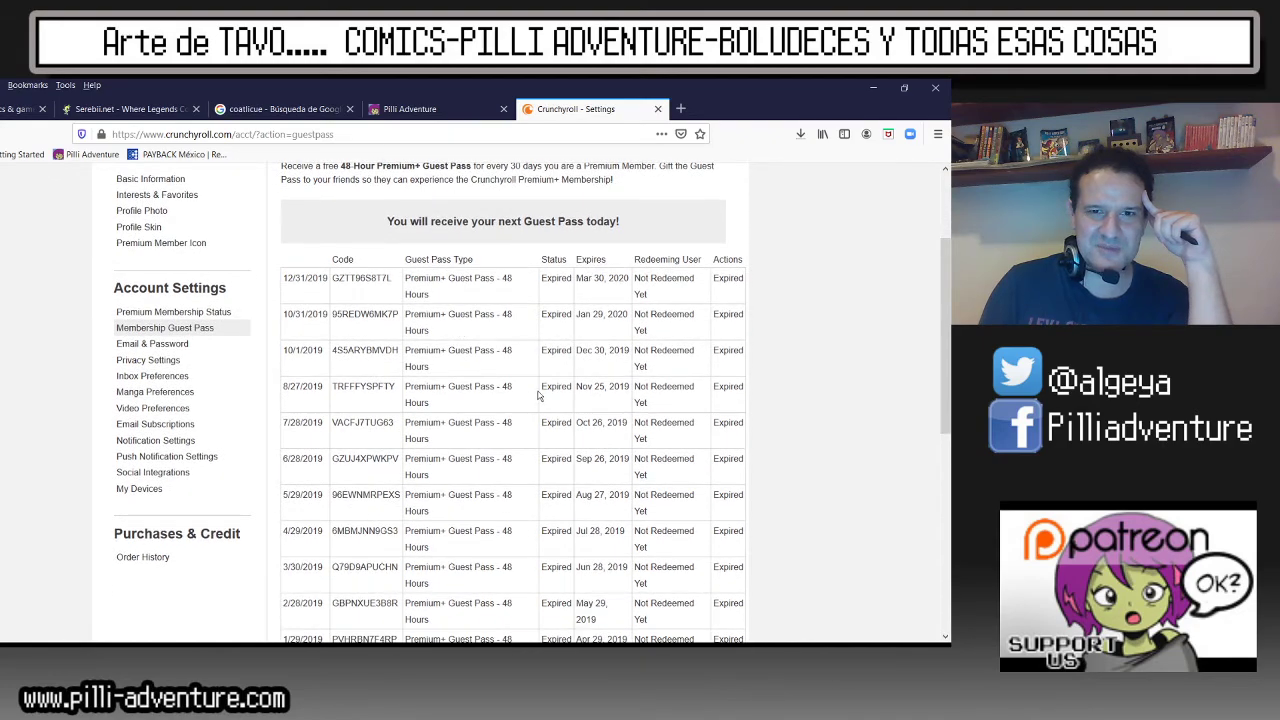
pyautogui.scroll(-4, 537, 396)
pyautogui.scroll(4, 535, 385)
pyautogui.scroll(4, 535, 383)
pyautogui.scroll(-8, 535, 383)
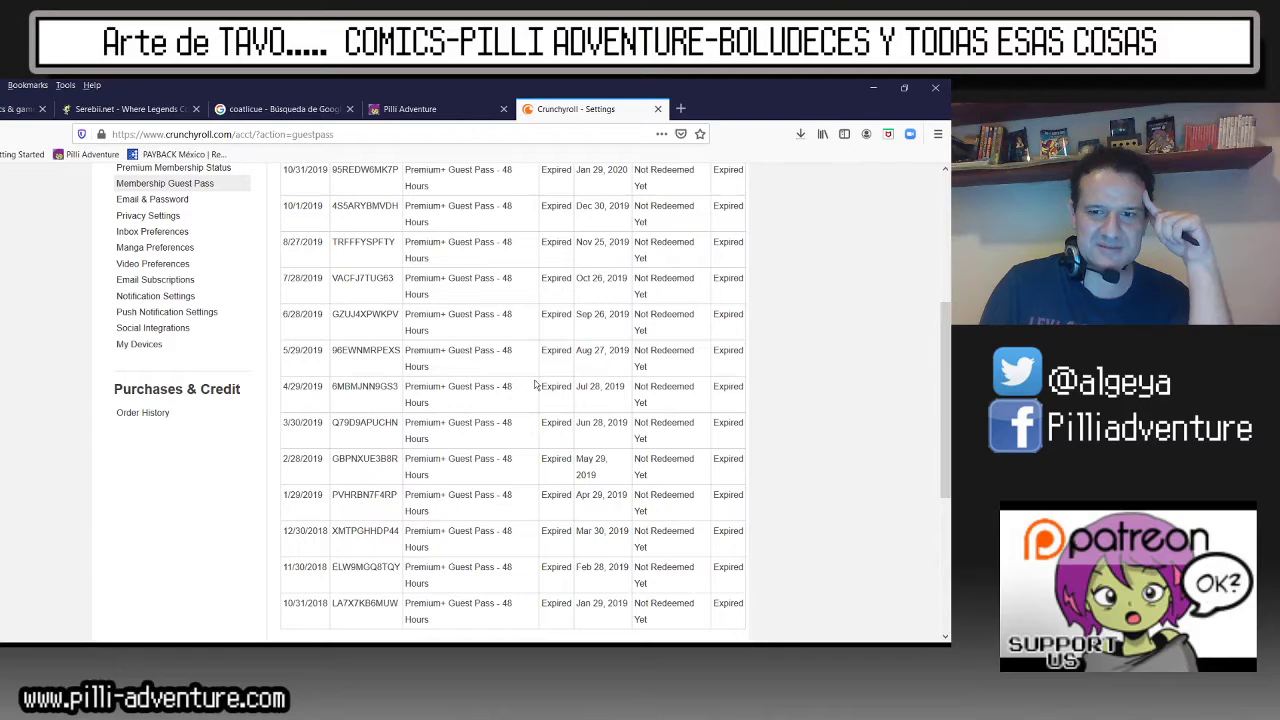
pyautogui.scroll(8, 534, 383)
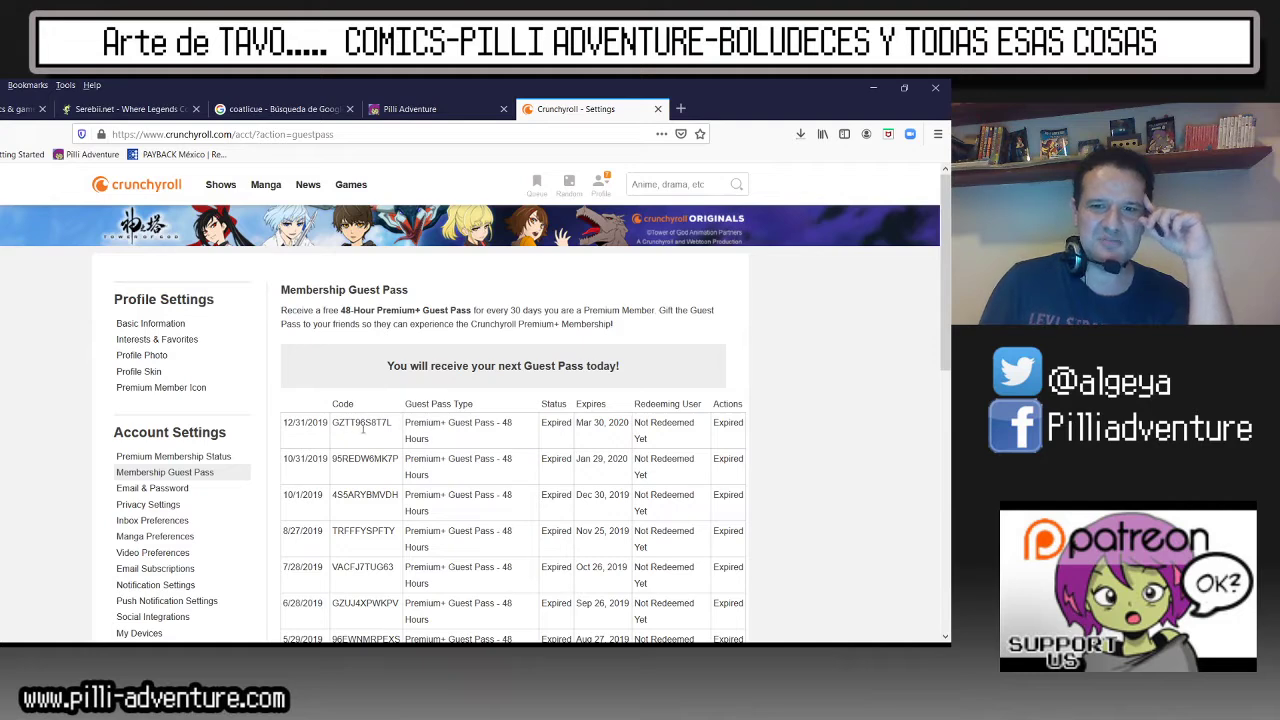
pyautogui.moveTo(353, 423); pyautogui.dragTo(521, 460)
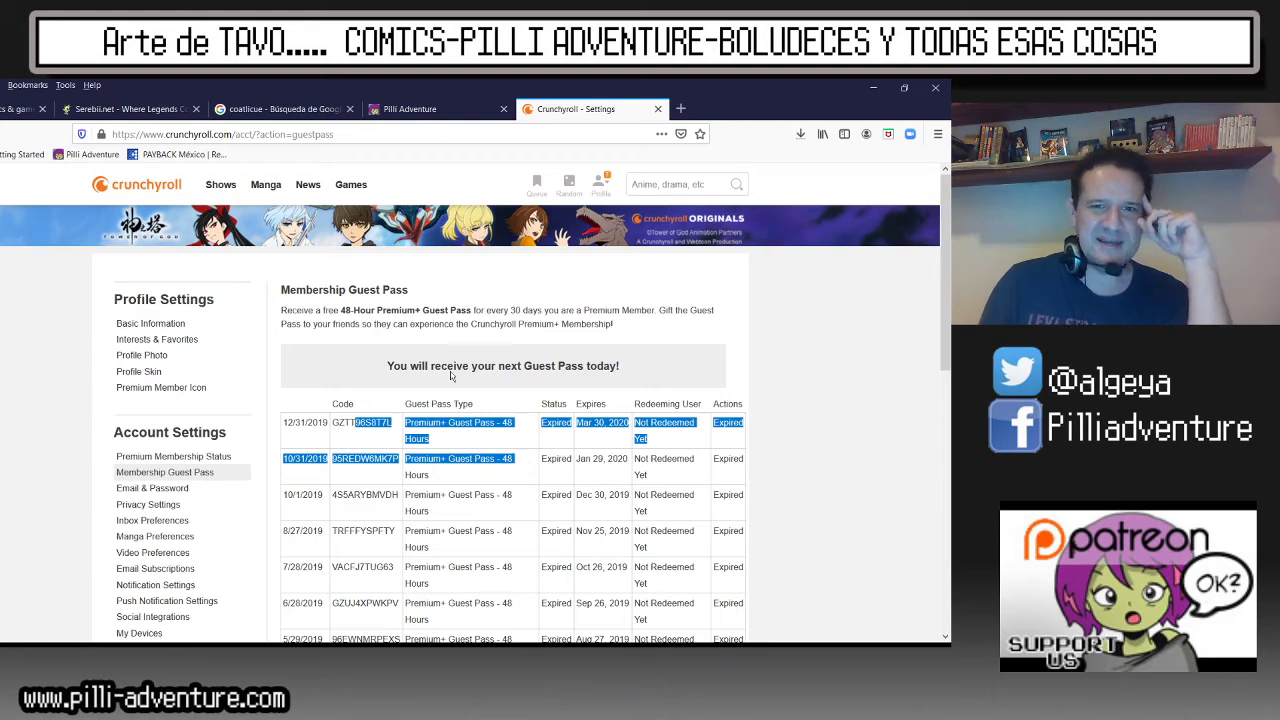
# Open the Shows listing and close the accidentally opened blank tab.
pyautogui.click(218, 184)
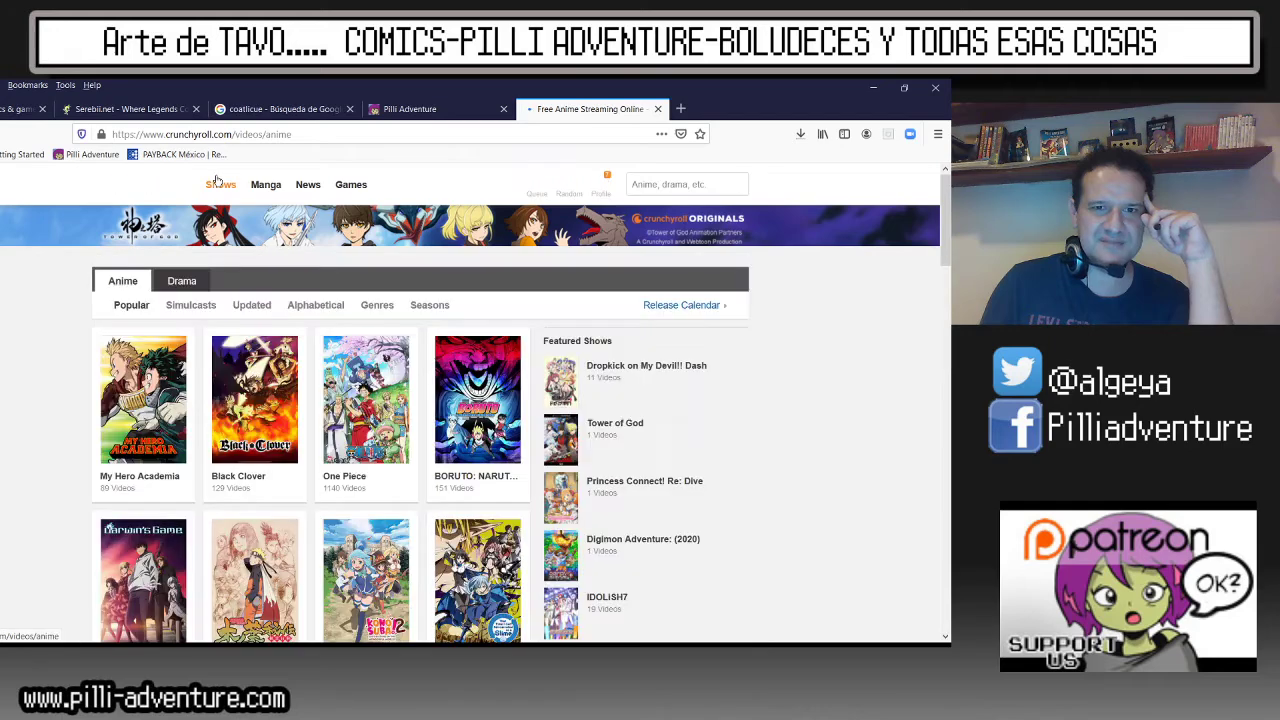
pyautogui.scroll(-2, 240, 240)
pyautogui.scroll(2, 250, 280)
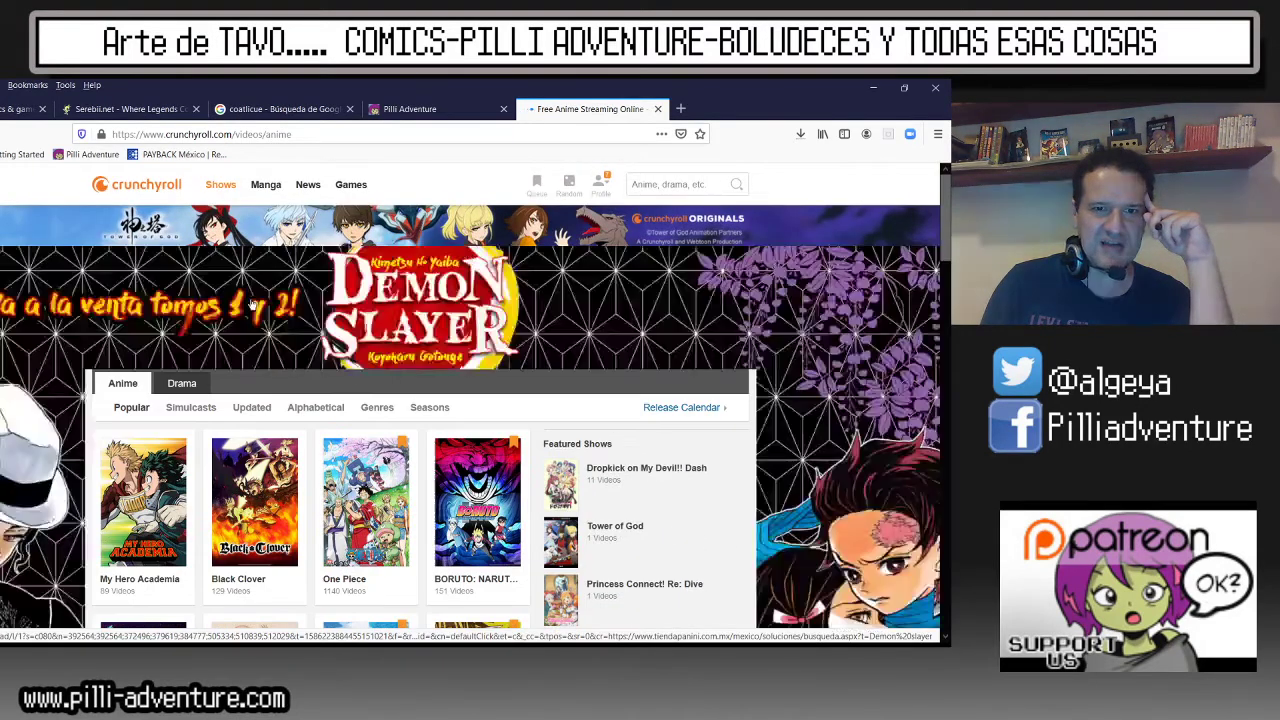
pyautogui.click(257, 296)
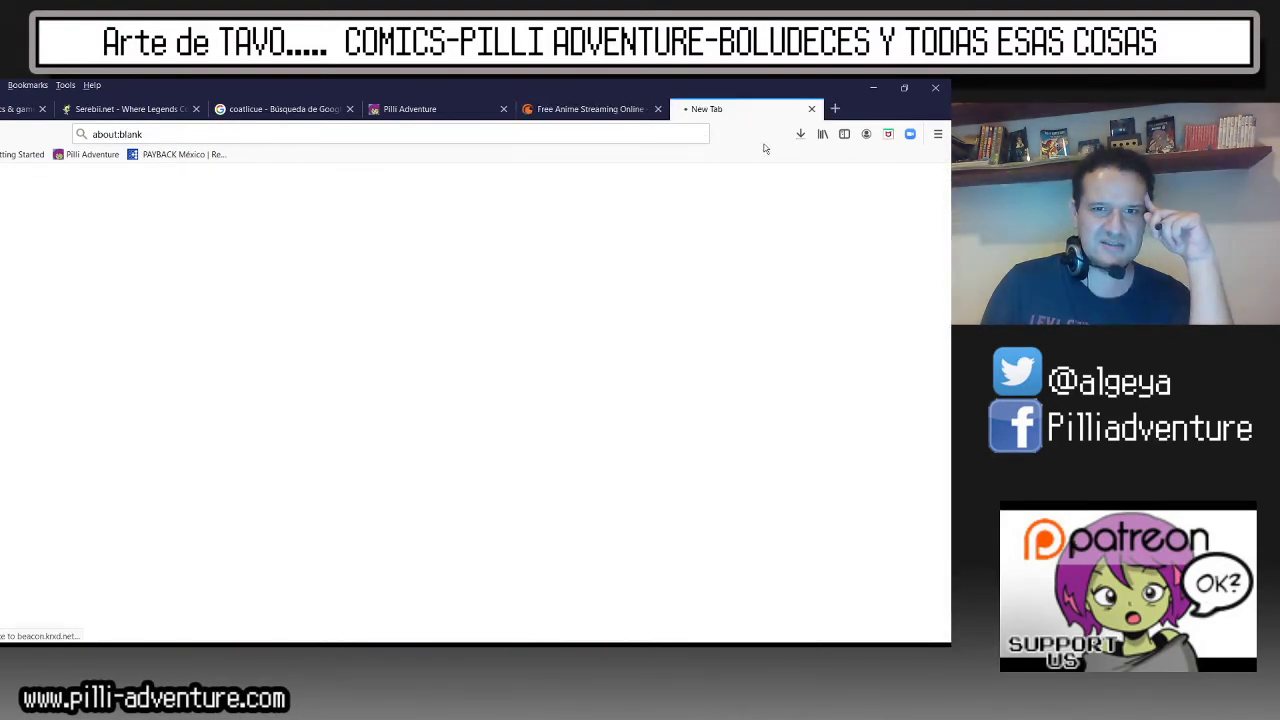
pyautogui.click(811, 110)
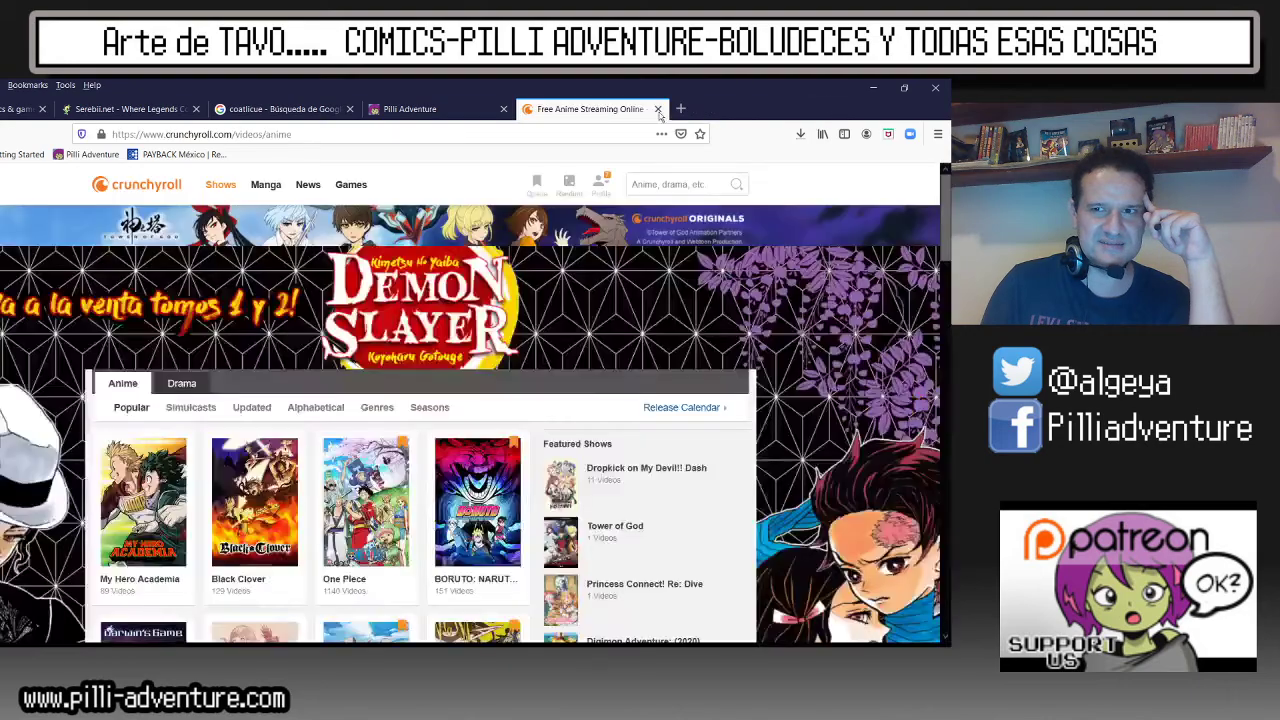
# Switch to the Updated list and scroll down through the shows.
pyautogui.click(256, 409)
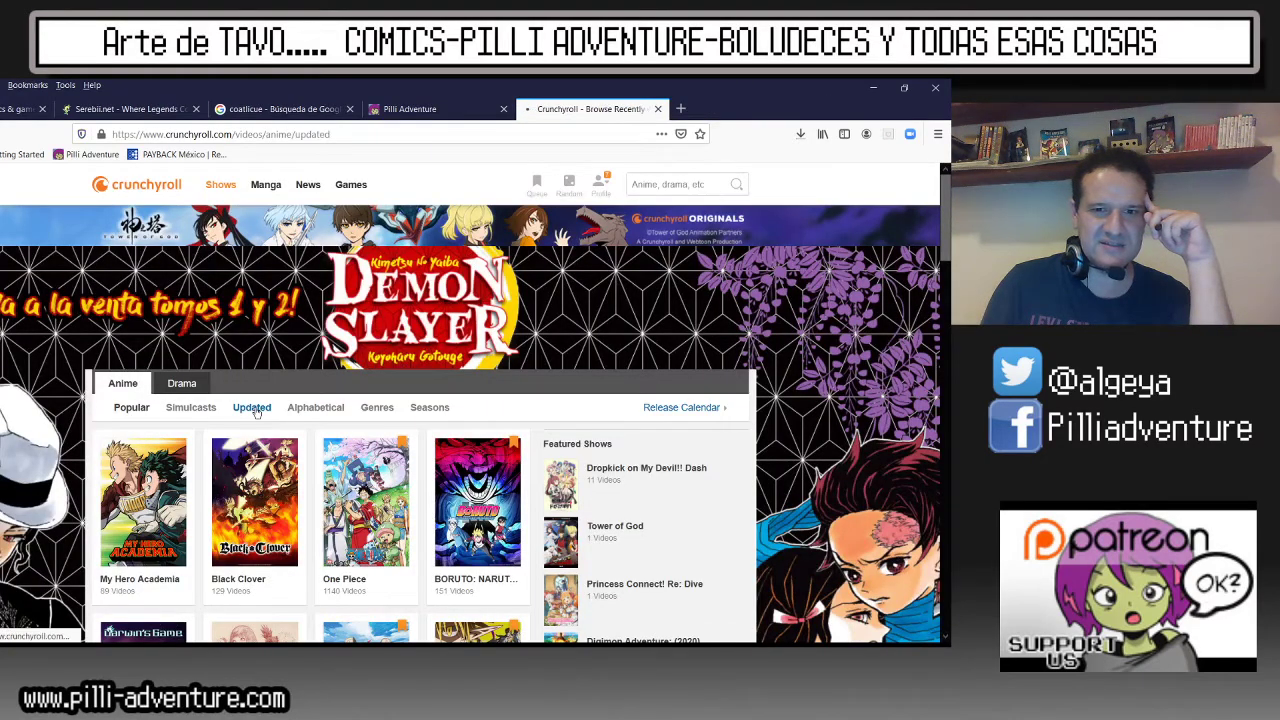
pyautogui.scroll(-1, 257, 410)
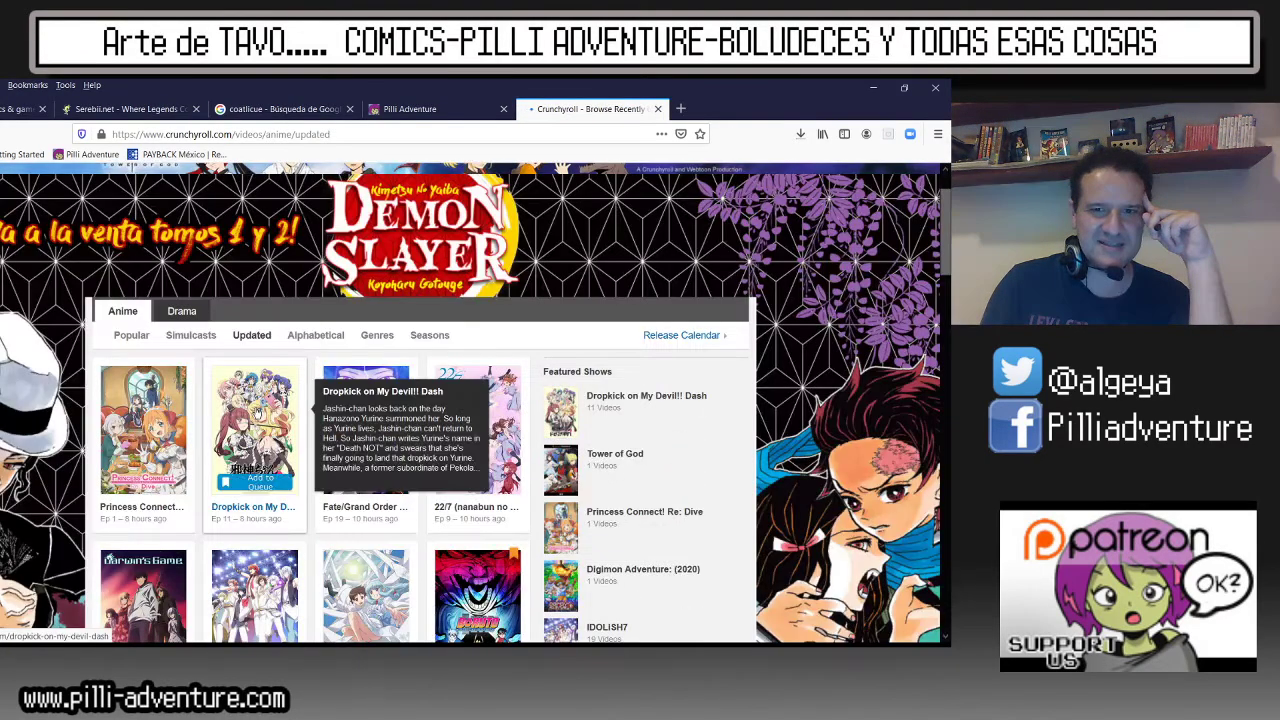
pyautogui.scroll(-2, 257, 410)
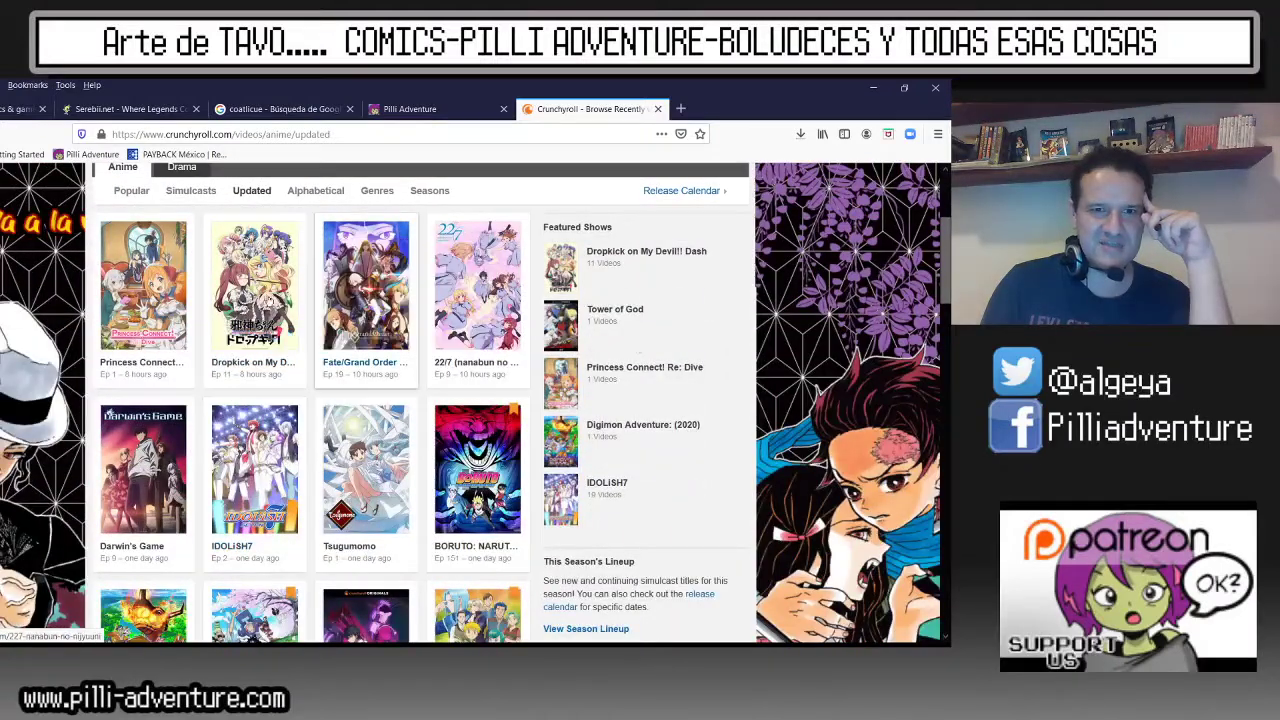
pyautogui.scroll(-2, 230, 445)
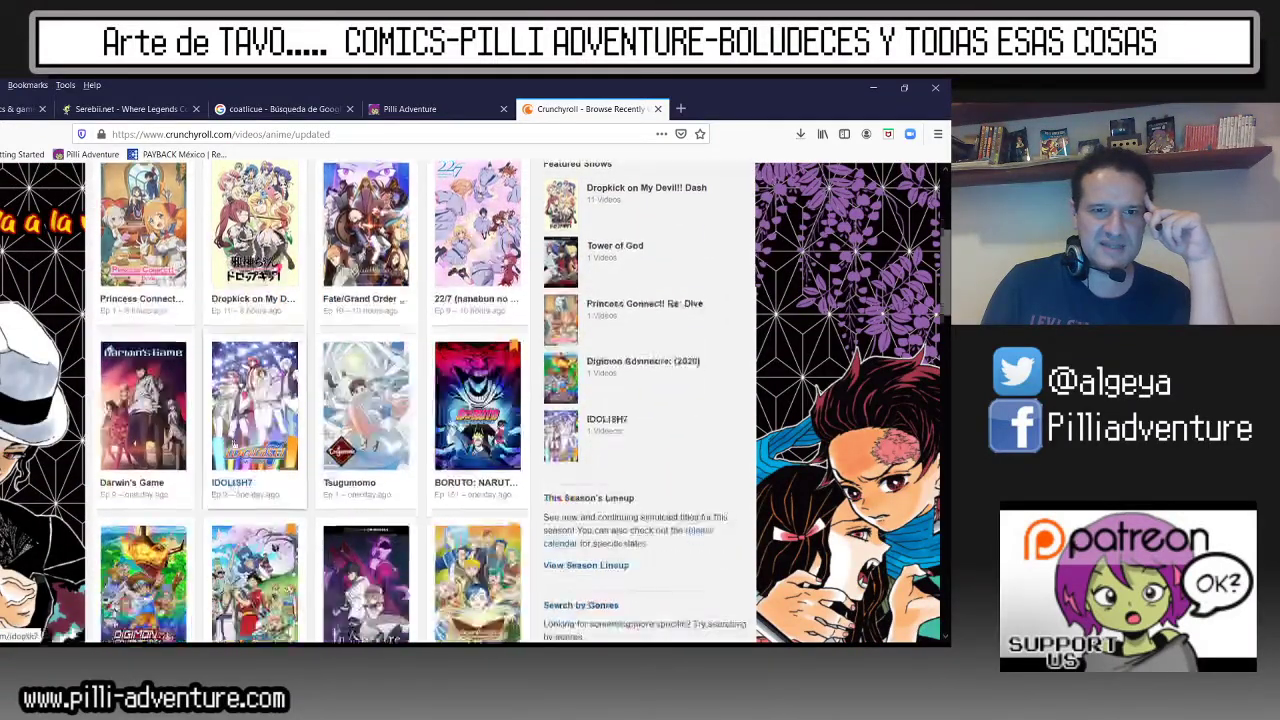
pyautogui.moveTo(143, 508)
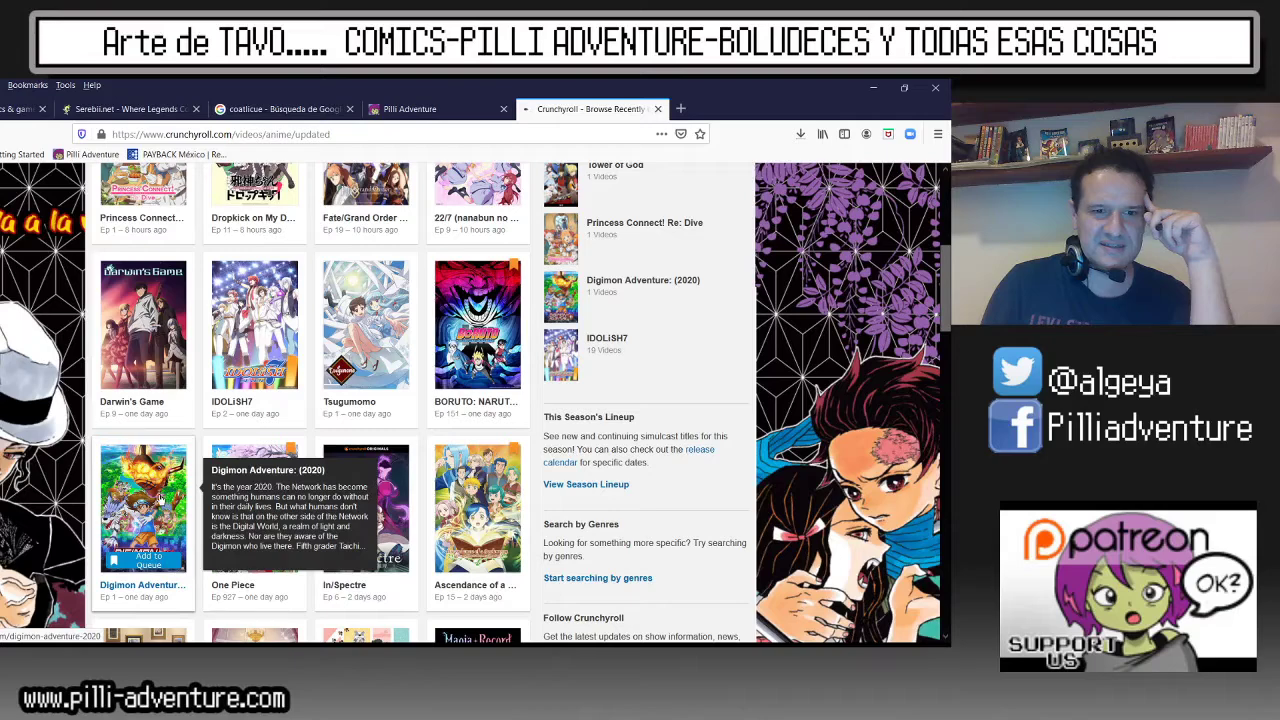
# Visit the Digimon Adventure (2020) show page, then go back to the Updated list with Alt+Left.
pyautogui.click(156, 588)
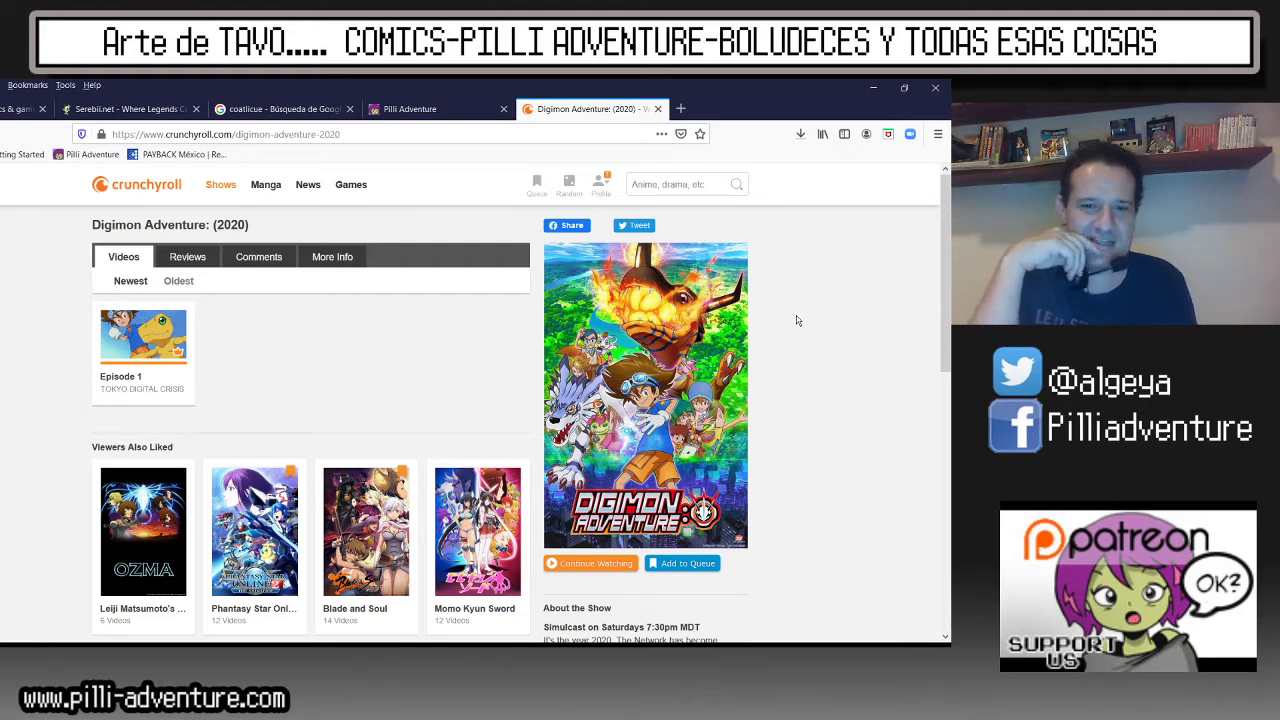
pyautogui.scroll(-1, 797, 320)
pyautogui.scroll(-1, 237, 188)
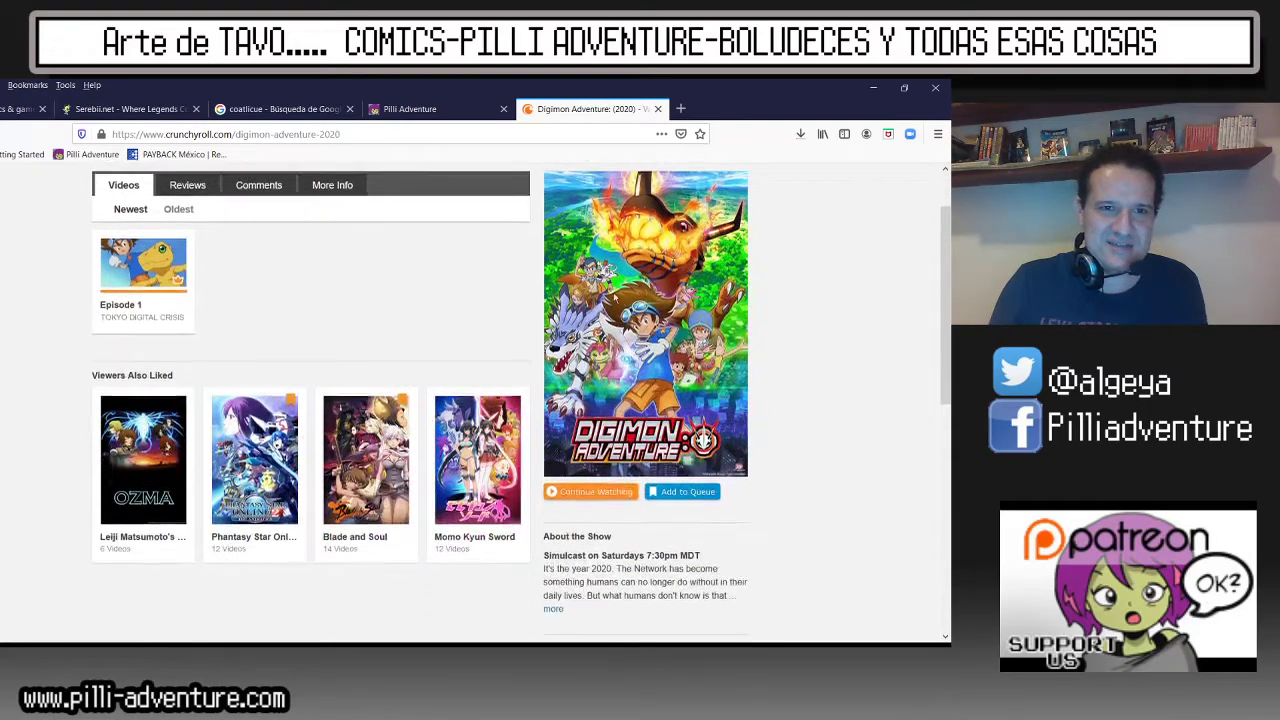
pyautogui.scroll(2, 237, 188)
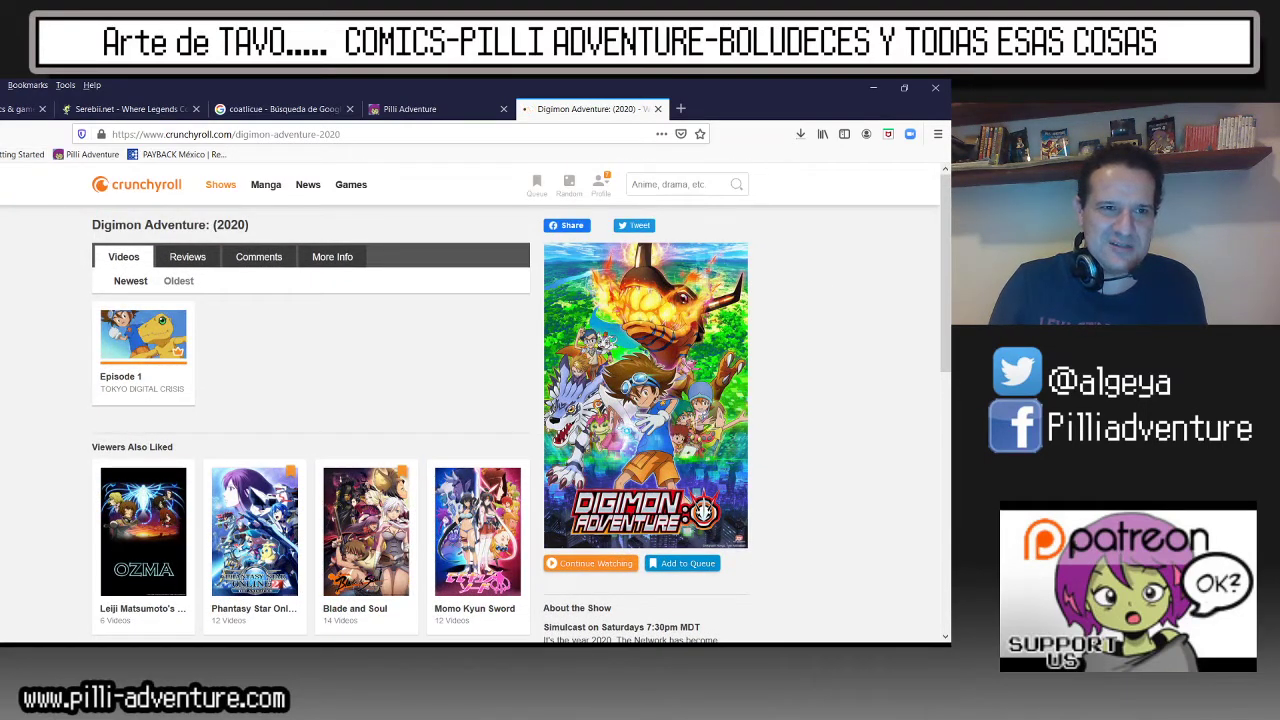
pyautogui.hotkey('alt', 'Left')
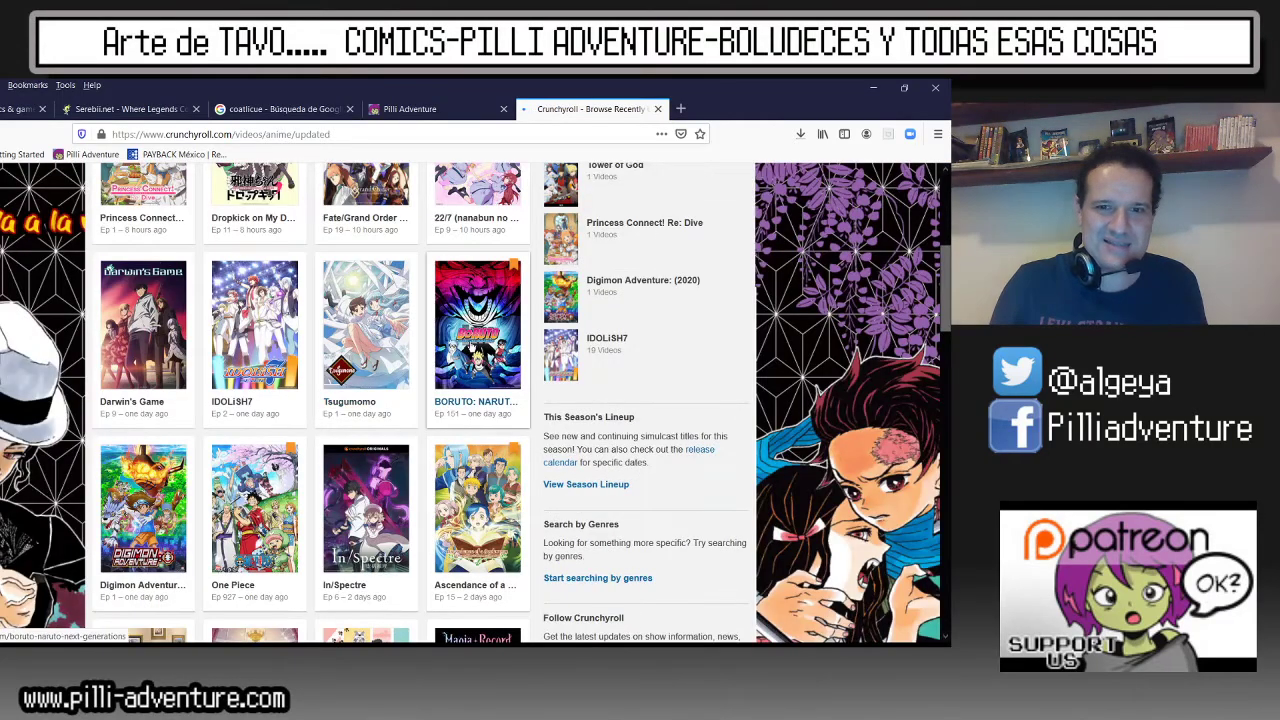
pyautogui.scroll(-2, 489, 388)
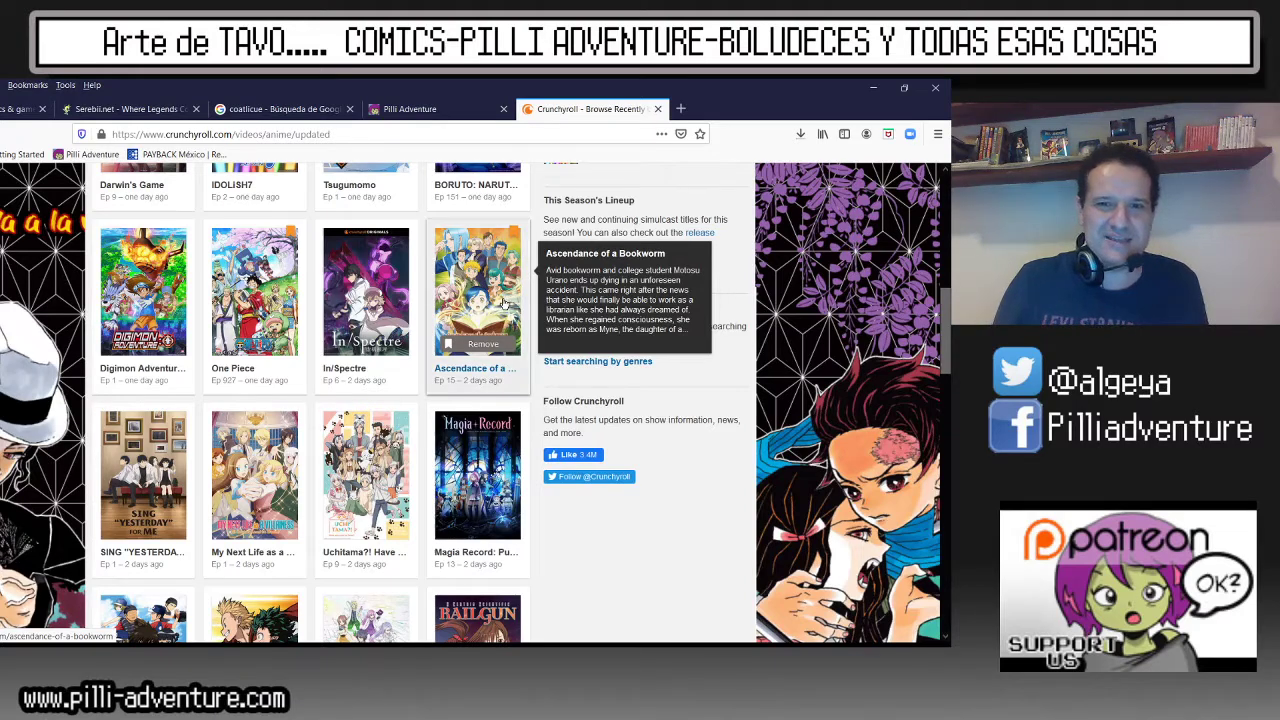
pyautogui.click(507, 310)
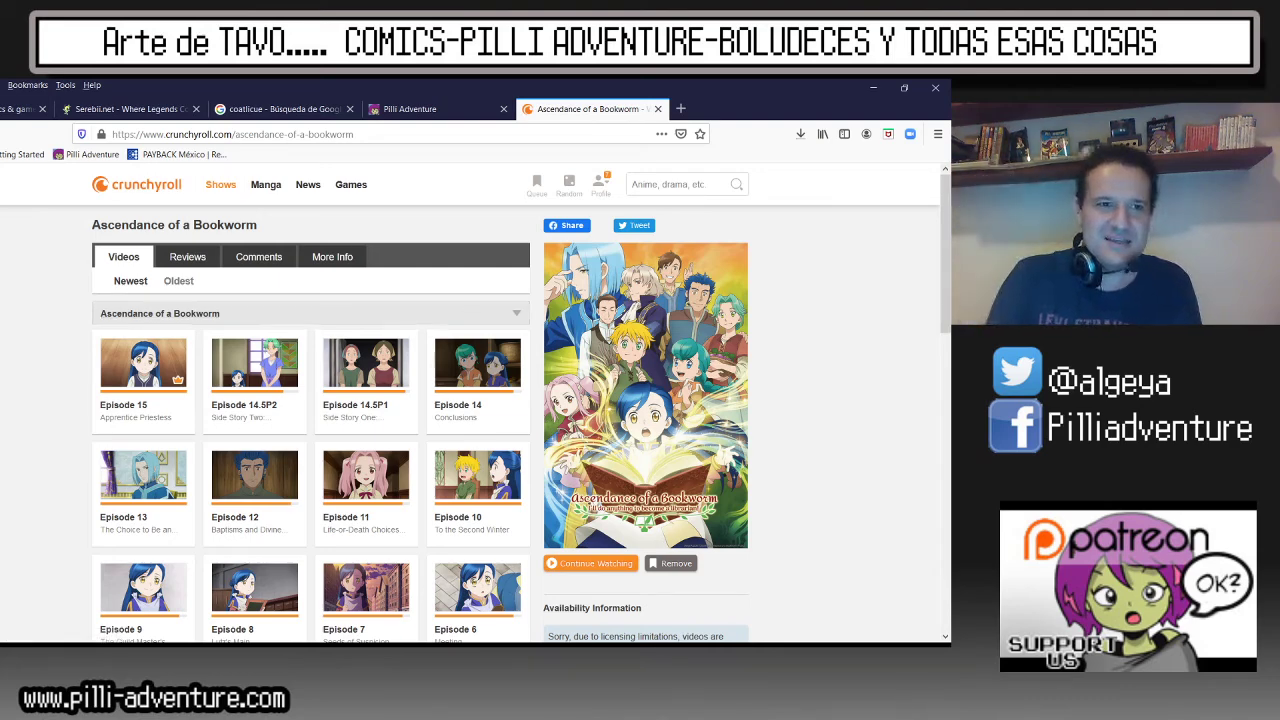
pyautogui.hotkey('alt', 'Left')
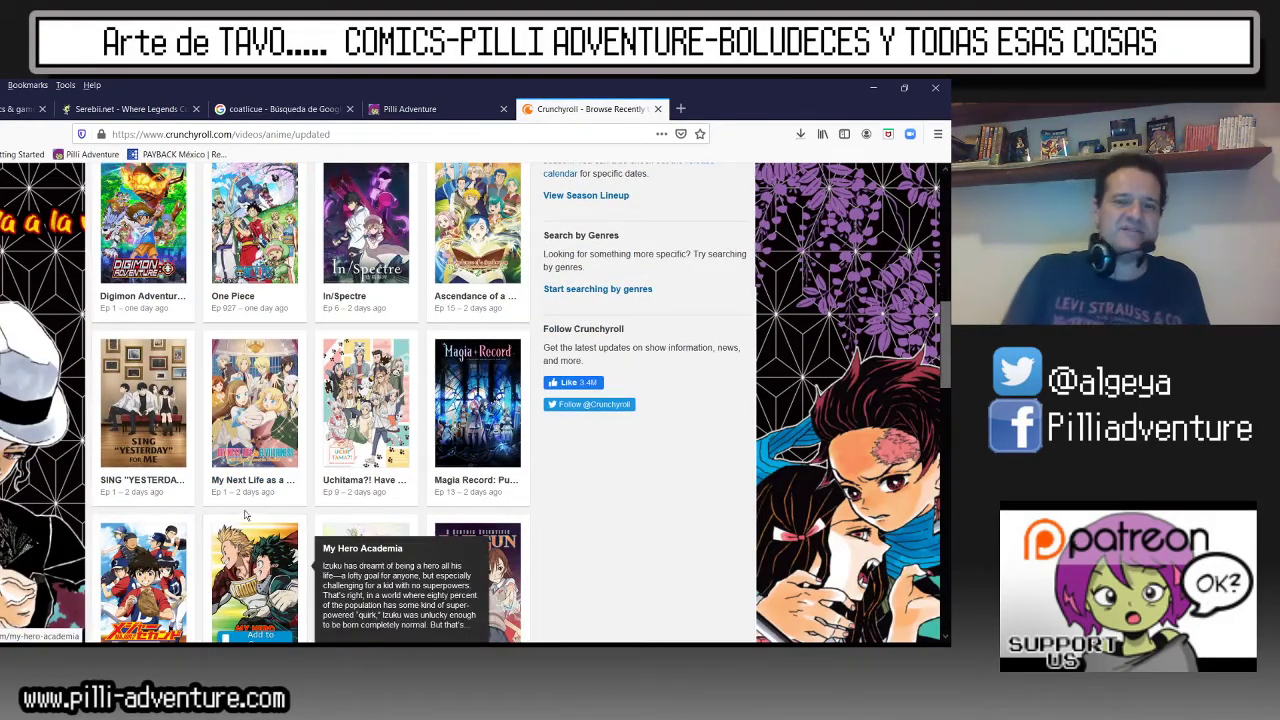
pyautogui.scroll(4, 228, 455)
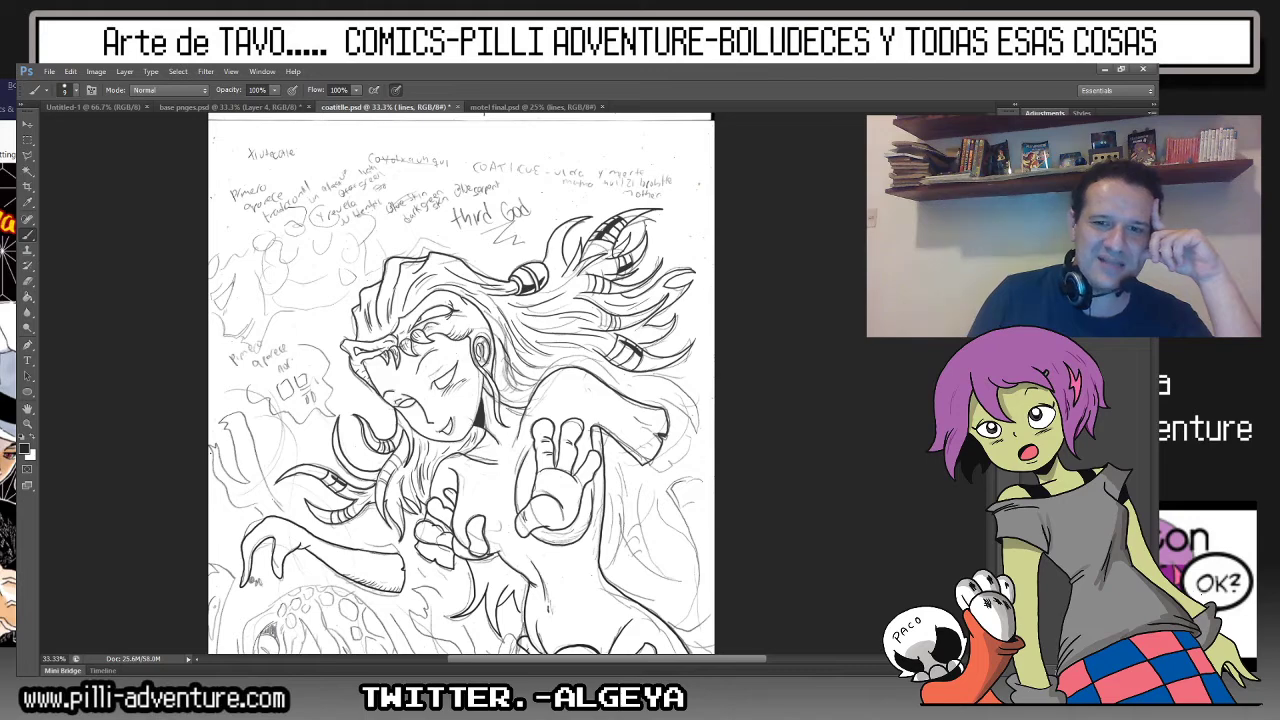
# Zoom in and ink a bent hair line and short diagonal stroke near the face.
pyautogui.scroll(2, 611, 414)
pyautogui.scroll(2, 611, 414)
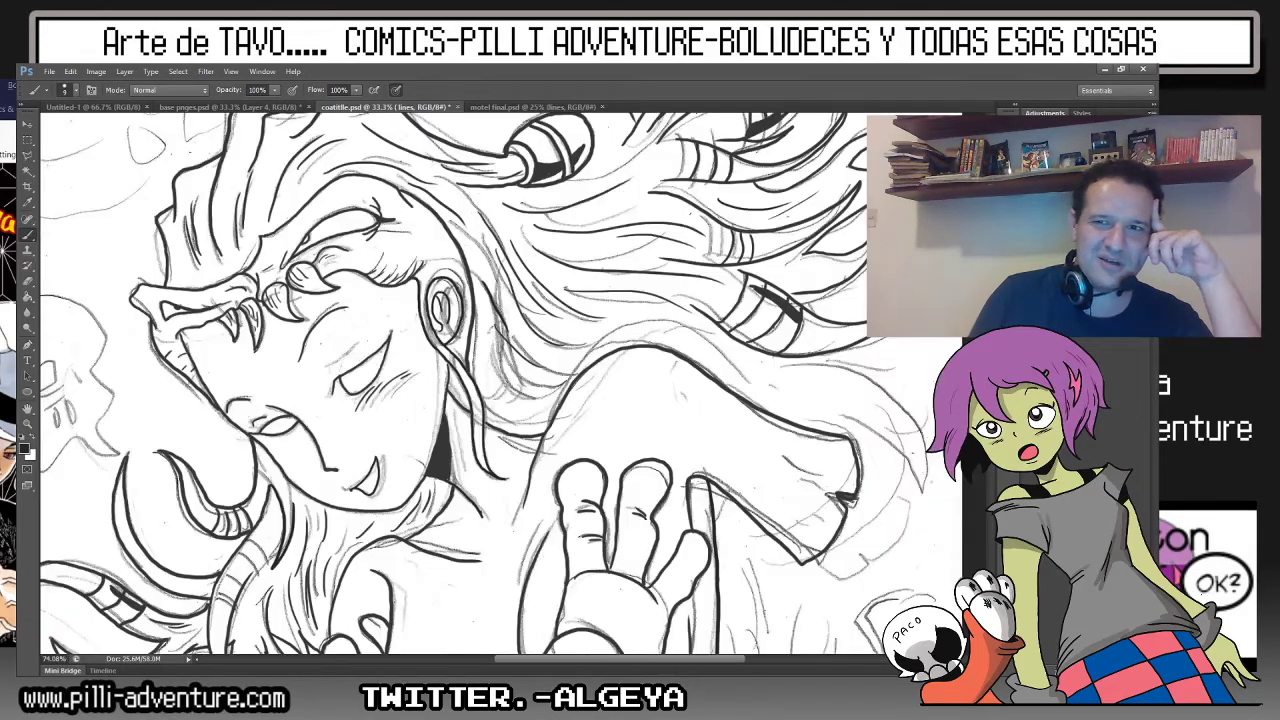
pyautogui.scroll(1, 611, 414)
pyautogui.scroll(1, 611, 414)
pyautogui.scroll(1, 486, 384)
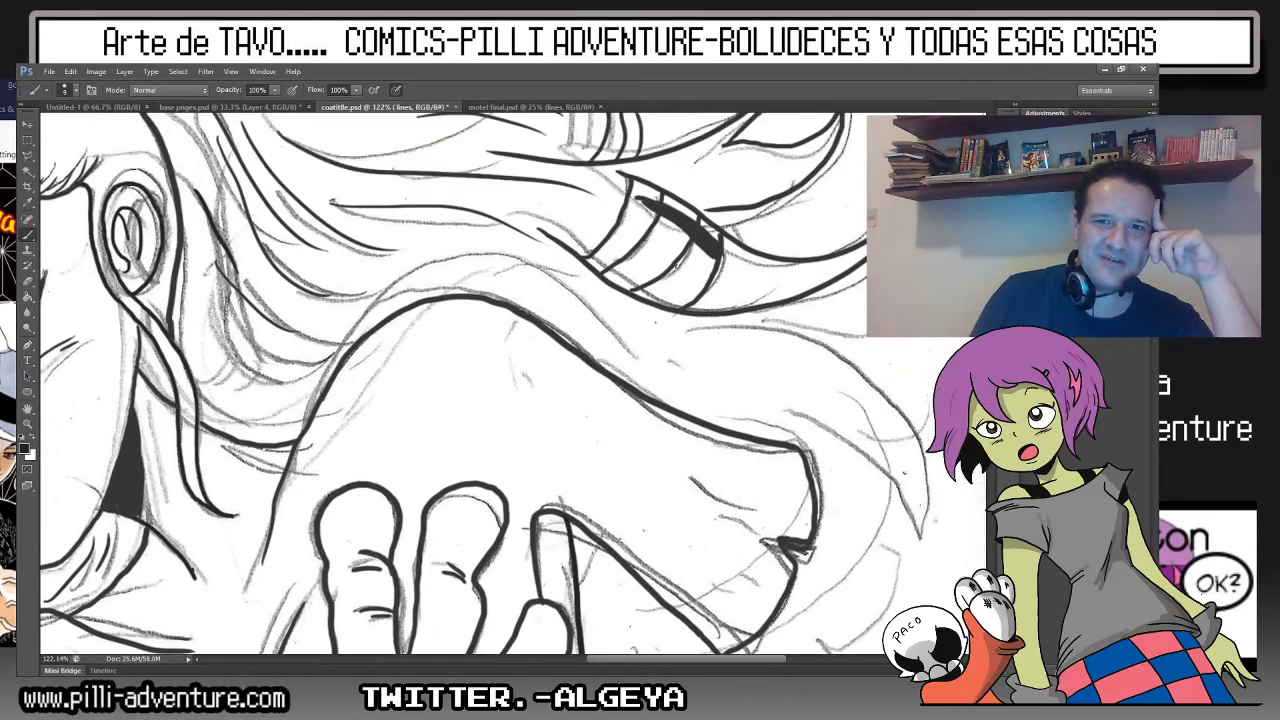
pyautogui.moveTo(926, 340)
pyautogui.mouseDown()
pyautogui.moveTo(748, 390)
pyautogui.moveTo(916, 588)
pyautogui.mouseUp()
pyautogui.moveTo(838, 547); pyautogui.dragTo(903, 610)
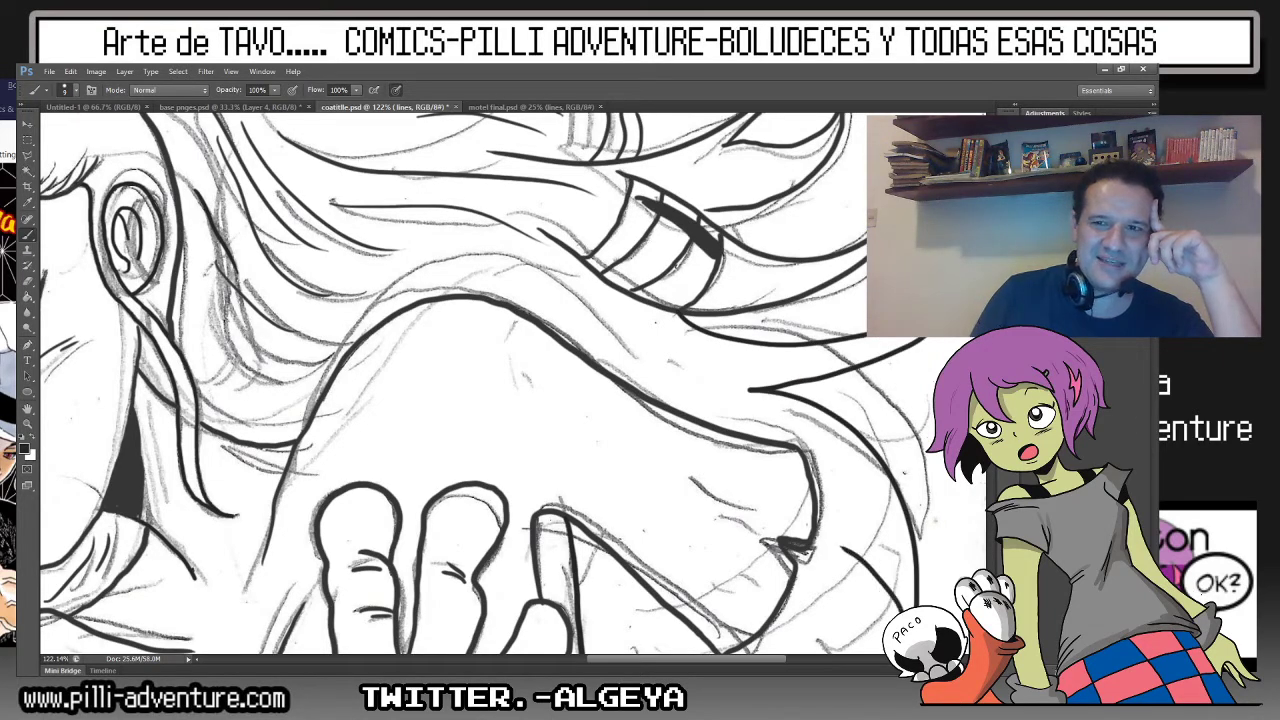
# Ink two parallel hair lines to the right of the raised hand.
pyautogui.scroll(-4, 448, 384)
pyautogui.scroll(-2, 448, 384)
pyautogui.scroll(-1, 448, 384)
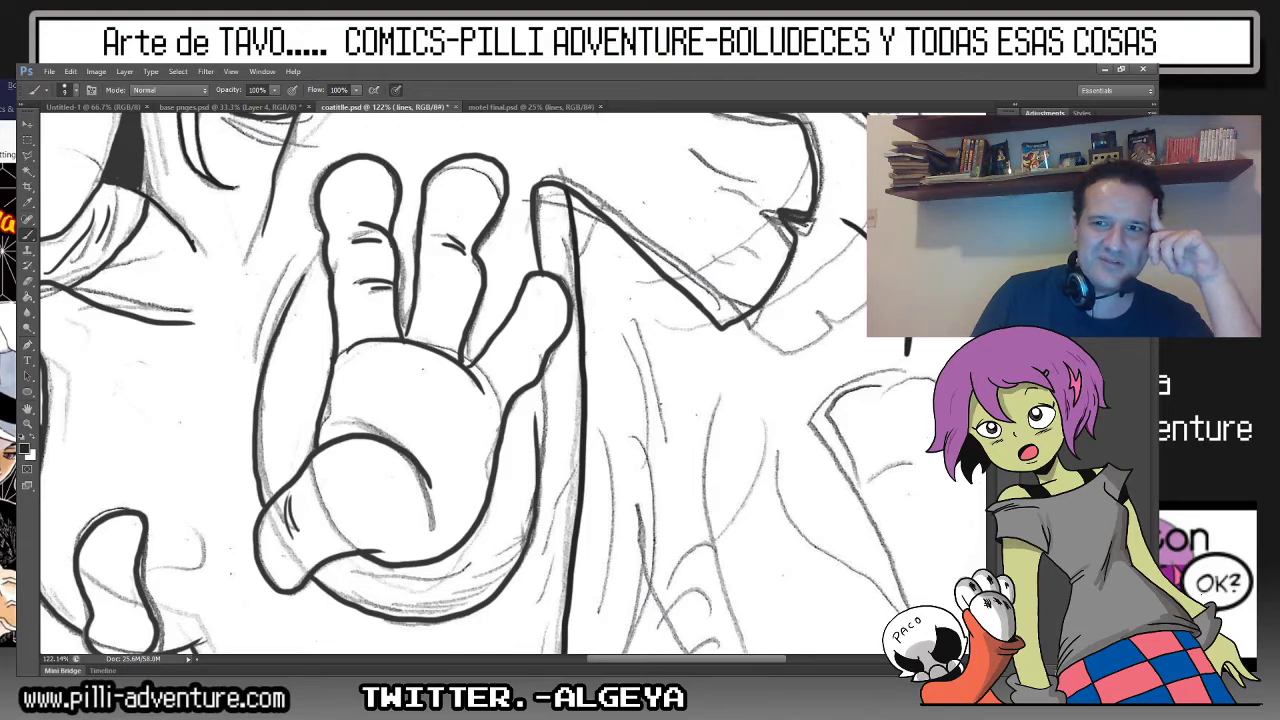
pyautogui.moveTo(866, 280)
pyautogui.mouseDown()
pyautogui.moveTo(790, 300)
pyautogui.moveTo(885, 455)
pyautogui.moveTo(980, 495)
pyautogui.mouseUp()
pyautogui.moveTo(786, 398); pyautogui.dragTo(938, 508)
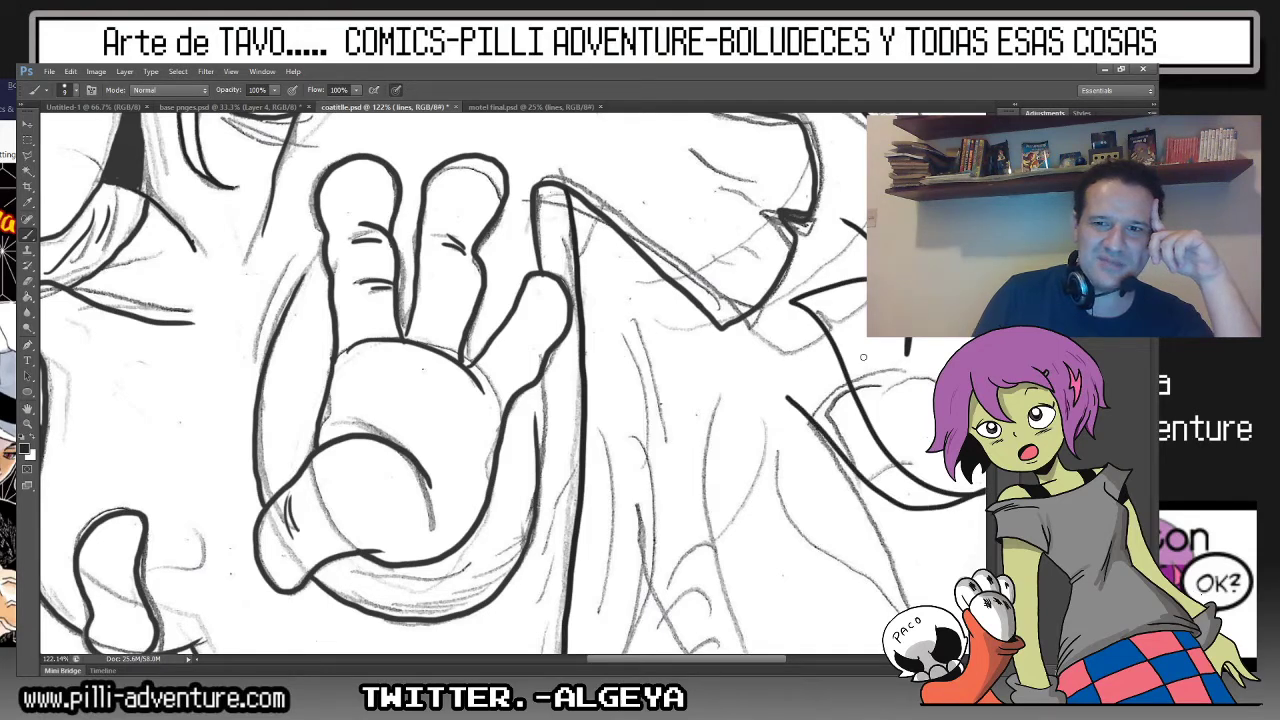
pyautogui.scroll(-2, 760, 415)
pyautogui.scroll(-4, 760, 415)
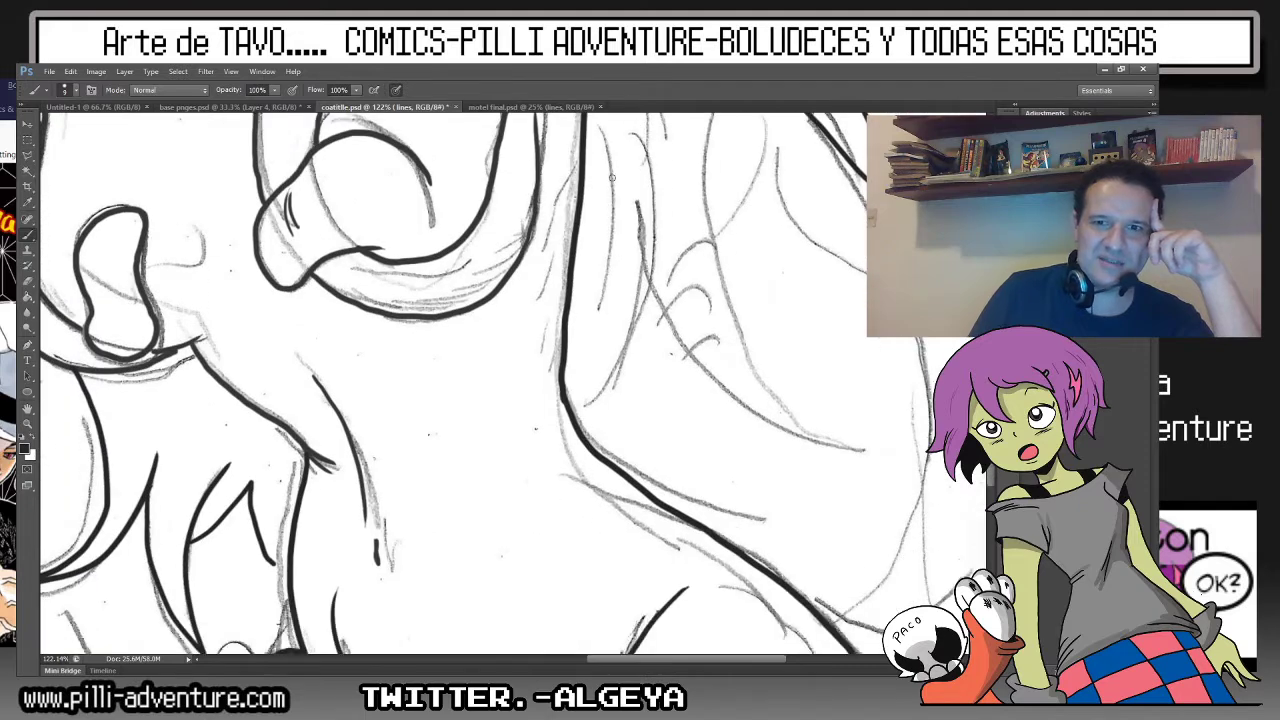
# Ink a V-shaped hair strand, redoing one stroke, and fill its band with hatching and cross-hatching.
pyautogui.moveTo(684, 352)
pyautogui.mouseDown()
pyautogui.moveTo(895, 455)
pyautogui.moveTo(750, 112)
pyautogui.mouseUp()
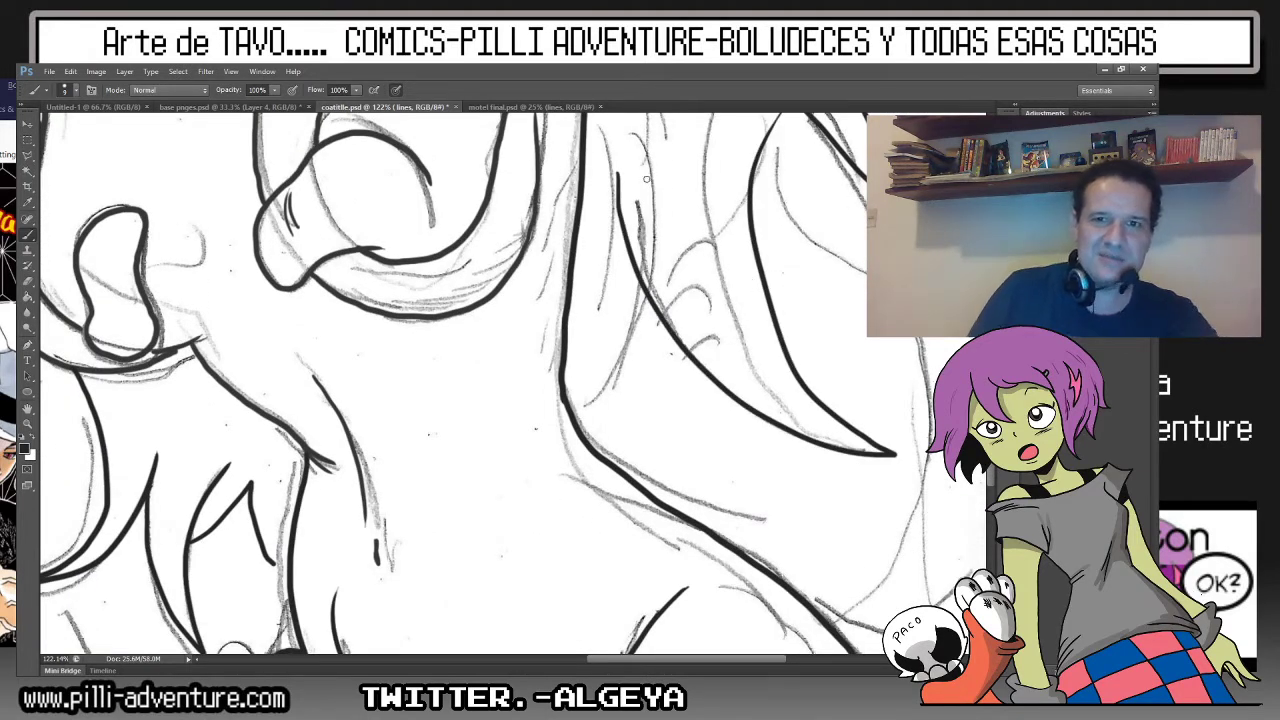
pyautogui.hotkey('ctrl', 'z')
pyautogui.moveTo(625, 135)
pyautogui.mouseDown()
pyautogui.moveTo(855, 450)
pyautogui.moveTo(678, 120)
pyautogui.mouseUp()
pyautogui.moveTo(657, 271)
pyautogui.mouseDown()
pyautogui.moveTo(690, 251)
pyautogui.moveTo(718, 277)
pyautogui.mouseUp()
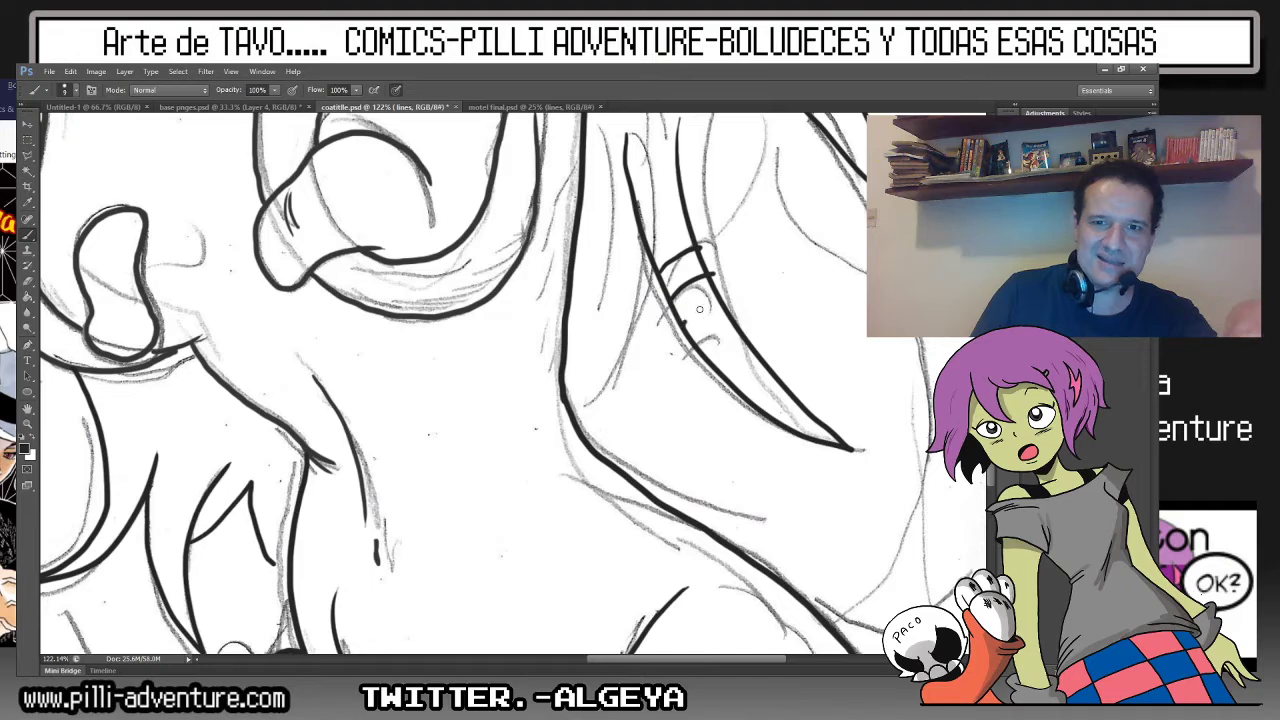
pyautogui.moveTo(683, 322); pyautogui.dragTo(726, 298)
pyautogui.moveTo(702, 350); pyautogui.dragTo(735, 325)
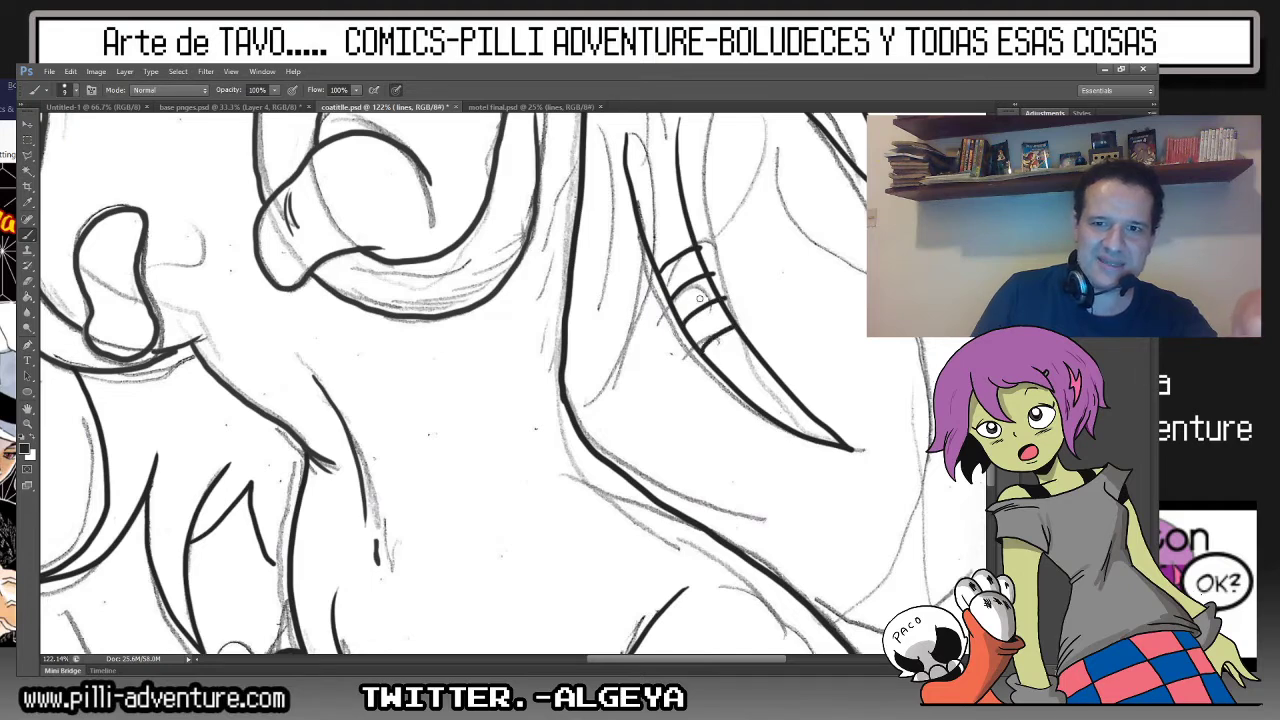
pyautogui.moveTo(678, 294); pyautogui.dragTo(711, 339)
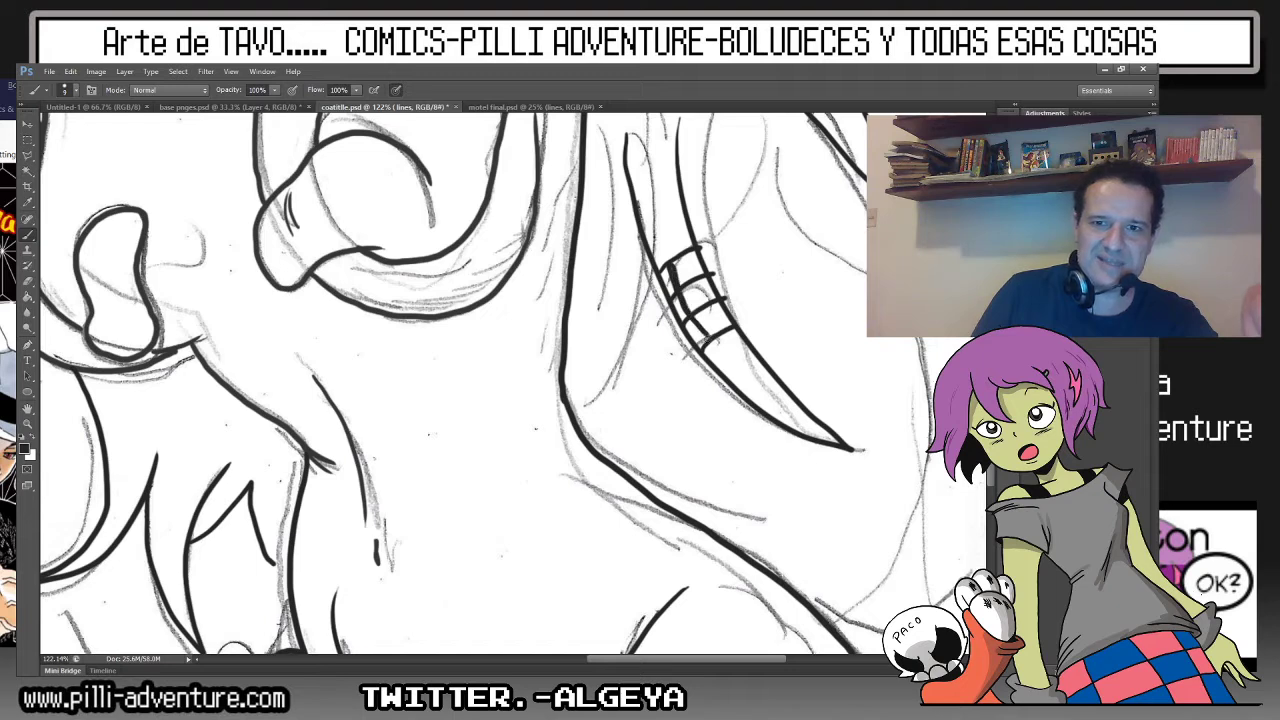
pyautogui.moveTo(672, 262); pyautogui.dragTo(718, 338)
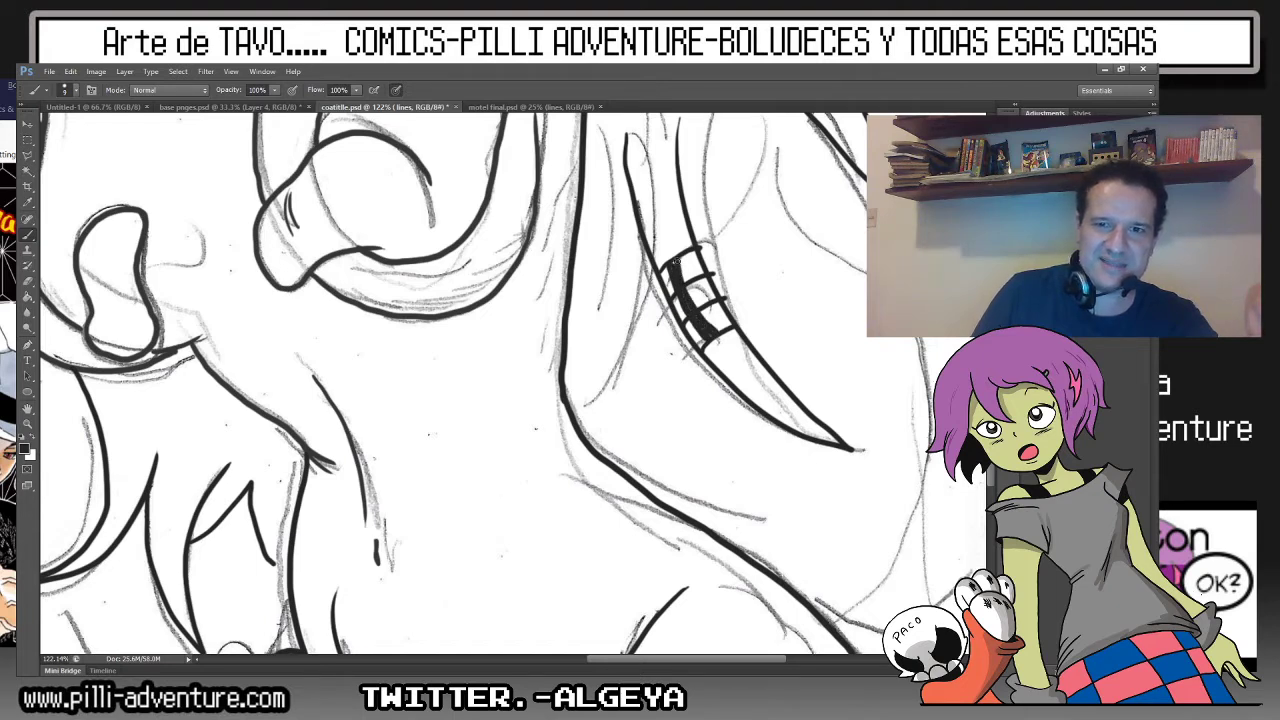
# Ink long hair lines below the hatching and a pointed strand curving right.
pyautogui.moveTo(655, 278); pyautogui.dragTo(566, 408)
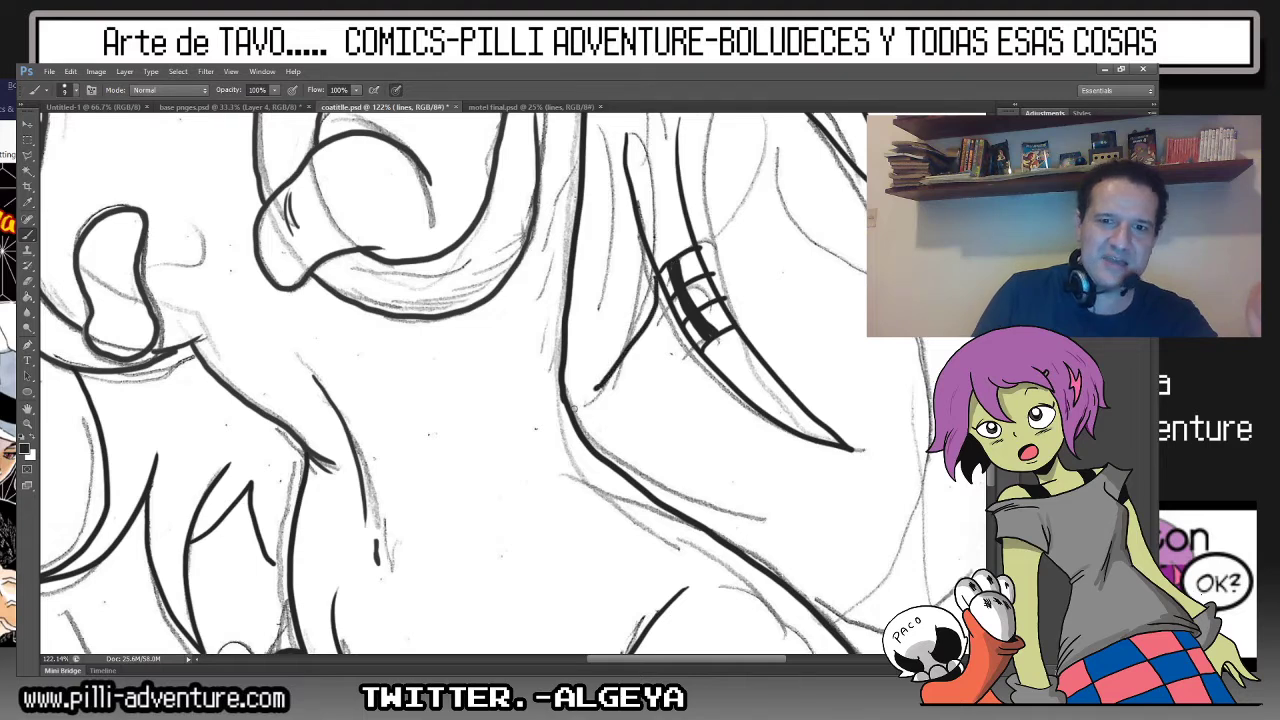
pyautogui.moveTo(617, 255); pyautogui.dragTo(587, 358)
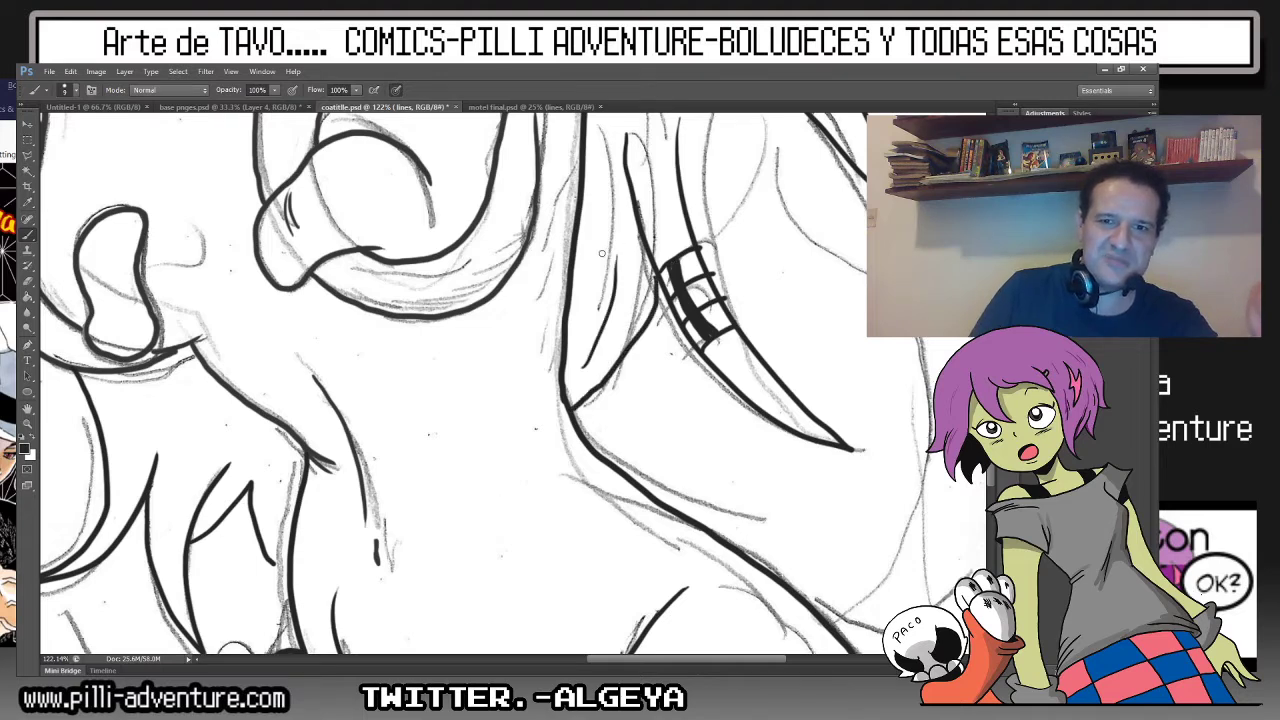
pyautogui.moveTo(621, 140); pyautogui.dragTo(604, 255)
pyautogui.scroll(-2, 450, 384)
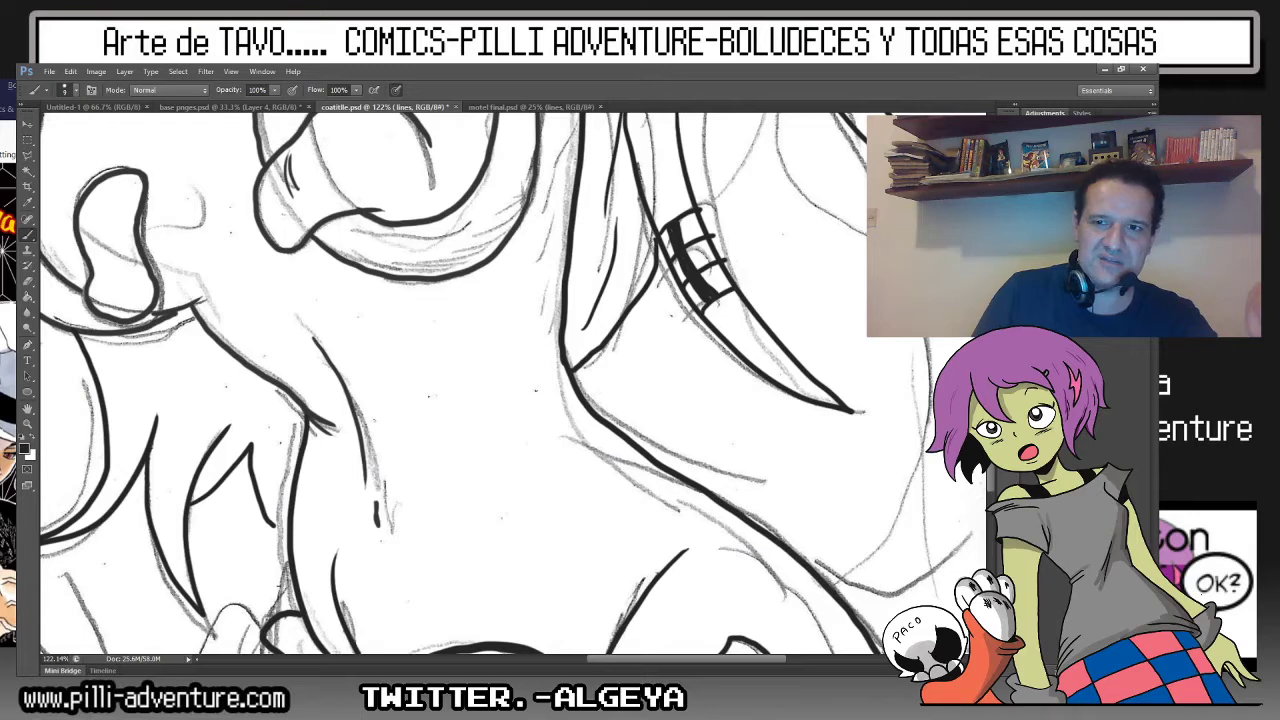
pyautogui.moveTo(700, 213)
pyautogui.mouseDown()
pyautogui.moveTo(760, 150)
pyautogui.moveTo(822, 222)
pyautogui.moveTo(877, 435)
pyautogui.mouseUp()
pyautogui.scroll(2, 507, 384)
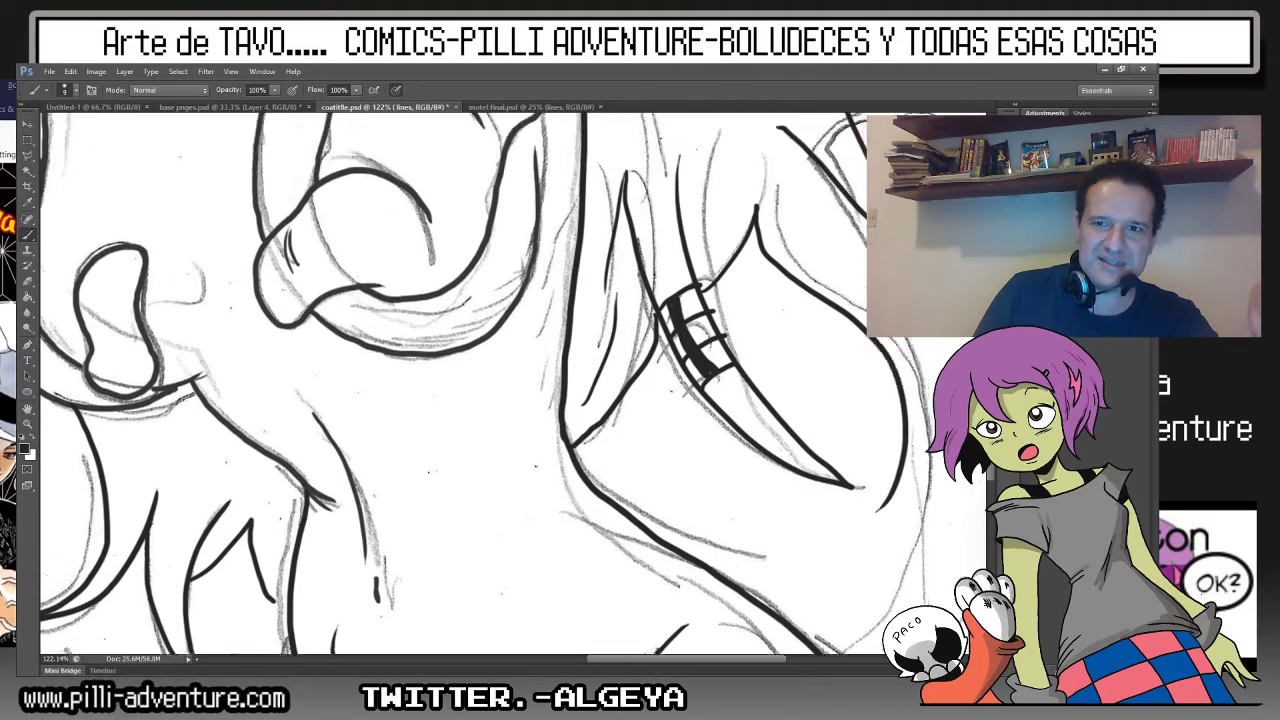
# At 100% view, ink the hair's right contour, then centre the hand drawing.
pyautogui.hotkey('ctrl', '1')
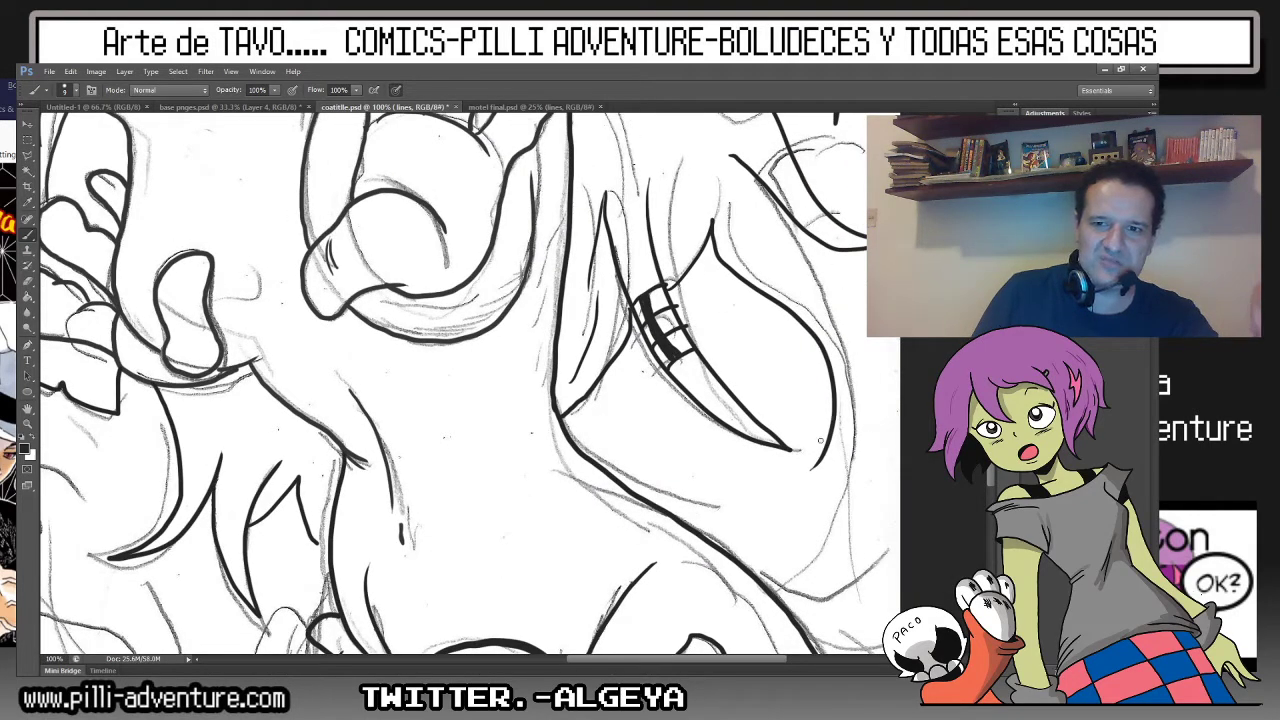
pyautogui.moveTo(830, 447); pyautogui.dragTo(801, 218)
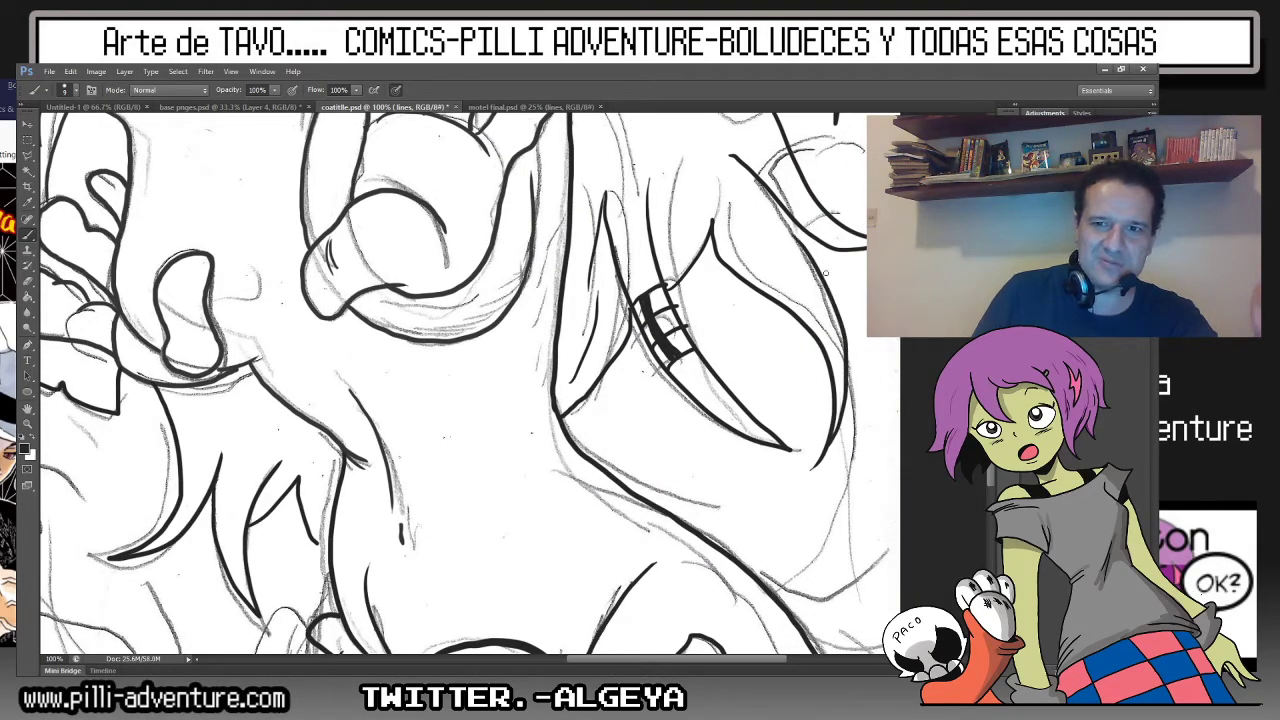
pyautogui.moveTo(864, 330); pyautogui.dragTo(857, 269)
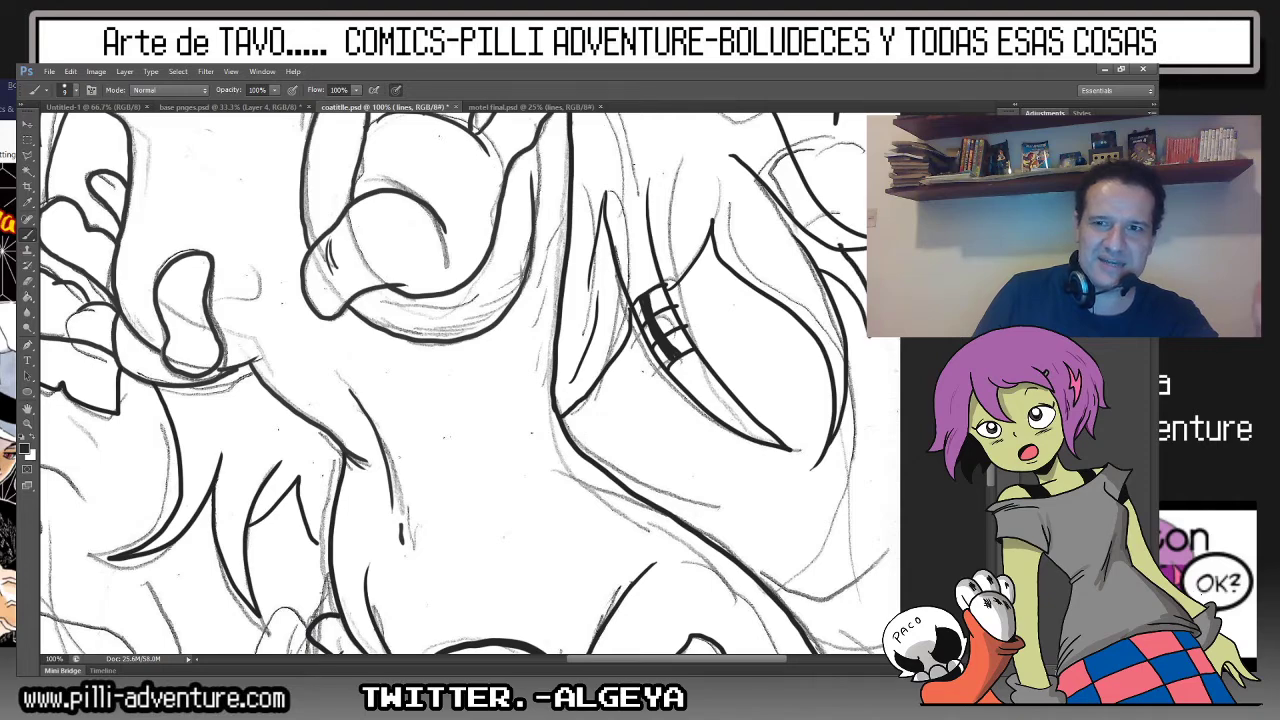
pyautogui.moveTo(450, 400); pyautogui.dragTo(630, 385)
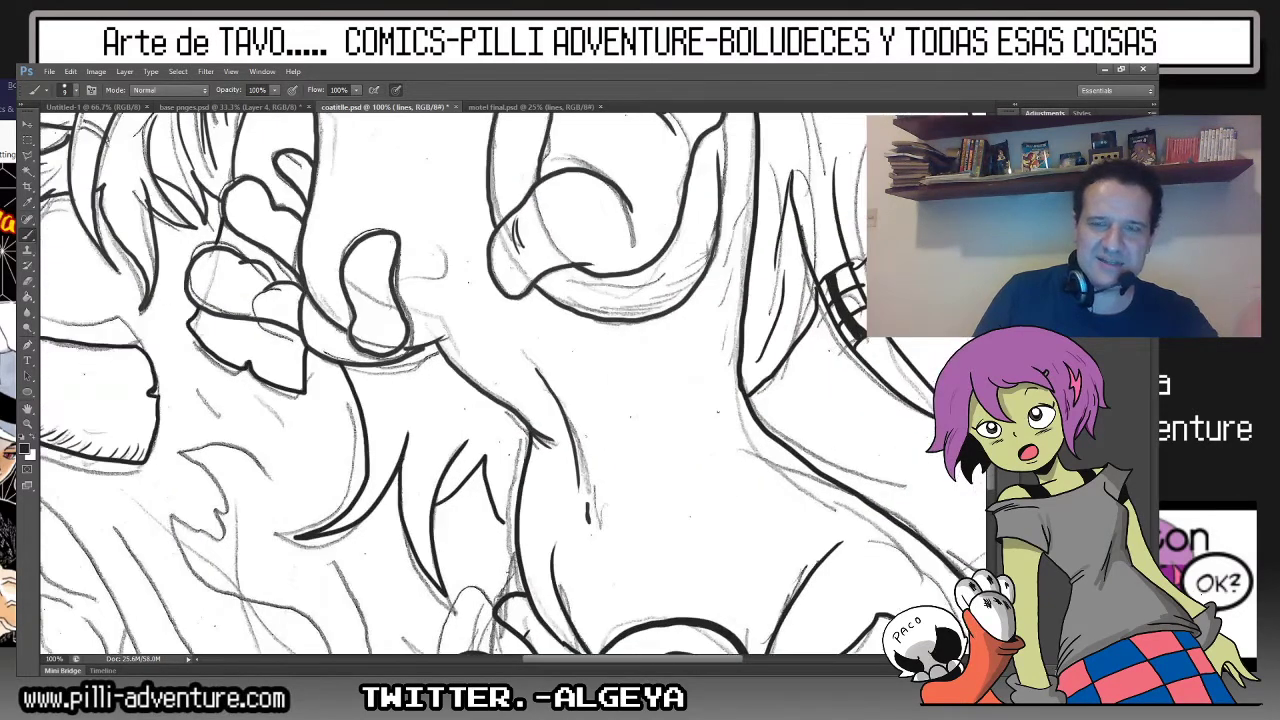
pyautogui.moveTo(500, 300); pyautogui.dragTo(420, 440)
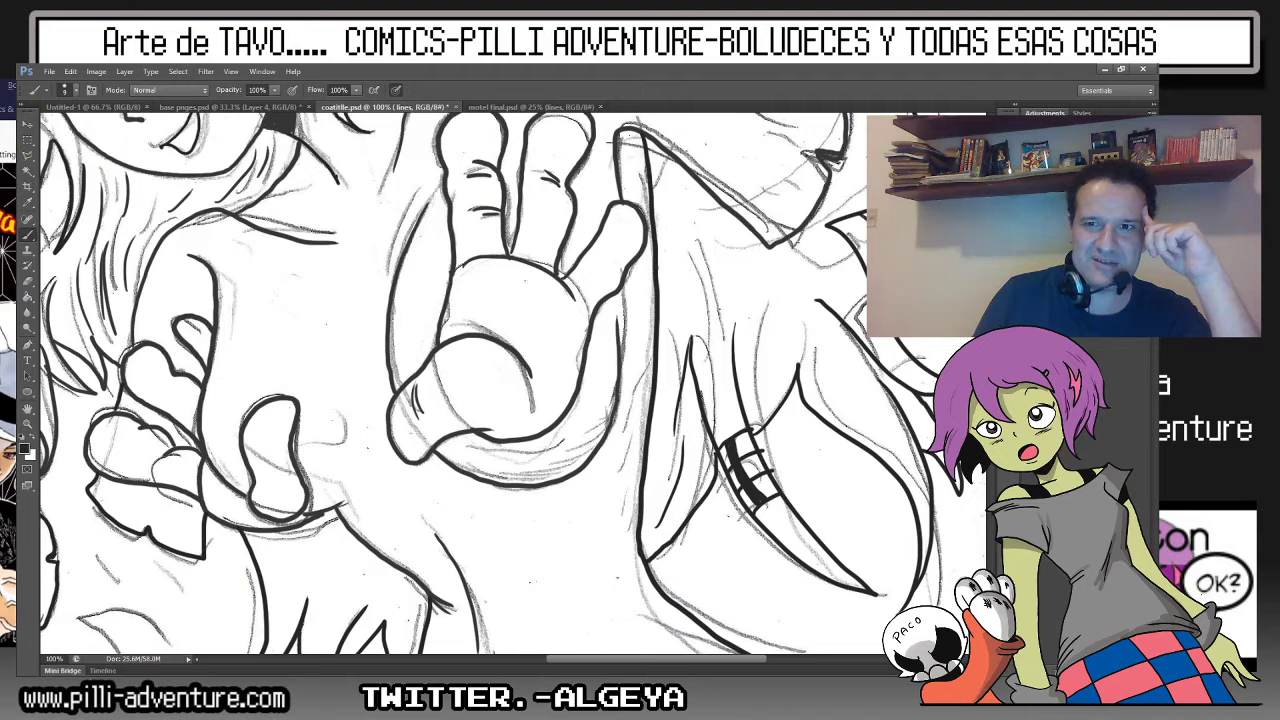
# Sketch faint guide strokes beside the raised hand.
pyautogui.moveTo(716, 214); pyautogui.dragTo(770, 356)
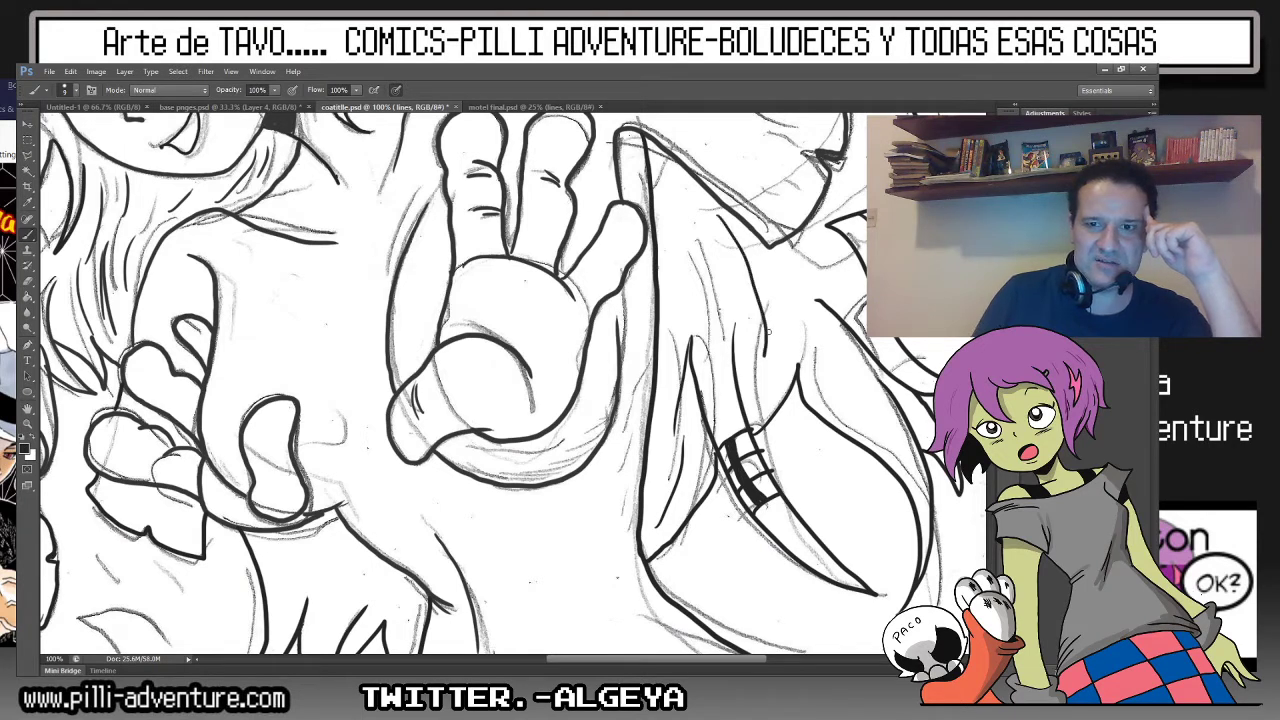
pyautogui.moveTo(770, 294); pyautogui.dragTo(784, 388)
pyautogui.moveTo(675, 217); pyautogui.dragTo(706, 272)
pyautogui.moveTo(682, 256); pyautogui.dragTo(666, 200)
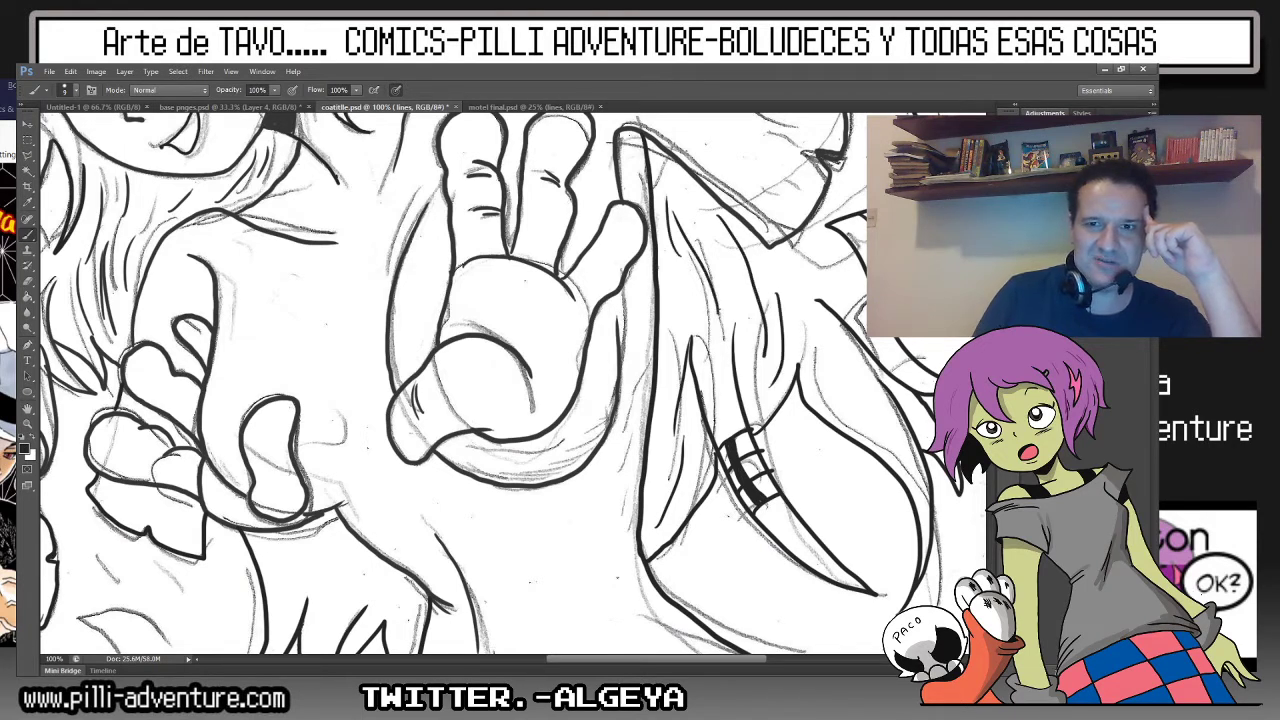
# Ink the skull creature's pupil line and the inner upper edge of its eye.
pyautogui.scroll(2, 514, 388)
pyautogui.scroll(3, 514, 388)
pyautogui.scroll(3, 514, 388)
pyautogui.scroll(3, 514, 388)
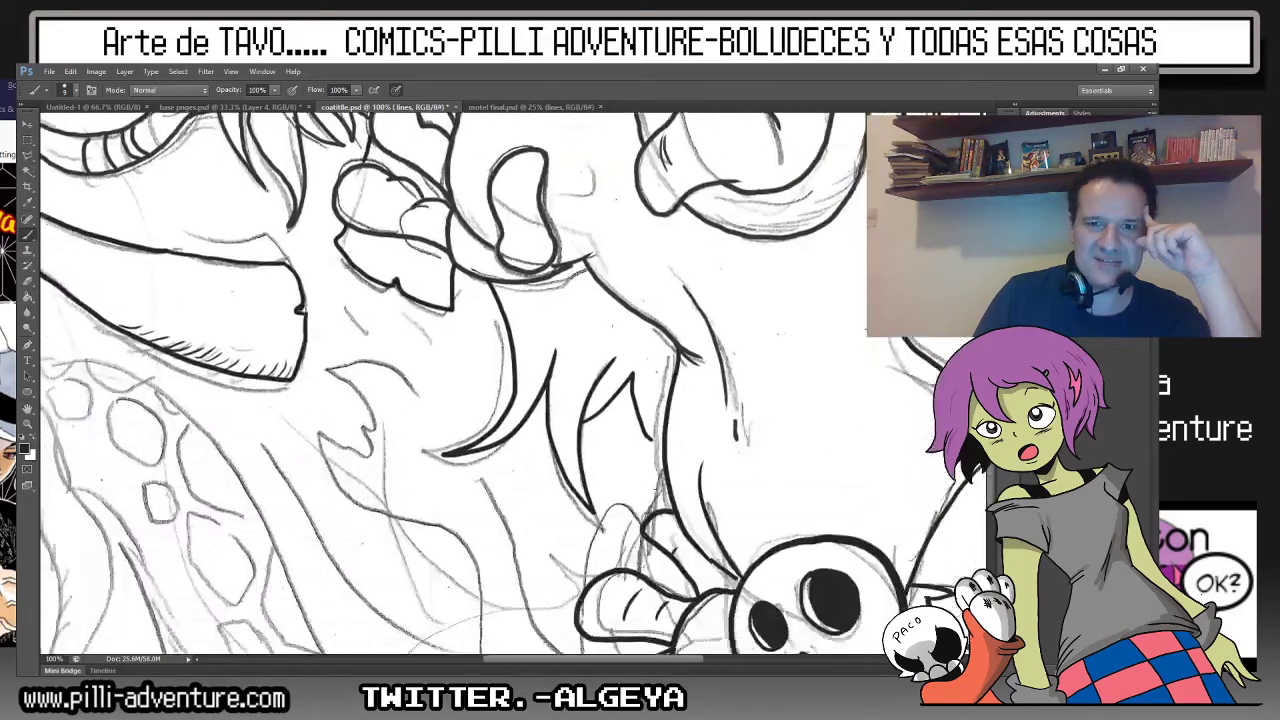
pyautogui.scroll(-3, 514, 388)
pyautogui.hscroll(-2, 514, 388)
pyautogui.hscroll(-2, 514, 388)
pyautogui.hscroll(-2, 514, 388)
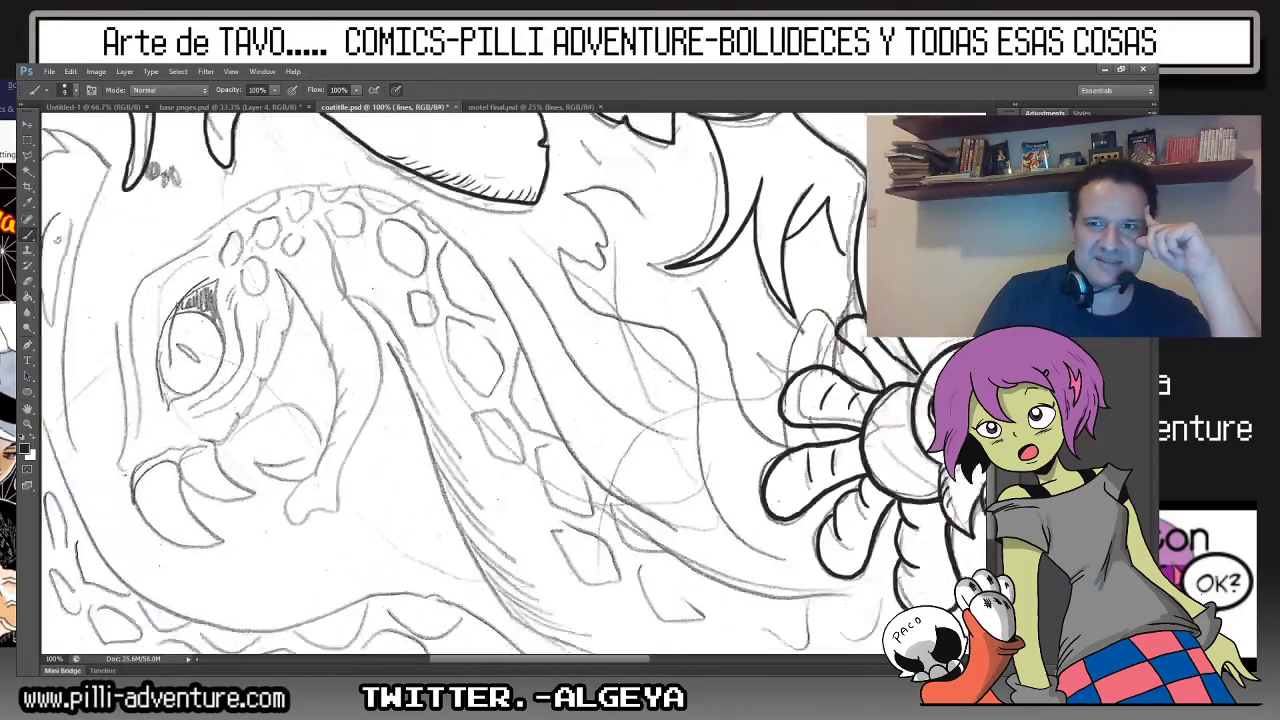
pyautogui.scroll(-3, 514, 388)
pyautogui.scroll(-2, 514, 388)
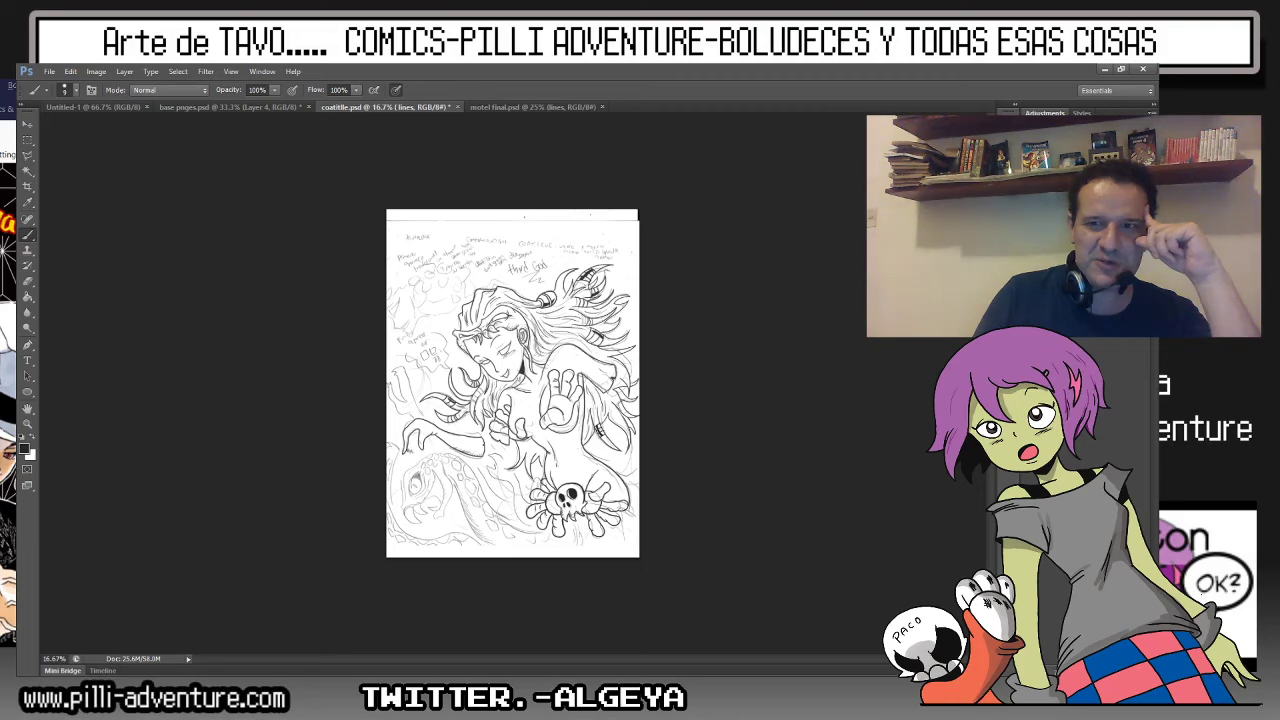
pyautogui.scroll(2, 514, 388)
pyautogui.scroll(2, 514, 388)
pyautogui.scroll(1, 514, 388)
pyautogui.scroll(1, 514, 388)
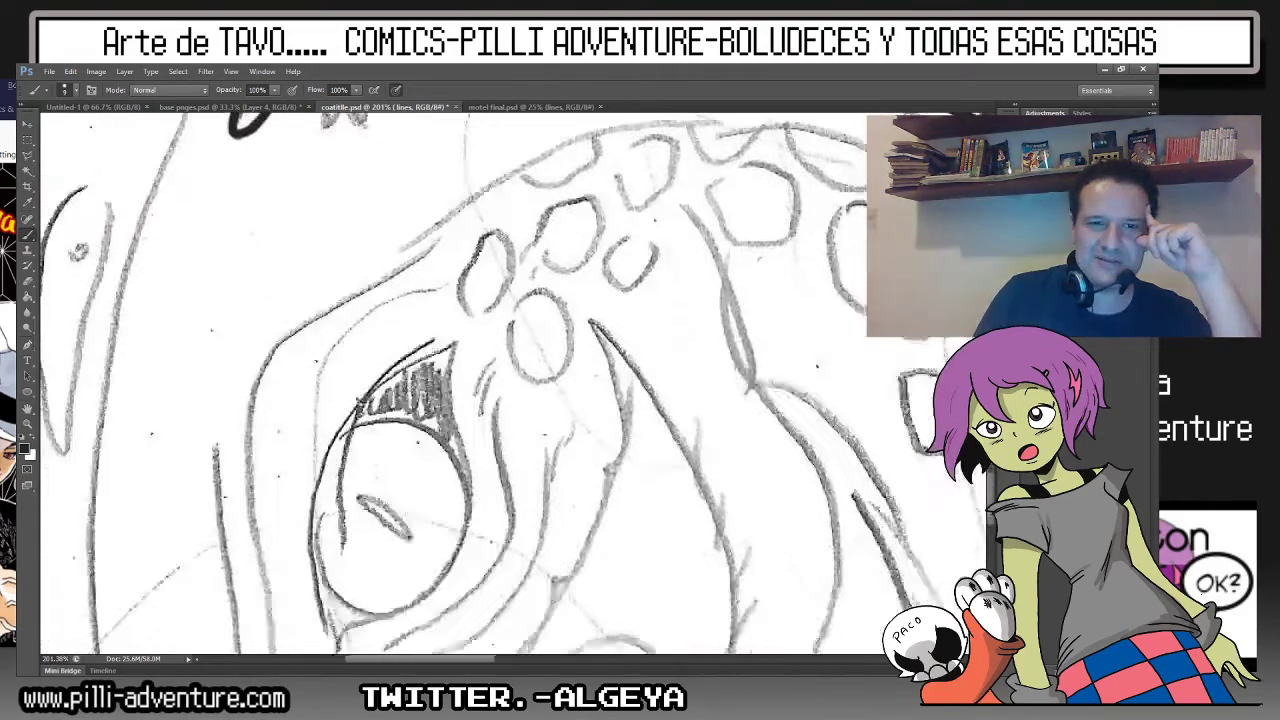
pyautogui.scroll(-2, 560, 330)
pyautogui.moveTo(338, 582)
pyautogui.mouseDown()
pyautogui.moveTo(315, 420)
pyautogui.moveTo(380, 308)
pyautogui.moveTo(458, 252)
pyautogui.moveTo(441, 300)
pyautogui.moveTo(466, 388)
pyautogui.moveTo(445, 472)
pyautogui.moveTo(336, 558)
pyautogui.mouseUp()
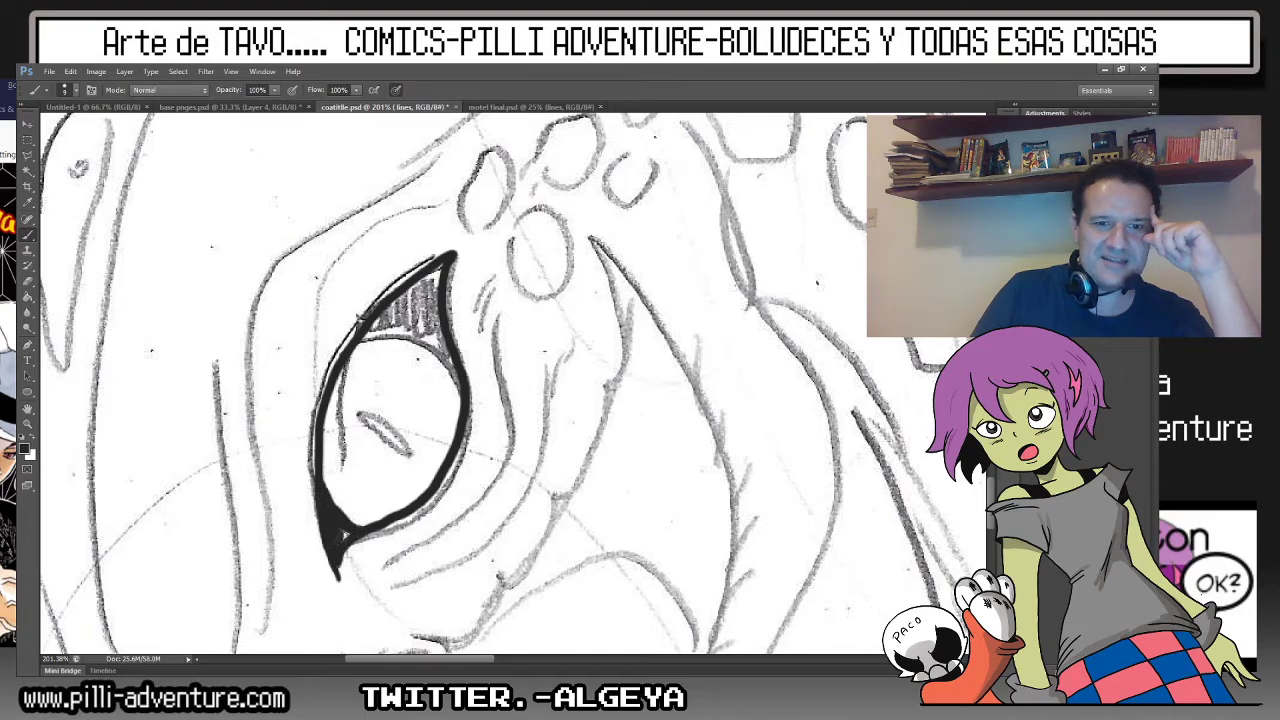
pyautogui.moveTo(365, 413); pyautogui.dragTo(410, 451)
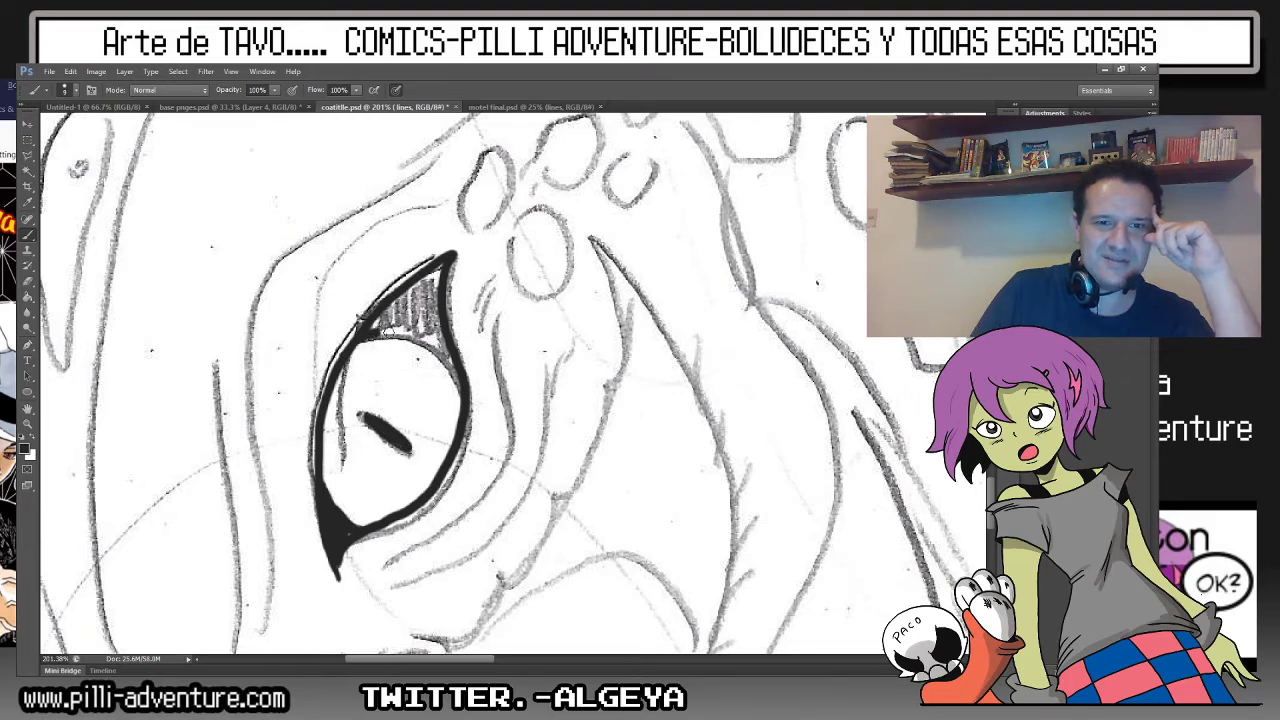
pyautogui.moveTo(372, 330); pyautogui.dragTo(456, 422)
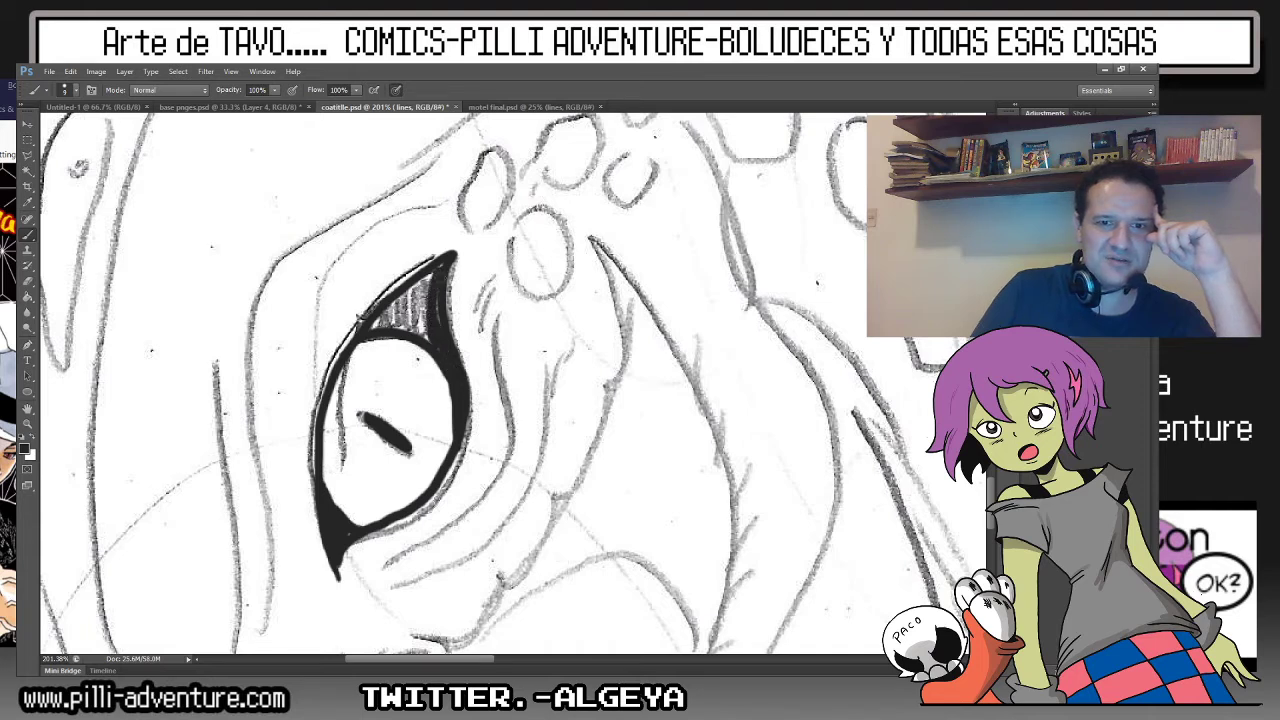
# Fill the upper lid solid black, thicken the eye outline, and add wrinkle folds and a left contour.
pyautogui.moveTo(432, 272)
pyautogui.mouseDown()
pyautogui.moveTo(404, 302)
pyautogui.moveTo(418, 330)
pyautogui.mouseUp()
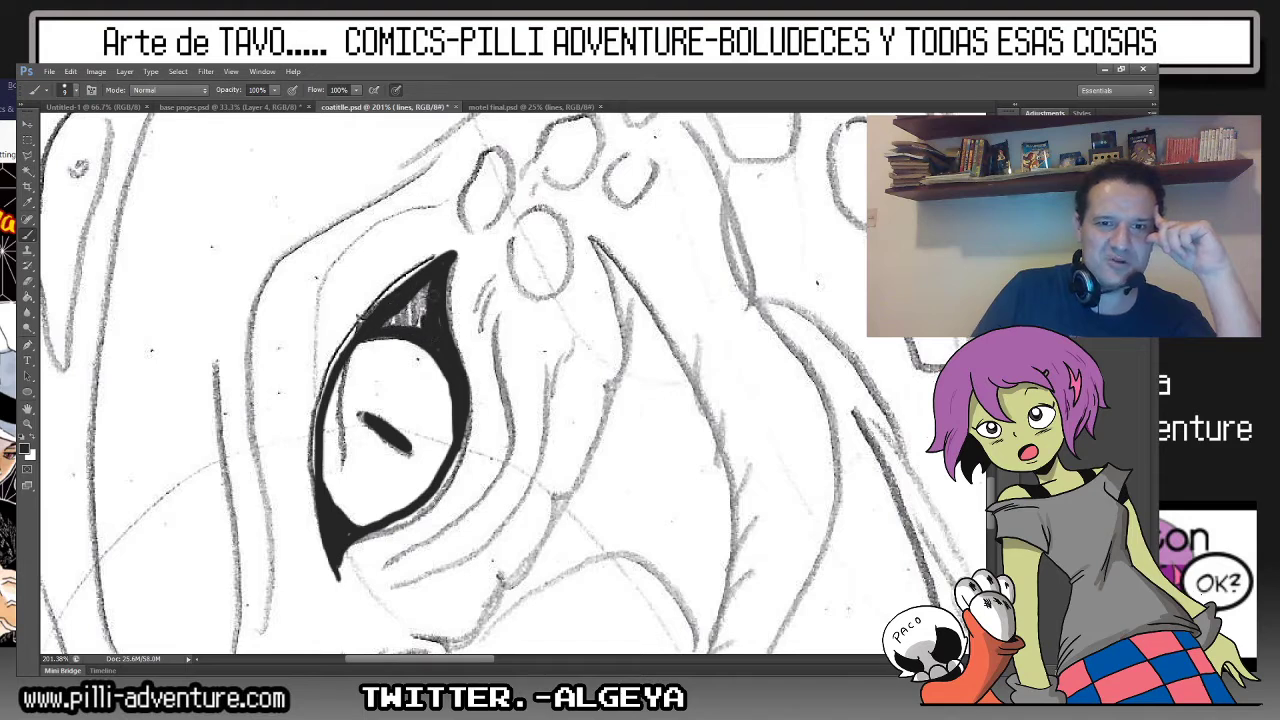
pyautogui.moveTo(428, 282); pyautogui.dragTo(406, 322)
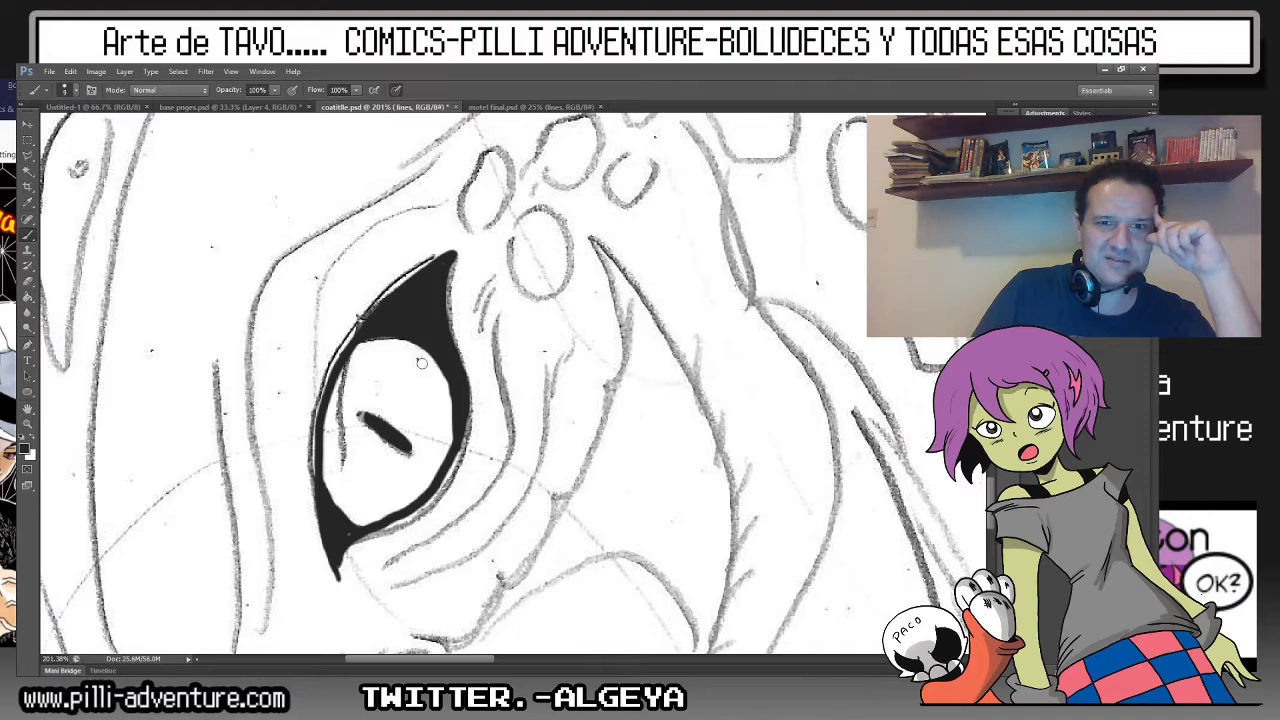
pyautogui.moveTo(380, 564)
pyautogui.mouseDown()
pyautogui.moveTo(494, 478)
pyautogui.moveTo(507, 385)
pyautogui.moveTo(494, 334)
pyautogui.moveTo(539, 366)
pyautogui.mouseUp()
pyautogui.moveTo(562, 324)
pyautogui.mouseDown()
pyautogui.moveTo(530, 490)
pyautogui.moveTo(414, 558)
pyautogui.mouseUp()
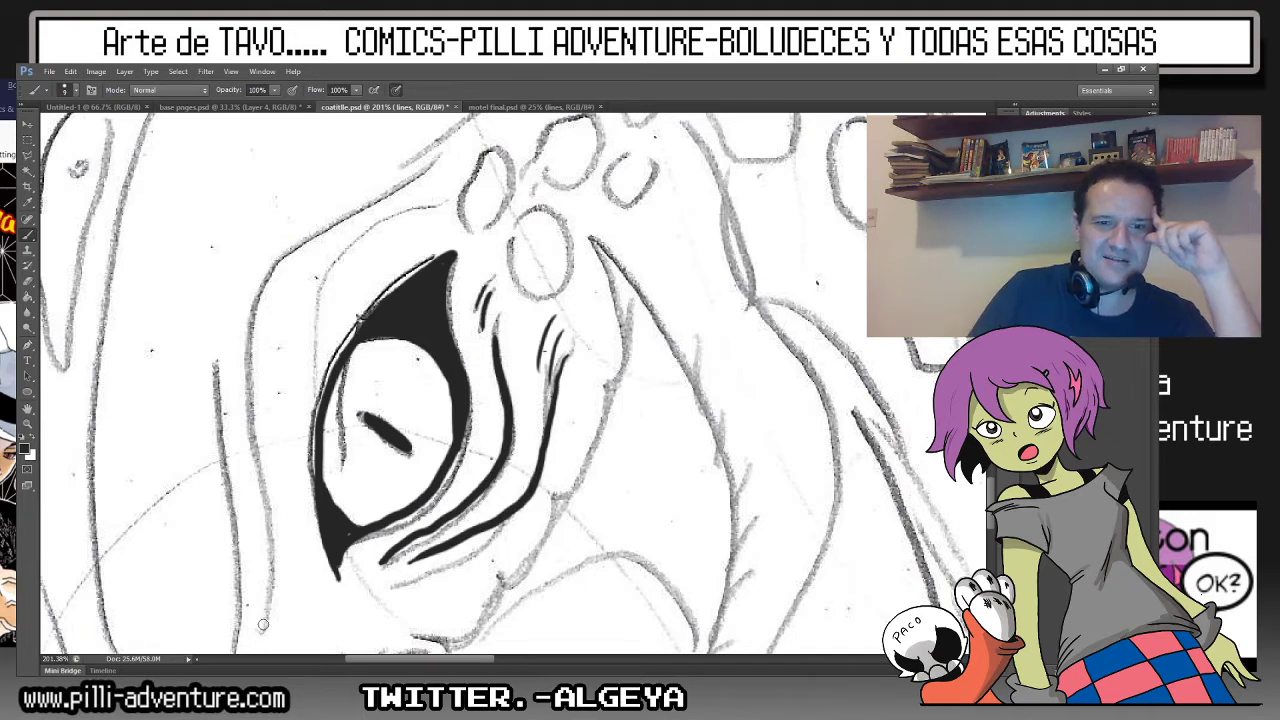
pyautogui.moveTo(267, 628)
pyautogui.mouseDown()
pyautogui.moveTo(249, 378)
pyautogui.moveTo(276, 280)
pyautogui.moveTo(308, 245)
pyautogui.moveTo(448, 160)
pyautogui.mouseUp()
# Ink both crescent fangs below the eye in thick lines, undoing one stray short stroke.
pyautogui.scroll(-3, 591, 175)
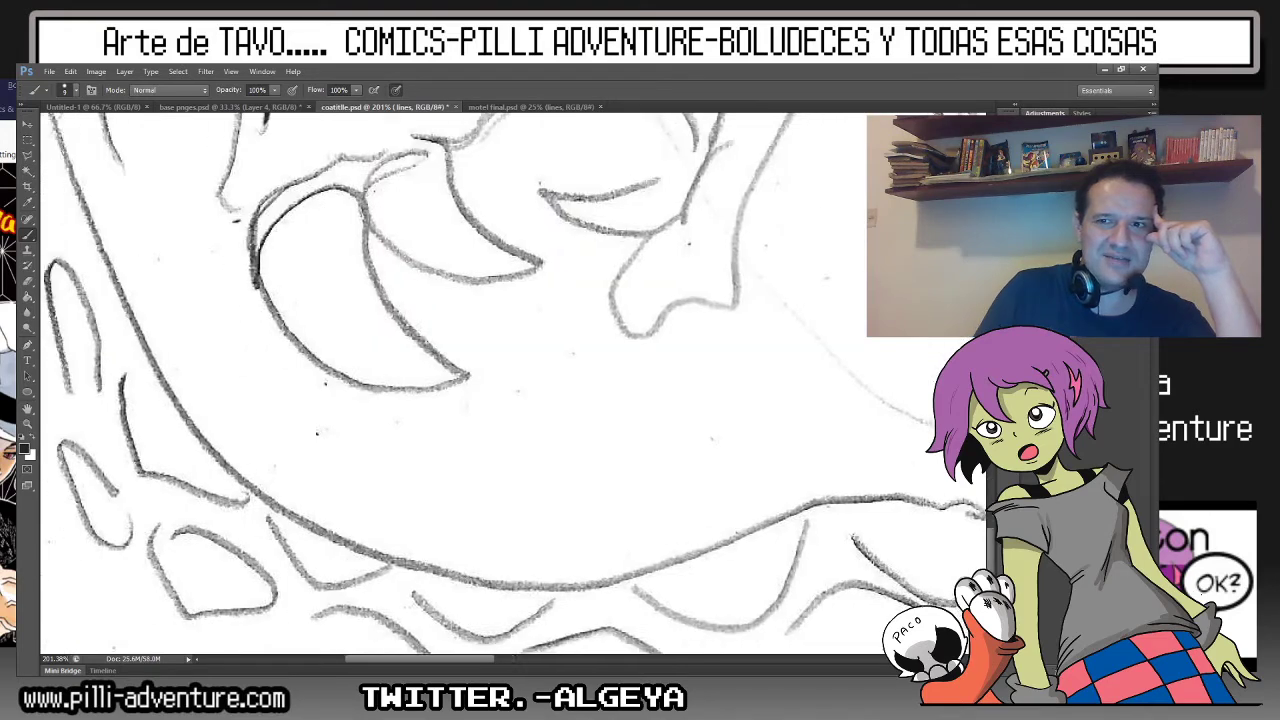
pyautogui.scroll(-1, 591, 175)
pyautogui.scroll(-2, 591, 175)
pyautogui.scroll(2, 346, 387)
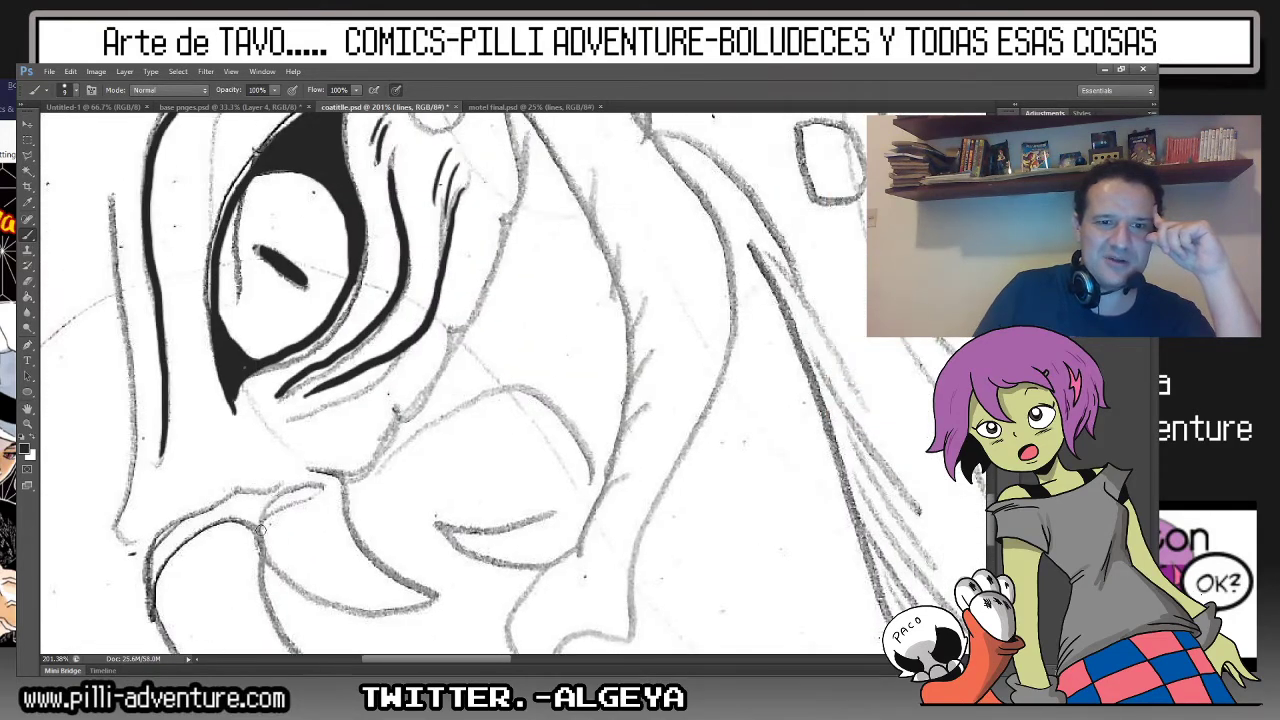
pyautogui.moveTo(261, 528)
pyautogui.mouseDown()
pyautogui.moveTo(256, 488)
pyautogui.moveTo(350, 478)
pyautogui.moveTo(300, 486)
pyautogui.moveTo(258, 540)
pyautogui.mouseUp()
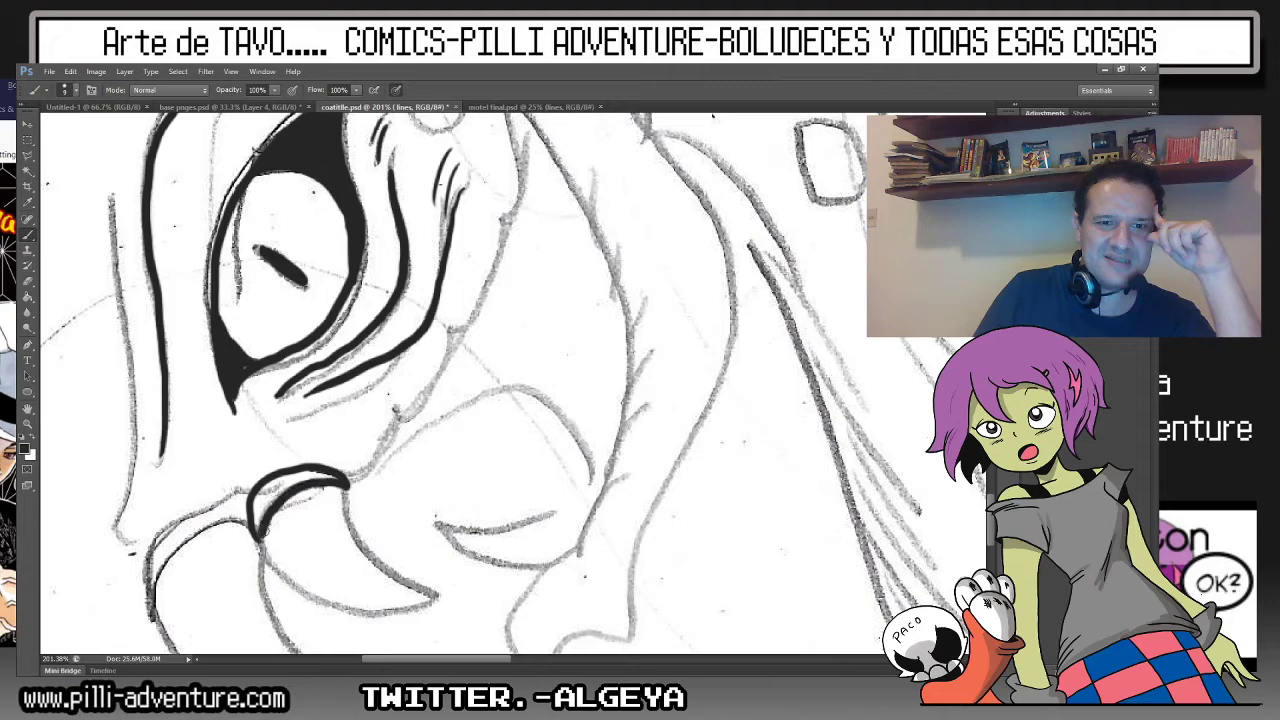
pyautogui.hscroll(-2, 790, 252)
pyautogui.scroll(-4, 746, 256)
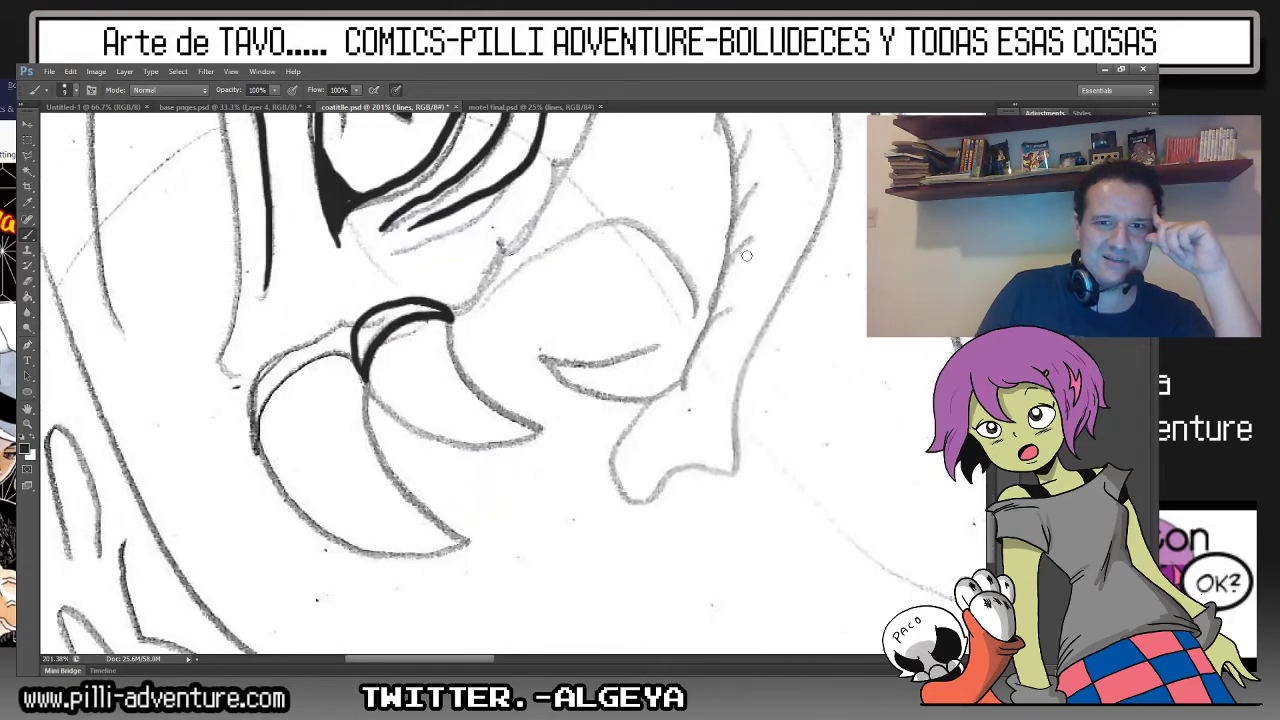
pyautogui.moveTo(452, 320)
pyautogui.mouseDown()
pyautogui.moveTo(433, 442)
pyautogui.moveTo(360, 376)
pyautogui.moveTo(248, 445)
pyautogui.moveTo(331, 346)
pyautogui.mouseUp()
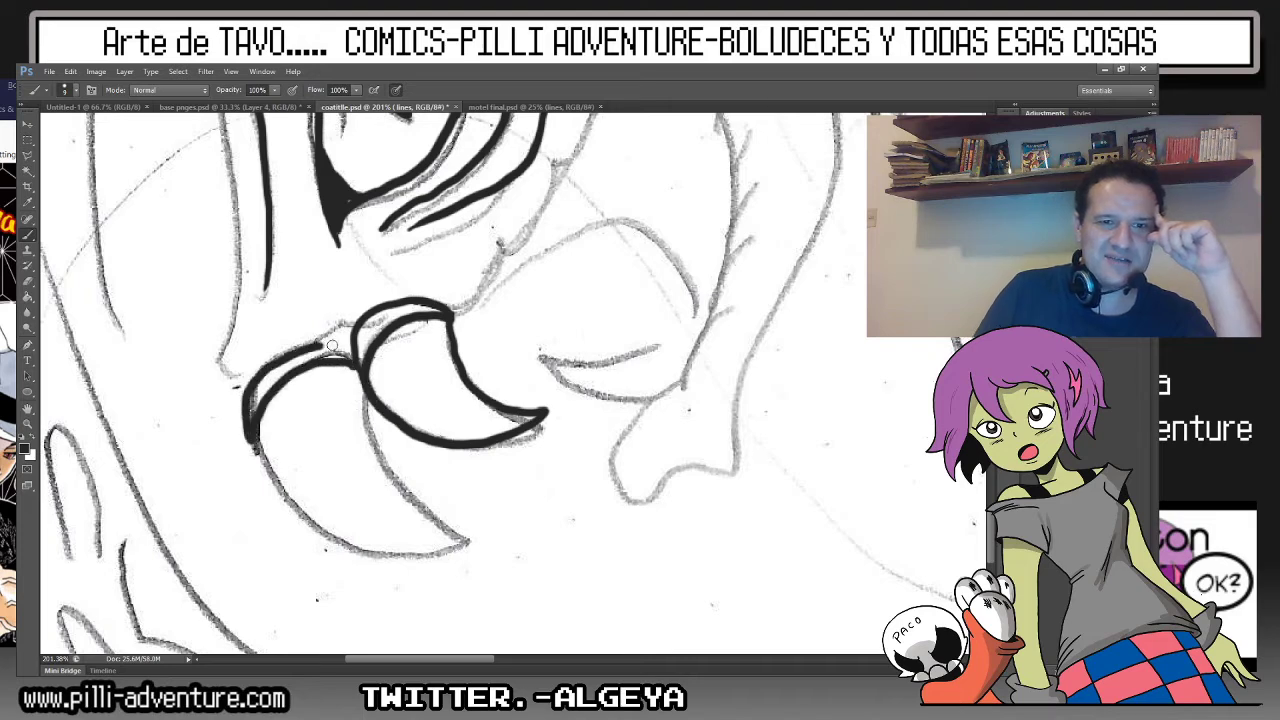
pyautogui.moveTo(362, 392); pyautogui.dragTo(465, 526)
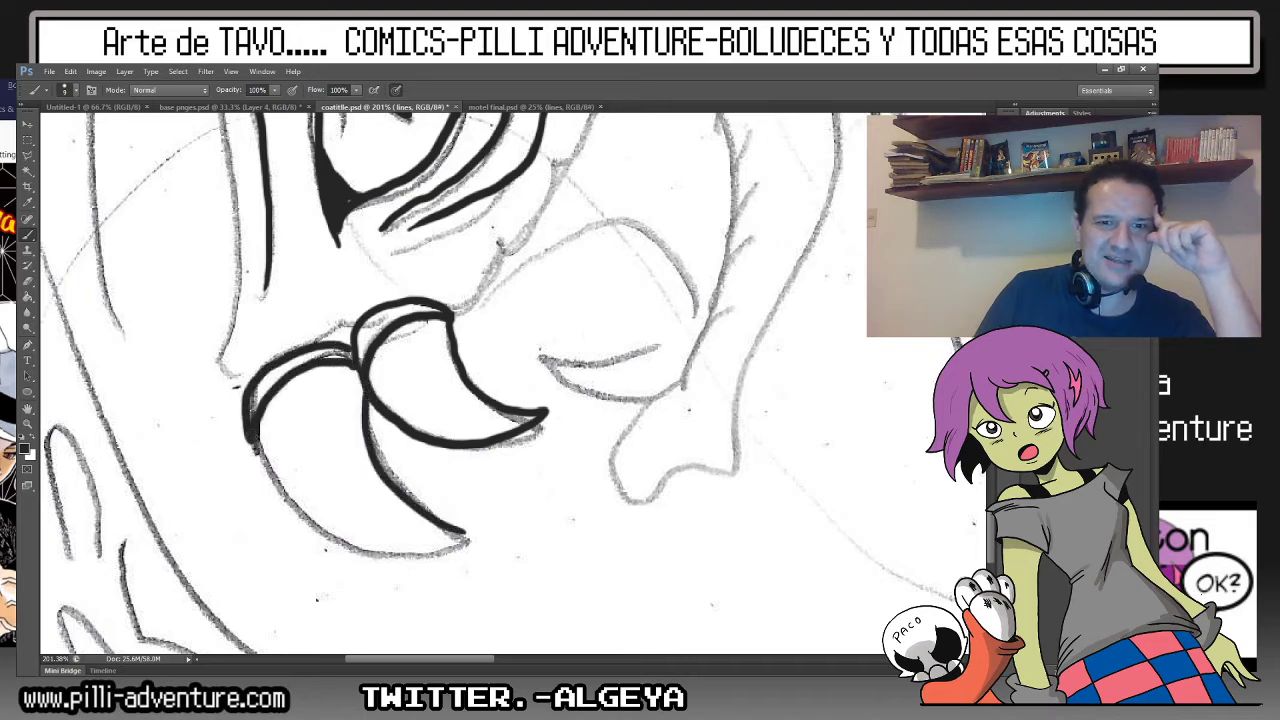
pyautogui.moveTo(258, 454)
pyautogui.mouseDown()
pyautogui.moveTo(420, 546)
pyautogui.moveTo(465, 521)
pyautogui.mouseUp()
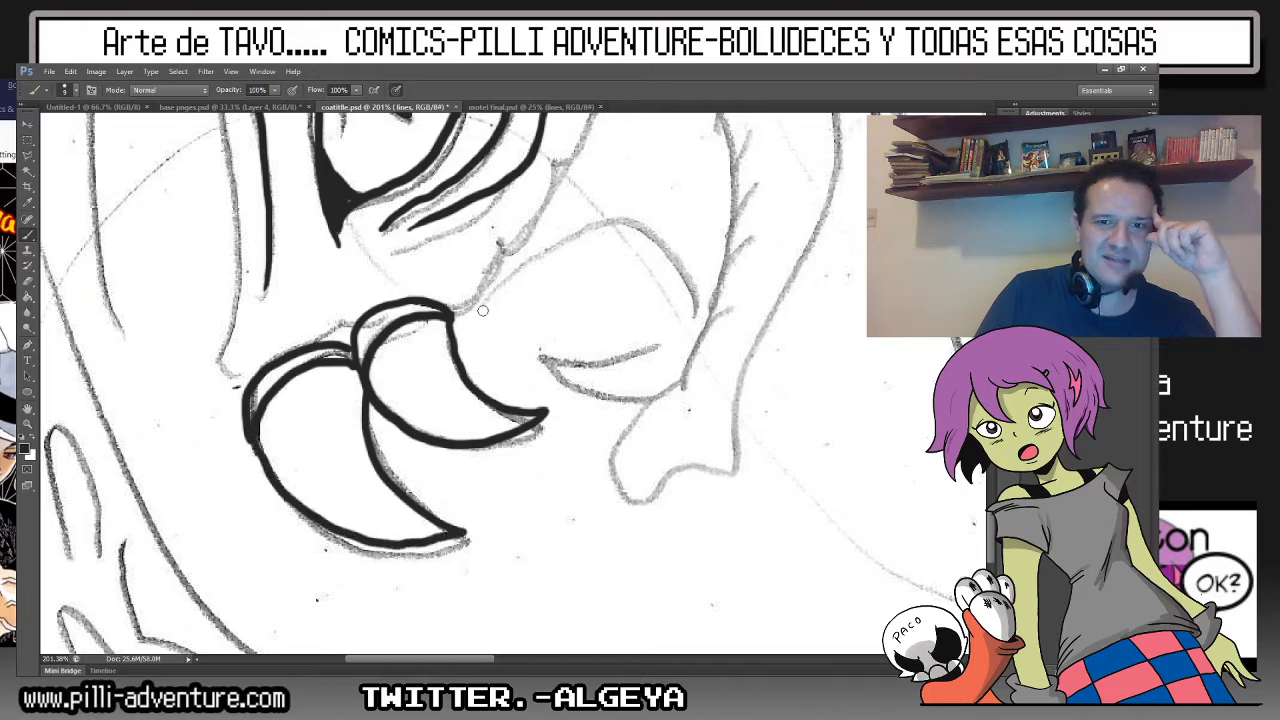
pyautogui.moveTo(480, 300)
pyautogui.mouseDown()
pyautogui.moveTo(398, 428)
pyautogui.moveTo(432, 352)
pyautogui.mouseUp()
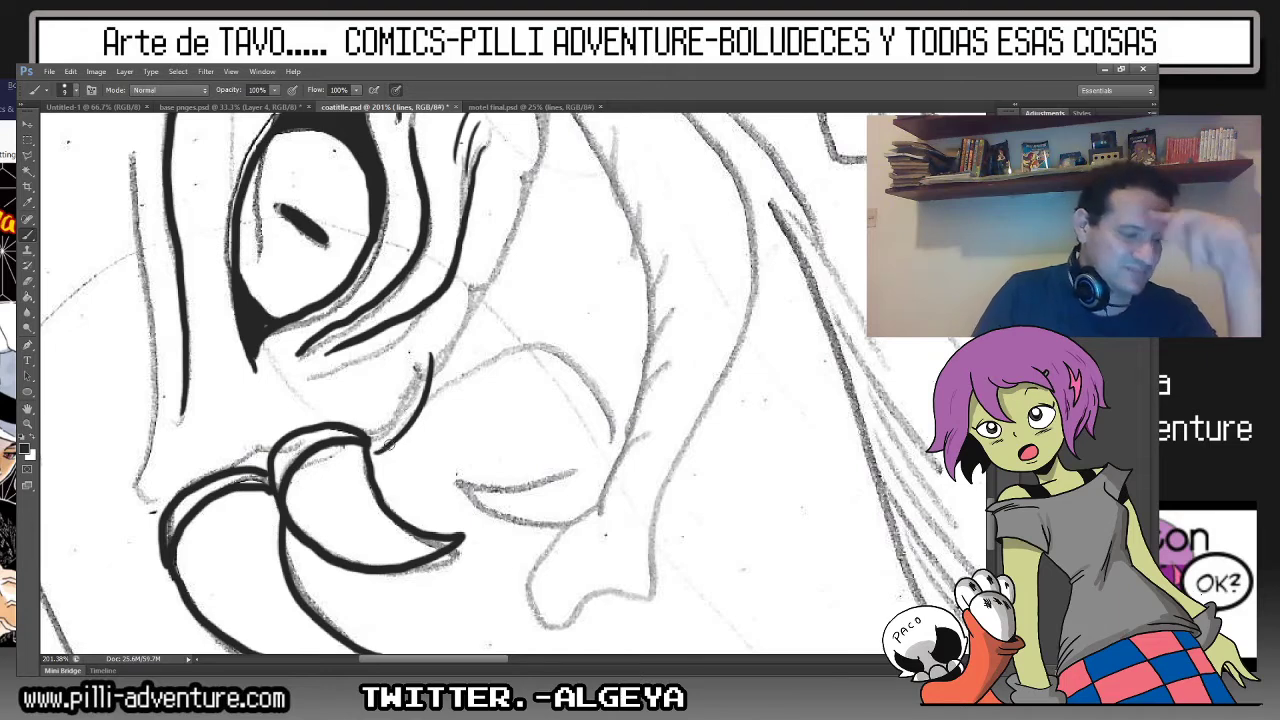
pyautogui.hotkey('ctrl', 'z')
# Ink the creature's cheek contour above the fangs with short hatching beside it.
pyautogui.moveTo(372, 444); pyautogui.dragTo(467, 285)
pyautogui.moveTo(528, 178); pyautogui.dragTo(478, 295)
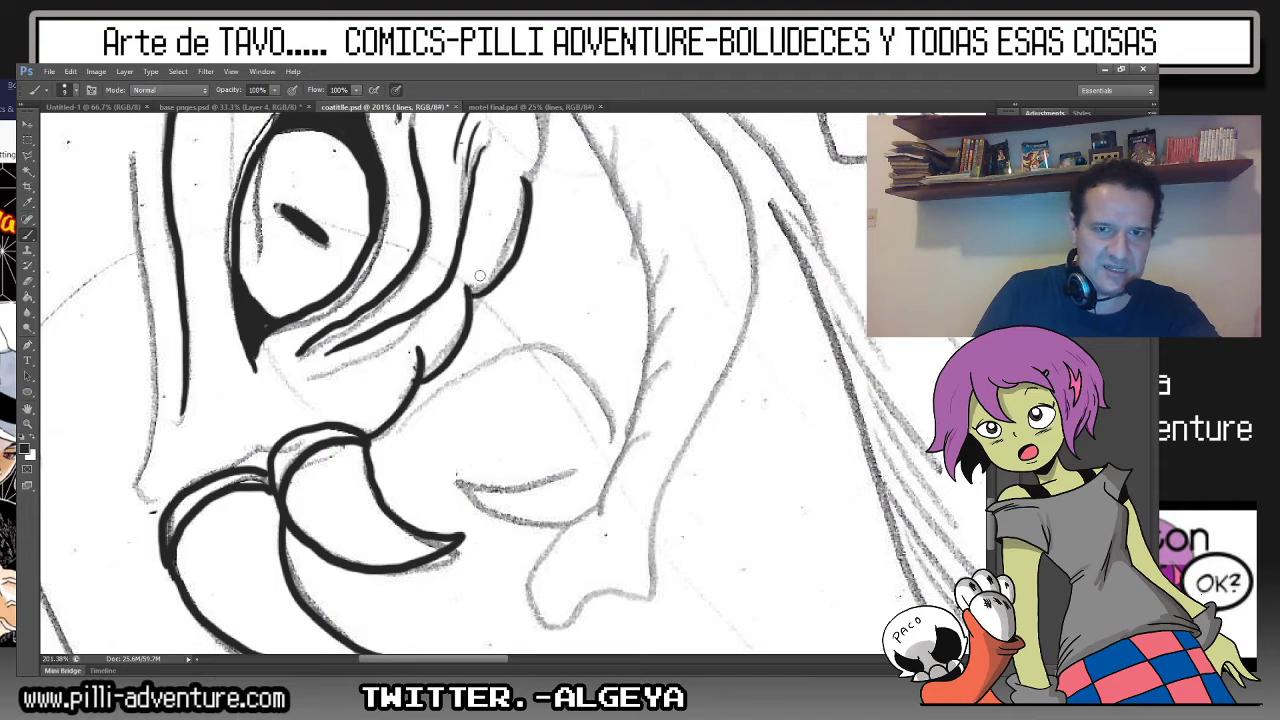
pyautogui.moveTo(500, 232); pyautogui.dragTo(484, 288)
pyautogui.moveTo(518, 200); pyautogui.dragTo(500, 250)
pyautogui.moveTo(446, 326)
pyautogui.mouseDown()
pyautogui.moveTo(427, 373)
pyautogui.moveTo(449, 355)
pyautogui.moveTo(160, 250)
pyautogui.mouseUp()
# Outline the large oval spot and the smaller spots above the eye.
pyautogui.moveTo(400, 400); pyautogui.dragTo(610, 235)
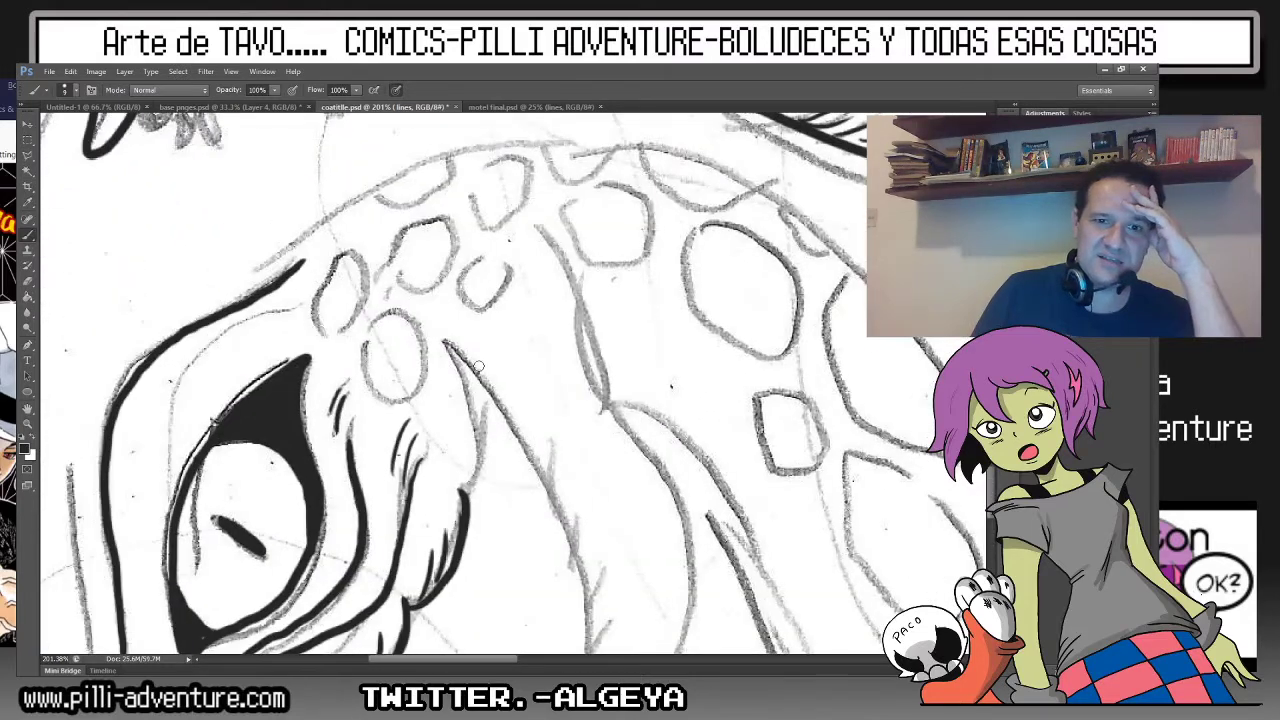
pyautogui.moveTo(443, 338)
pyautogui.mouseDown()
pyautogui.moveTo(452, 505)
pyautogui.moveTo(452, 418)
pyautogui.mouseUp()
pyautogui.moveTo(396, 318)
pyautogui.mouseDown()
pyautogui.moveTo(370, 326)
pyautogui.moveTo(412, 388)
pyautogui.moveTo(403, 315)
pyautogui.mouseUp()
pyautogui.moveTo(462, 272); pyautogui.dragTo(466, 264)
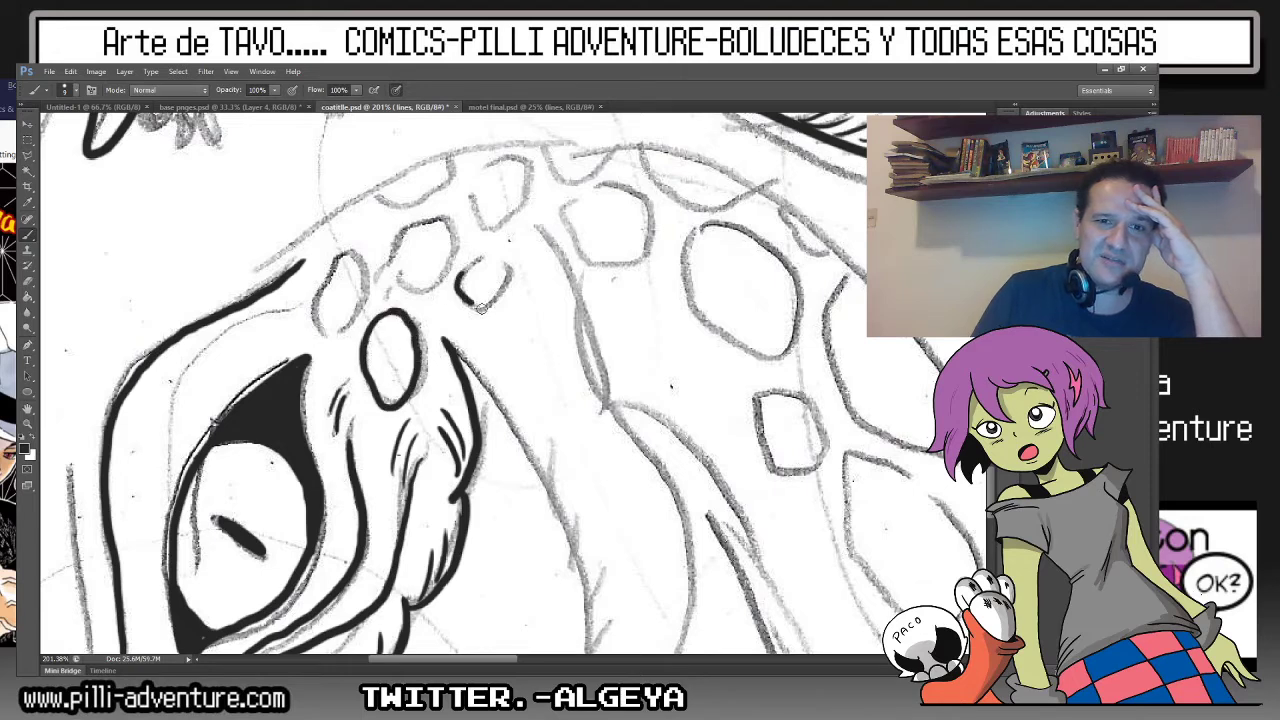
pyautogui.moveTo(436, 218)
pyautogui.mouseDown()
pyautogui.moveTo(400, 236)
pyautogui.moveTo(412, 218)
pyautogui.mouseUp()
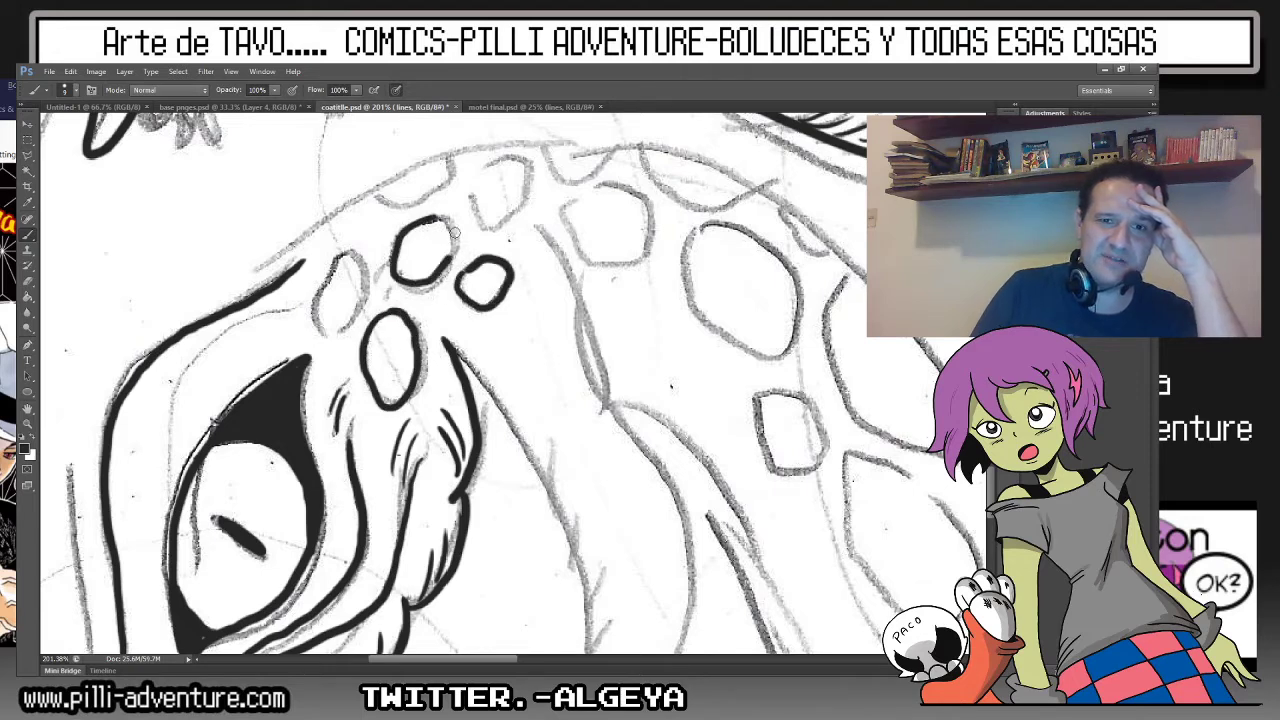
pyautogui.moveTo(356, 262)
pyautogui.mouseDown()
pyautogui.moveTo(352, 312)
pyautogui.moveTo(351, 258)
pyautogui.mouseUp()
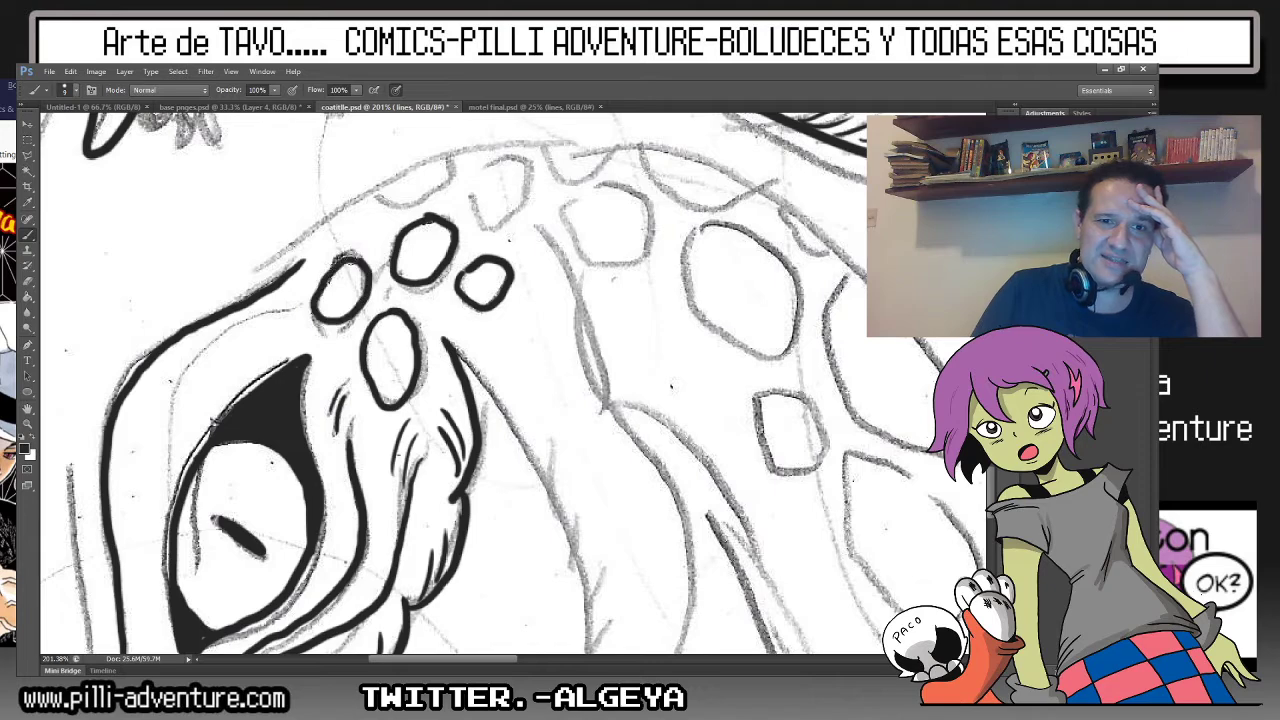
# Ink the left outline of the face and the long curve below the eye.
pyautogui.moveTo(83, 590); pyautogui.dragTo(229, 218)
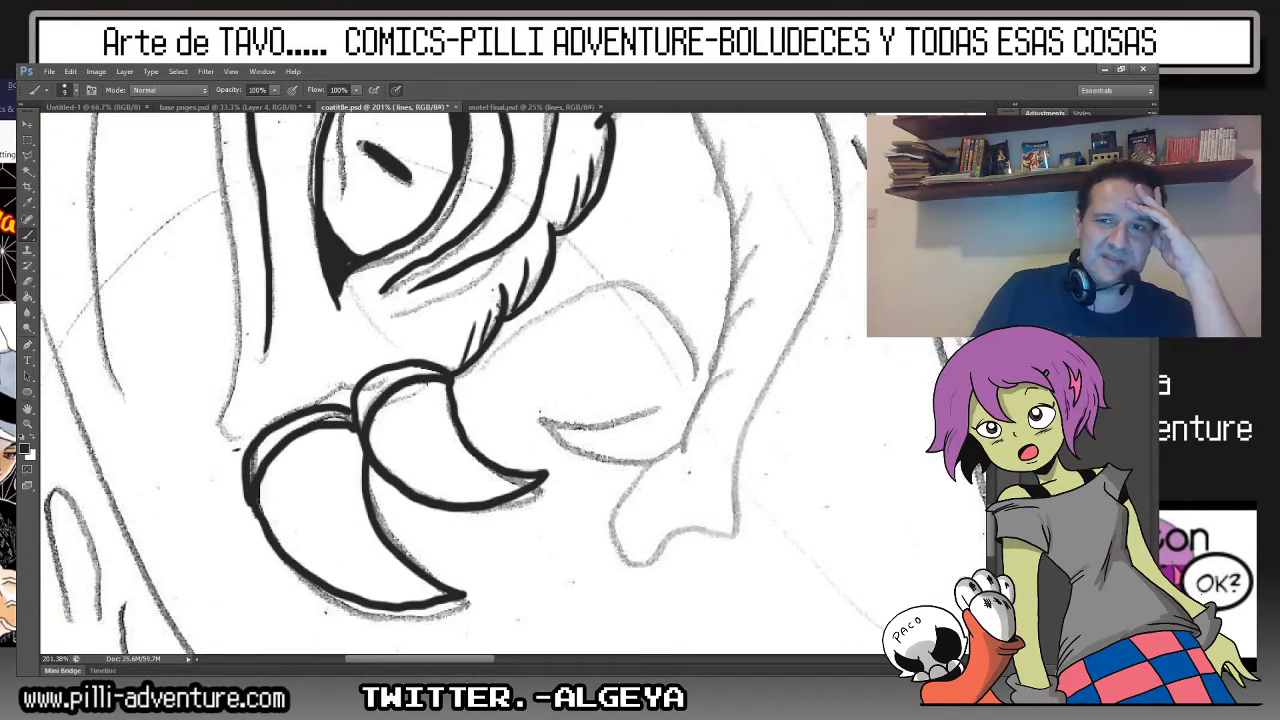
pyautogui.hotkey('ctrl', '-')
pyautogui.scroll(3, 450, 380)
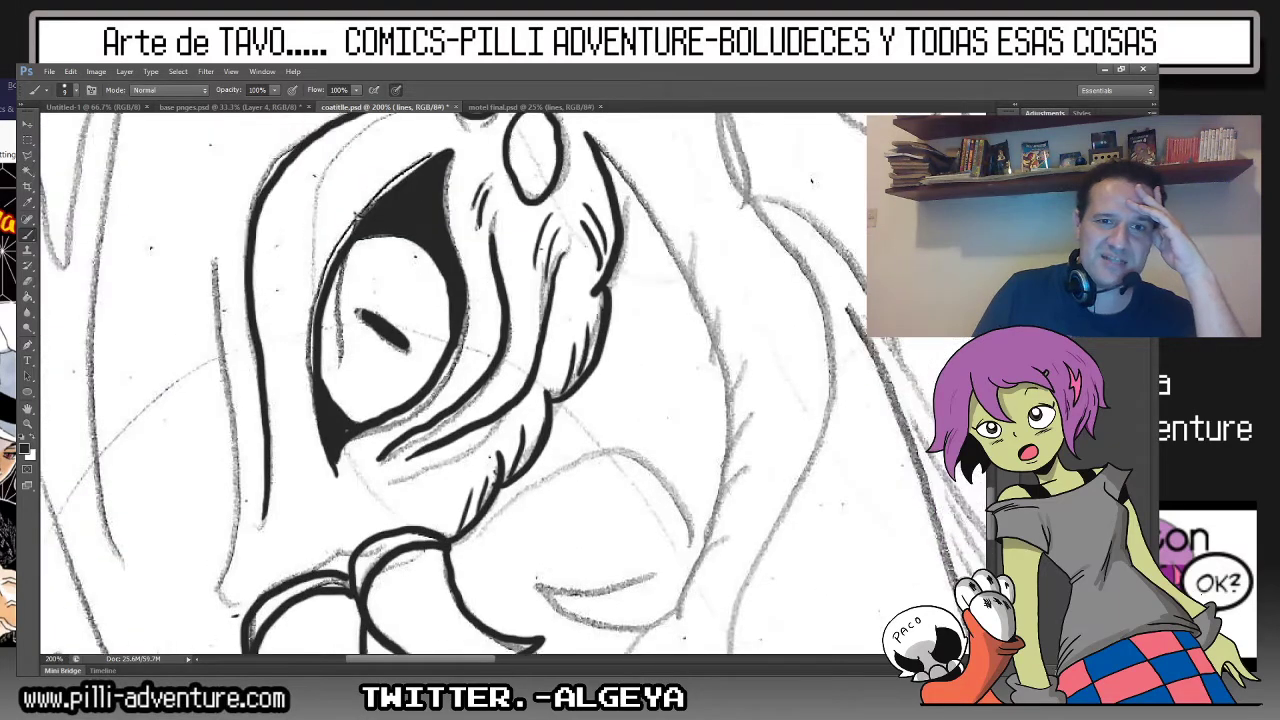
pyautogui.moveTo(243, 229)
pyautogui.mouseDown()
pyautogui.moveTo(212, 290)
pyautogui.moveTo(228, 430)
pyautogui.moveTo(224, 622)
pyautogui.mouseUp()
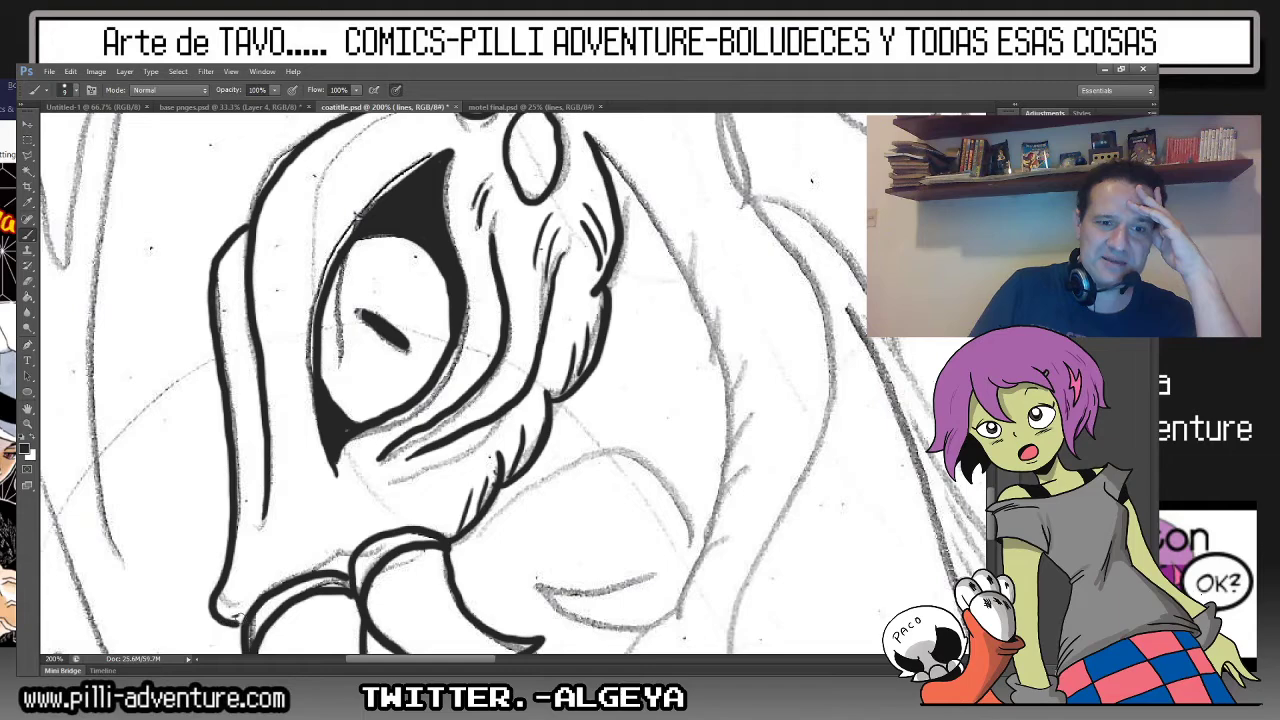
pyautogui.moveTo(519, 478)
pyautogui.mouseDown()
pyautogui.moveTo(665, 462)
pyautogui.moveTo(696, 540)
pyautogui.mouseUp()
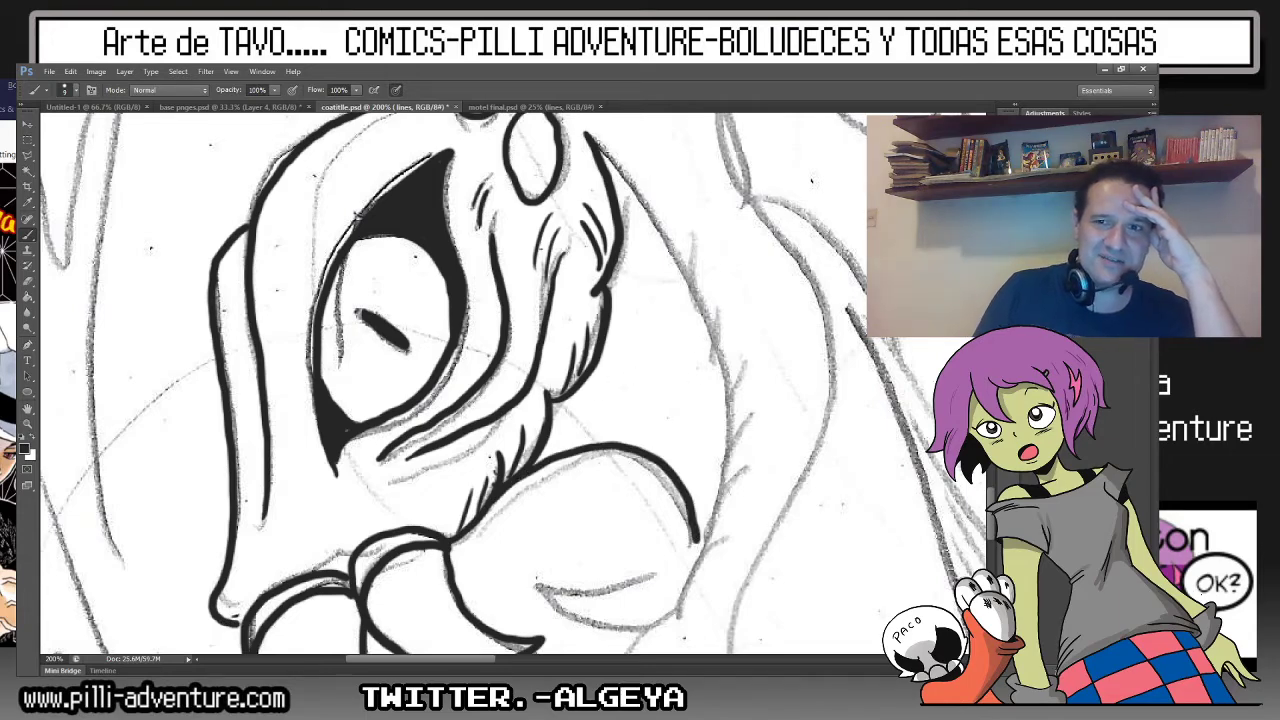
pyautogui.hotkey('ctrl', '-')
pyautogui.hotkey('ctrl', '-')
pyautogui.hotkey('ctrl', '-')
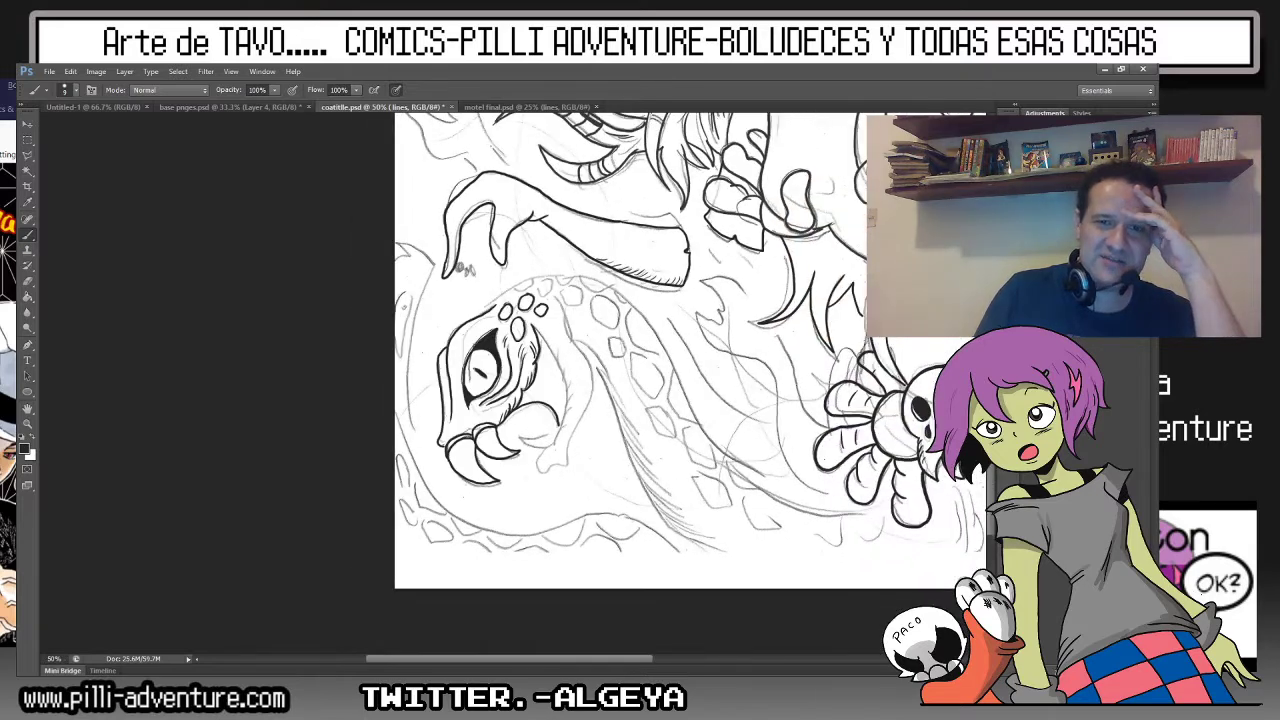
pyautogui.moveTo(600, 350); pyautogui.dragTo(432, 410)
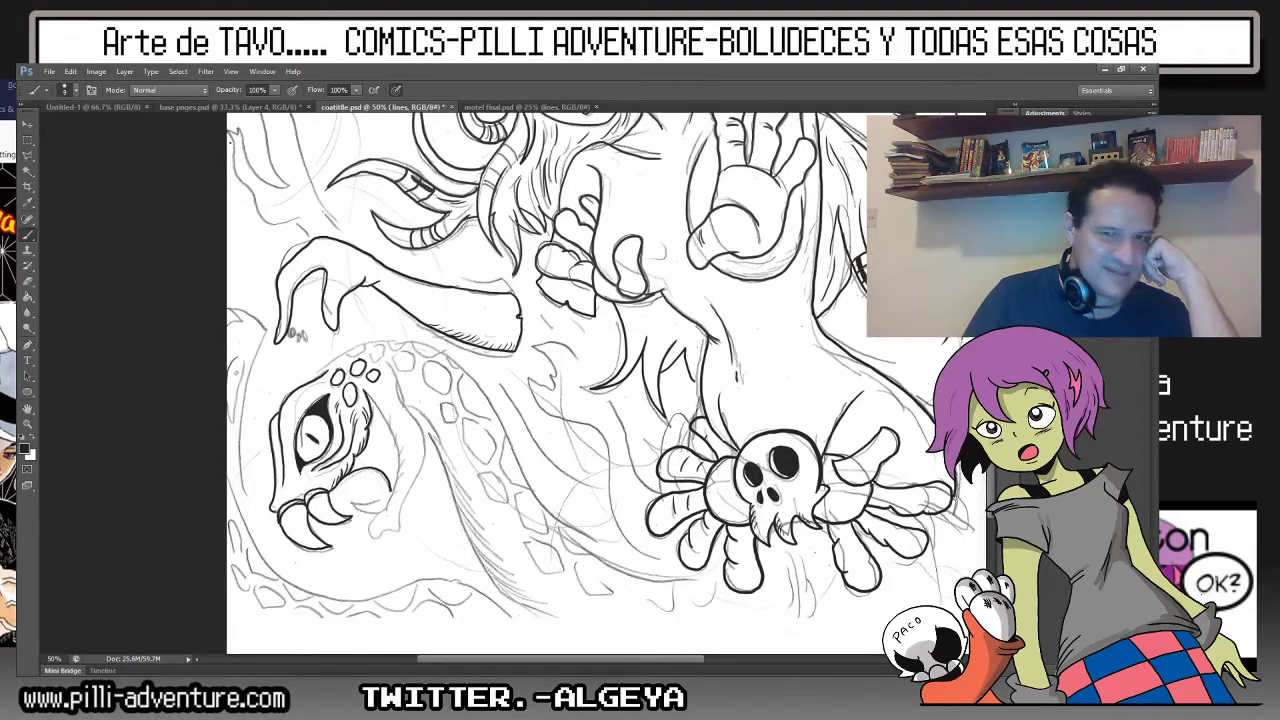
pyautogui.hotkey('ctrl', '-')
pyautogui.hotkey('ctrl', '-')
pyautogui.hotkey('ctrl', '-')
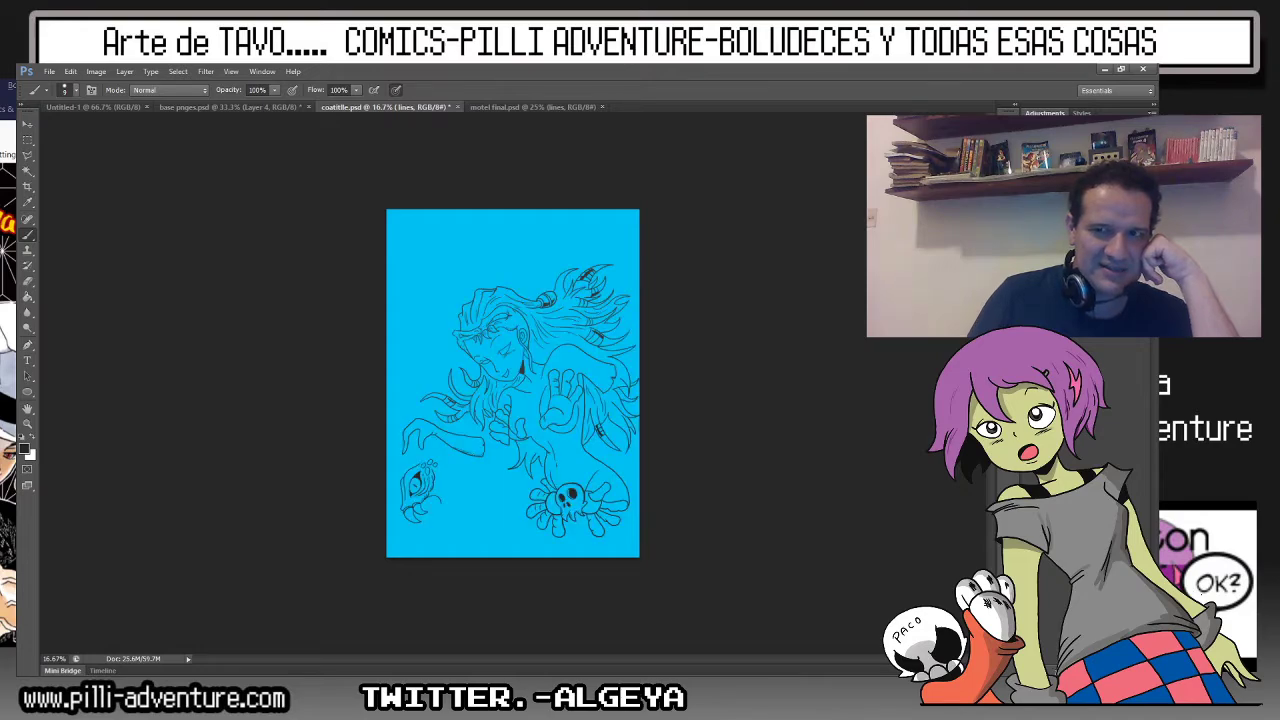
pyautogui.scroll(3, 512, 383)
pyautogui.scroll(3, 512, 383)
pyautogui.scroll(2, 512, 383)
pyautogui.scroll(2, 512, 383)
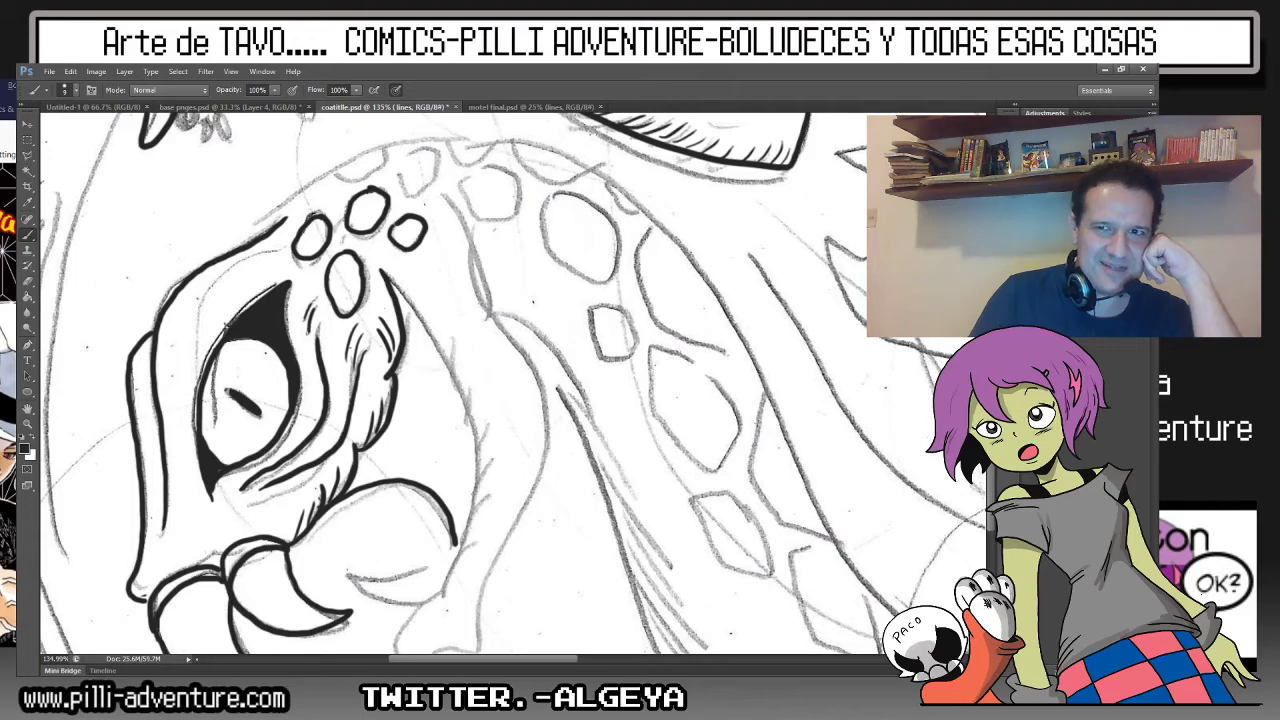
# Ink the creature's outline running downward beside the spots.
pyautogui.hscroll(1, 407, 281)
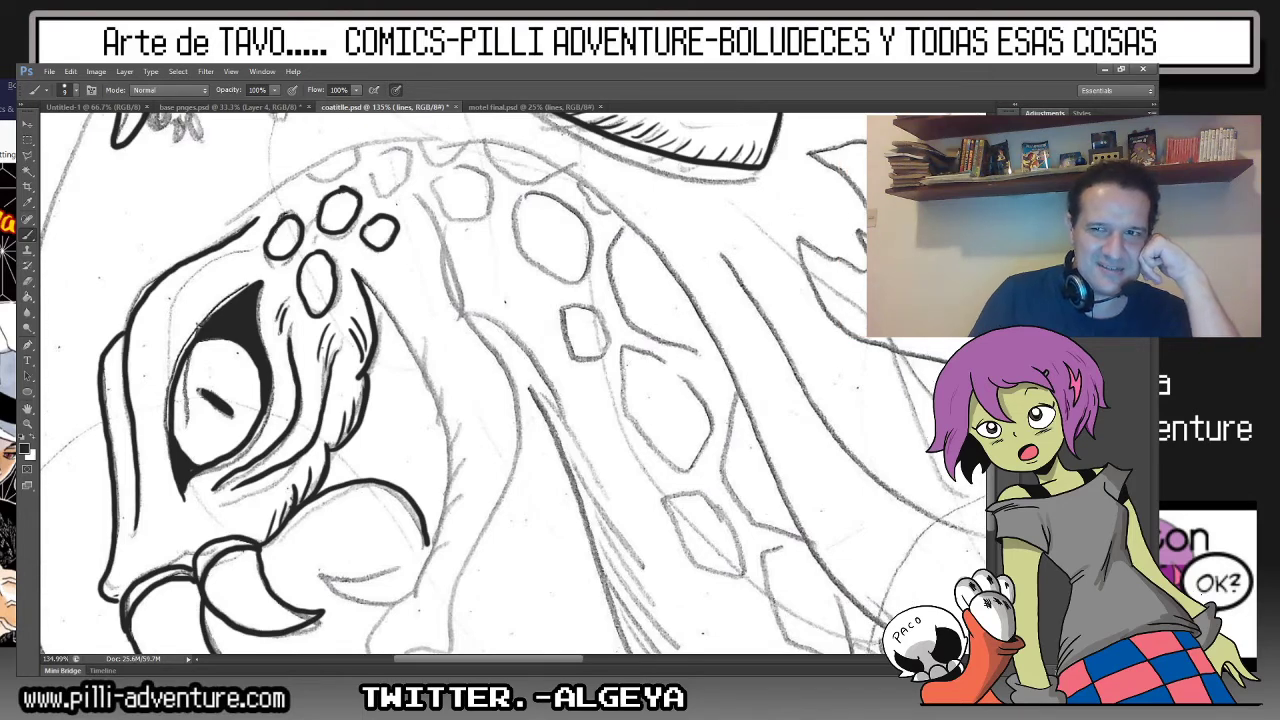
pyautogui.hotkey('ctrl', '+')
pyautogui.hotkey('ctrl', '+')
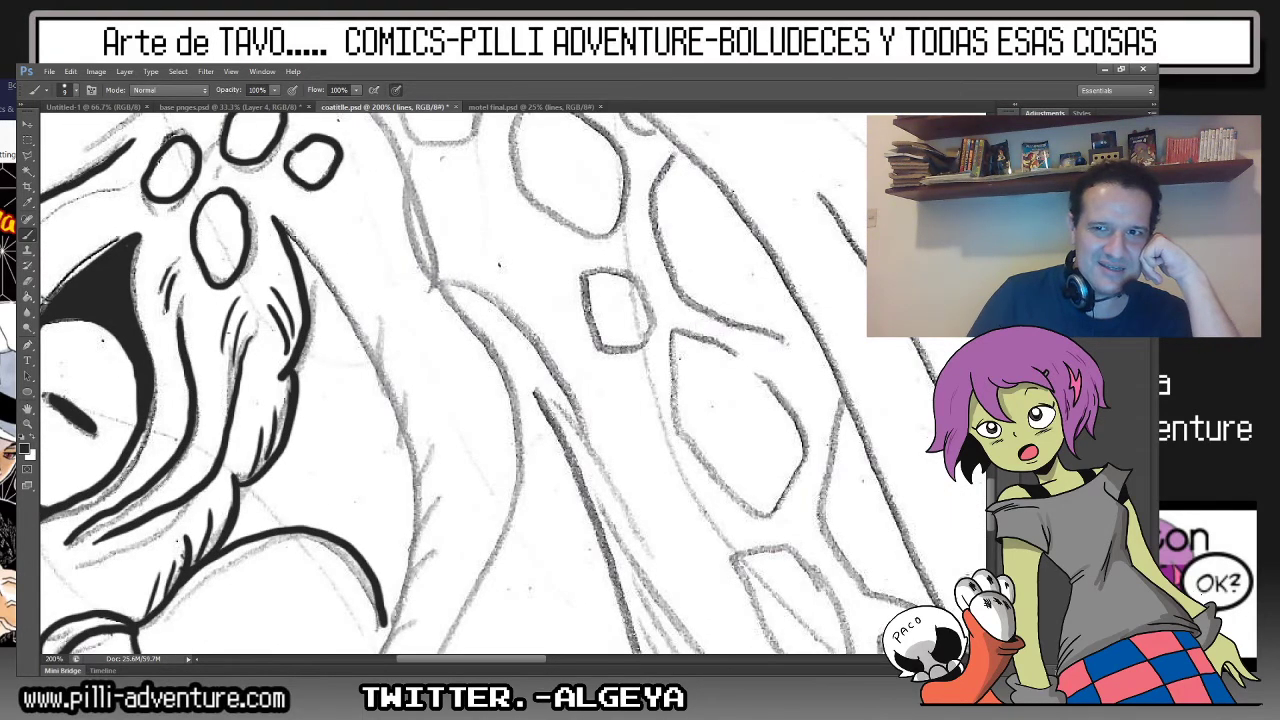
pyautogui.hotkey('ctrl', '-')
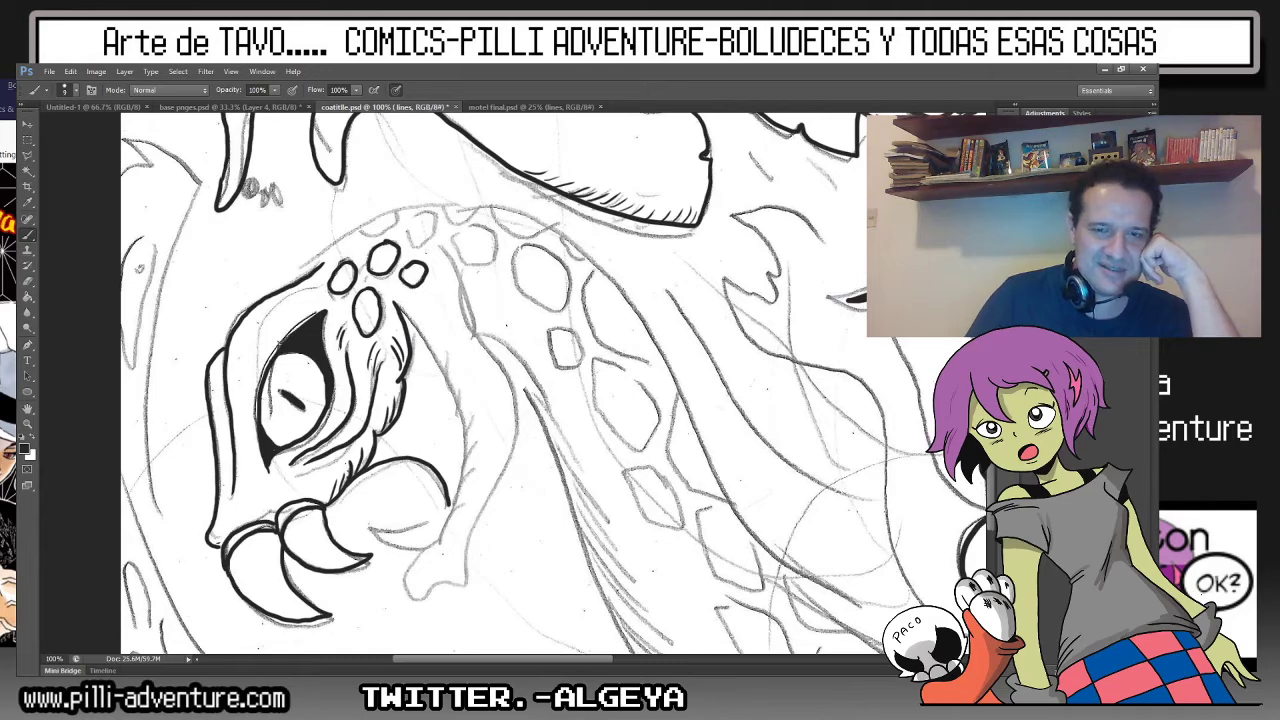
pyautogui.hotkey('ctrl', '+')
pyautogui.hotkey('ctrl', '+')
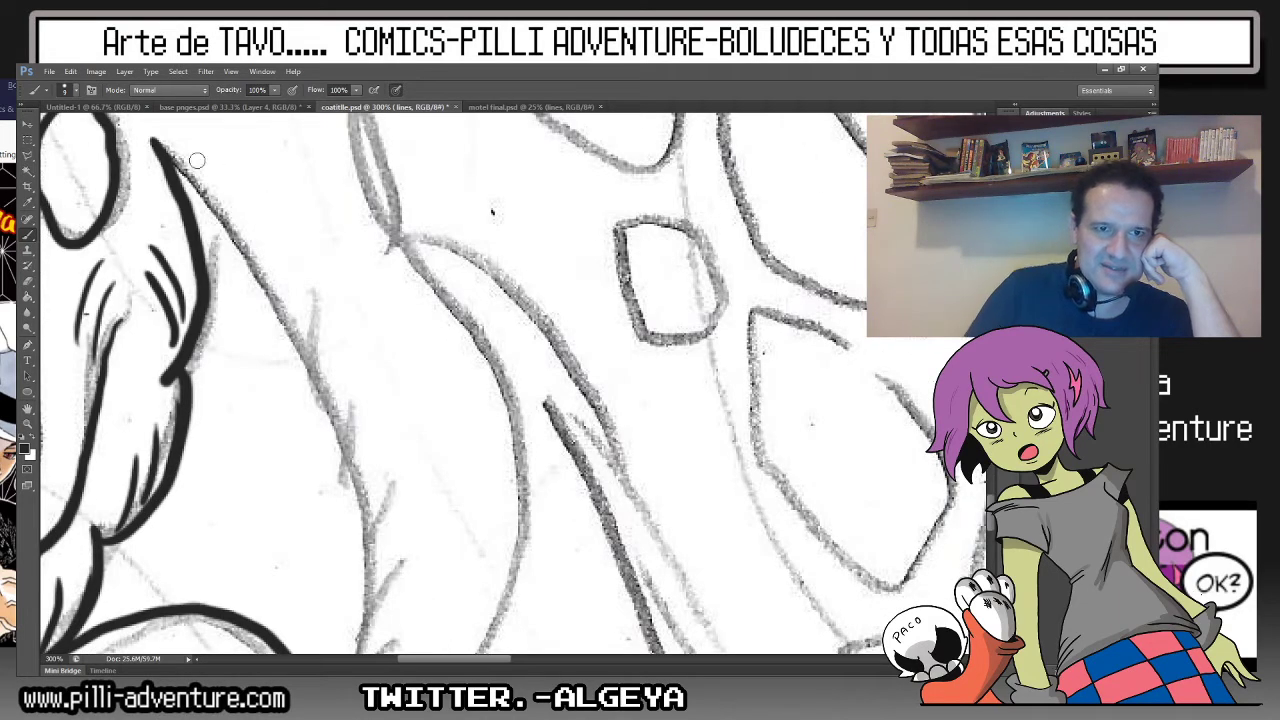
pyautogui.moveTo(180, 162); pyautogui.dragTo(377, 612)
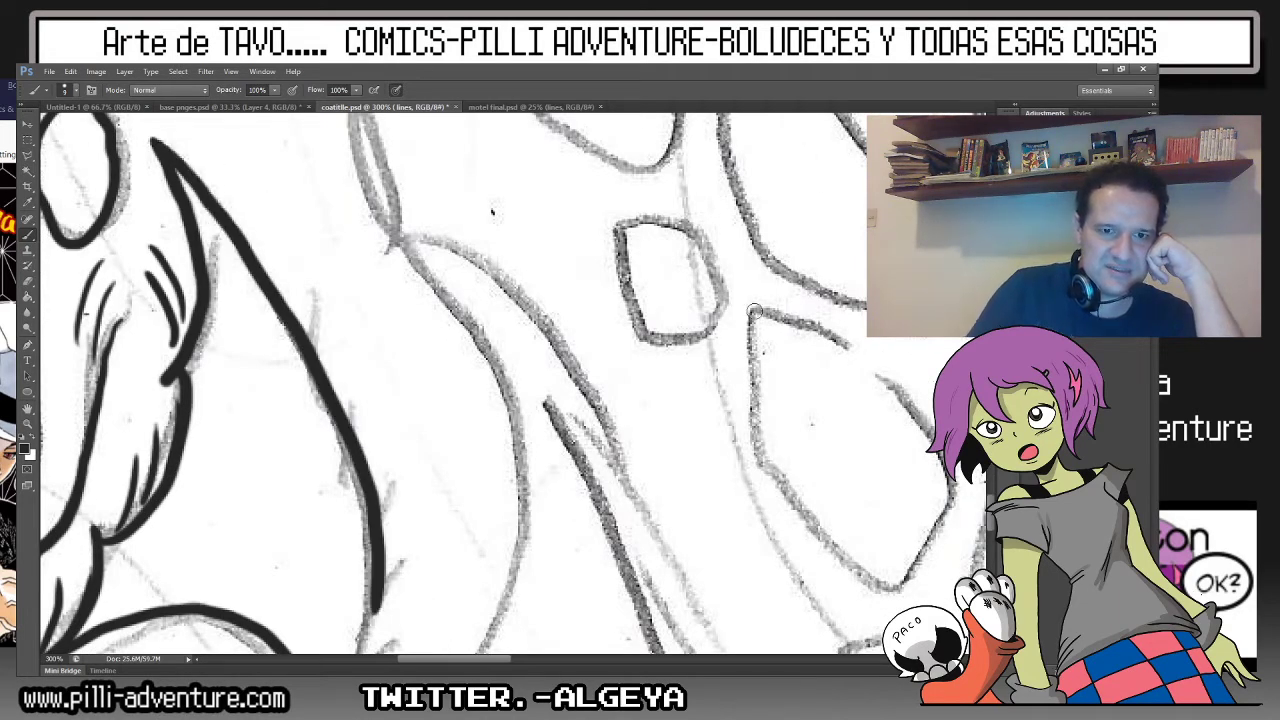
pyautogui.scroll(5, 492, 211)
pyautogui.hotkey('ctrl', '-')
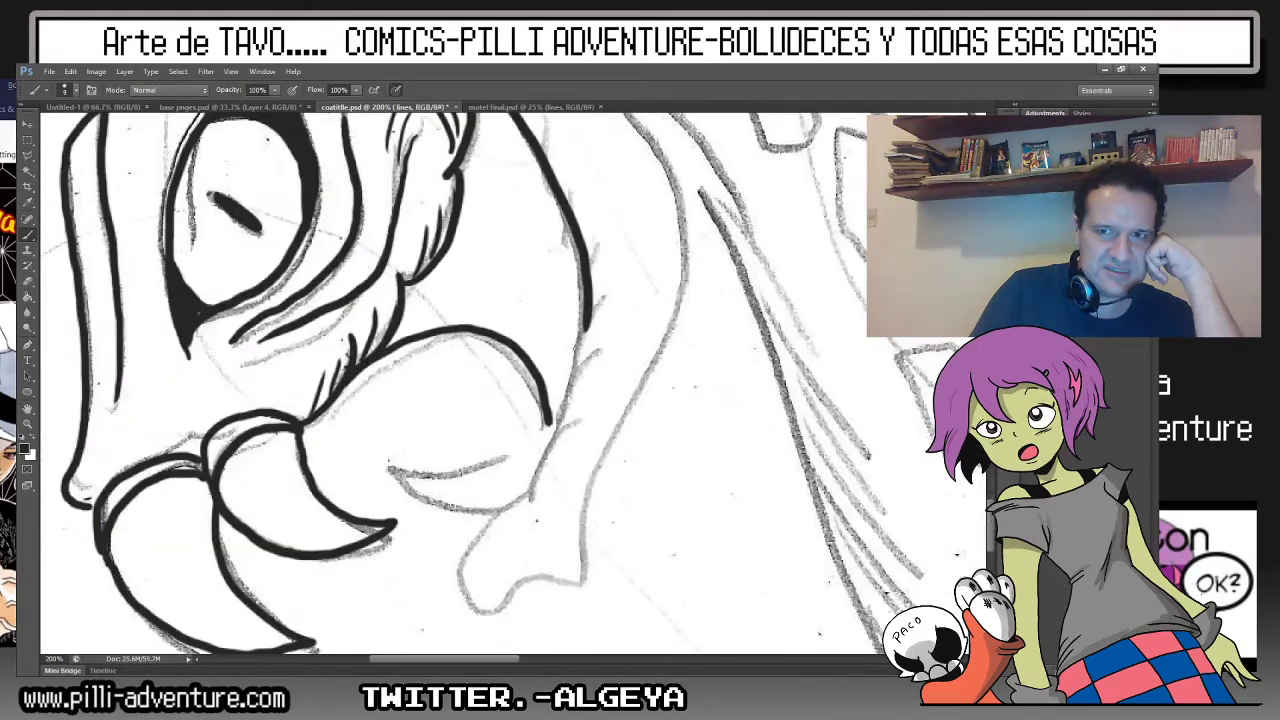
# Ink the jaw curve, mouth and lower jaw edge, with fine hatching in the mouth and cheek.
pyautogui.moveTo(588, 342)
pyautogui.mouseDown()
pyautogui.moveTo(514, 540)
pyautogui.moveTo(510, 597)
pyautogui.moveTo(672, 316)
pyautogui.mouseUp()
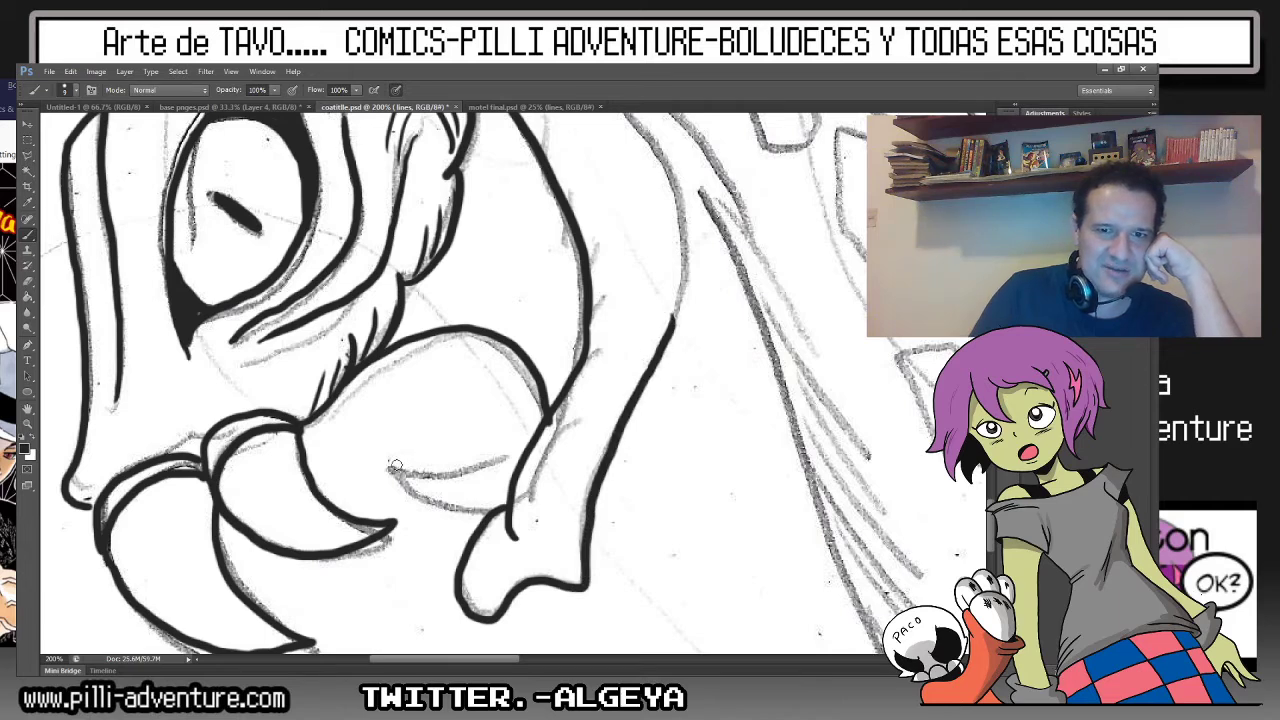
pyautogui.moveTo(396, 466)
pyautogui.mouseDown()
pyautogui.moveTo(492, 458)
pyautogui.moveTo(546, 422)
pyautogui.mouseUp()
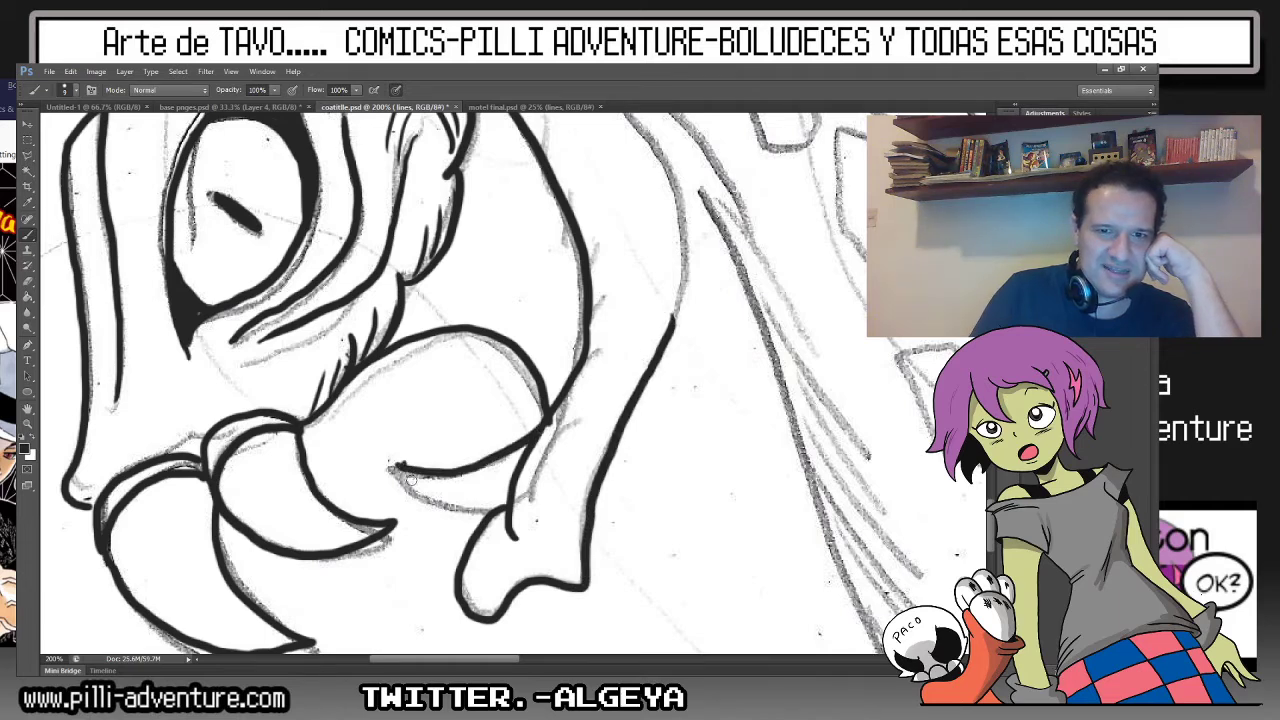
pyautogui.moveTo(395, 468)
pyautogui.mouseDown()
pyautogui.moveTo(497, 516)
pyautogui.moveTo(479, 481)
pyautogui.mouseUp()
pyautogui.moveTo(505, 493); pyautogui.dragTo(482, 489)
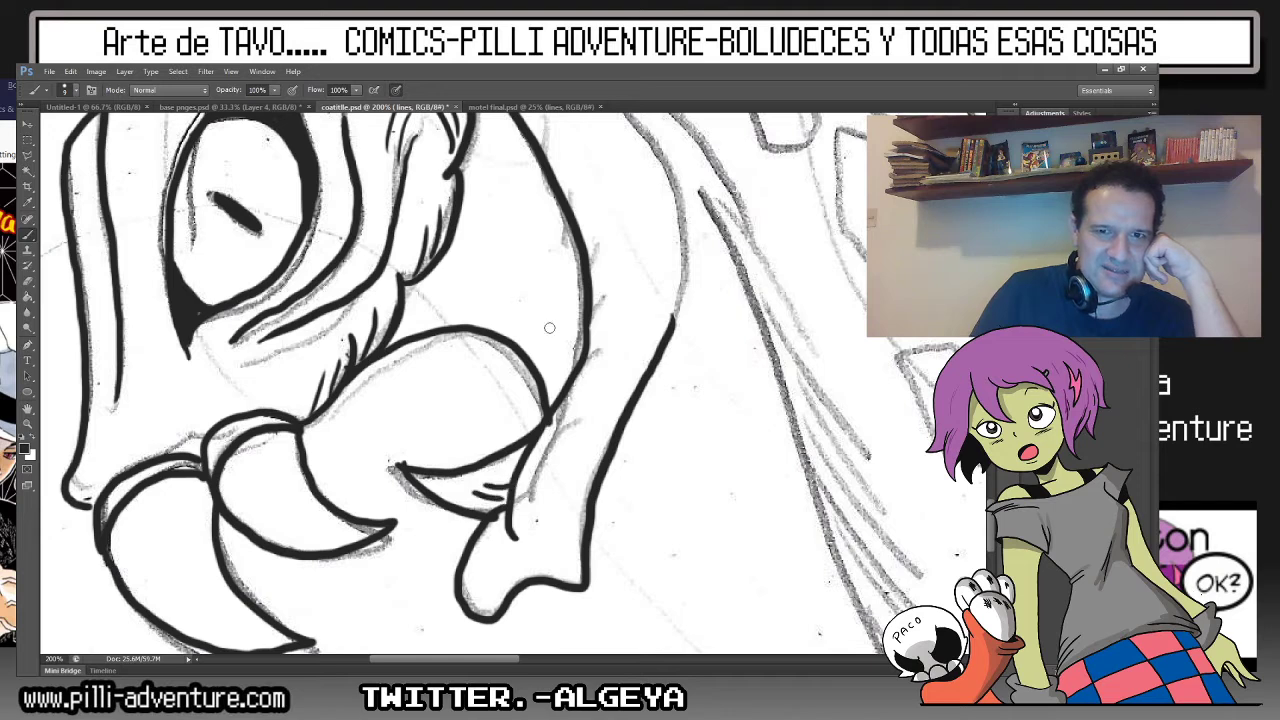
pyautogui.moveTo(541, 258)
pyautogui.mouseDown()
pyautogui.moveTo(555, 342)
pyautogui.moveTo(531, 290)
pyautogui.mouseUp()
pyautogui.moveTo(510, 216); pyautogui.dragTo(524, 252)
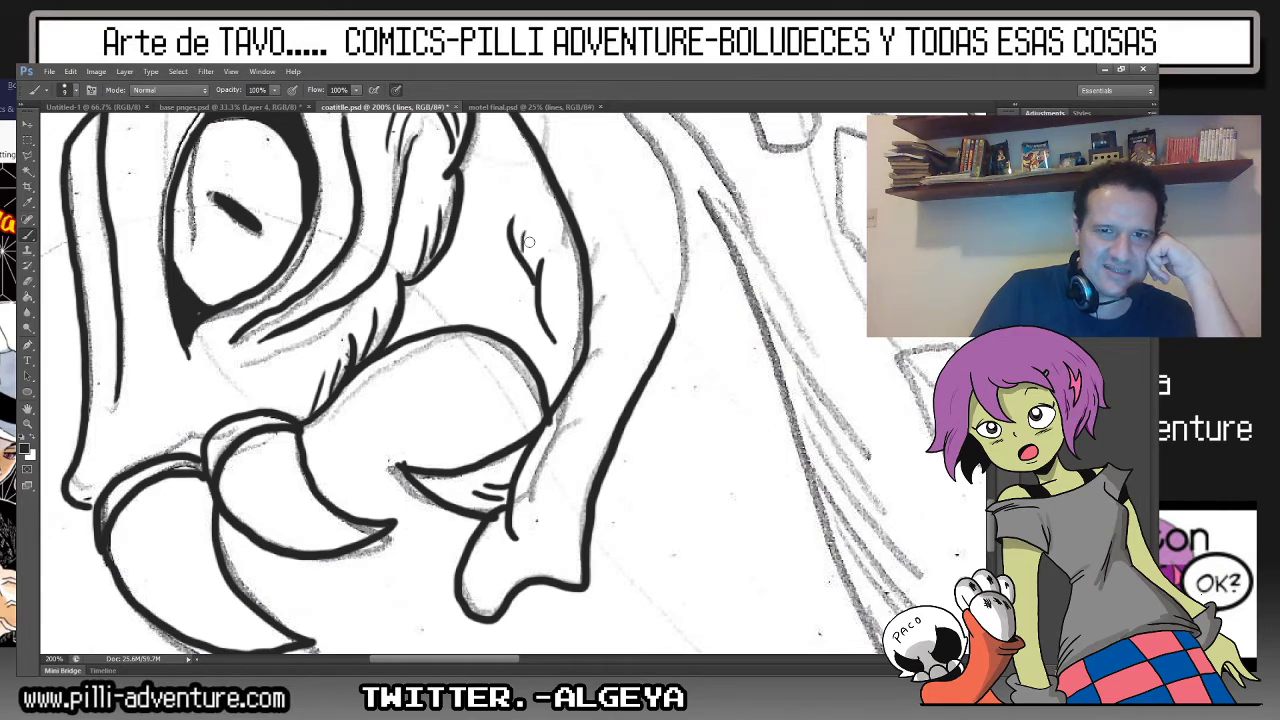
# Ink the long outline of the creature's body.
pyautogui.scroll(-1, 587, 224)
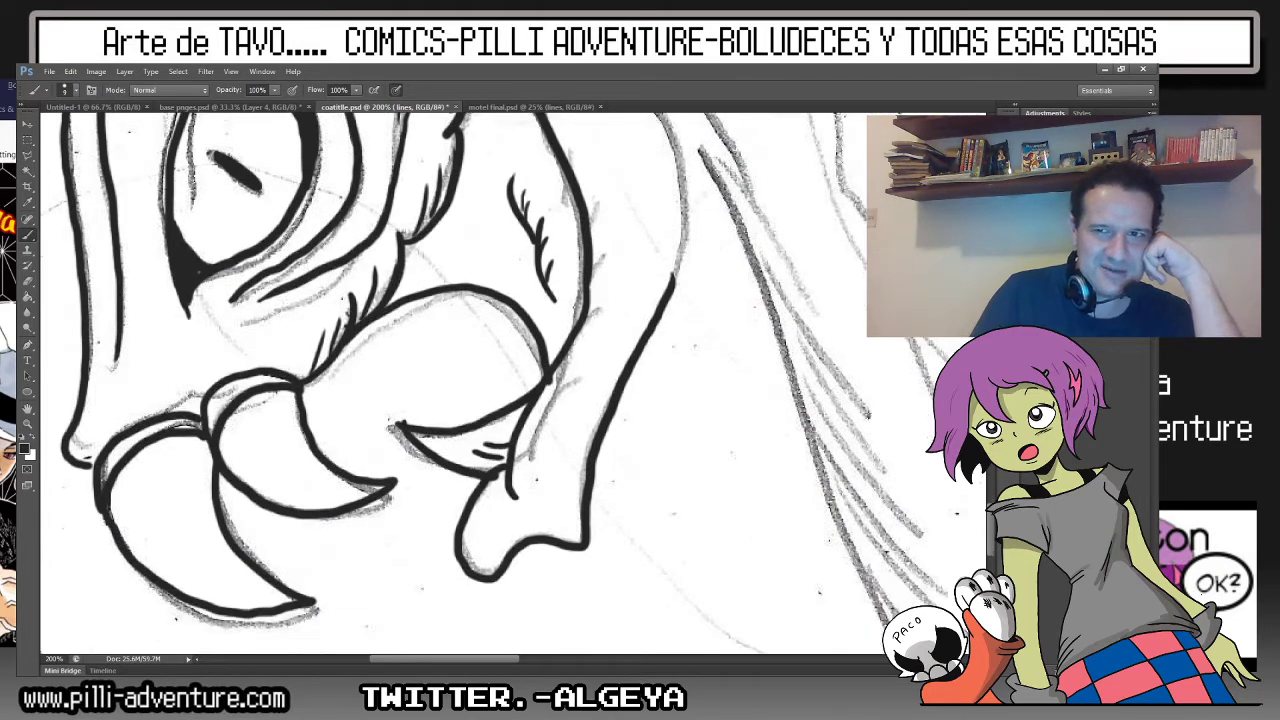
pyautogui.scroll(2, 587, 224)
pyautogui.scroll(3, 587, 224)
pyautogui.moveTo(575, 165)
pyautogui.mouseDown()
pyautogui.moveTo(680, 390)
pyautogui.moveTo(683, 472)
pyautogui.moveTo(668, 522)
pyautogui.moveTo(684, 496)
pyautogui.mouseUp()
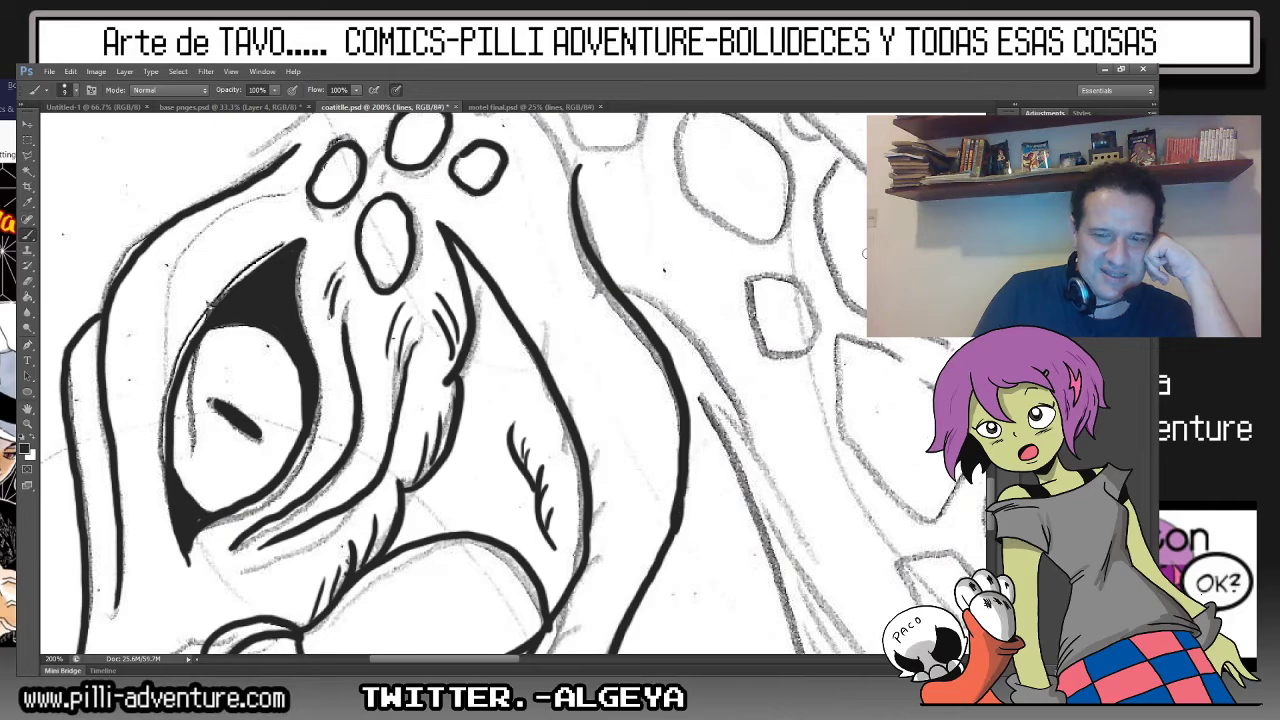
pyautogui.hotkey('ctrl', '-')
pyautogui.hotkey('ctrl', '-')
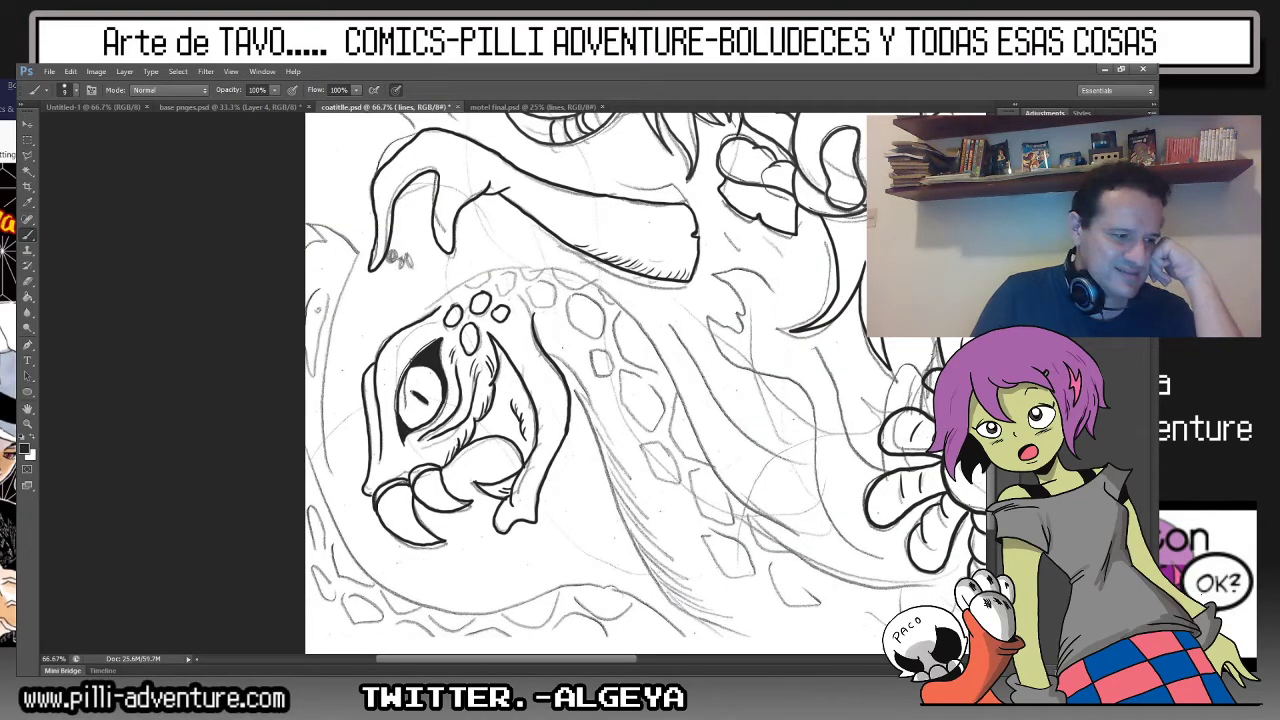
# Ink the top edge of the spotted body, redrawing it once after an undo.
pyautogui.scroll(1, 512, 379)
pyautogui.scroll(1, 512, 379)
pyautogui.scroll(1, 512, 379)
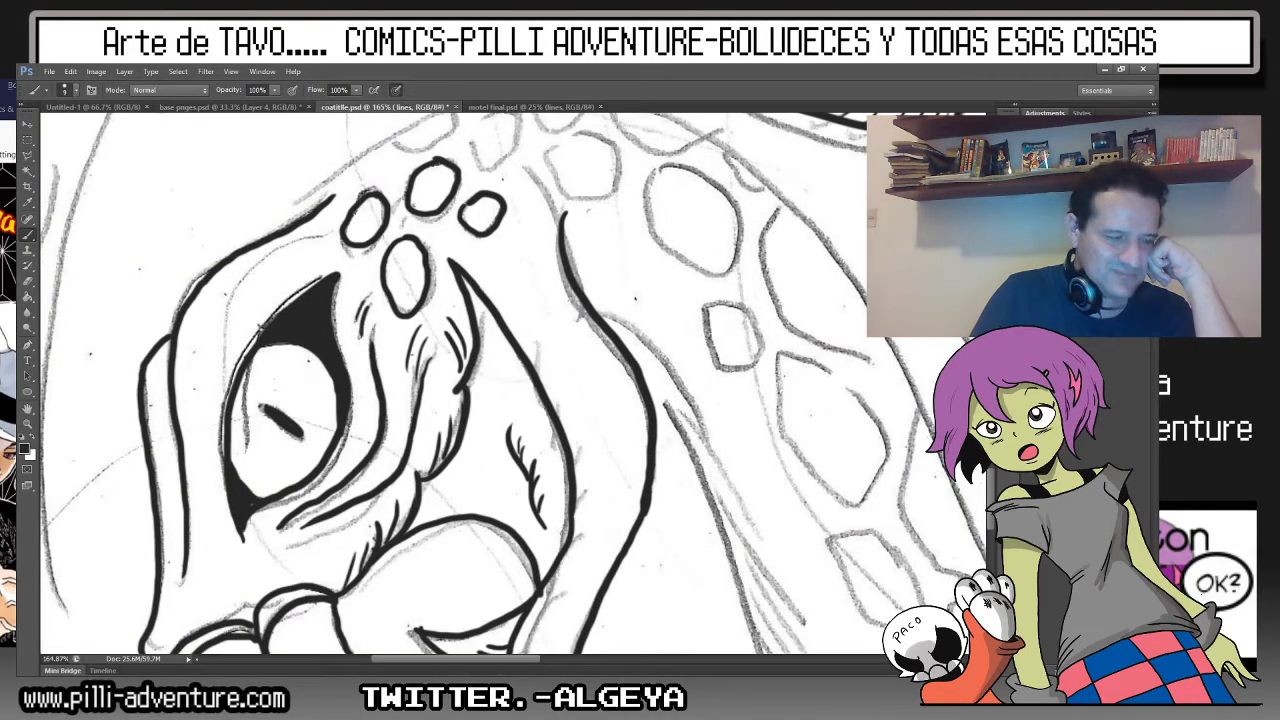
pyautogui.moveTo(343, 139); pyautogui.dragTo(278, 379)
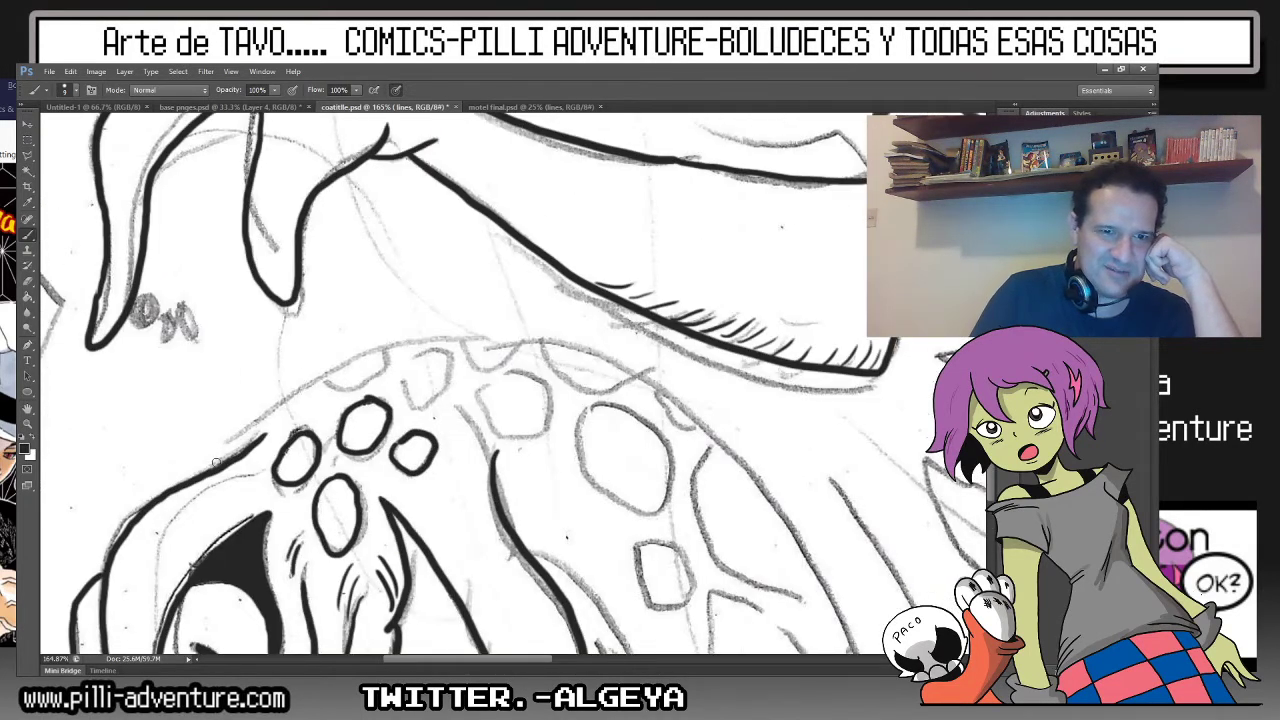
pyautogui.moveTo(215, 462); pyautogui.dragTo(666, 381)
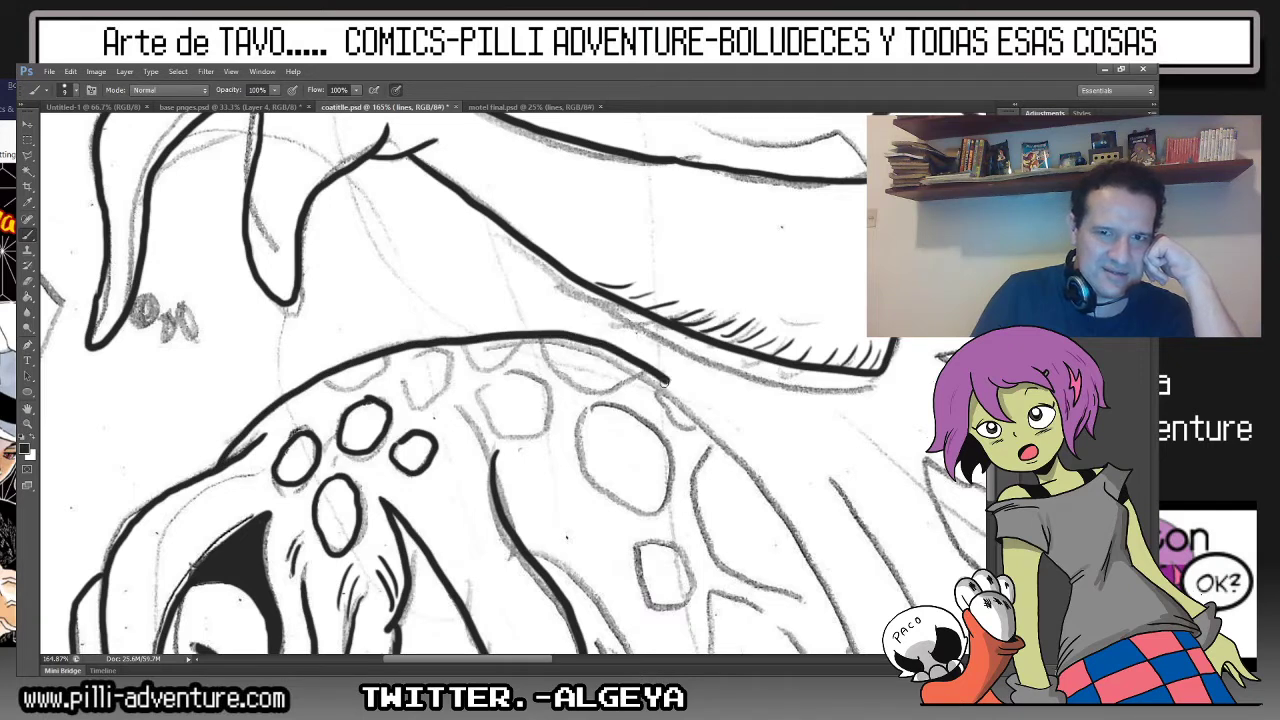
pyautogui.hotkey('ctrl', 'z')
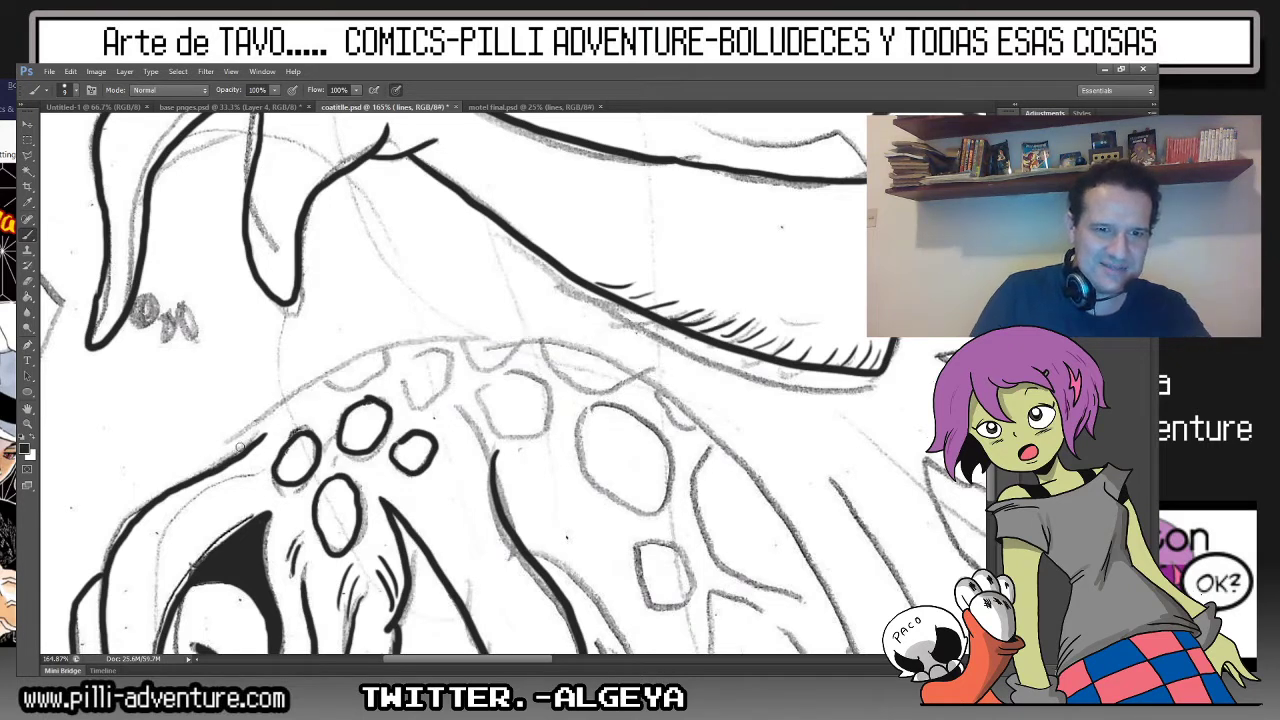
pyautogui.moveTo(217, 461)
pyautogui.mouseDown()
pyautogui.moveTo(779, 533)
pyautogui.moveTo(860, 652)
pyautogui.mouseUp()
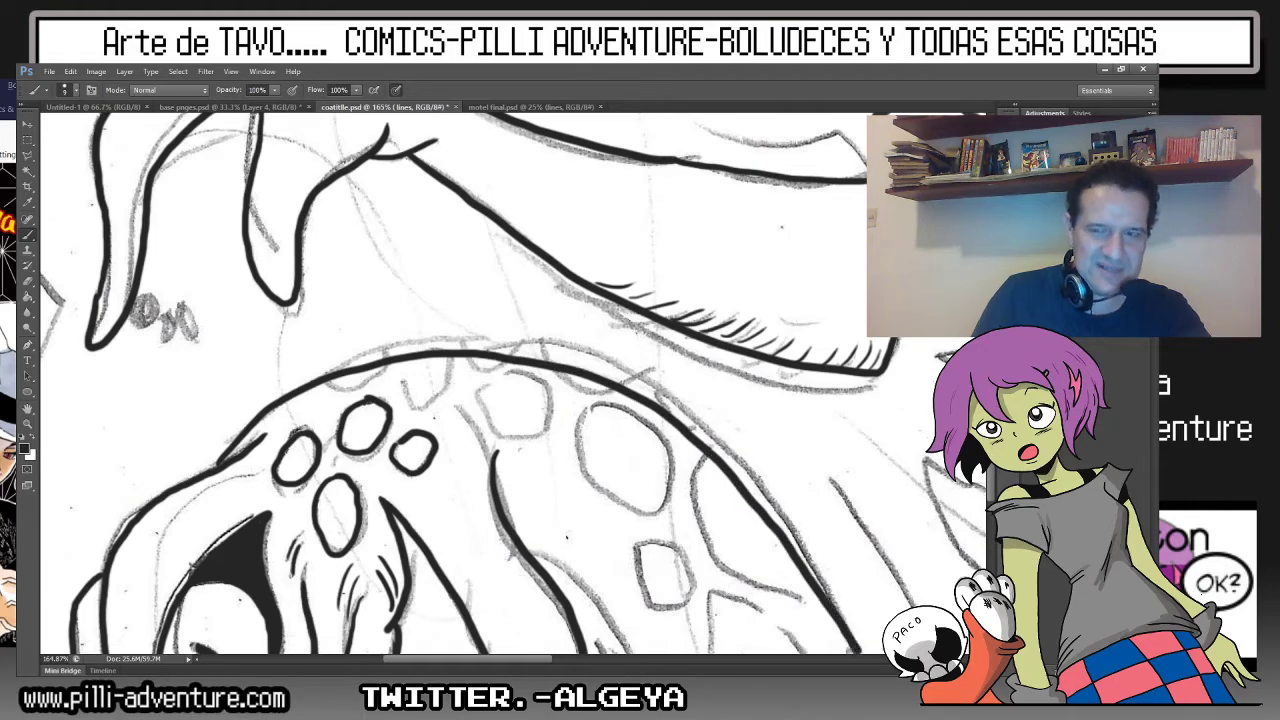
# Draw the long thick line down the creature's side along the pencil contour.
pyautogui.scroll(-5, 517, 388)
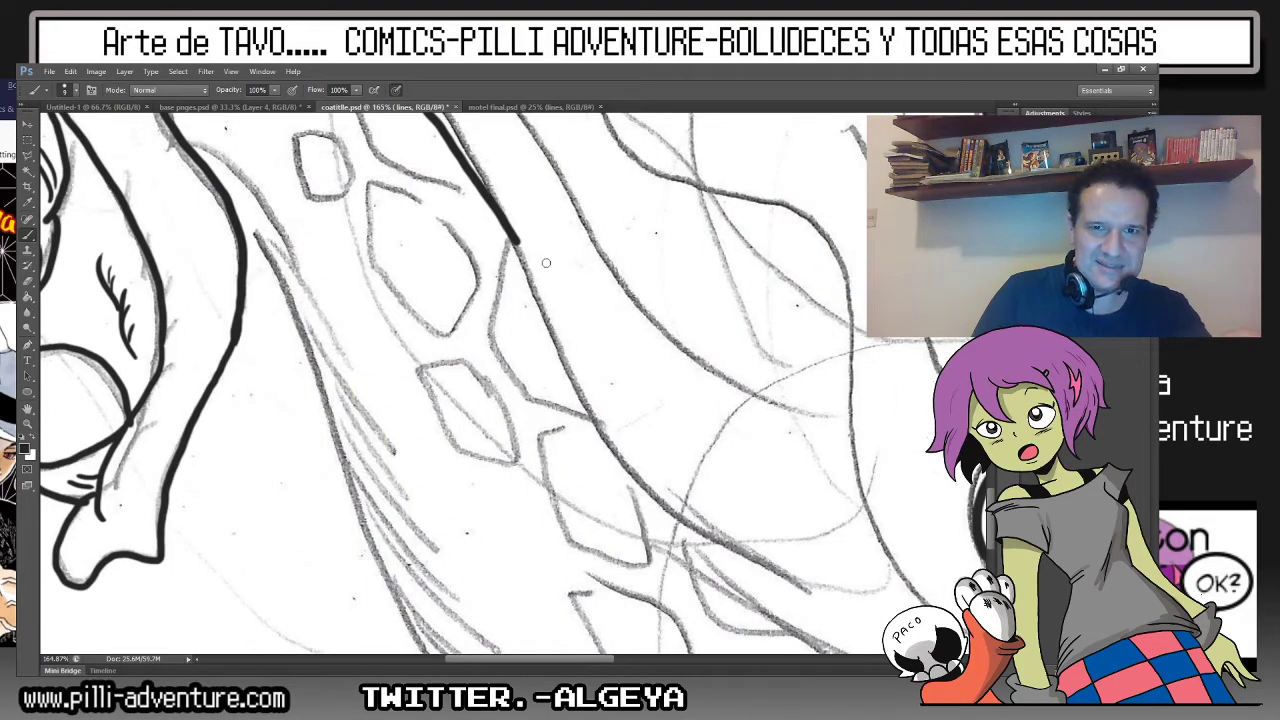
pyautogui.moveTo(519, 258)
pyautogui.mouseDown()
pyautogui.moveTo(555, 355)
pyautogui.moveTo(678, 526)
pyautogui.moveTo(820, 598)
pyautogui.moveTo(882, 612)
pyautogui.mouseUp()
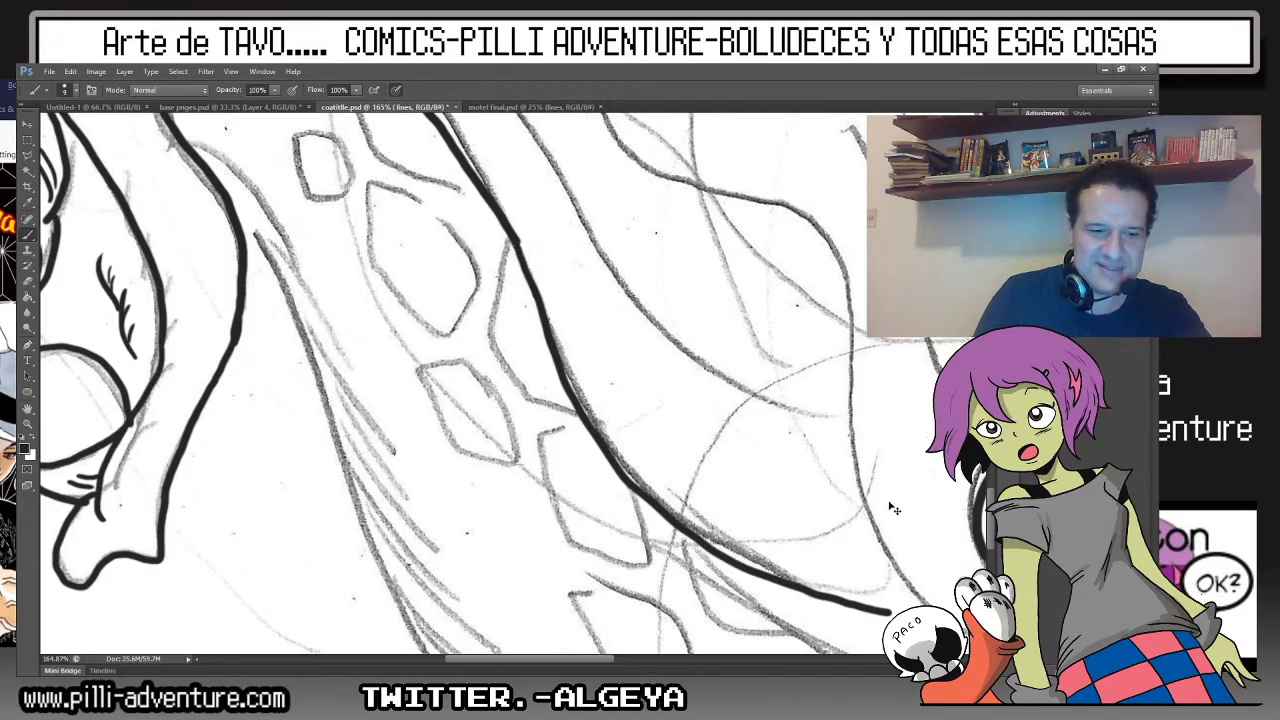
pyautogui.hotkey('ctrl', '1')
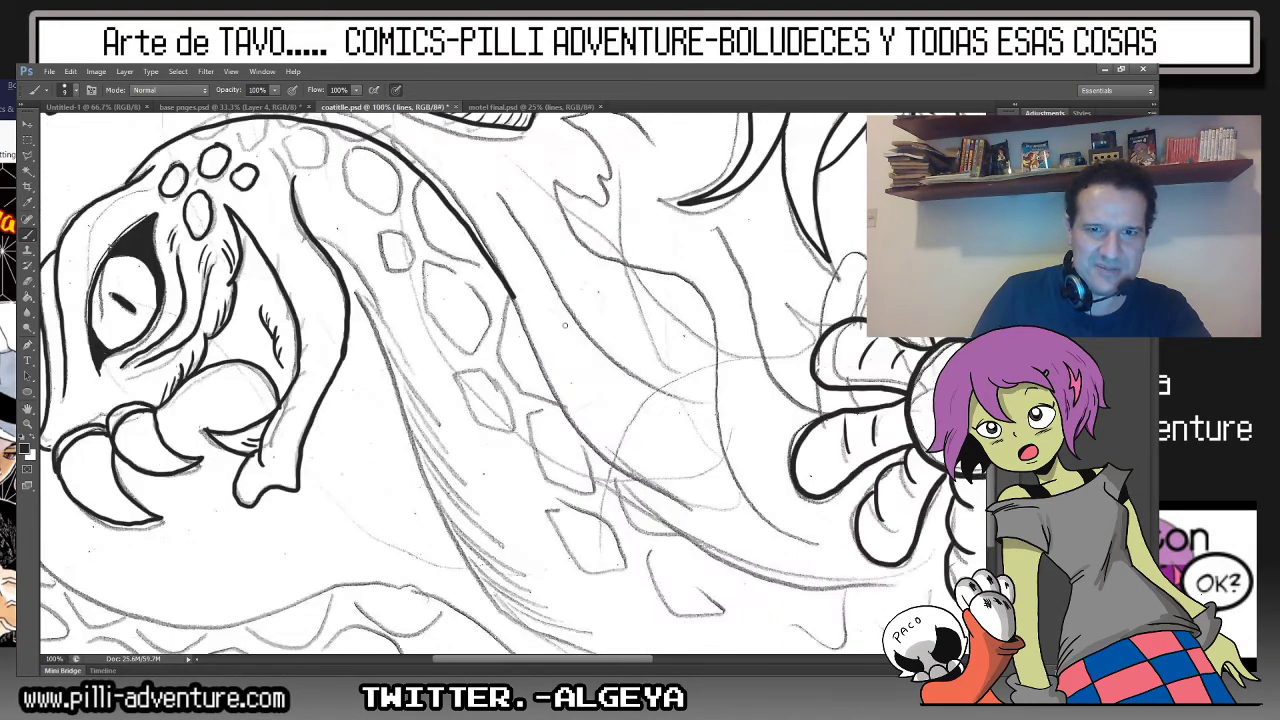
# Extend the long thick body line further down and to the right.
pyautogui.moveTo(500, 400); pyautogui.dragTo(458, 360)
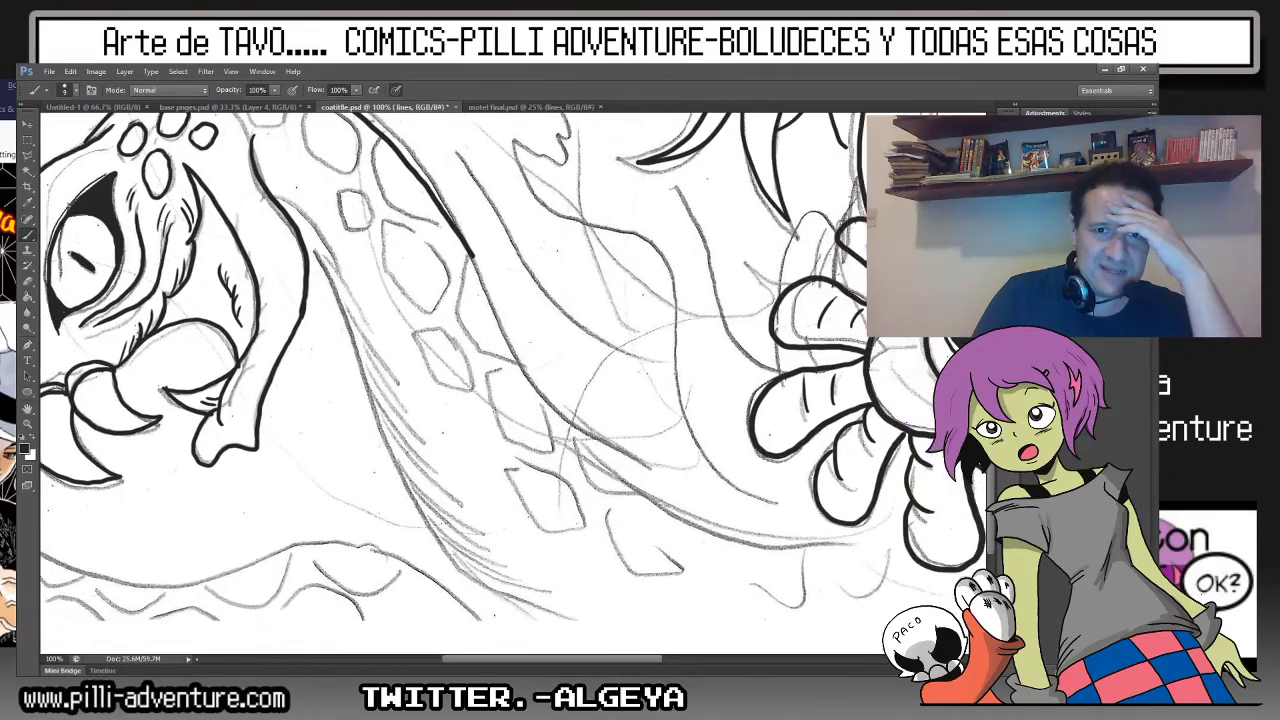
pyautogui.hotkey('ctrl', '+')
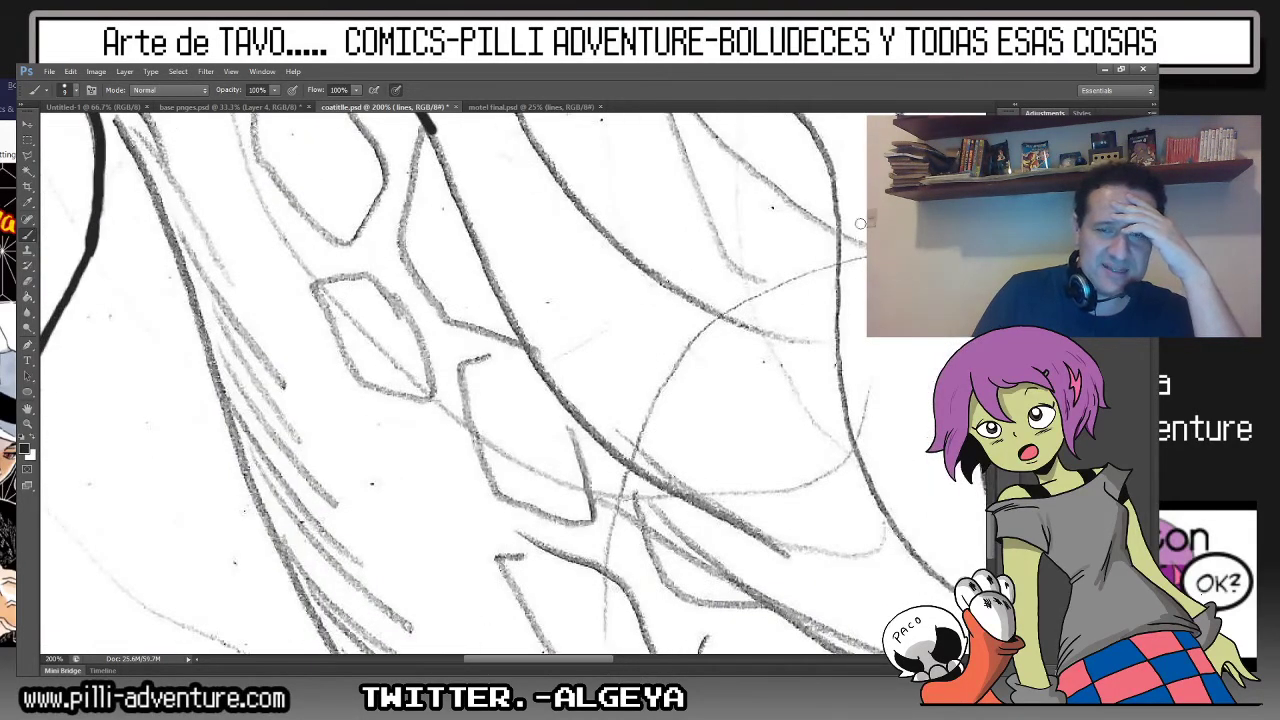
pyautogui.hotkey('ctrl', '-')
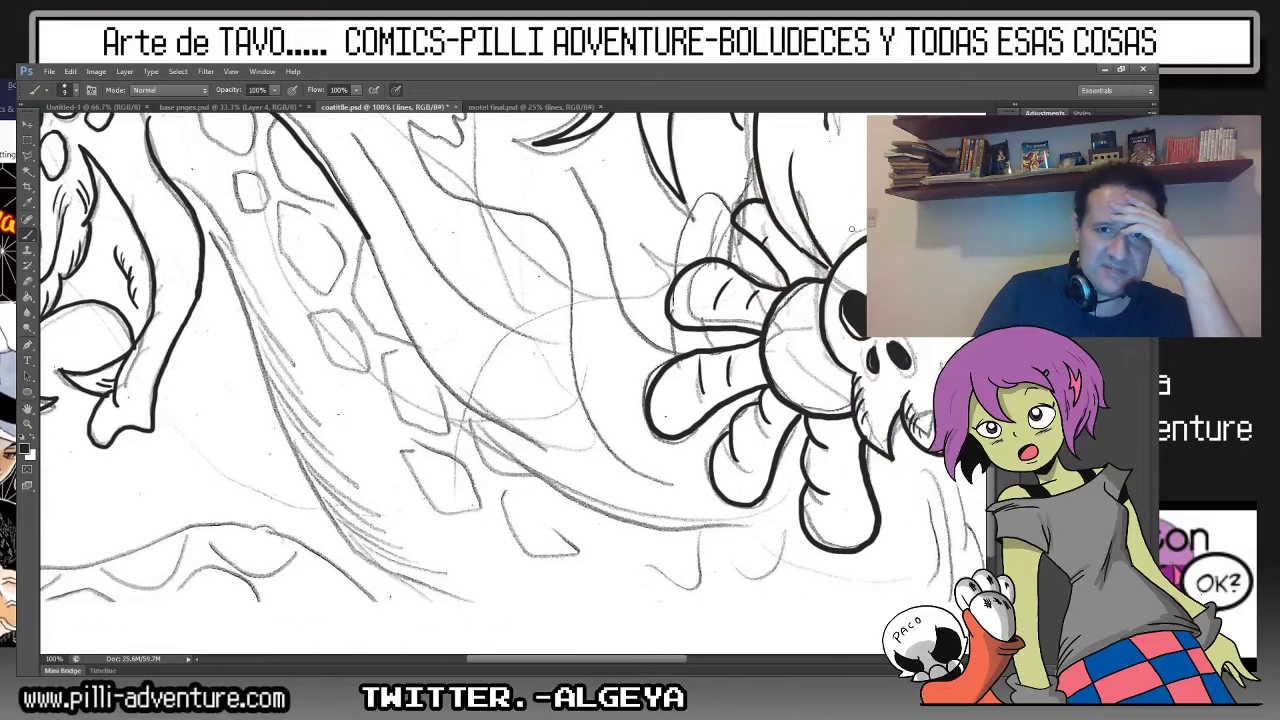
pyautogui.moveTo(369, 238); pyautogui.dragTo(371, 262)
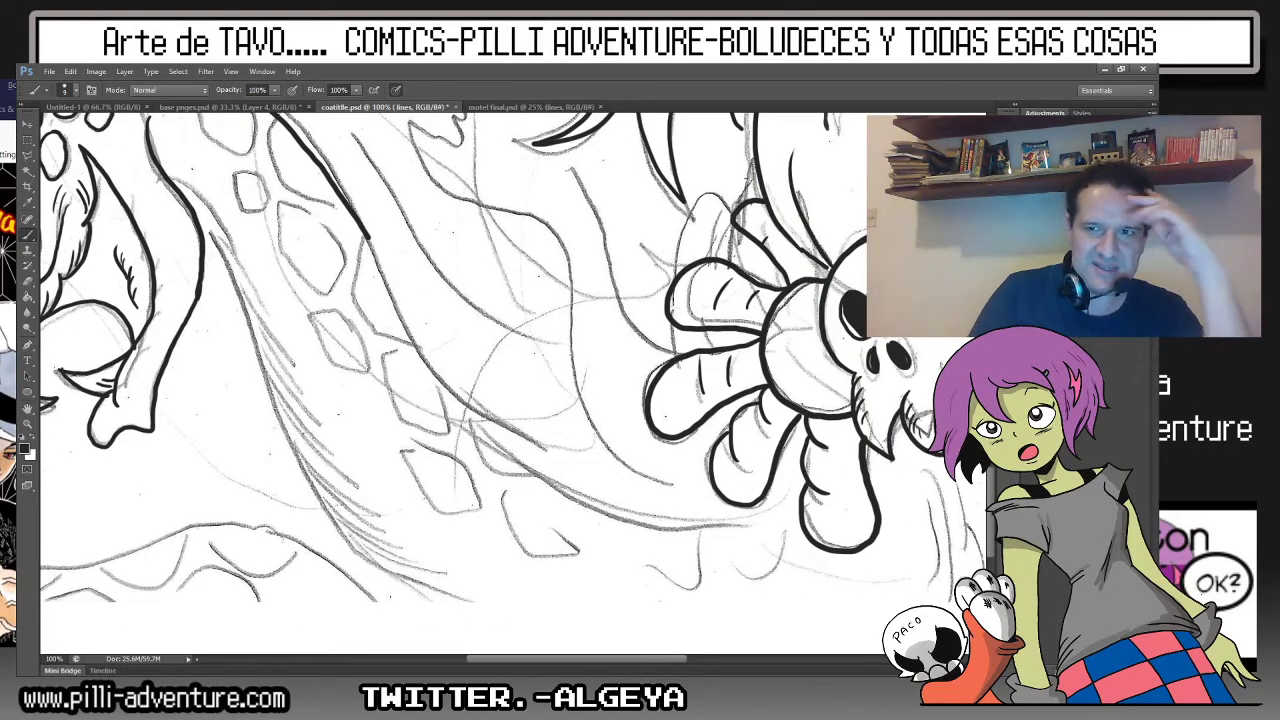
pyautogui.hotkey('ctrl', '+')
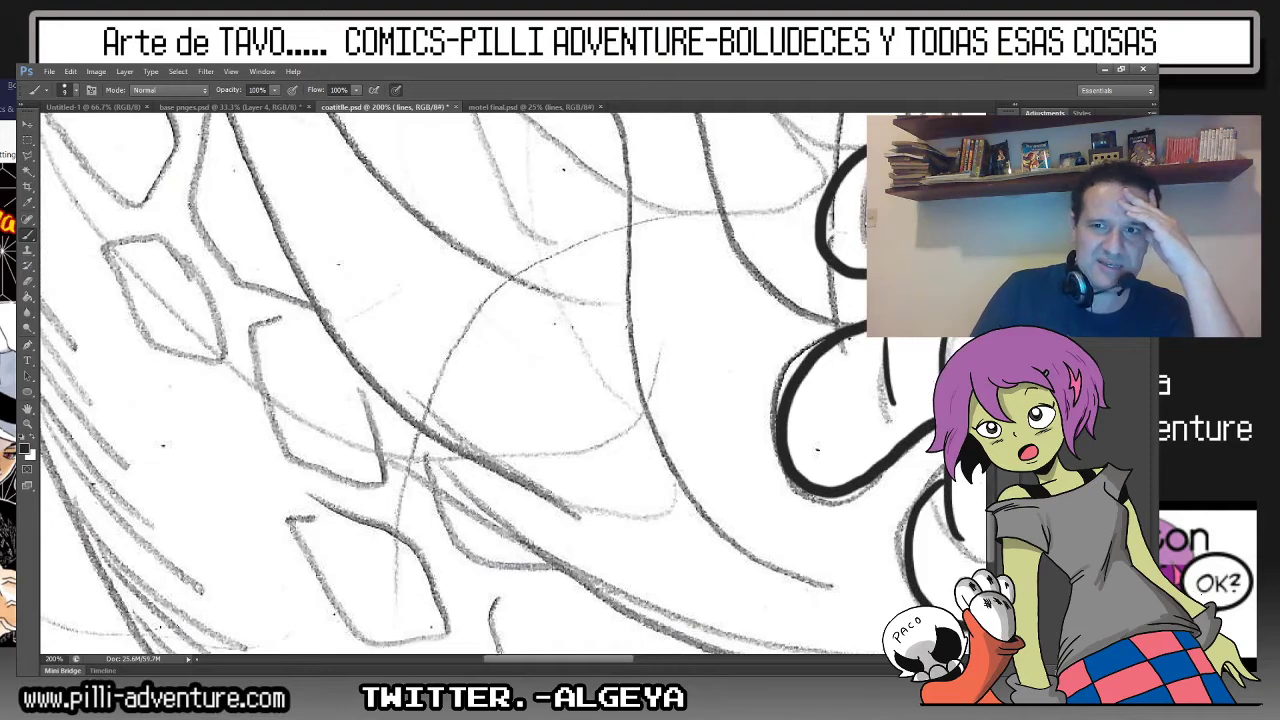
pyautogui.moveTo(450, 350); pyautogui.dragTo(740, 475)
pyautogui.moveTo(515, 215)
pyautogui.mouseDown()
pyautogui.moveTo(641, 478)
pyautogui.moveTo(815, 610)
pyautogui.moveTo(885, 630)
pyautogui.mouseUp()
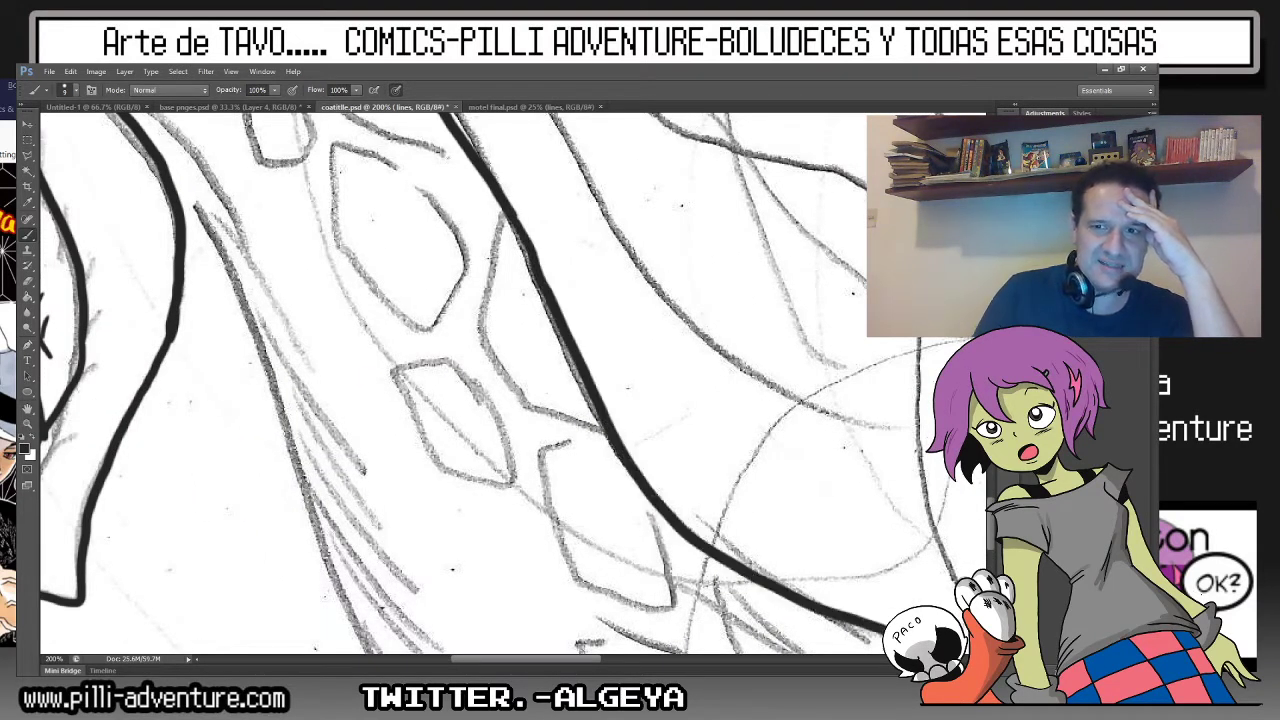
pyautogui.moveTo(700, 450)
pyautogui.mouseDown()
pyautogui.moveTo(680, 410)
pyautogui.moveTo(370, 255)
pyautogui.mouseUp()
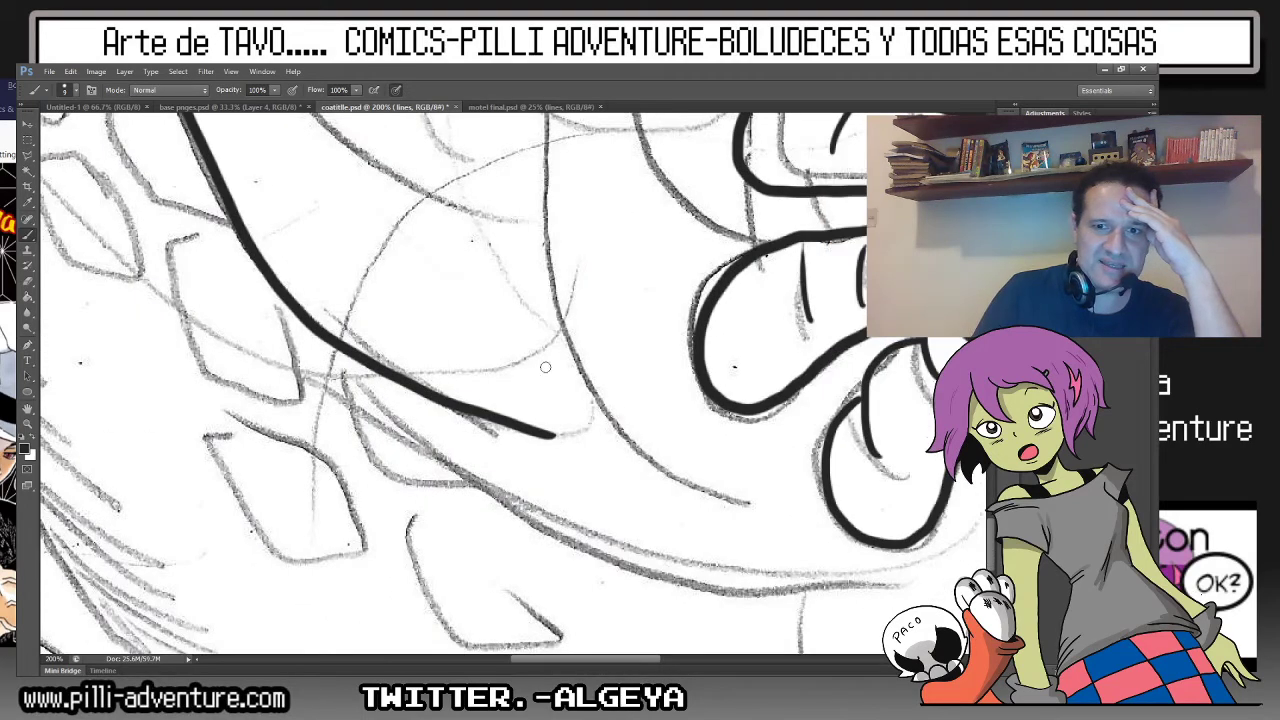
pyautogui.moveTo(552, 433); pyautogui.dragTo(618, 442)
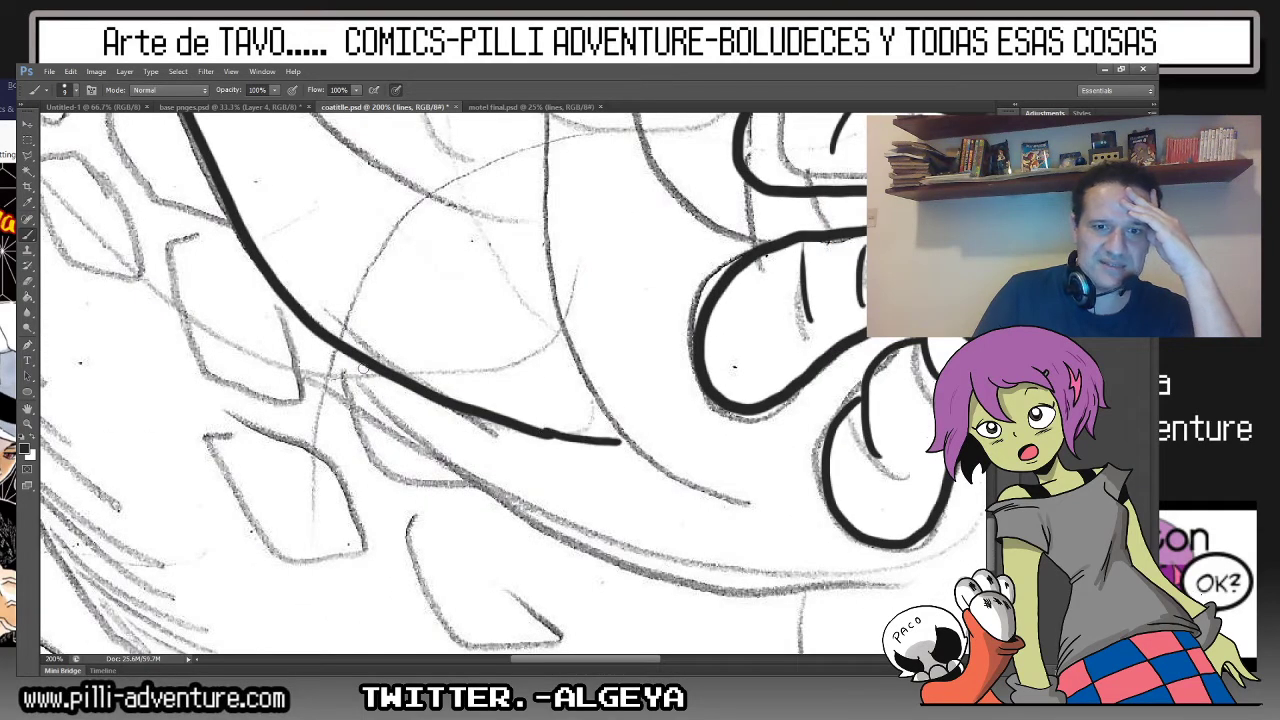
# Ink three oval scale outlines below the line, each with short hatching inside.
pyautogui.moveTo(352, 360)
pyautogui.mouseDown()
pyautogui.moveTo(358, 392)
pyautogui.moveTo(525, 447)
pyautogui.mouseUp()
pyautogui.moveTo(444, 452)
pyautogui.mouseDown()
pyautogui.moveTo(494, 459)
pyautogui.moveTo(472, 434)
pyautogui.mouseUp()
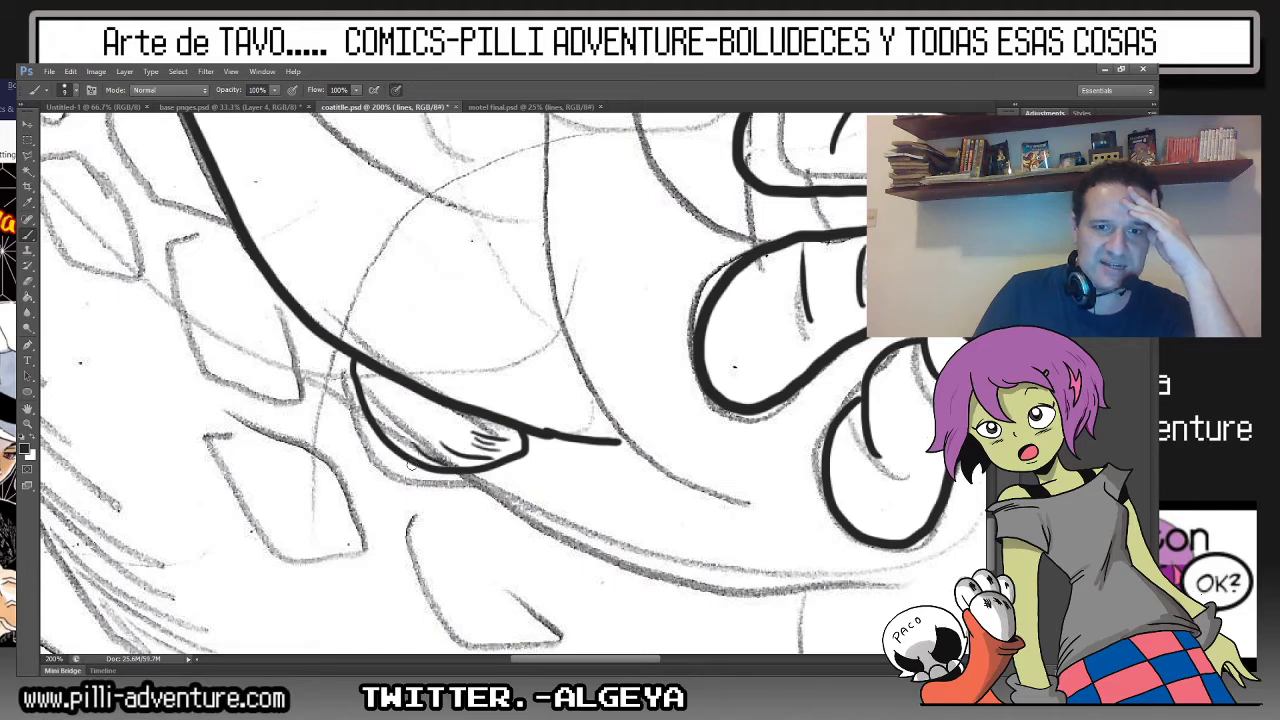
pyautogui.moveTo(332, 455)
pyautogui.mouseDown()
pyautogui.moveTo(250, 438)
pyautogui.moveTo(280, 548)
pyautogui.moveTo(378, 530)
pyautogui.moveTo(360, 470)
pyautogui.moveTo(326, 514)
pyautogui.moveTo(332, 538)
pyautogui.moveTo(303, 538)
pyautogui.mouseUp()
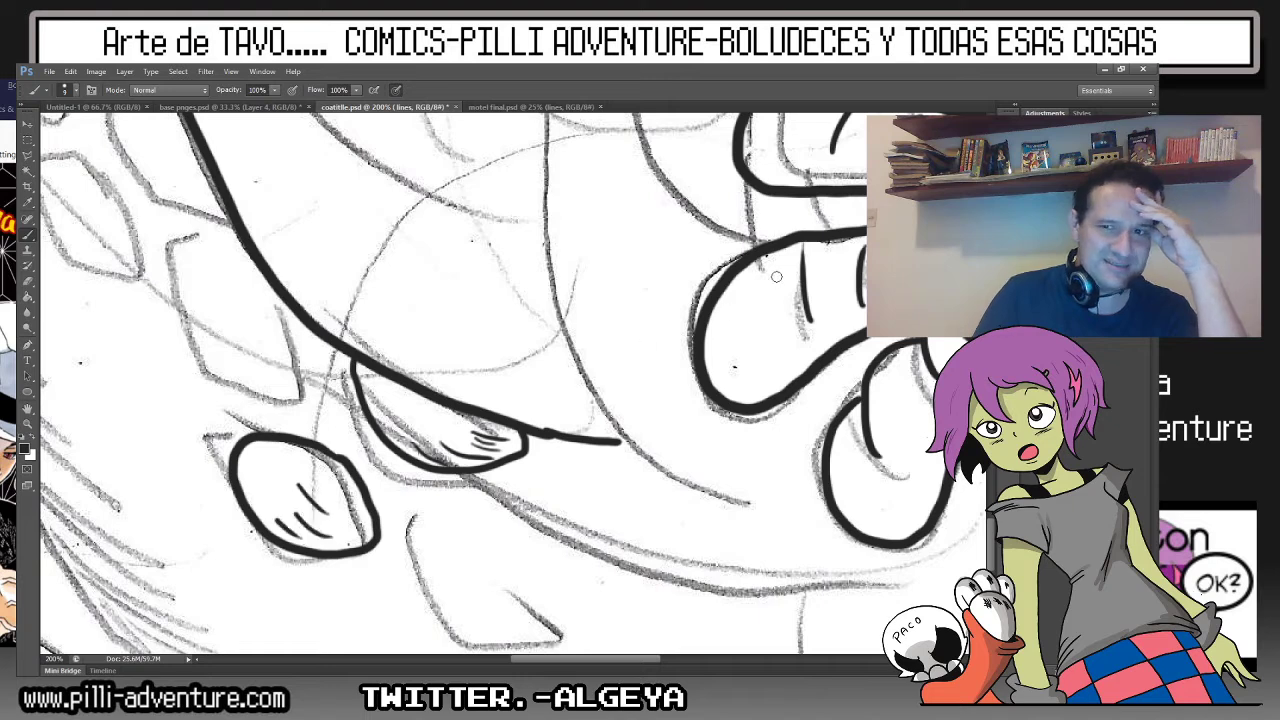
pyautogui.moveTo(466, 507)
pyautogui.mouseDown()
pyautogui.moveTo(403, 522)
pyautogui.moveTo(553, 613)
pyautogui.moveTo(565, 595)
pyautogui.mouseUp()
pyautogui.moveTo(512, 572)
pyautogui.mouseDown()
pyautogui.moveTo(558, 590)
pyautogui.moveTo(486, 614)
pyautogui.moveTo(458, 604)
pyautogui.mouseUp()
pyautogui.moveTo(454, 597); pyautogui.dragTo(440, 603)
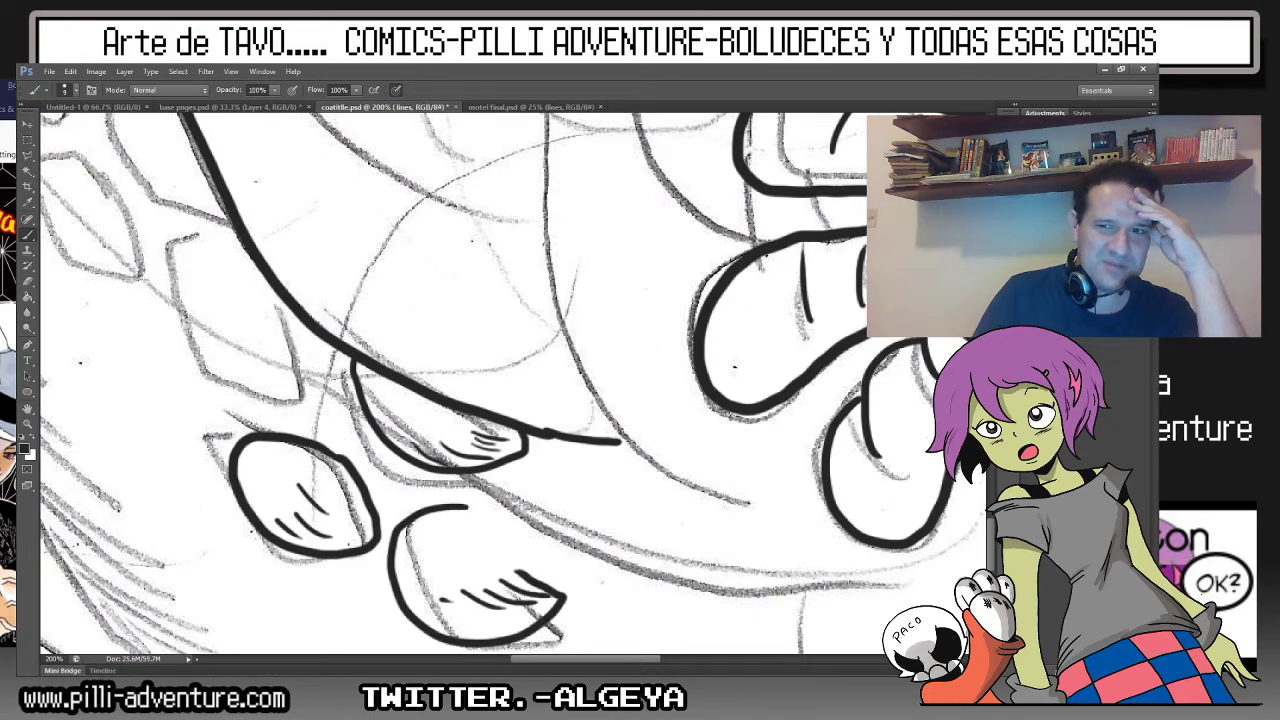
pyautogui.hotkey('ctrl', '-')
pyautogui.hotkey('ctrl', '-')
pyautogui.hotkey('ctrl', '-')
pyautogui.hotkey('ctrl', '-')
pyautogui.hotkey('ctrl', '-')
pyautogui.hotkey('ctrl', '-')
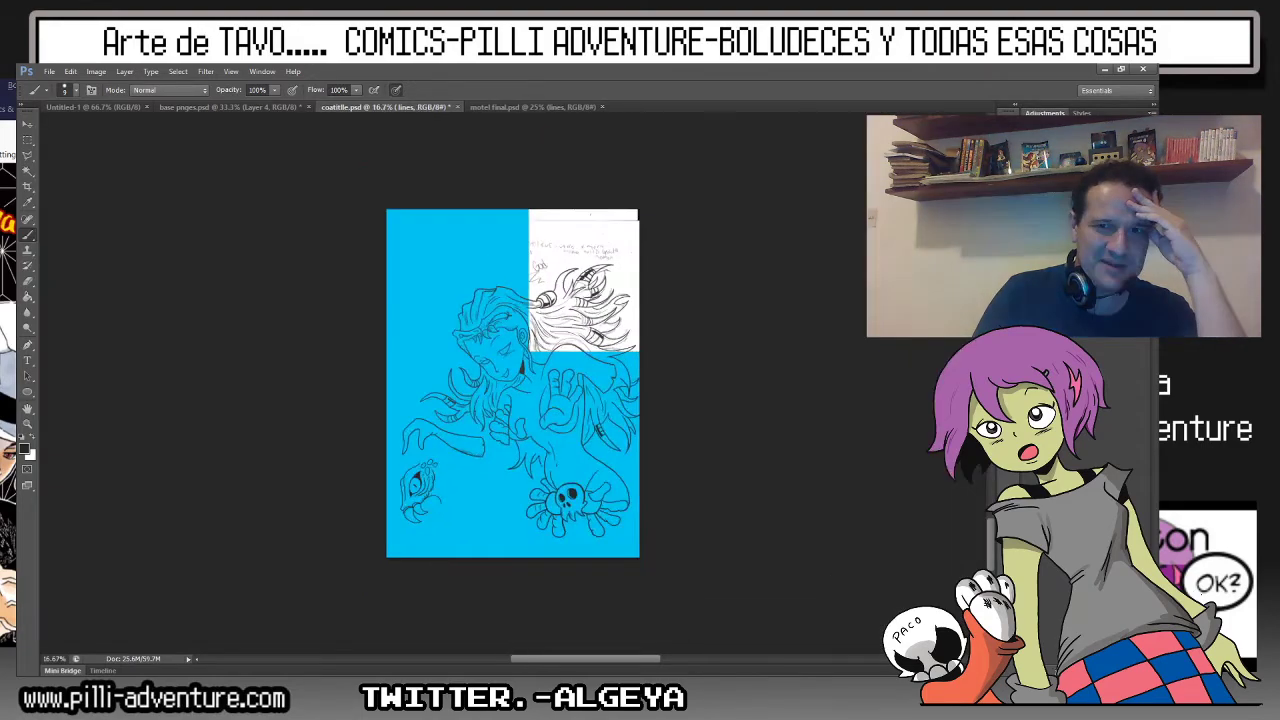
# Ink a curved line over the eye shape and hatch the bottom of the lower tentacle spot.
pyautogui.scroll(5, 512, 383)
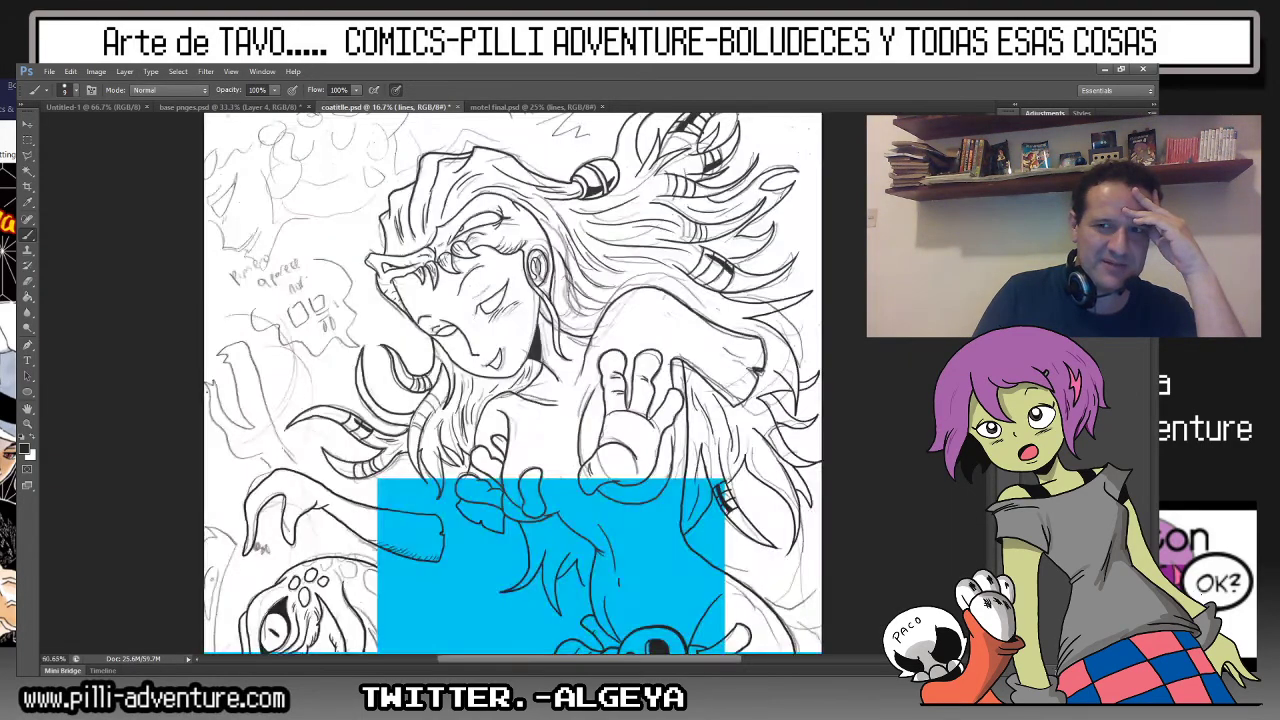
pyautogui.scroll(3, 512, 383)
pyautogui.scroll(-3, 512, 383)
pyautogui.moveTo(567, 243)
pyautogui.mouseDown()
pyautogui.moveTo(227, 243)
pyautogui.moveTo(270, 302)
pyautogui.mouseUp()
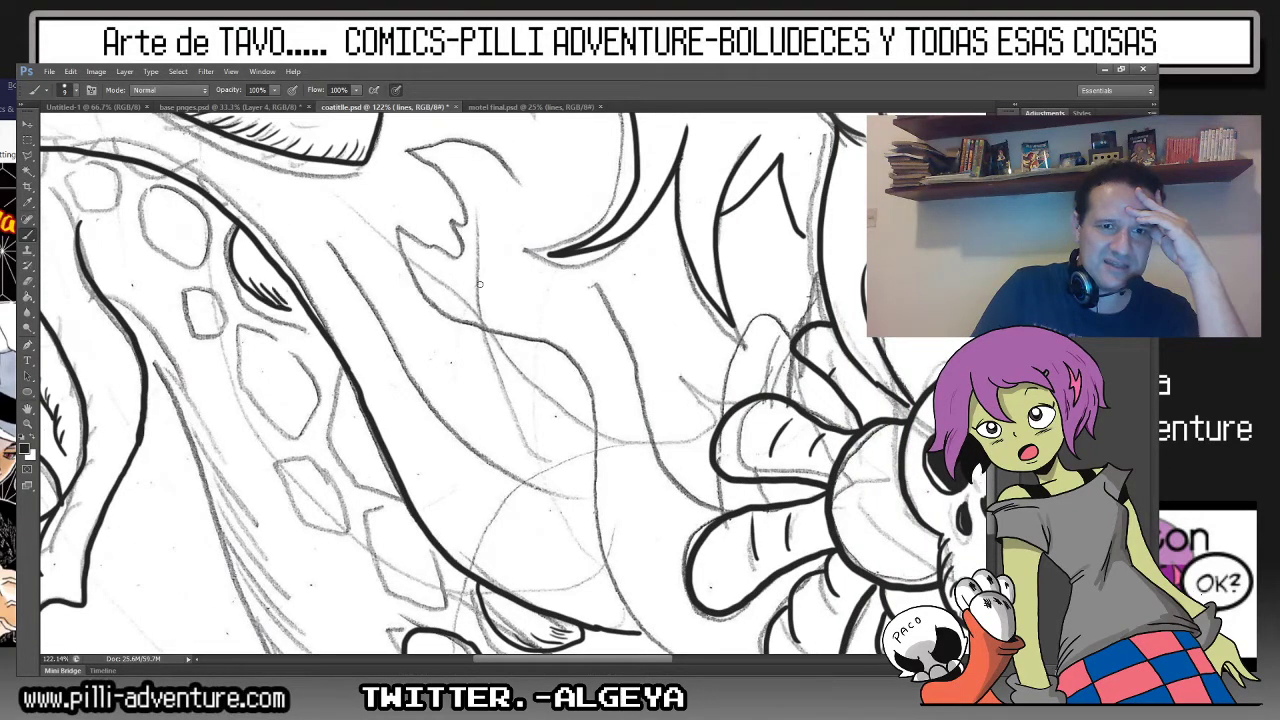
pyautogui.scroll(2, 479, 284)
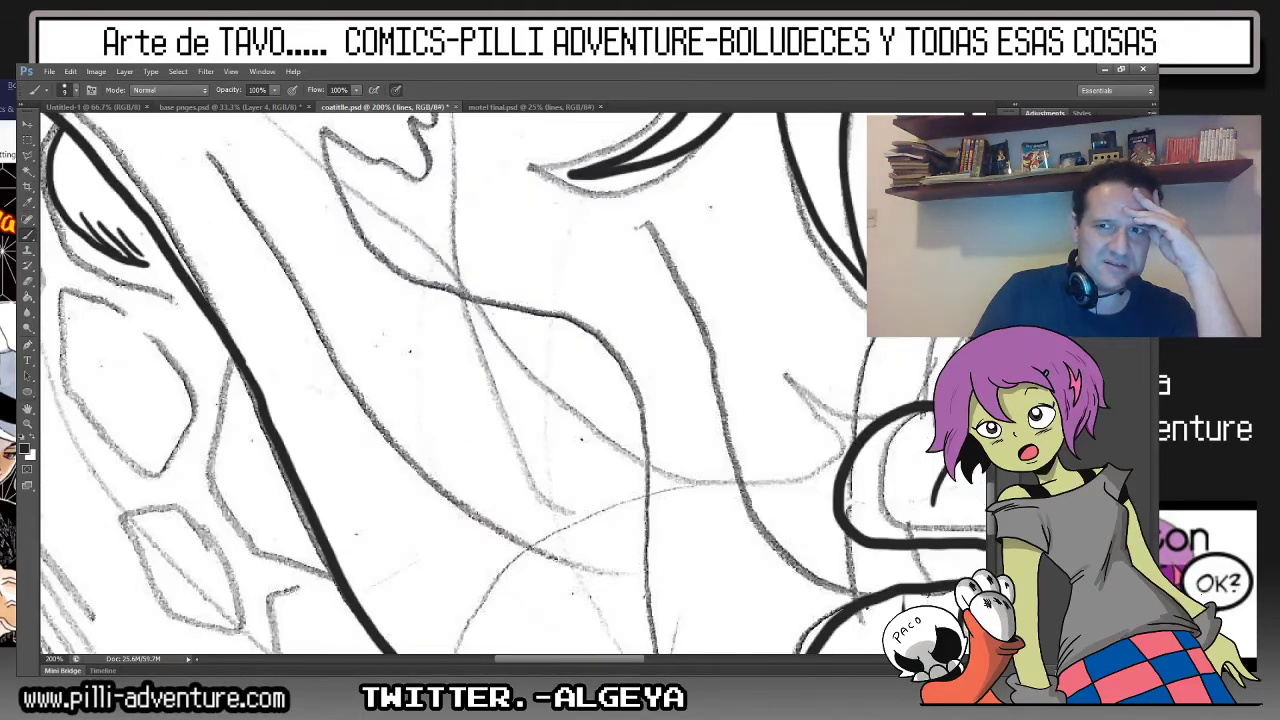
pyautogui.moveTo(400, 350); pyautogui.dragTo(650, 395)
pyautogui.moveTo(305, 333)
pyautogui.mouseDown()
pyautogui.moveTo(445, 425)
pyautogui.moveTo(425, 500)
pyautogui.moveTo(362, 492)
pyautogui.moveTo(312, 440)
pyautogui.moveTo(305, 345)
pyautogui.mouseUp()
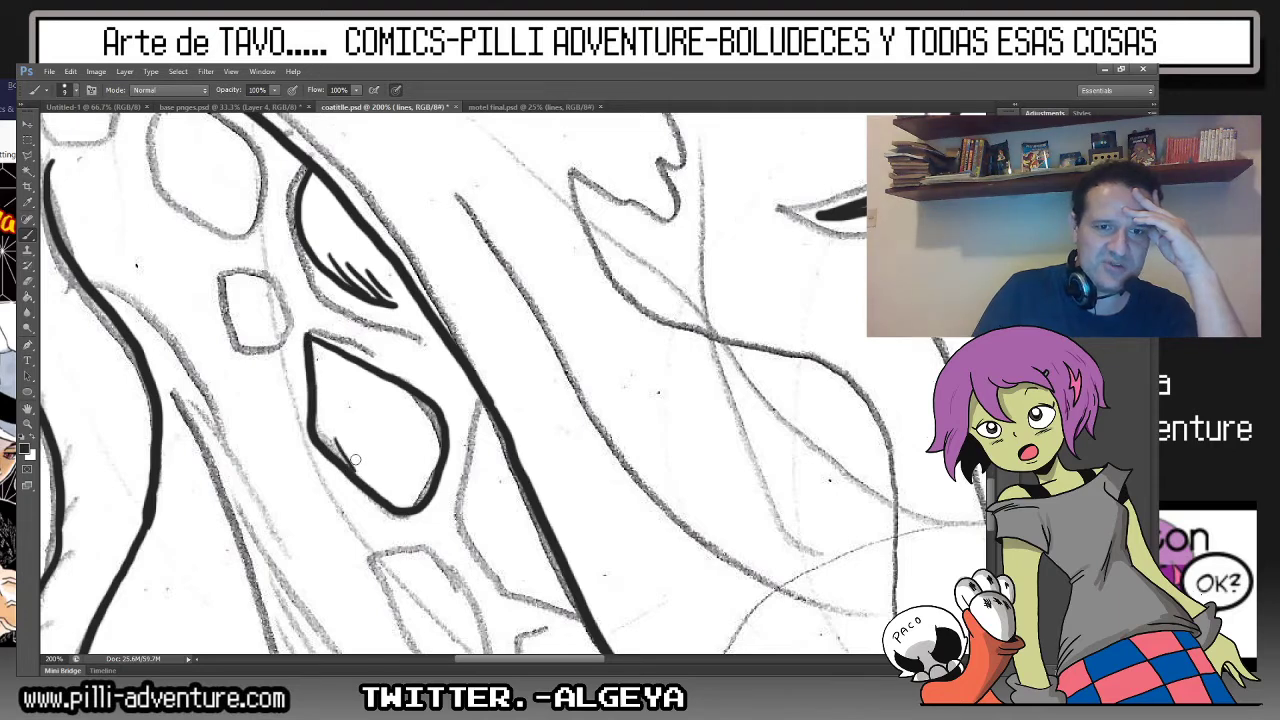
pyautogui.moveTo(355, 452)
pyautogui.mouseDown()
pyautogui.moveTo(383, 490)
pyautogui.moveTo(412, 498)
pyautogui.mouseUp()
pyautogui.moveTo(404, 461); pyautogui.dragTo(426, 488)
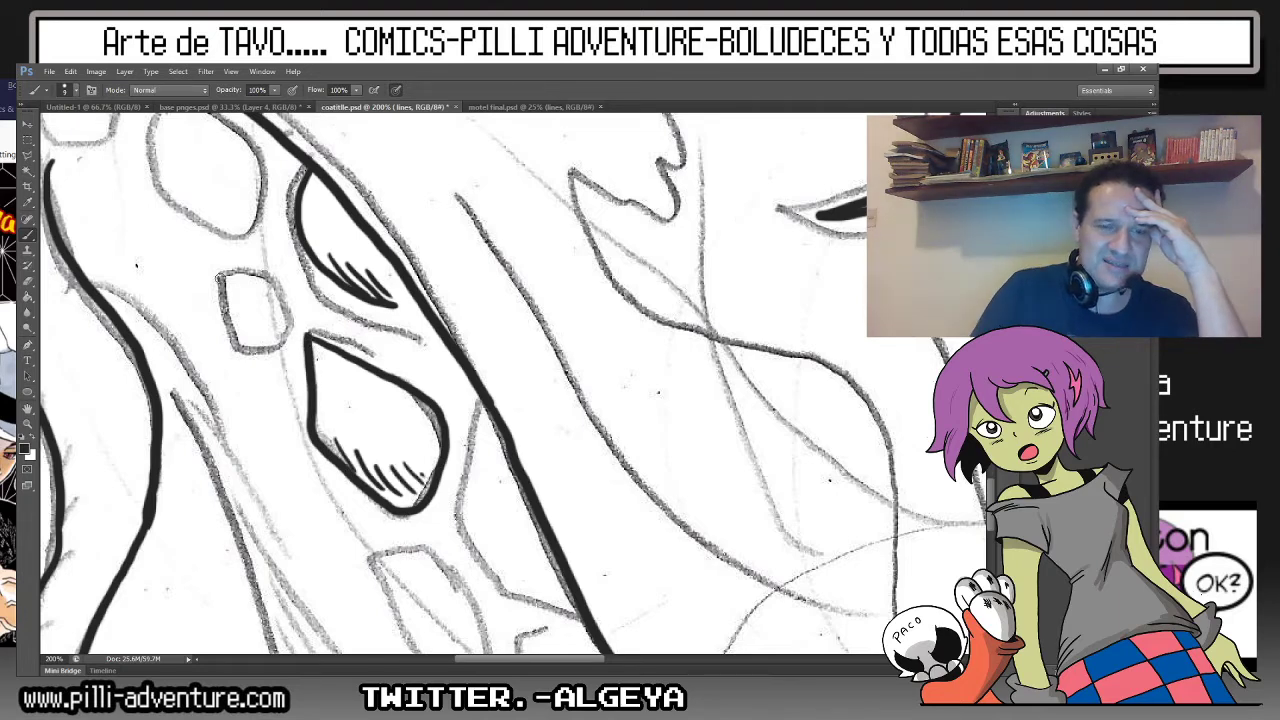
# Outline and hatch the small upper spot and upper-left spot, then outline another oval spot.
pyautogui.moveTo(220, 266)
pyautogui.mouseDown()
pyautogui.moveTo(272, 341)
pyautogui.moveTo(262, 276)
pyautogui.moveTo(233, 293)
pyautogui.mouseUp()
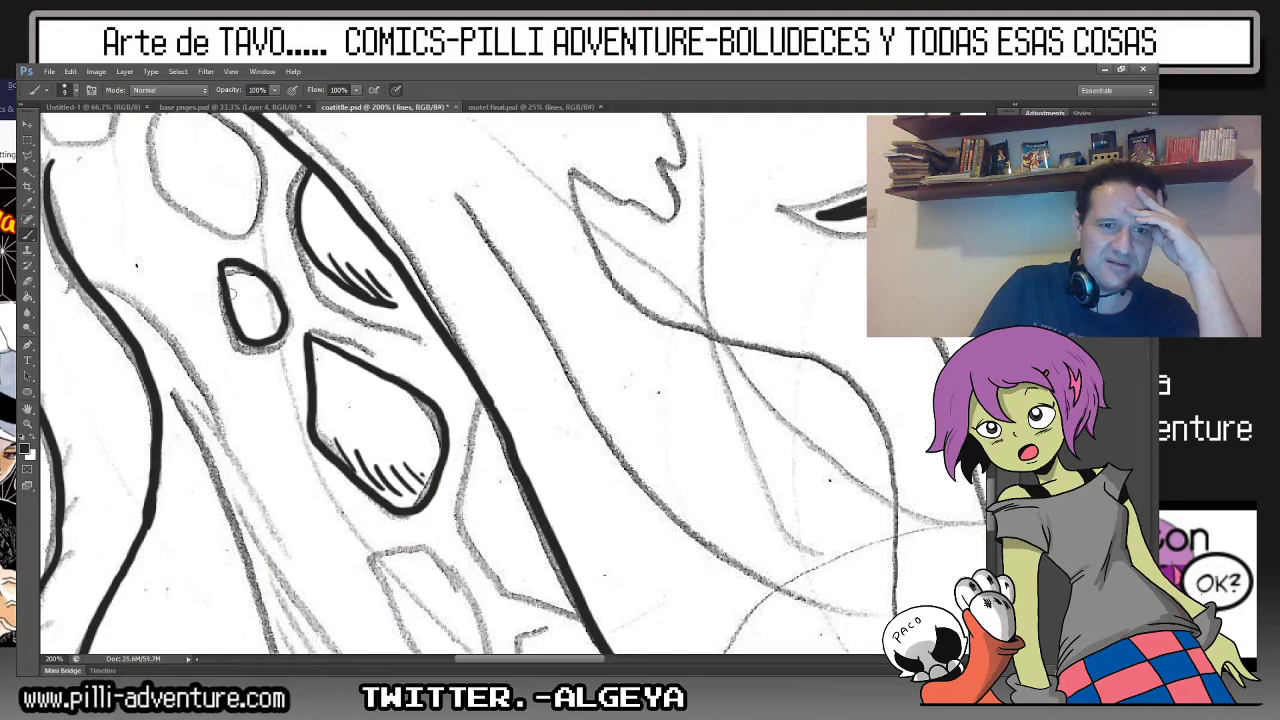
pyautogui.moveTo(250, 340); pyautogui.dragTo(257, 318)
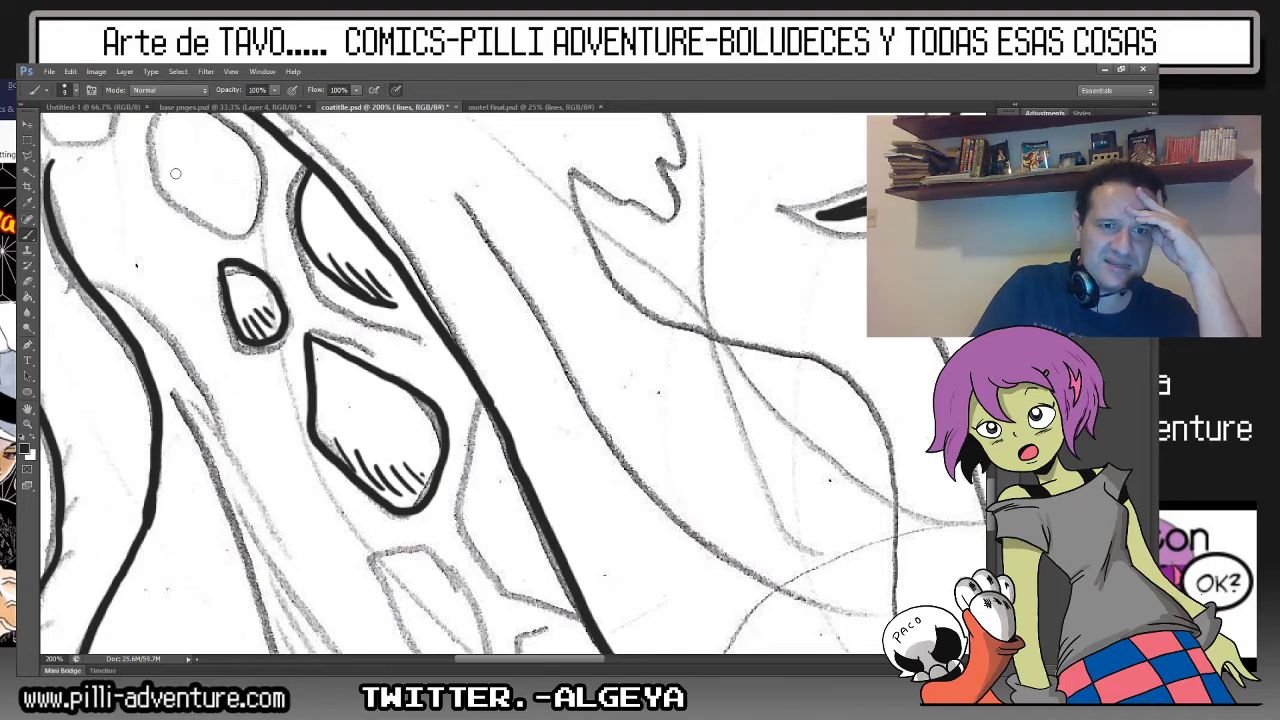
pyautogui.moveTo(168, 128)
pyautogui.mouseDown()
pyautogui.moveTo(158, 182)
pyautogui.moveTo(245, 236)
pyautogui.moveTo(250, 160)
pyautogui.moveTo(205, 118)
pyautogui.moveTo(165, 132)
pyautogui.mouseUp()
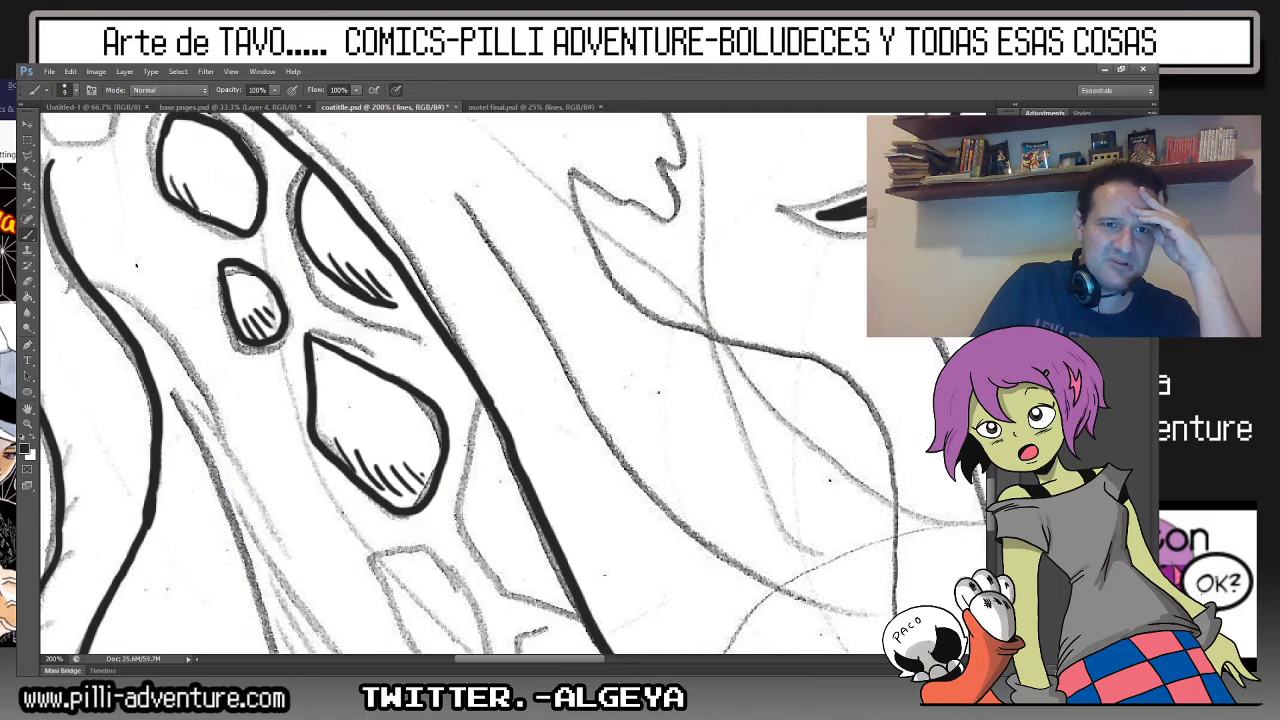
pyautogui.moveTo(212, 220)
pyautogui.mouseDown()
pyautogui.moveTo(196, 188)
pyautogui.moveTo(230, 206)
pyautogui.mouseUp()
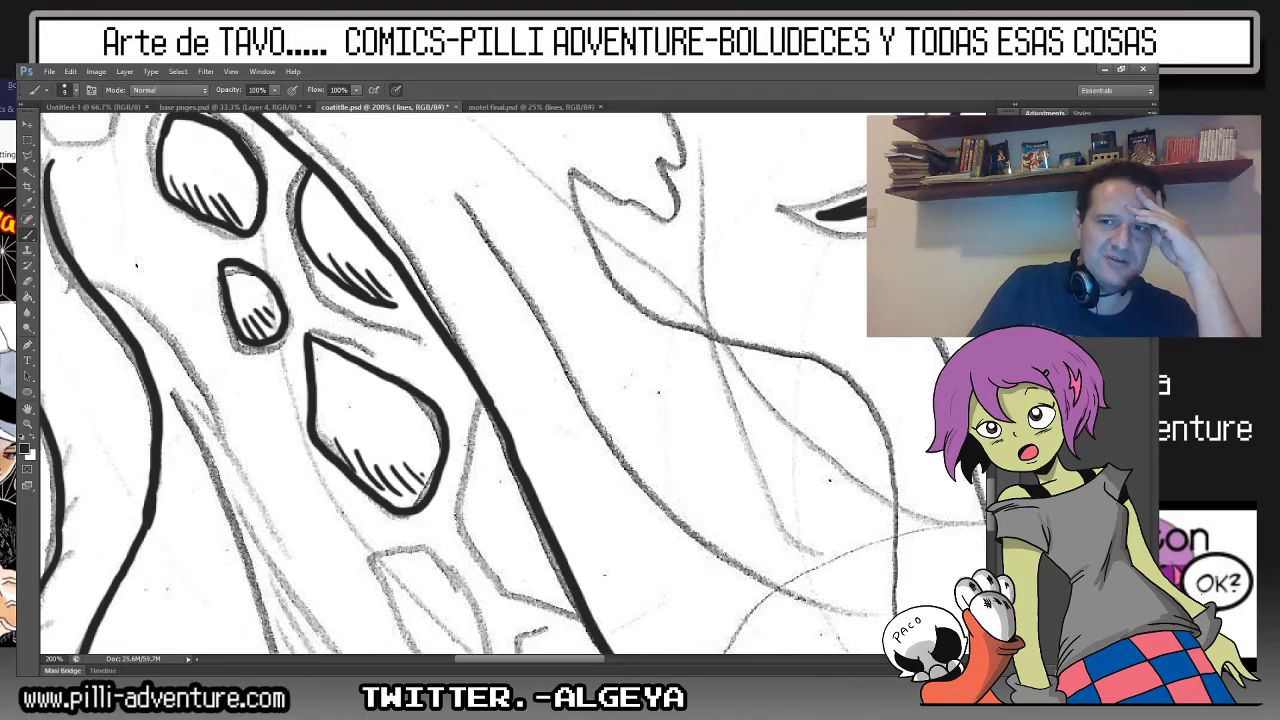
pyautogui.moveTo(540, 140); pyautogui.dragTo(700, 335)
pyautogui.moveTo(713, 226); pyautogui.dragTo(758, 231)
pyautogui.moveTo(276, 270)
pyautogui.mouseDown()
pyautogui.moveTo(258, 318)
pyautogui.moveTo(338, 318)
pyautogui.moveTo(286, 272)
pyautogui.moveTo(291, 317)
pyautogui.mouseUp()
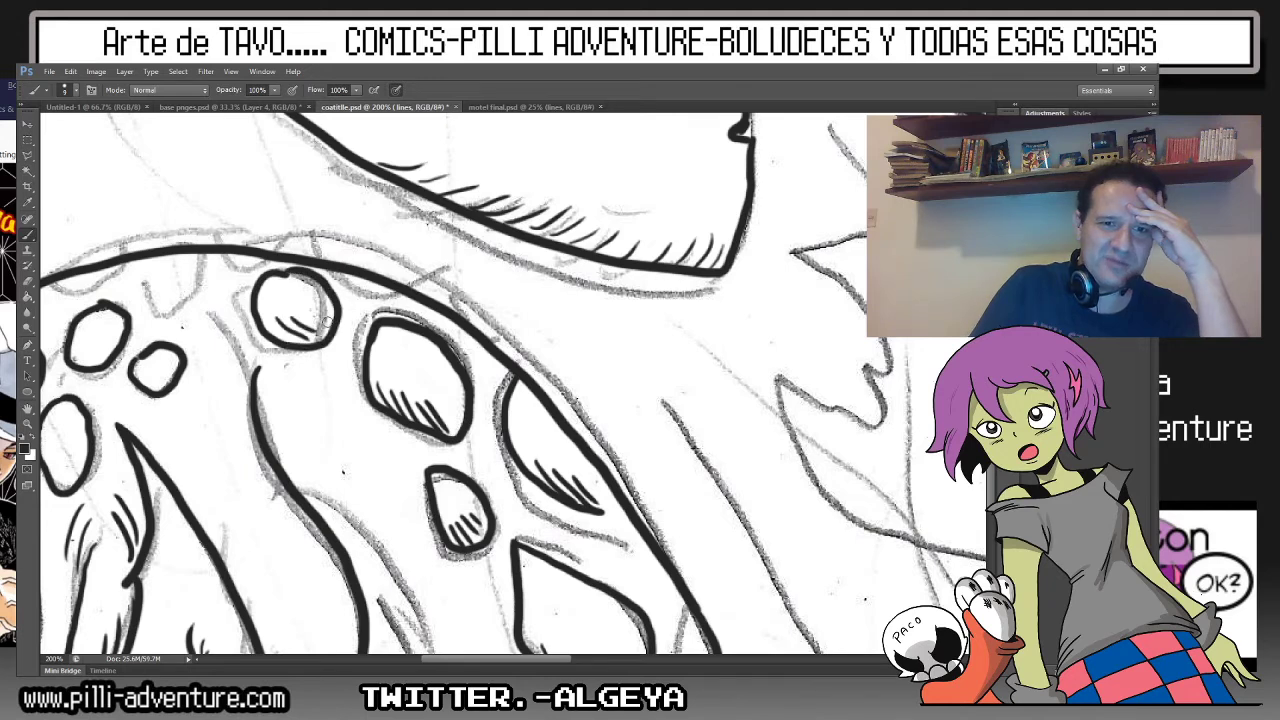
# Finish the small spot outline and ink a long contour line along the tentacle.
pyautogui.moveTo(378, 291); pyautogui.dragTo(346, 282)
pyautogui.moveTo(134, 263); pyautogui.dragTo(214, 268)
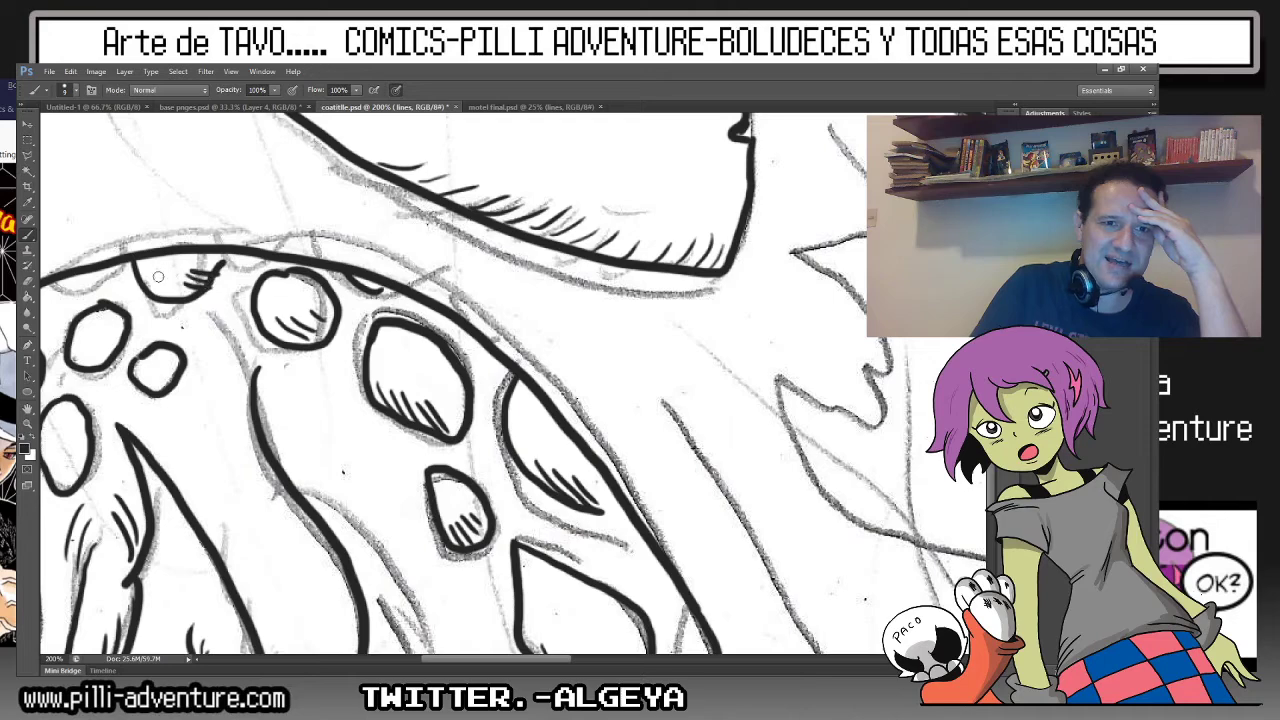
pyautogui.moveTo(600, 500); pyautogui.dragTo(395, 170)
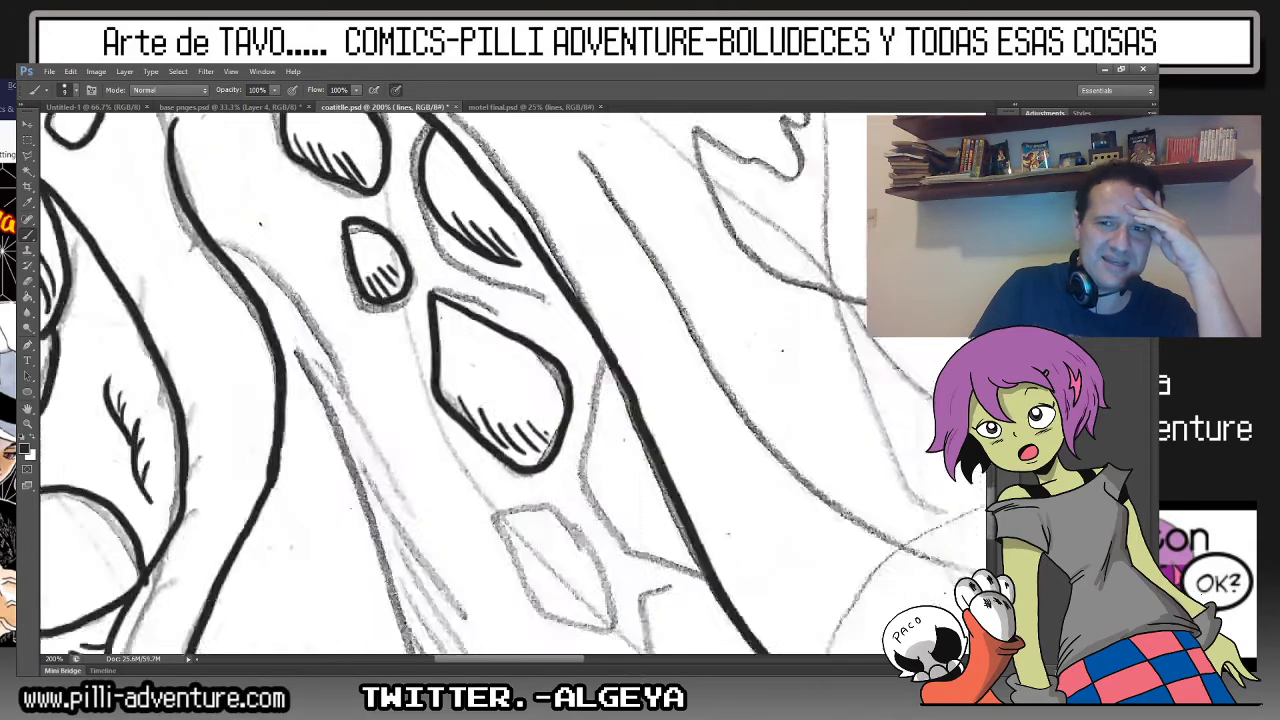
pyautogui.hotkey('ctrl', '-')
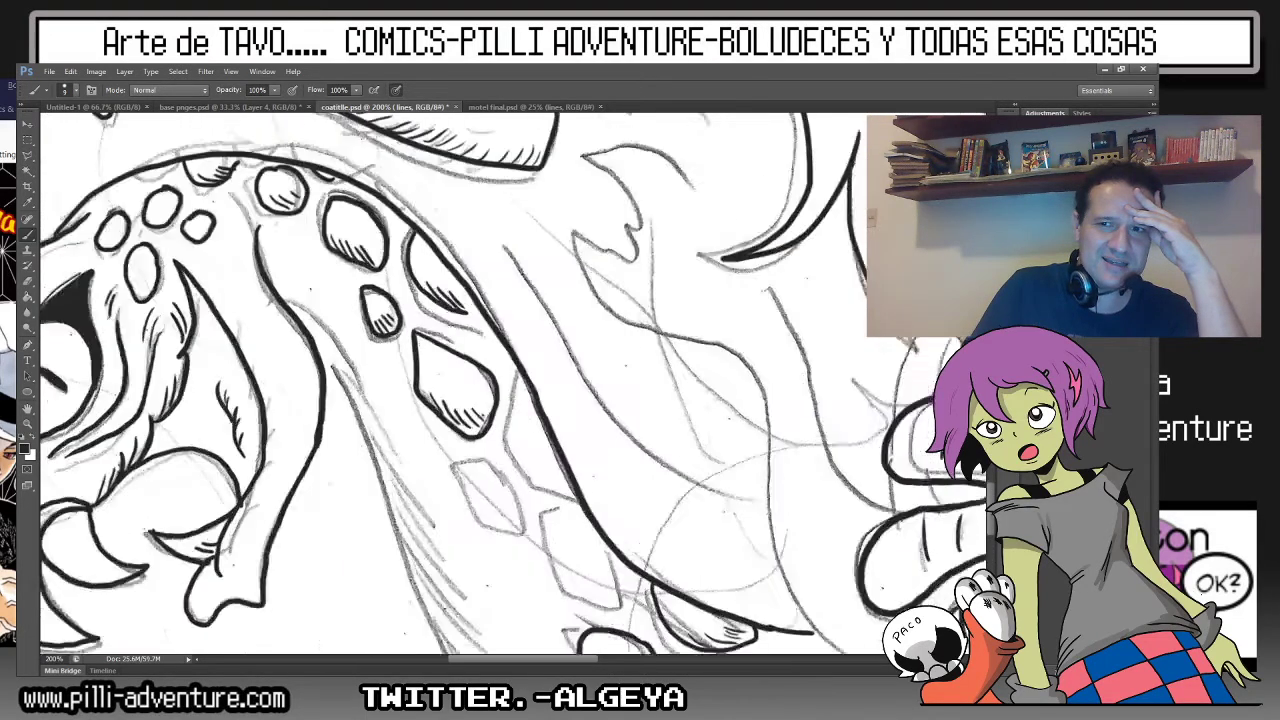
pyautogui.moveTo(500, 450); pyautogui.dragTo(520, 295)
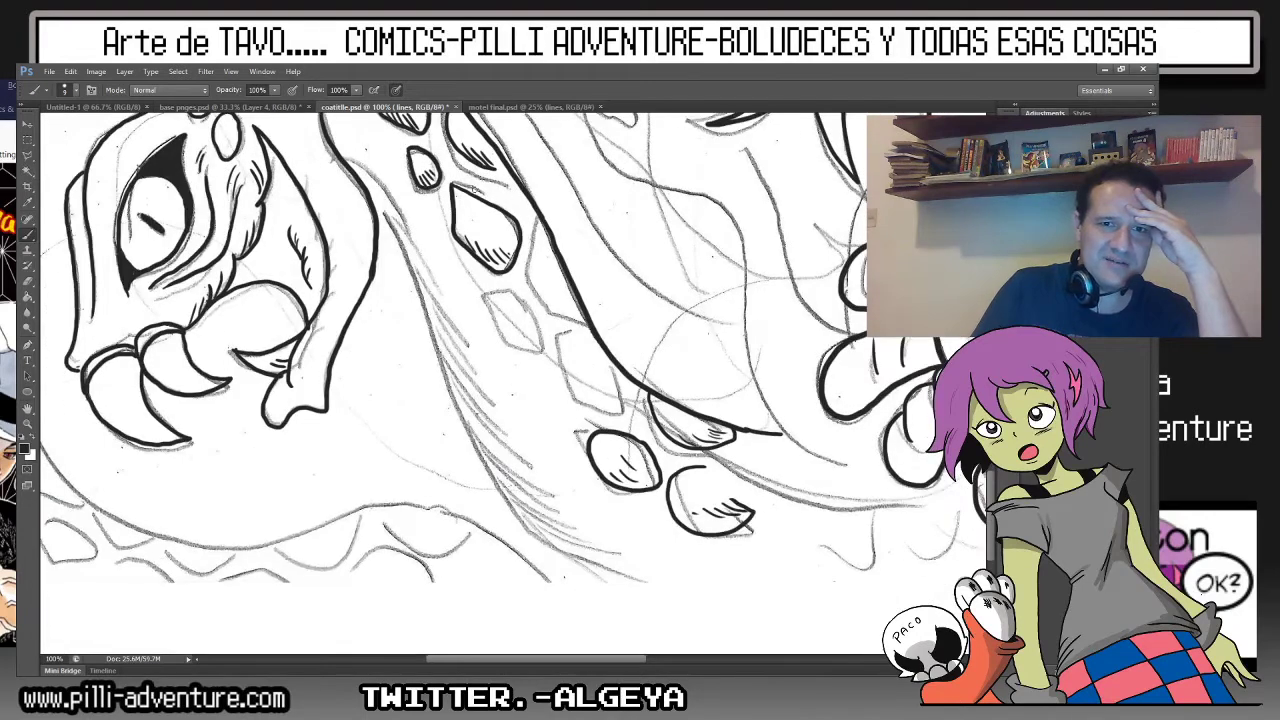
pyautogui.moveTo(372, 178)
pyautogui.mouseDown()
pyautogui.moveTo(420, 262)
pyautogui.moveTo(470, 450)
pyautogui.moveTo(735, 572)
pyautogui.mouseUp()
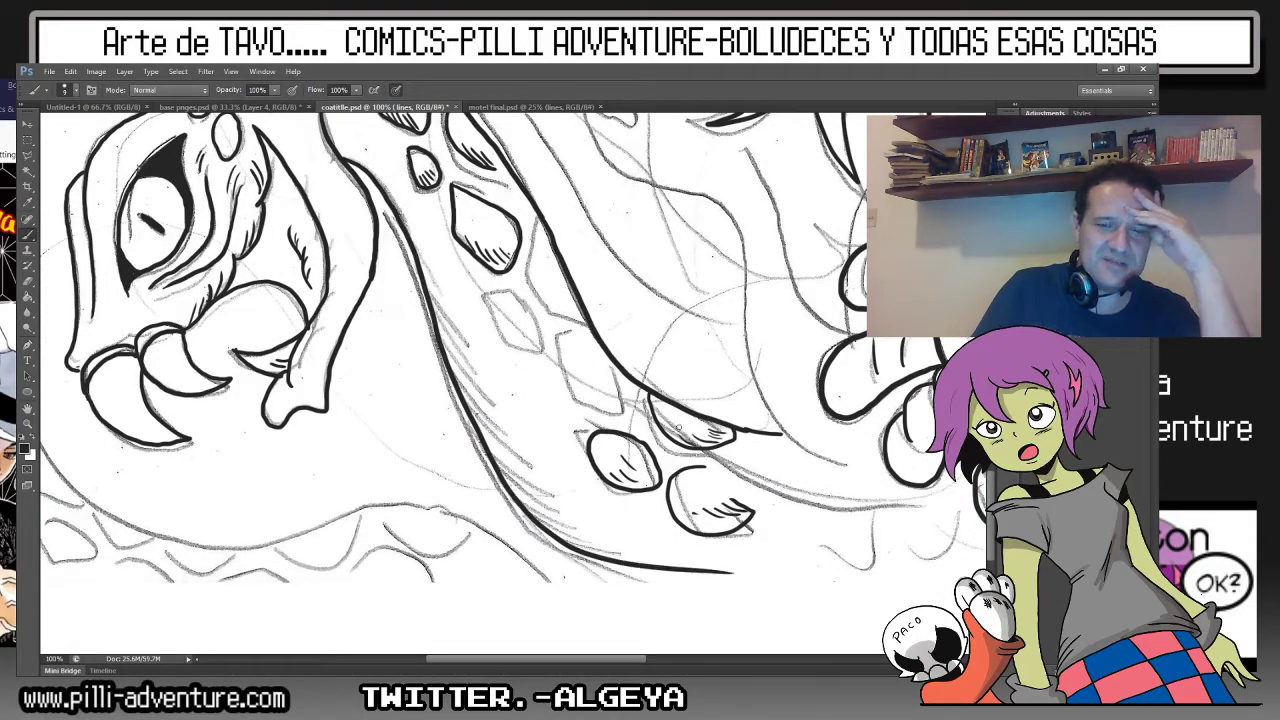
# Try a contour near the horned woman's face and undo the misplaced stroke.
pyautogui.moveTo(790, 430); pyautogui.dragTo(850, 595)
pyautogui.moveTo(640, 380)
pyautogui.mouseDown()
pyautogui.moveTo(615, 443)
pyautogui.moveTo(340, 440)
pyautogui.mouseUp()
pyautogui.scroll(1, 513, 379)
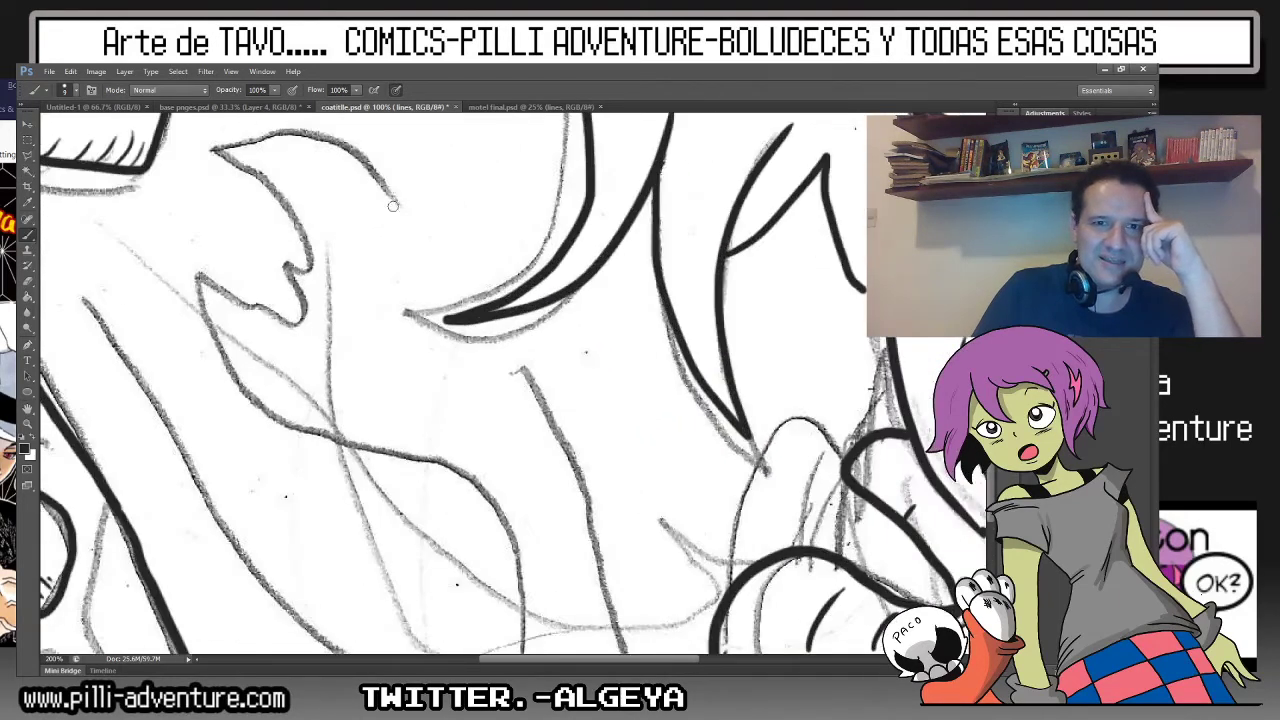
pyautogui.moveTo(205, 150)
pyautogui.mouseDown()
pyautogui.moveTo(256, 140)
pyautogui.moveTo(408, 238)
pyautogui.moveTo(560, 490)
pyautogui.moveTo(610, 603)
pyautogui.mouseUp()
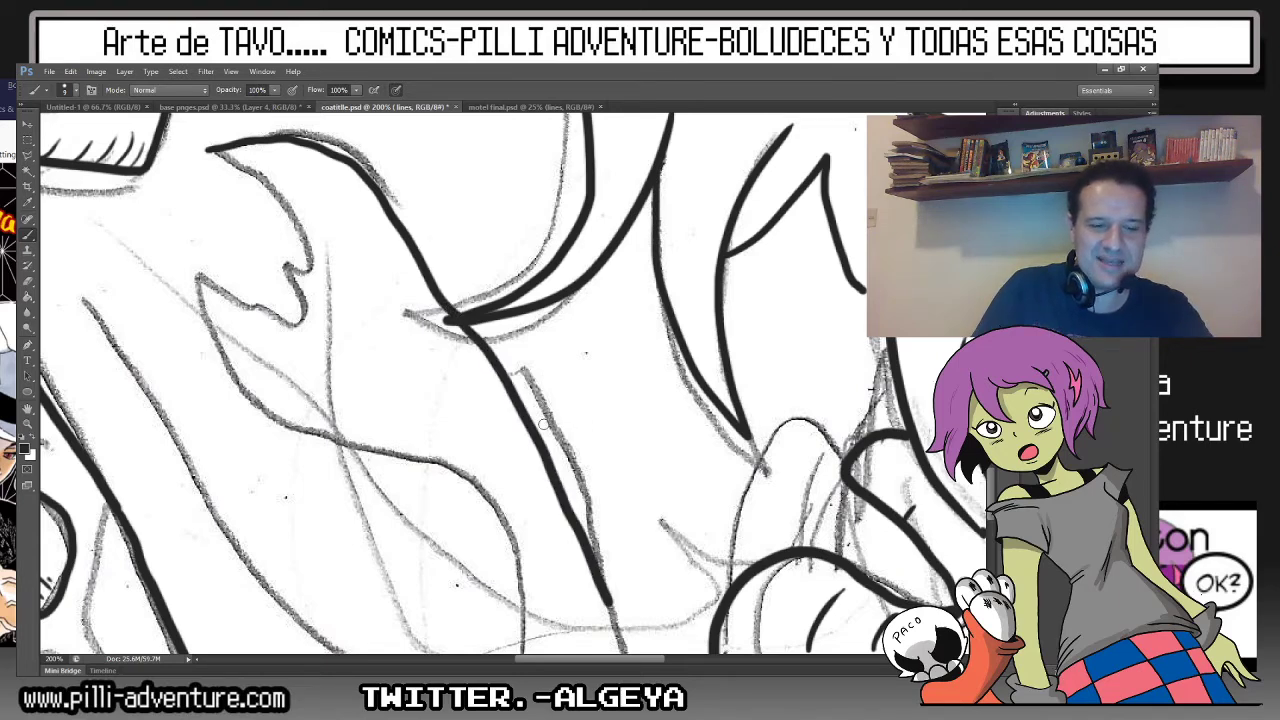
pyautogui.hotkey('ctrl', 'z')
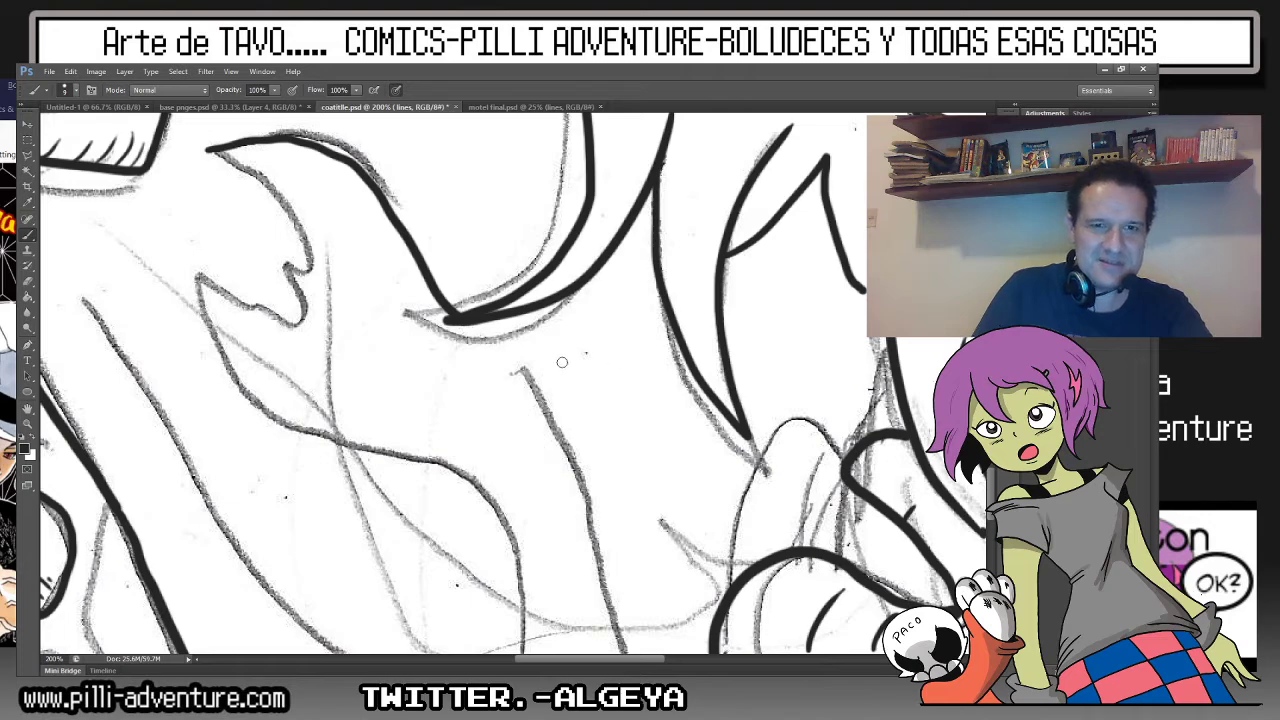
pyautogui.scroll(-3, 509, 385)
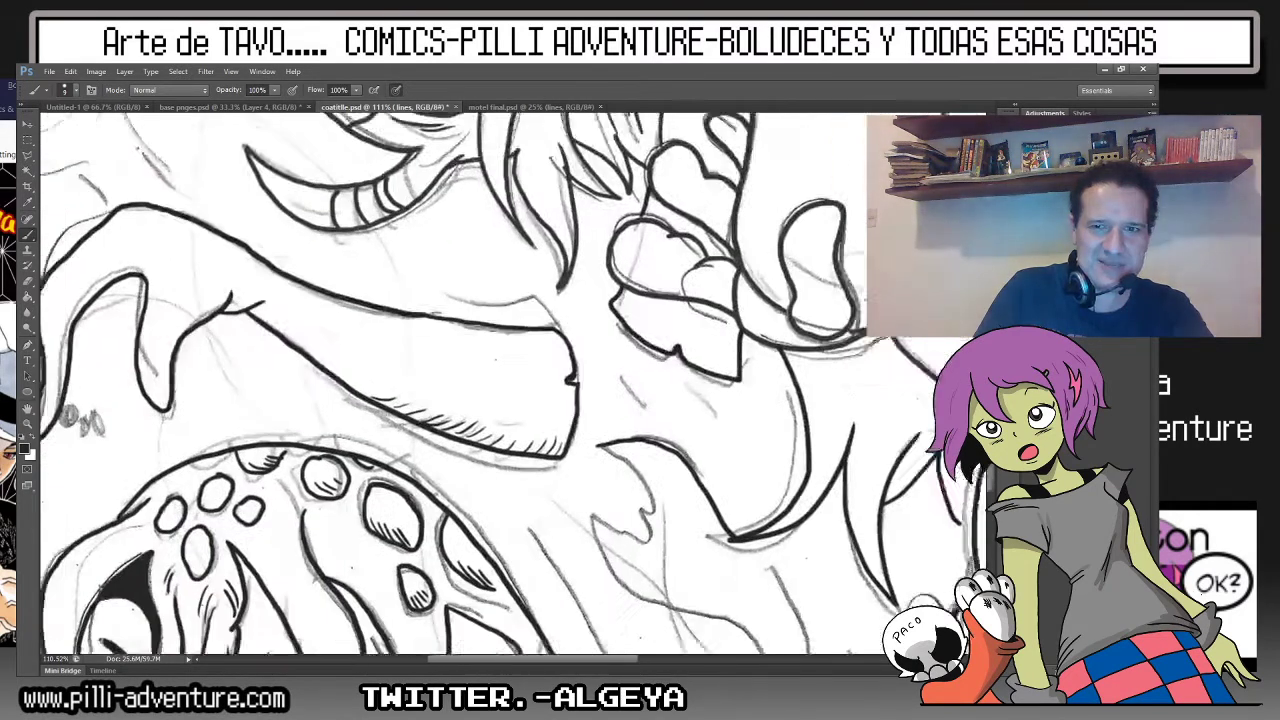
# Continue the thick contour downward and ink a curling line over the flowing shapes.
pyautogui.moveTo(600, 470); pyautogui.dragTo(490, 240)
pyautogui.moveTo(500, 380); pyautogui.dragTo(476, 424)
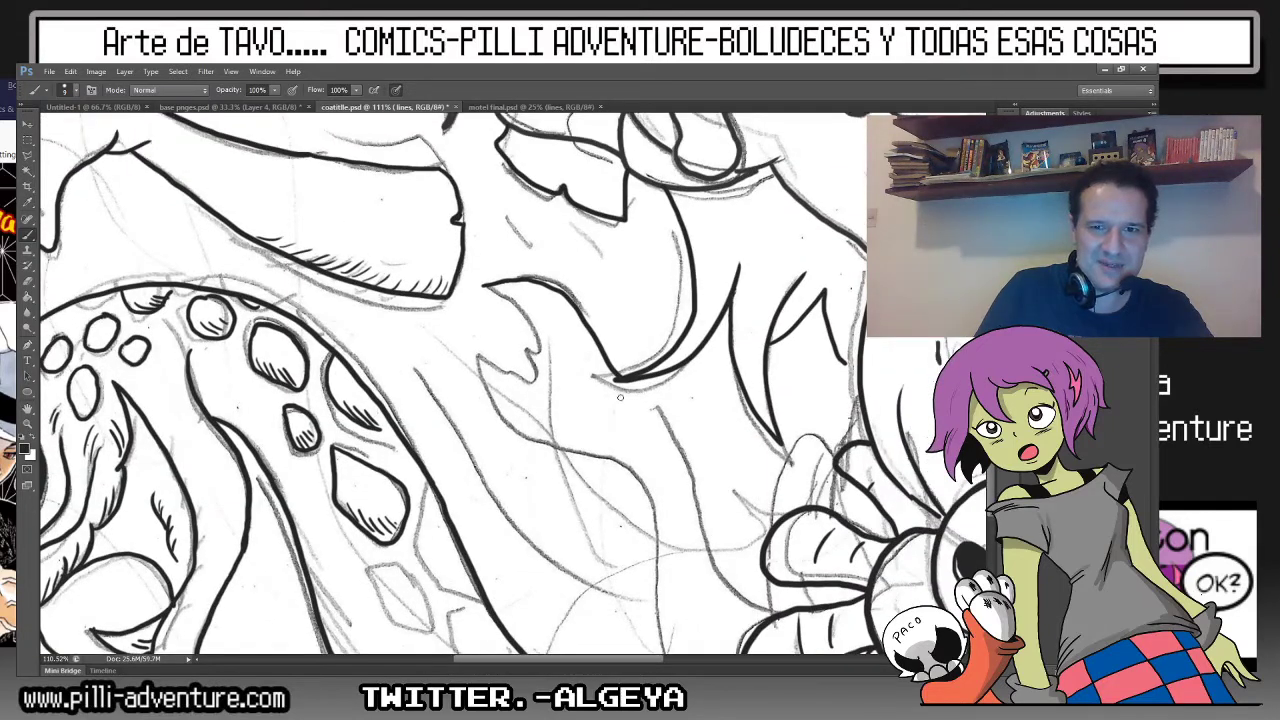
pyautogui.moveTo(655, 408); pyautogui.dragTo(756, 598)
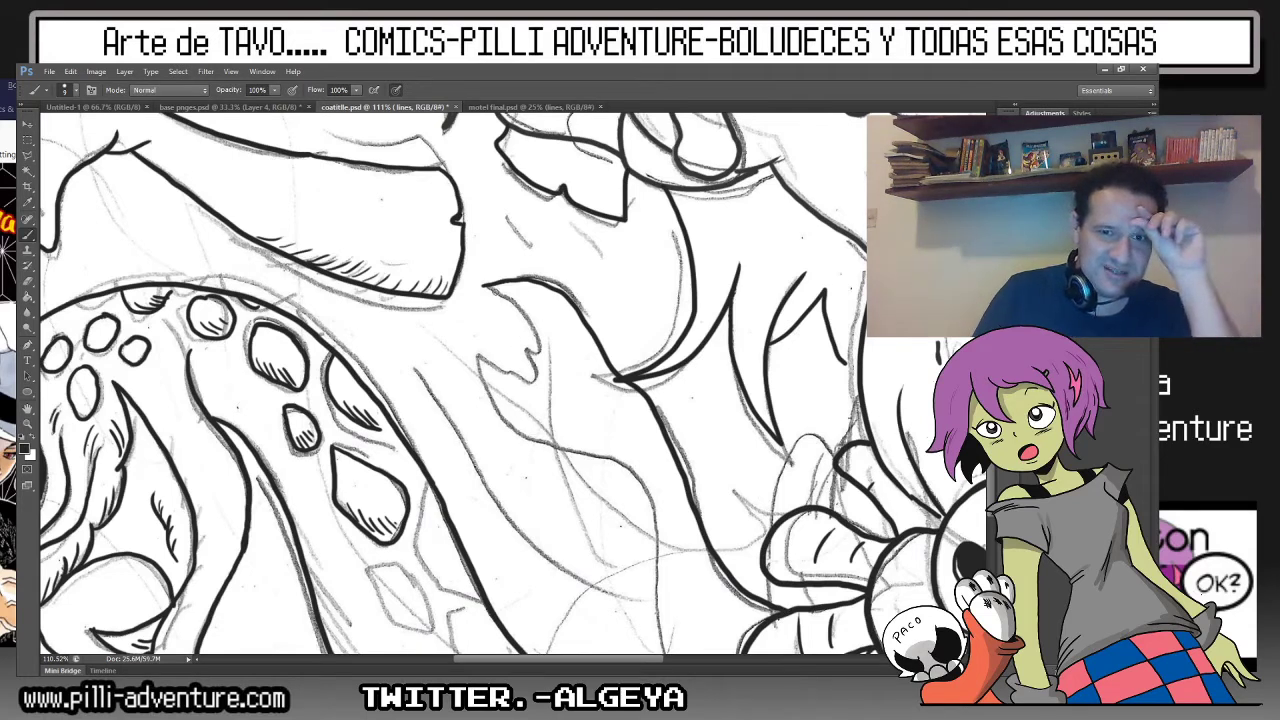
pyautogui.moveTo(528, 316)
pyautogui.mouseDown()
pyautogui.moveTo(548, 350)
pyautogui.moveTo(485, 369)
pyautogui.mouseUp()
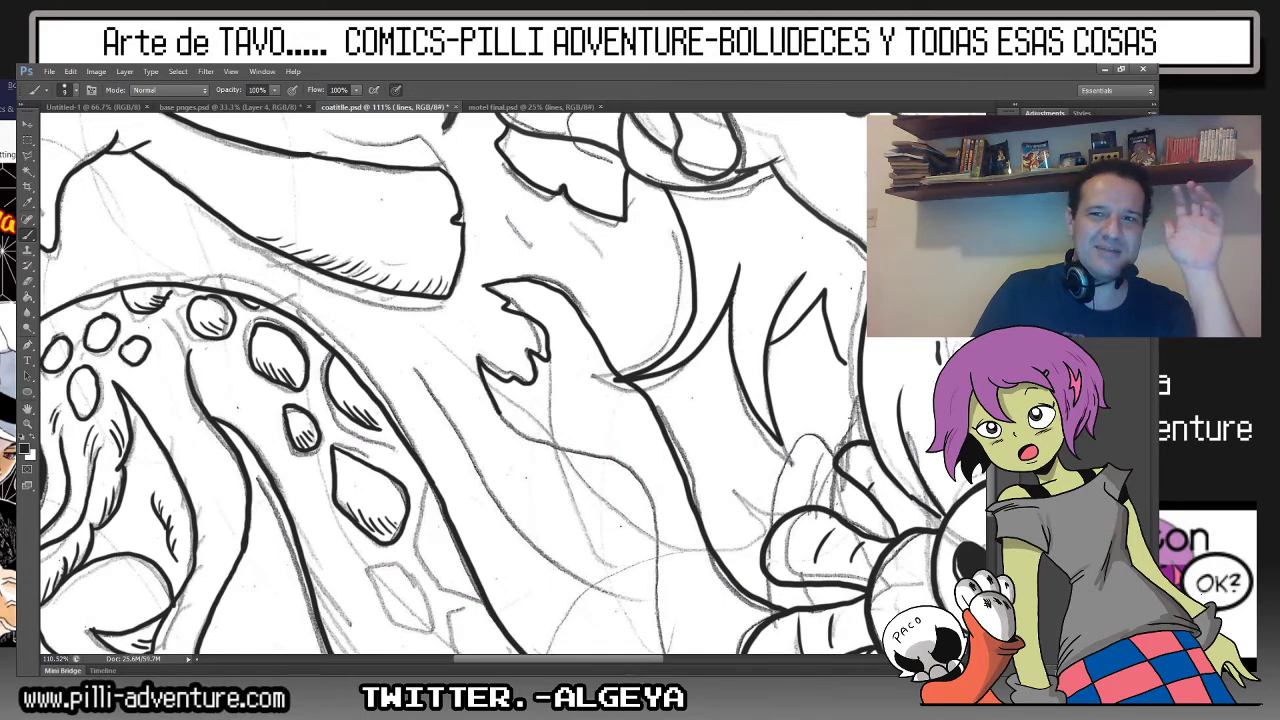
pyautogui.moveTo(495, 413)
pyautogui.mouseDown()
pyautogui.moveTo(380, 208)
pyautogui.moveTo(545, 301)
pyautogui.moveTo(568, 487)
pyautogui.moveTo(660, 560)
pyautogui.moveTo(697, 572)
pyautogui.mouseUp()
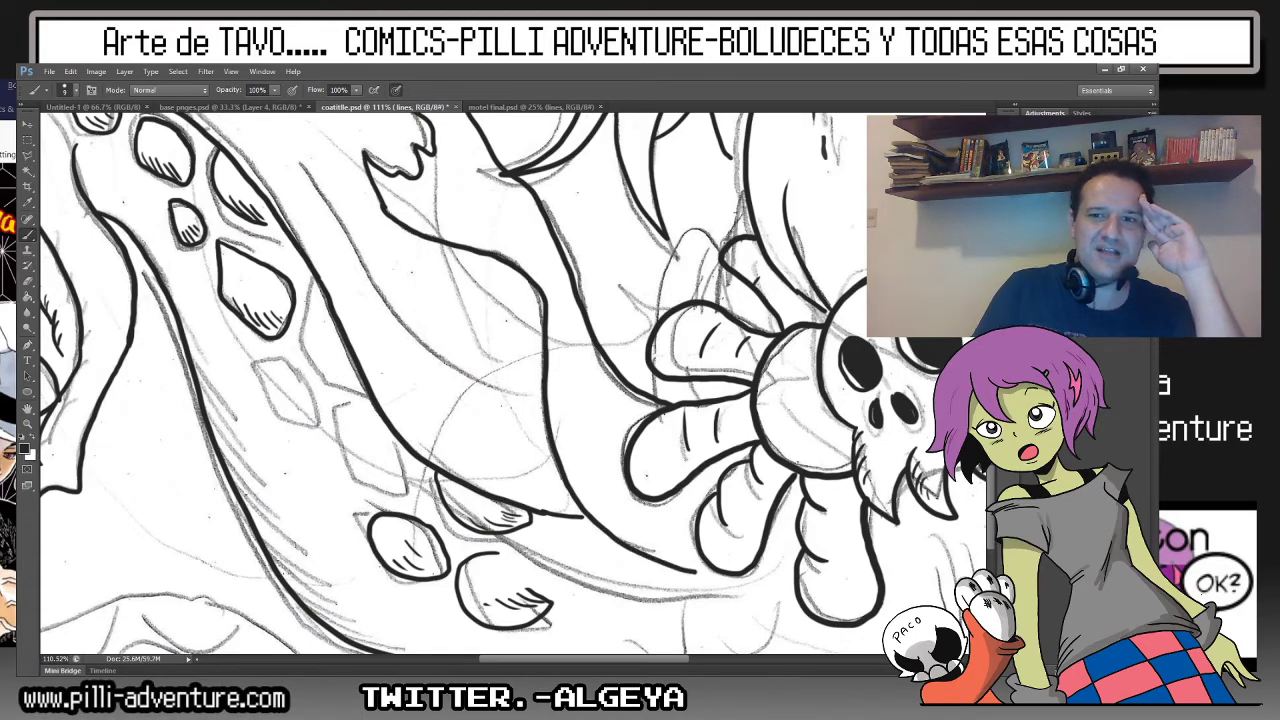
# Extend two short contour lines rightward beside the skull creature, then return to the creature's head.
pyautogui.moveTo(600, 400)
pyautogui.mouseDown()
pyautogui.moveTo(590, 370)
pyautogui.moveTo(285, 305)
pyautogui.moveTo(372, 290)
pyautogui.mouseUp()
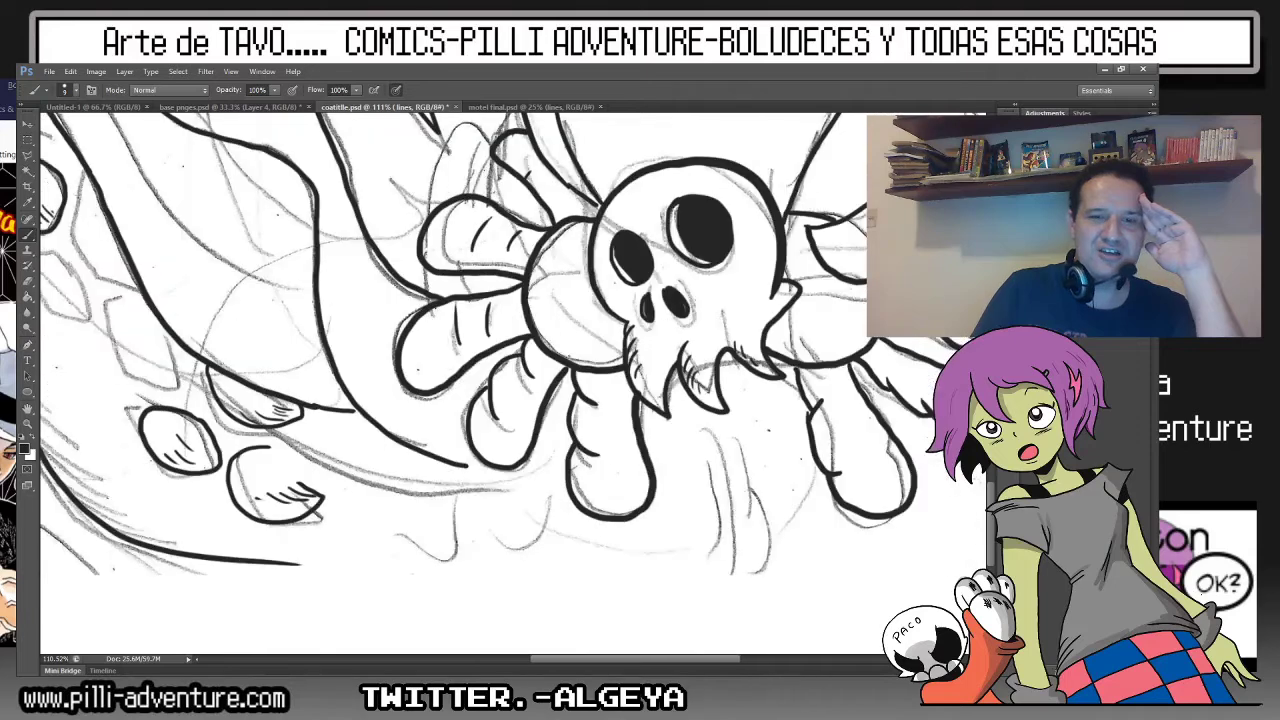
pyautogui.moveTo(600, 350)
pyautogui.mouseDown()
pyautogui.moveTo(425, 375)
pyautogui.moveTo(440, 390)
pyautogui.mouseUp()
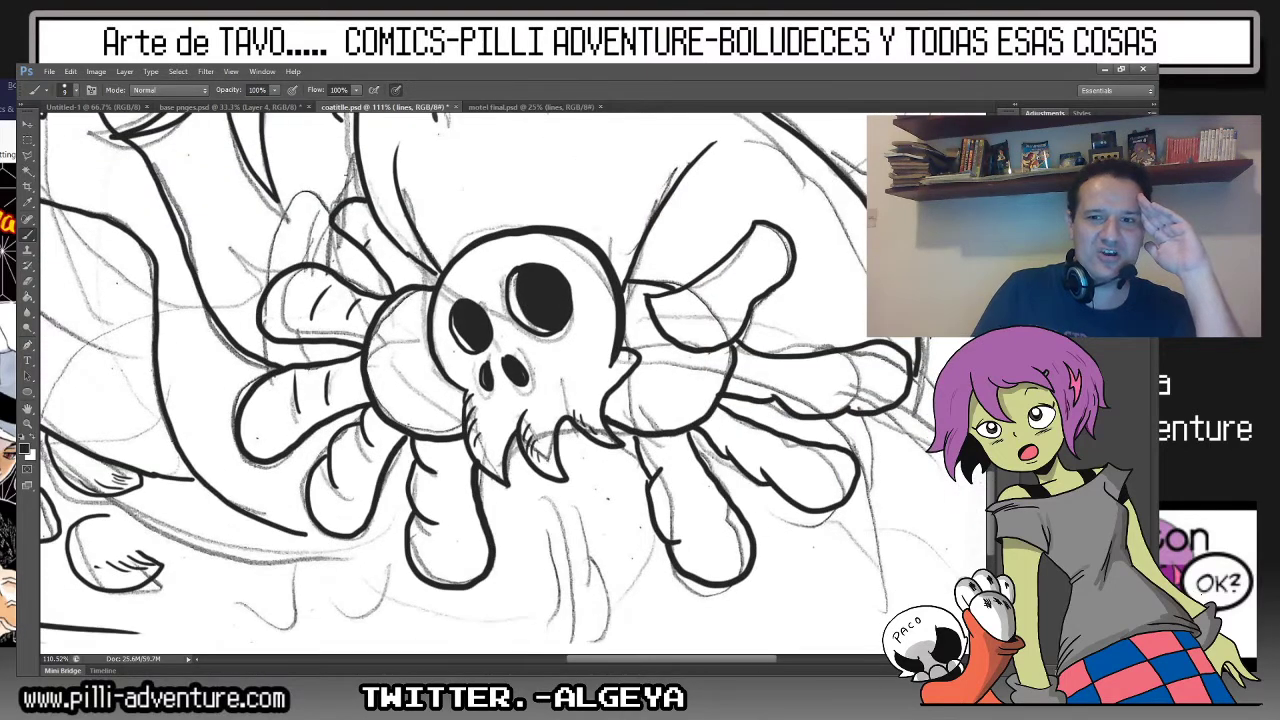
pyautogui.scroll(5, 500, 380)
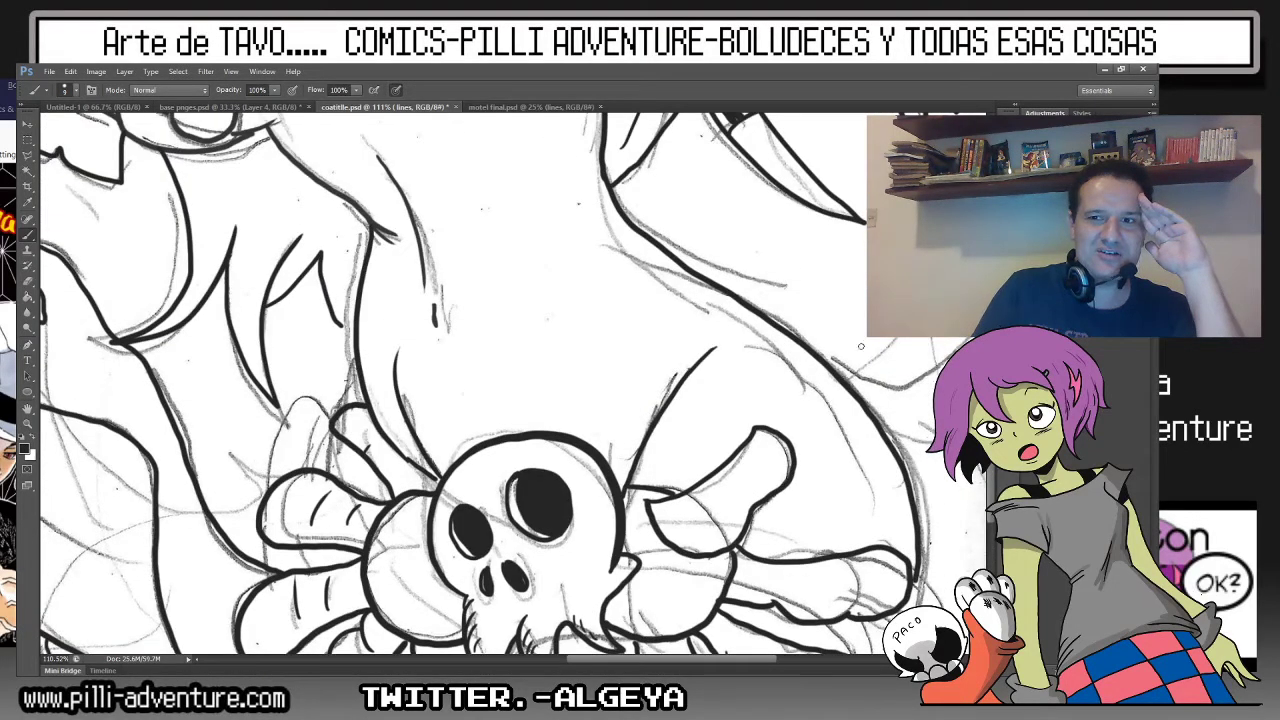
pyautogui.moveTo(822, 358); pyautogui.dragTo(936, 390)
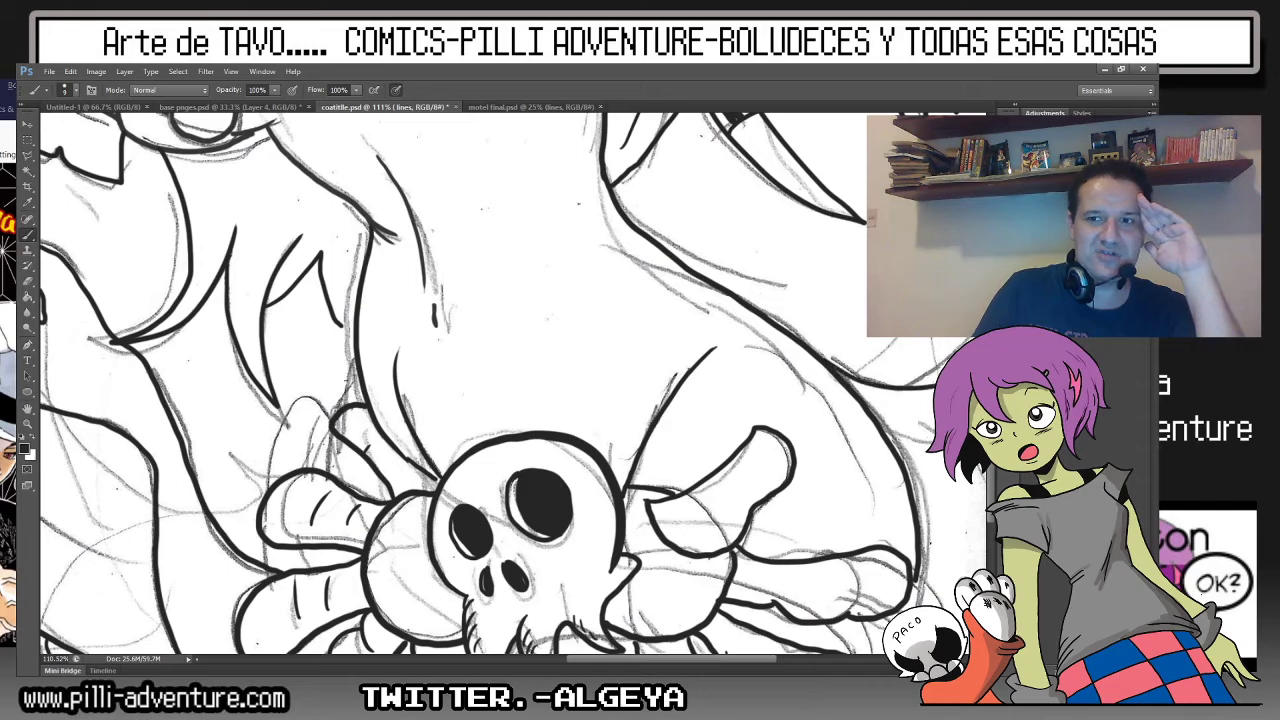
pyautogui.hotkey('ctrl', '1')
pyautogui.moveTo(848, 418); pyautogui.dragTo(936, 438)
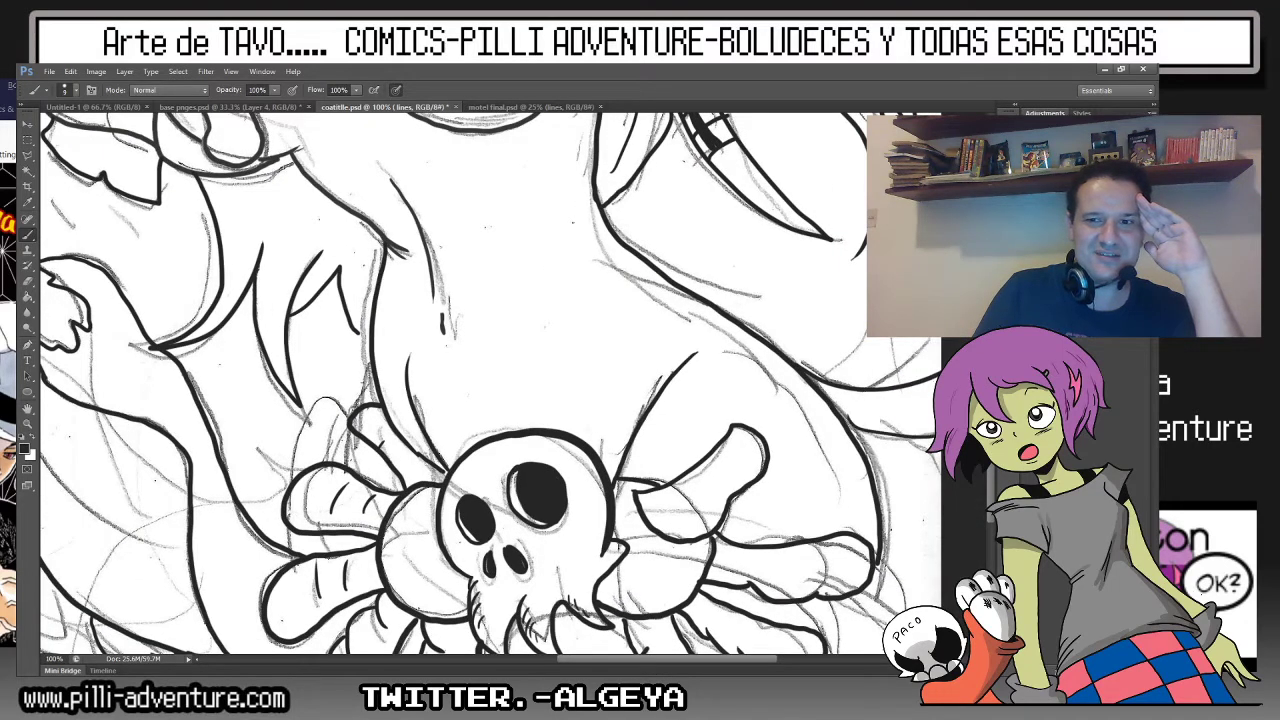
pyautogui.moveTo(400, 300); pyautogui.dragTo(700, 500)
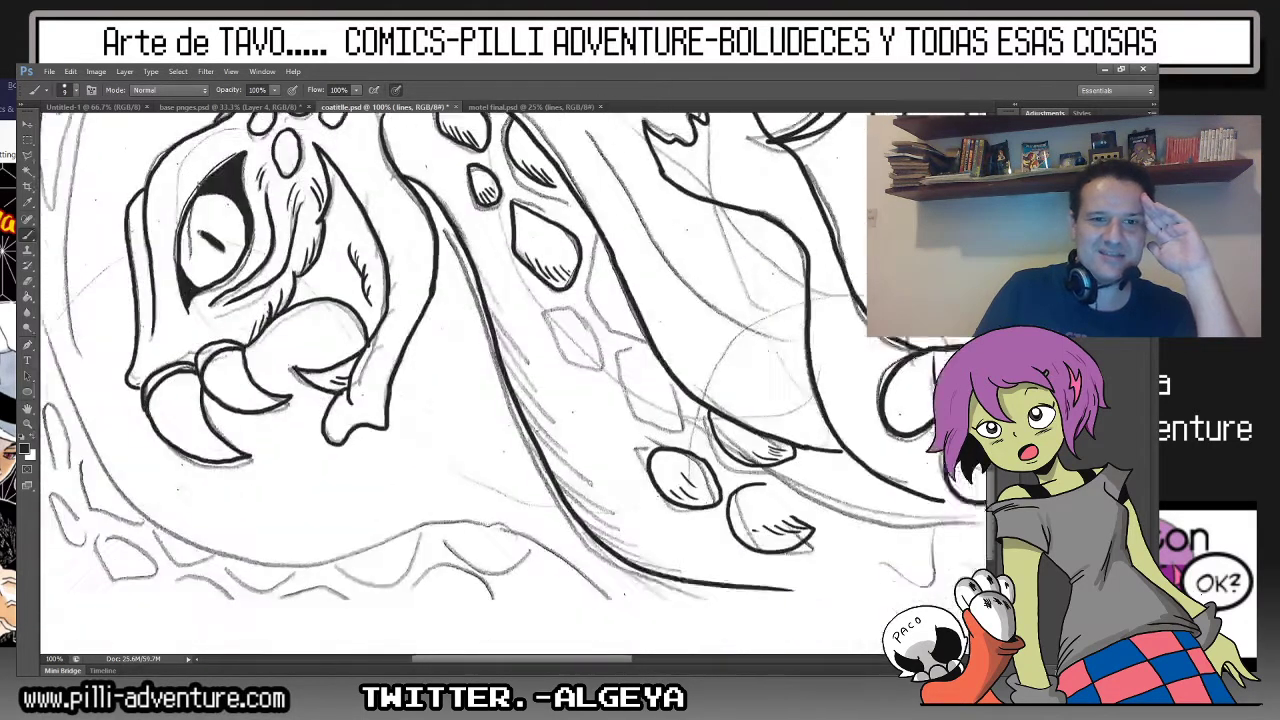
# At 200% zoom, ink the first diamond scale's outline and edge, and hatch inside it.
pyautogui.hotkey('ctrl', '+')
pyautogui.moveTo(628, 236); pyautogui.dragTo(690, 322)
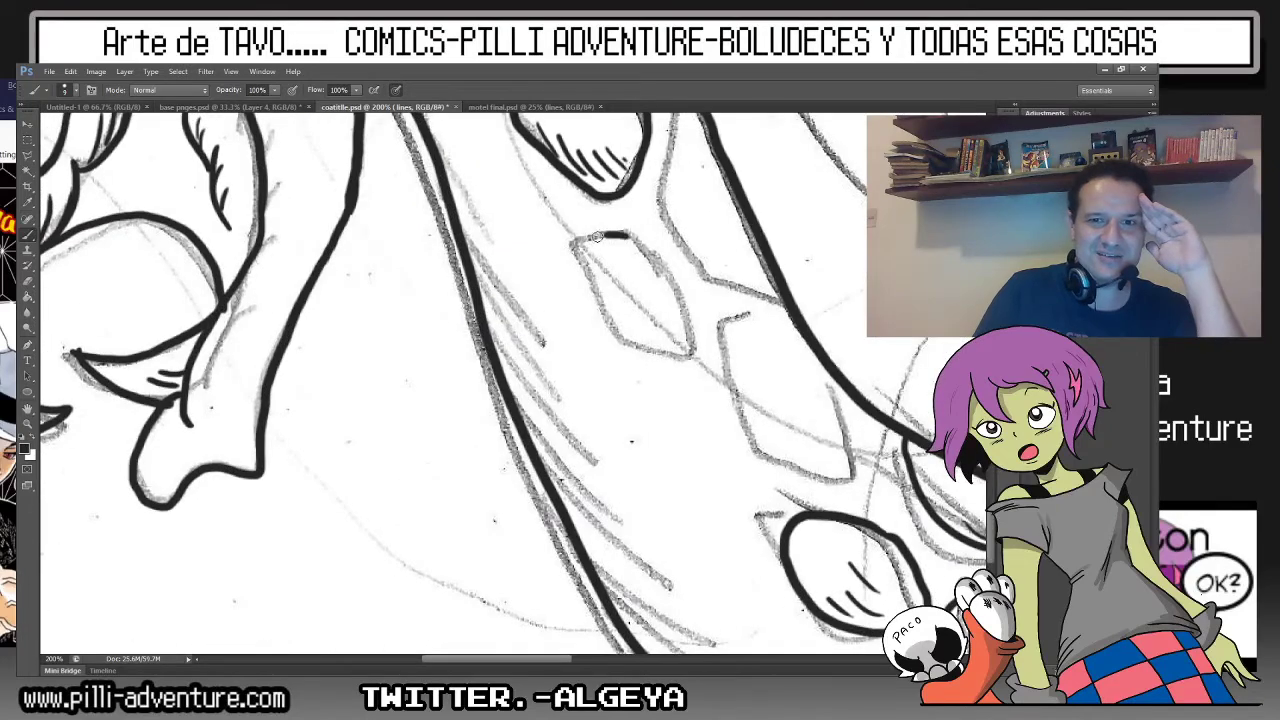
pyautogui.moveTo(612, 290); pyautogui.dragTo(632, 332)
pyautogui.moveTo(628, 298)
pyautogui.mouseDown()
pyautogui.moveTo(650, 334)
pyautogui.moveTo(684, 328)
pyautogui.mouseUp()
pyautogui.moveTo(668, 150)
pyautogui.mouseDown()
pyautogui.moveTo(700, 286)
pyautogui.moveTo(776, 306)
pyautogui.mouseUp()
# Ink the next scale's base line and hatch above it and inside the diamond.
pyautogui.moveTo(694, 236); pyautogui.dragTo(702, 284)
pyautogui.moveTo(710, 246)
pyautogui.mouseDown()
pyautogui.moveTo(716, 290)
pyautogui.moveTo(732, 292)
pyautogui.mouseUp()
pyautogui.moveTo(742, 260)
pyautogui.mouseDown()
pyautogui.moveTo(748, 296)
pyautogui.moveTo(764, 300)
pyautogui.moveTo(738, 396)
pyautogui.moveTo(850, 468)
pyautogui.moveTo(842, 420)
pyautogui.moveTo(800, 388)
pyautogui.moveTo(814, 452)
pyautogui.mouseUp()
pyautogui.moveTo(778, 398); pyautogui.dragTo(798, 450)
pyautogui.moveTo(762, 398); pyautogui.dragTo(790, 452)
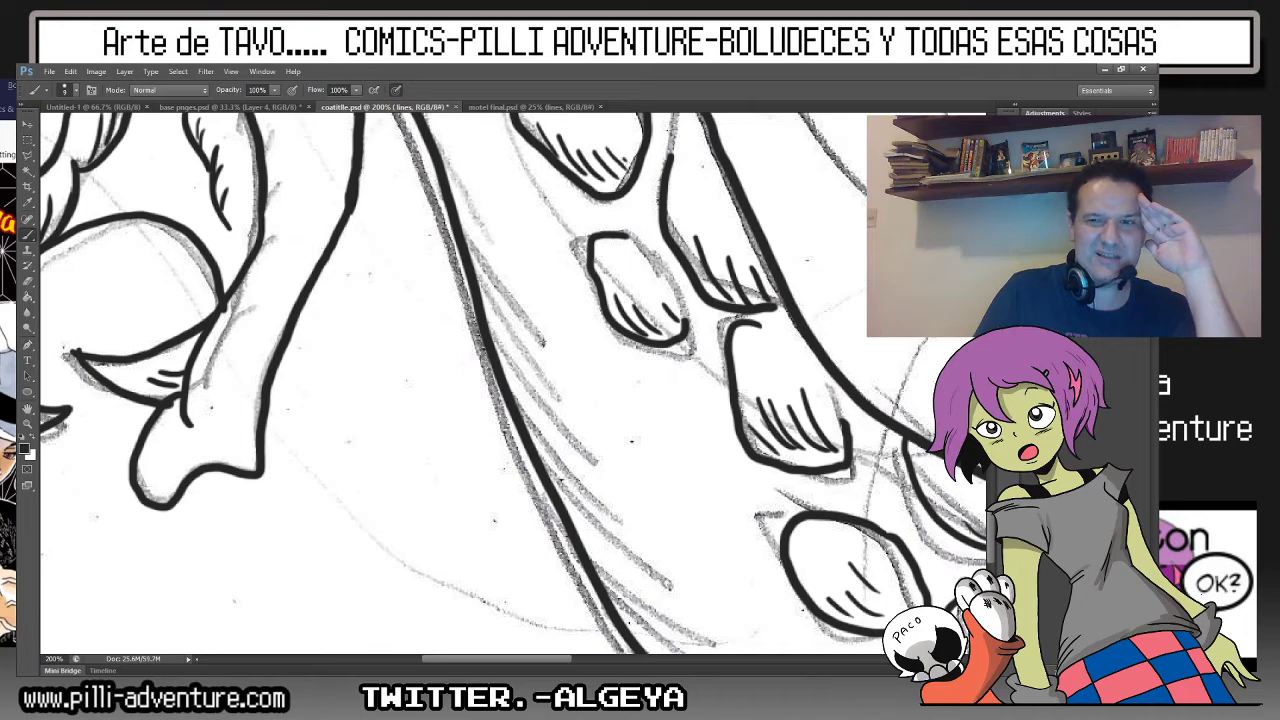
# Hatch along the tail's edge, then zoom out to 33.33% to see the whole illustration.
pyautogui.hotkey('ctrl', '-')
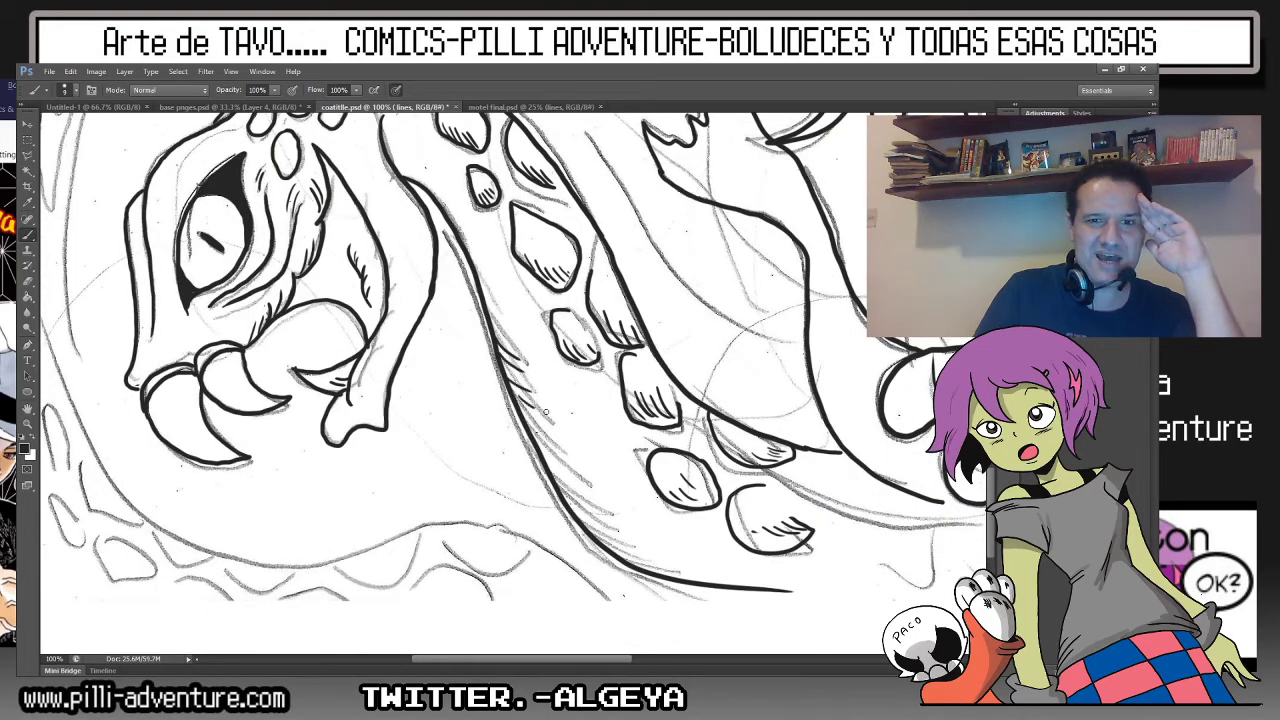
pyautogui.moveTo(544, 428); pyautogui.dragTo(564, 446)
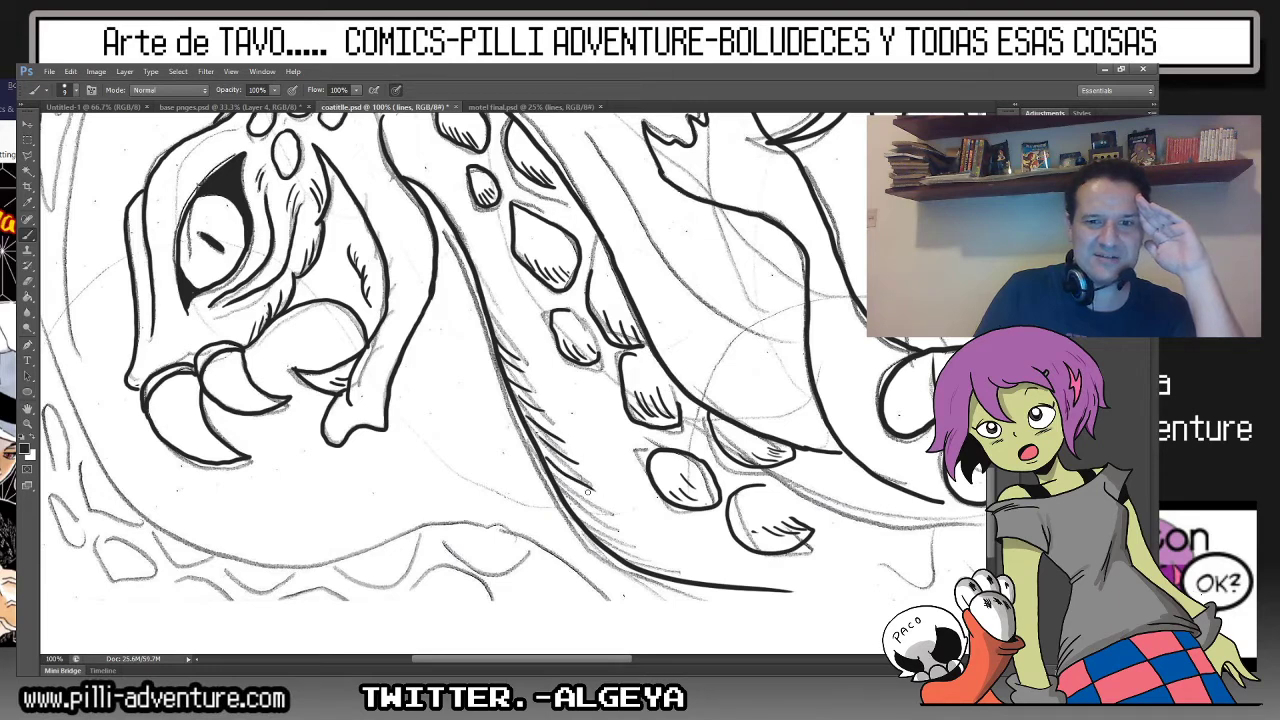
pyautogui.moveTo(580, 492)
pyautogui.mouseDown()
pyautogui.moveTo(632, 534)
pyautogui.moveTo(706, 557)
pyautogui.mouseUp()
pyautogui.hotkey('ctrl', '-')
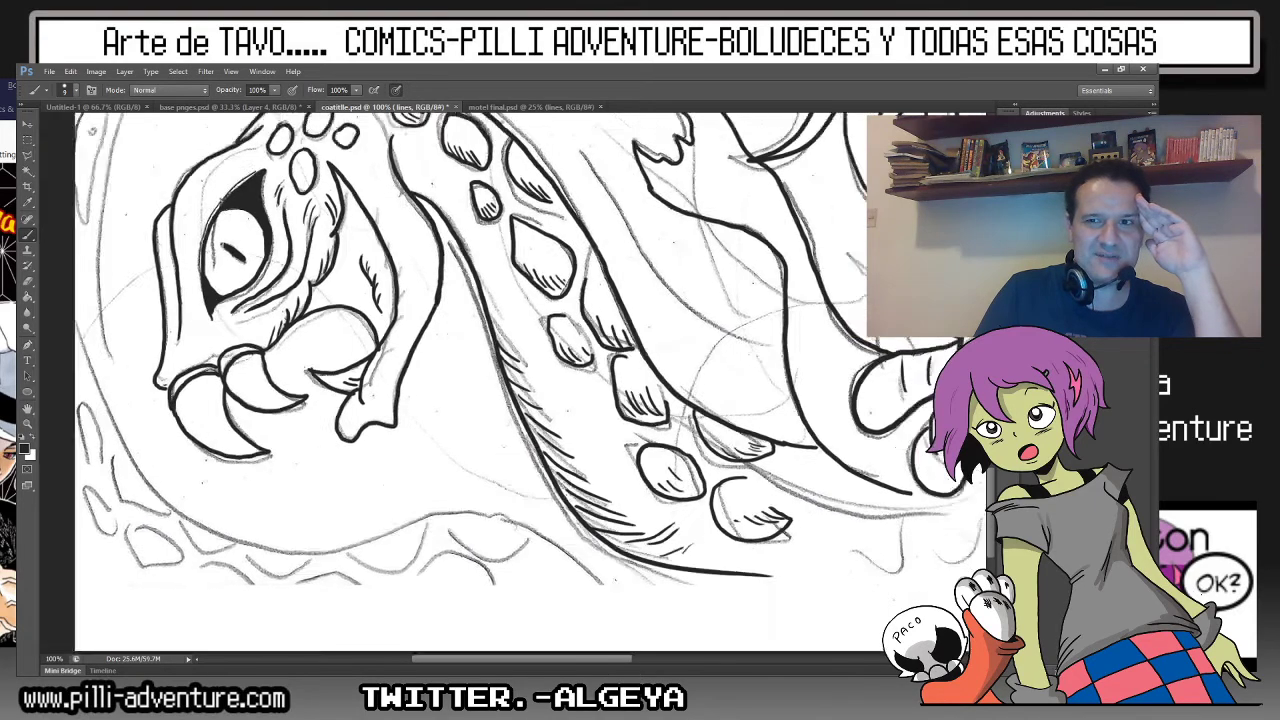
pyautogui.hotkey('ctrl', '-')
pyautogui.hotkey('ctrl', '-')
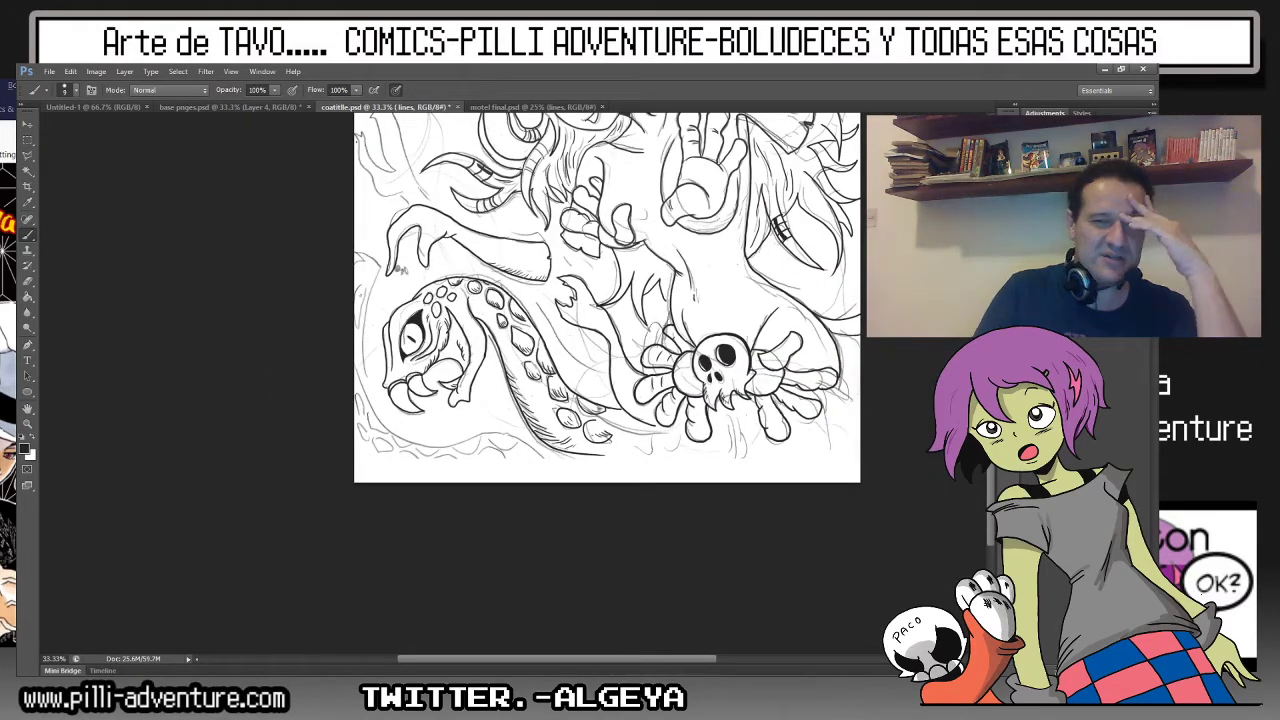
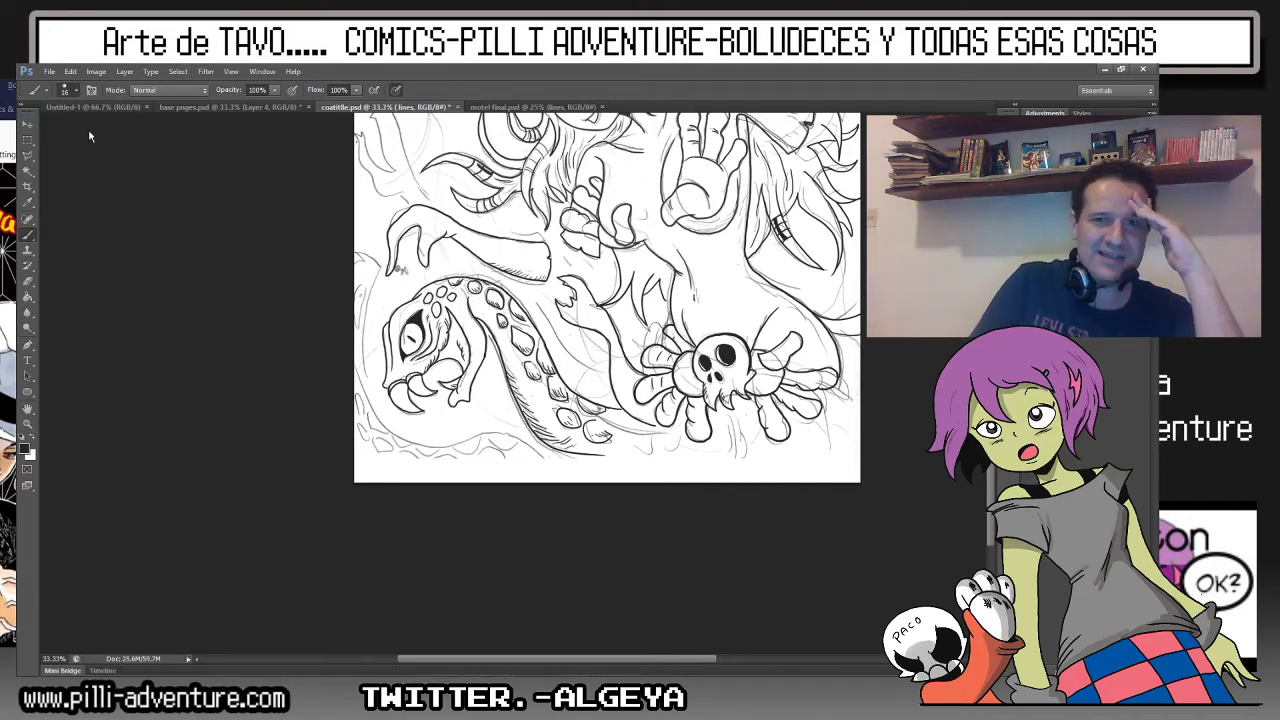
# Ink a long line and a short dash beneath the skull spider.
pyautogui.scroll(2, 512, 384)
pyautogui.scroll(-2, 512, 400)
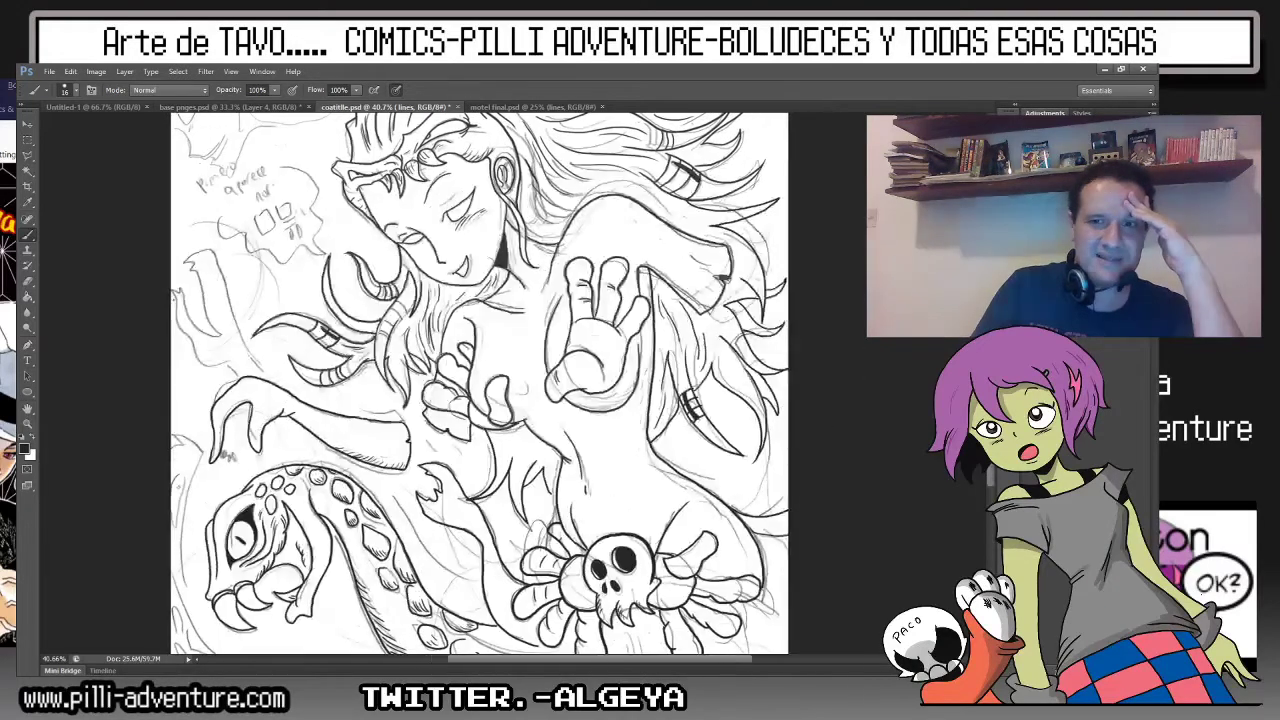
pyautogui.scroll(2, 650, 560)
pyautogui.scroll(2, 650, 560)
pyautogui.scroll(1, 650, 560)
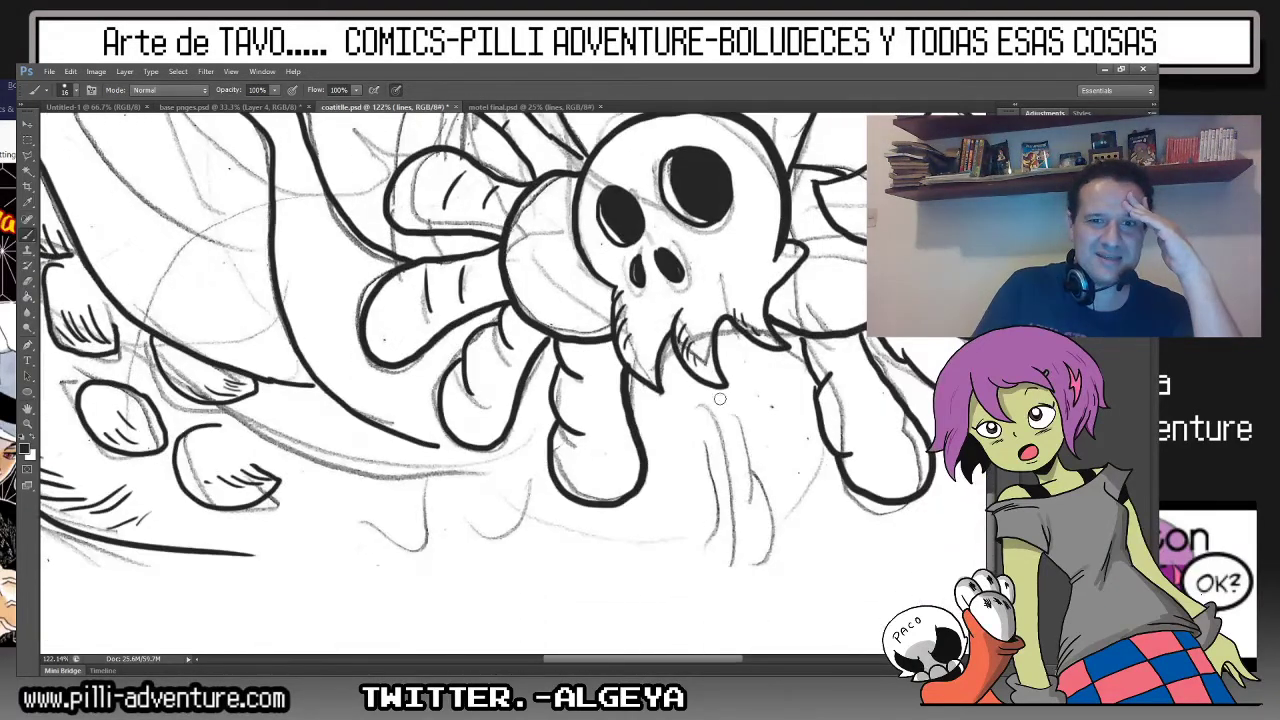
pyautogui.moveTo(695, 402); pyautogui.dragTo(712, 650)
pyautogui.moveTo(424, 588); pyautogui.dragTo(437, 596)
# Undo the stray lower-left diagonal stroke and erase the short dash.
pyautogui.moveTo(505, 490); pyautogui.dragTo(322, 652)
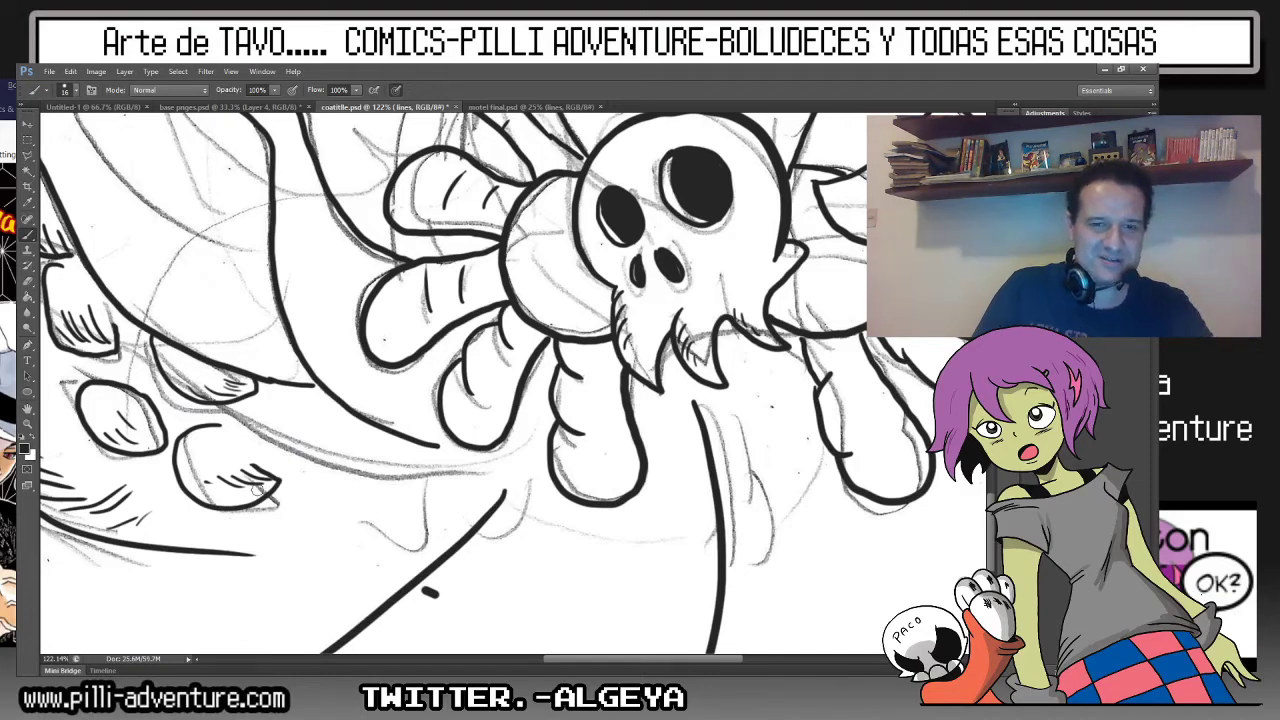
pyautogui.hotkey('ctrl', 'z')
pyautogui.press('e')
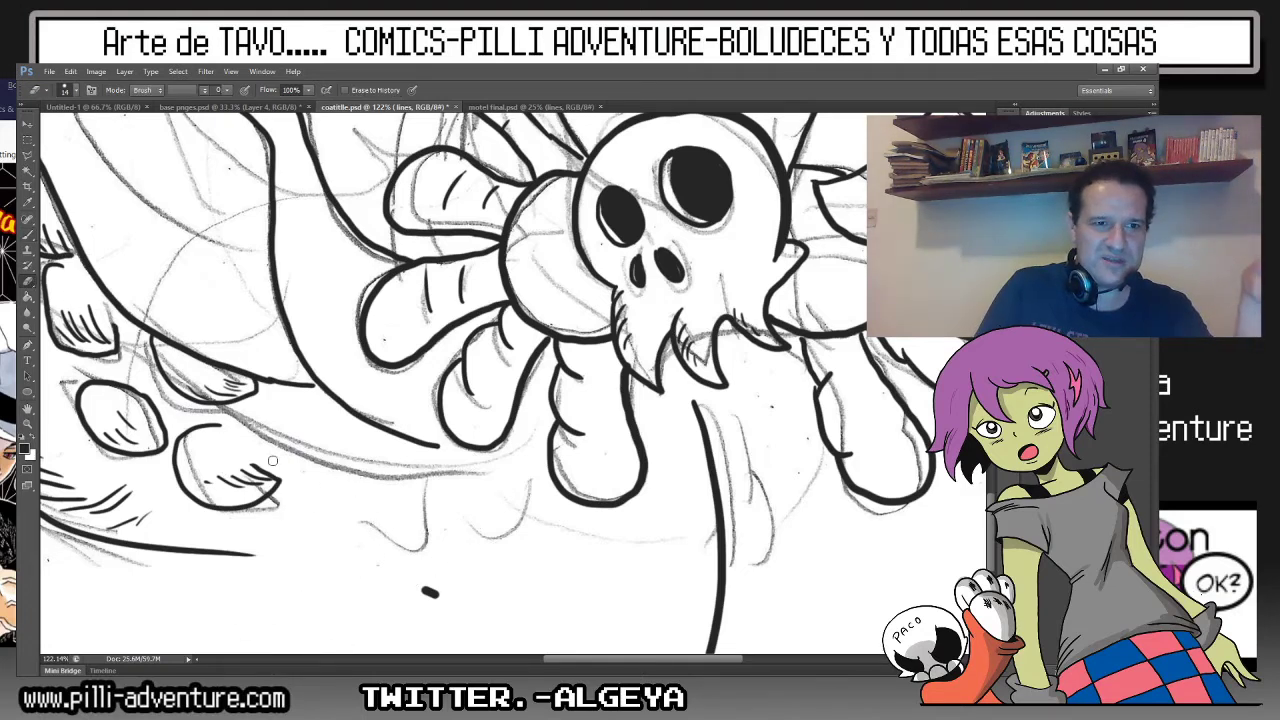
pyautogui.moveTo(417, 592); pyautogui.dragTo(432, 595)
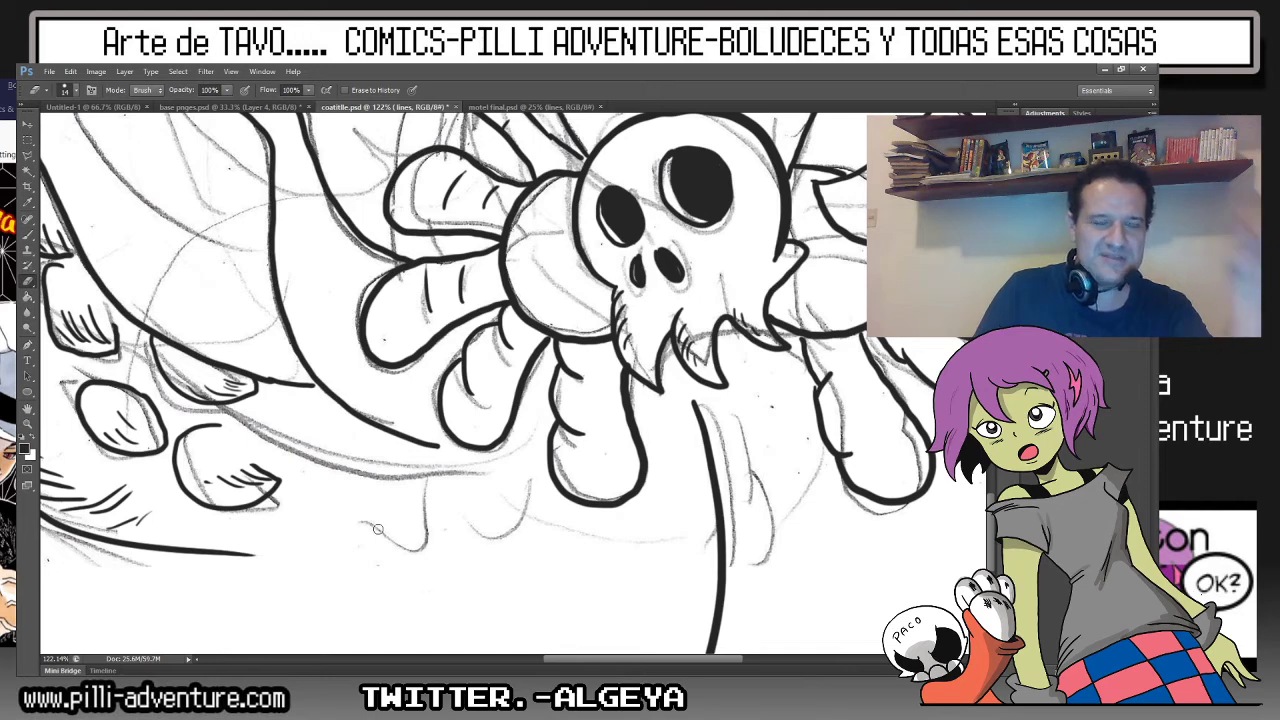
pyautogui.press('b')
# Ink long curved lines below the spider's legs and down from its right leg.
pyautogui.moveTo(545, 405); pyautogui.dragTo(350, 652)
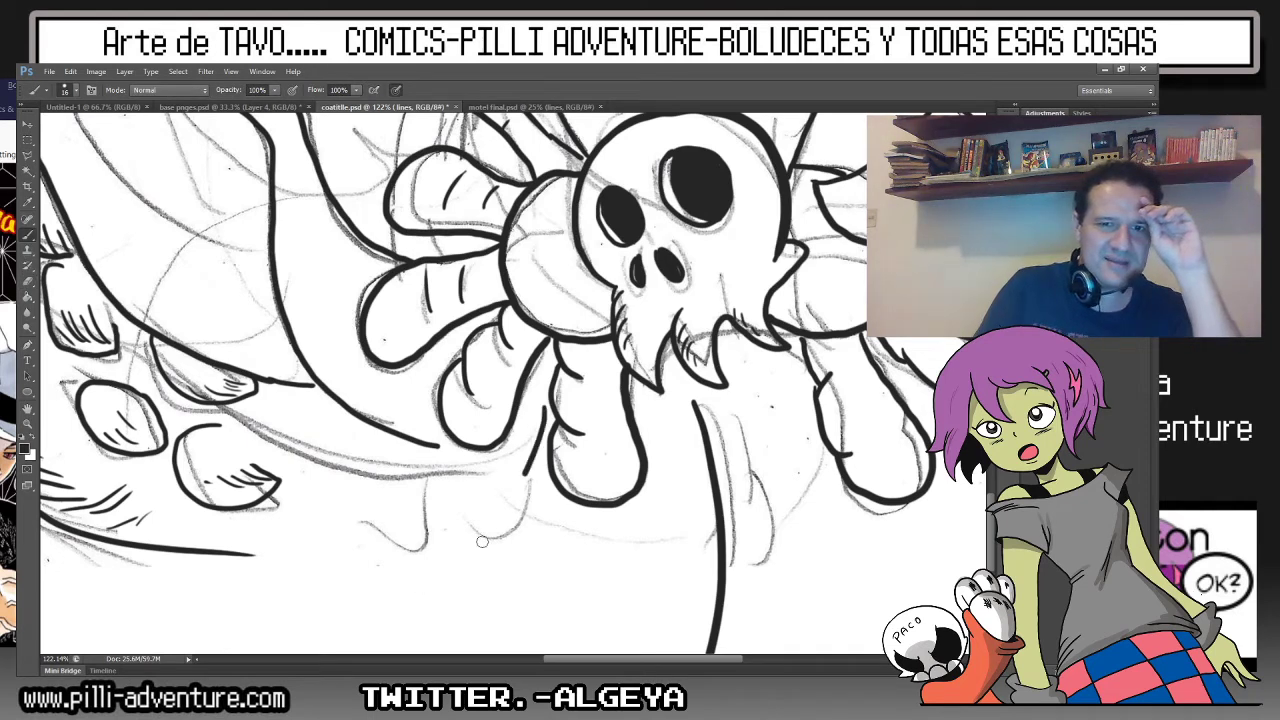
pyautogui.moveTo(883, 497)
pyautogui.mouseDown()
pyautogui.moveTo(928, 494)
pyautogui.moveTo(960, 580)
pyautogui.mouseUp()
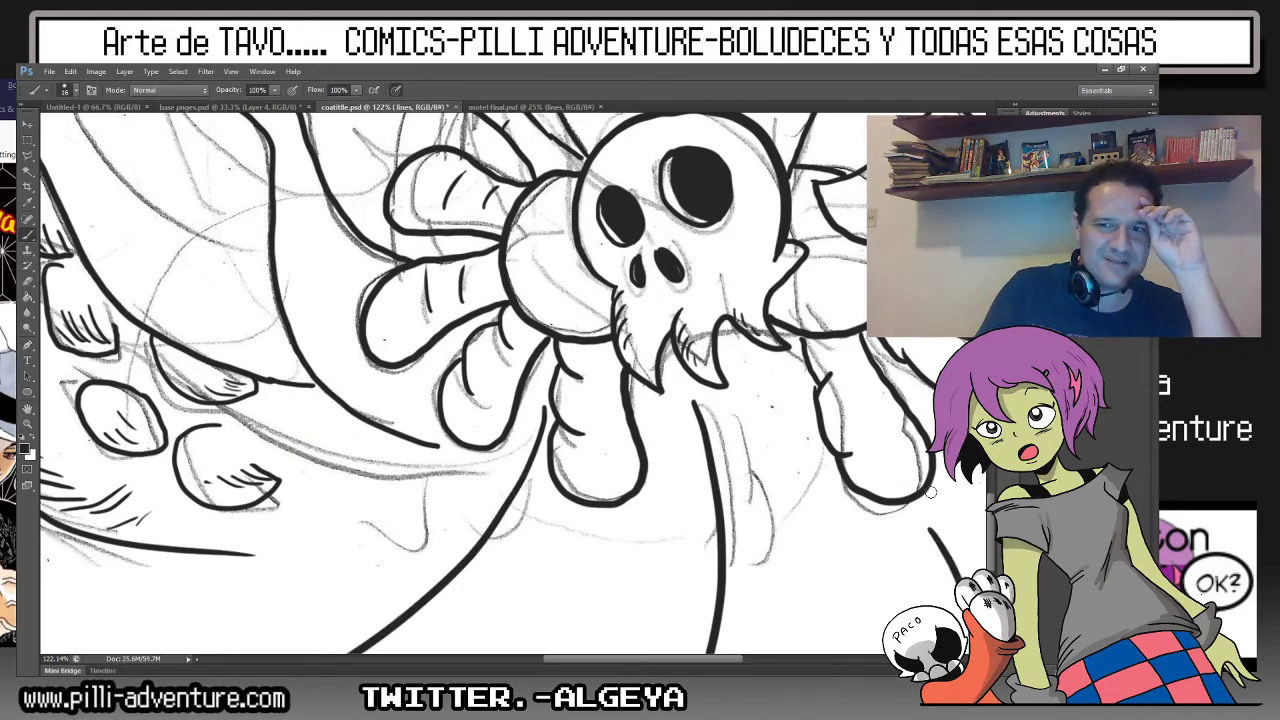
pyautogui.moveTo(640, 300)
pyautogui.mouseDown()
pyautogui.moveTo(440, 514)
pyautogui.moveTo(459, 276)
pyautogui.mouseUp()
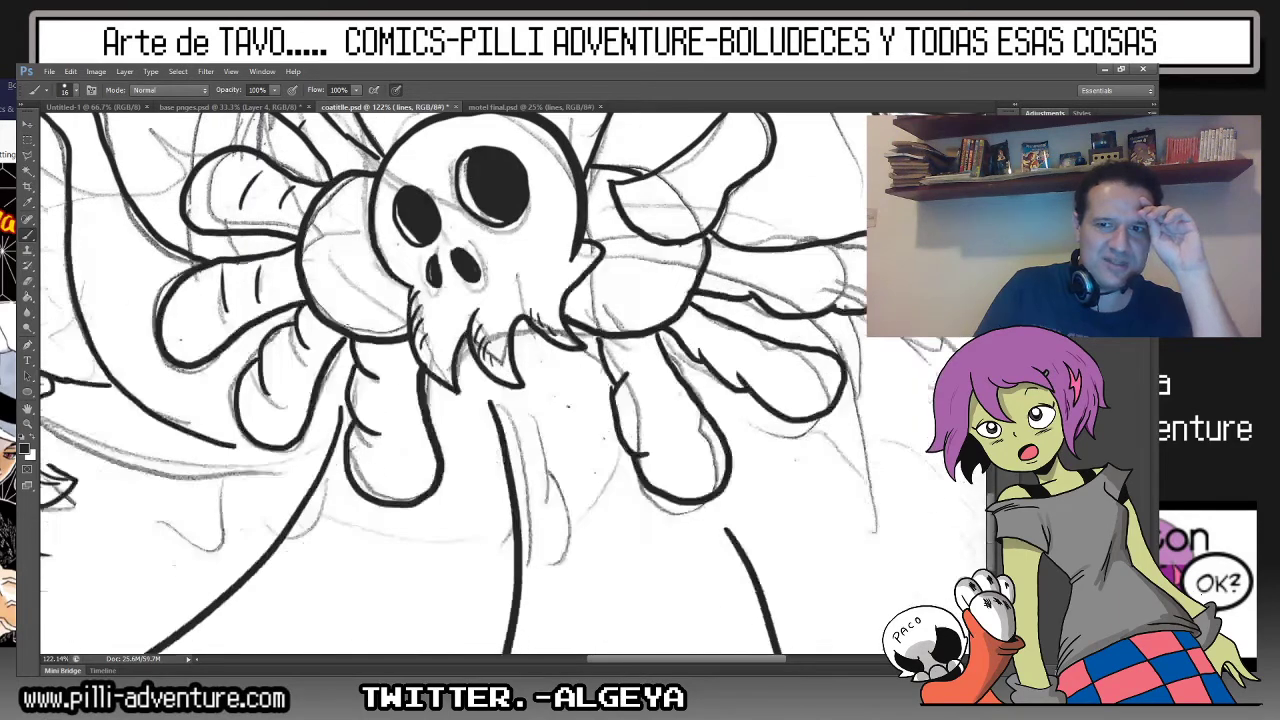
pyautogui.moveTo(856, 414); pyautogui.dragTo(988, 562)
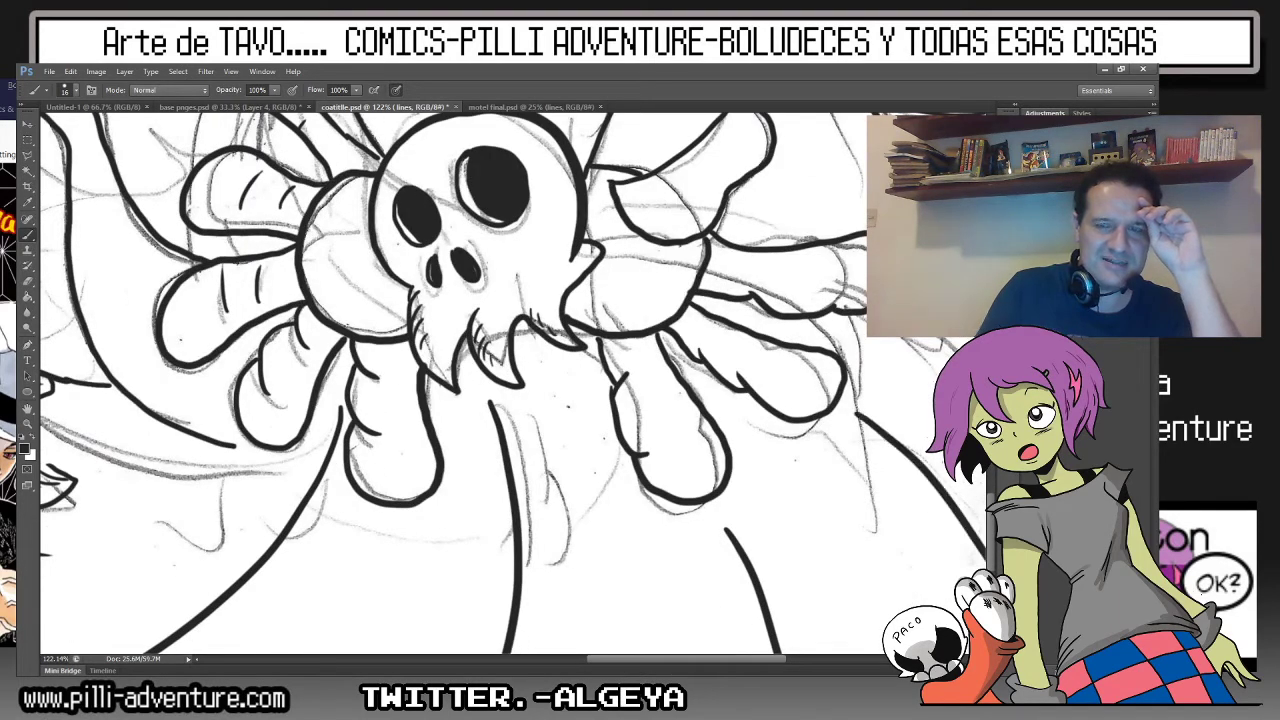
pyautogui.moveTo(500, 560)
pyautogui.mouseDown()
pyautogui.moveTo(570, 360)
pyautogui.moveTo(630, 240)
pyautogui.moveTo(700, 160)
pyautogui.mouseUp()
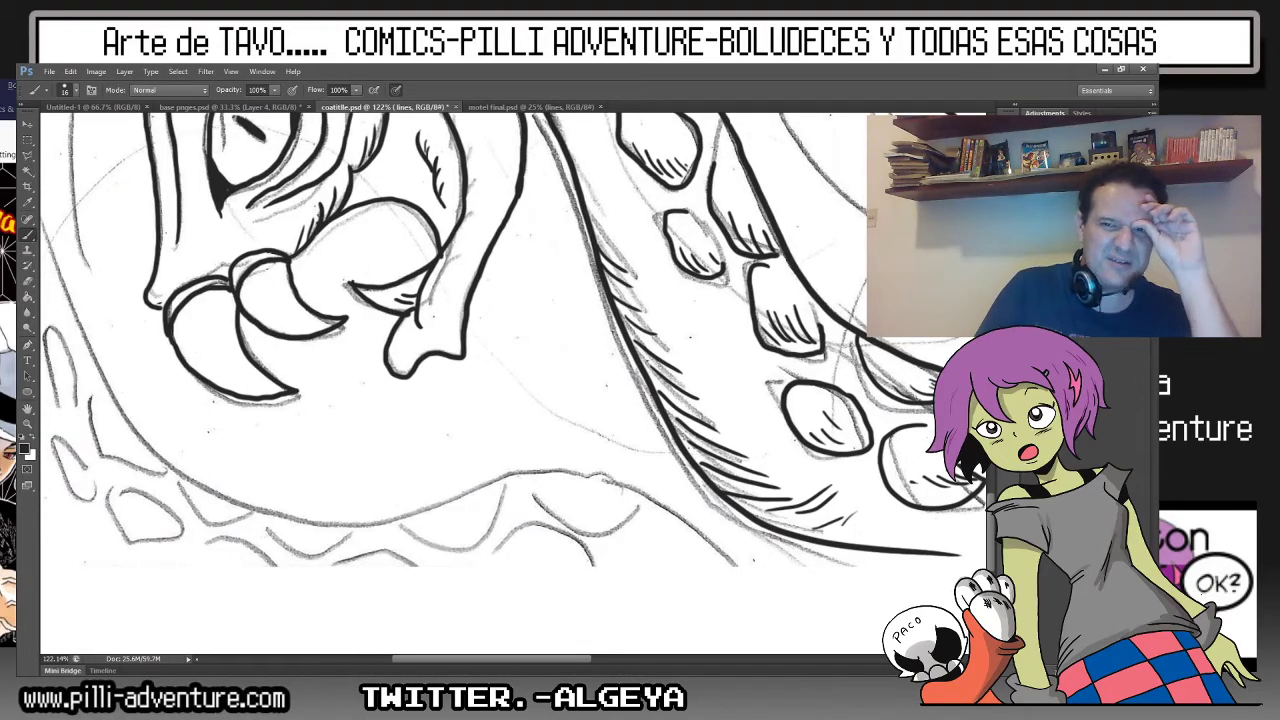
# At 100% zoom, ink the sea creature's long lower body contour, then zoom out to the full page.
pyautogui.hotkey('ctrl', '-')
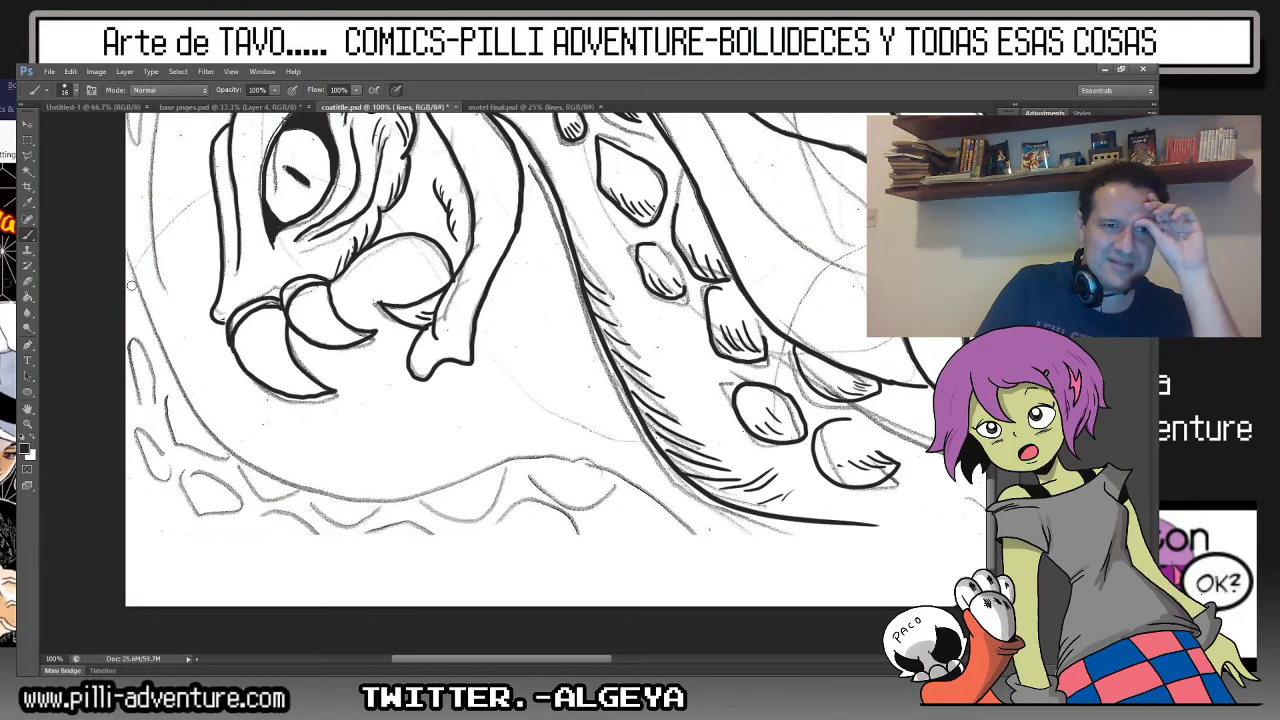
pyautogui.moveTo(131, 285); pyautogui.dragTo(712, 509)
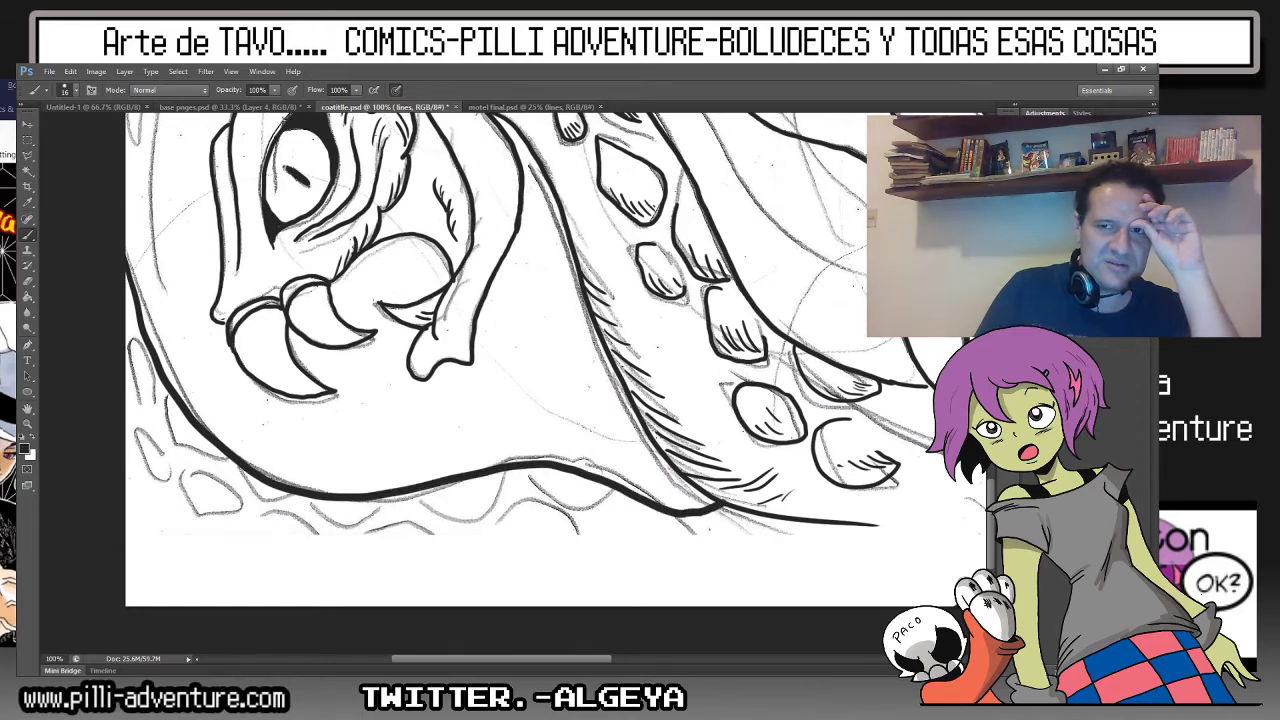
pyautogui.hotkey('ctrl', '-')
pyautogui.hotkey('ctrl', '-')
pyautogui.hotkey('ctrl', '-')
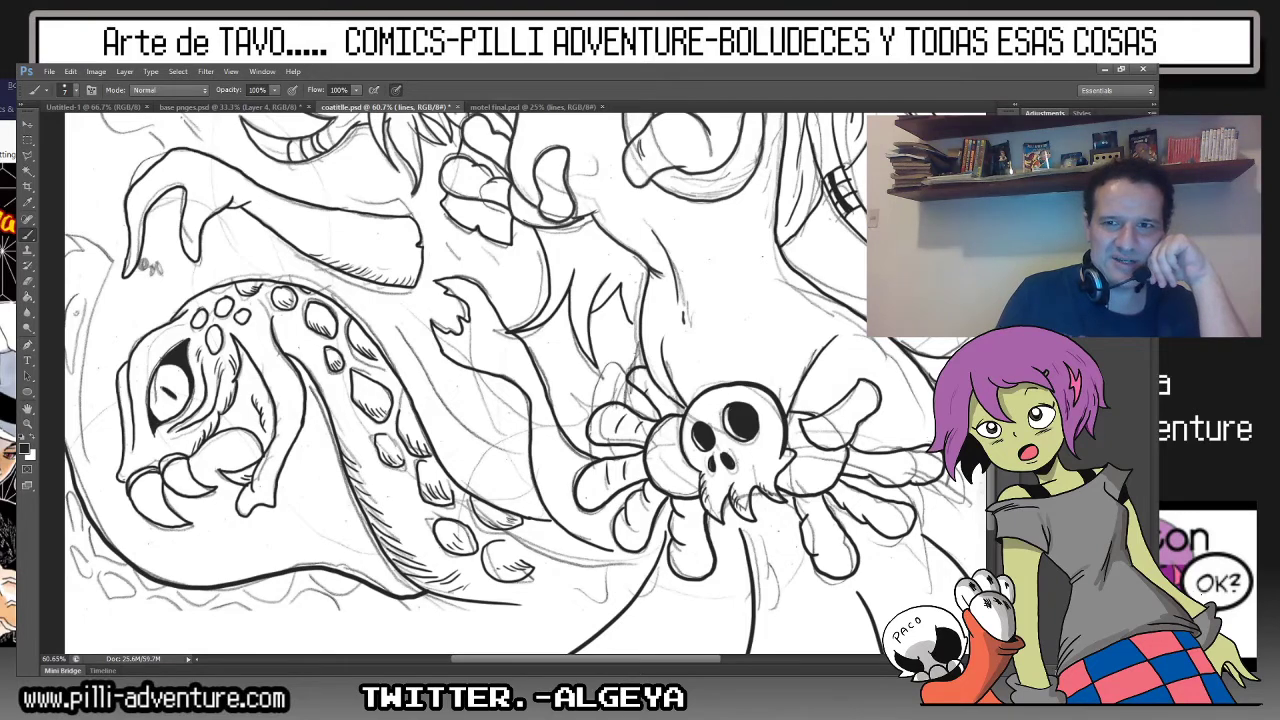
# Ink a short stroke and an arched bump below the sea creature's body line.
pyautogui.scroll(3, 460, 384)
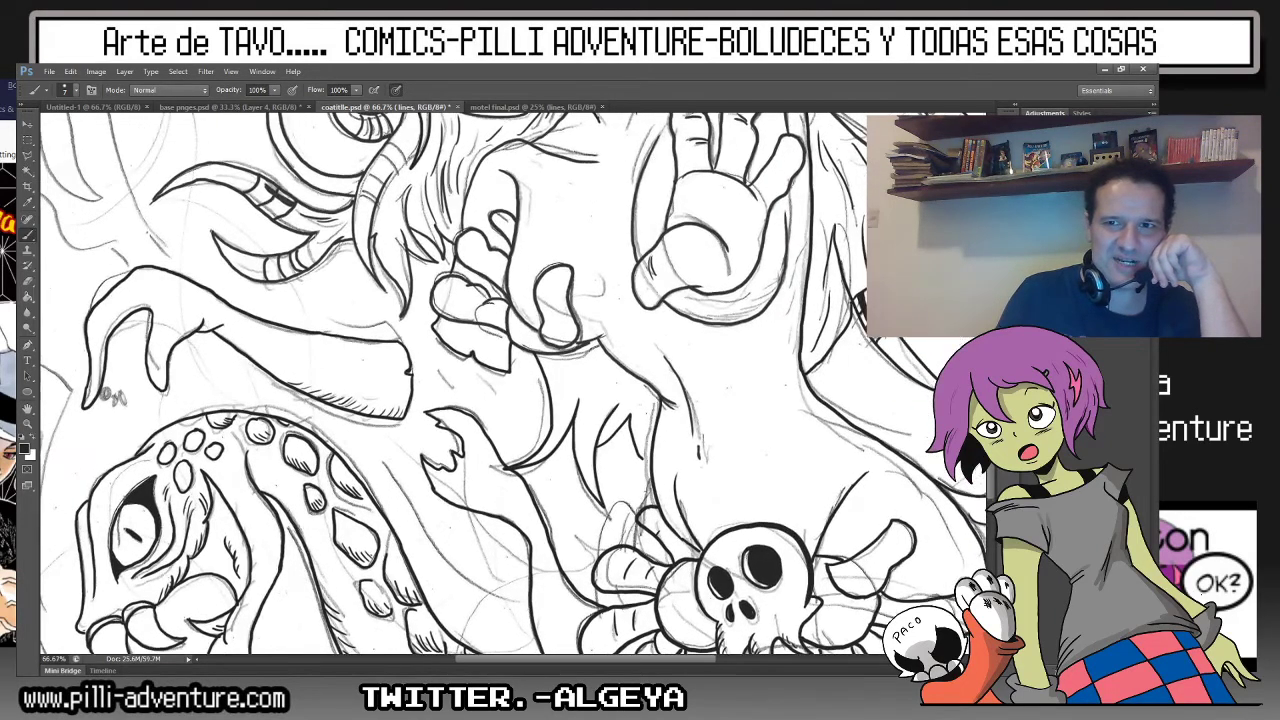
pyautogui.scroll(2, 517, 388)
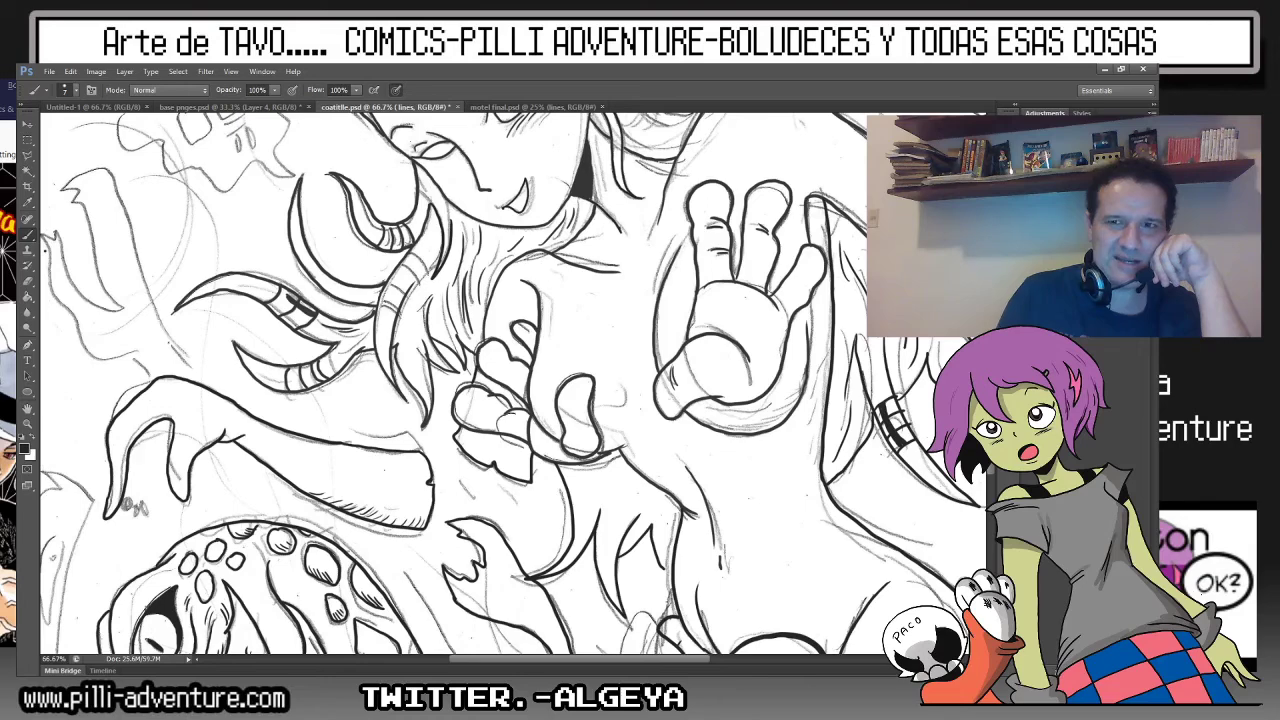
pyautogui.scroll(2, 460, 384)
pyautogui.scroll(-2, 302, 286)
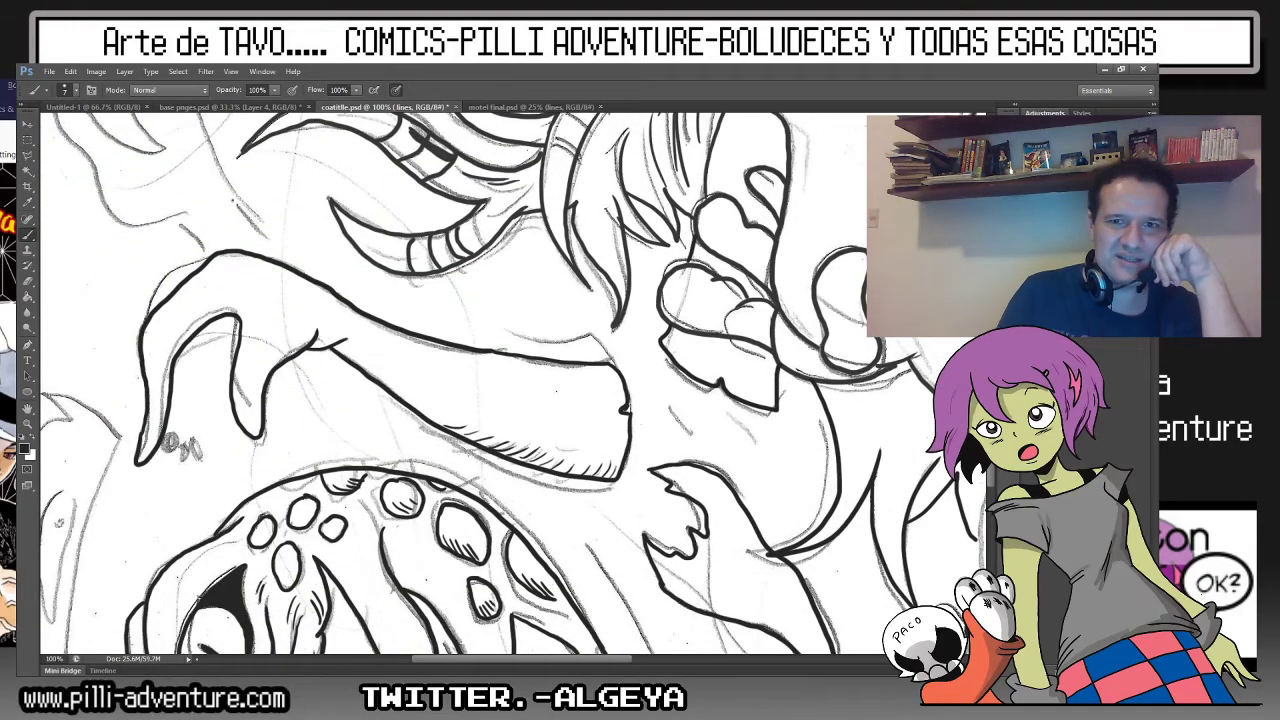
pyautogui.scroll(-1, 54, 322)
pyautogui.scroll(-2, 54, 322)
pyautogui.scroll(-1, 54, 322)
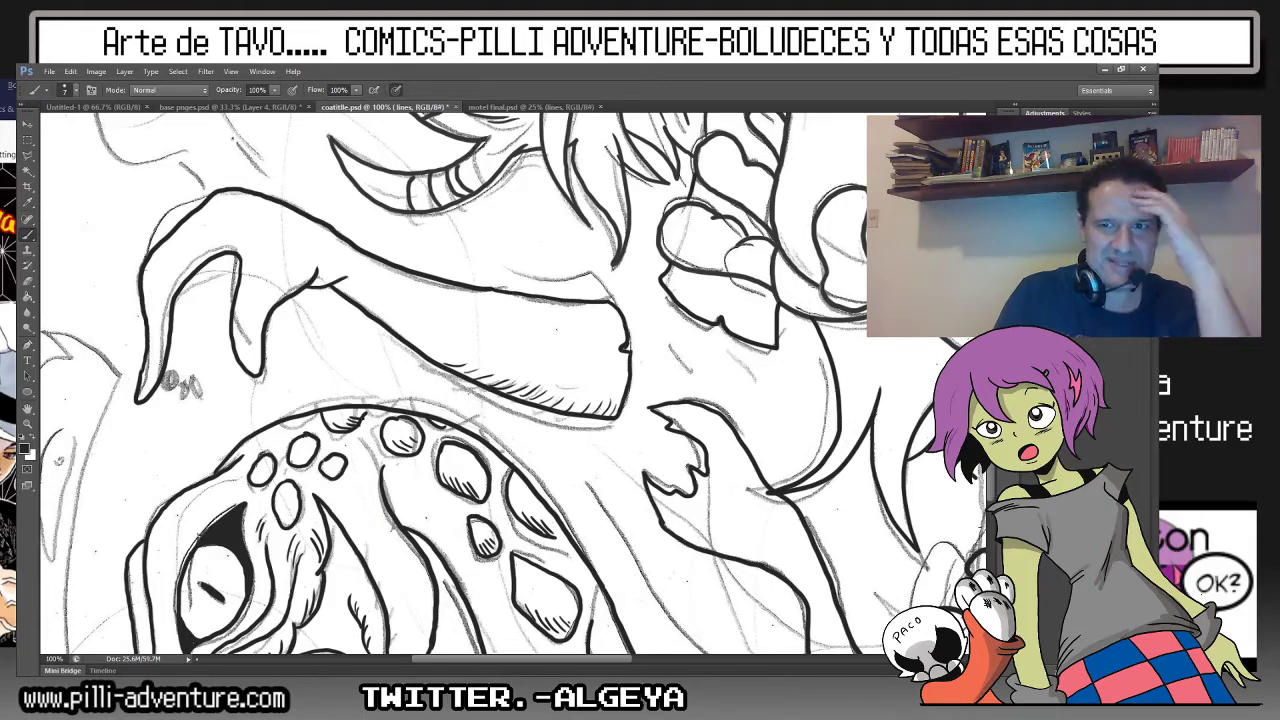
pyautogui.scroll(-5, 54, 322)
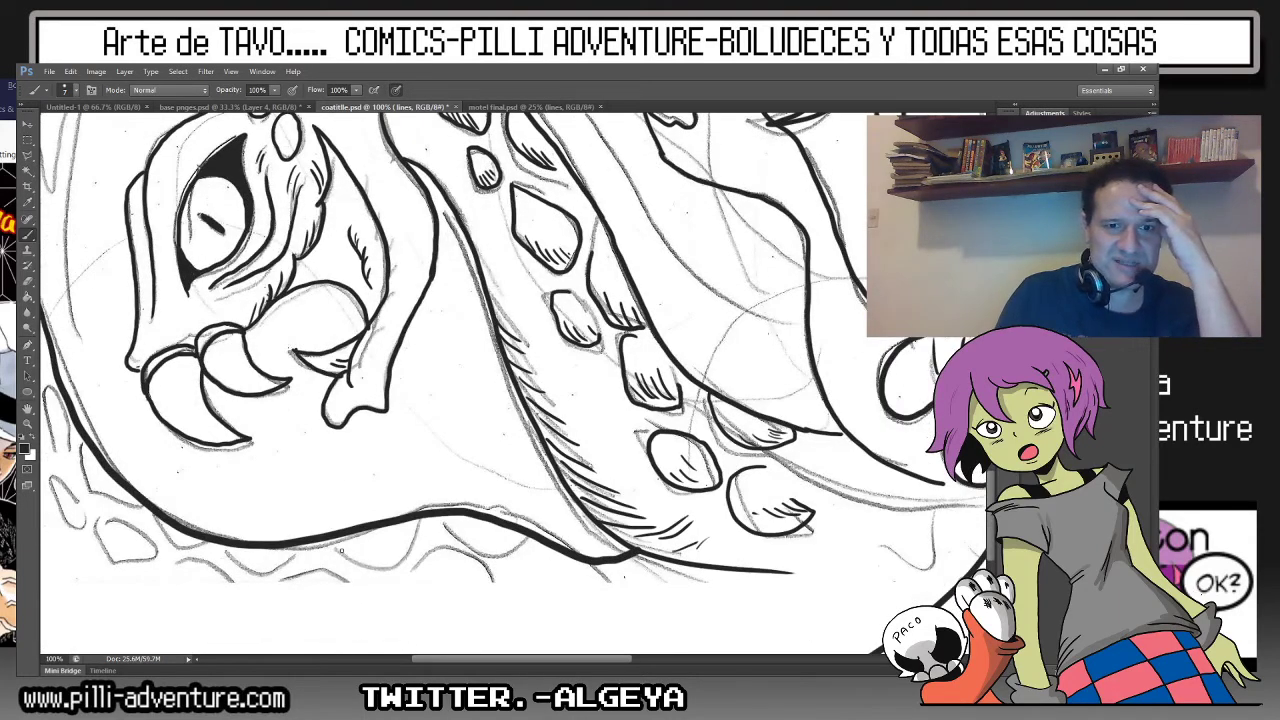
pyautogui.moveTo(331, 543)
pyautogui.mouseDown()
pyautogui.moveTo(489, 546)
pyautogui.moveTo(452, 602)
pyautogui.moveTo(430, 604)
pyautogui.mouseUp()
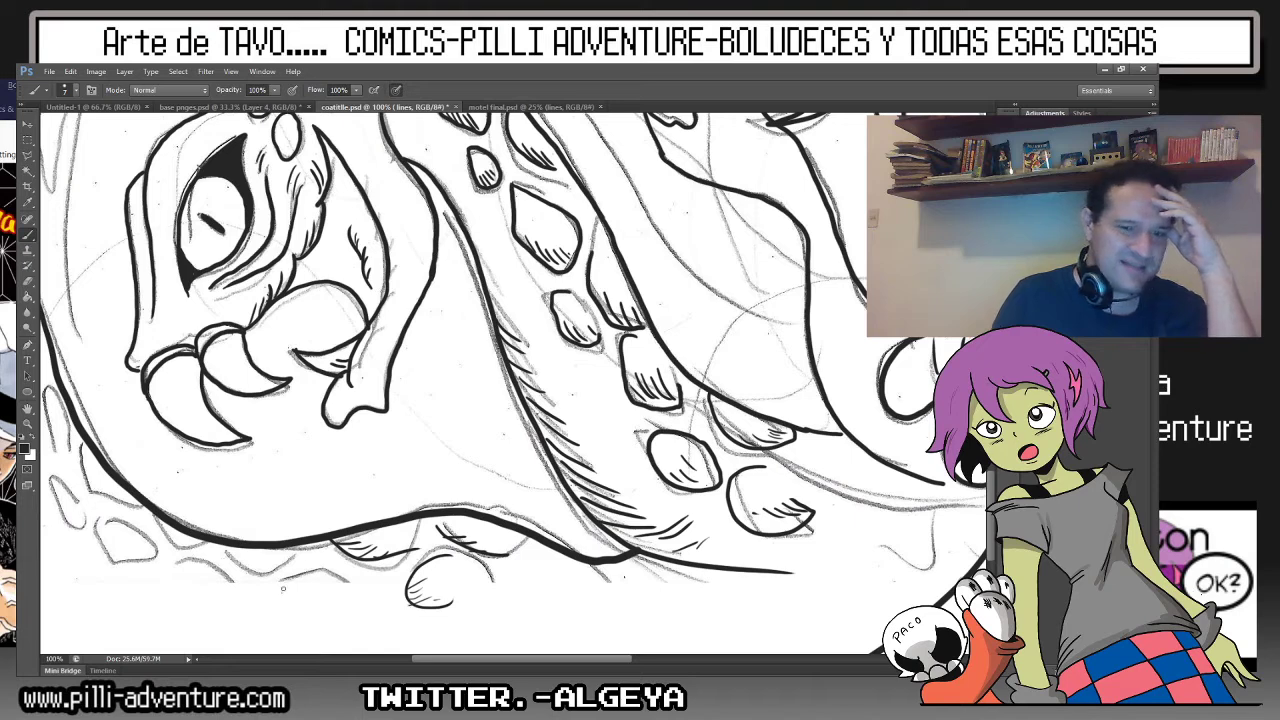
pyautogui.moveTo(282, 592); pyautogui.dragTo(353, 604)
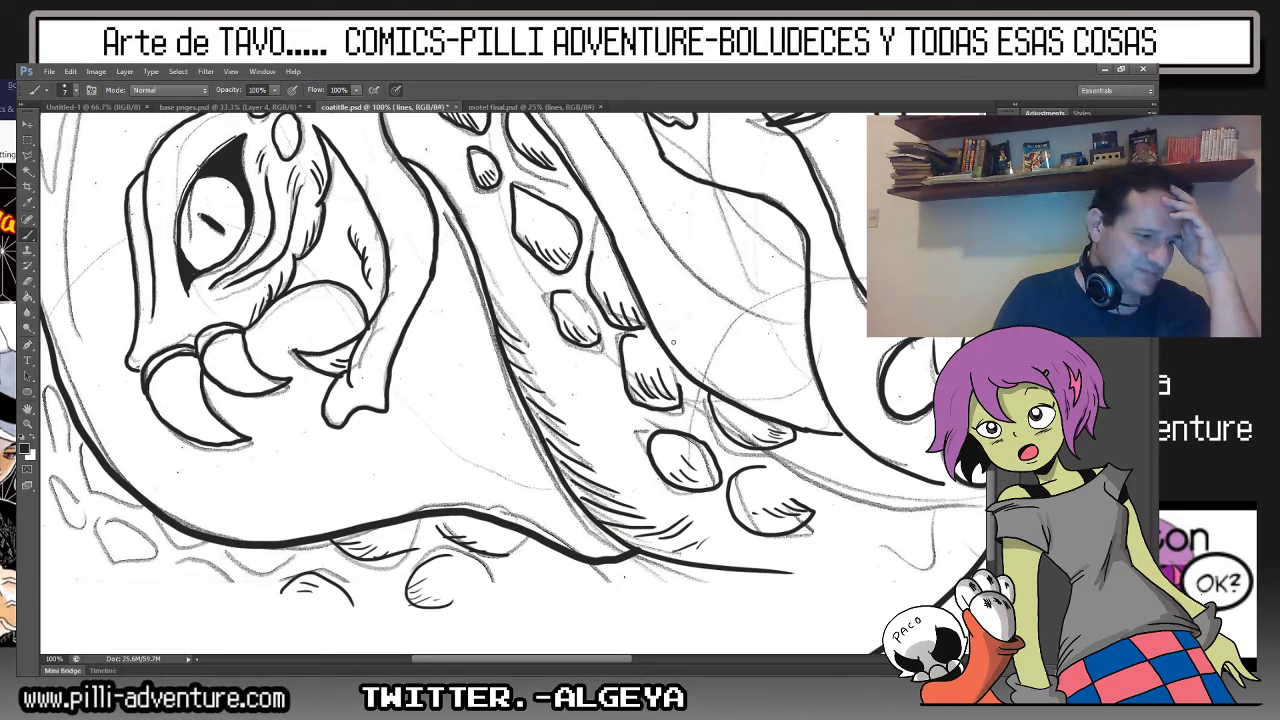
# Ink hatched rounded bumps and a thin curve under the creature's body line.
pyautogui.keyDown('alt'); pyautogui.scroll(2, 430, 449); pyautogui.keyUp('alt')
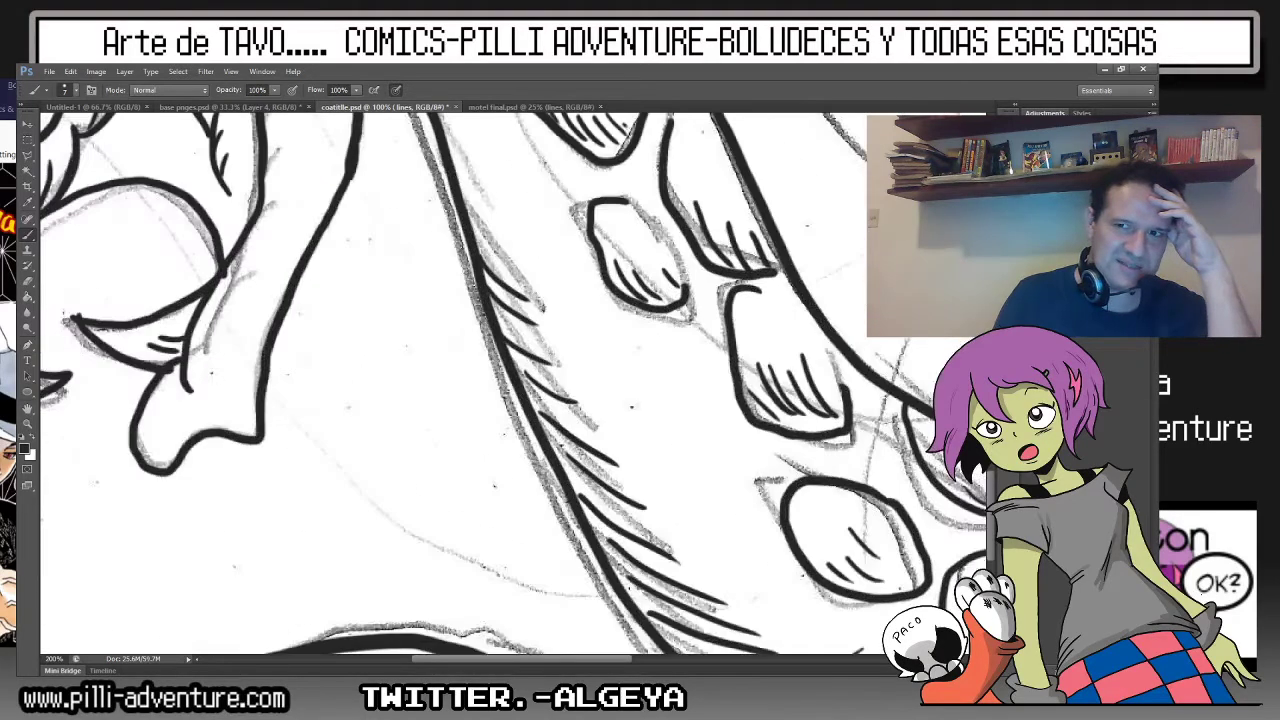
pyautogui.scroll(-3, 430, 449)
pyautogui.moveTo(402, 436)
pyautogui.mouseDown()
pyautogui.moveTo(498, 482)
pyautogui.moveTo(458, 454)
pyautogui.moveTo(466, 472)
pyautogui.mouseUp()
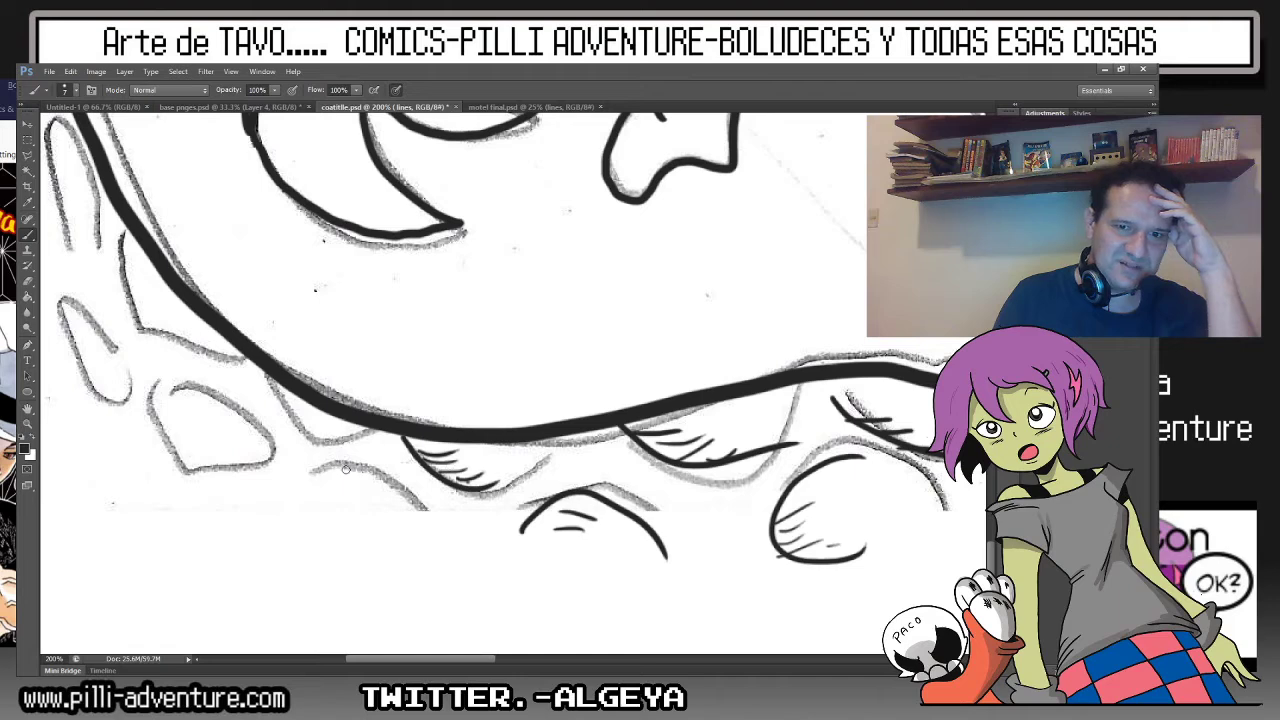
pyautogui.moveTo(346, 467)
pyautogui.mouseDown()
pyautogui.moveTo(308, 535)
pyautogui.moveTo(396, 553)
pyautogui.mouseUp()
pyautogui.moveTo(310, 522)
pyautogui.mouseDown()
pyautogui.moveTo(352, 528)
pyautogui.moveTo(328, 503)
pyautogui.moveTo(340, 487)
pyautogui.mouseUp()
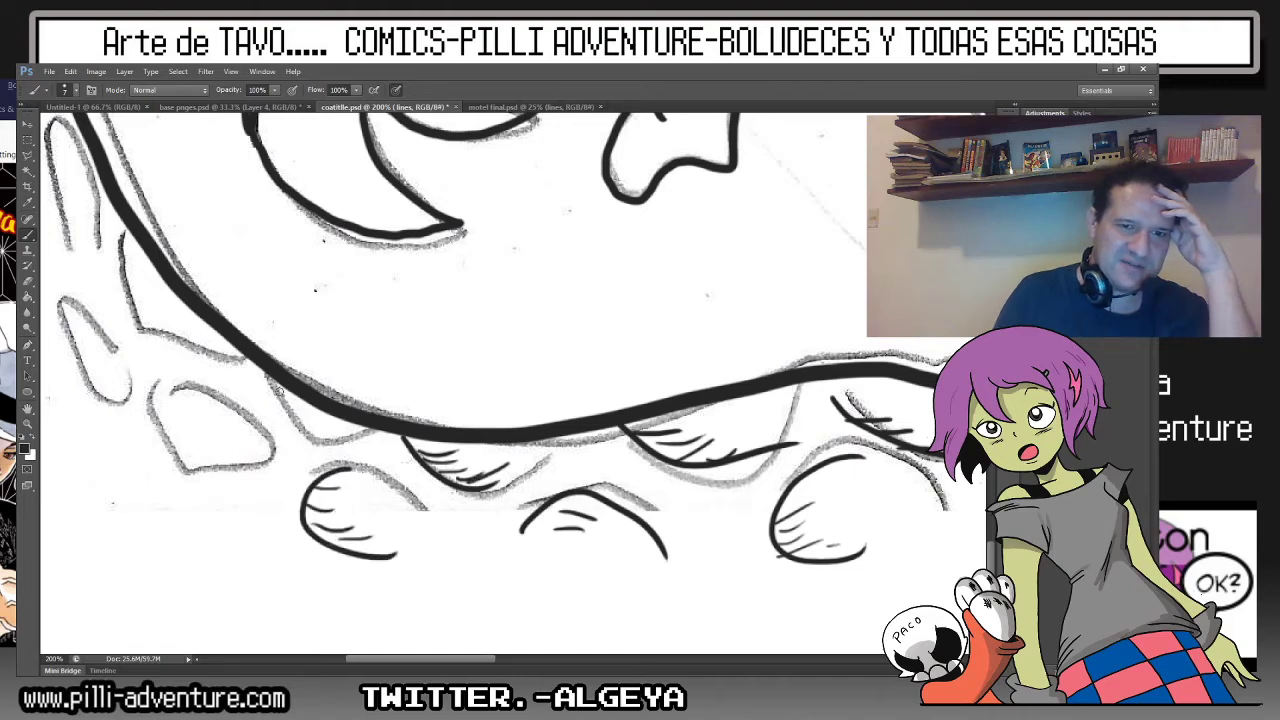
pyautogui.moveTo(281, 392); pyautogui.dragTo(364, 437)
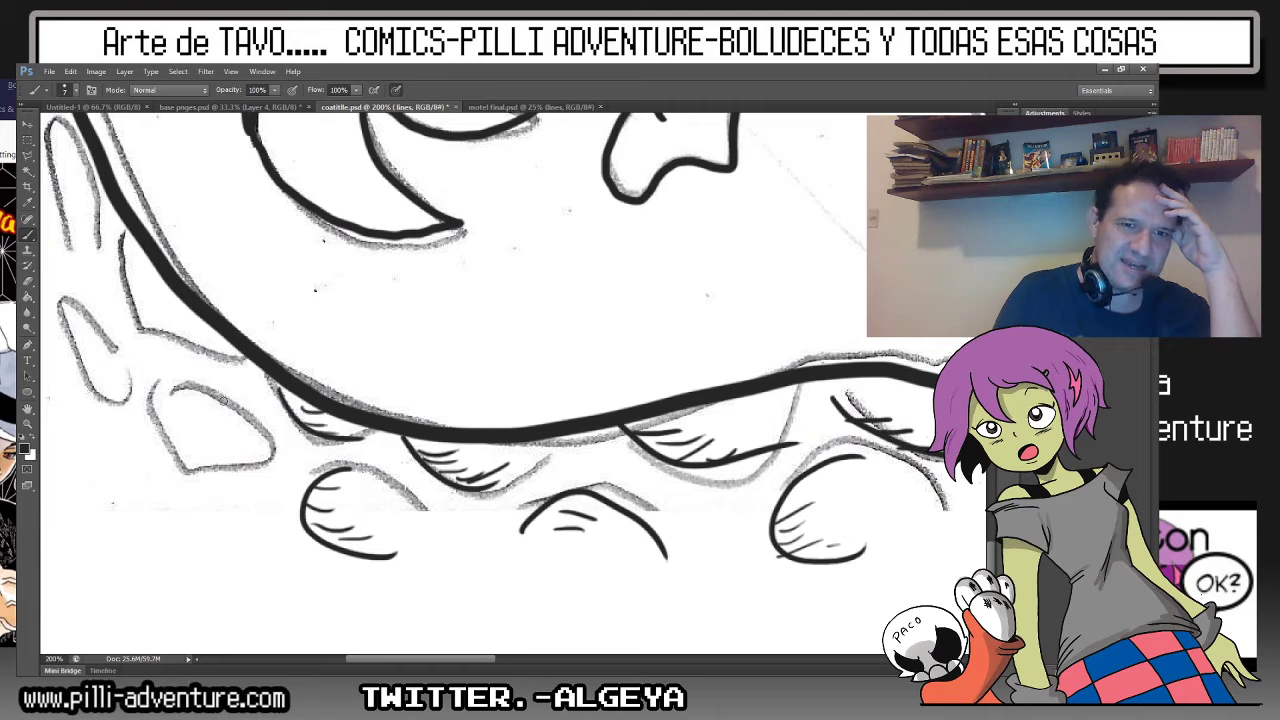
# Trace the left oval with hatching, the left side line, the small shape and lower-left oval.
pyautogui.moveTo(226, 388)
pyautogui.mouseDown()
pyautogui.moveTo(168, 384)
pyautogui.moveTo(262, 450)
pyautogui.mouseUp()
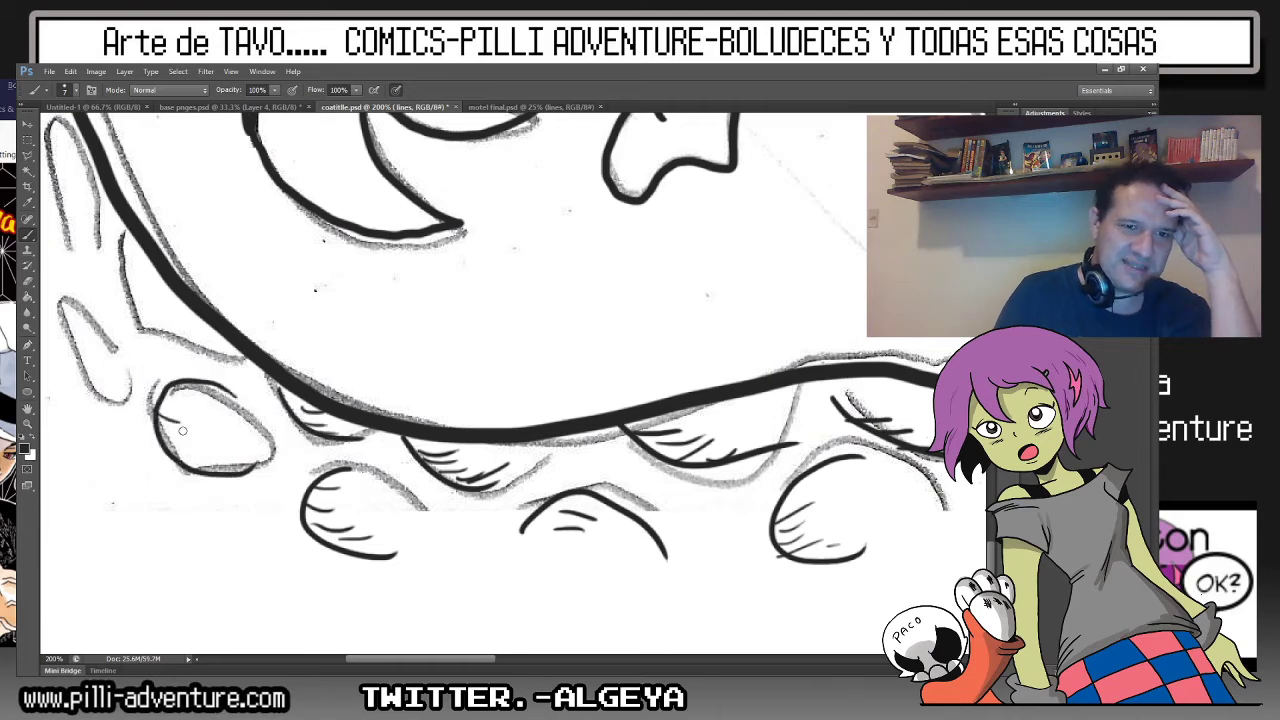
pyautogui.moveTo(158, 432)
pyautogui.mouseDown()
pyautogui.moveTo(182, 438)
pyautogui.moveTo(192, 462)
pyautogui.mouseUp()
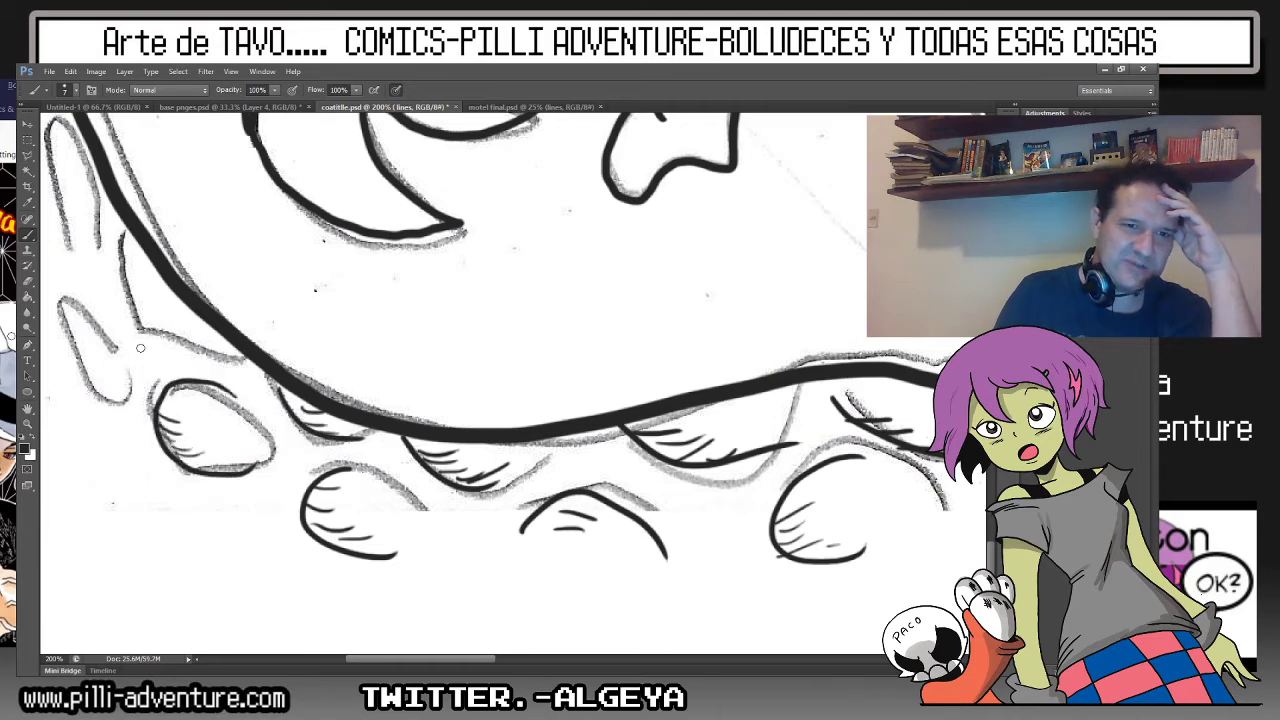
pyautogui.moveTo(120, 238); pyautogui.dragTo(198, 336)
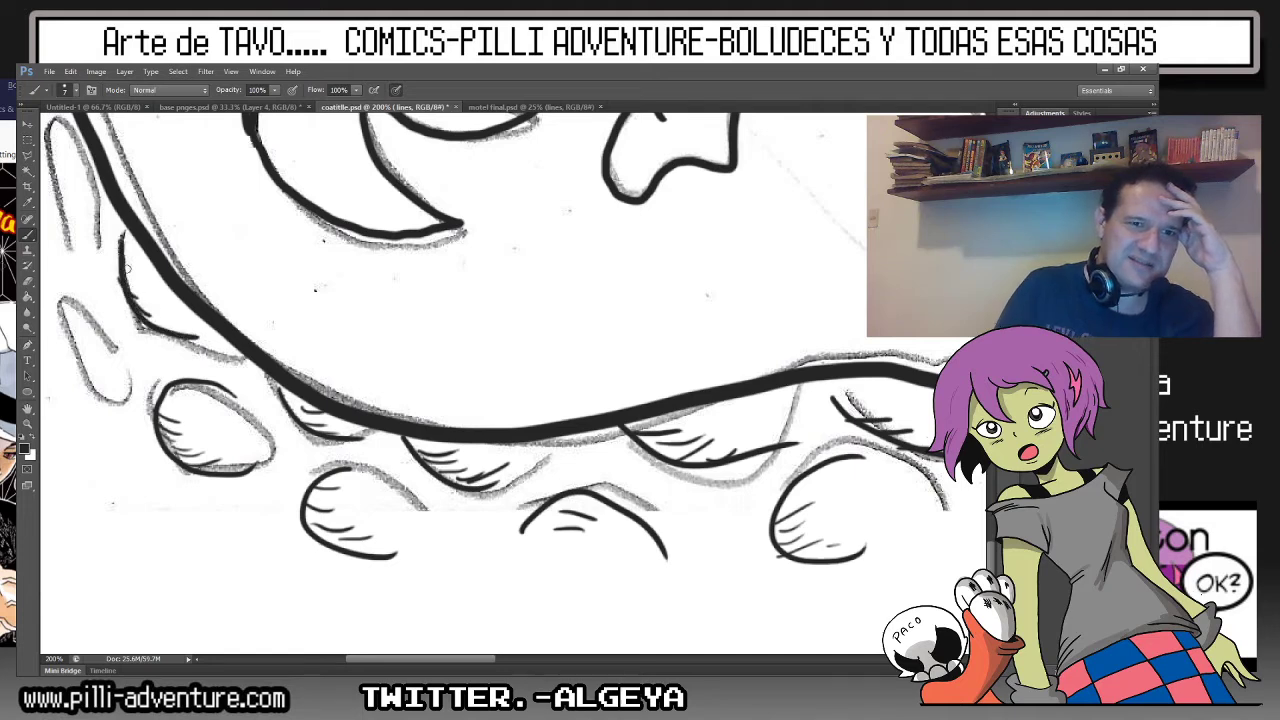
pyautogui.moveTo(66, 313); pyautogui.dragTo(114, 346)
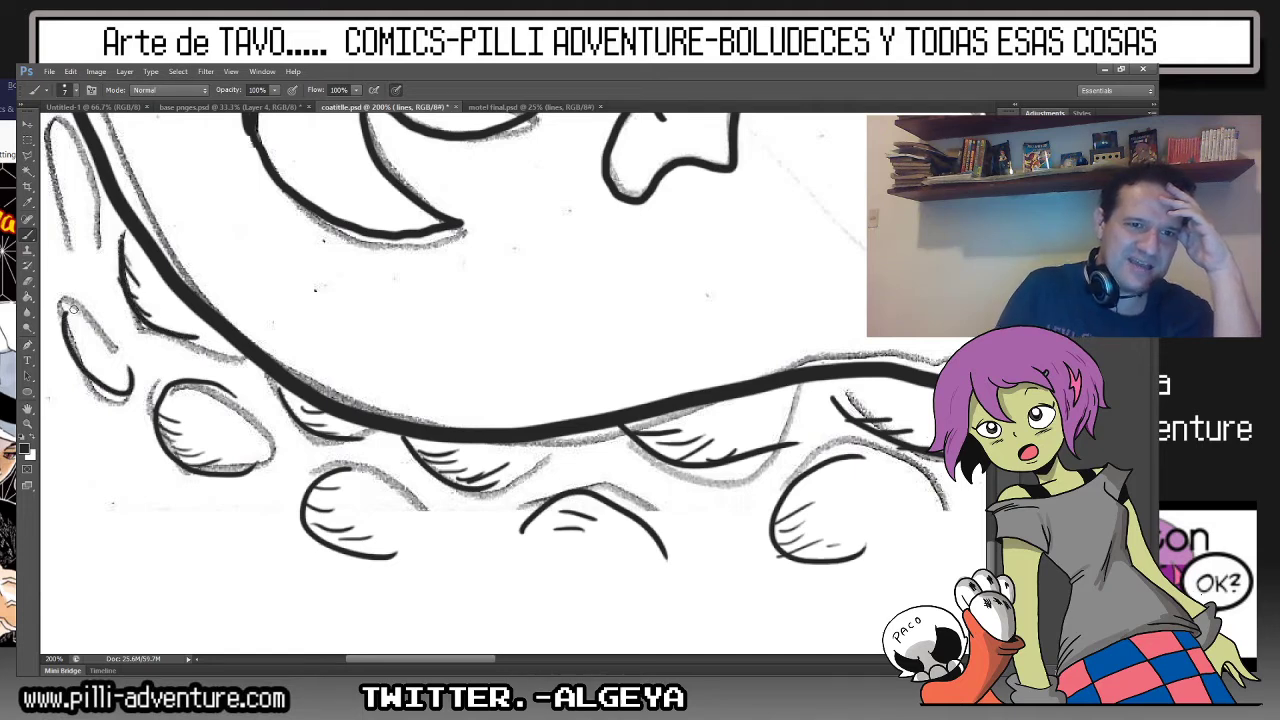
pyautogui.moveTo(62, 304); pyautogui.dragTo(100, 334)
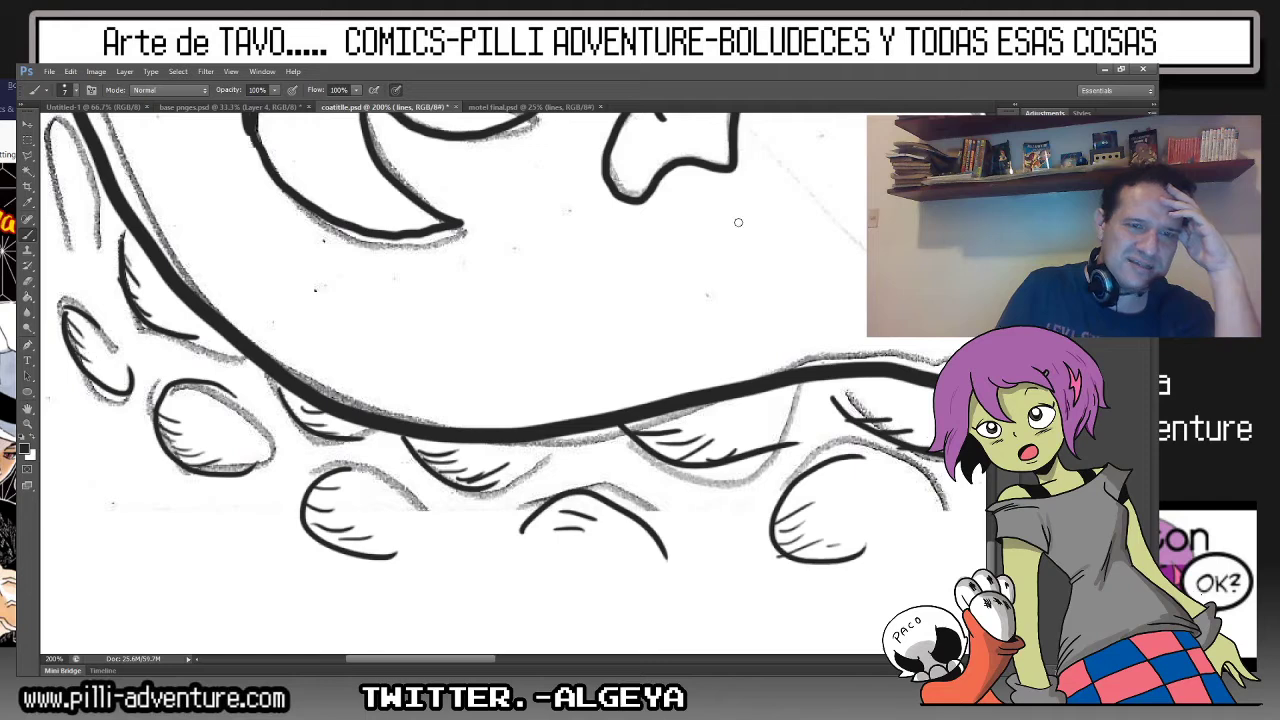
pyautogui.scroll(4, 500, 380)
pyautogui.scroll(4, 500, 380)
pyautogui.scroll(1, 500, 380)
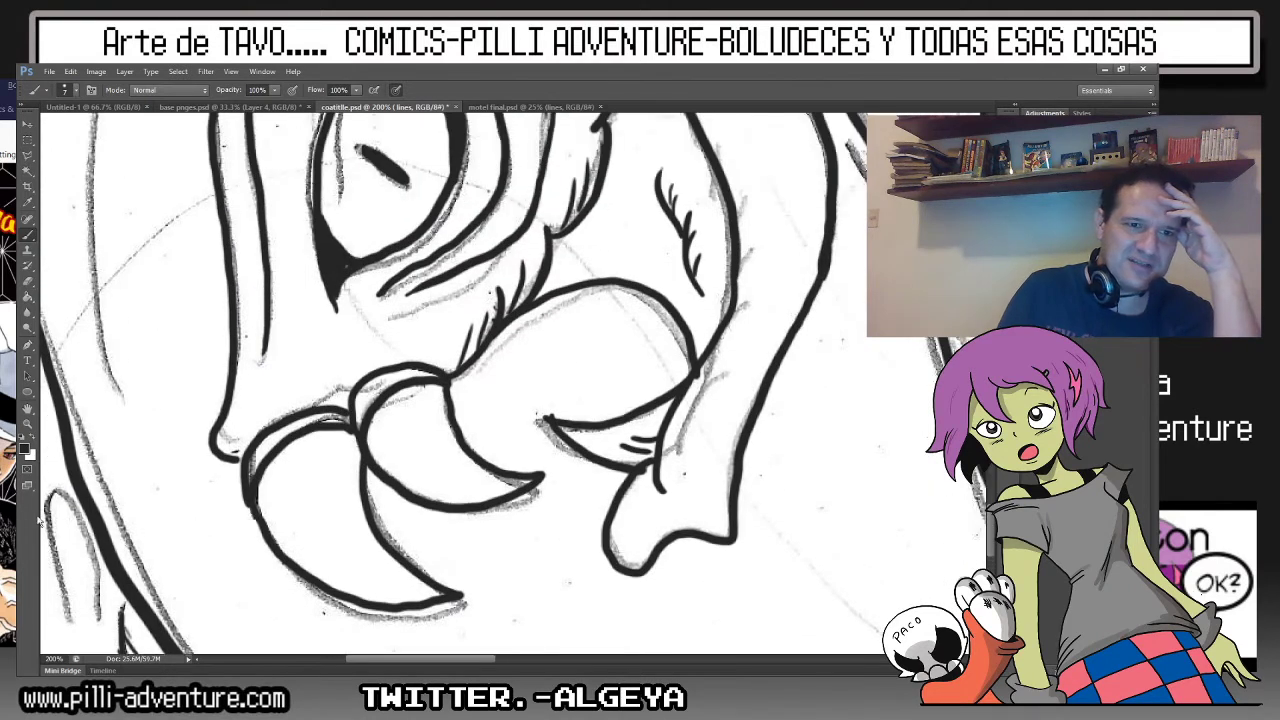
pyautogui.moveTo(58, 543); pyautogui.dragTo(98, 612)
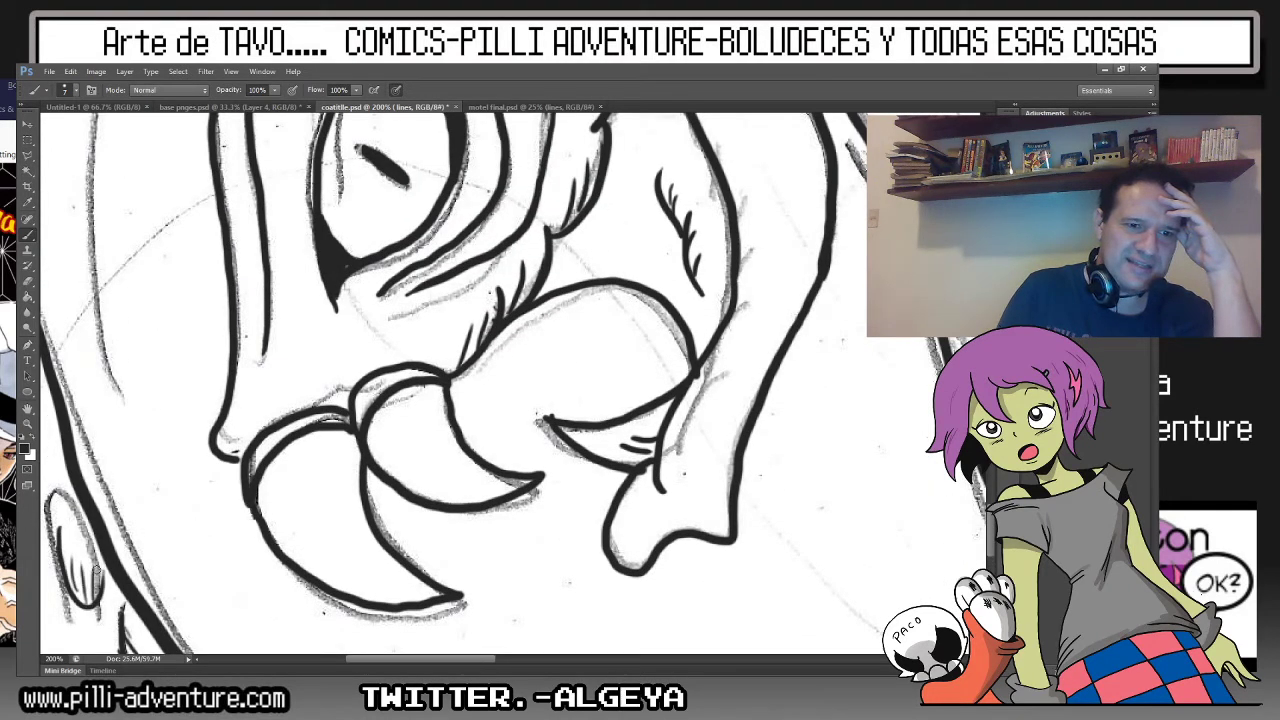
# Ink and darken the long contour along the sea creature's left side.
pyautogui.hotkey('ctrl', '-')
pyautogui.hotkey('ctrl', '-')
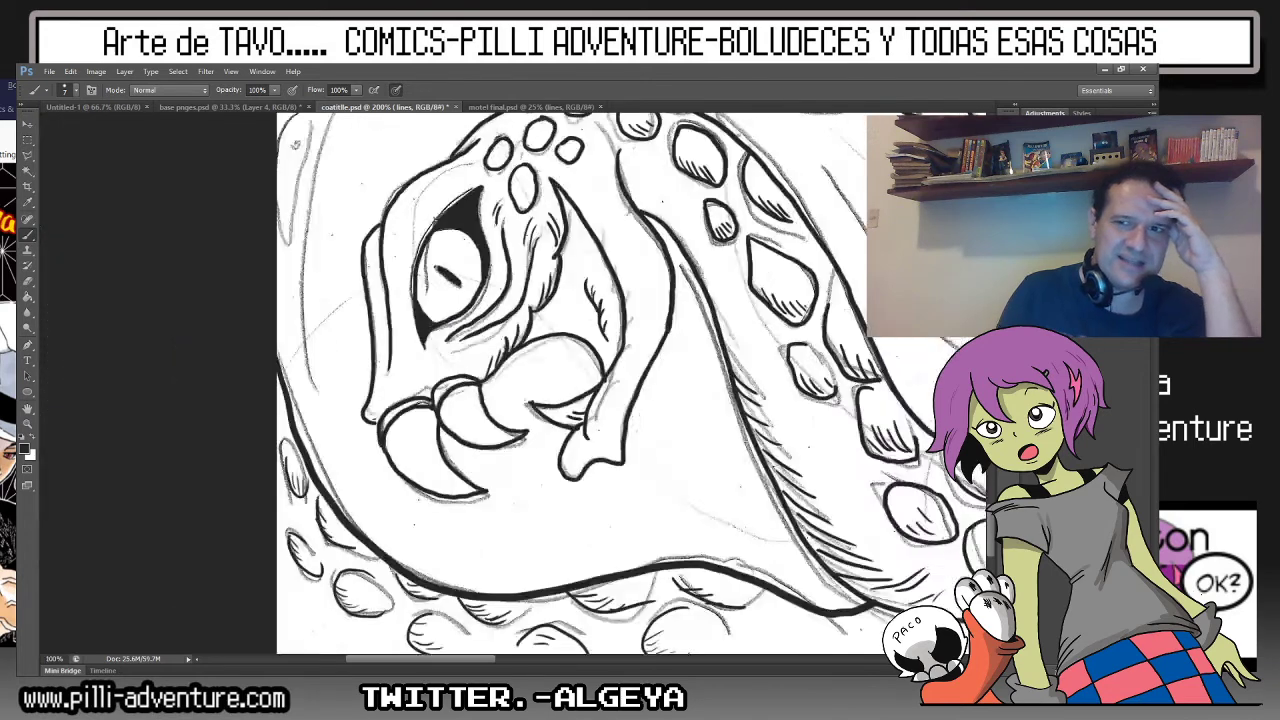
pyautogui.hotkey('ctrl', '-')
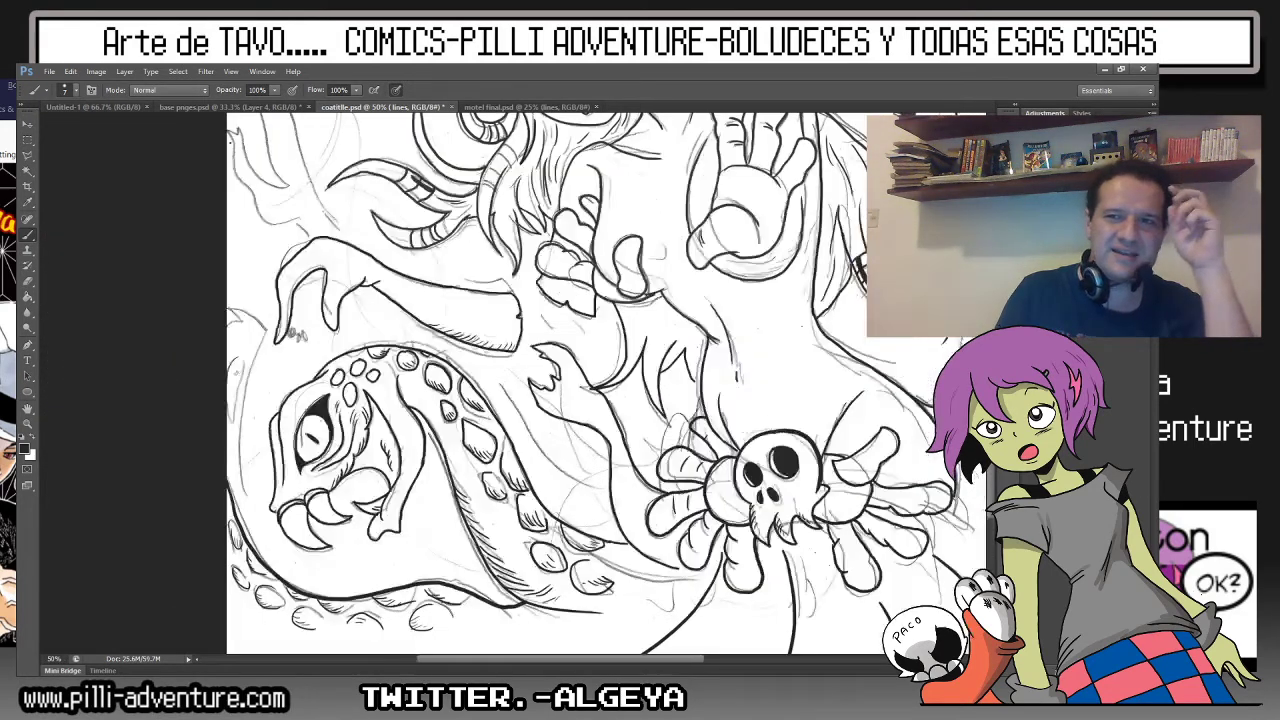
pyautogui.scroll(6, 300, 330)
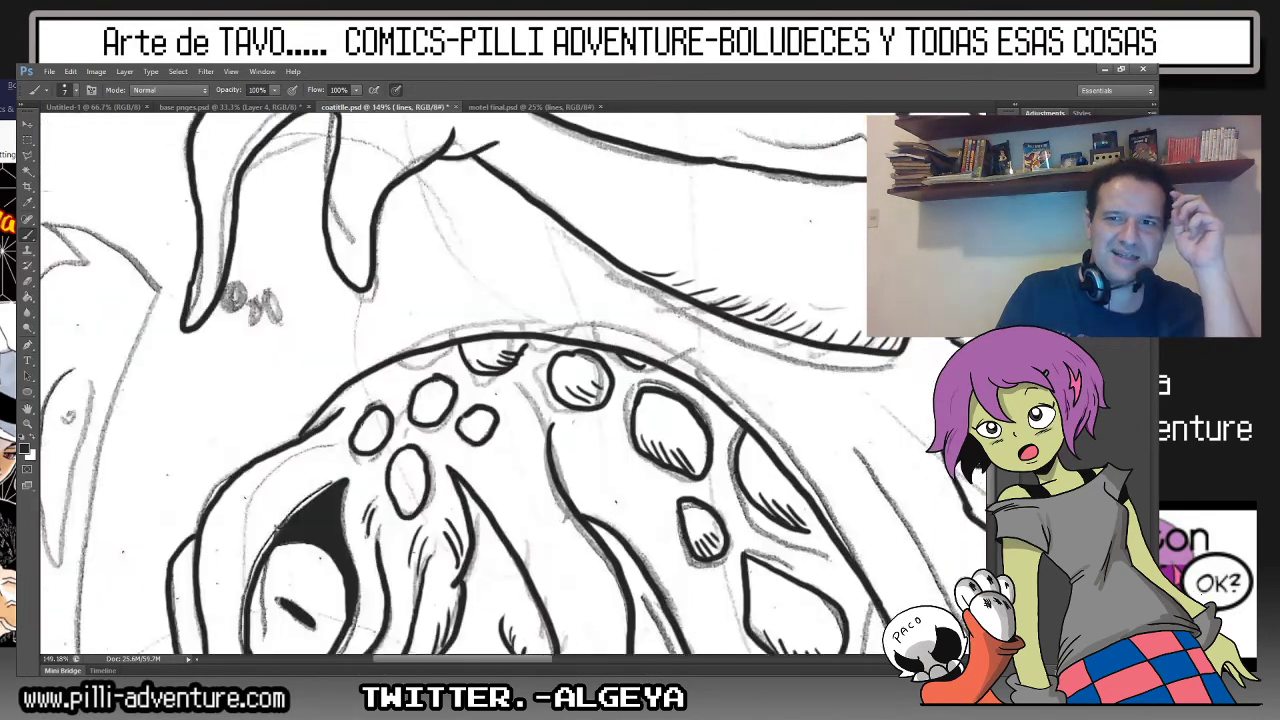
pyautogui.moveTo(42, 348)
pyautogui.mouseDown()
pyautogui.moveTo(90, 328)
pyautogui.moveTo(52, 292)
pyautogui.moveTo(140, 336)
pyautogui.moveTo(146, 374)
pyautogui.mouseUp()
pyautogui.scroll(-4, 528, 222)
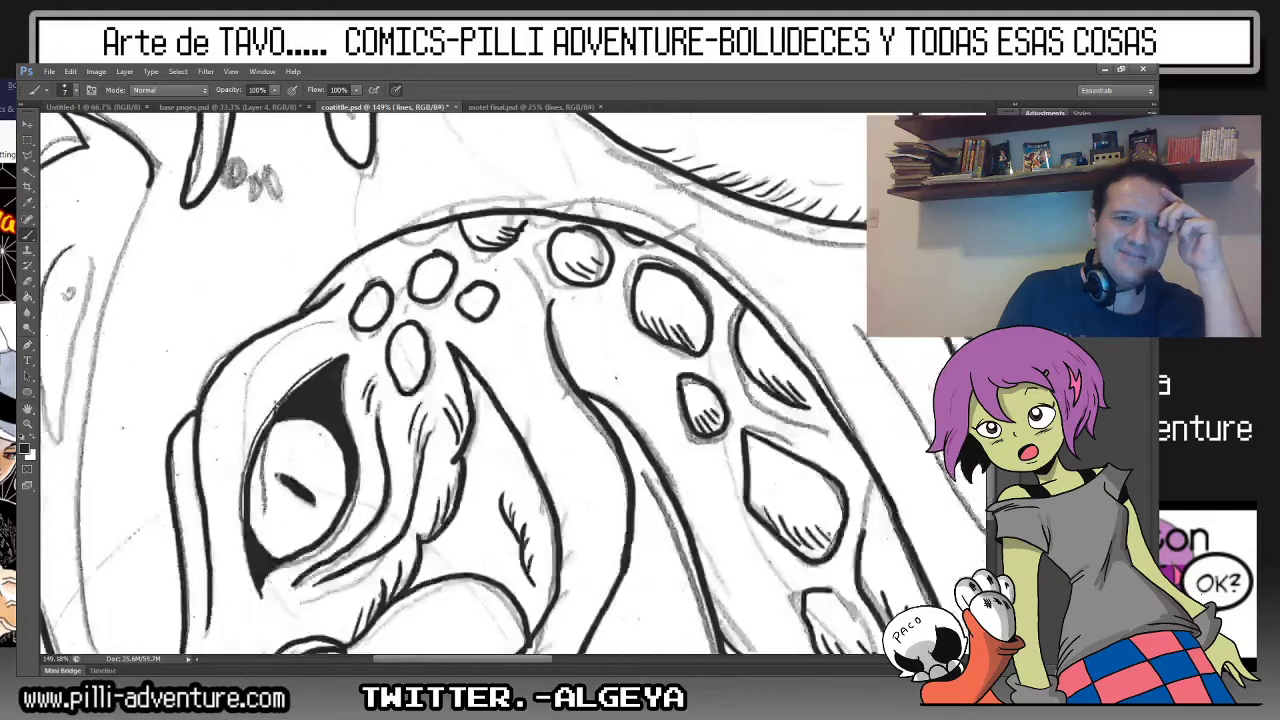
pyautogui.scroll(-1, 528, 222)
pyautogui.moveTo(150, 116)
pyautogui.mouseDown()
pyautogui.moveTo(44, 541)
pyautogui.moveTo(43, 528)
pyautogui.mouseUp()
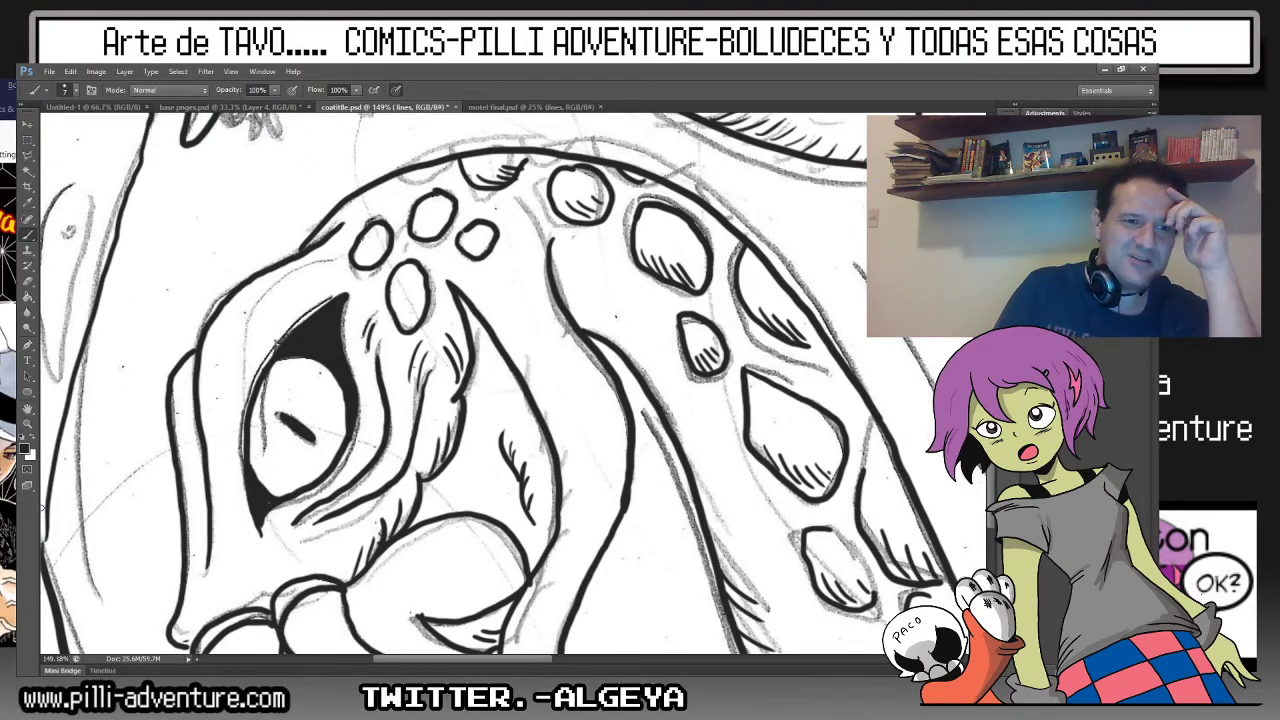
pyautogui.moveTo(56, 372)
pyautogui.mouseDown()
pyautogui.moveTo(96, 192)
pyautogui.moveTo(52, 368)
pyautogui.mouseUp()
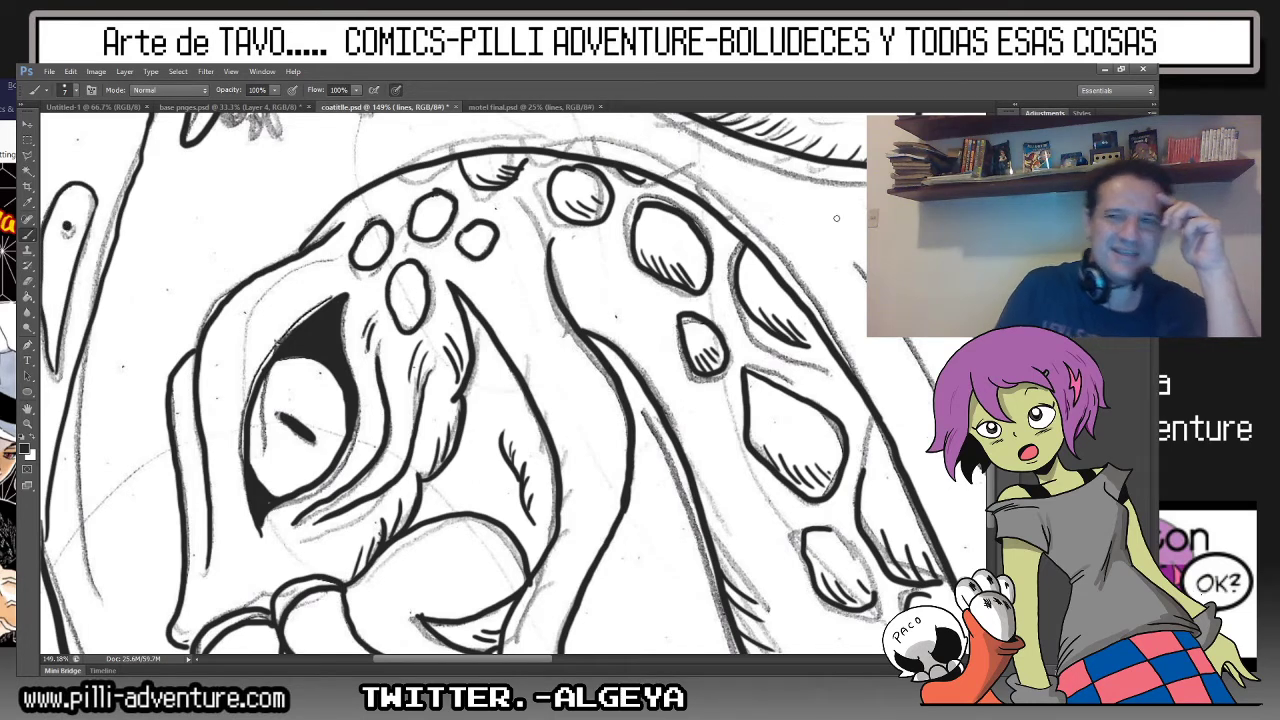
# Ink a long curve along the tentacle's lower edge.
pyautogui.hotkey('ctrl', '-')
pyautogui.hotkey('ctrl', '-')
pyautogui.hotkey('ctrl', '-')
pyautogui.hotkey('ctrl', '-')
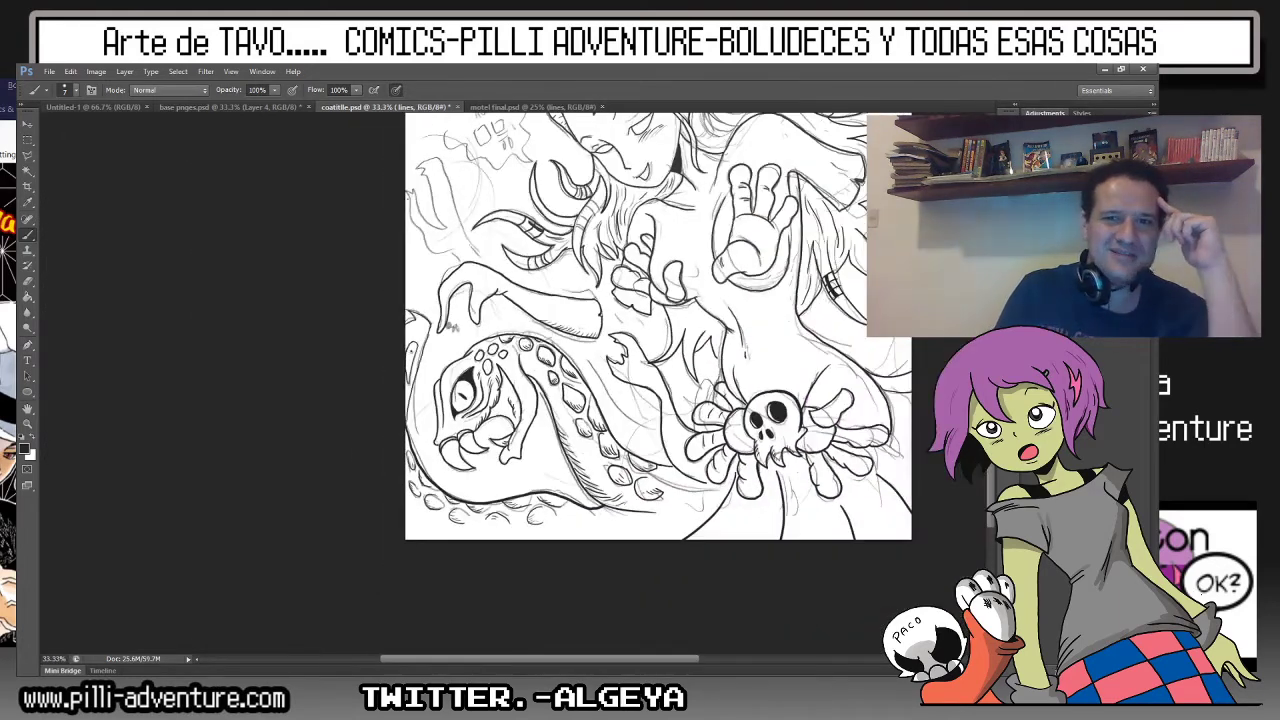
pyautogui.hotkey('ctrl', '-')
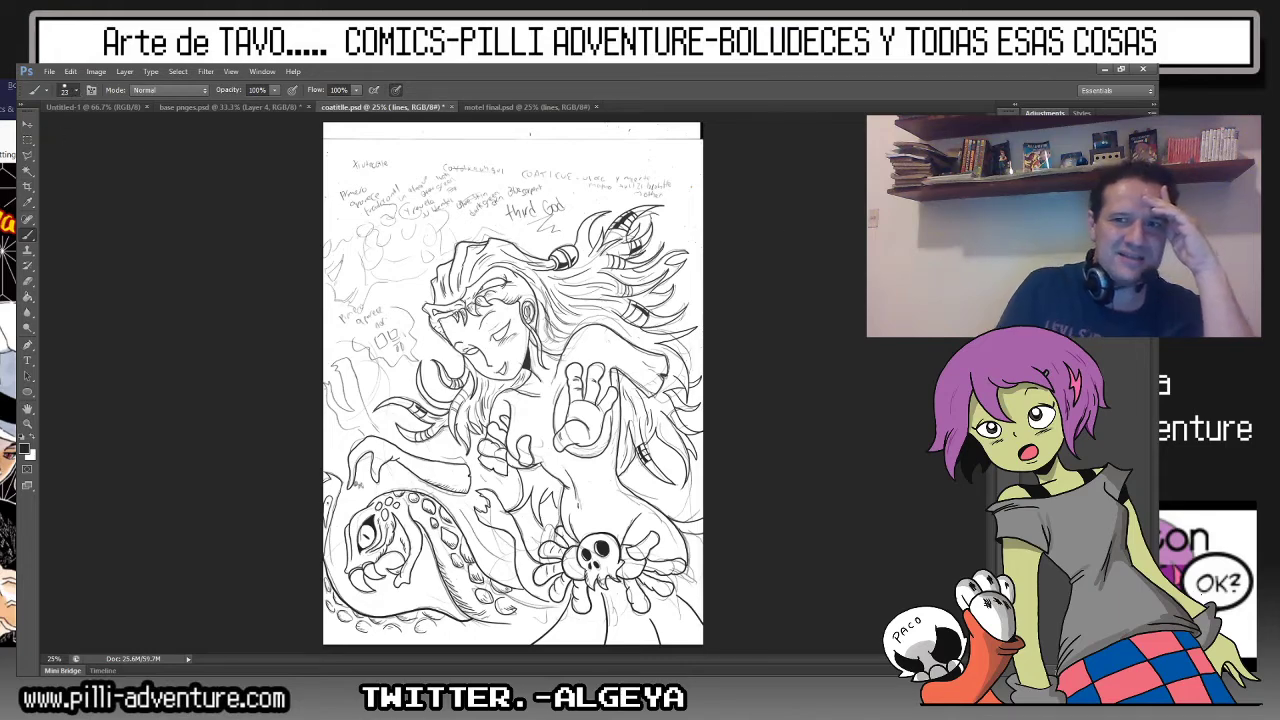
pyautogui.scroll(5, 763, 328)
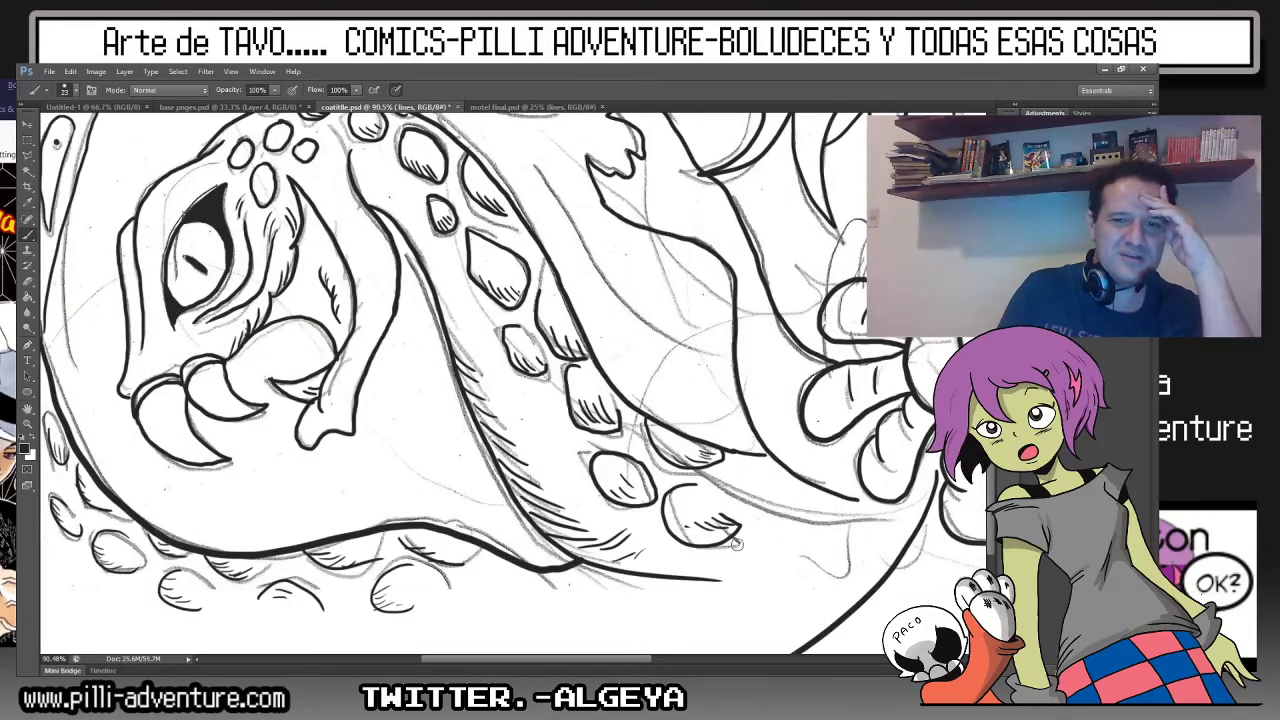
pyautogui.moveTo(791, 531); pyautogui.dragTo(384, 652)
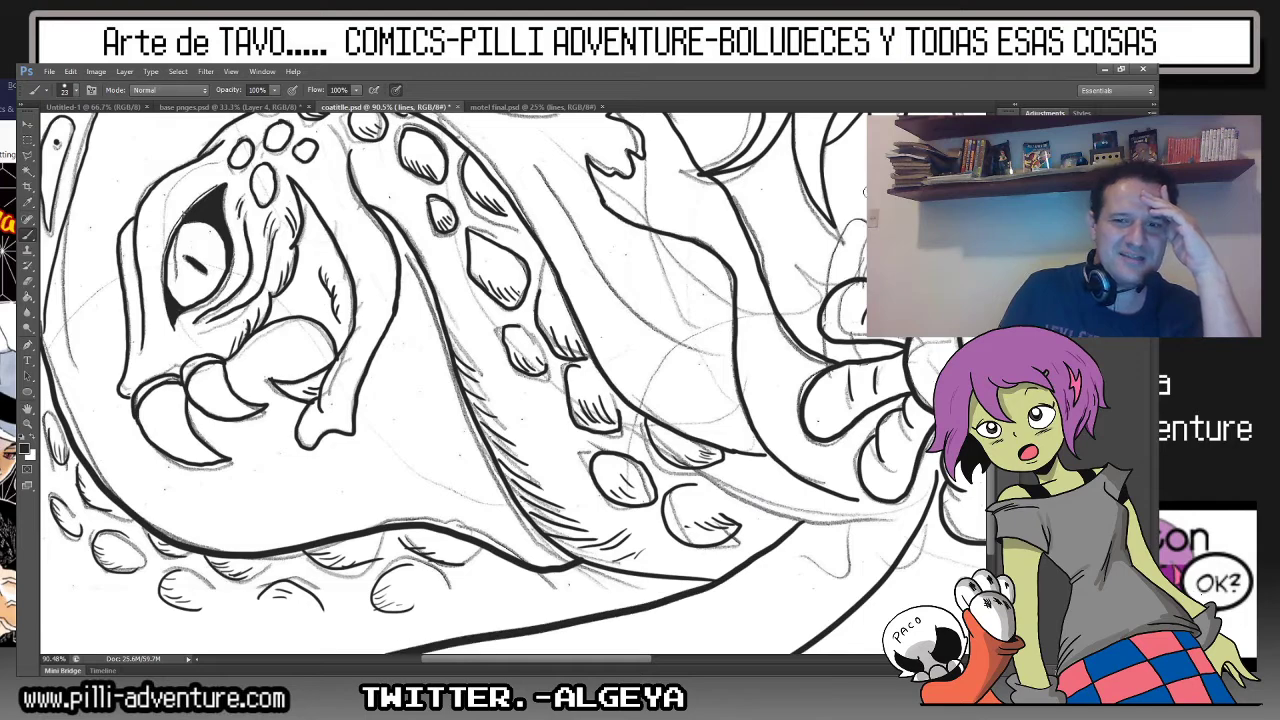
# Replace the misplaced curve beside the woman's raised hand with a thicker redrawn curve.
pyautogui.scroll(-2, 463, 540)
pyautogui.scroll(-1, 463, 540)
pyautogui.scroll(-2, 463, 540)
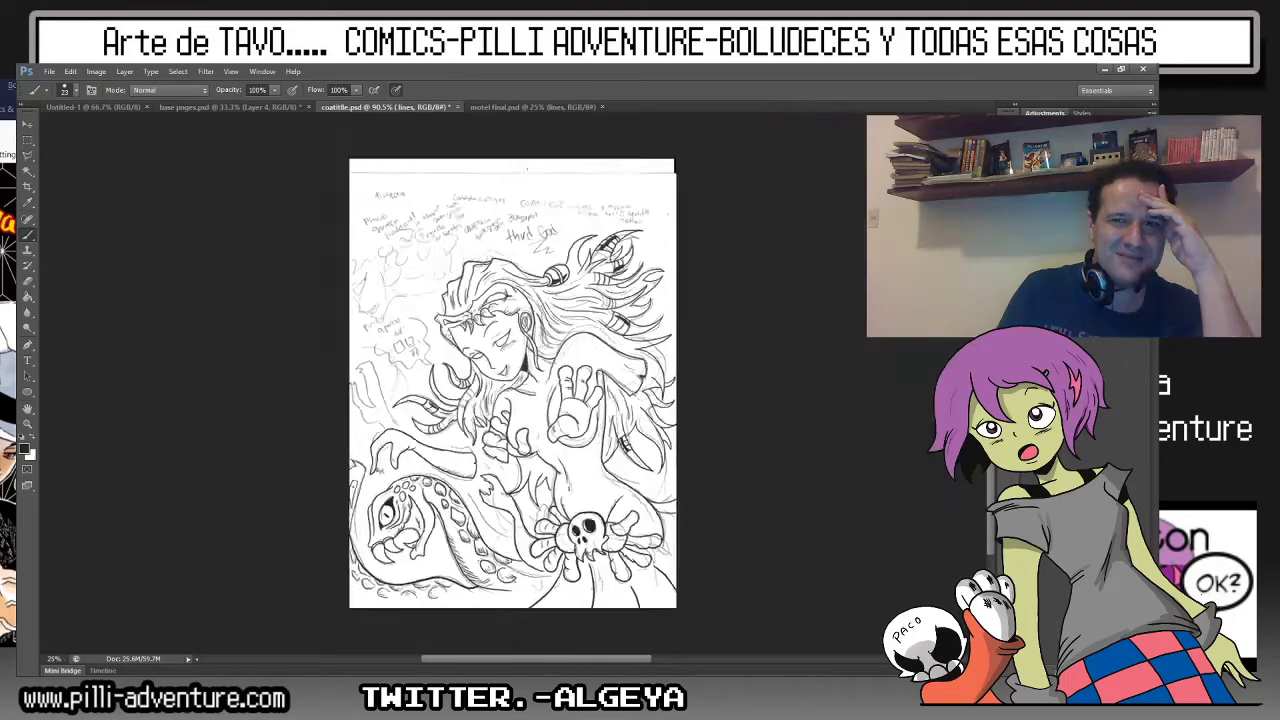
pyautogui.scroll(-1, 463, 540)
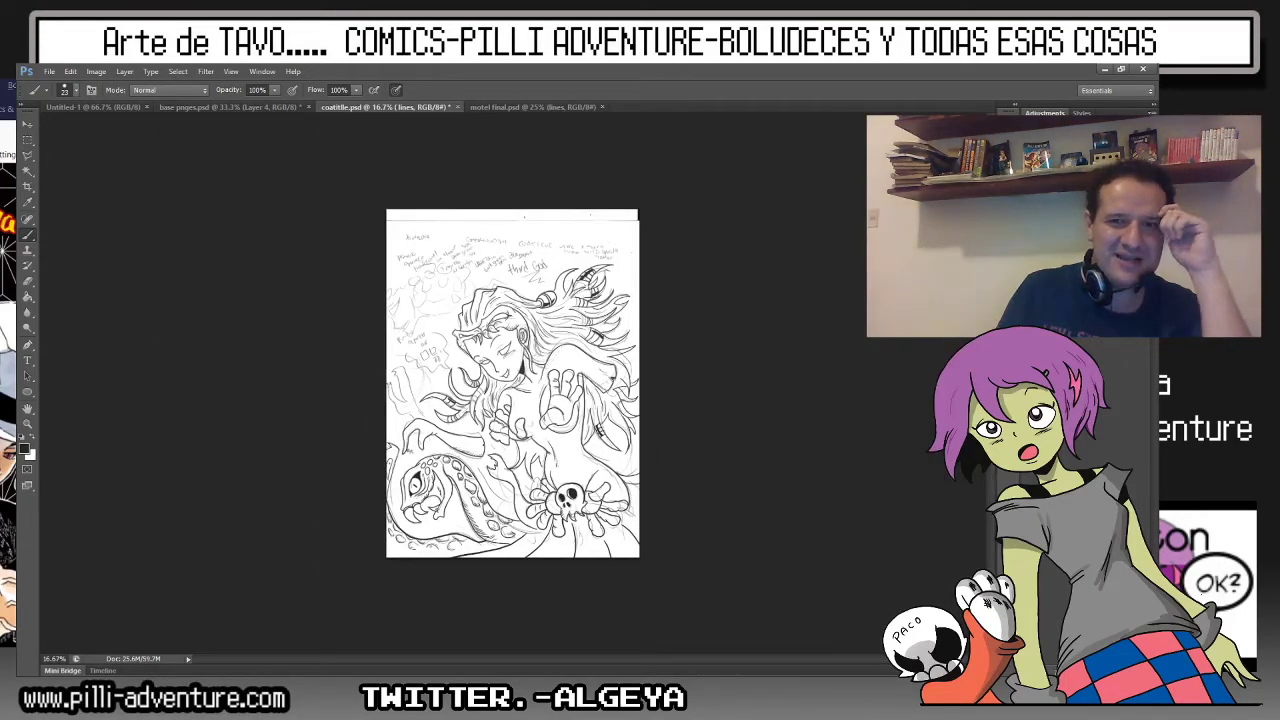
pyautogui.scroll(5, 538, 393)
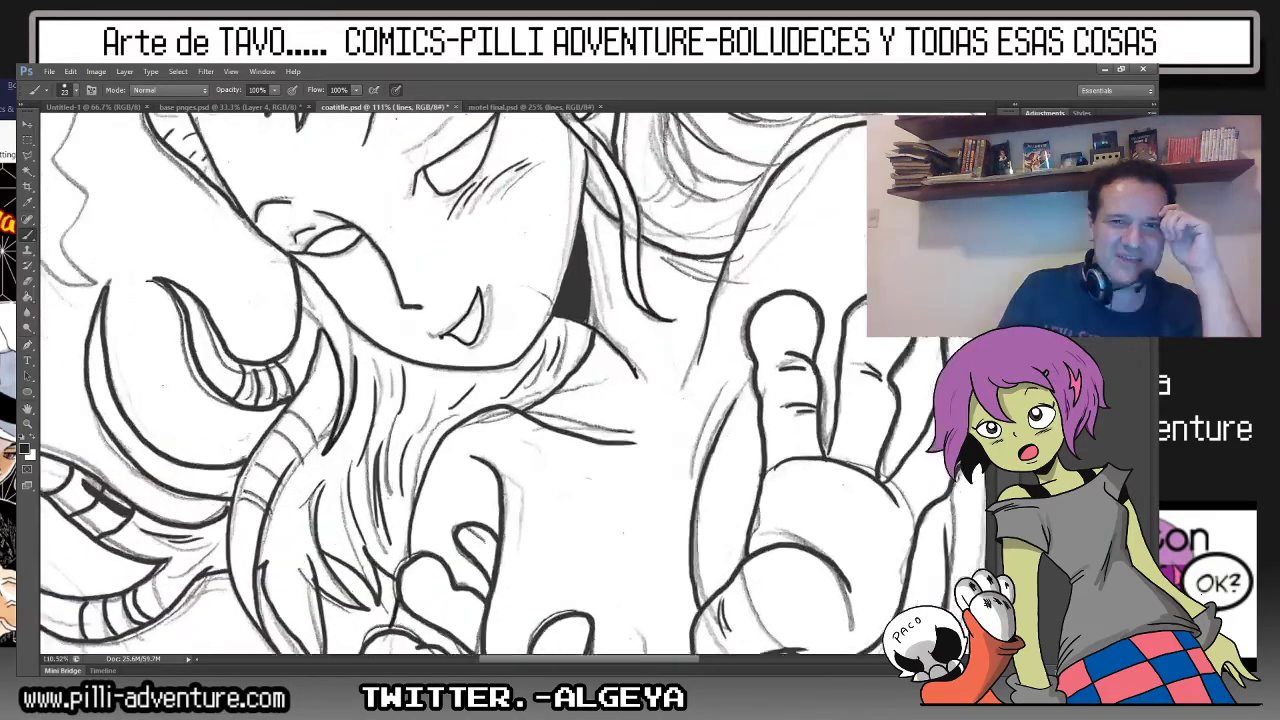
pyautogui.scroll(-3, 538, 393)
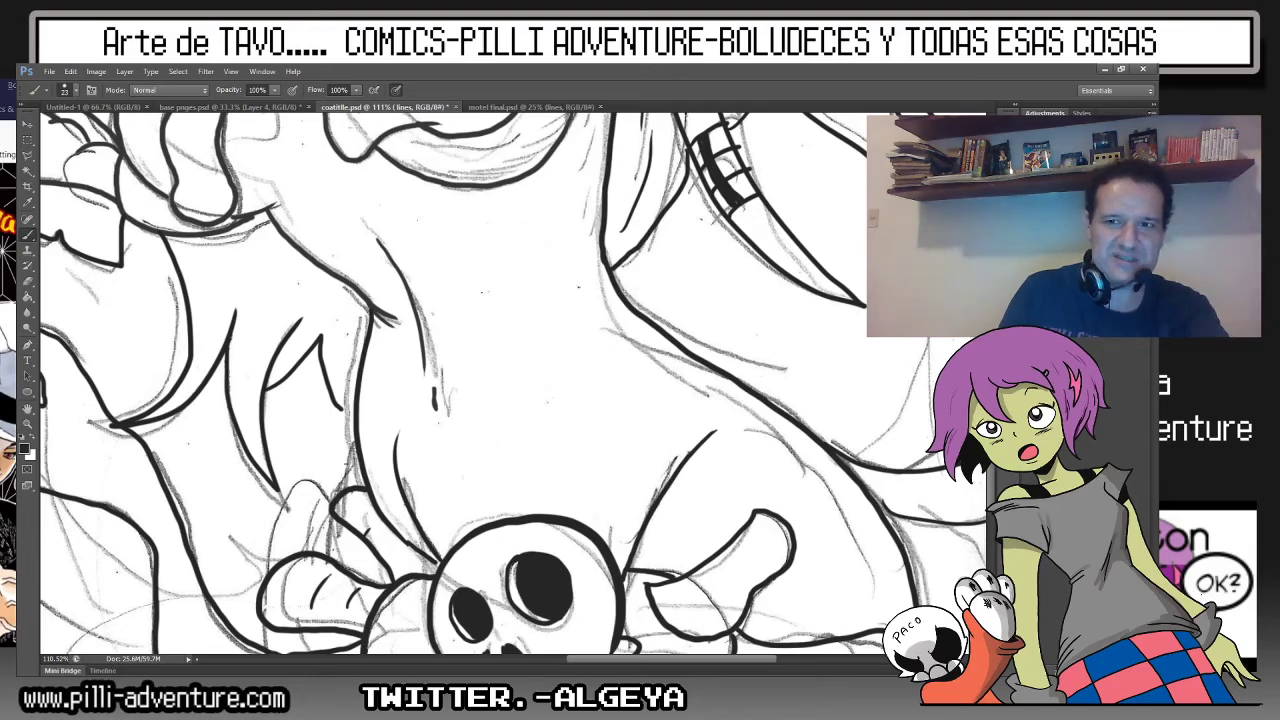
pyautogui.scroll(-1, 503, 408)
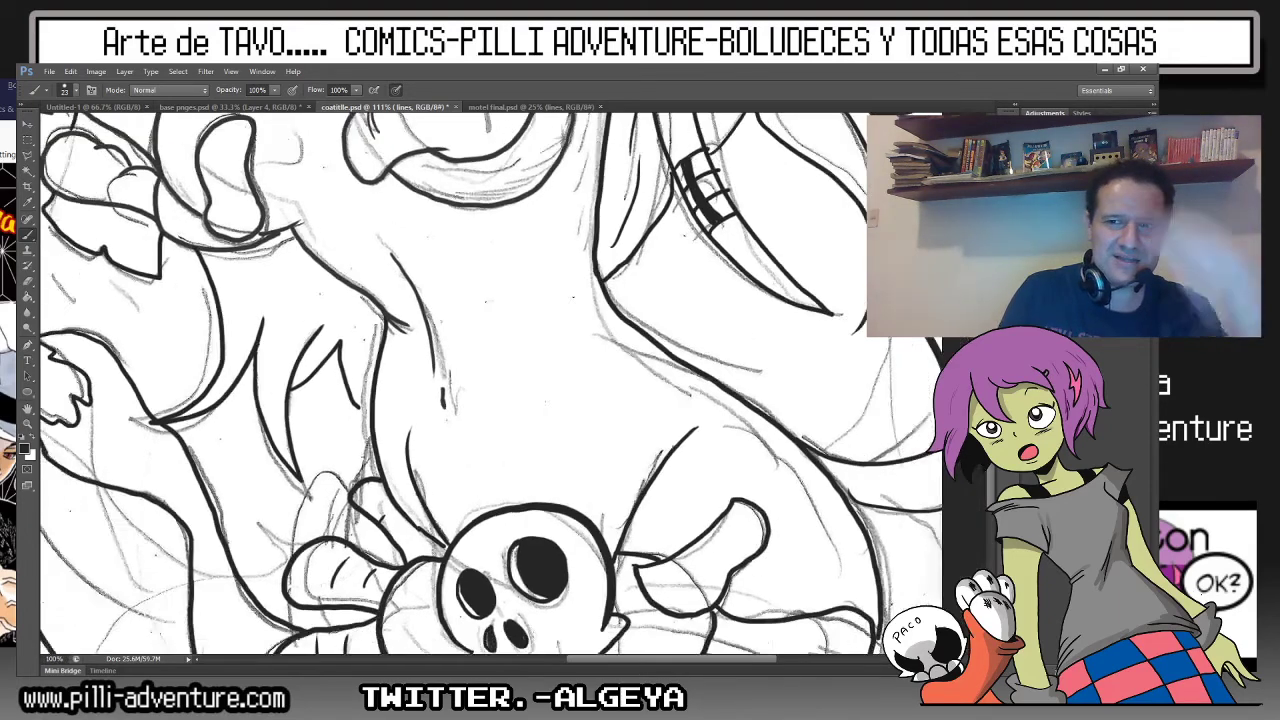
pyautogui.scroll(-2, 503, 408)
pyautogui.scroll(-1, 503, 408)
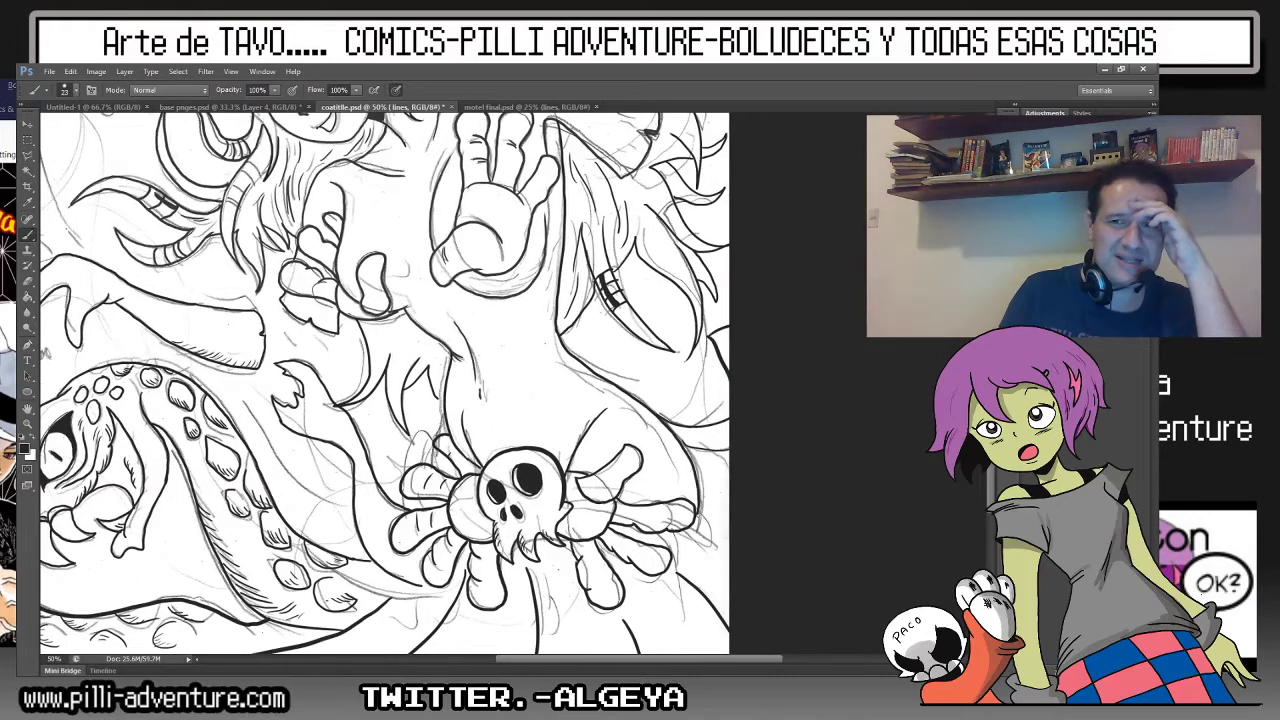
pyautogui.scroll(-1, 503, 408)
pyautogui.scroll(-1, 503, 408)
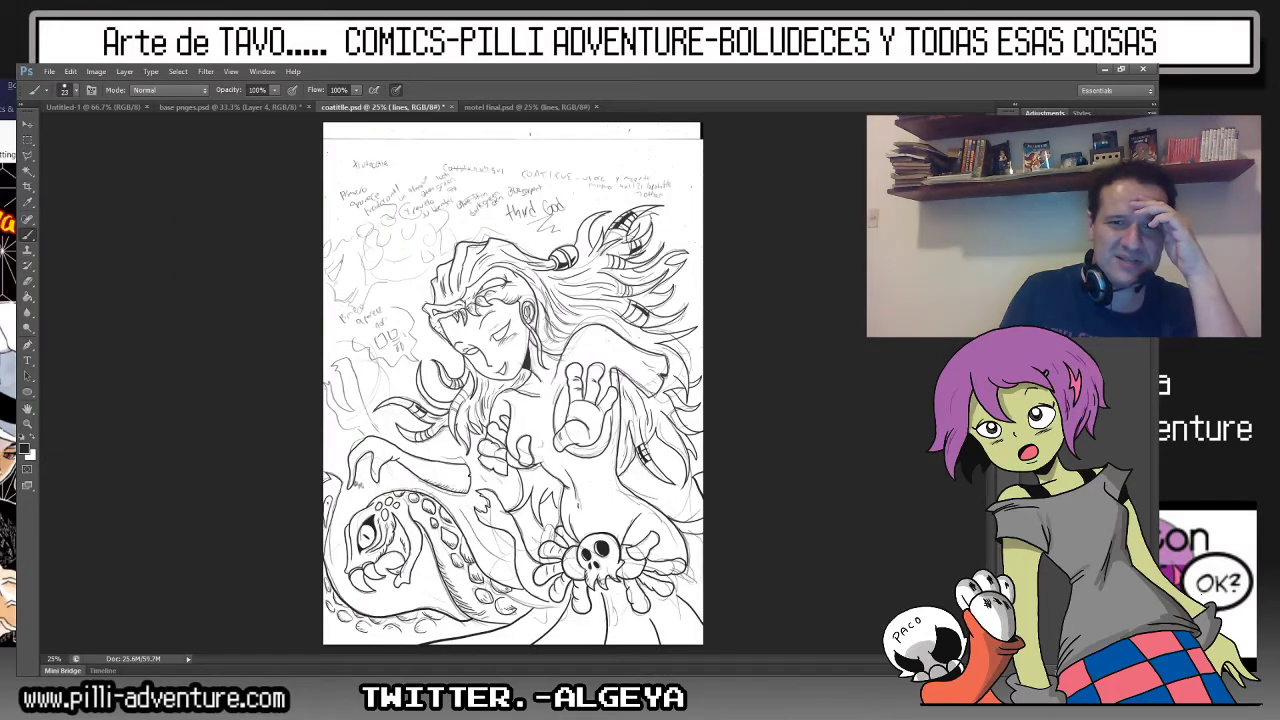
pyautogui.scroll(2, 544, 381)
pyautogui.scroll(2, 544, 381)
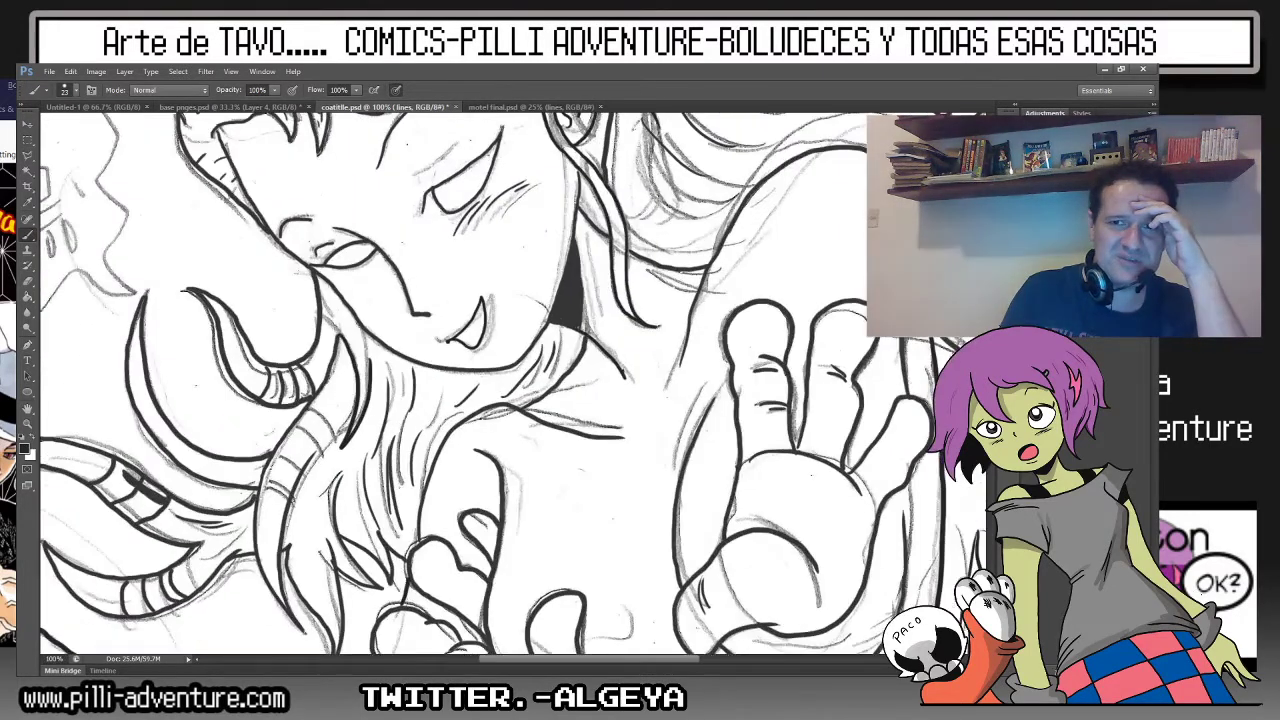
pyautogui.hscroll(2, 544, 381)
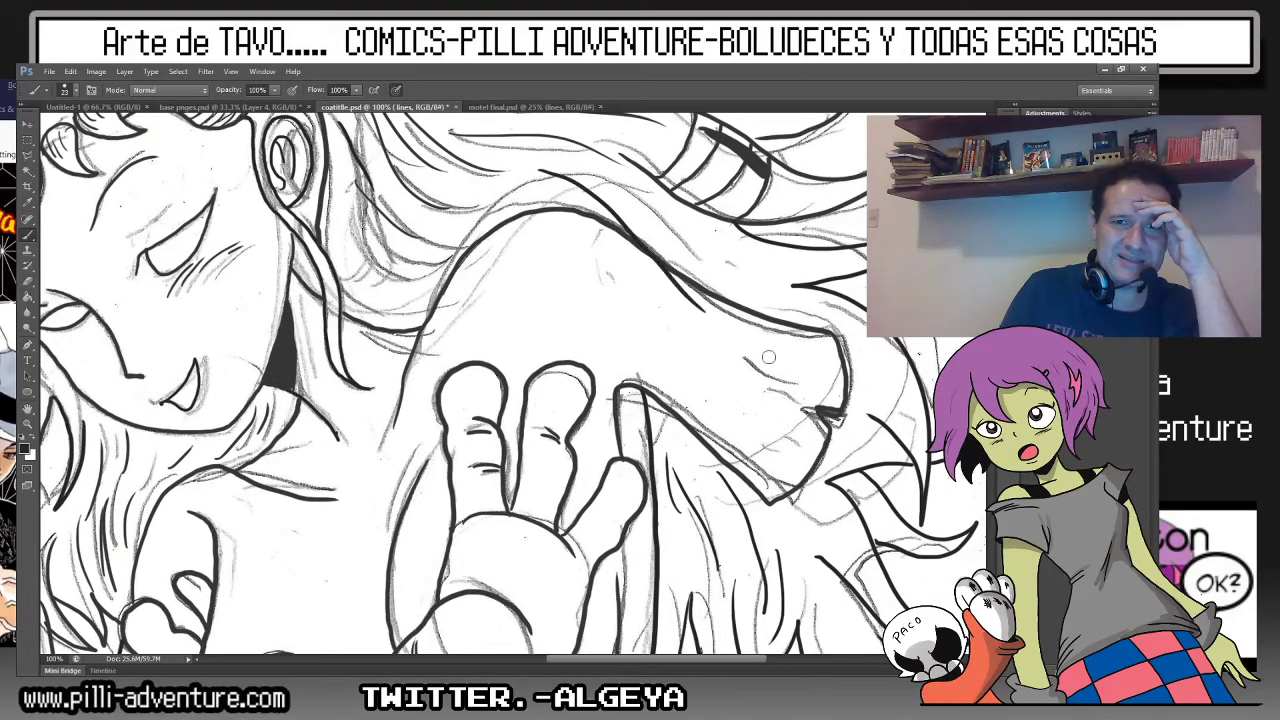
pyautogui.moveTo(540, 170); pyautogui.dragTo(708, 315)
pyautogui.hotkey('ctrl', 'z')
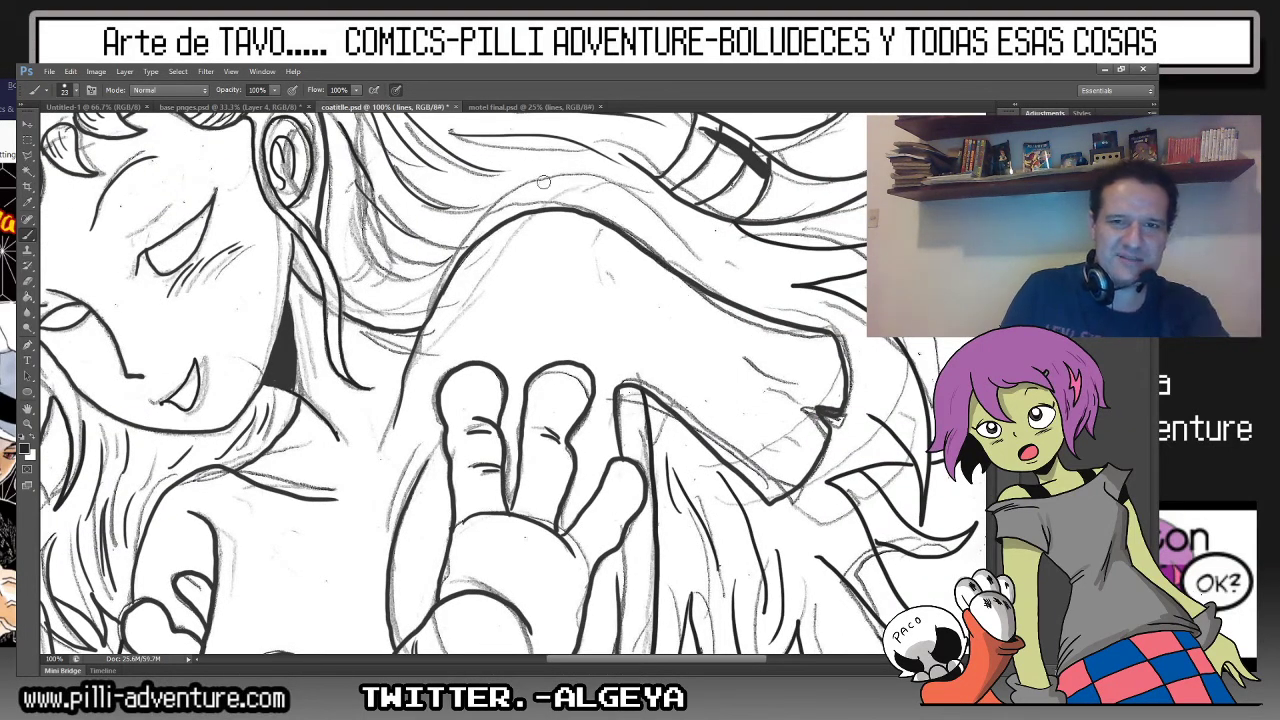
pyautogui.moveTo(527, 178); pyautogui.dragTo(807, 293)
pyautogui.moveTo(705, 263); pyautogui.dragTo(772, 280)
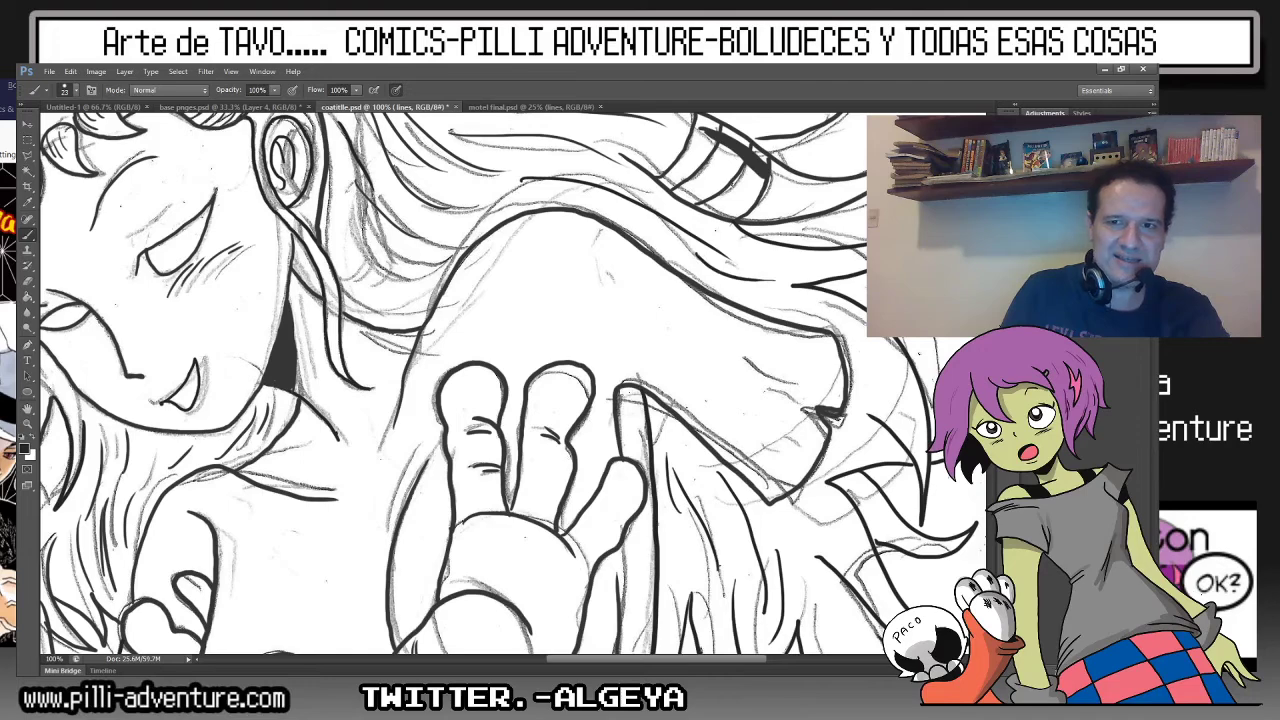
pyautogui.hotkey('ctrl', '-')
pyautogui.hotkey('ctrl', '-')
# Shrink the inking brush from size 23 to 7 for finer line work.
pyautogui.hotkey('ctrl', '-')
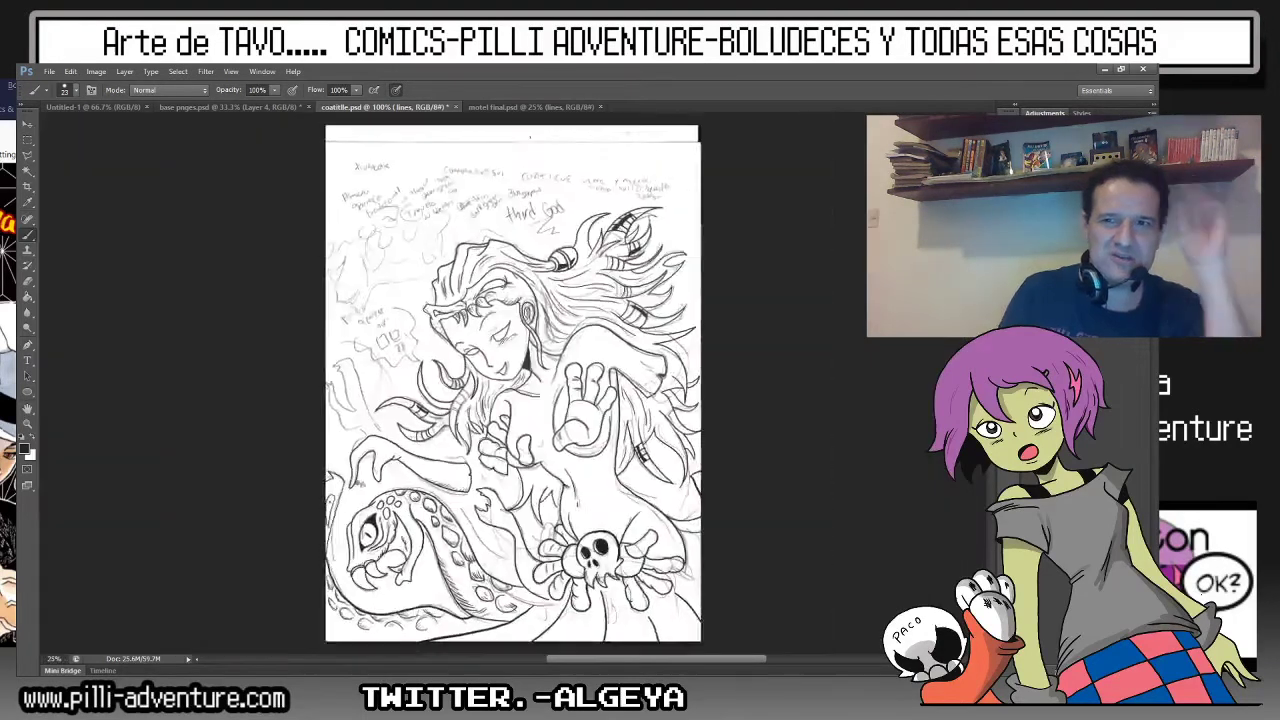
pyautogui.hotkey('ctrl', '-')
pyautogui.hotkey('ctrl', '-')
pyautogui.hotkey('ctrl', '+')
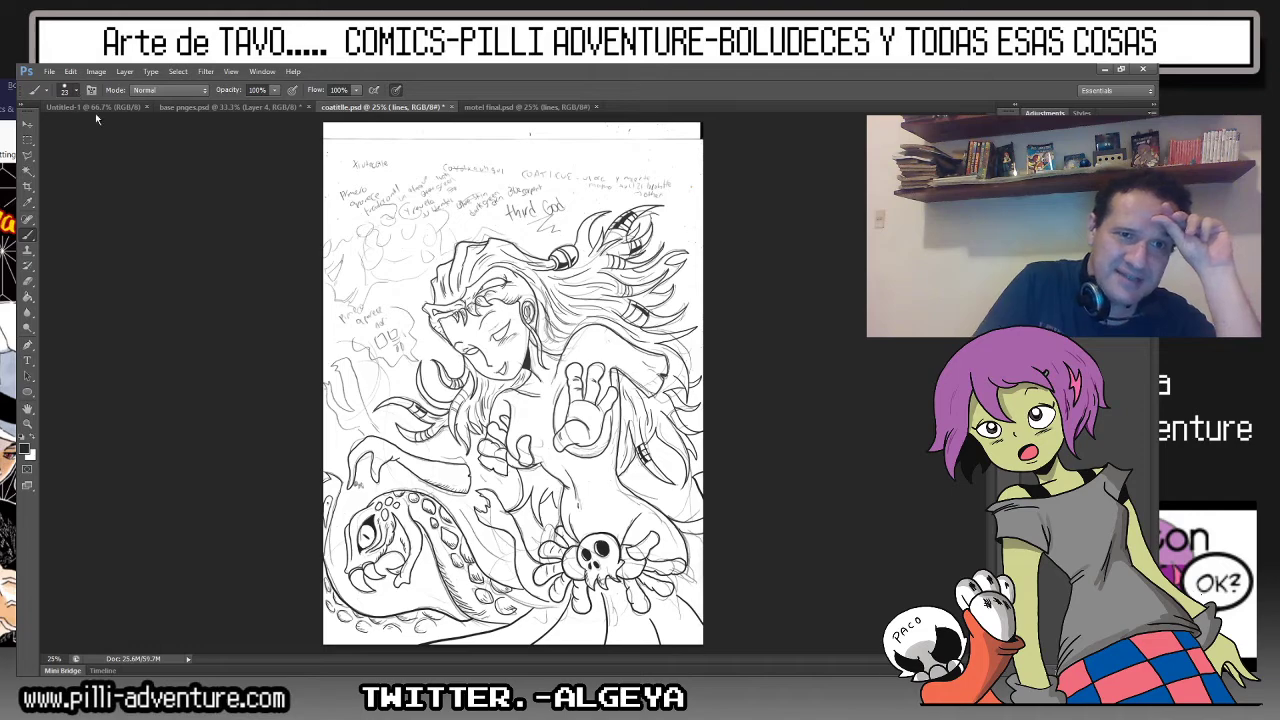
pyautogui.press('[')
pyautogui.press('[')
pyautogui.press('[')
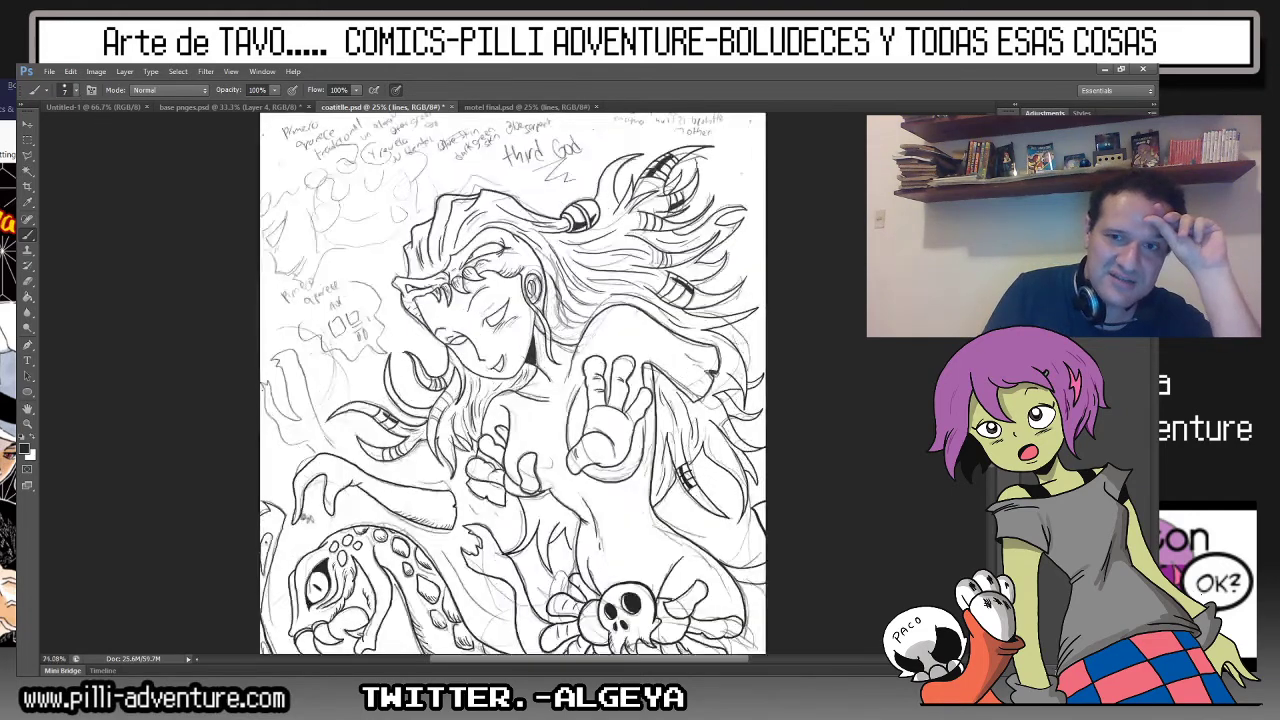
# Zoom to the fanged head and ink the outline of the left claw shape.
pyautogui.scroll(5, 460, 330)
pyautogui.moveTo(300, 400); pyautogui.dragTo(500, 344)
pyautogui.scroll(-3, 460, 384)
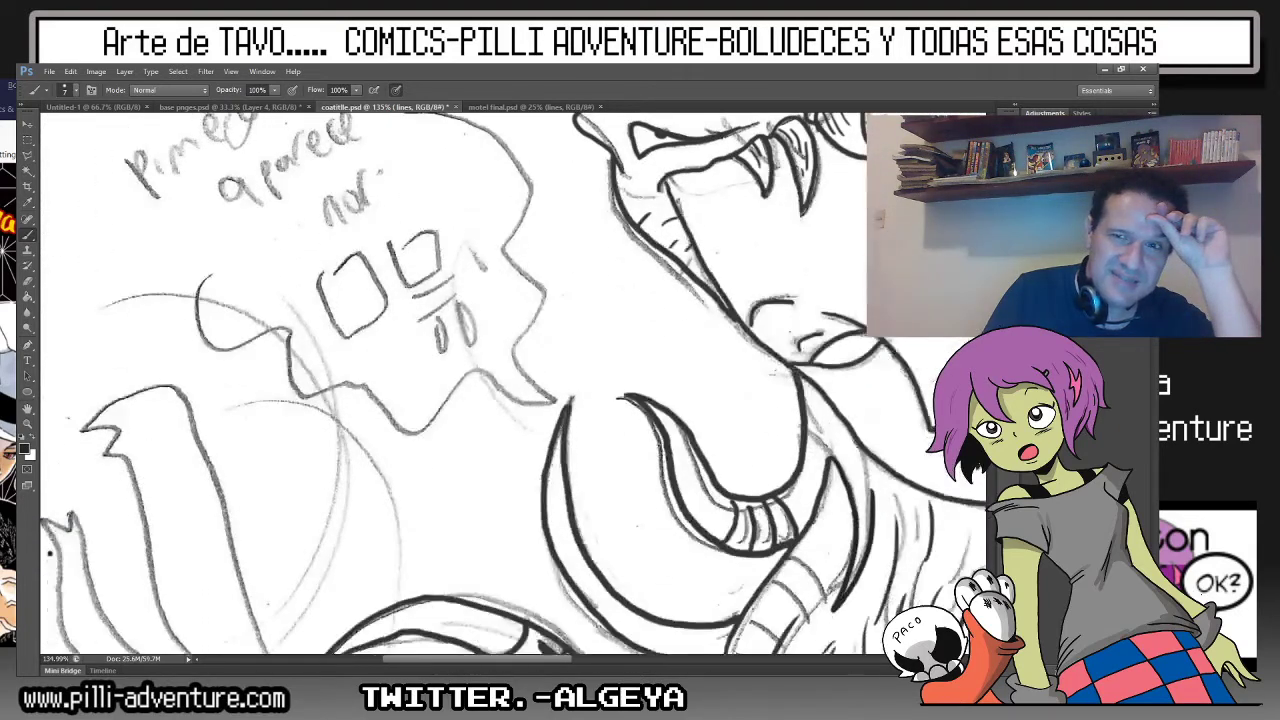
pyautogui.scroll(-3, 460, 384)
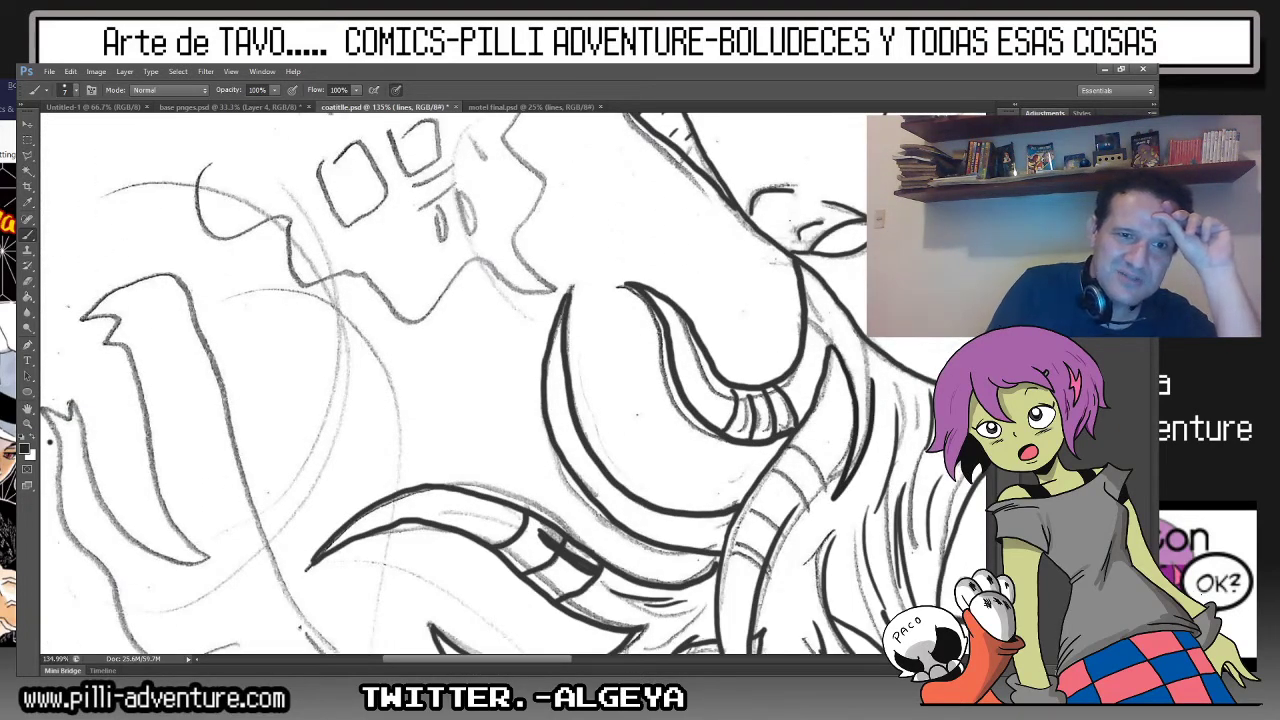
pyautogui.moveTo(82, 320)
pyautogui.mouseDown()
pyautogui.moveTo(185, 270)
pyautogui.moveTo(245, 495)
pyautogui.mouseUp()
pyautogui.moveTo(258, 542); pyautogui.dragTo(310, 622)
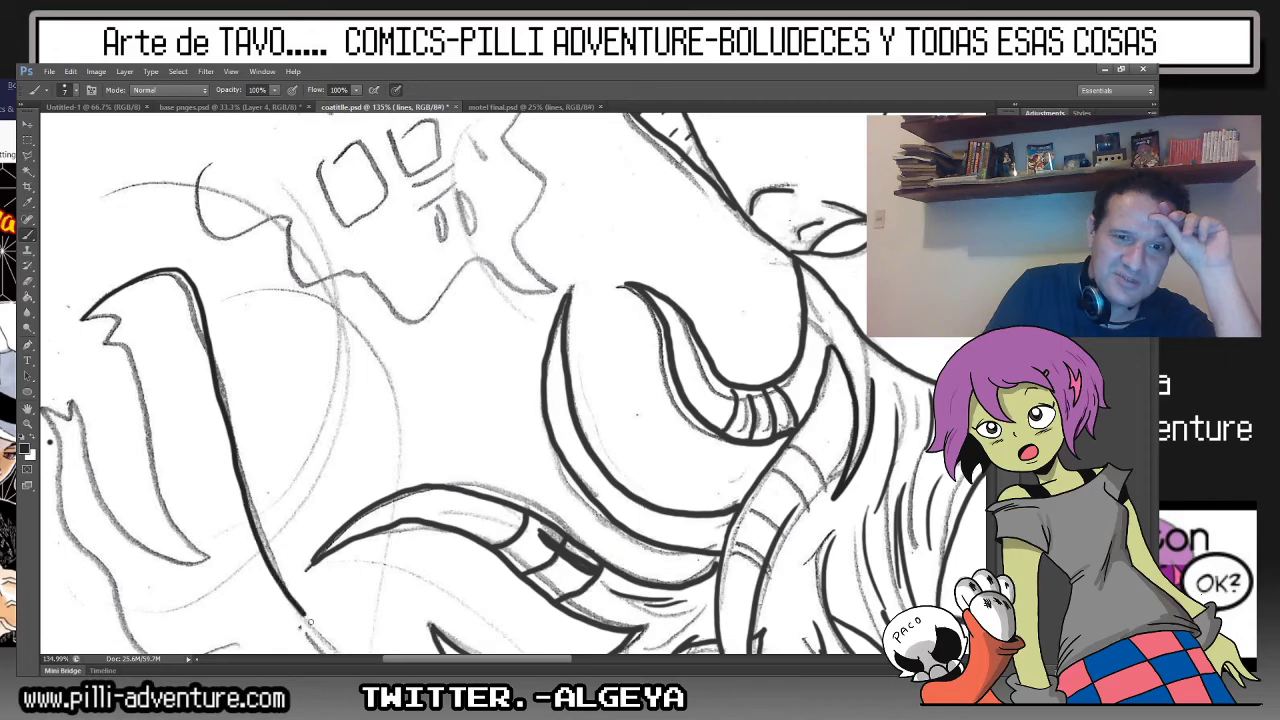
# Ink the curve below the toothed horn.
pyautogui.moveTo(840, 380); pyautogui.dragTo(663, 212)
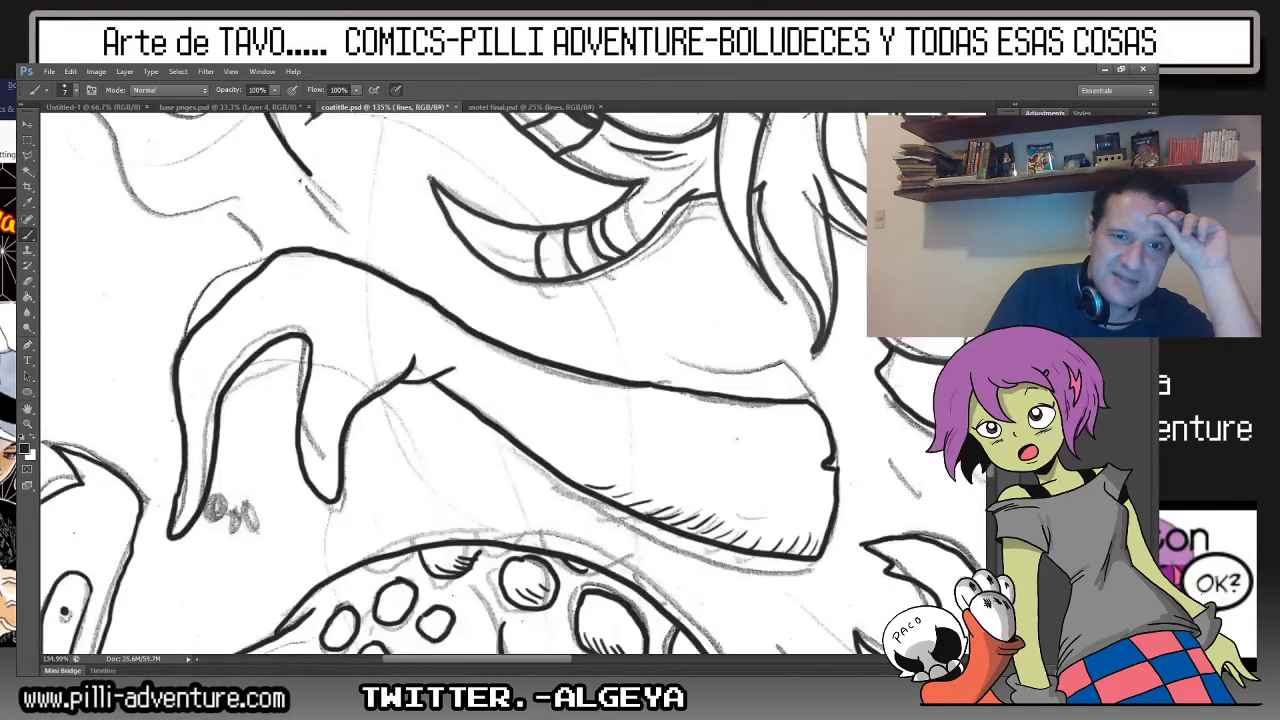
pyautogui.moveTo(310, 174); pyautogui.dragTo(405, 284)
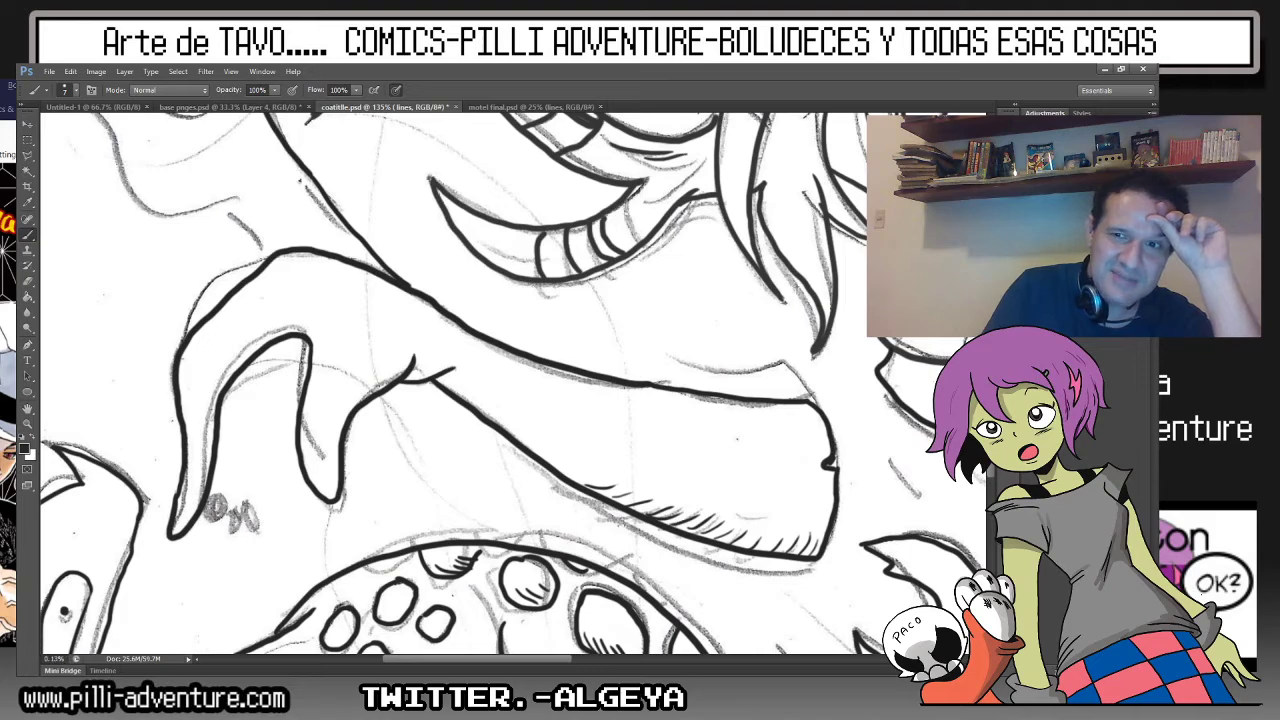
pyautogui.scroll(-15, 836, 426)
pyautogui.scroll(4, 512, 383)
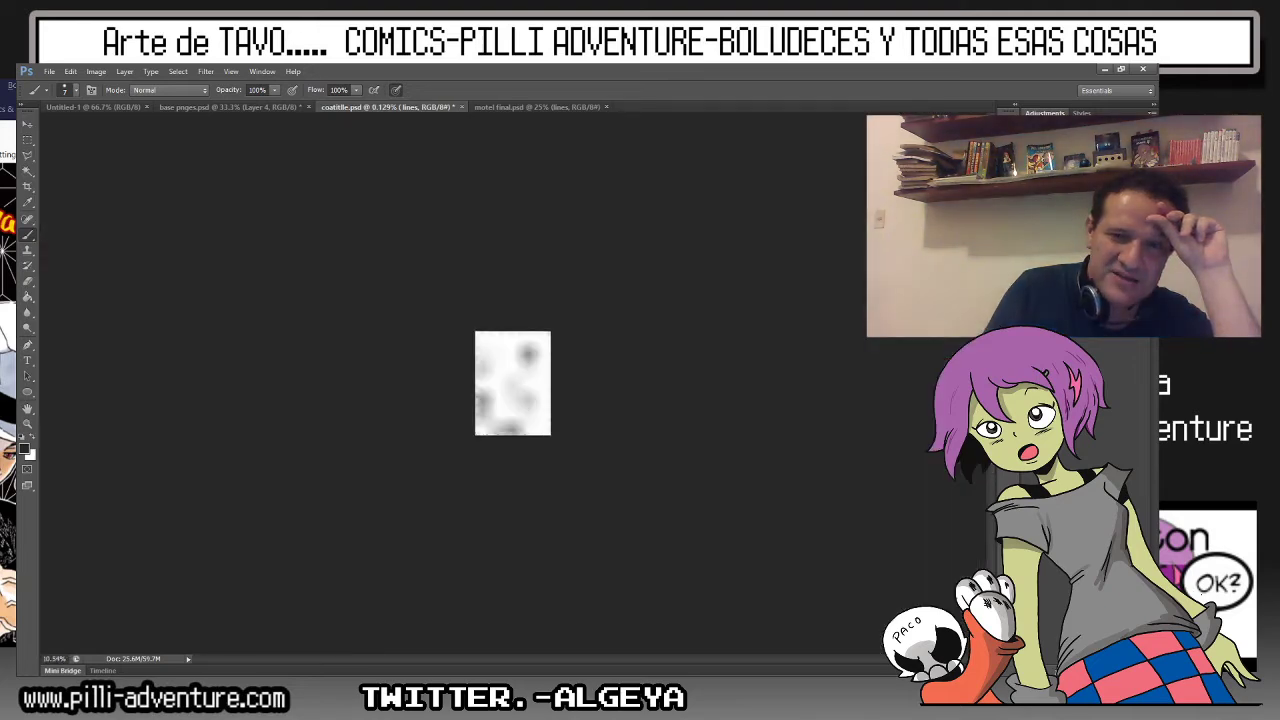
pyautogui.scroll(5, 512, 383)
pyautogui.scroll(2, 512, 383)
pyautogui.scroll(2, 512, 383)
# Extend the ink line from the creature's lips down to the right.
pyautogui.scroll(-3, 512, 383)
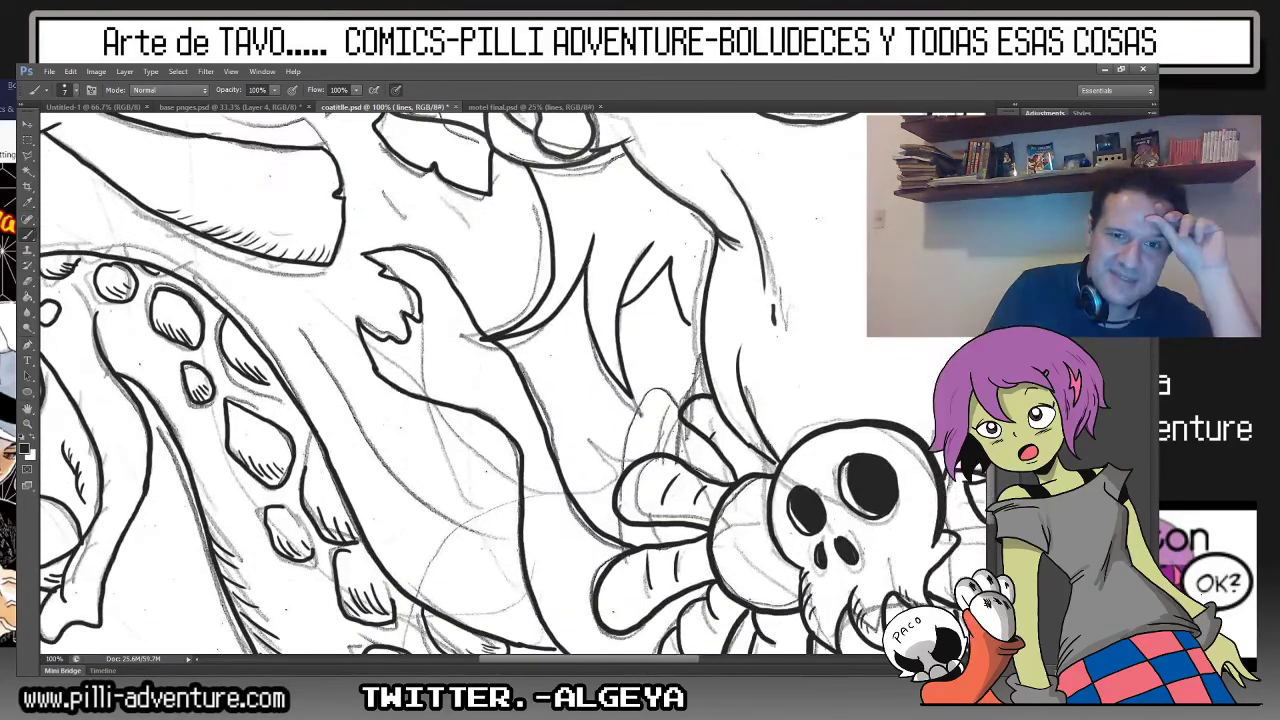
pyautogui.scroll(2, 515, 388)
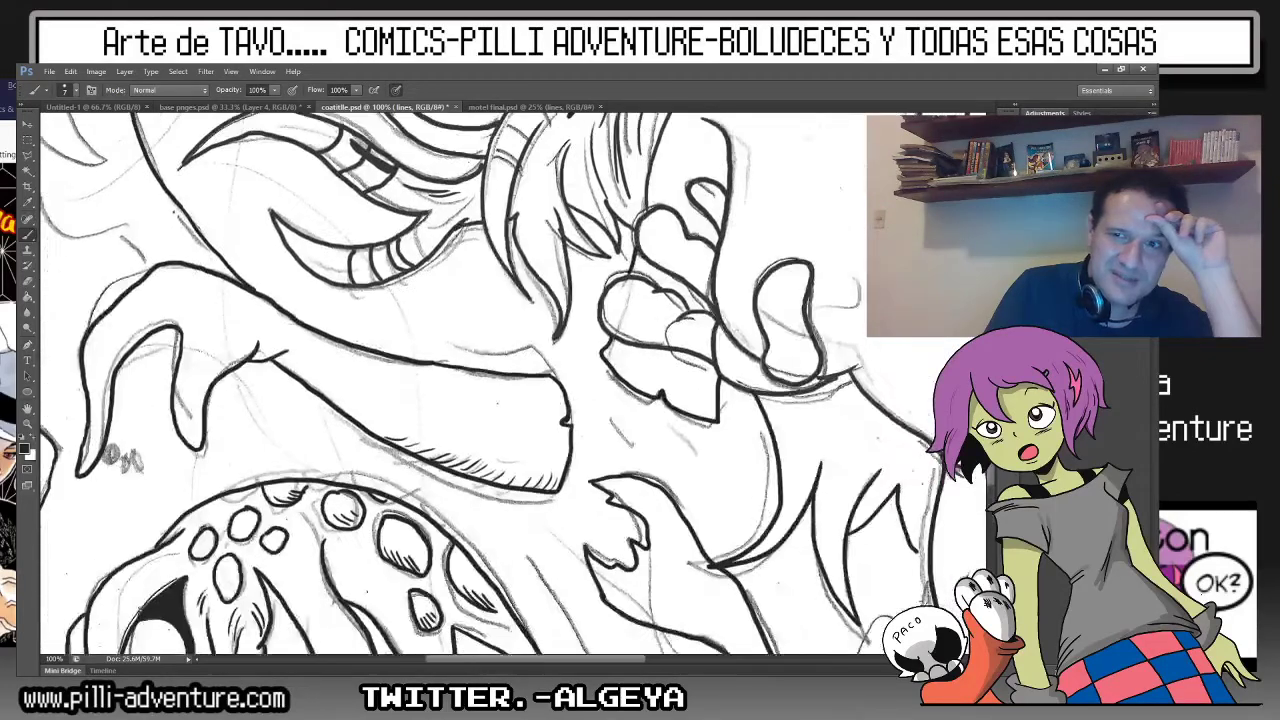
pyautogui.scroll(2, 515, 388)
pyautogui.scroll(2, 515, 388)
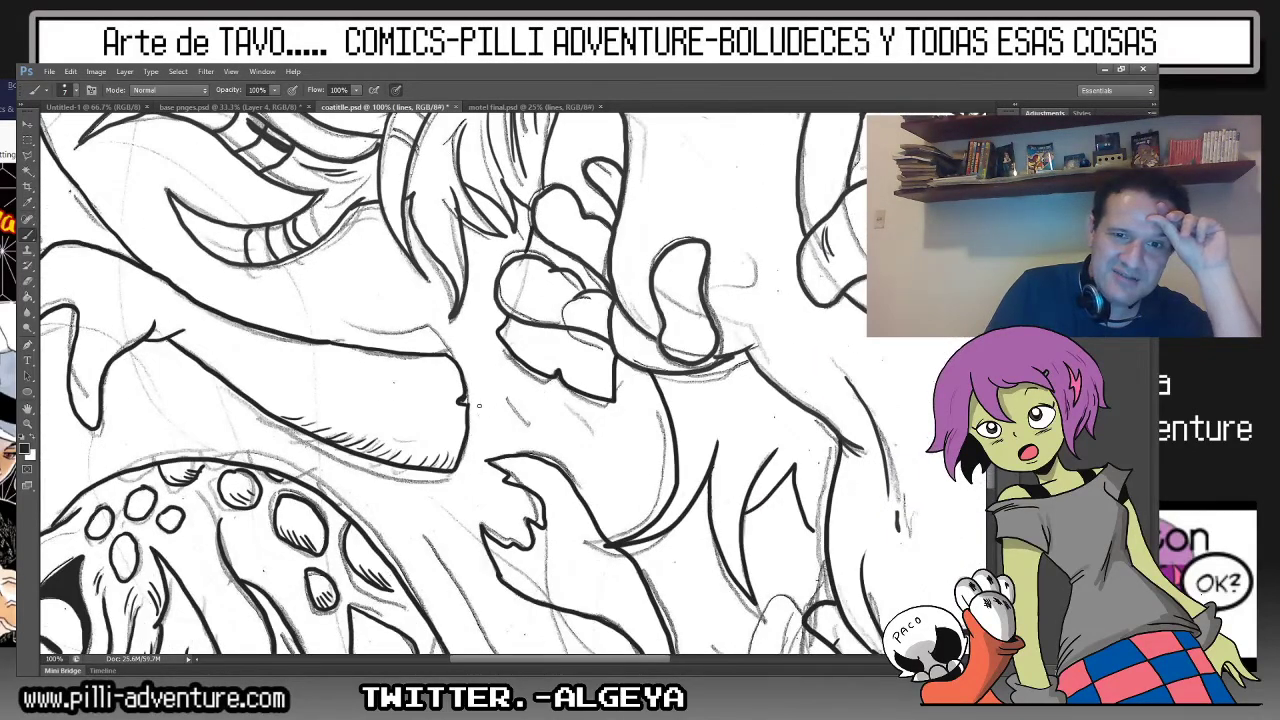
pyautogui.moveTo(506, 428)
pyautogui.mouseDown()
pyautogui.moveTo(612, 458)
pyautogui.moveTo(662, 489)
pyautogui.mouseUp()
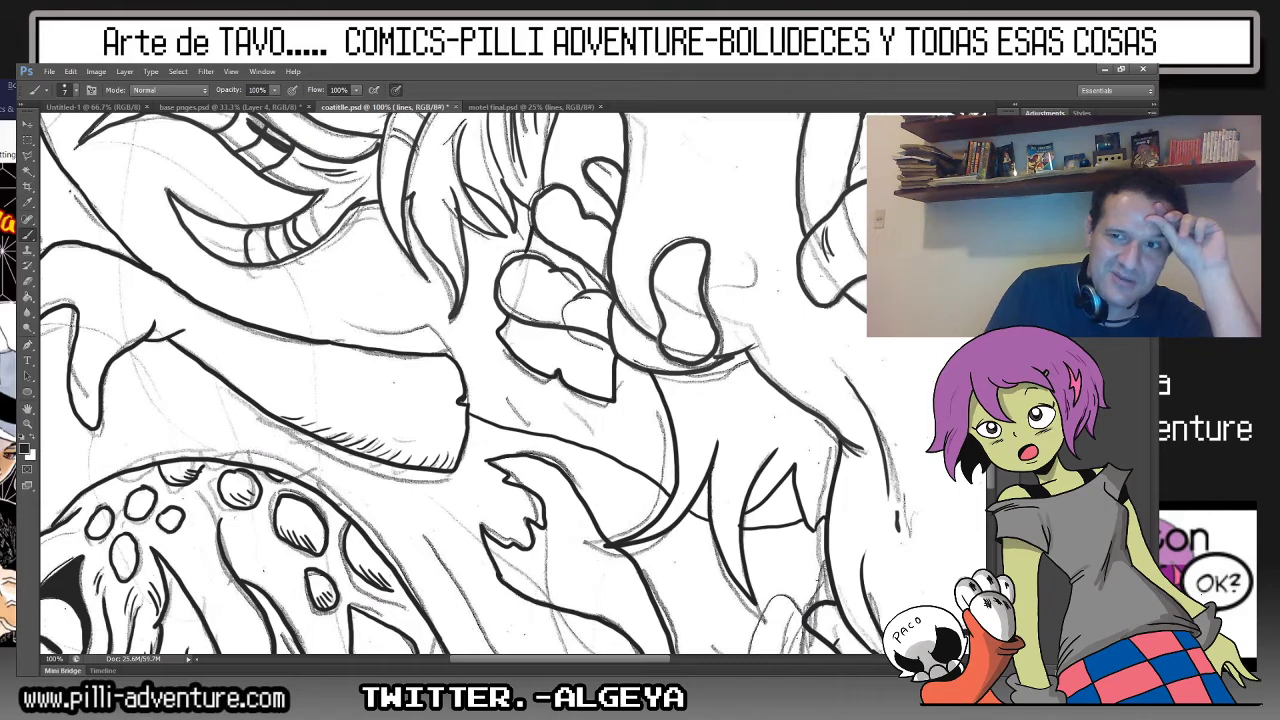
pyautogui.moveTo(22, 442); pyautogui.dragTo(182, 562)
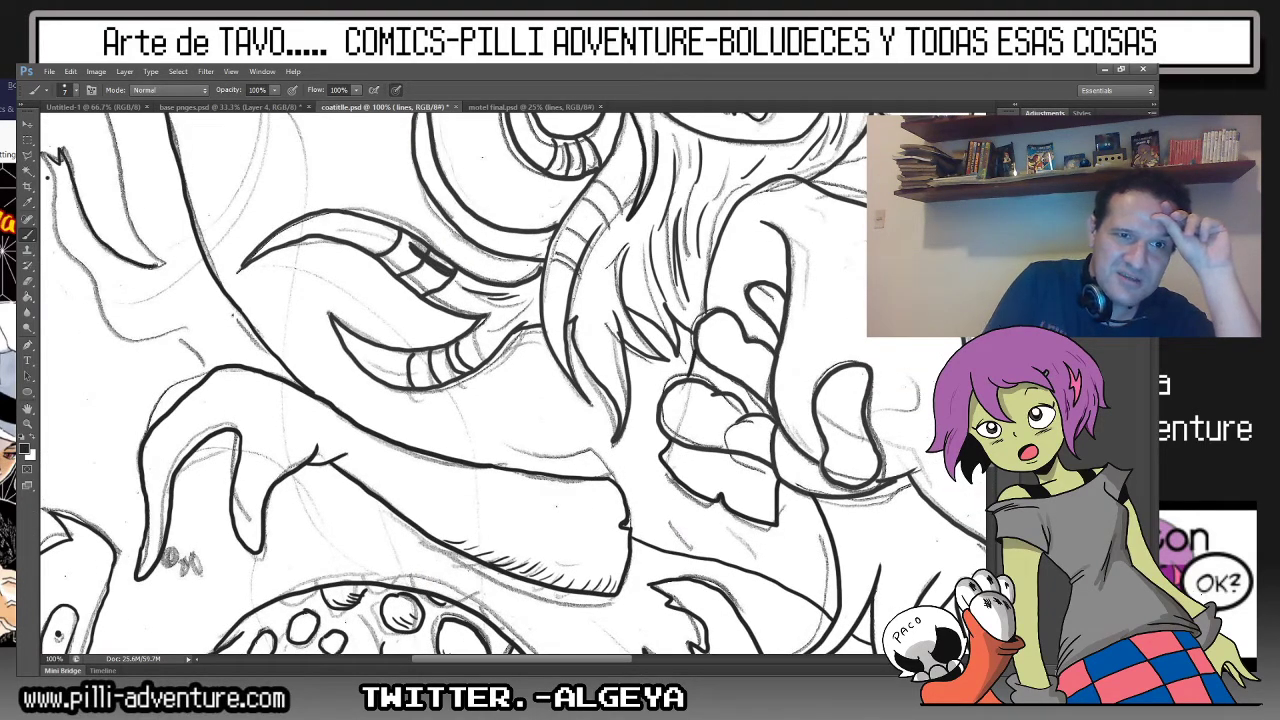
pyautogui.scroll(5, 500, 380)
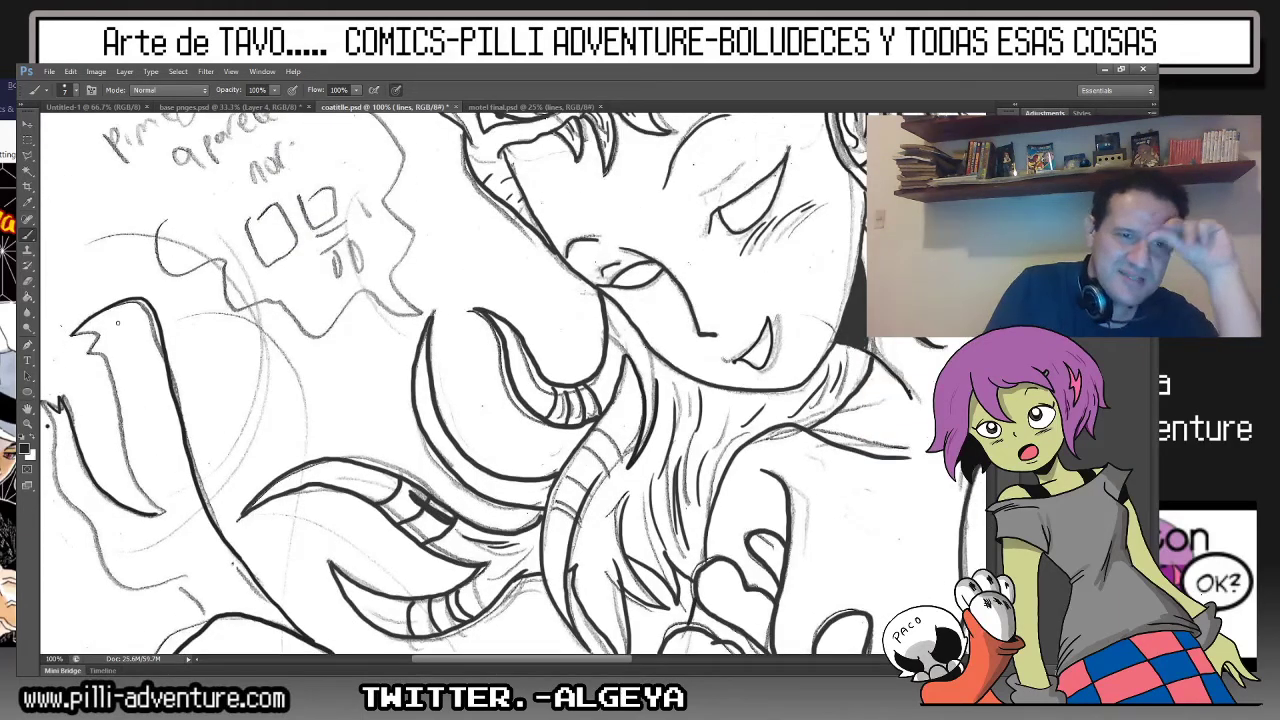
# Ink a short stroke on the claw beside the notes.
pyautogui.moveTo(72, 333); pyautogui.dragTo(99, 346)
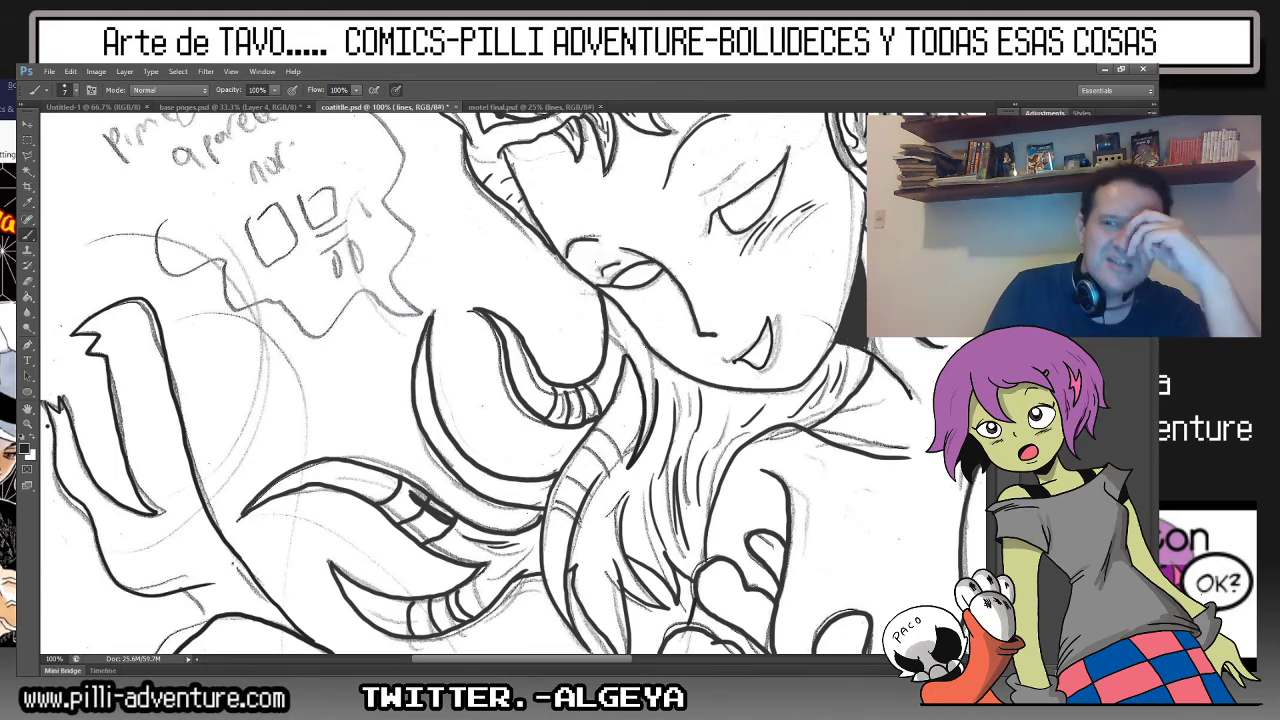
pyautogui.scroll(-3, 489, 384)
pyautogui.scroll(-5, 450, 384)
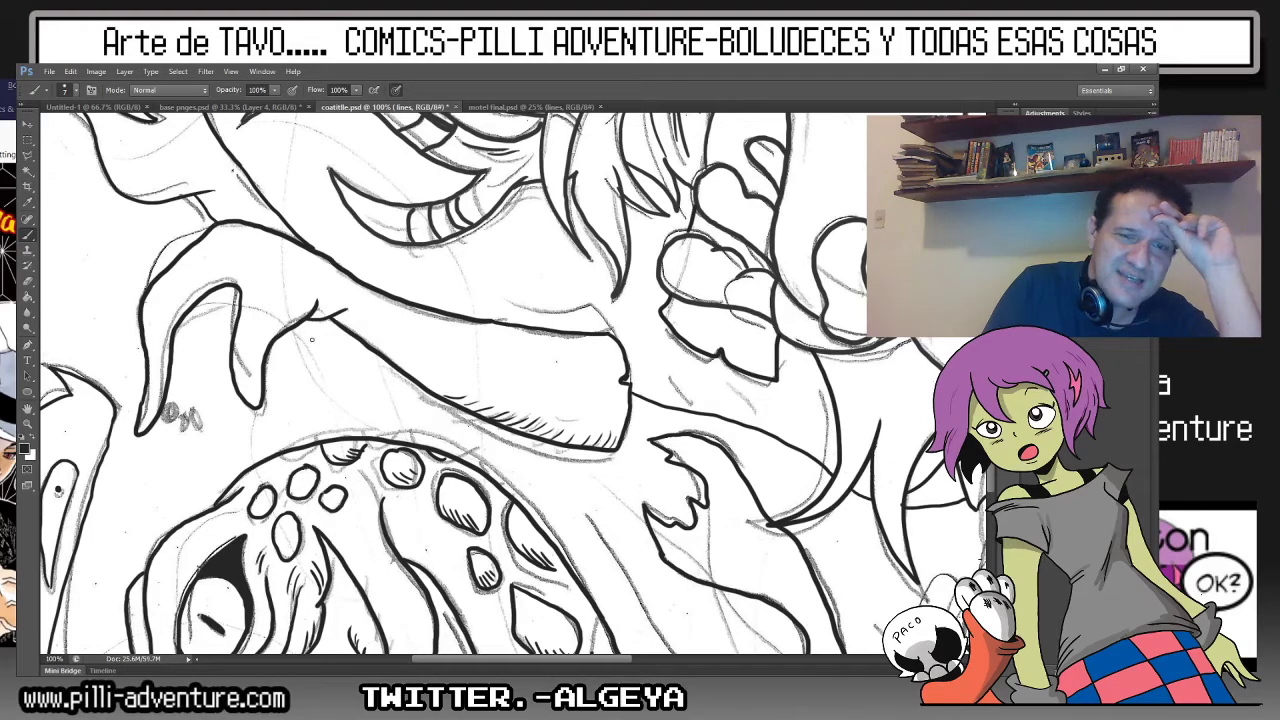
# Replace a misplaced tentacle stroke with a short line and a diagonal line beside it.
pyautogui.moveTo(317, 361); pyautogui.dragTo(366, 409)
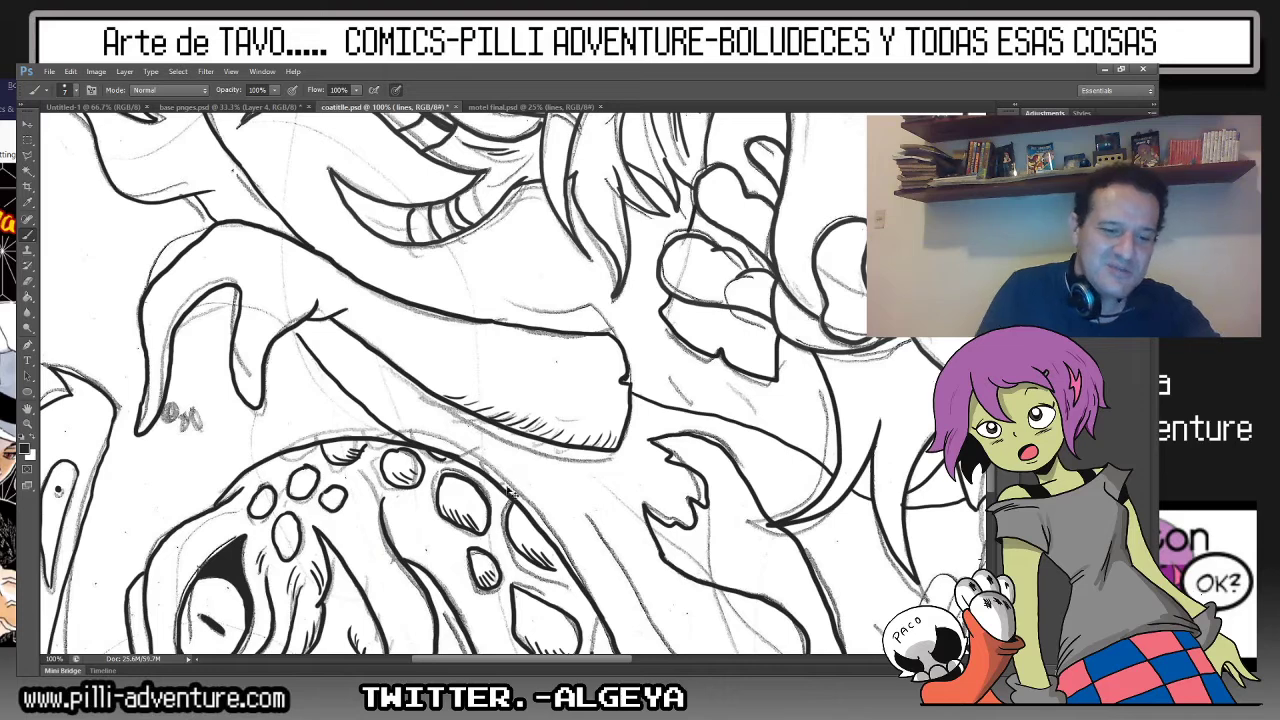
pyautogui.hotkey('ctrl', 'z')
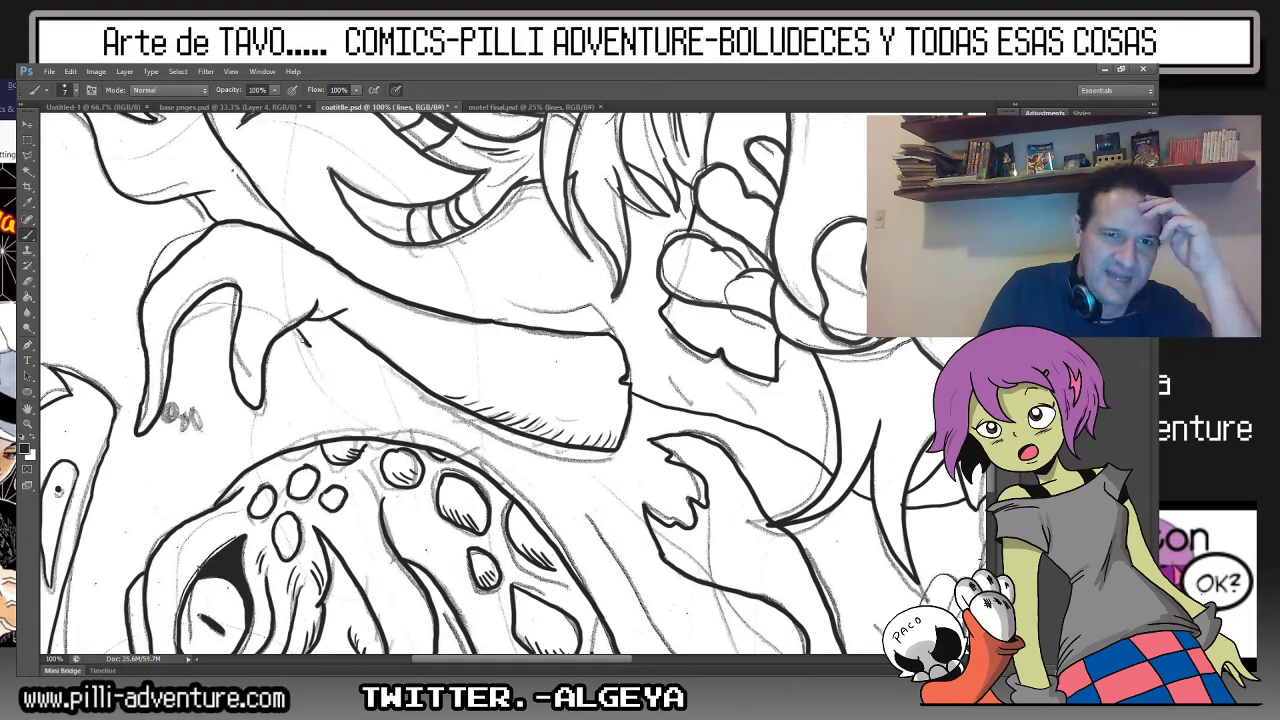
pyautogui.moveTo(297, 331); pyautogui.dragTo(309, 344)
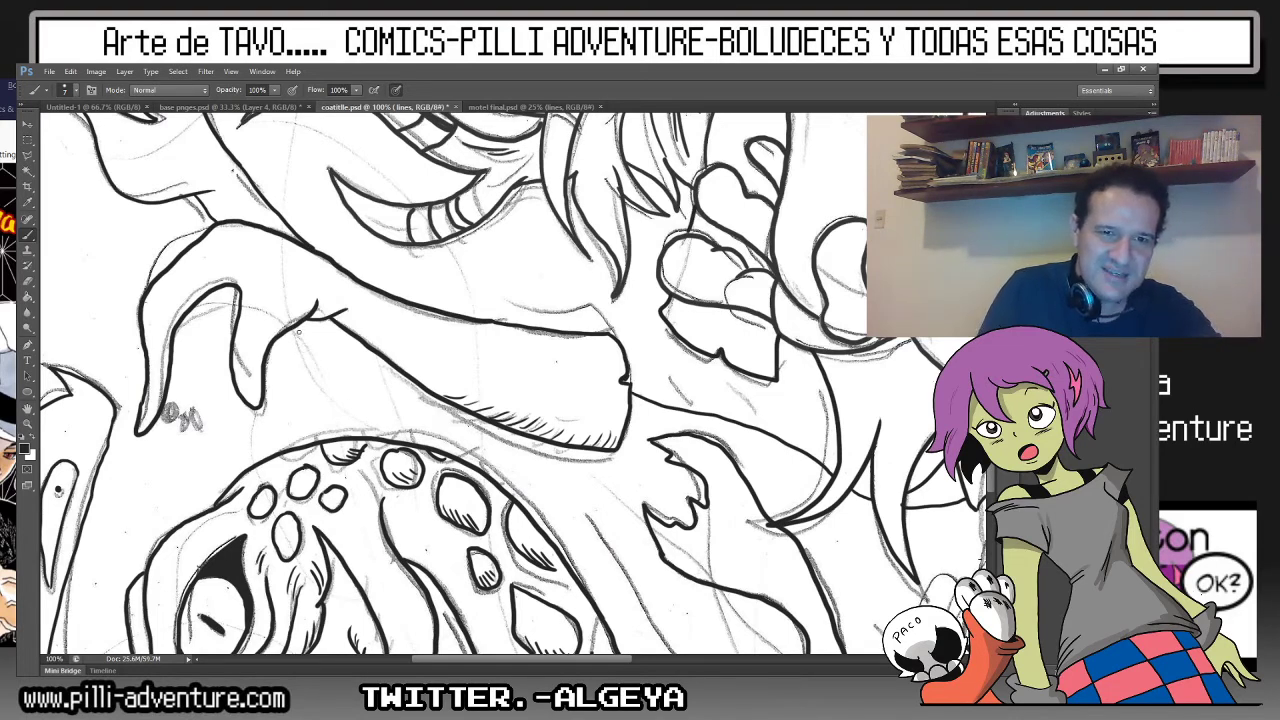
pyautogui.moveTo(333, 376); pyautogui.dragTo(386, 433)
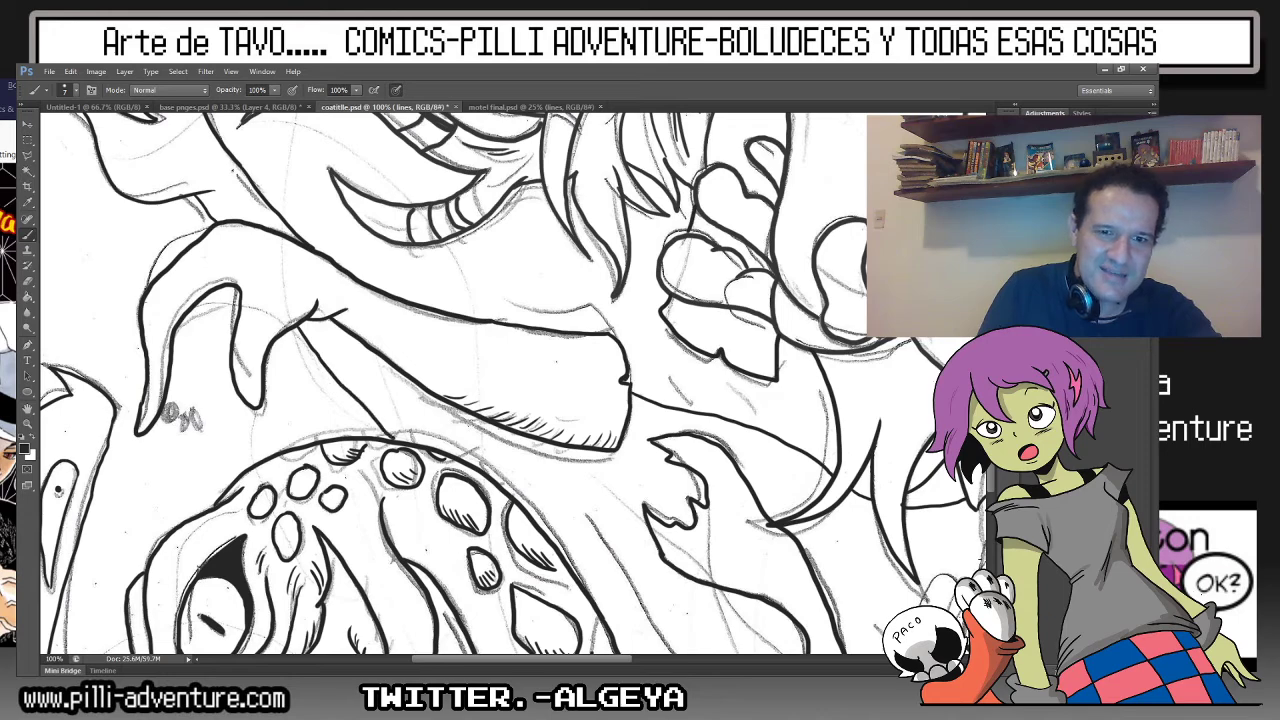
pyautogui.moveTo(500, 450)
pyautogui.mouseDown()
pyautogui.moveTo(497, 258)
pyautogui.moveTo(460, 225)
pyautogui.mouseUp()
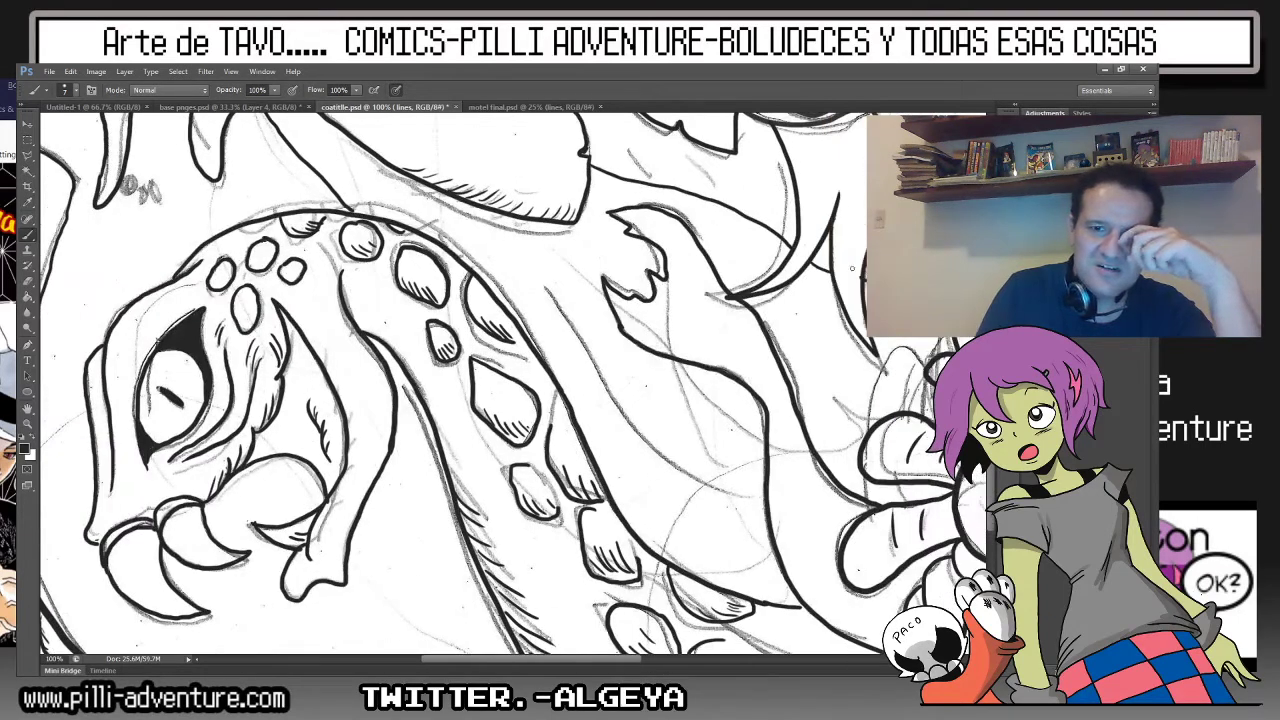
# Ink a diagonal across the tentacle, long curves beneath and at its right end, then zoom out.
pyautogui.moveTo(575, 368); pyautogui.dragTo(682, 460)
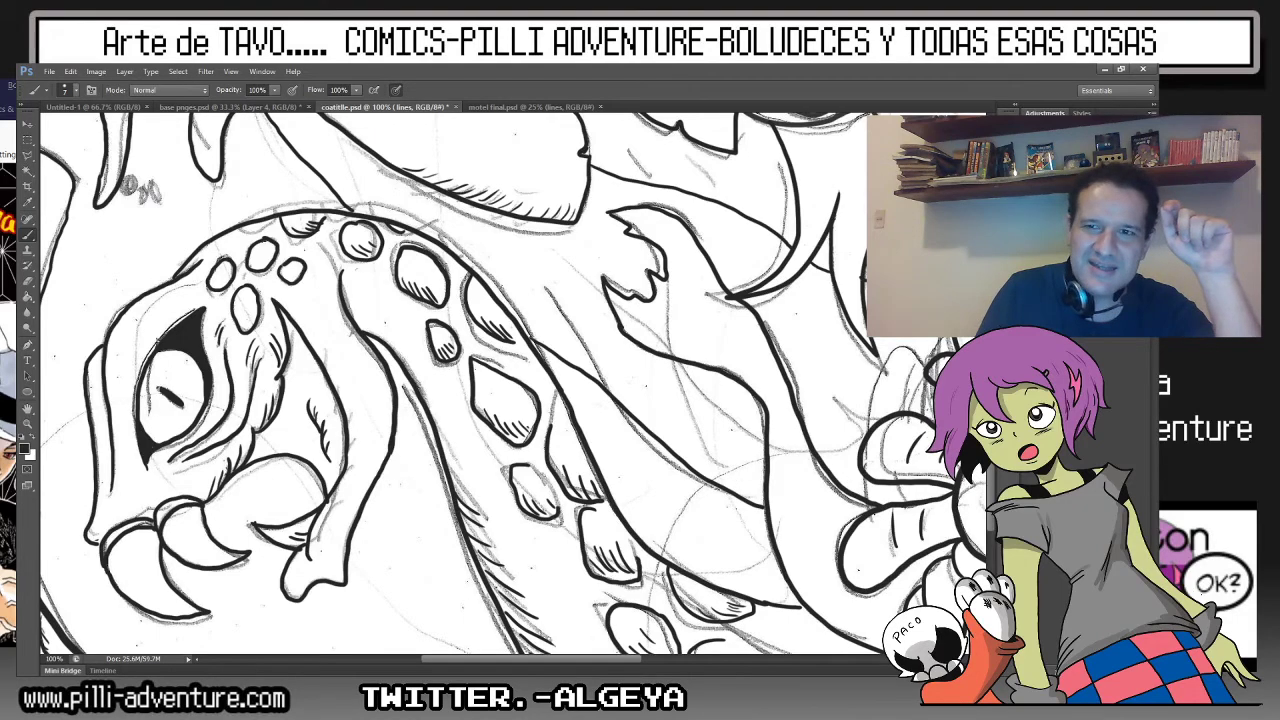
pyautogui.moveTo(500, 450)
pyautogui.mouseDown()
pyautogui.moveTo(439, 213)
pyautogui.moveTo(480, 280)
pyautogui.mouseUp()
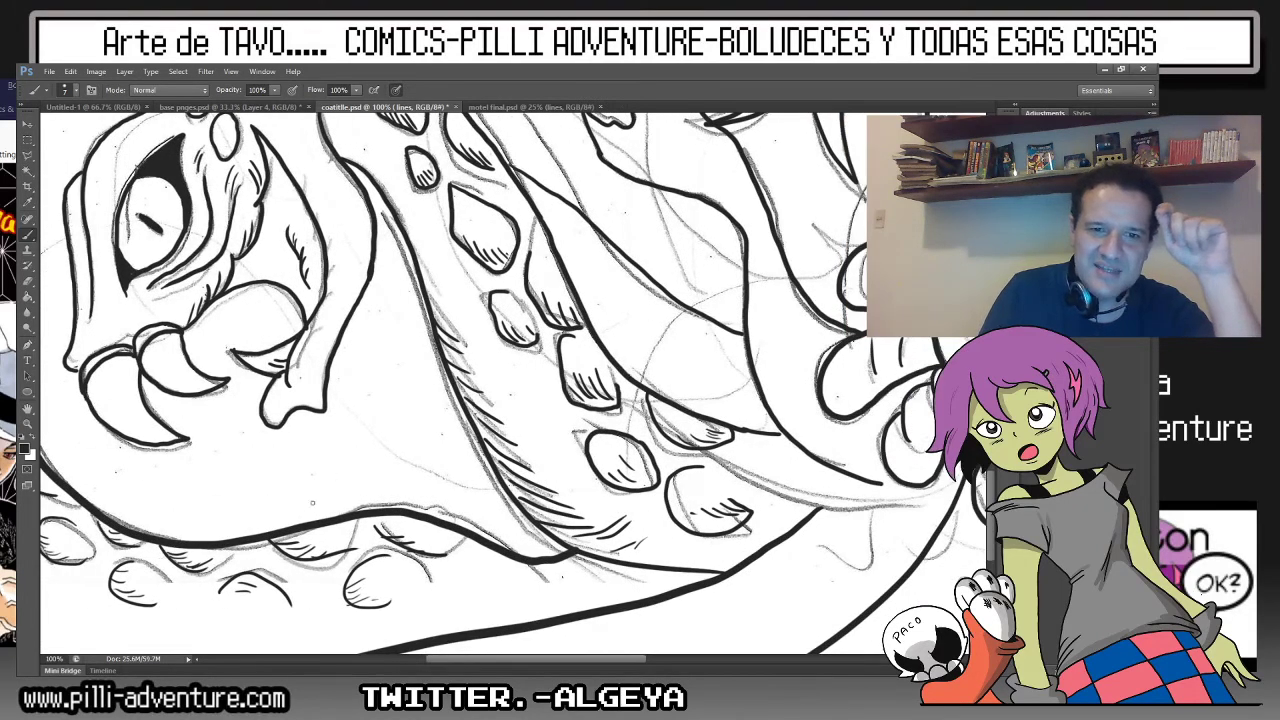
pyautogui.moveTo(319, 498); pyautogui.dragTo(403, 456)
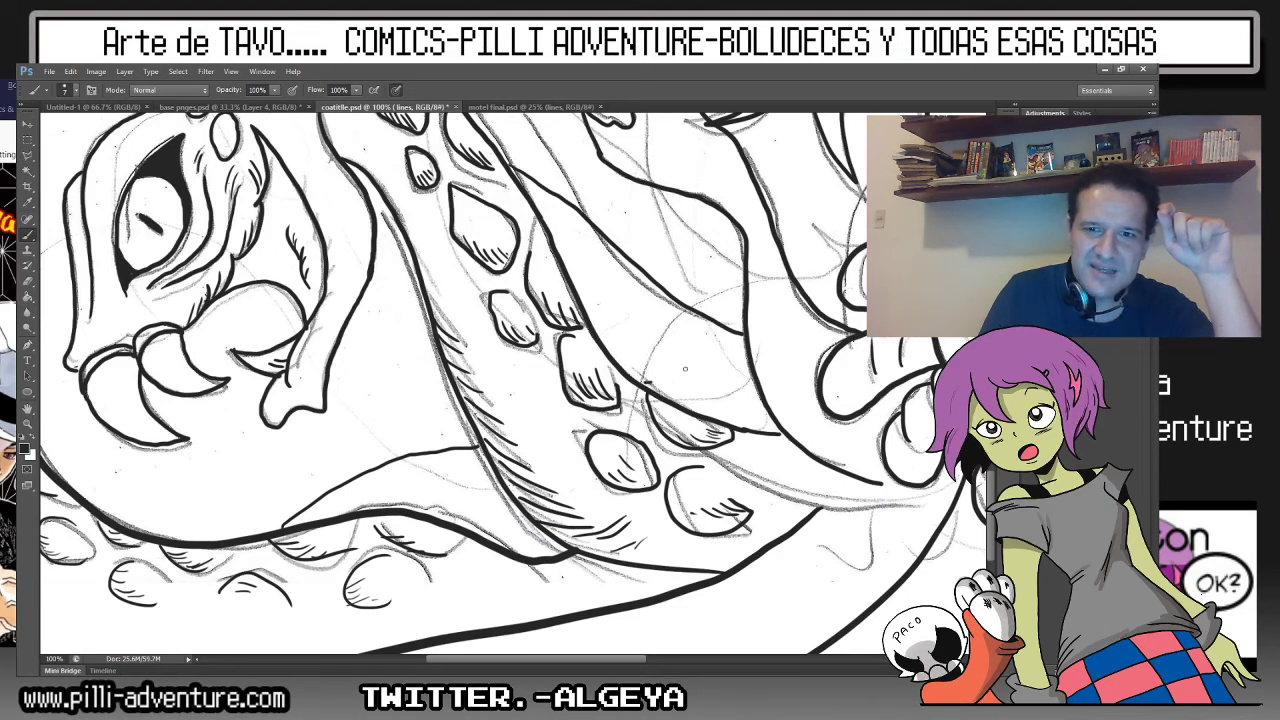
pyautogui.moveTo(648, 381); pyautogui.dragTo(728, 336)
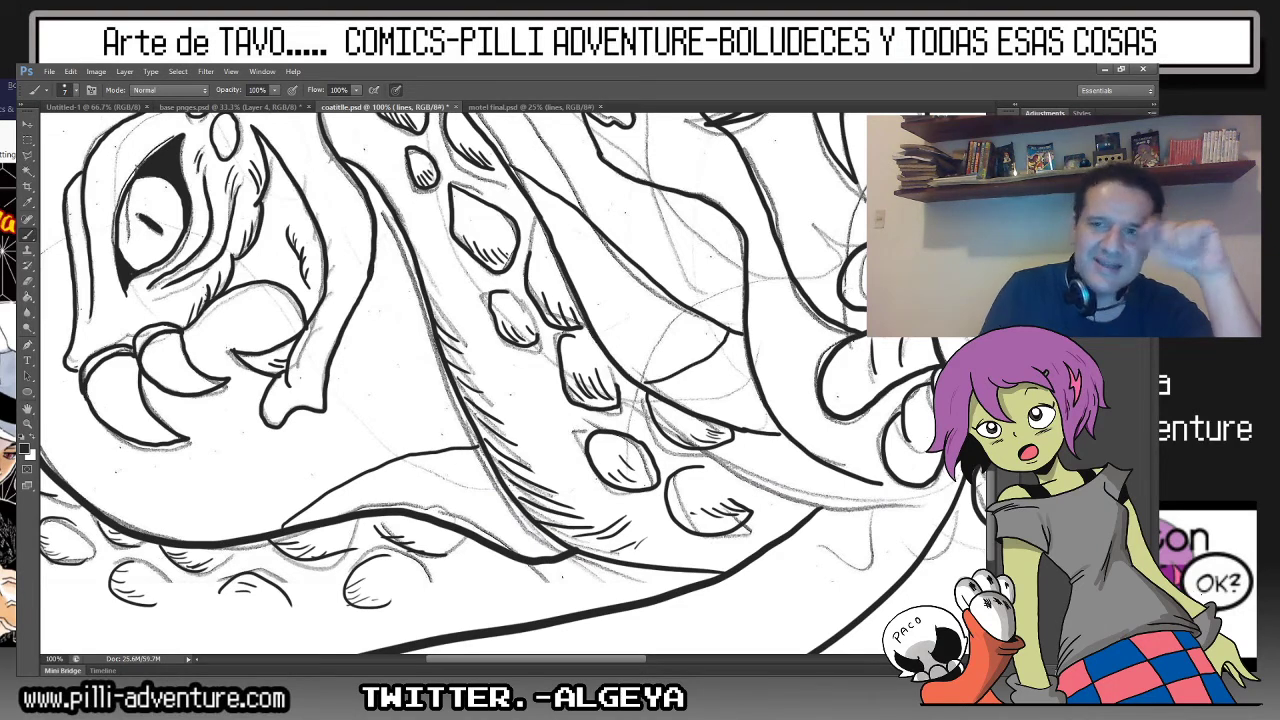
pyautogui.hotkey('ctrl', '-')
pyautogui.hotkey('ctrl', '-')
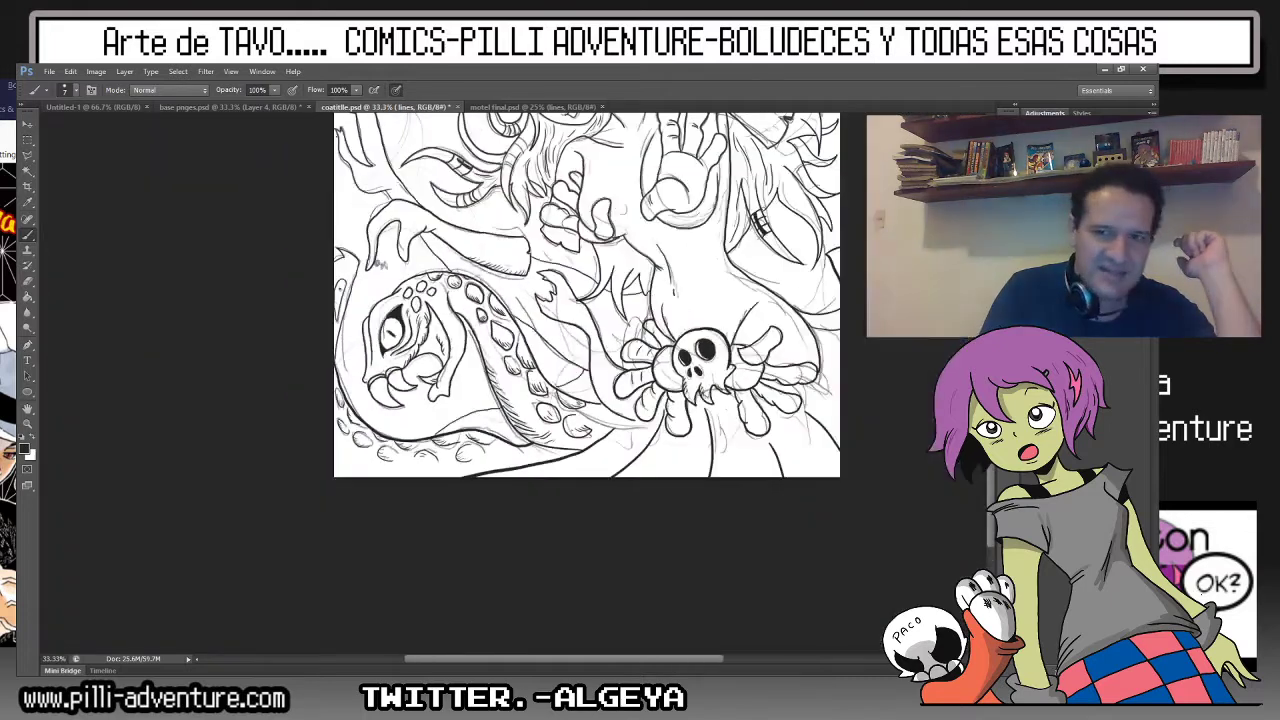
pyautogui.hotkey('ctrl', '-')
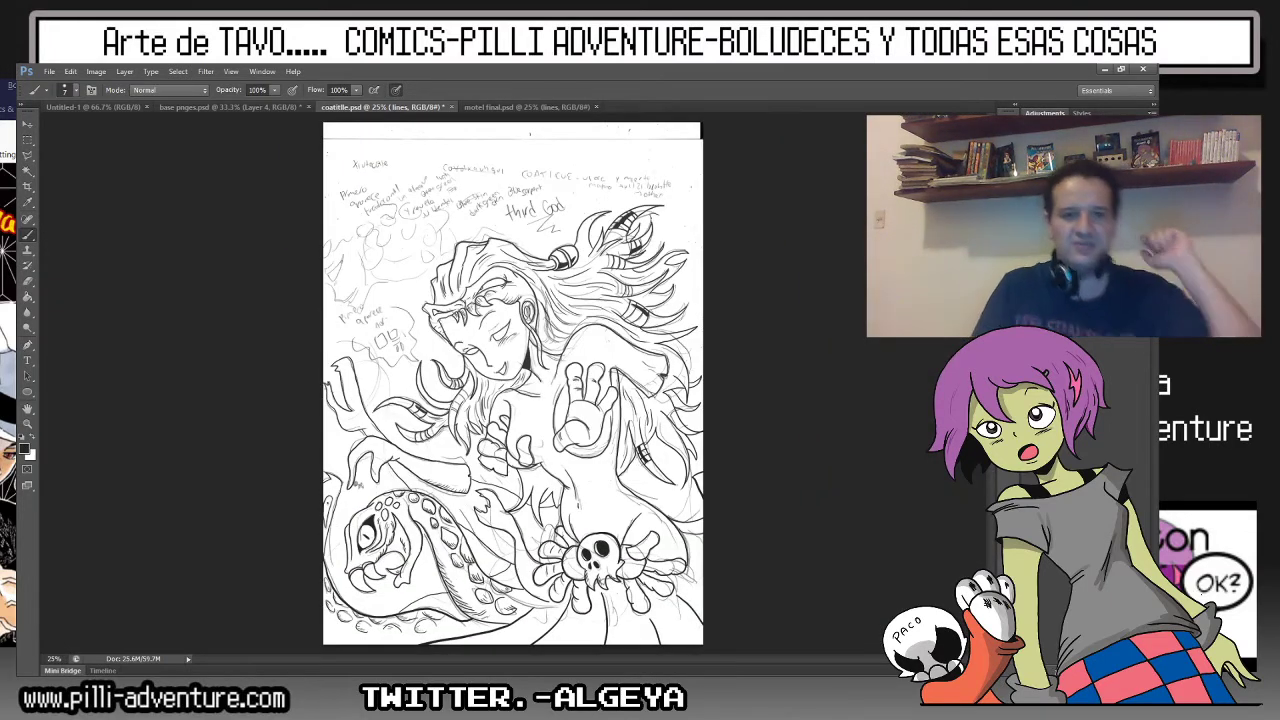